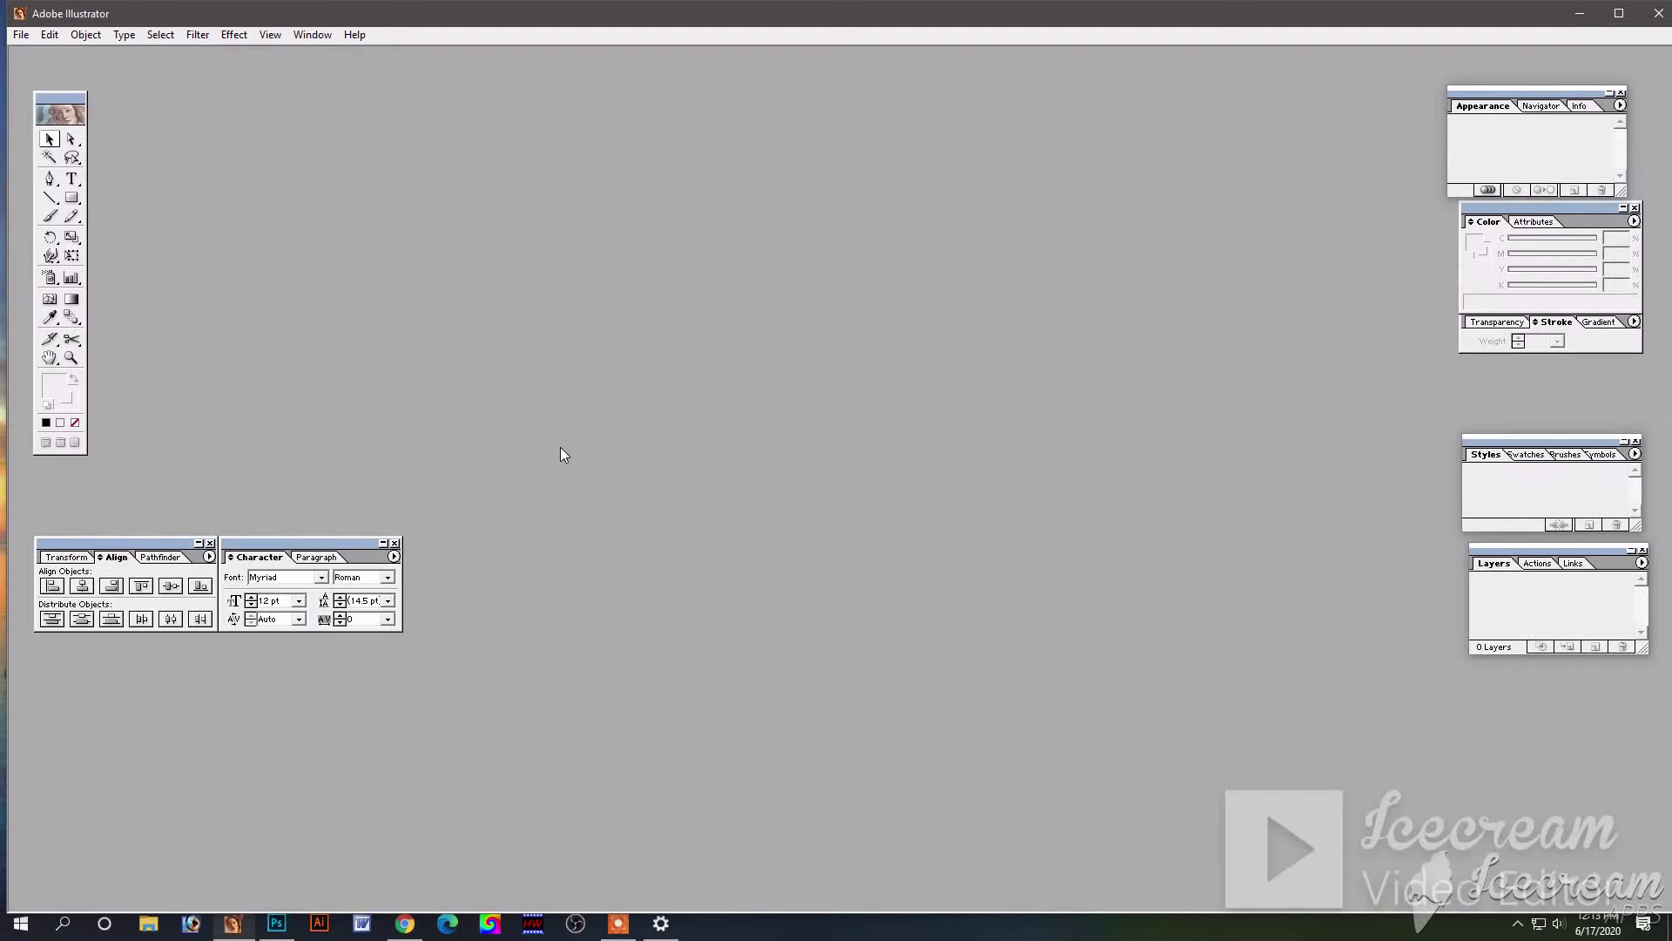
# Step: Create a blank A4 CMYK document with rulers visible and the window maximized
pyautogui.hotkey('ctrl', 'n')
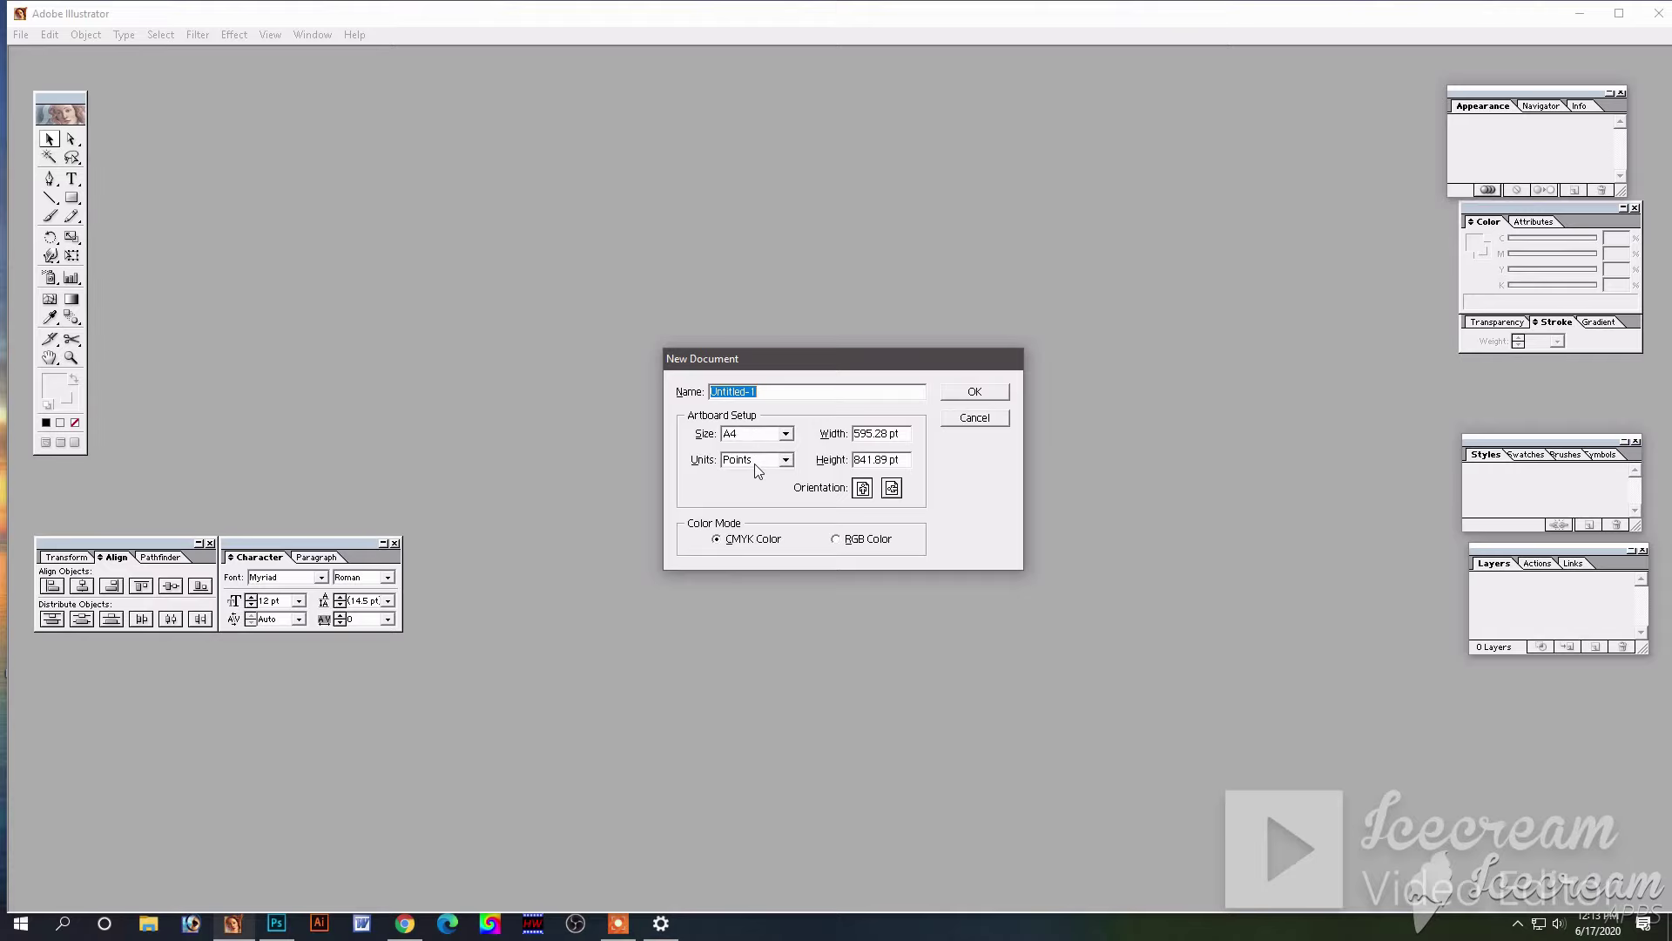
pyautogui.click(975, 394)
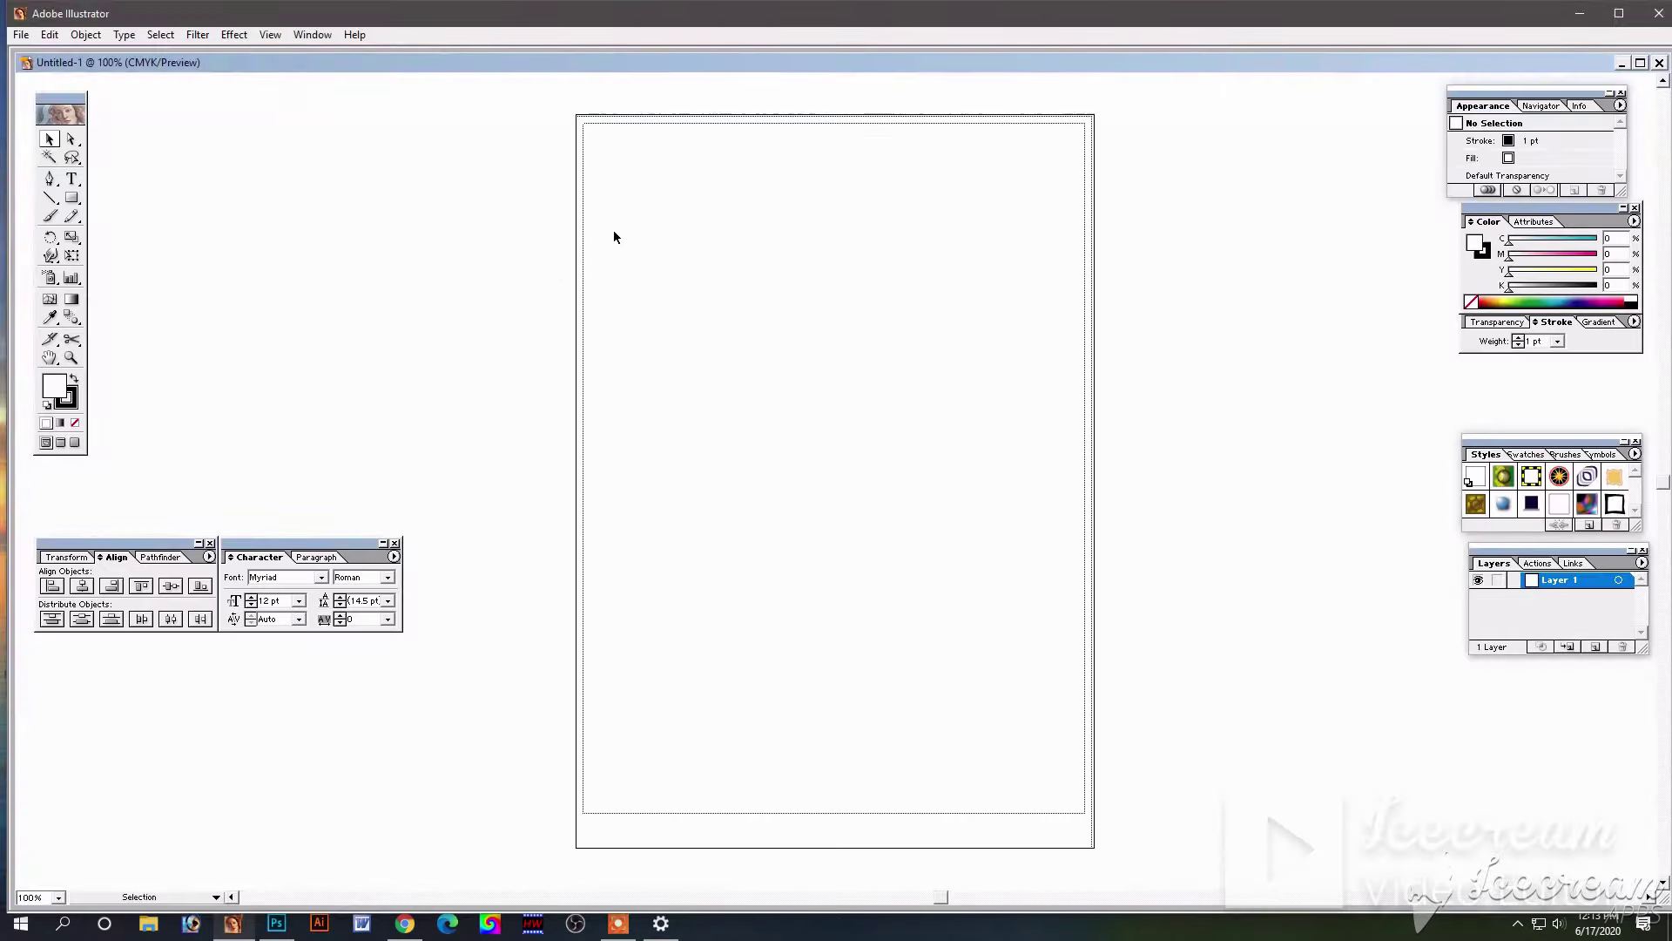
pyautogui.hotkey('ctrl', 'r')
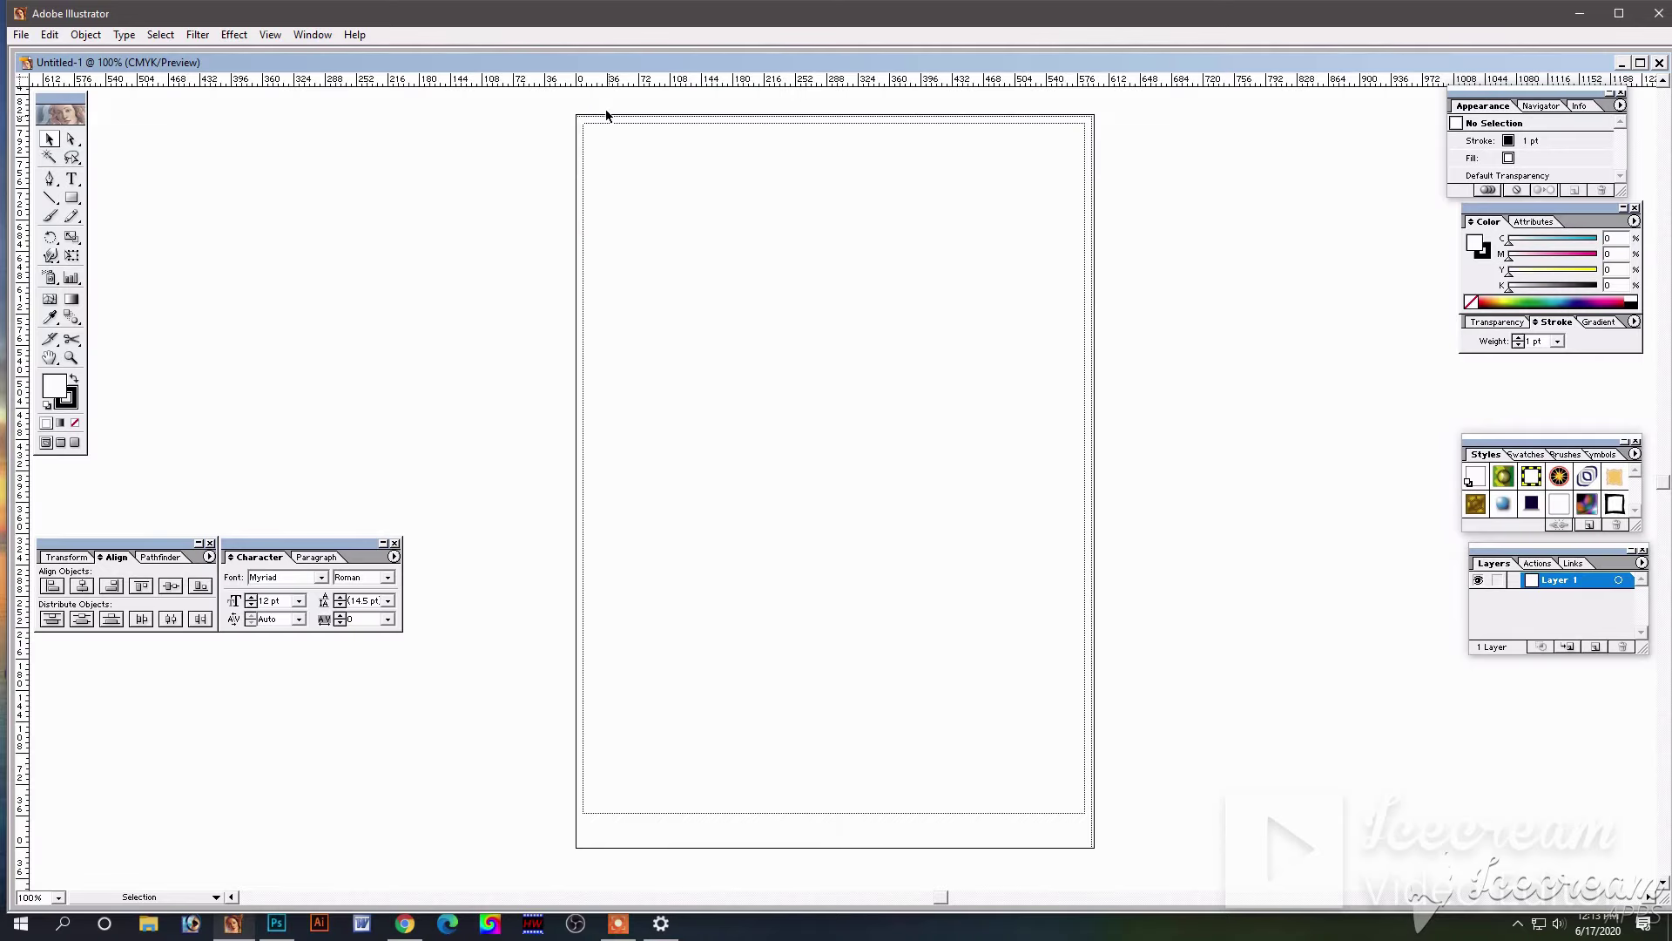
pyautogui.doubleClick(587, 64)
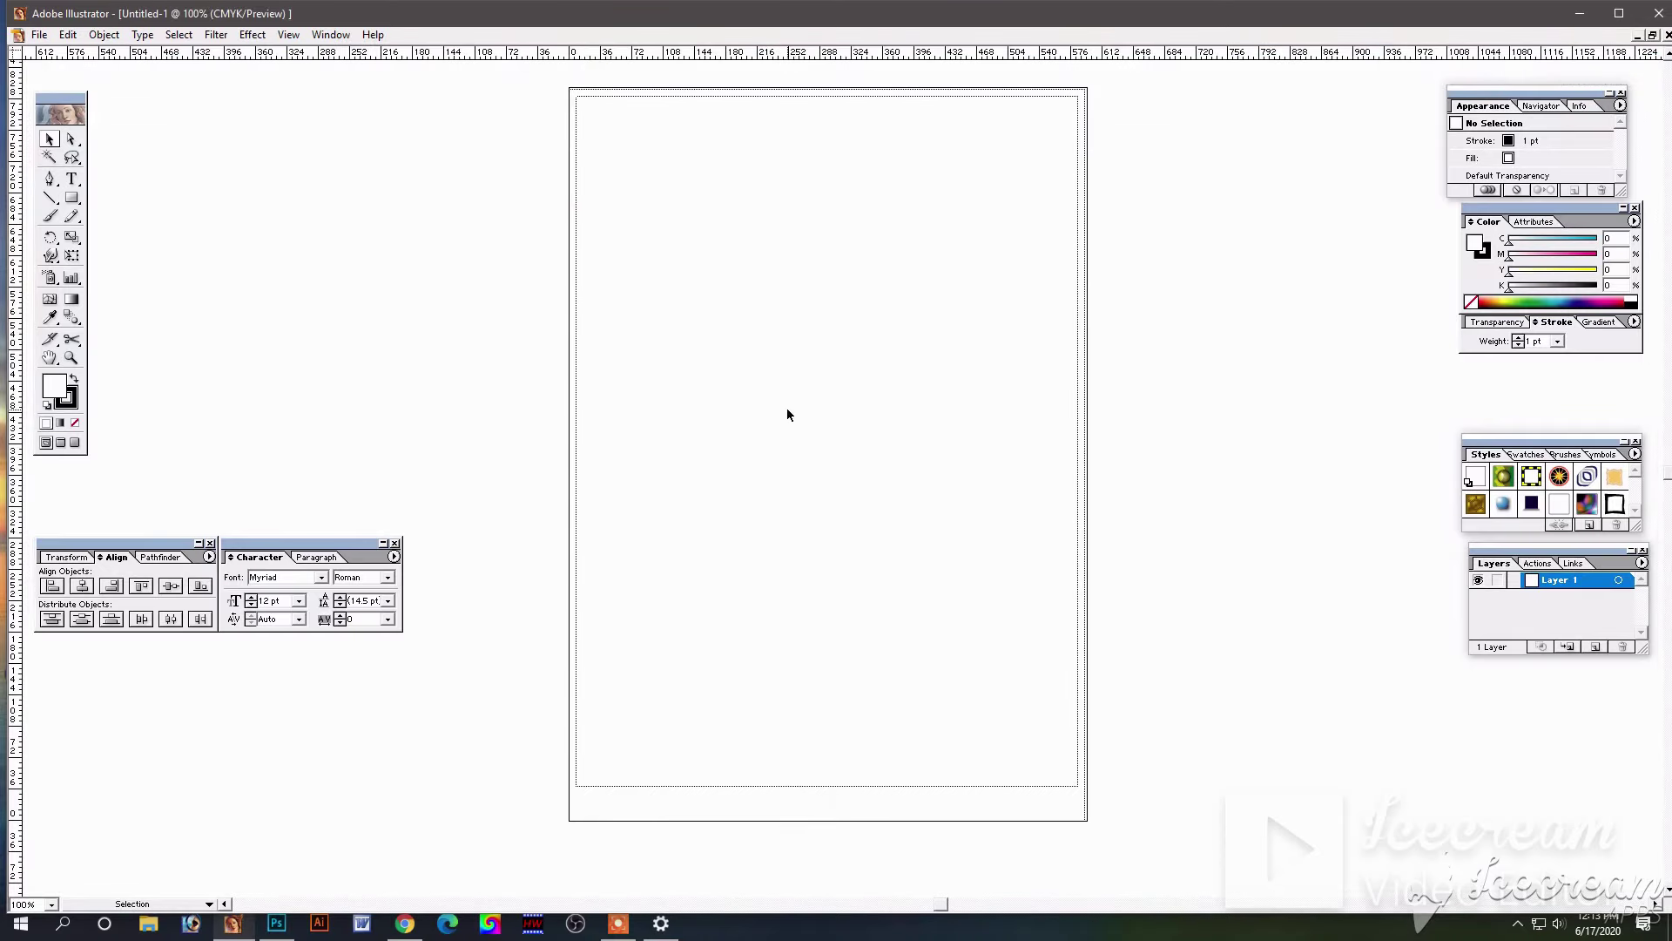
pyautogui.hotkey('ctrl', 'n')
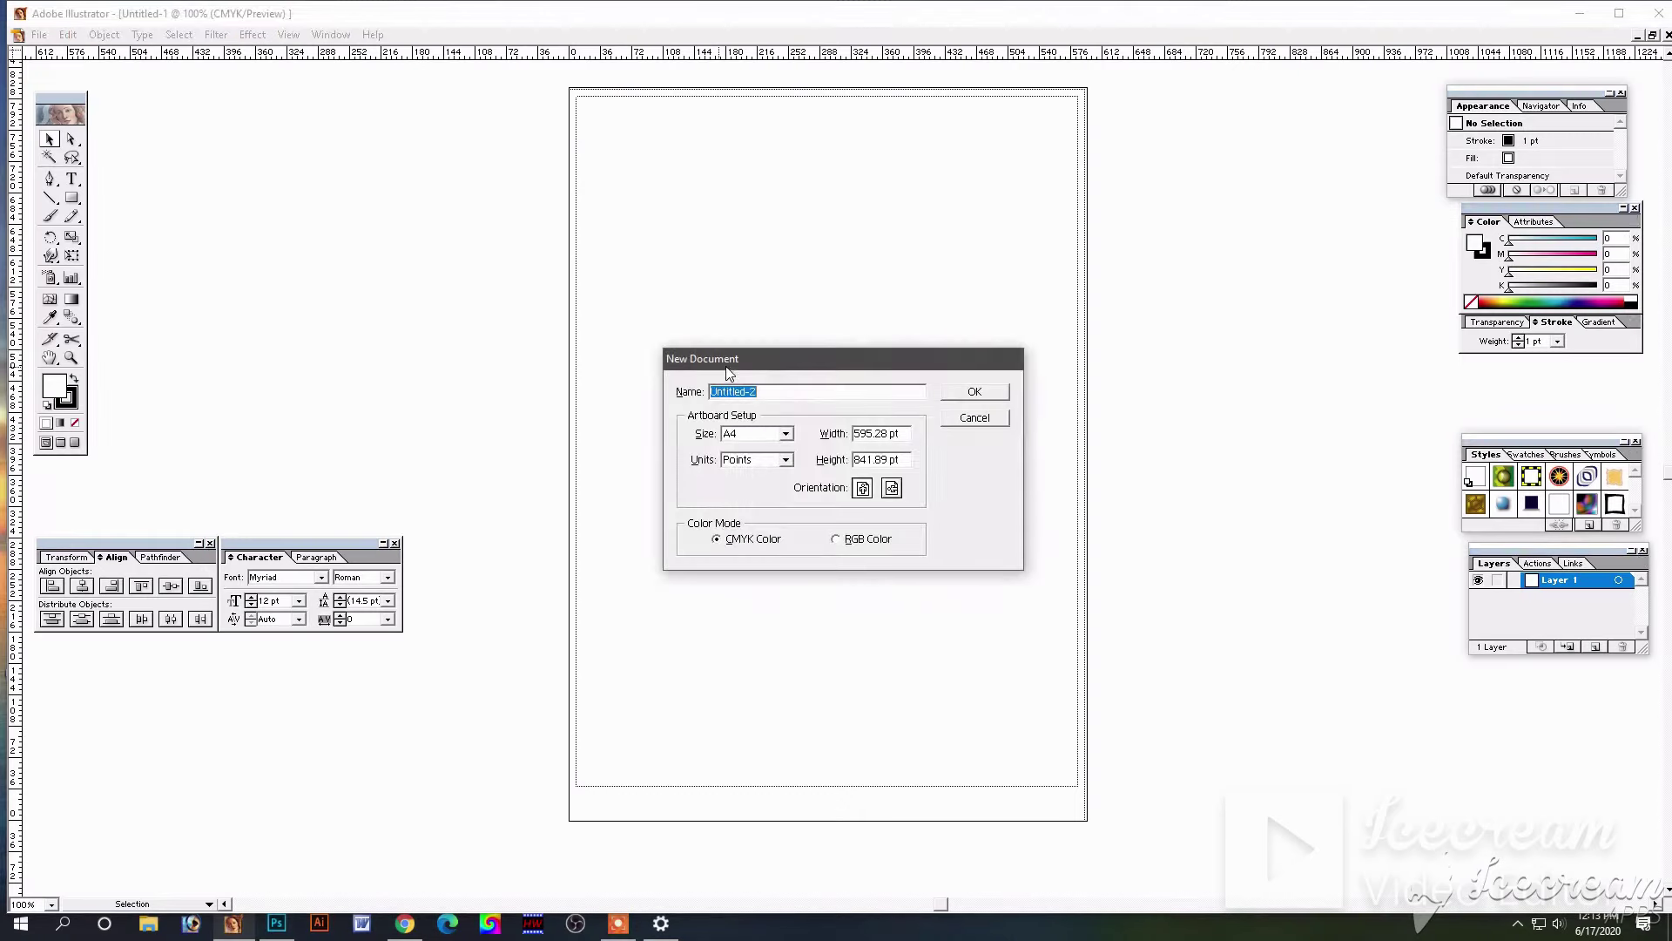
pyautogui.press('Escape')
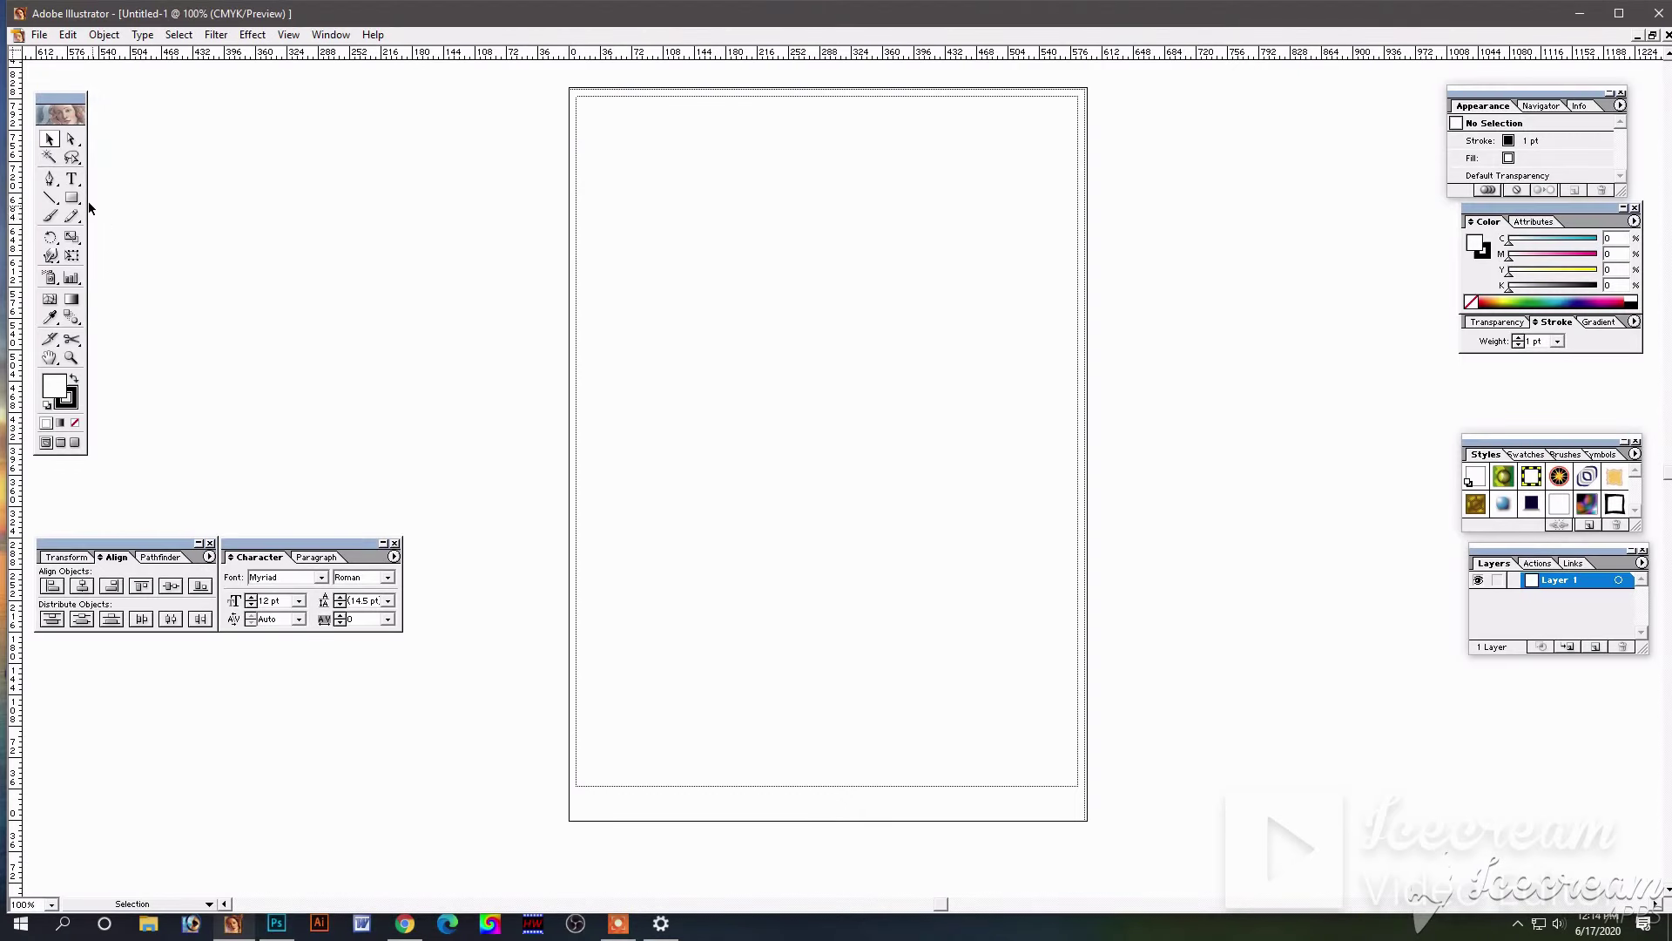
pyautogui.click(72, 200)
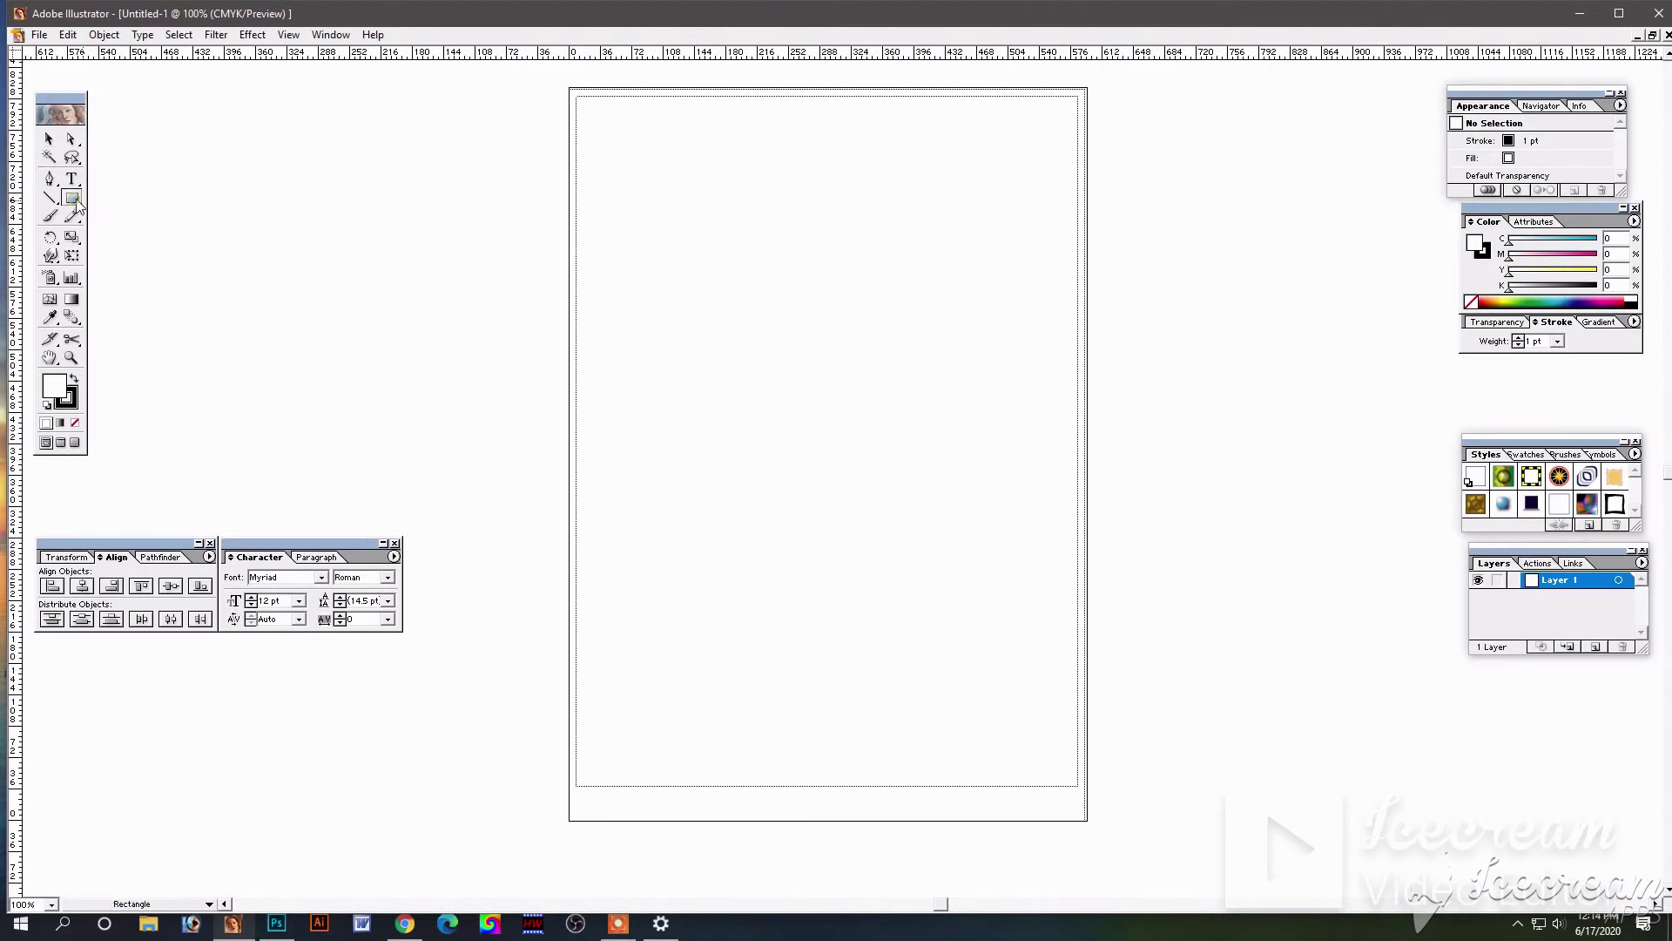
# Step: Switch the ruler measurement units to inches
pyautogui.click(545, 331)
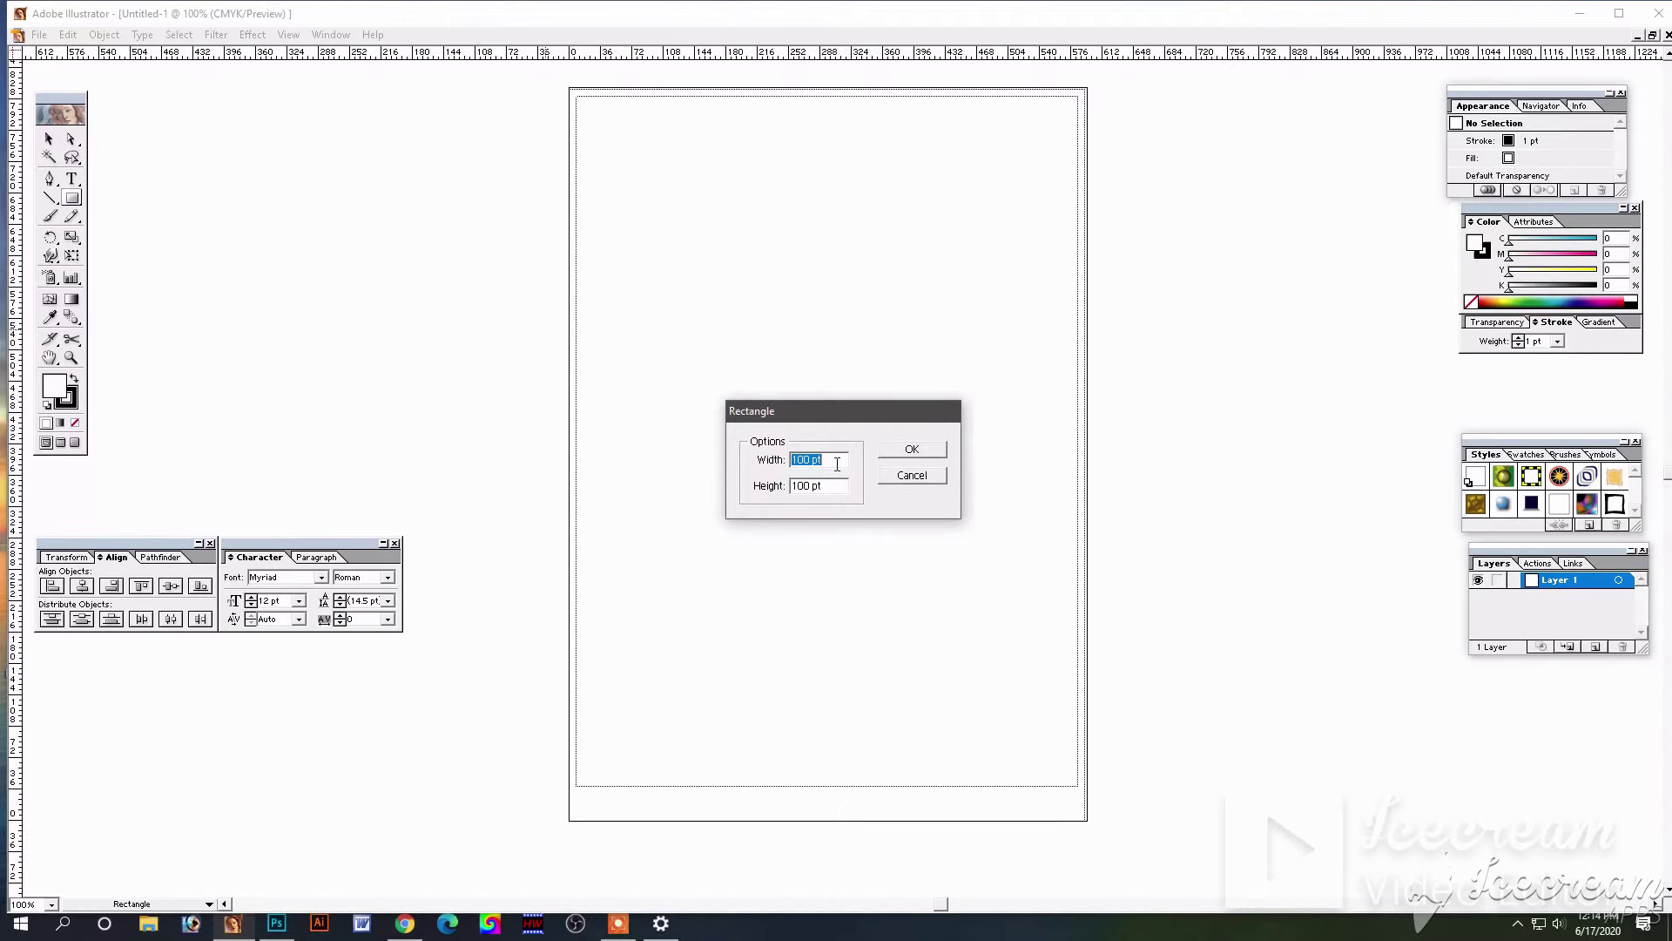
pyautogui.press('Escape')
pyautogui.rightClick(589, 61)
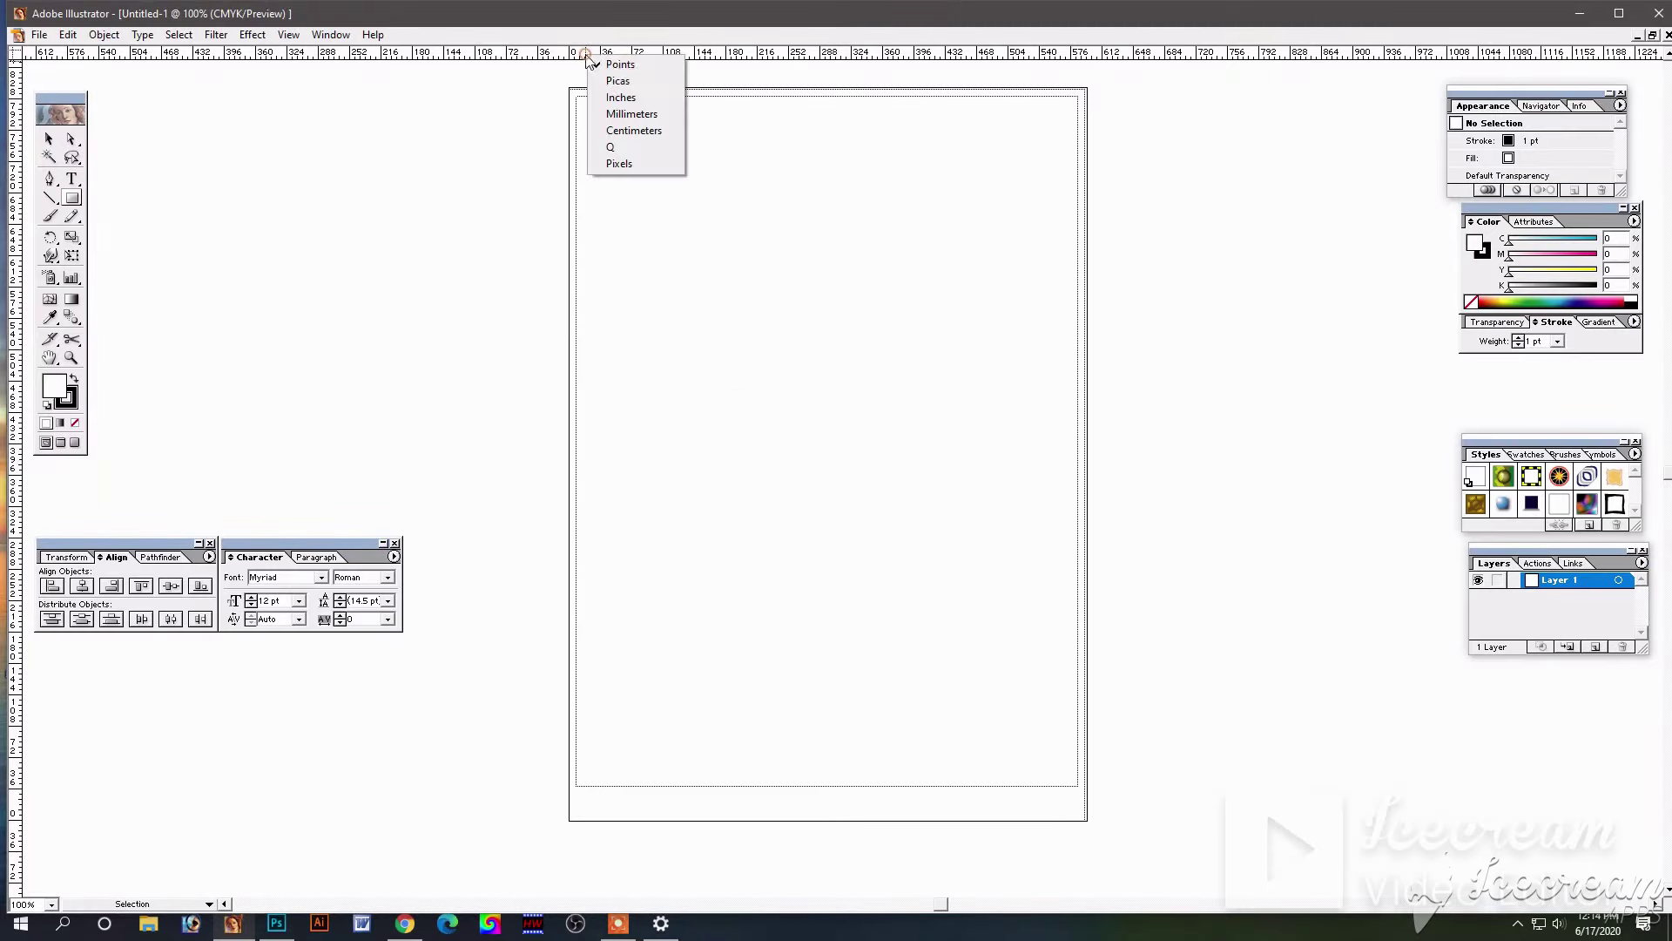
pyautogui.click(626, 99)
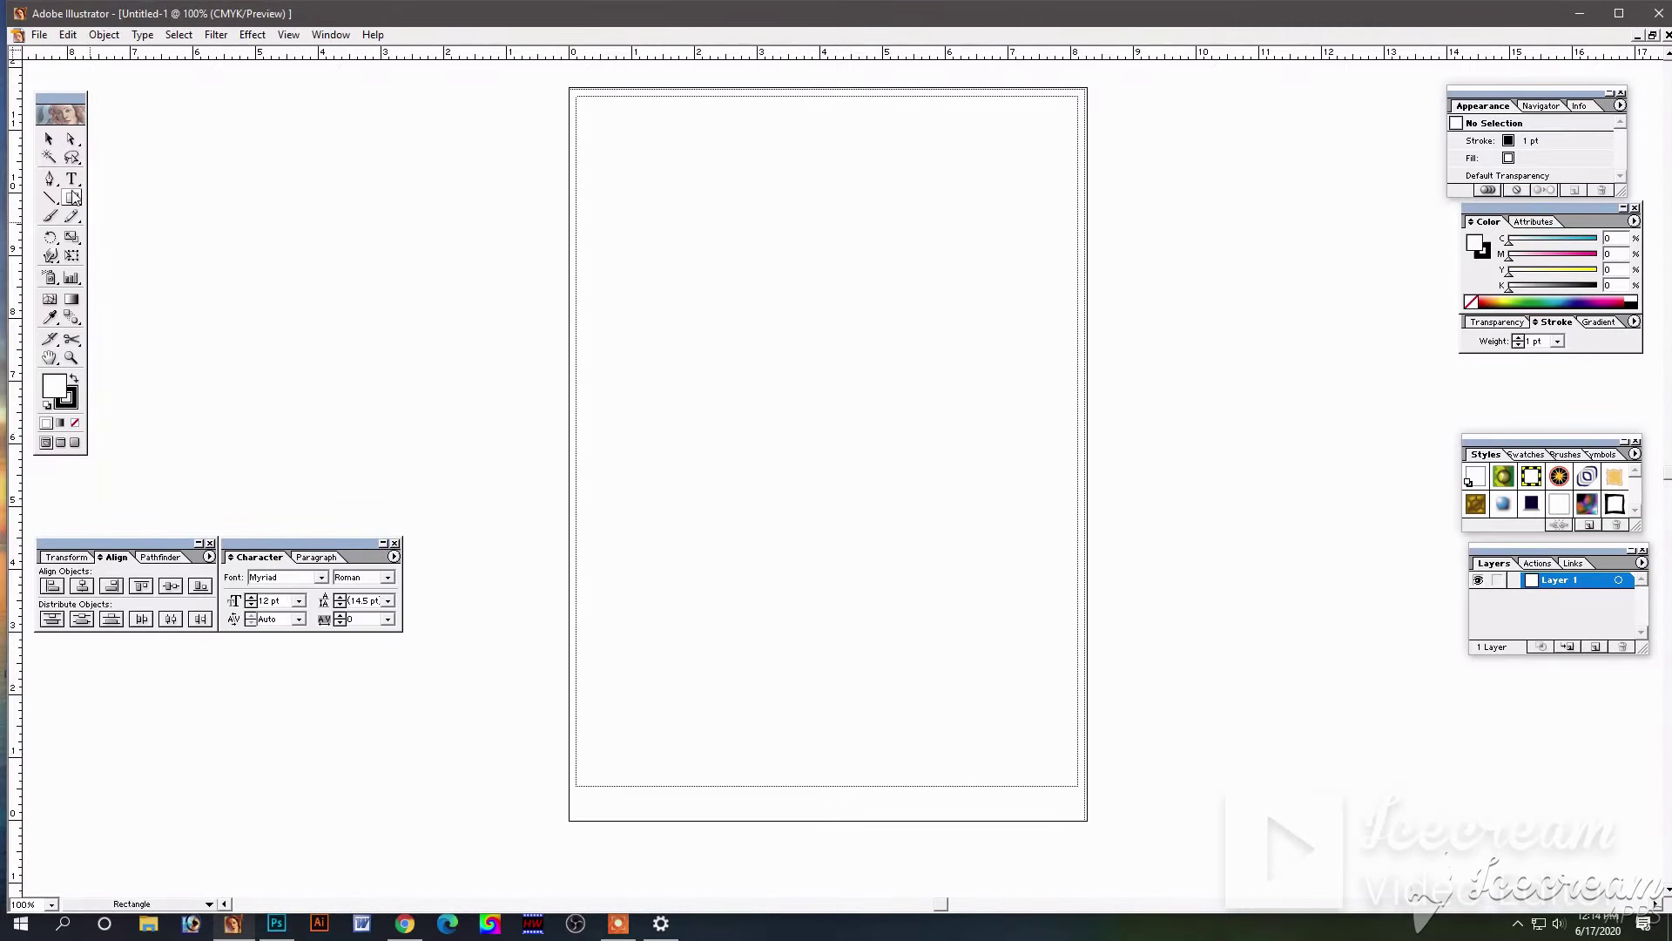
# Step: Add a 3 in by 1.9 in card rectangle on the page
pyautogui.click(668, 354)
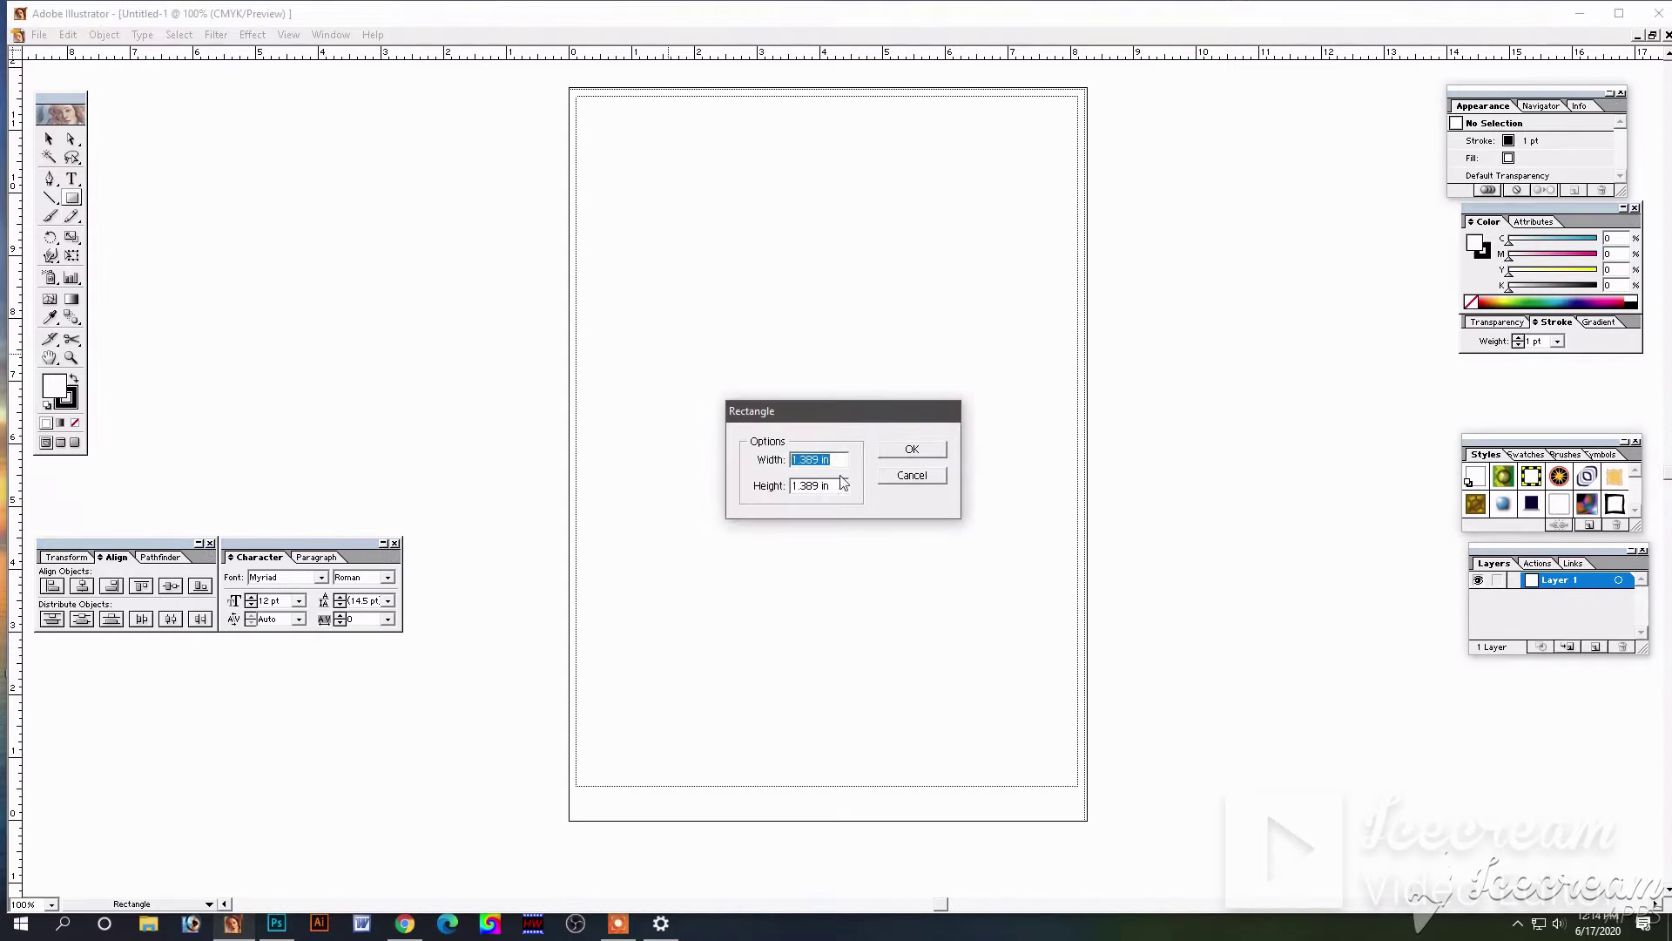
pyautogui.write('3')
pyautogui.press('Tab')
pyautogui.write('1')
pyautogui.click(912, 450)
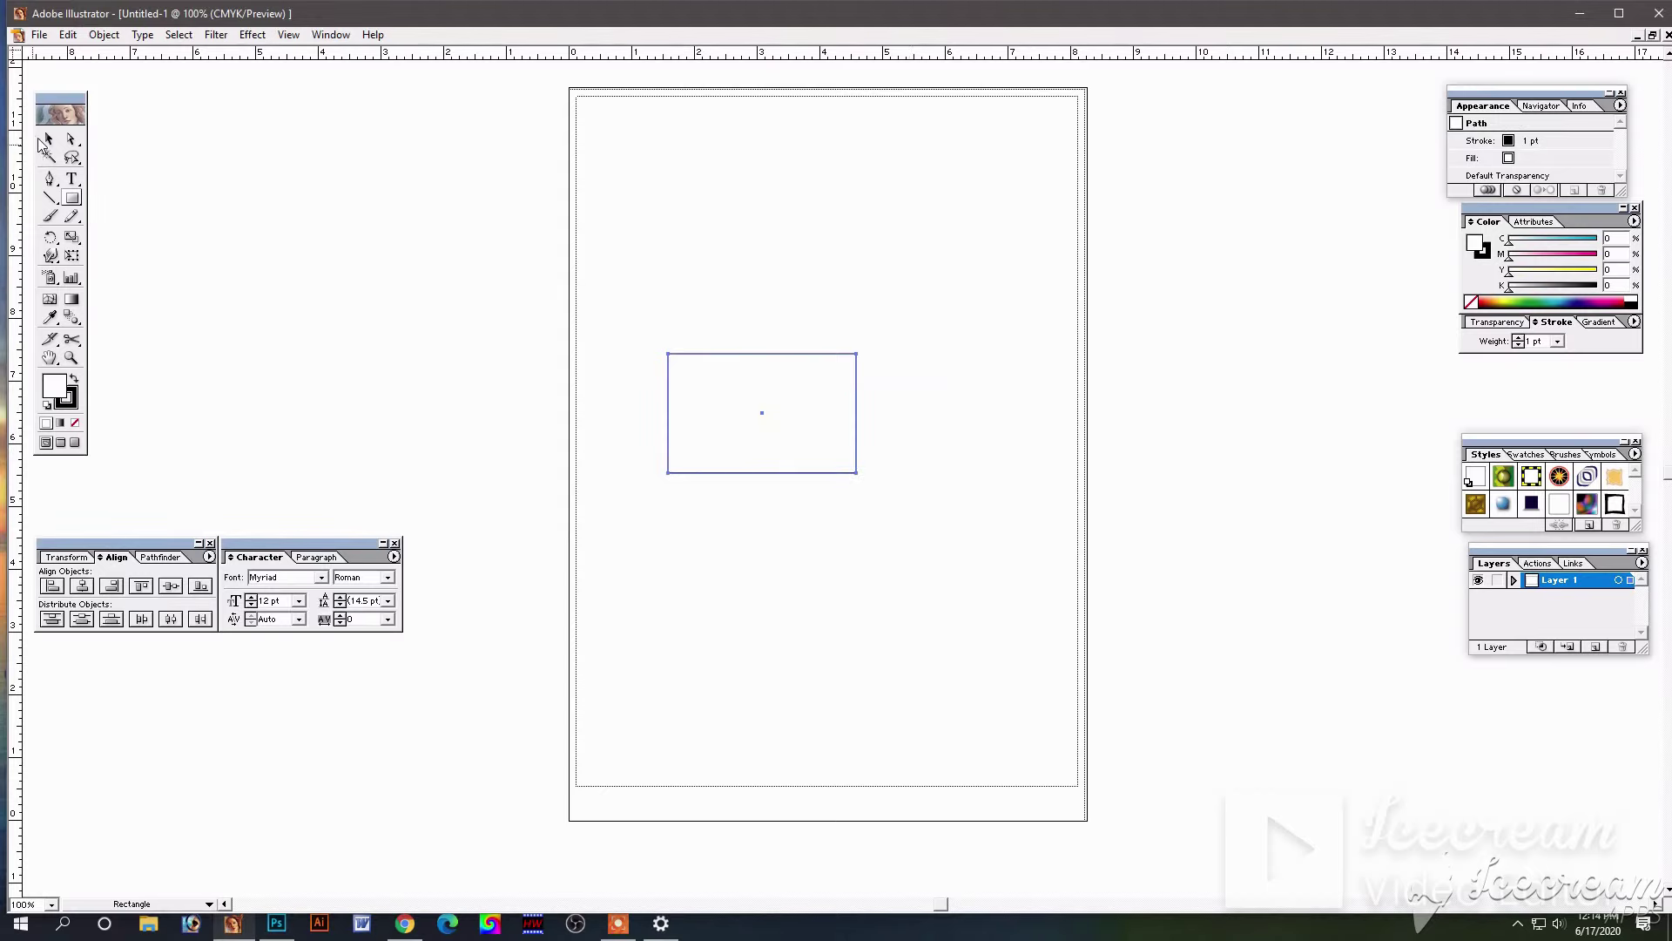
pyautogui.click(49, 139)
# Step: Zoom to 400% on the card rectangle and set its stroke weight to 0.15 pt
pyautogui.click(766, 307)
pyautogui.keyDown('ctrl'); pyautogui.click(714, 377); pyautogui.keyUp('ctrl')
pyautogui.moveTo(909, 536); pyautogui.dragTo(658, 474)
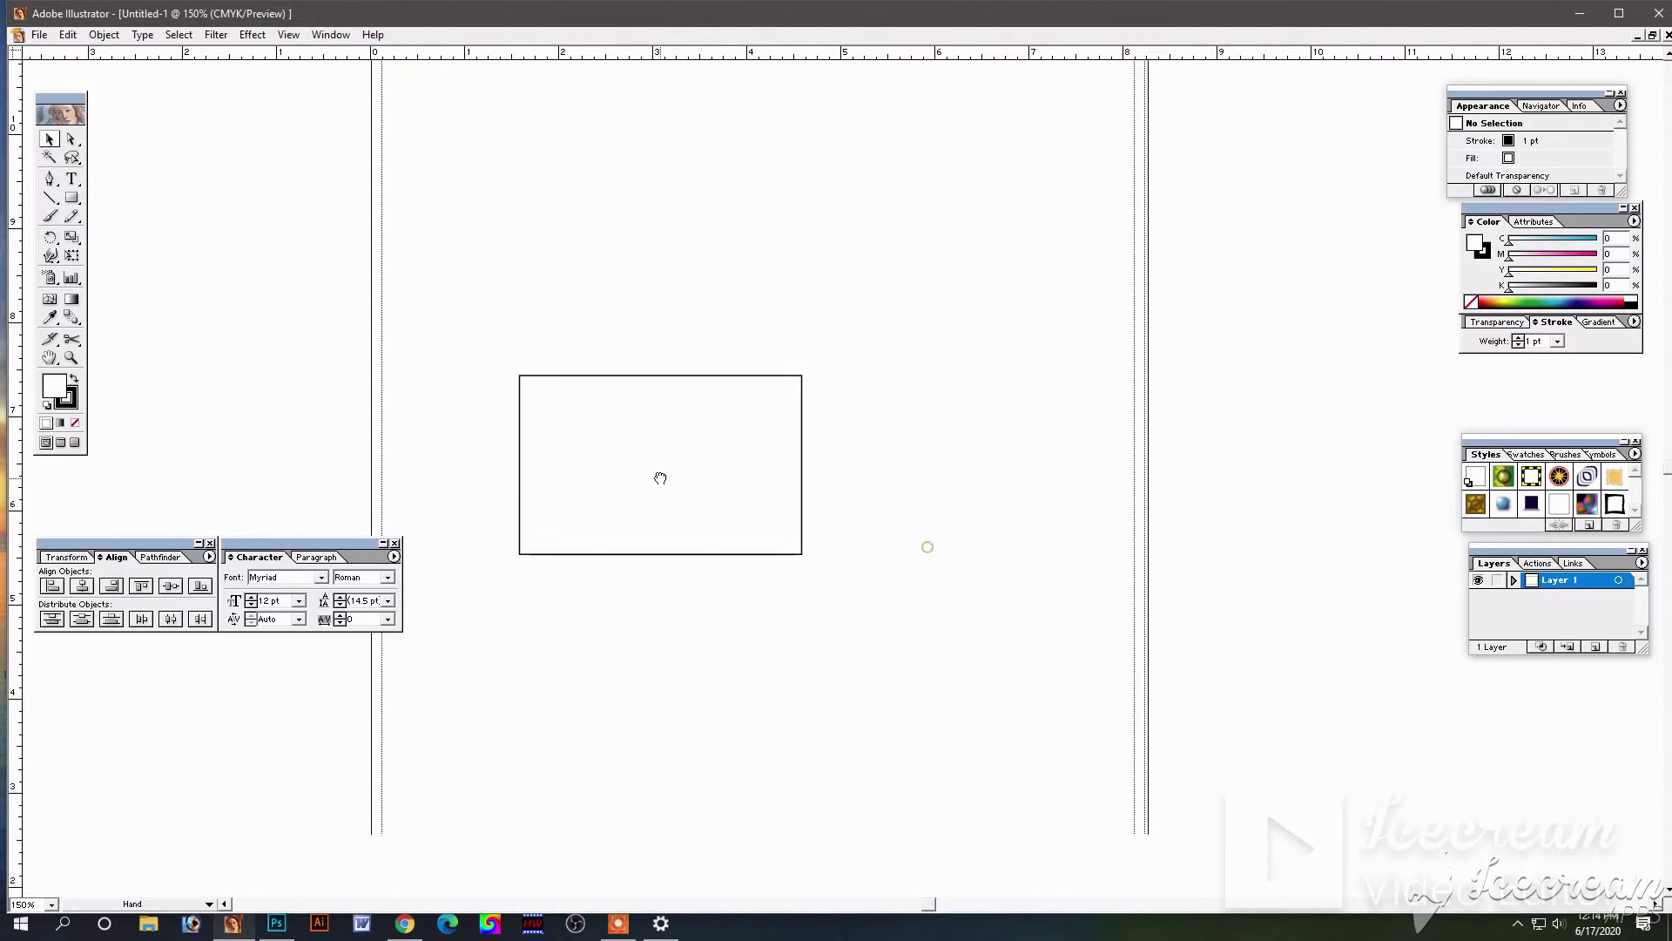
pyautogui.keyDown('ctrl'); pyautogui.click(779, 492); pyautogui.keyUp('ctrl')
pyautogui.moveTo(766, 493)
pyautogui.mouseDown()
pyautogui.moveTo(848, 493)
pyautogui.moveTo(847, 539)
pyautogui.moveTo(958, 605)
pyautogui.mouseUp()
pyautogui.keyDown('ctrl'); pyautogui.click(819, 501); pyautogui.keyUp('ctrl')
pyautogui.keyDown('ctrl'); pyautogui.click(869, 541); pyautogui.keyUp('ctrl')
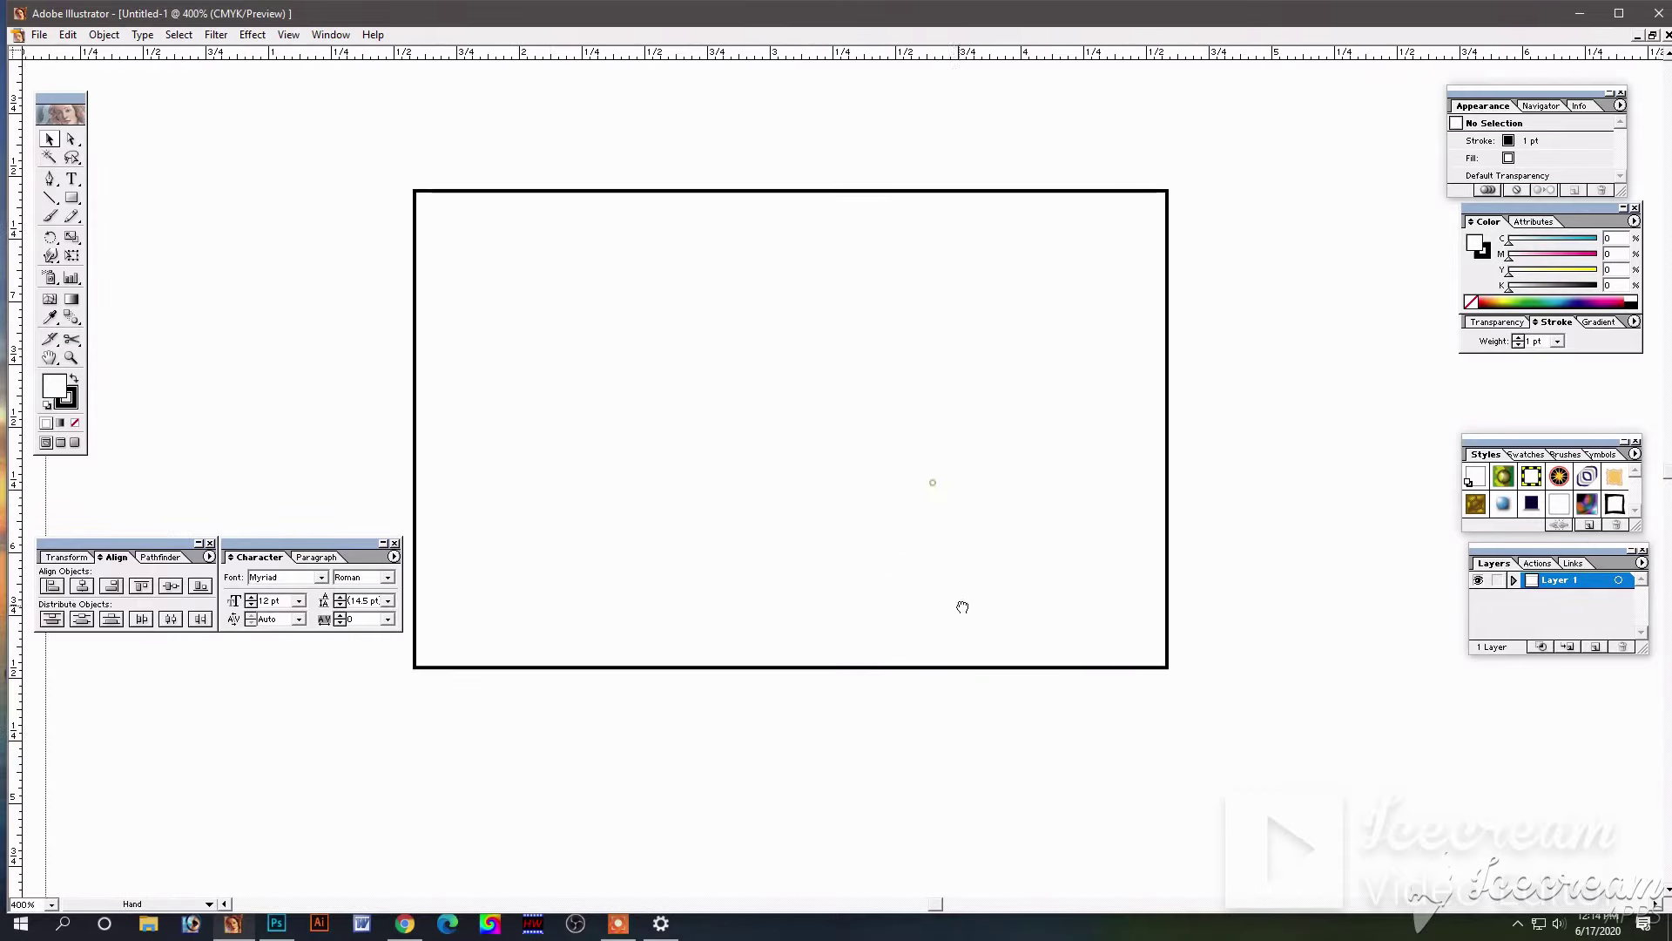
pyautogui.click(906, 445)
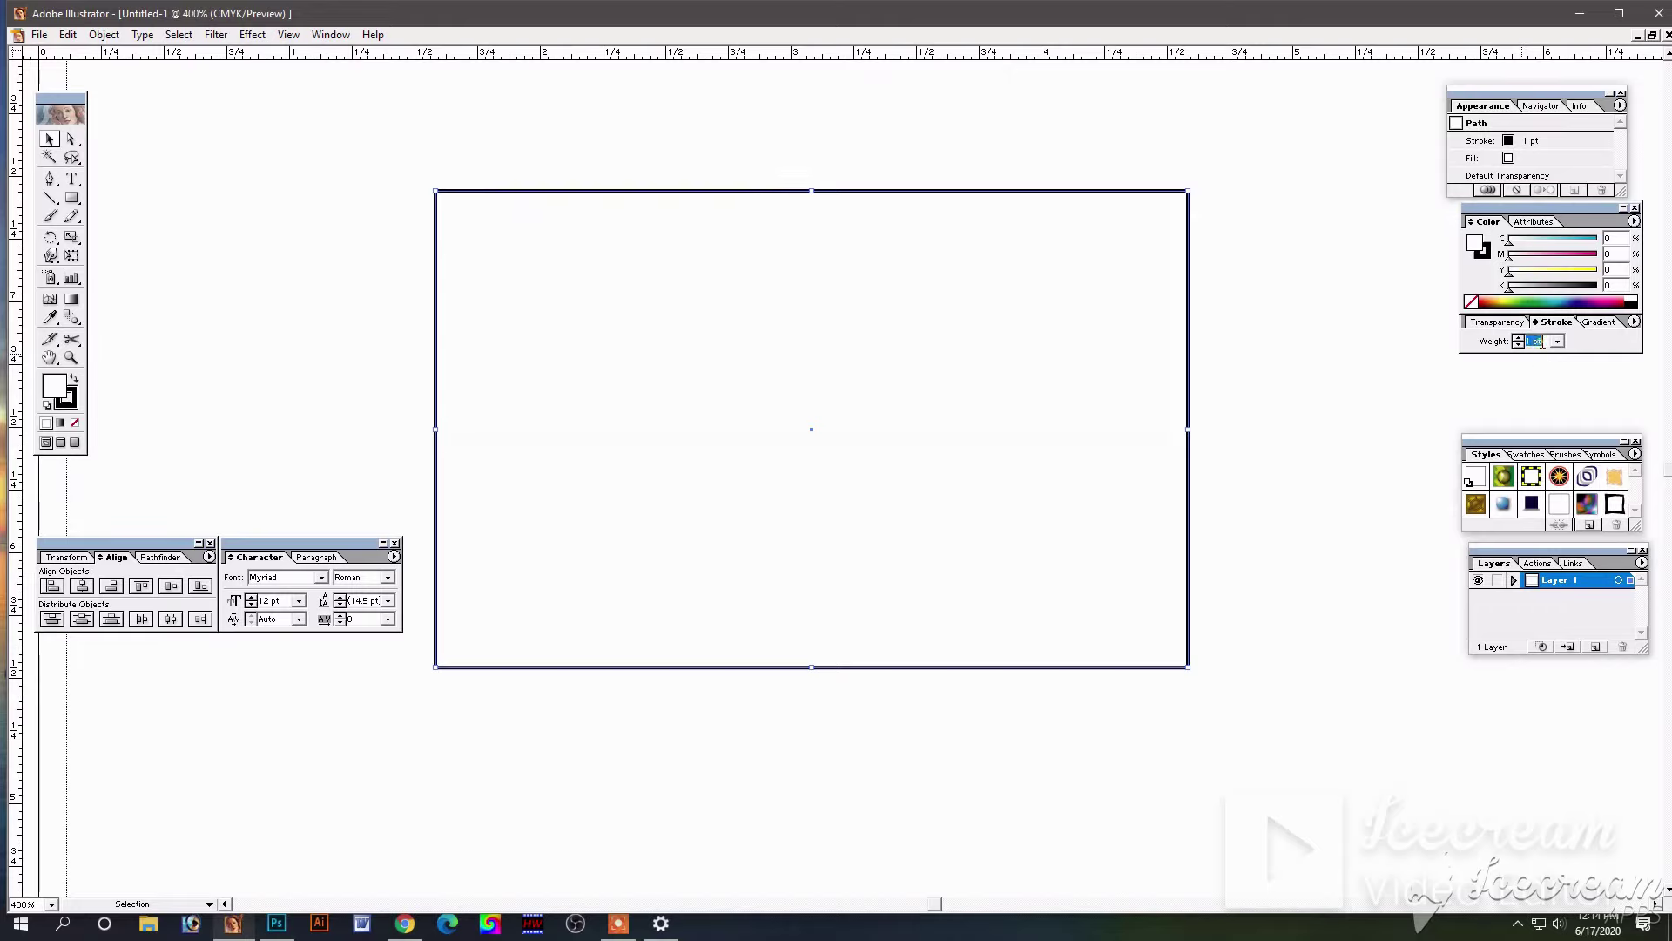
pyautogui.click(1541, 342)
pyautogui.write('15')
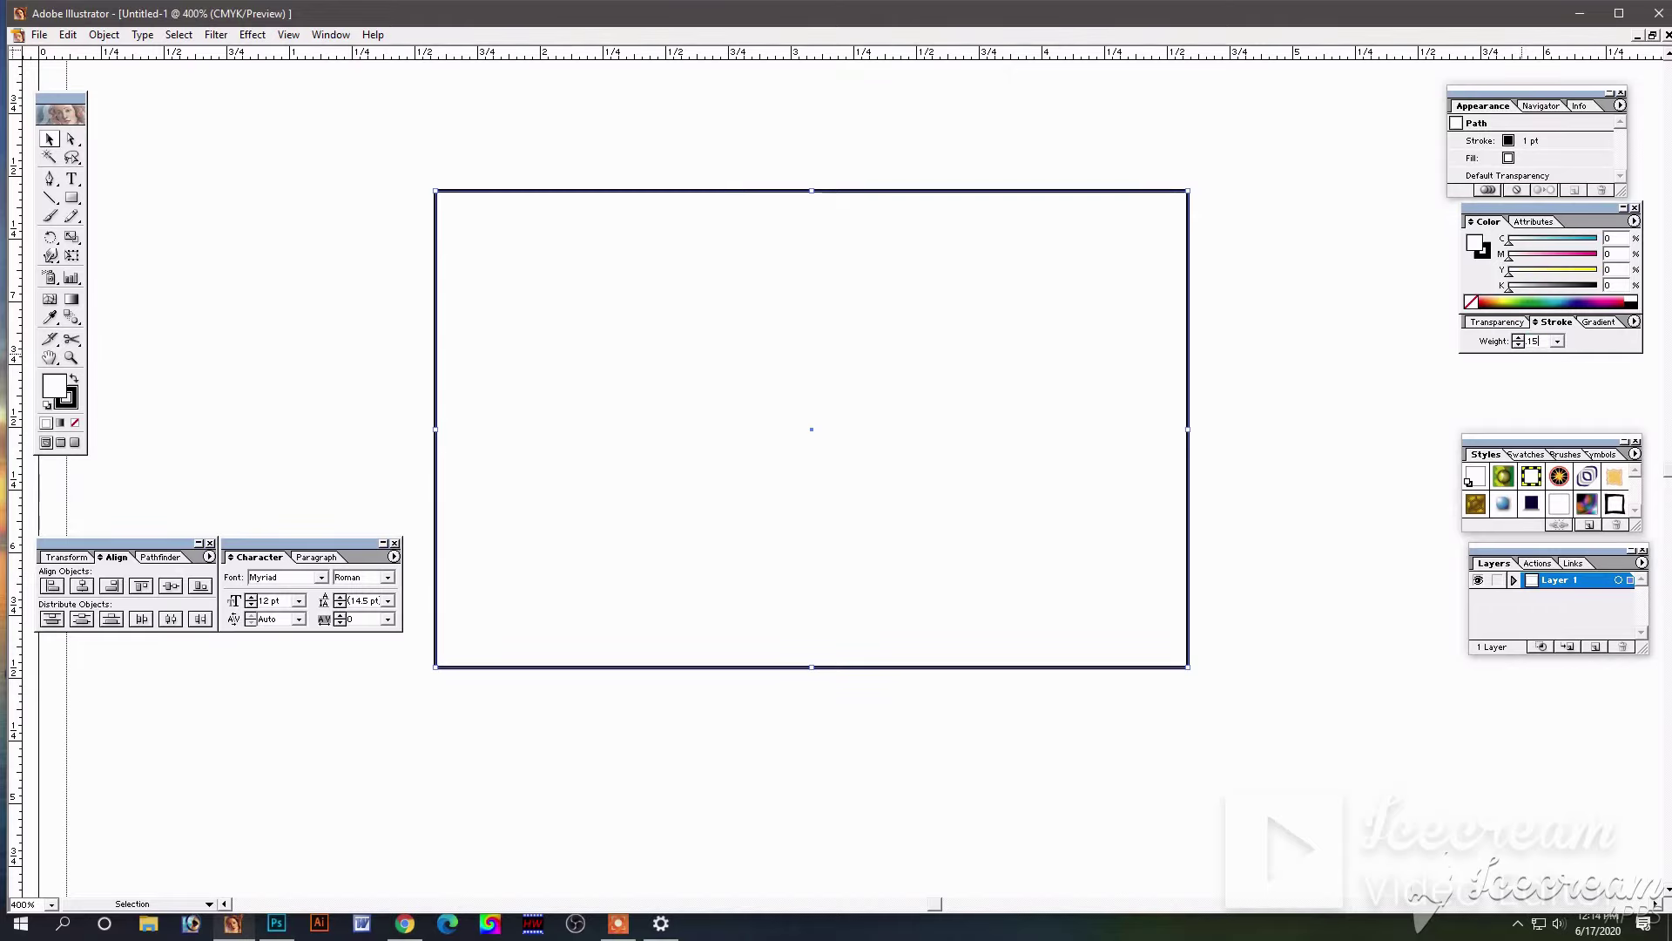
pyautogui.press('Return')
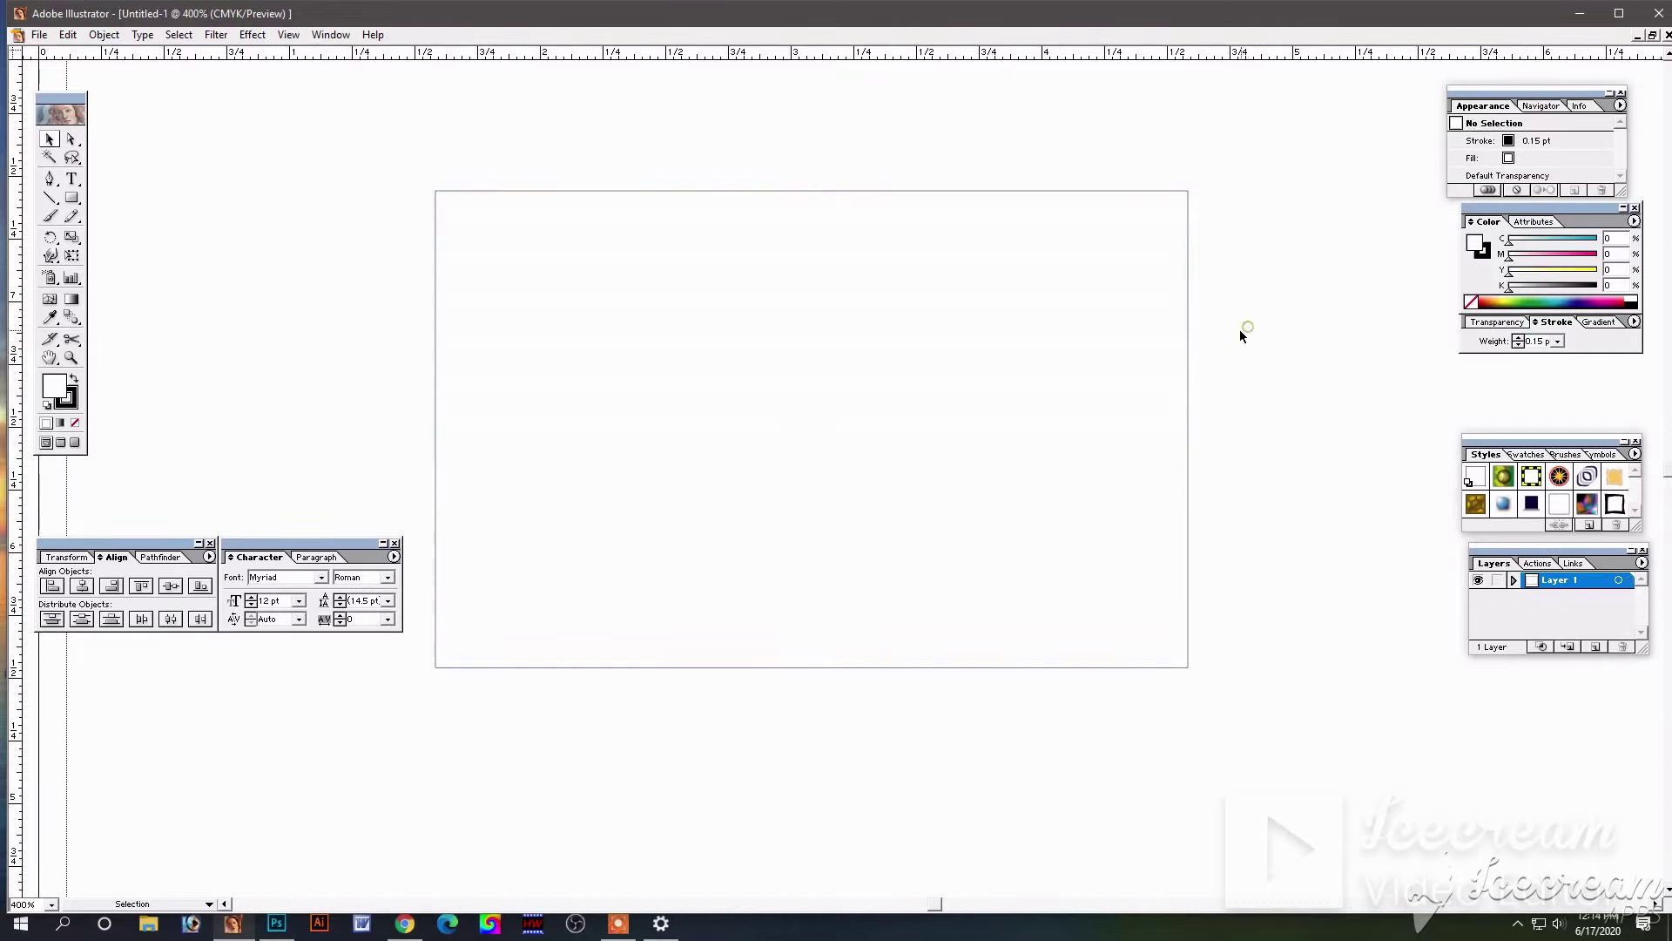
# Step: Offset the card path by -0.139 in to create an inset inner rectangle
pyautogui.click(104, 35)
pyautogui.moveTo(112, 317)
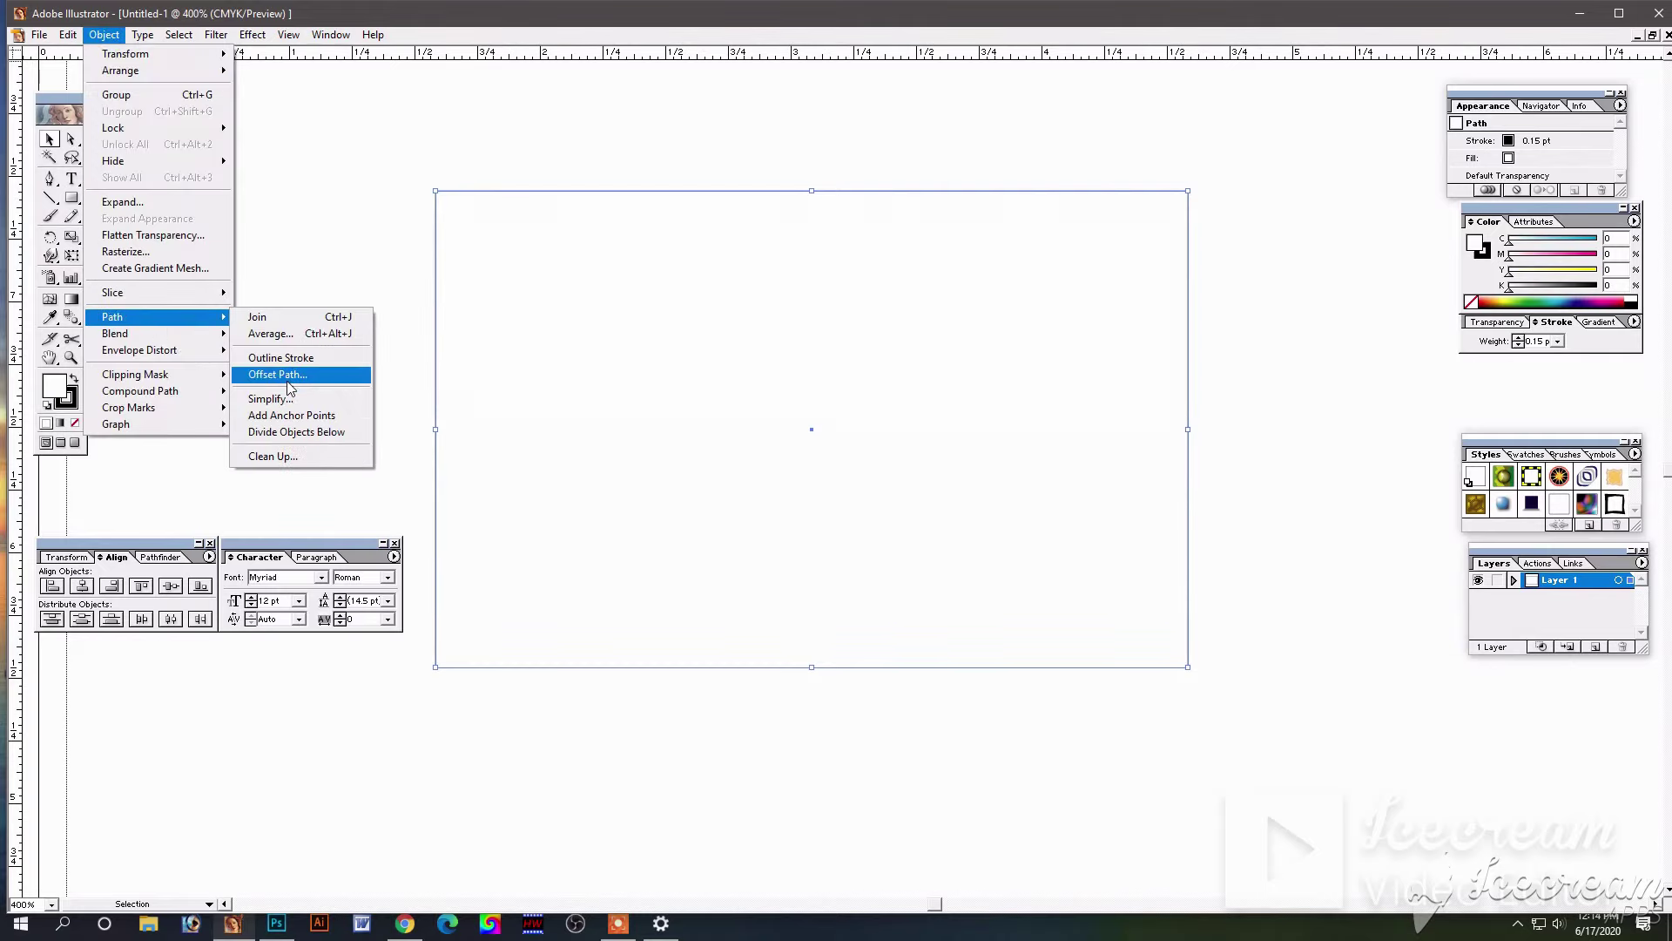
pyautogui.click(288, 376)
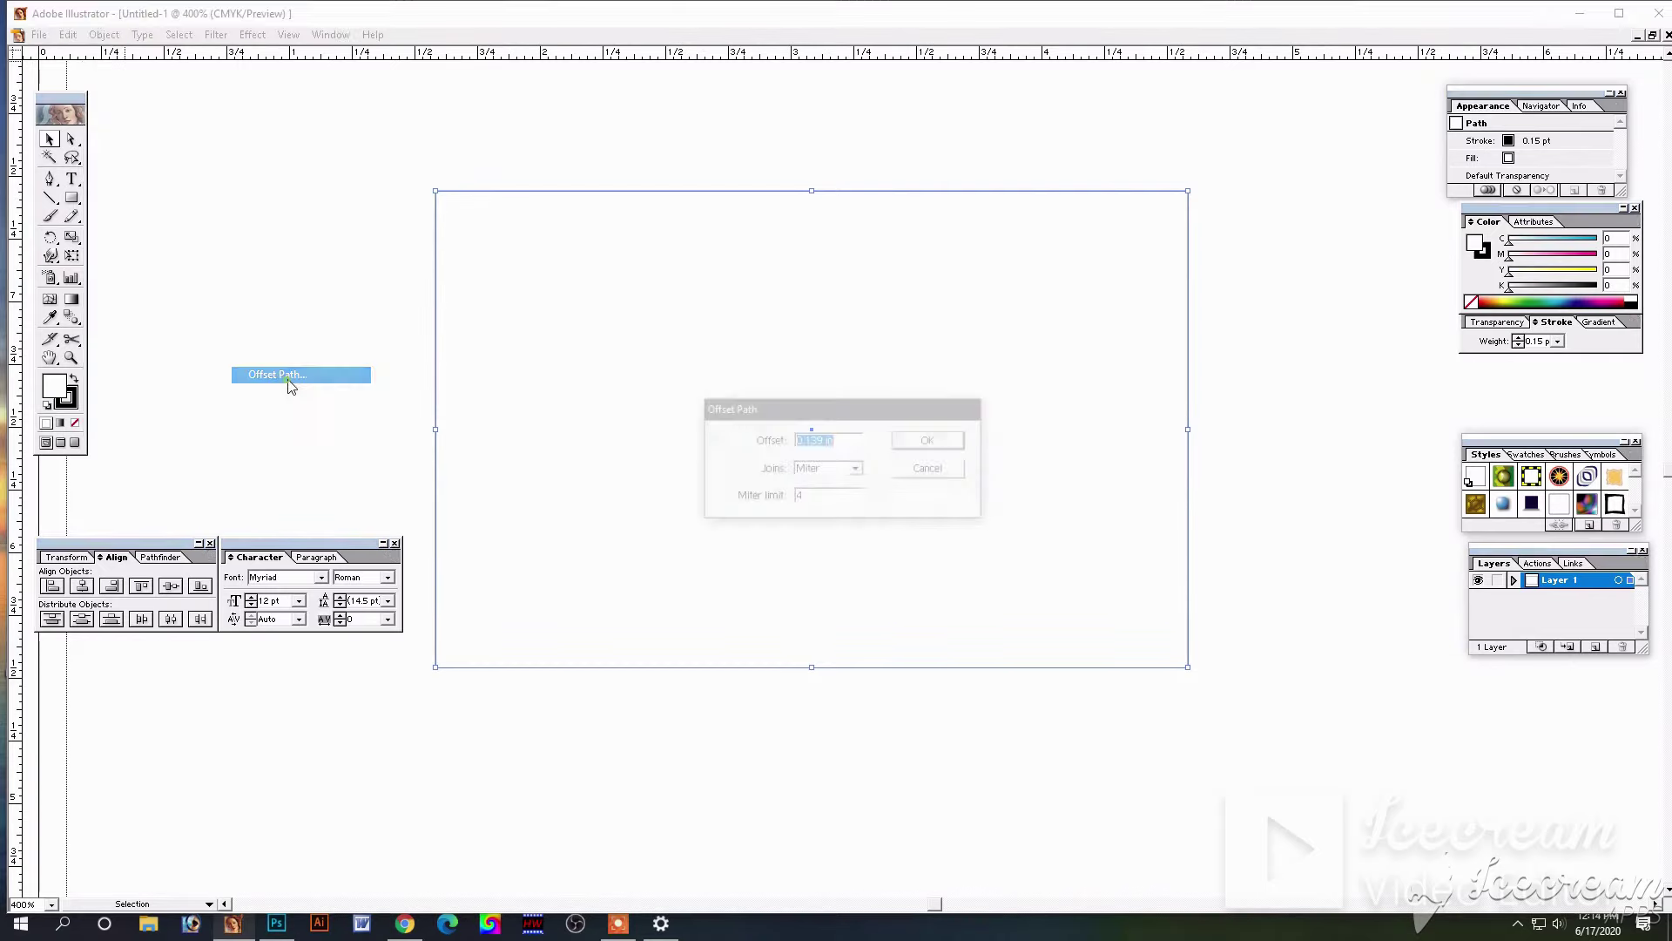
pyautogui.click(799, 441)
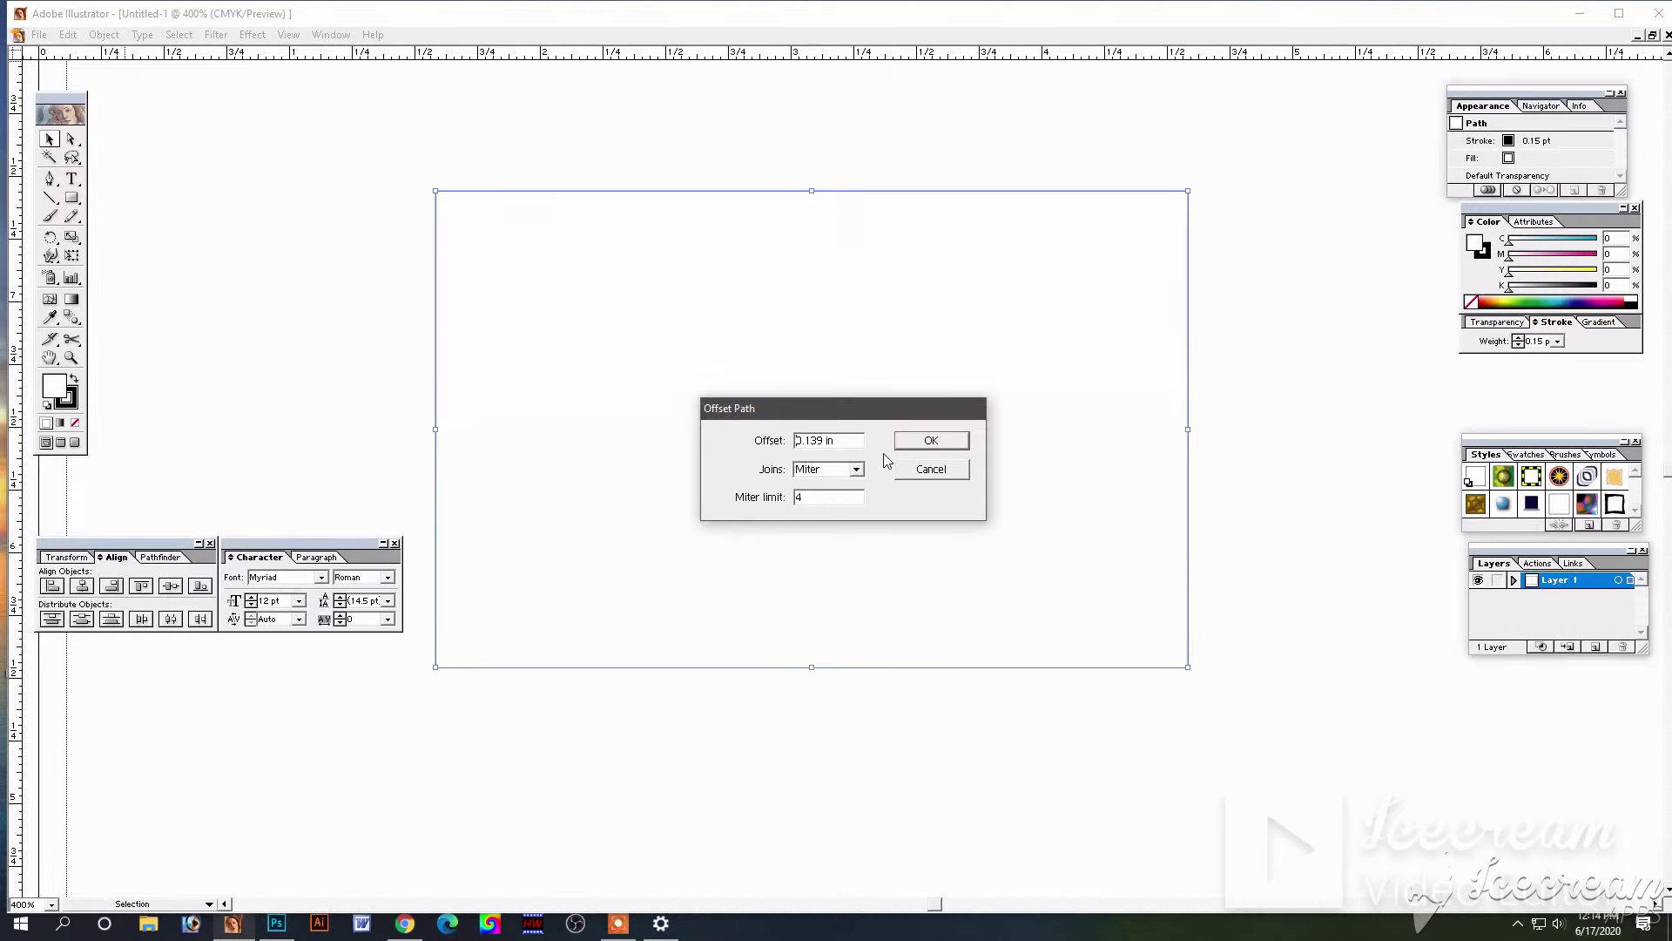
pyautogui.write('-')
pyautogui.press('Return')
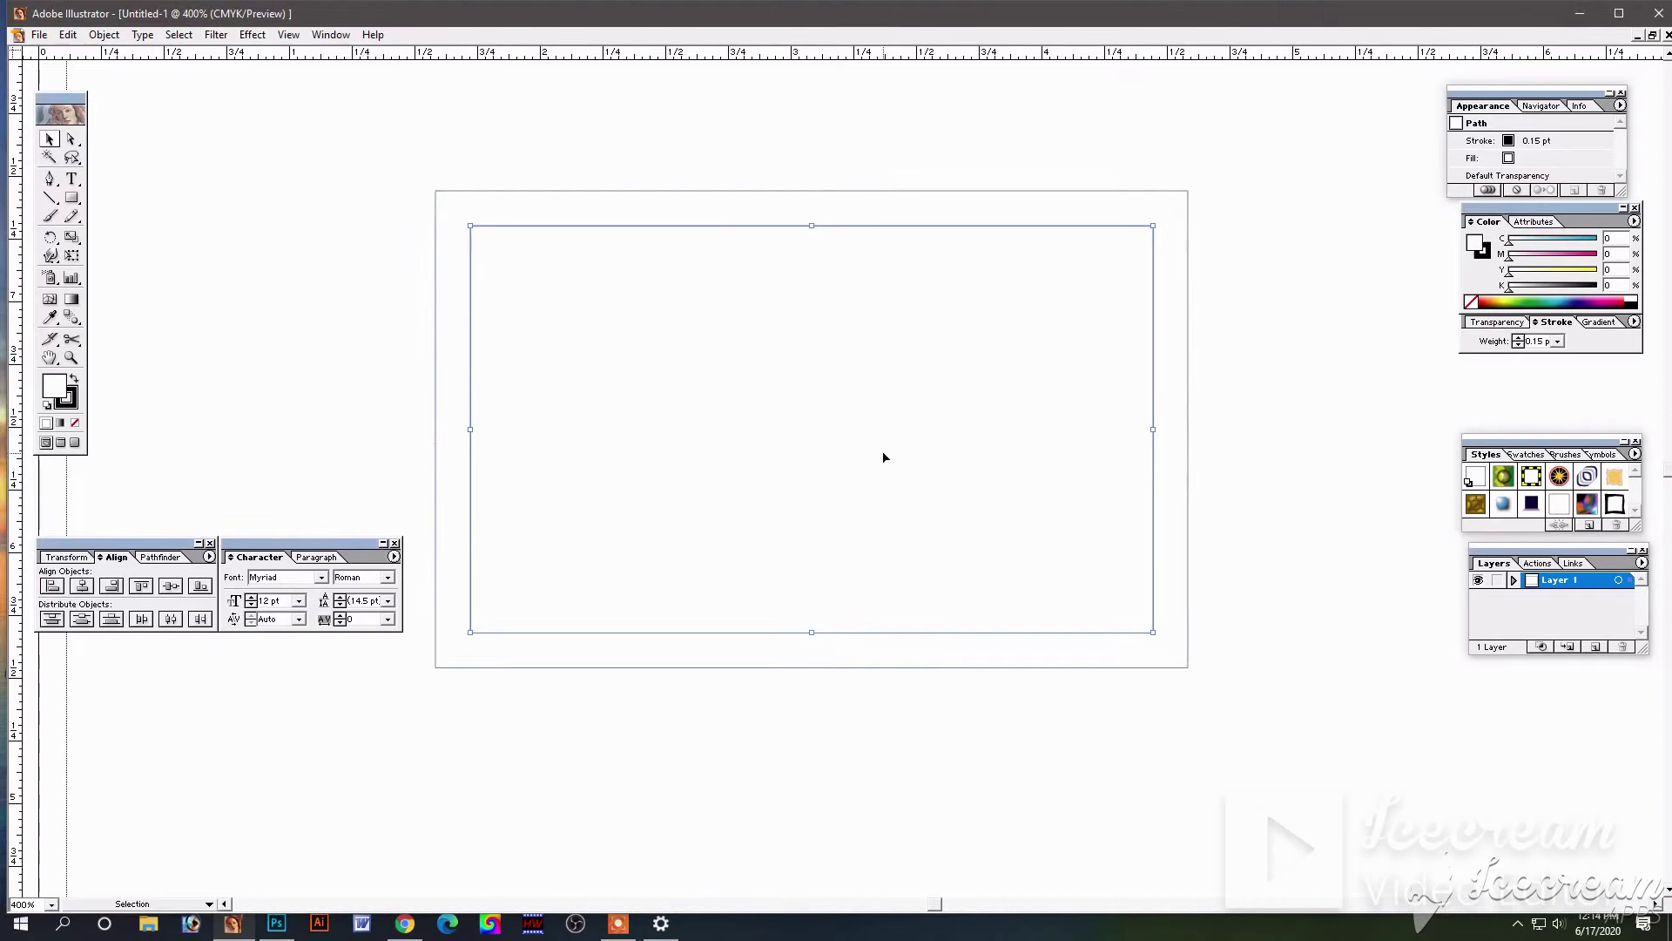
# Step: Dock the Character panel beneath the Align panel
pyautogui.moveTo(1258, 316); pyautogui.dragTo(1041, 350)
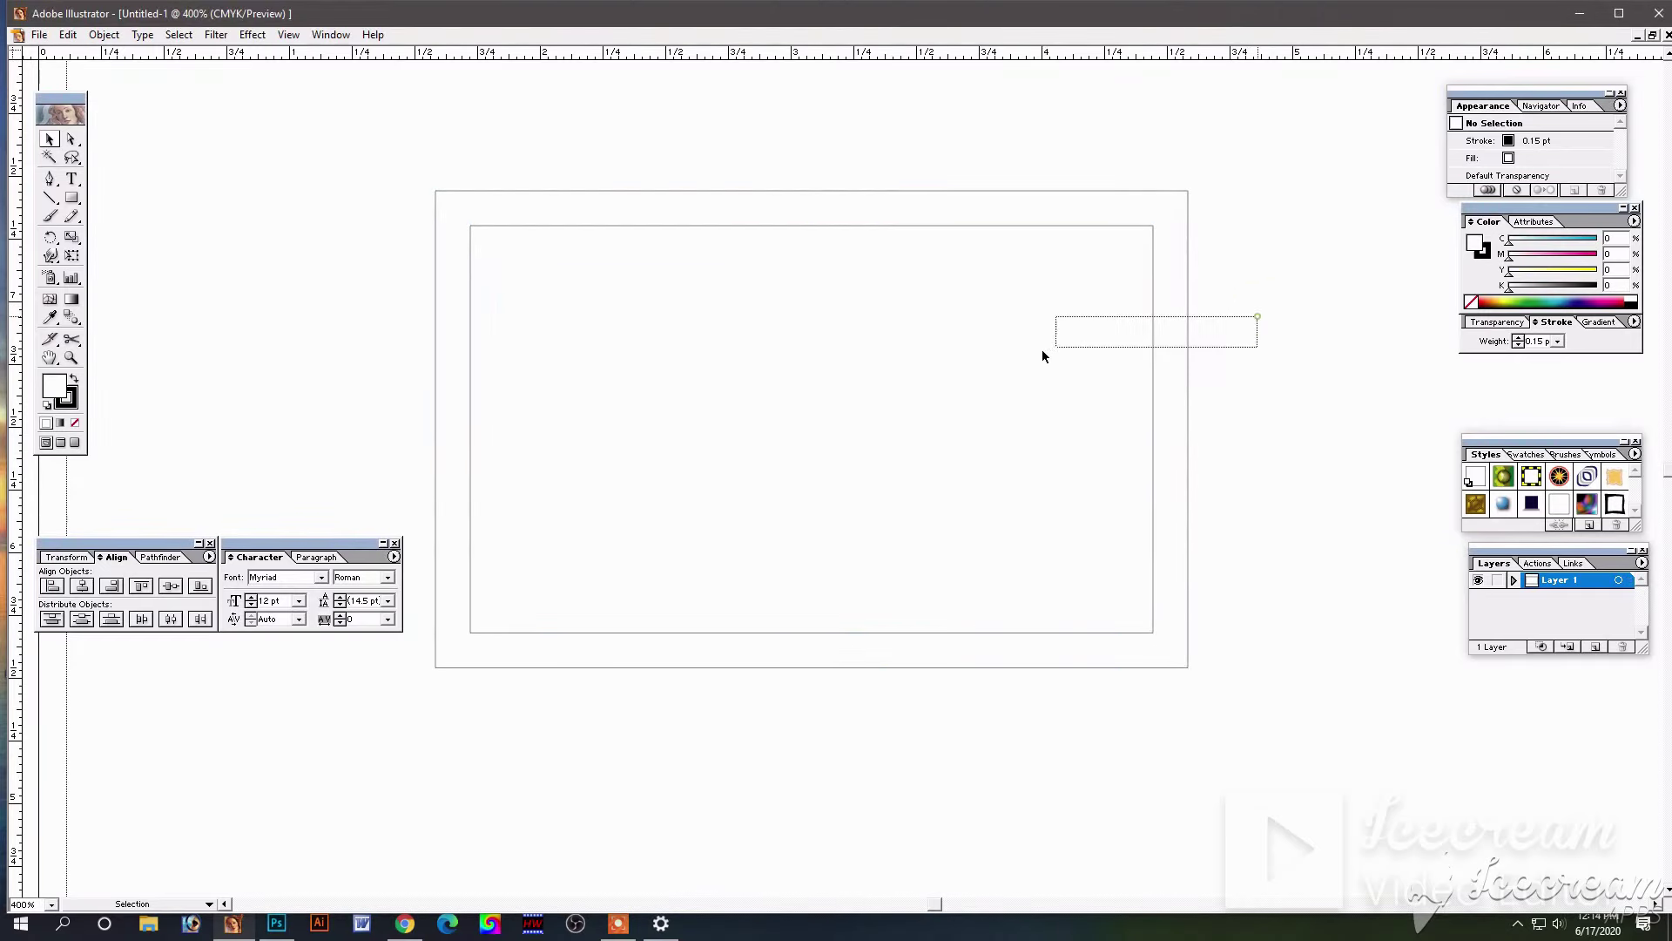
pyautogui.moveTo(885, 418)
pyautogui.mouseDown()
pyautogui.moveTo(960, 452)
pyautogui.moveTo(959, 411)
pyautogui.mouseUp()
pyautogui.moveTo(314, 549); pyautogui.dragTo(123, 653)
pyautogui.click(369, 427)
# Step: Place a vertical guide at the card's centre and nudge both rectangles onto it
pyautogui.moveTo(794, 278); pyautogui.dragTo(796, 277)
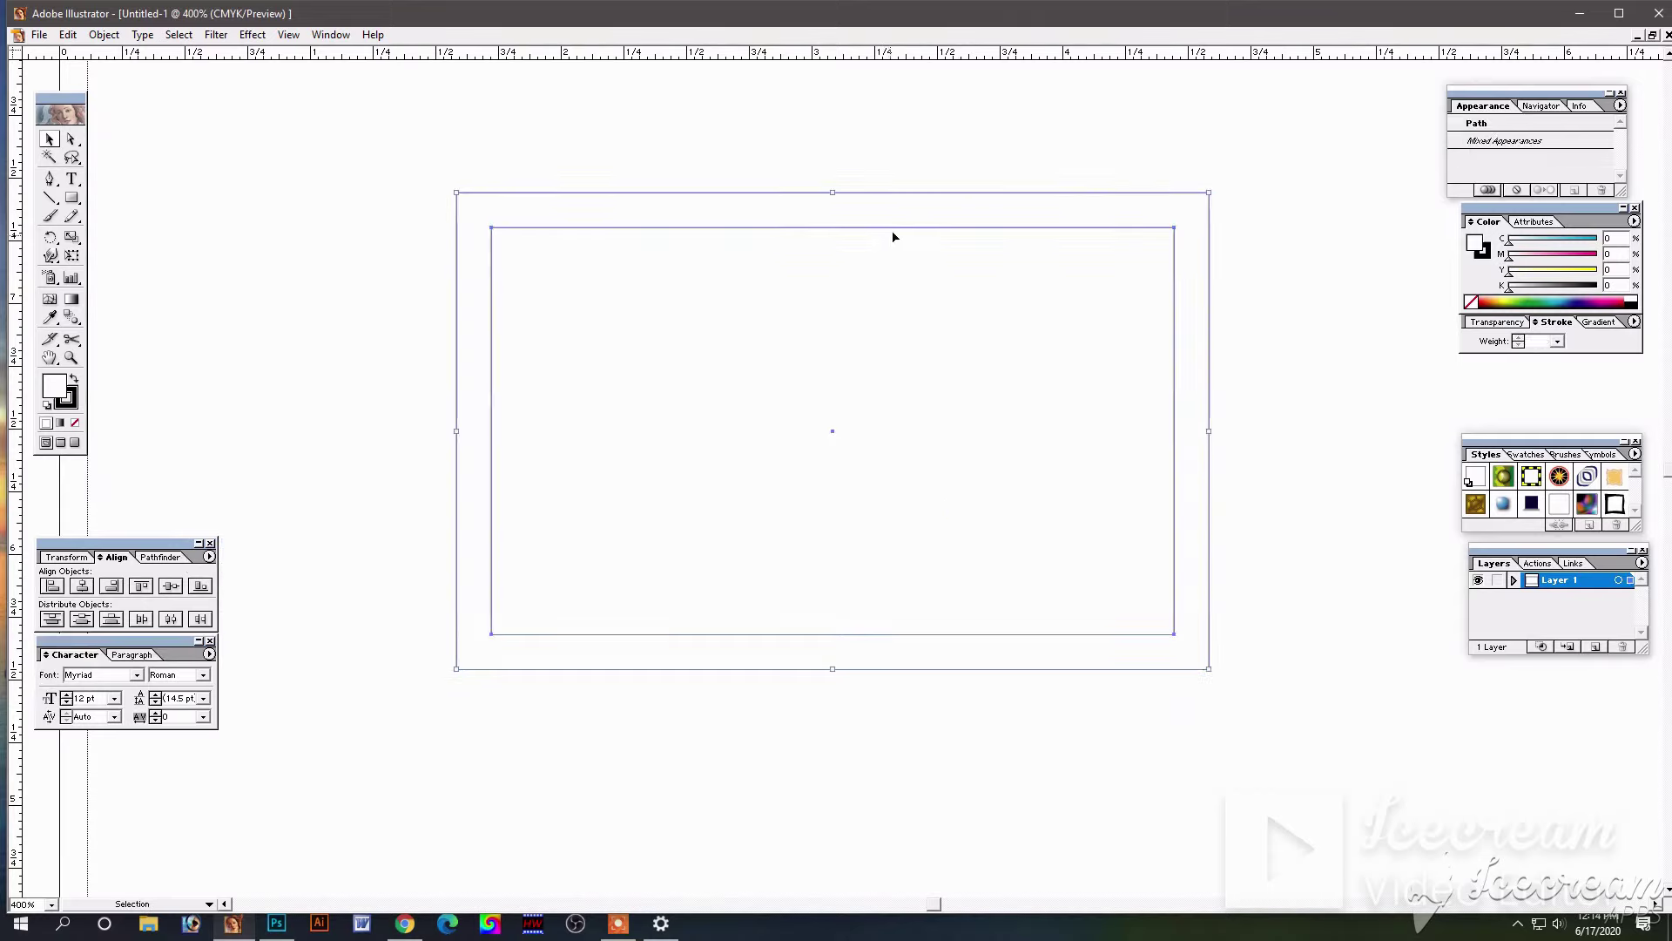
pyautogui.moveTo(19, 92); pyautogui.dragTo(833, 222)
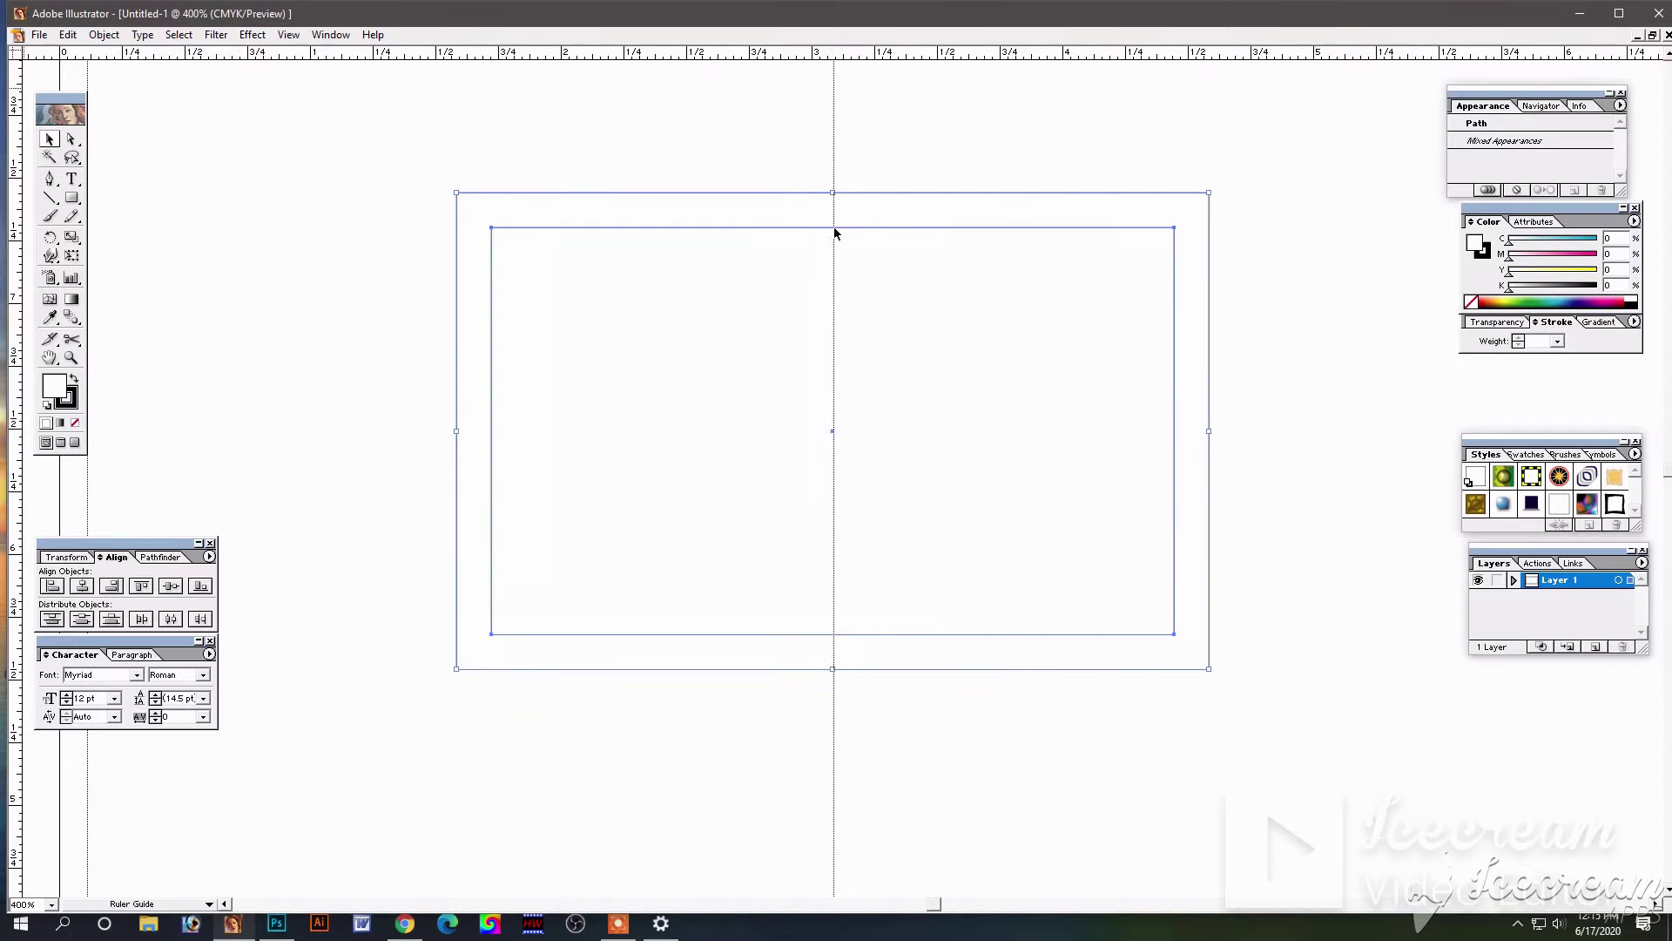
pyautogui.moveTo(834, 235); pyautogui.dragTo(834, 251)
pyautogui.moveTo(836, 257); pyautogui.dragTo(835, 257)
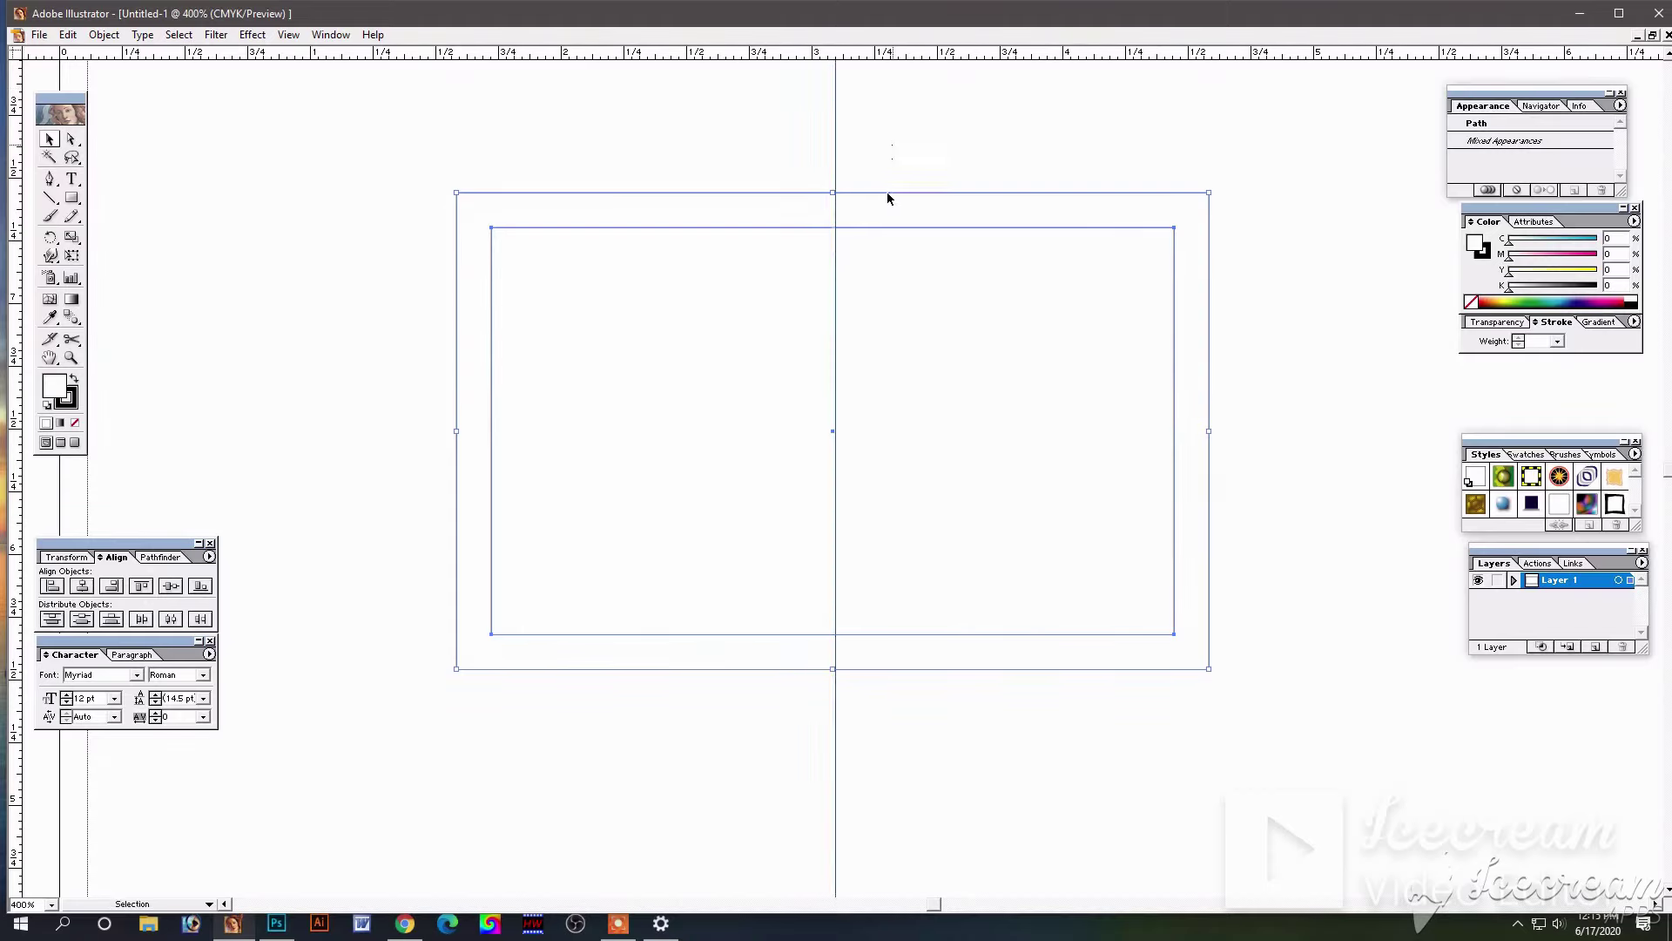
pyautogui.press('Right')
pyautogui.click(935, 162)
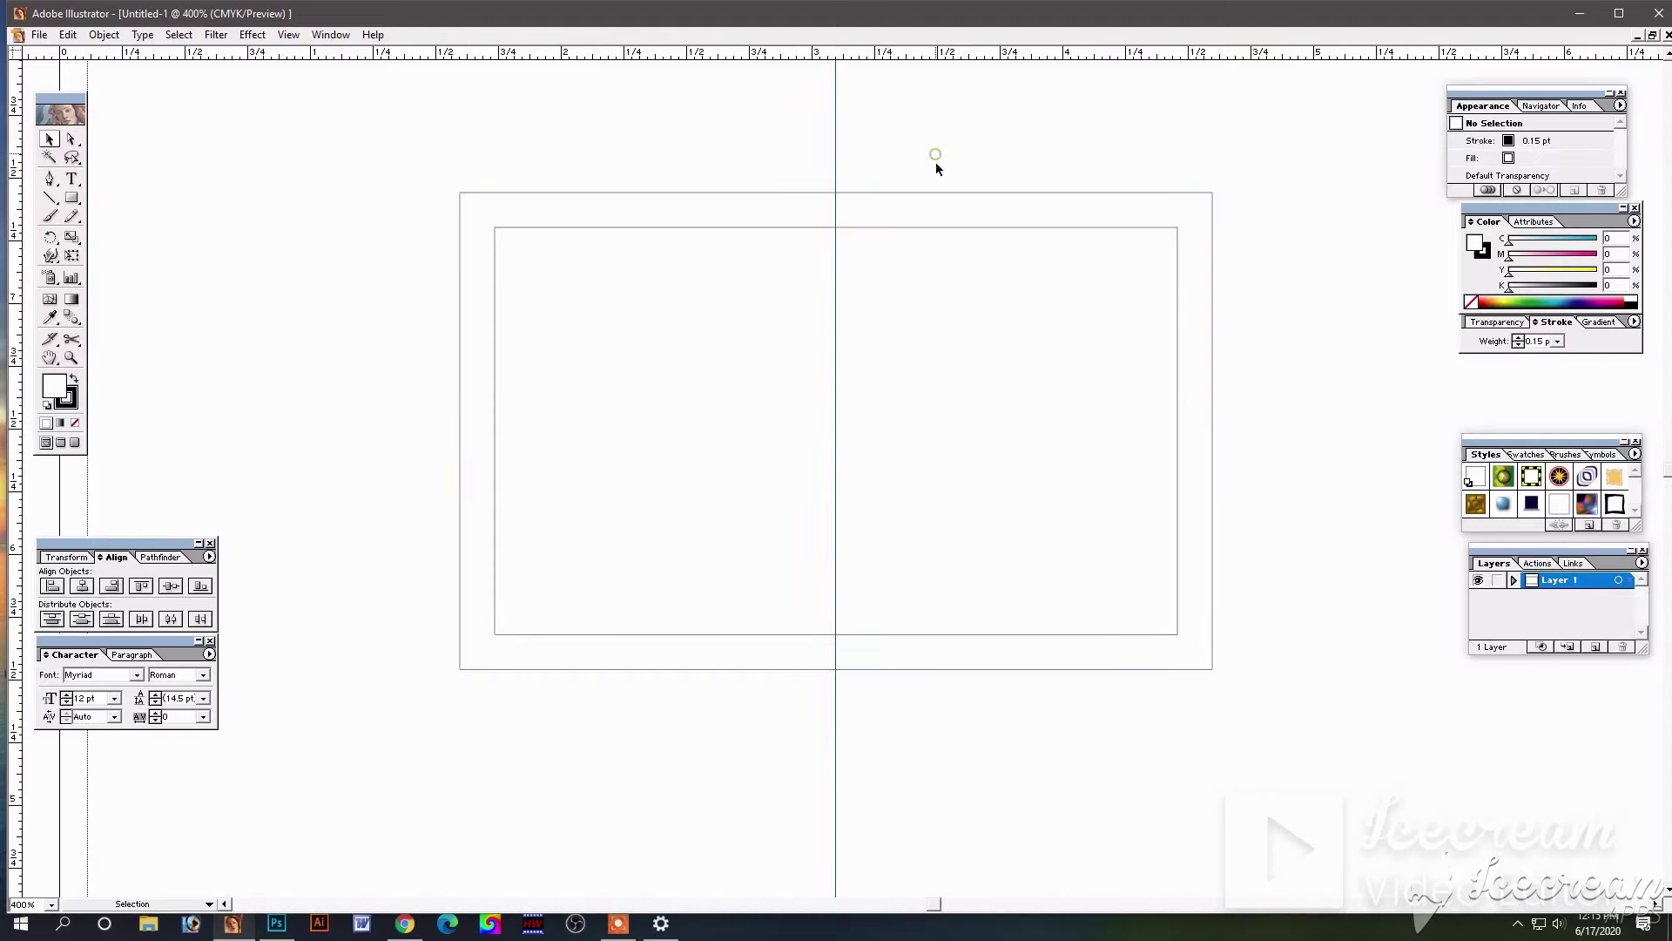
pyautogui.moveTo(1034, 317); pyautogui.dragTo(973, 337)
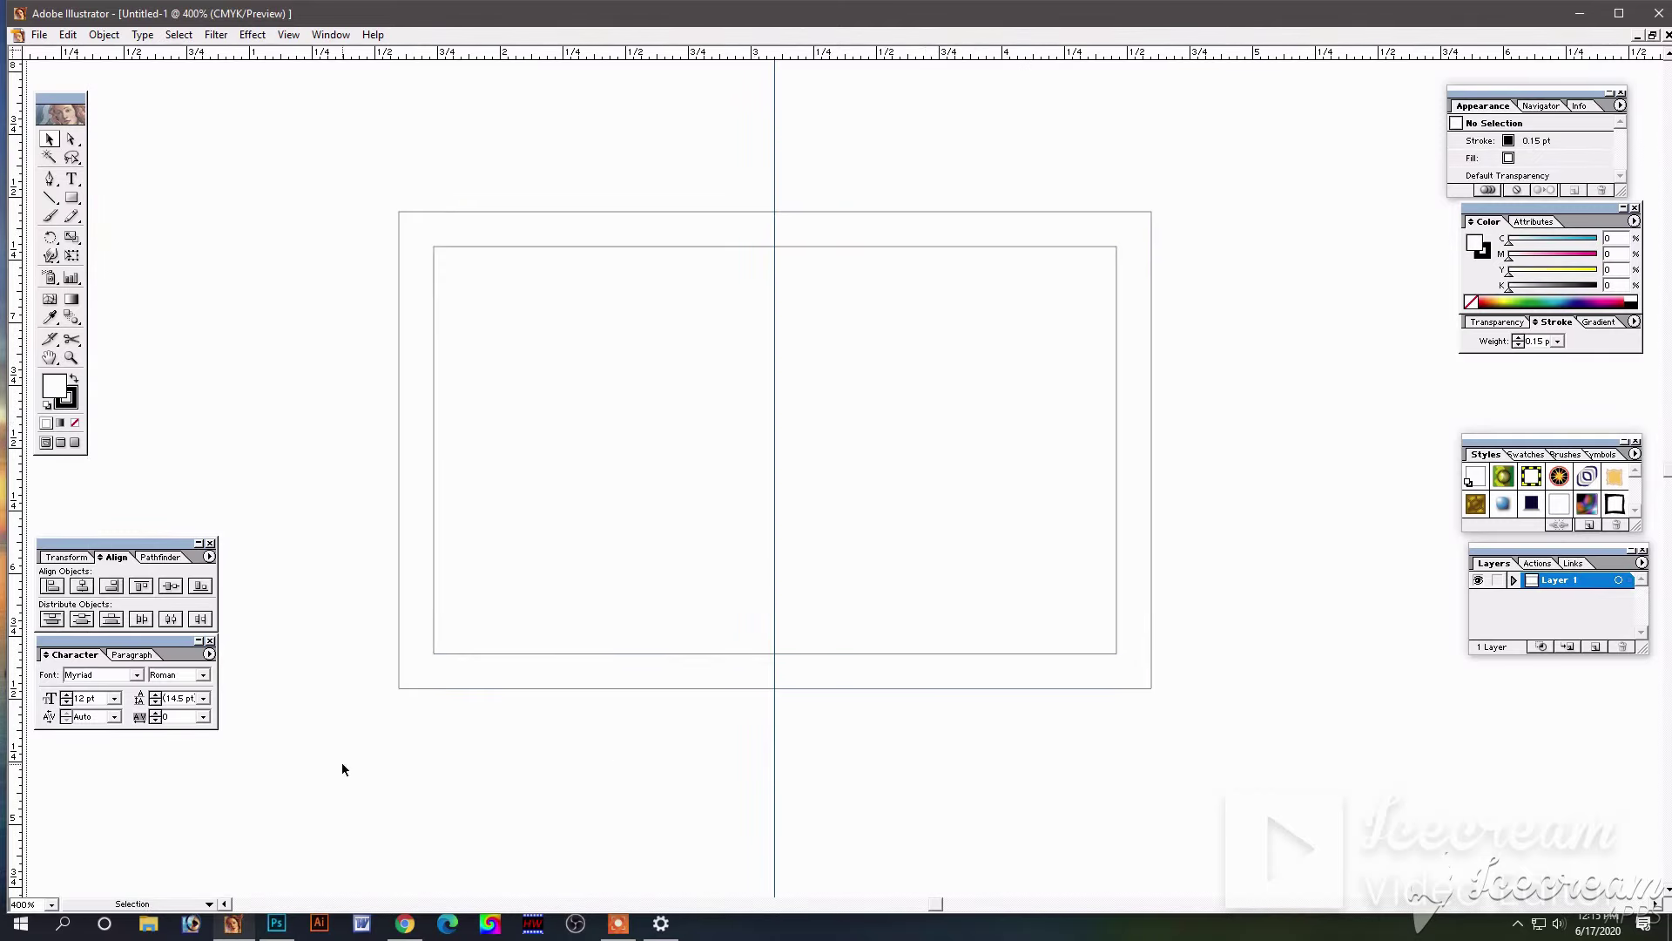
pyautogui.click(580, 542)
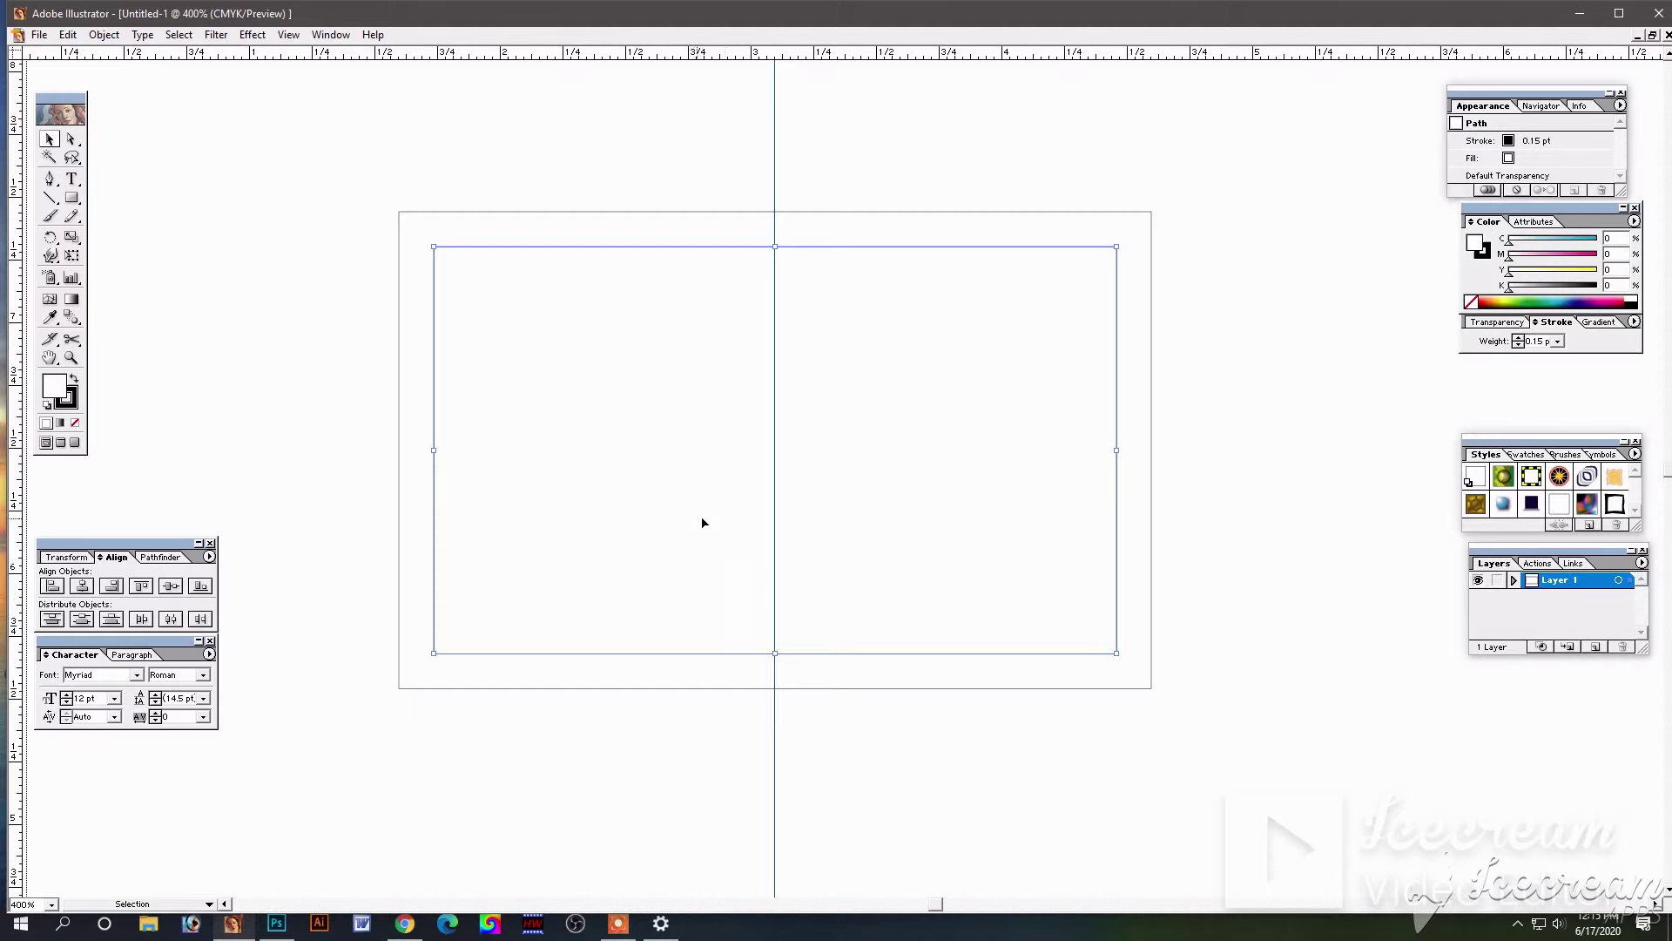
# Step: Zoom to 600% and draw a rectangle over the card's lower-left quarter
pyautogui.click(222, 222)
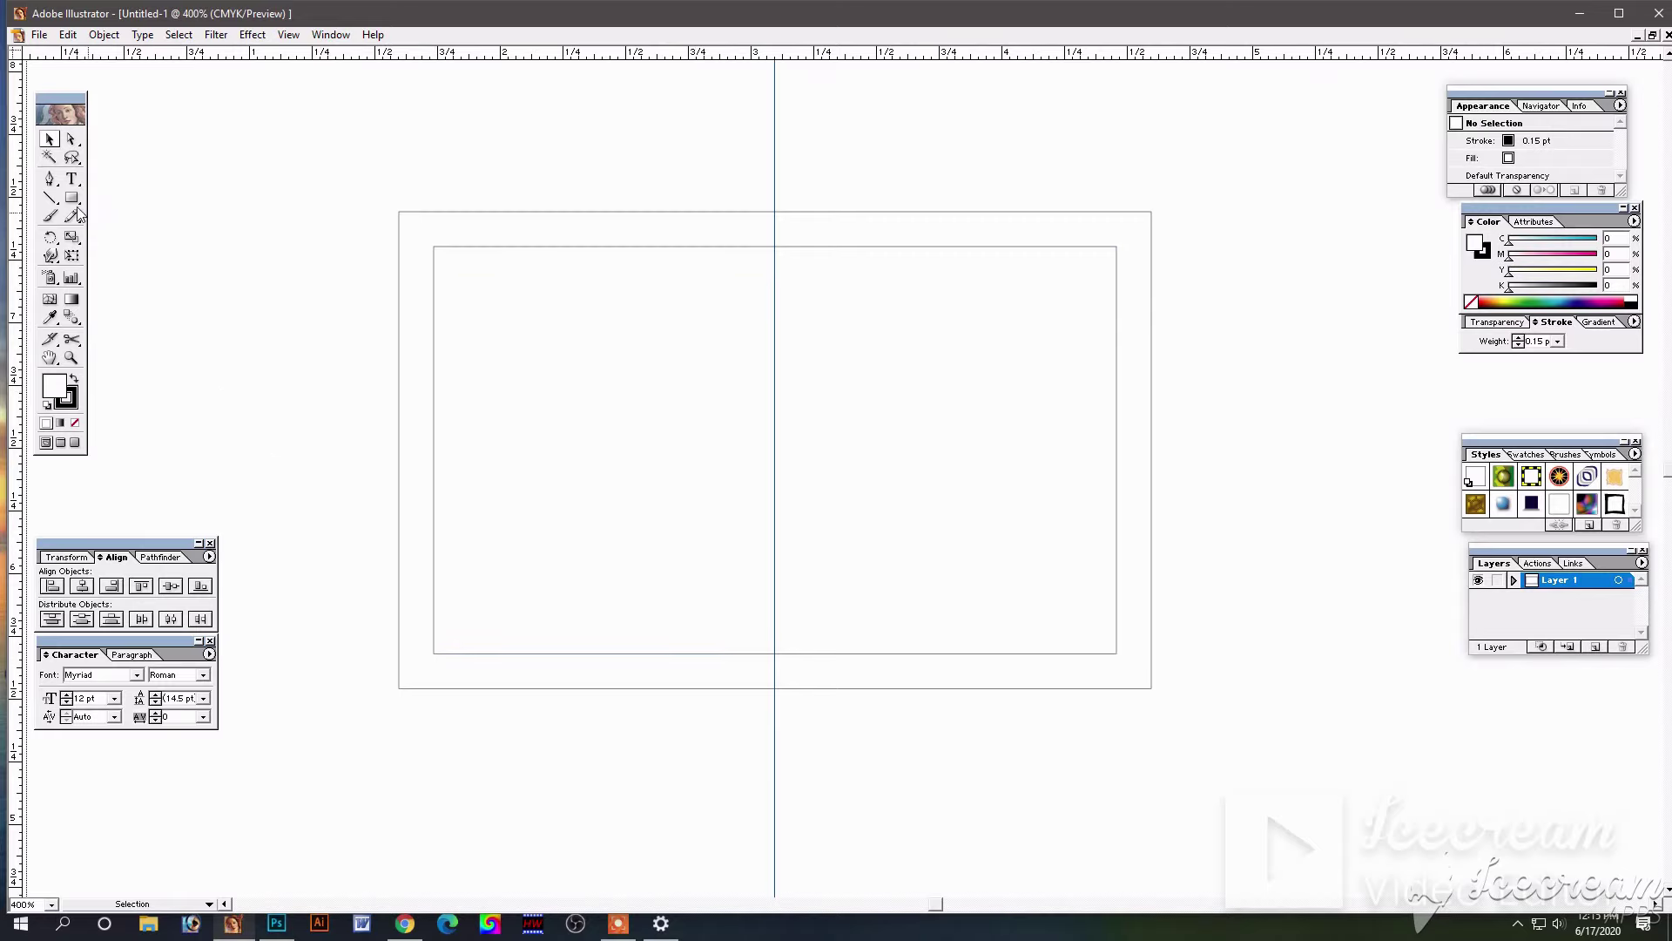
pyautogui.click(72, 198)
pyautogui.keyDown('ctrl'); pyautogui.click(1030, 344); pyautogui.keyUp('ctrl')
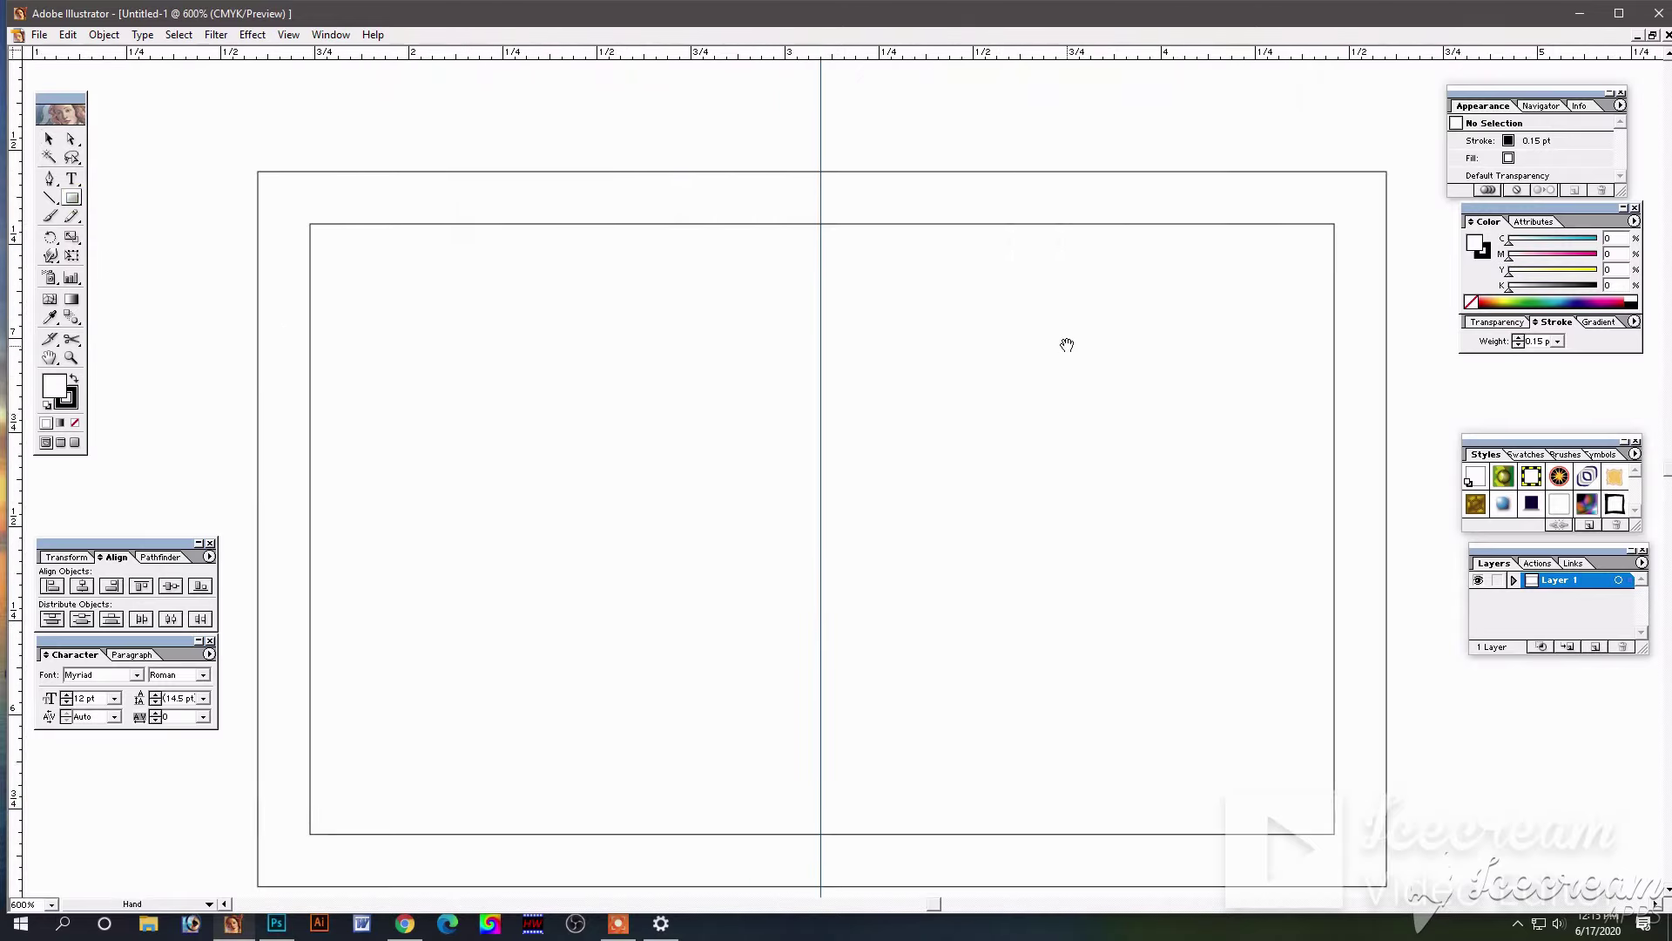
pyautogui.scroll(-1, 1068, 448)
pyautogui.scroll(-1, 1067, 448)
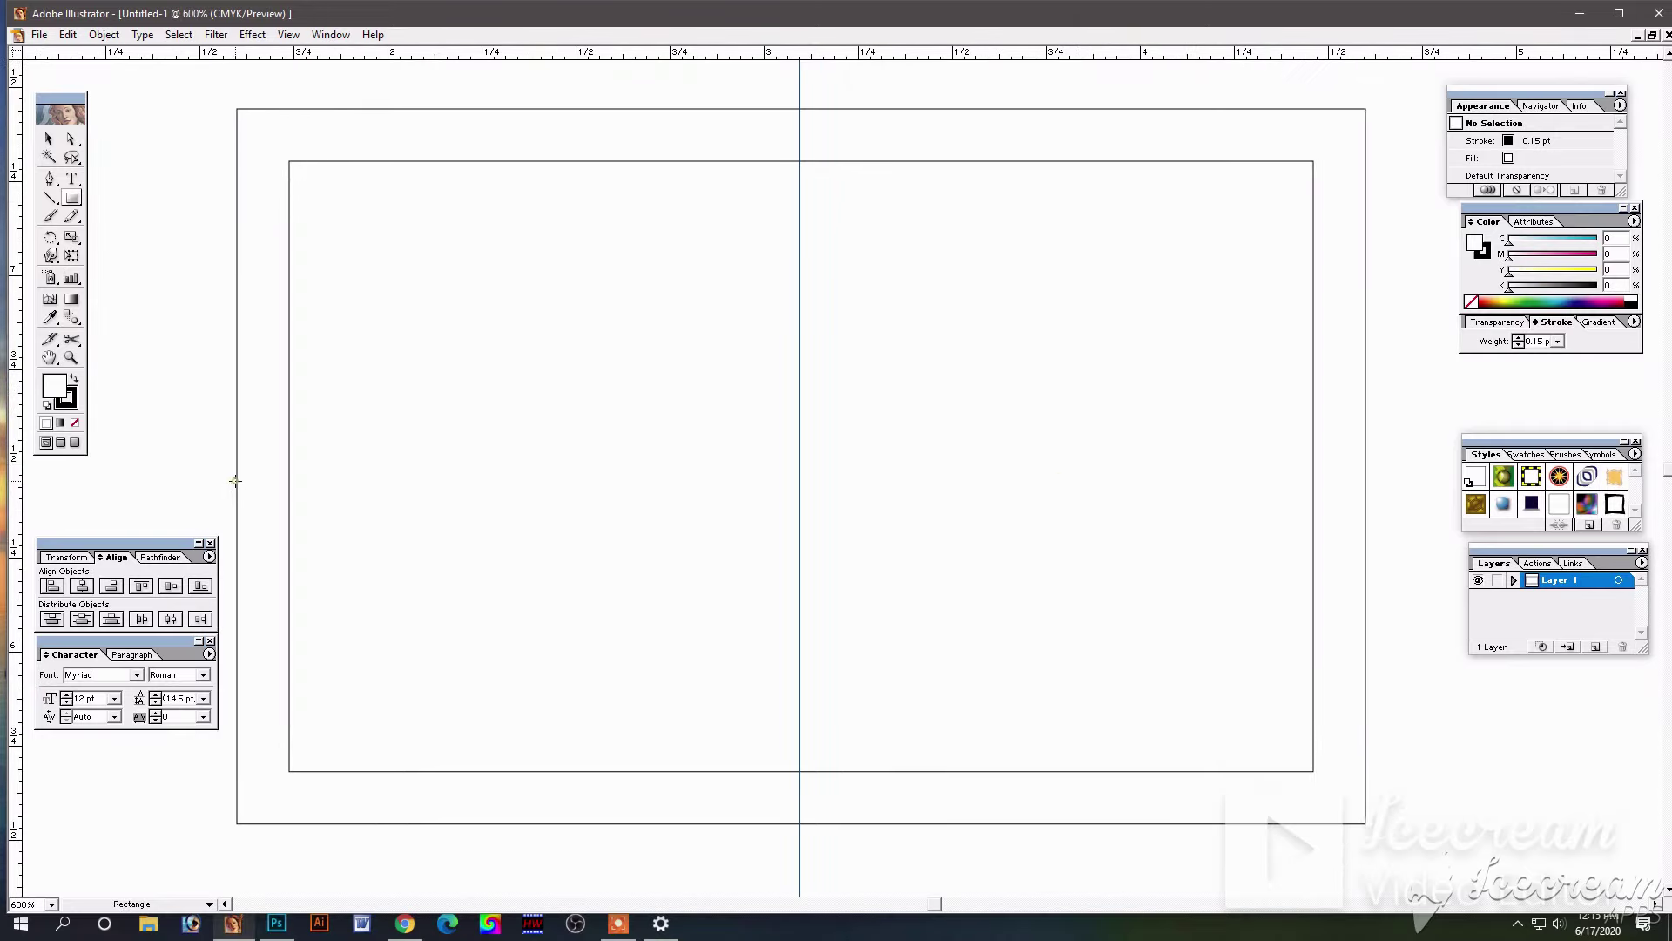
pyautogui.moveTo(236, 481); pyautogui.dragTo(799, 823)
# Step: Fit the lower-left rectangle to the card border and select its top-right anchor
pyautogui.click(48, 138)
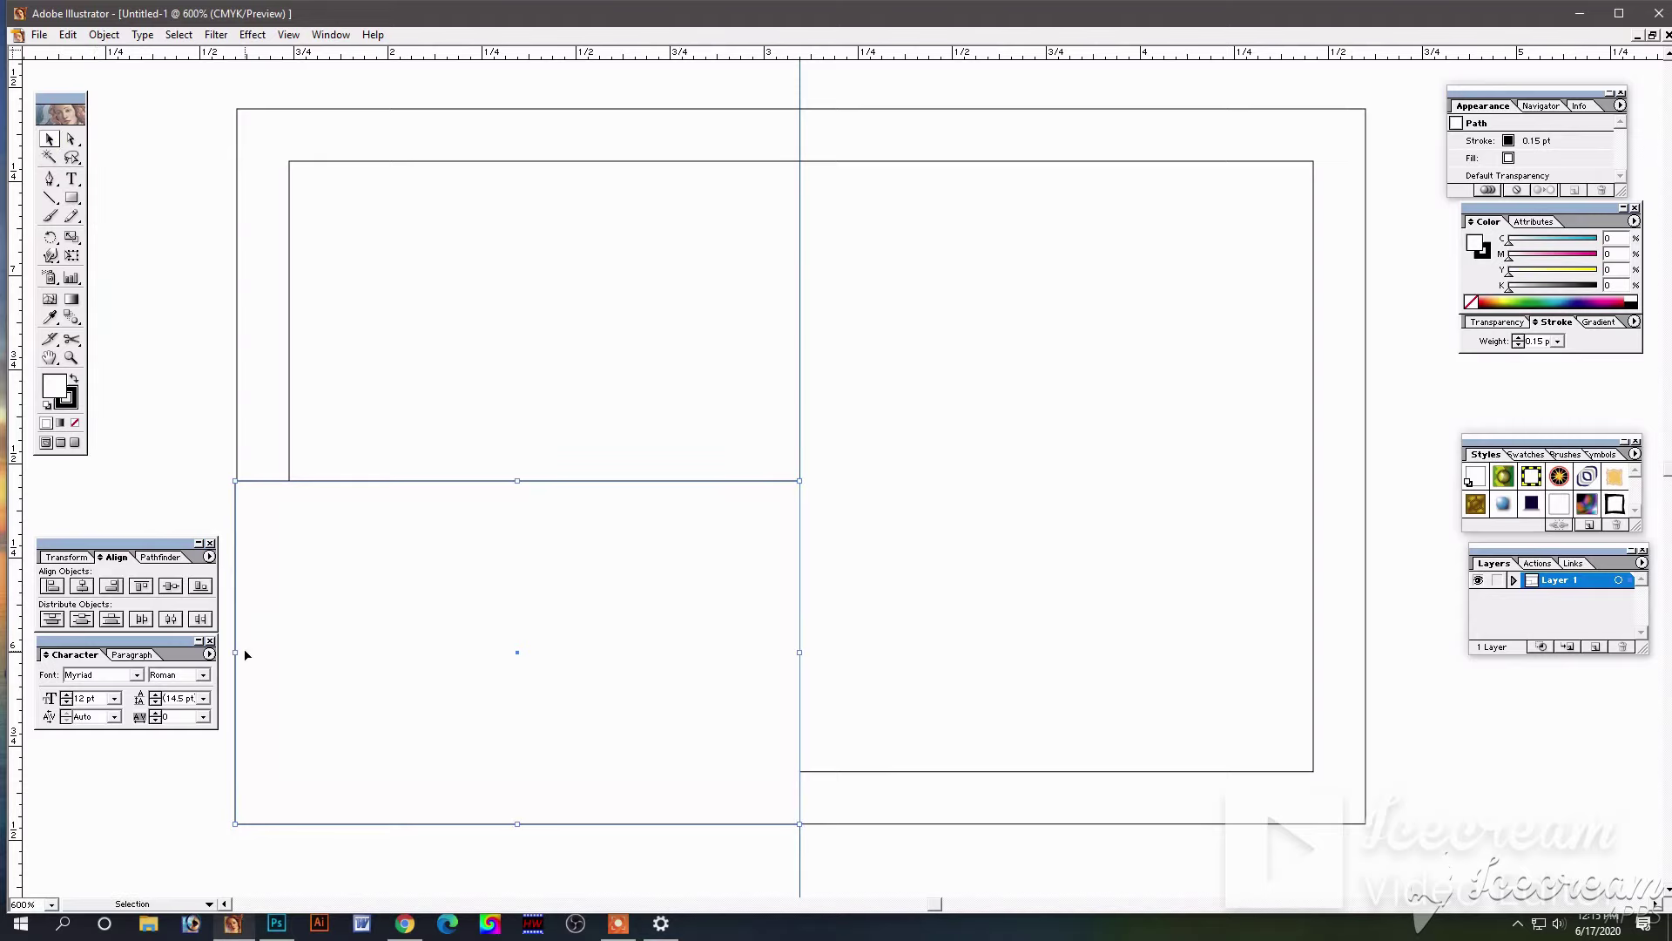
pyautogui.moveTo(237, 652); pyautogui.dragTo(237, 652)
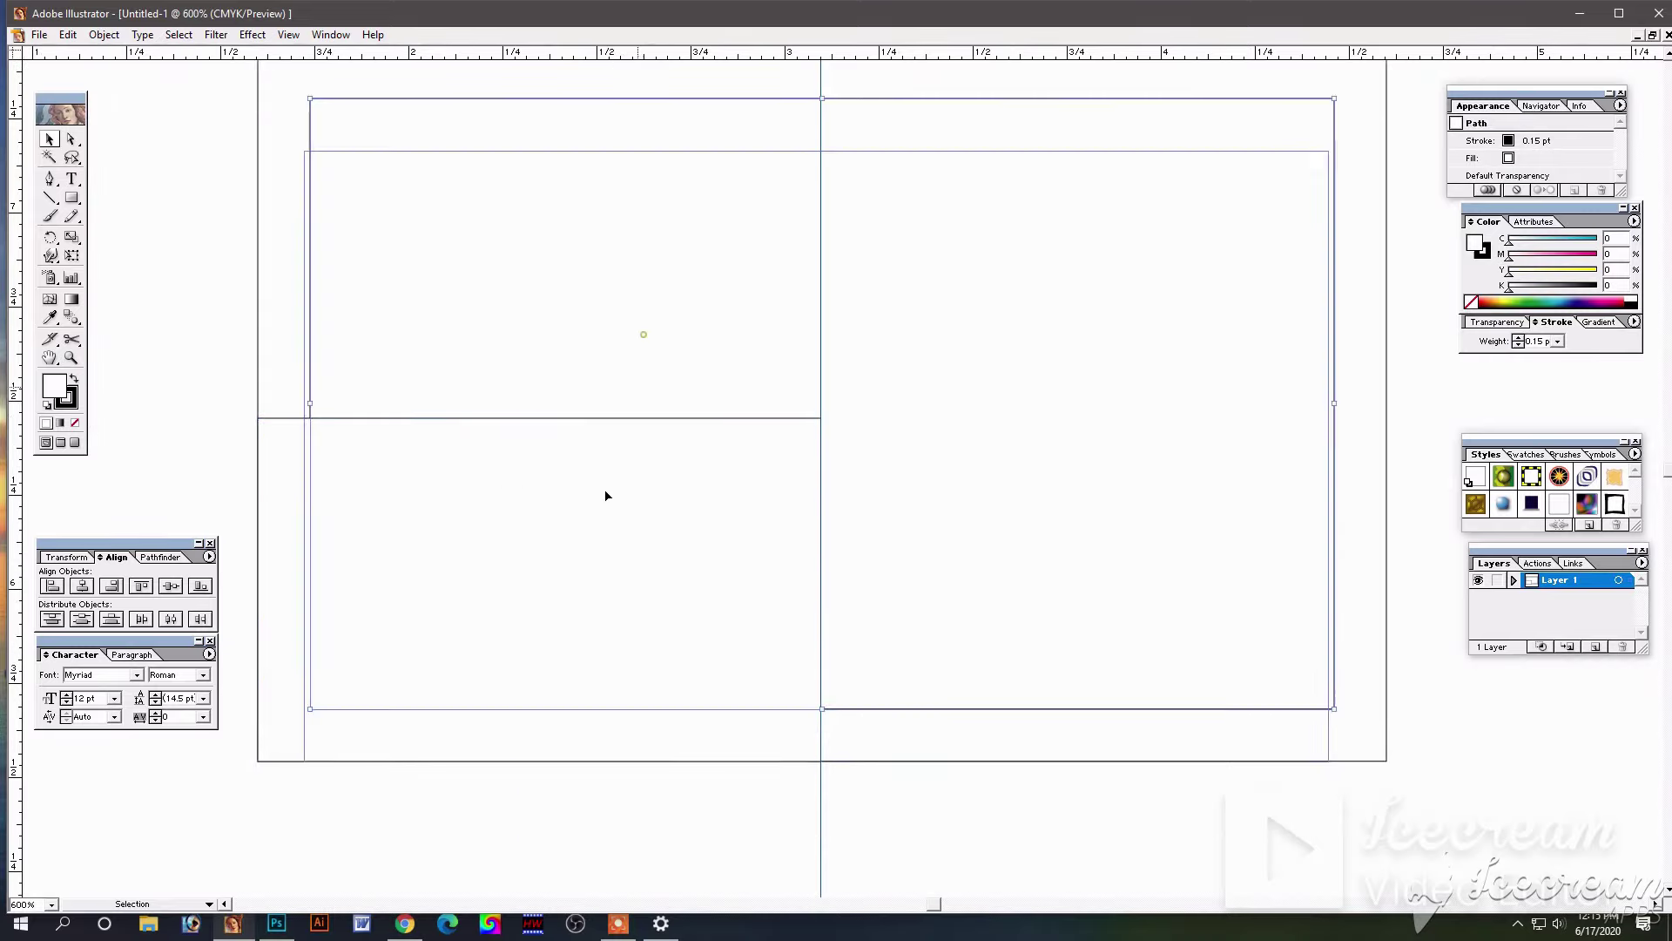
pyautogui.moveTo(654, 339); pyautogui.dragTo(608, 516)
pyautogui.hotkey('ctrl', 'z')
pyautogui.moveTo(202, 223); pyautogui.dragTo(423, 288)
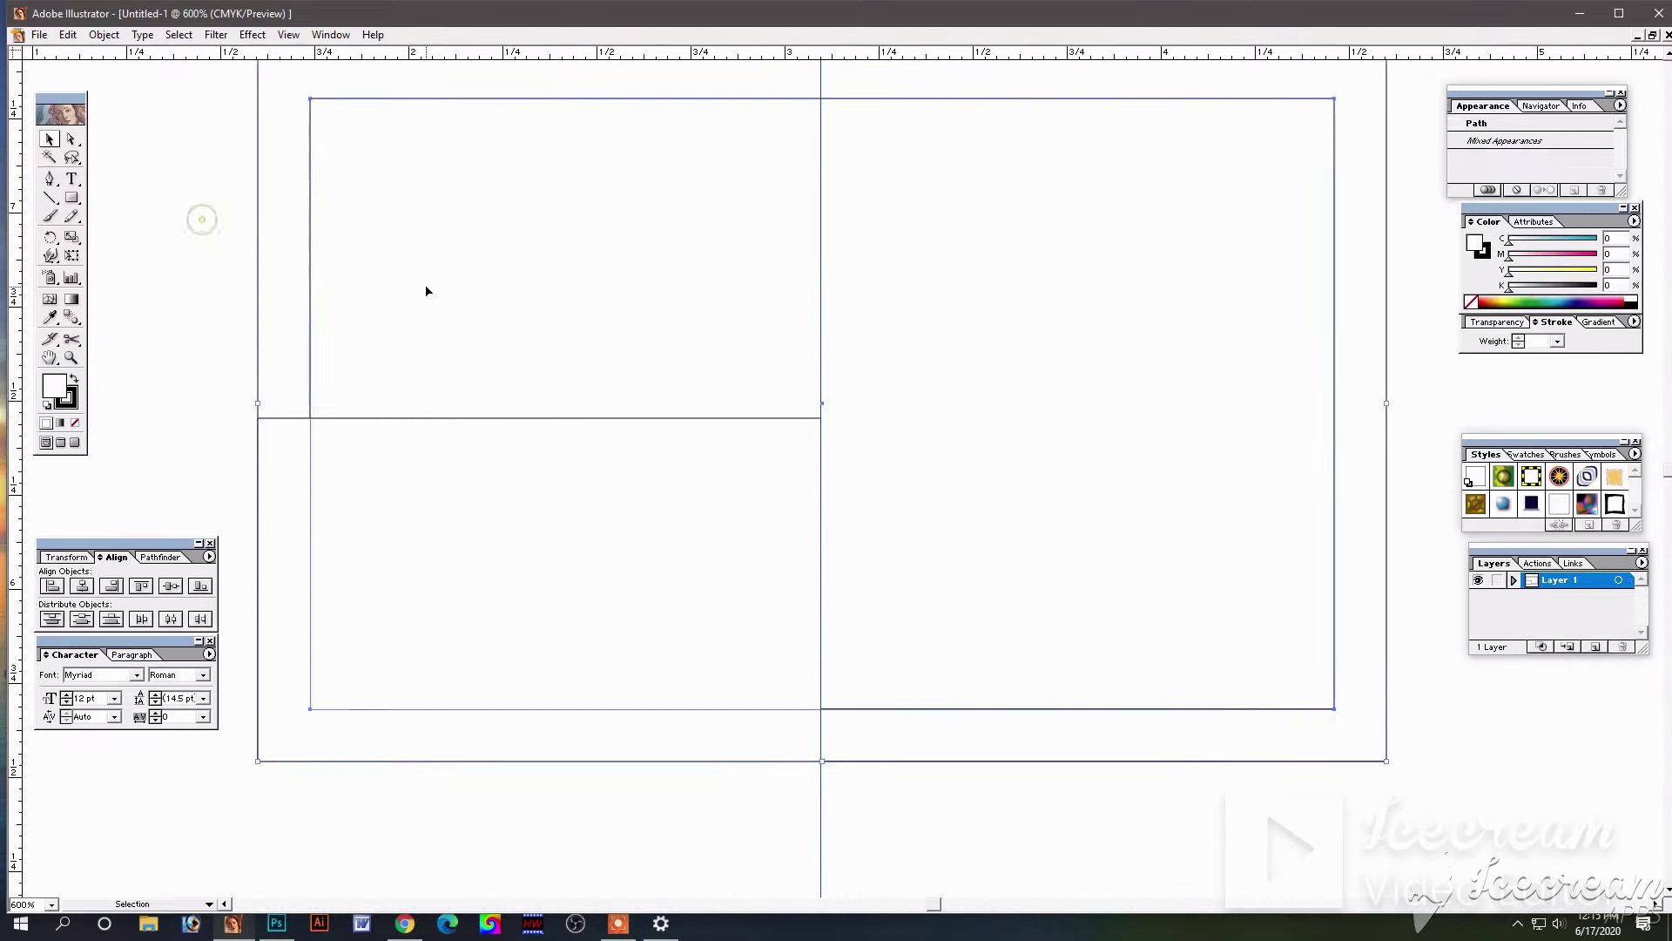
pyautogui.click(224, 341)
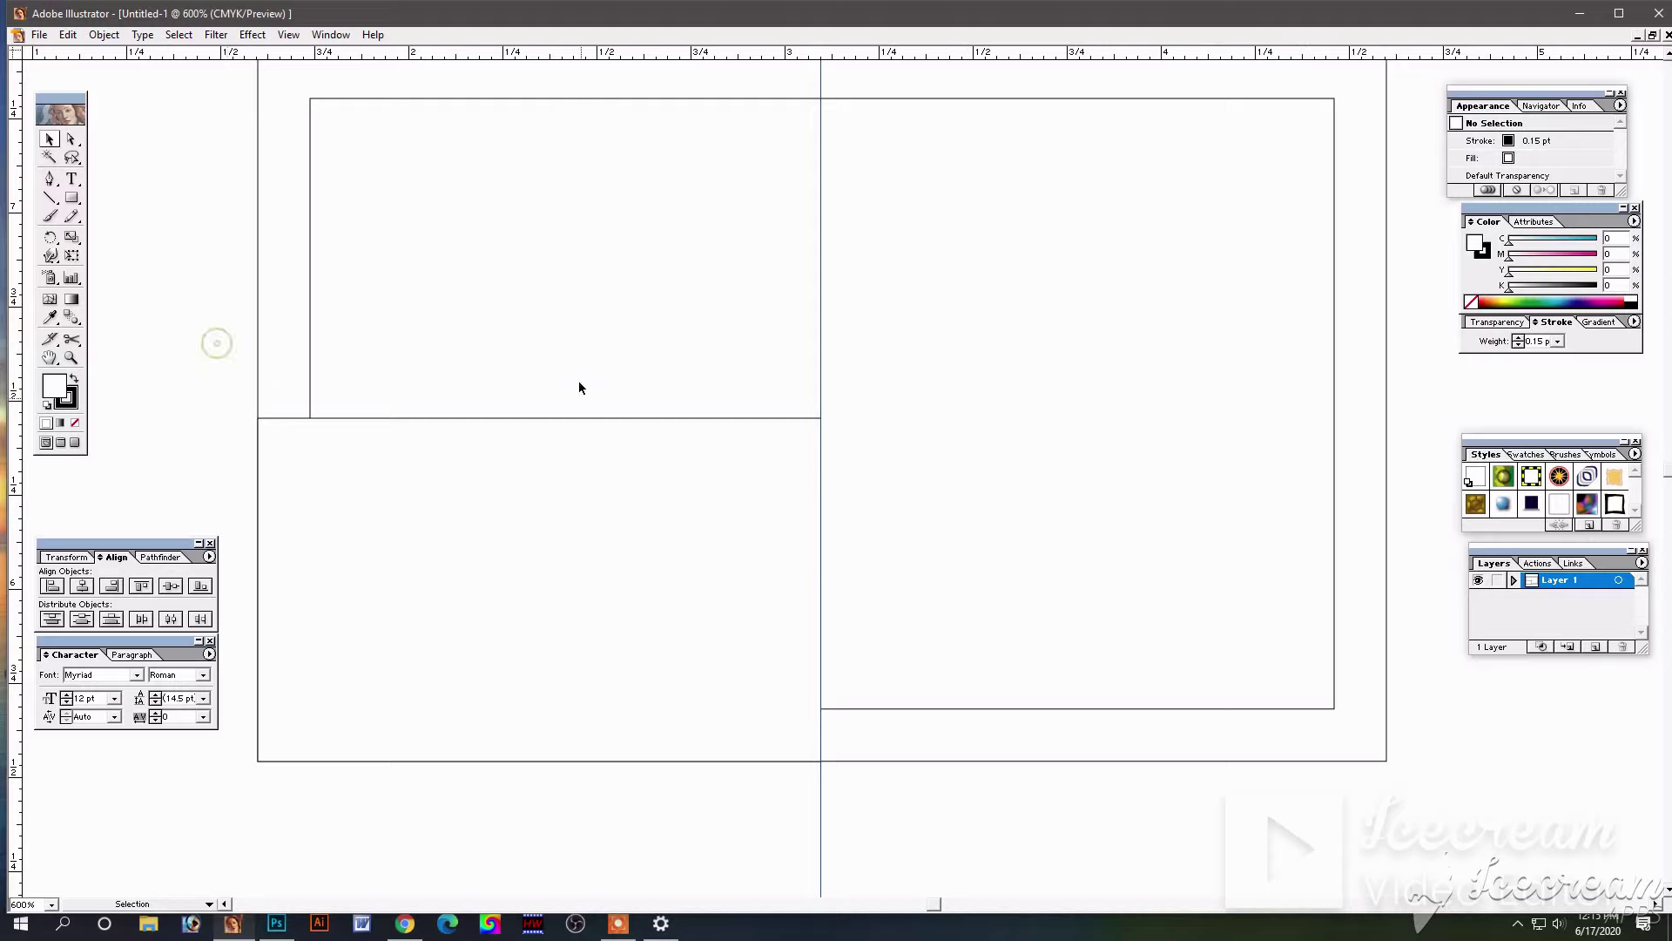
pyautogui.click(541, 467)
pyautogui.click(71, 140)
pyautogui.click(948, 408)
pyautogui.moveTo(865, 371); pyautogui.dragTo(747, 468)
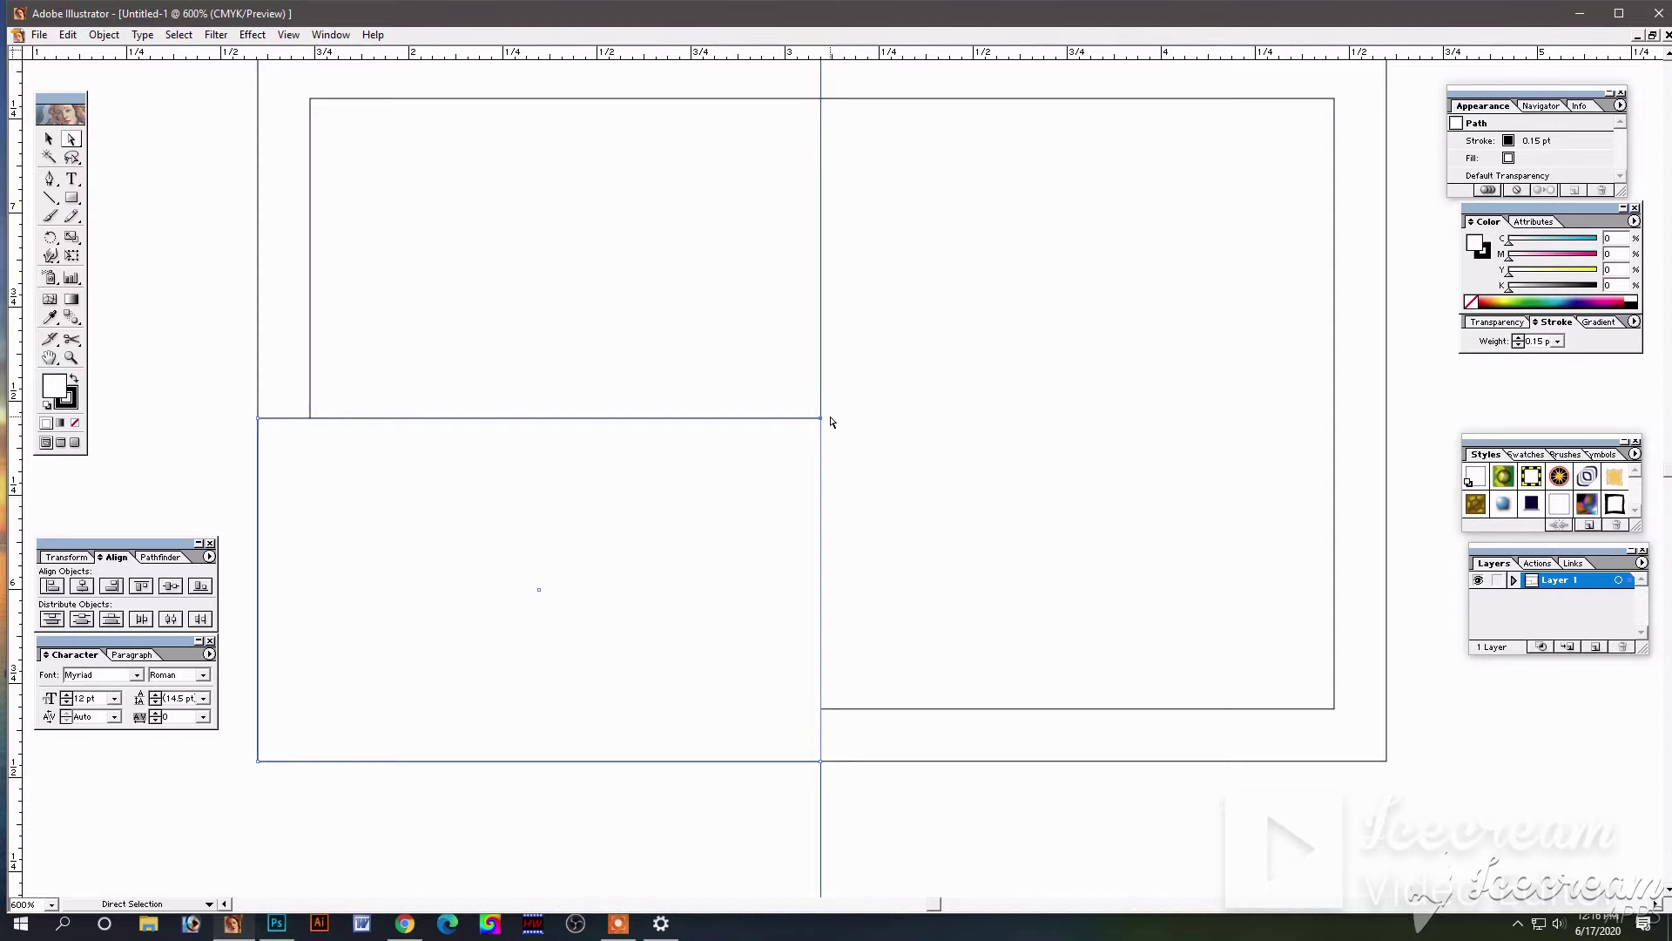
# Step: Slide the lower-left panel's top-right anchor left to slant it, then draw a thin strip across it
pyautogui.moveTo(819, 421); pyautogui.dragTo(660, 422)
pyautogui.click(652, 405)
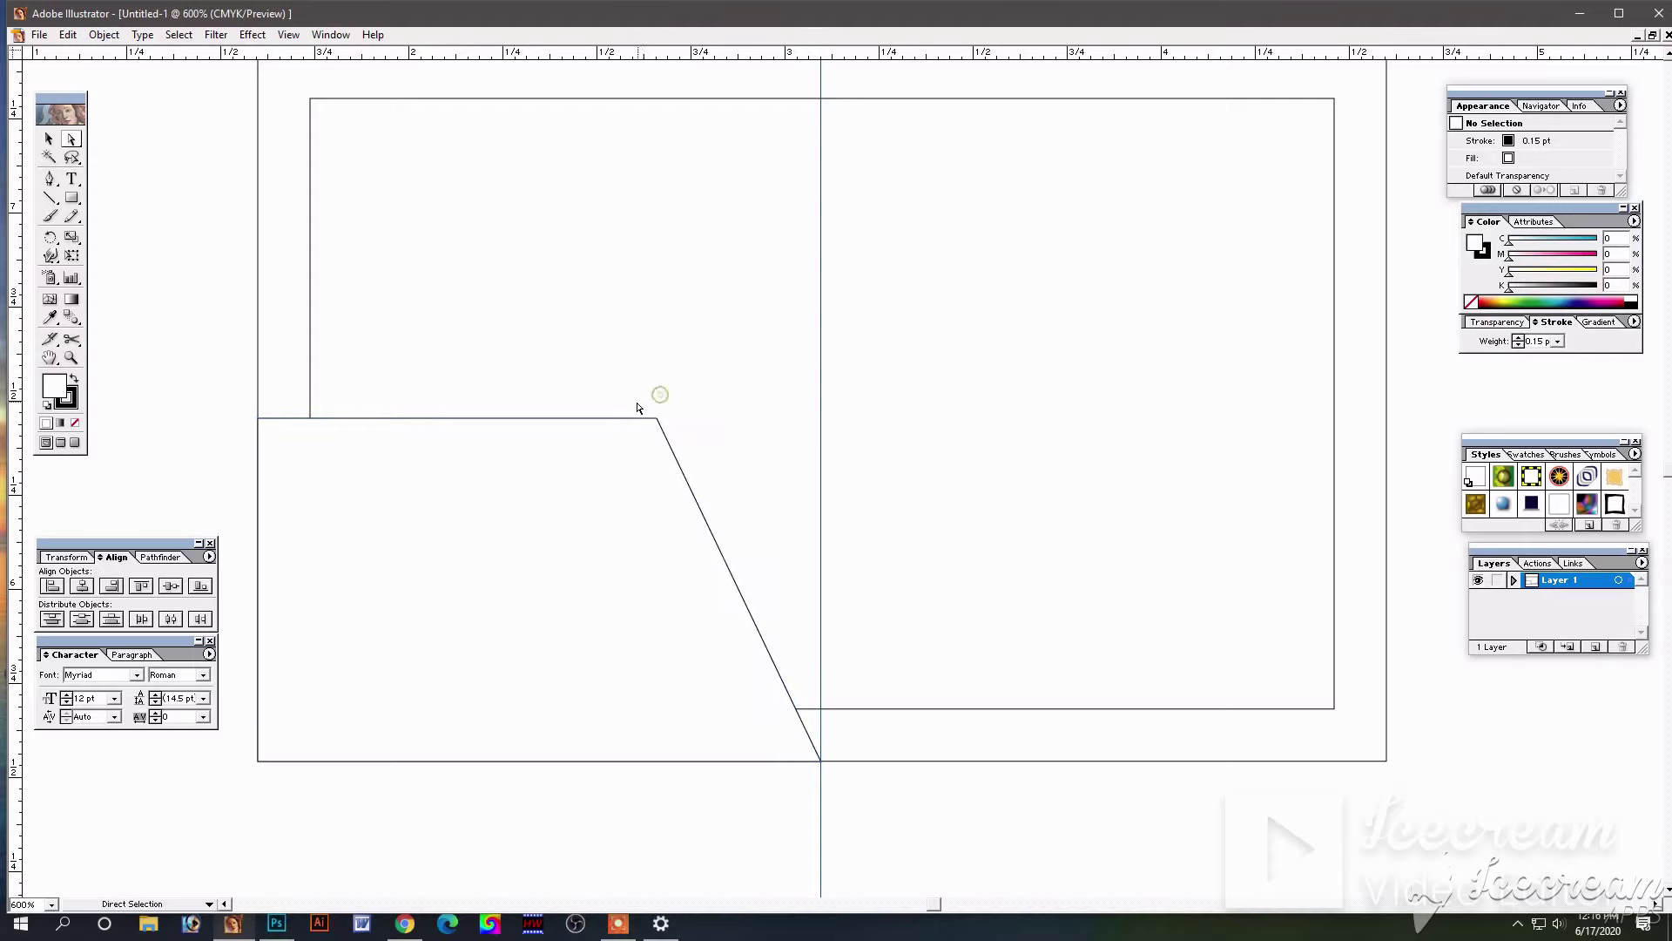
pyautogui.click(49, 139)
pyautogui.click(509, 324)
pyautogui.click(71, 198)
pyautogui.moveTo(257, 624); pyautogui.dragTo(962, 669)
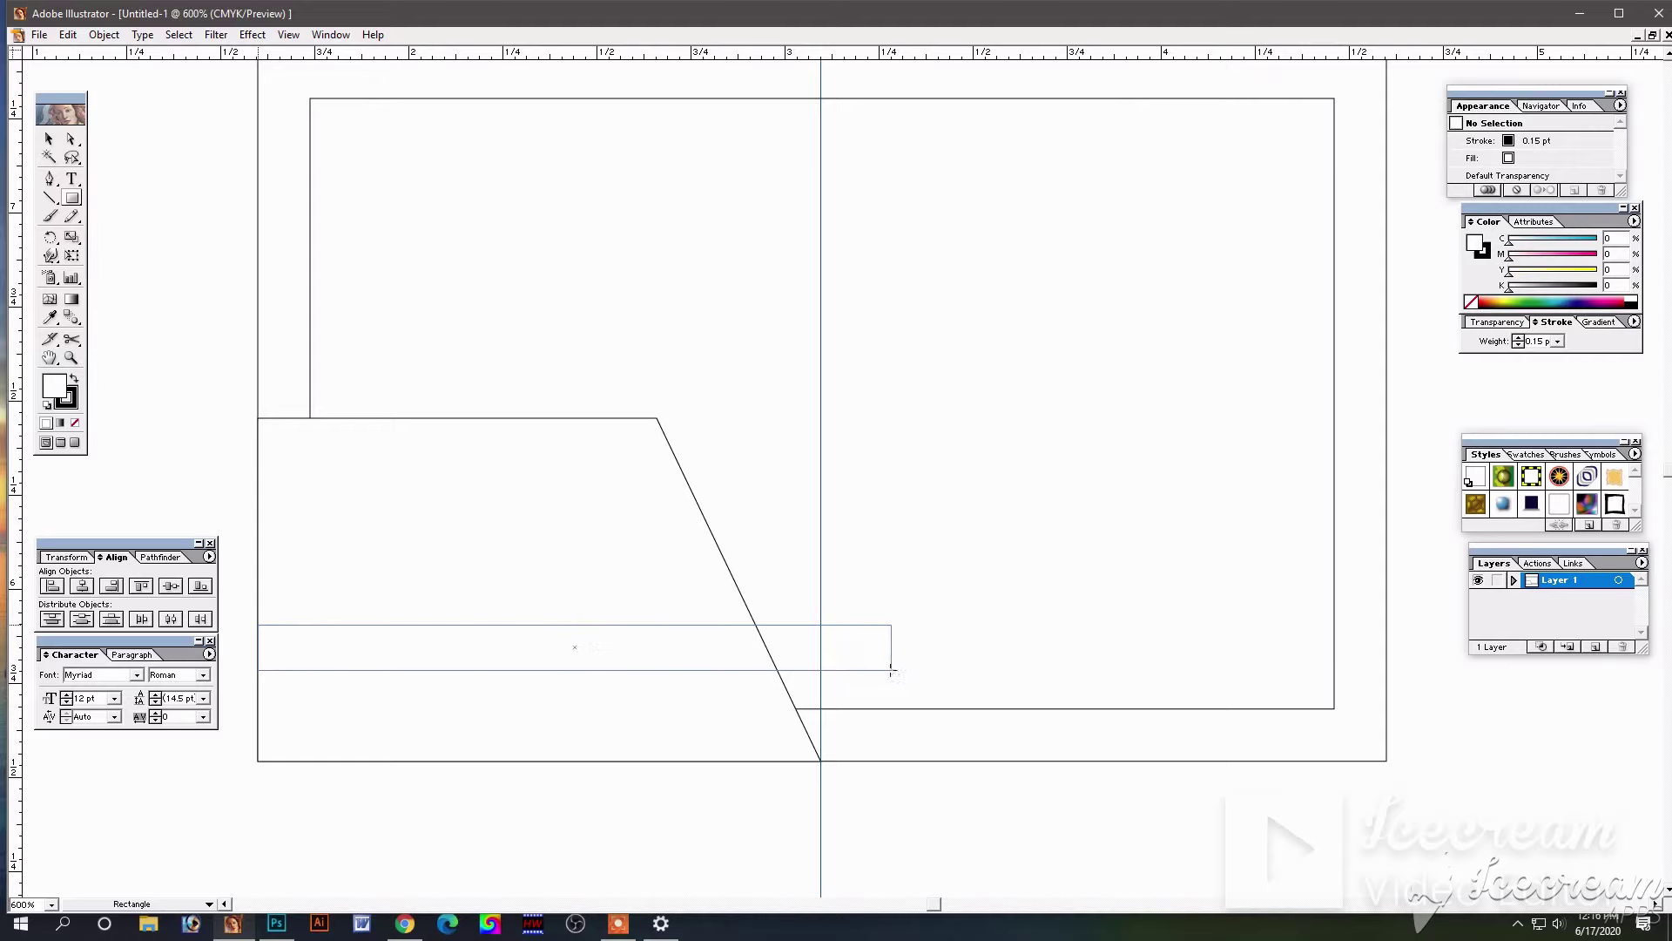
# Step: Slant the thin strip's right end by moving its bottom-right anchor
pyautogui.moveTo(960, 670); pyautogui.dragTo(888, 670)
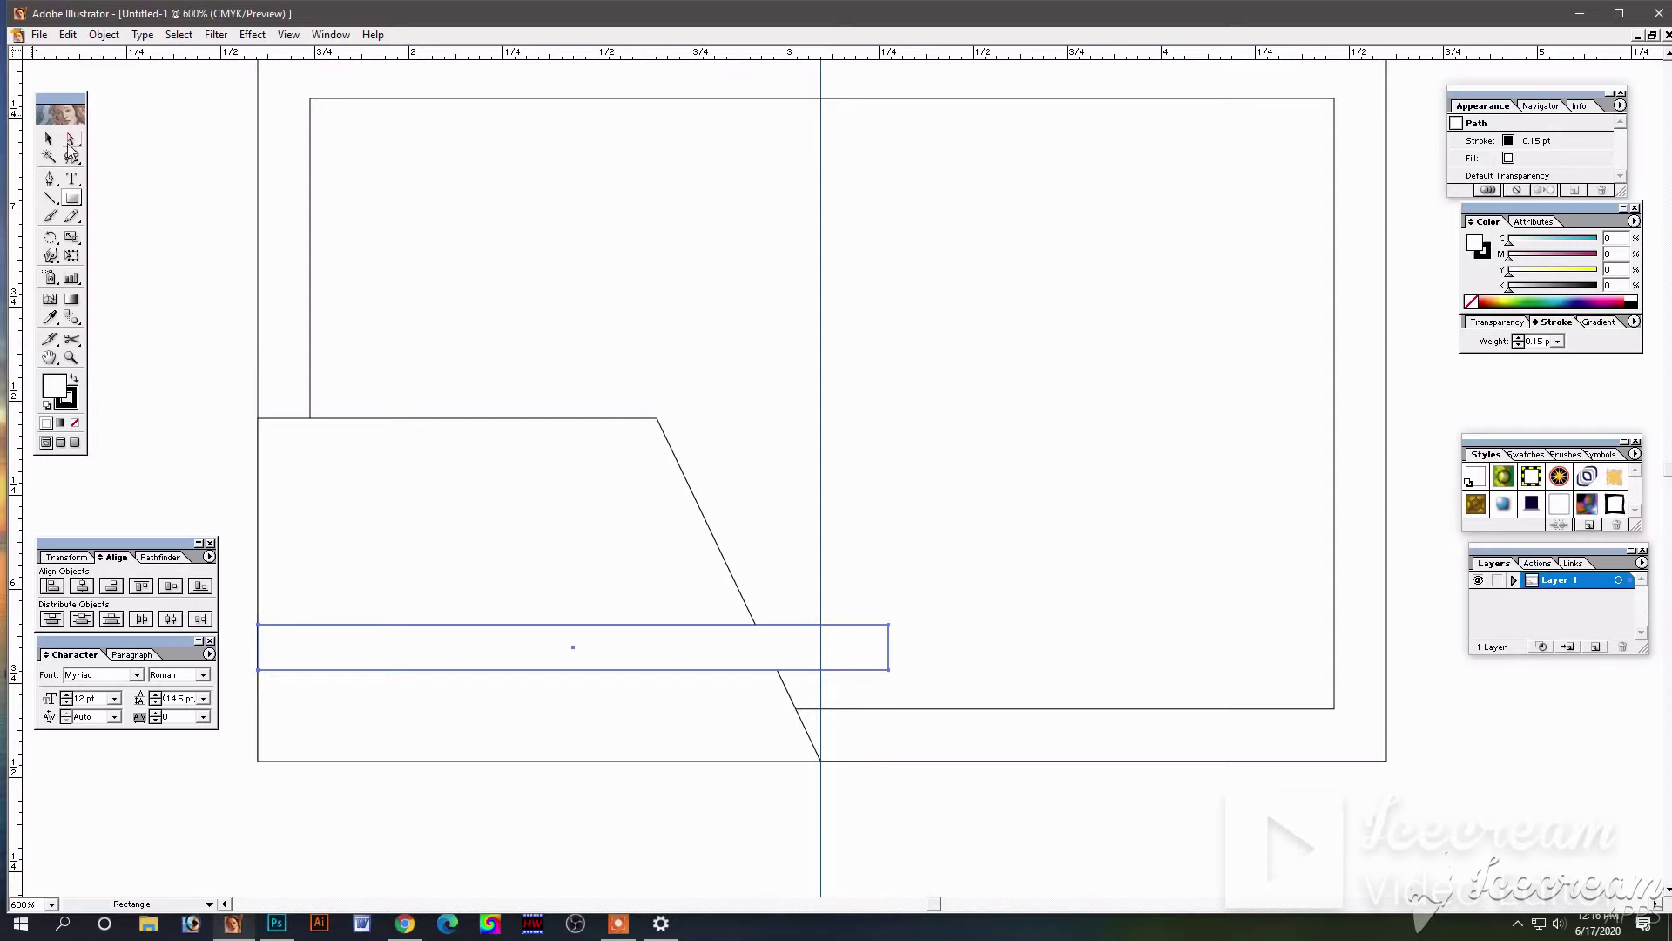
pyautogui.click(71, 139)
pyautogui.moveTo(914, 608)
pyautogui.mouseDown()
pyautogui.moveTo(891, 642)
pyautogui.moveTo(854, 626)
pyautogui.mouseUp()
pyautogui.click(865, 564)
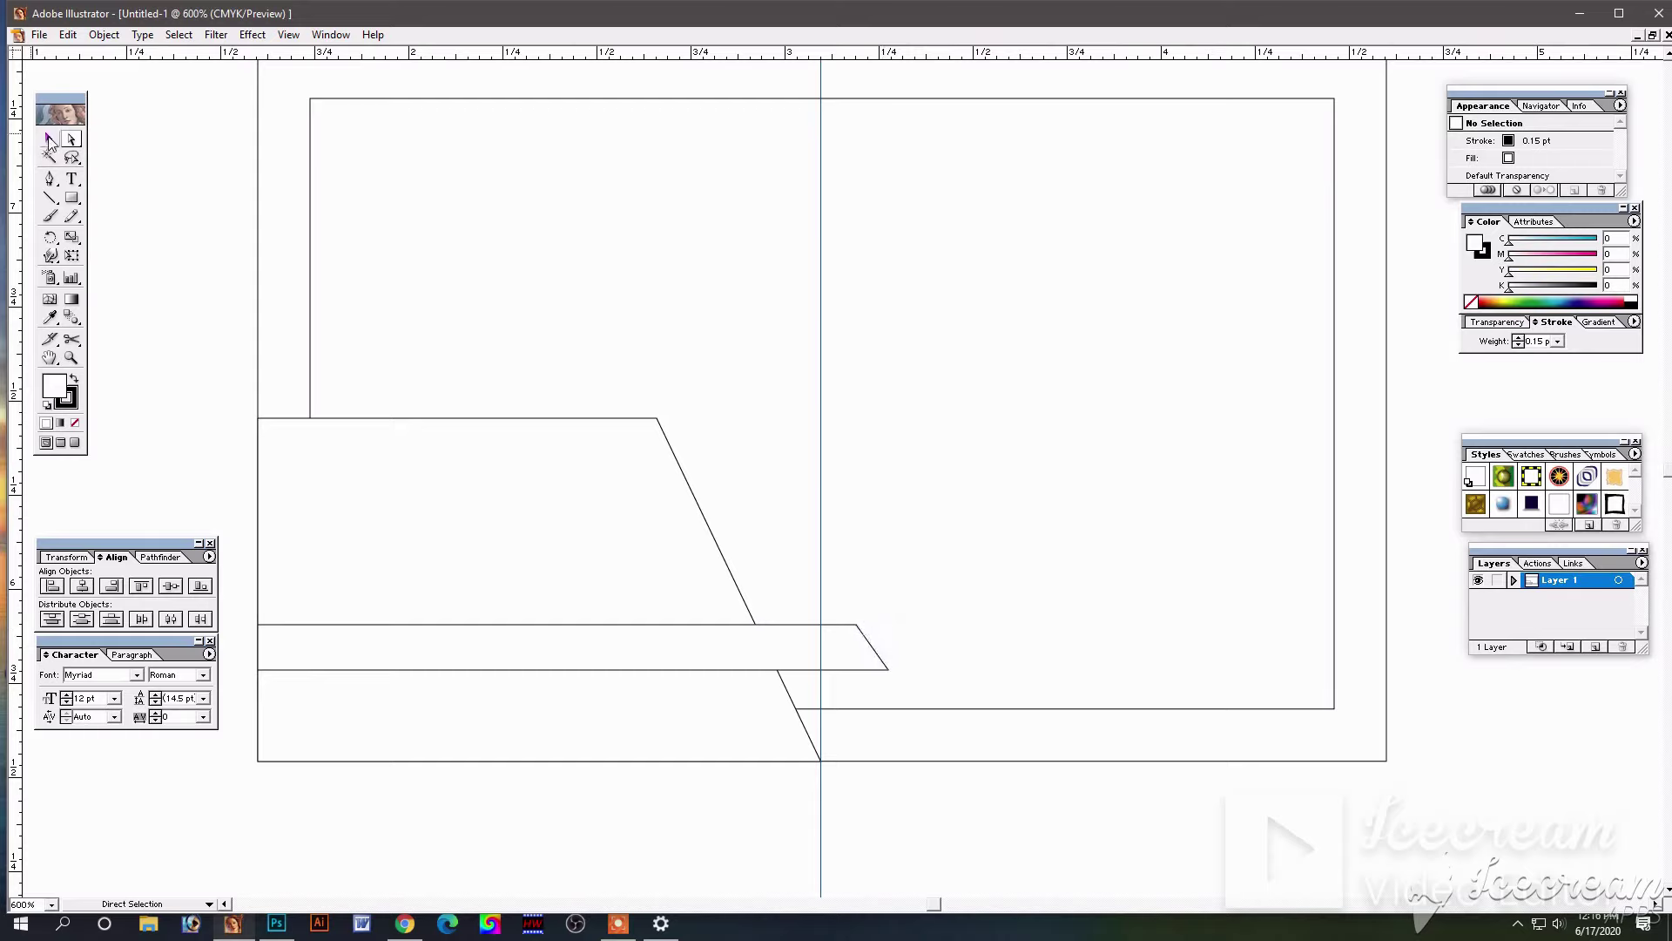
pyautogui.click(49, 139)
# Step: Alt-drag a copy of the skewed panel to the card's upper right
pyautogui.moveTo(589, 503); pyautogui.dragTo(1084, 326)
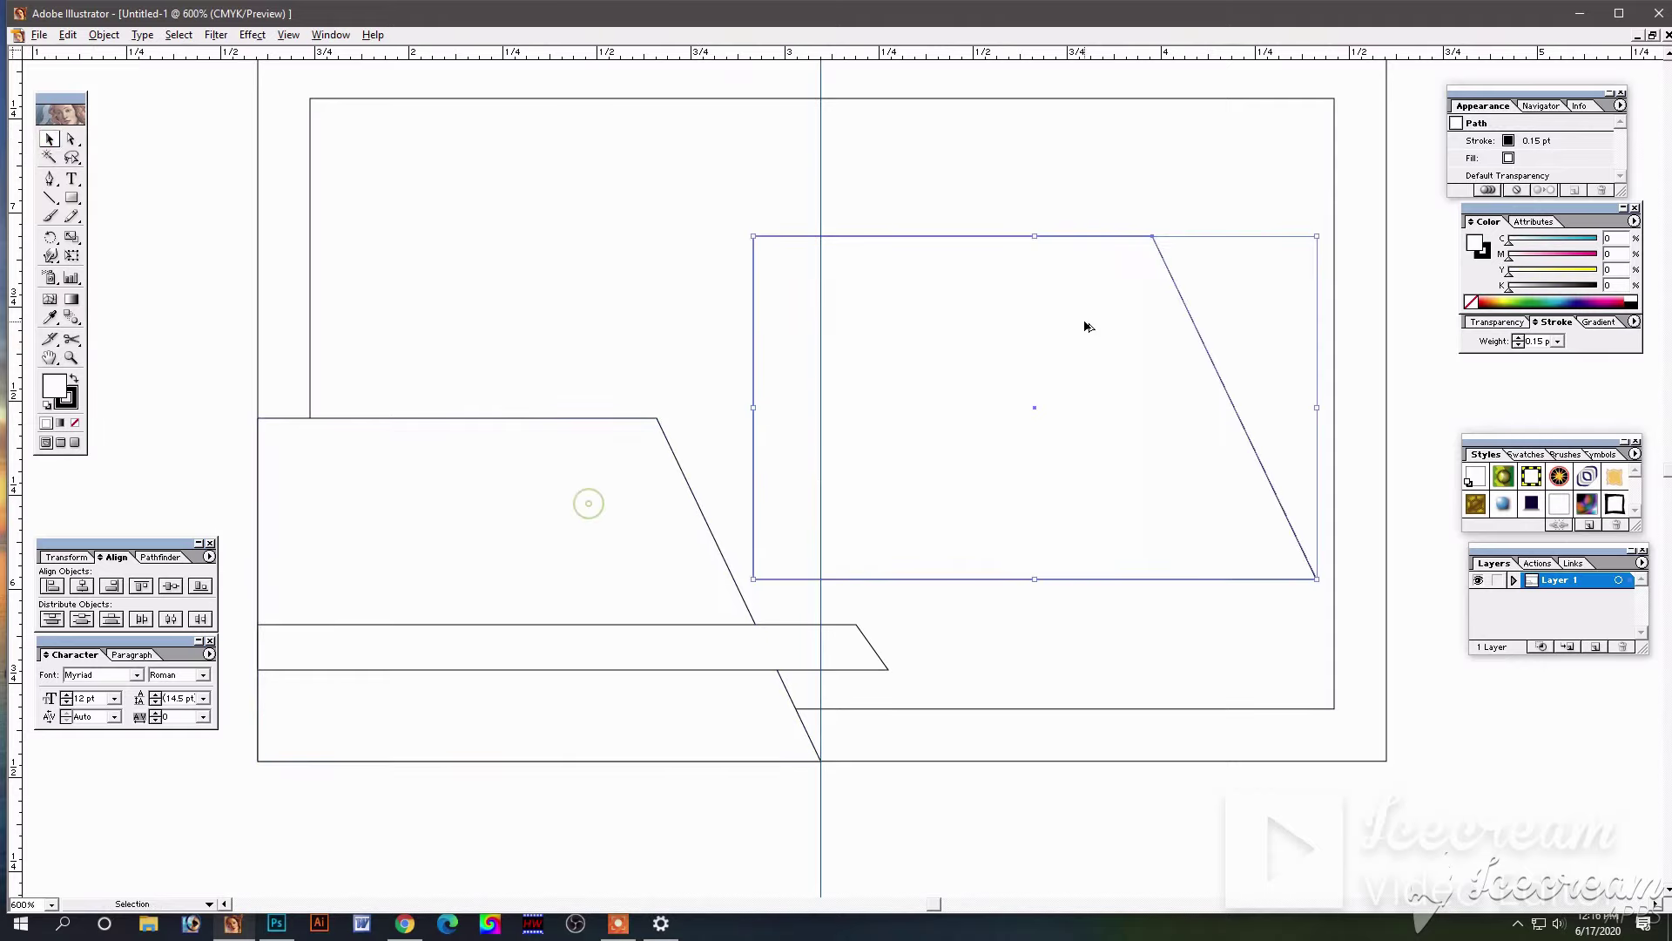
pyautogui.click(1053, 207)
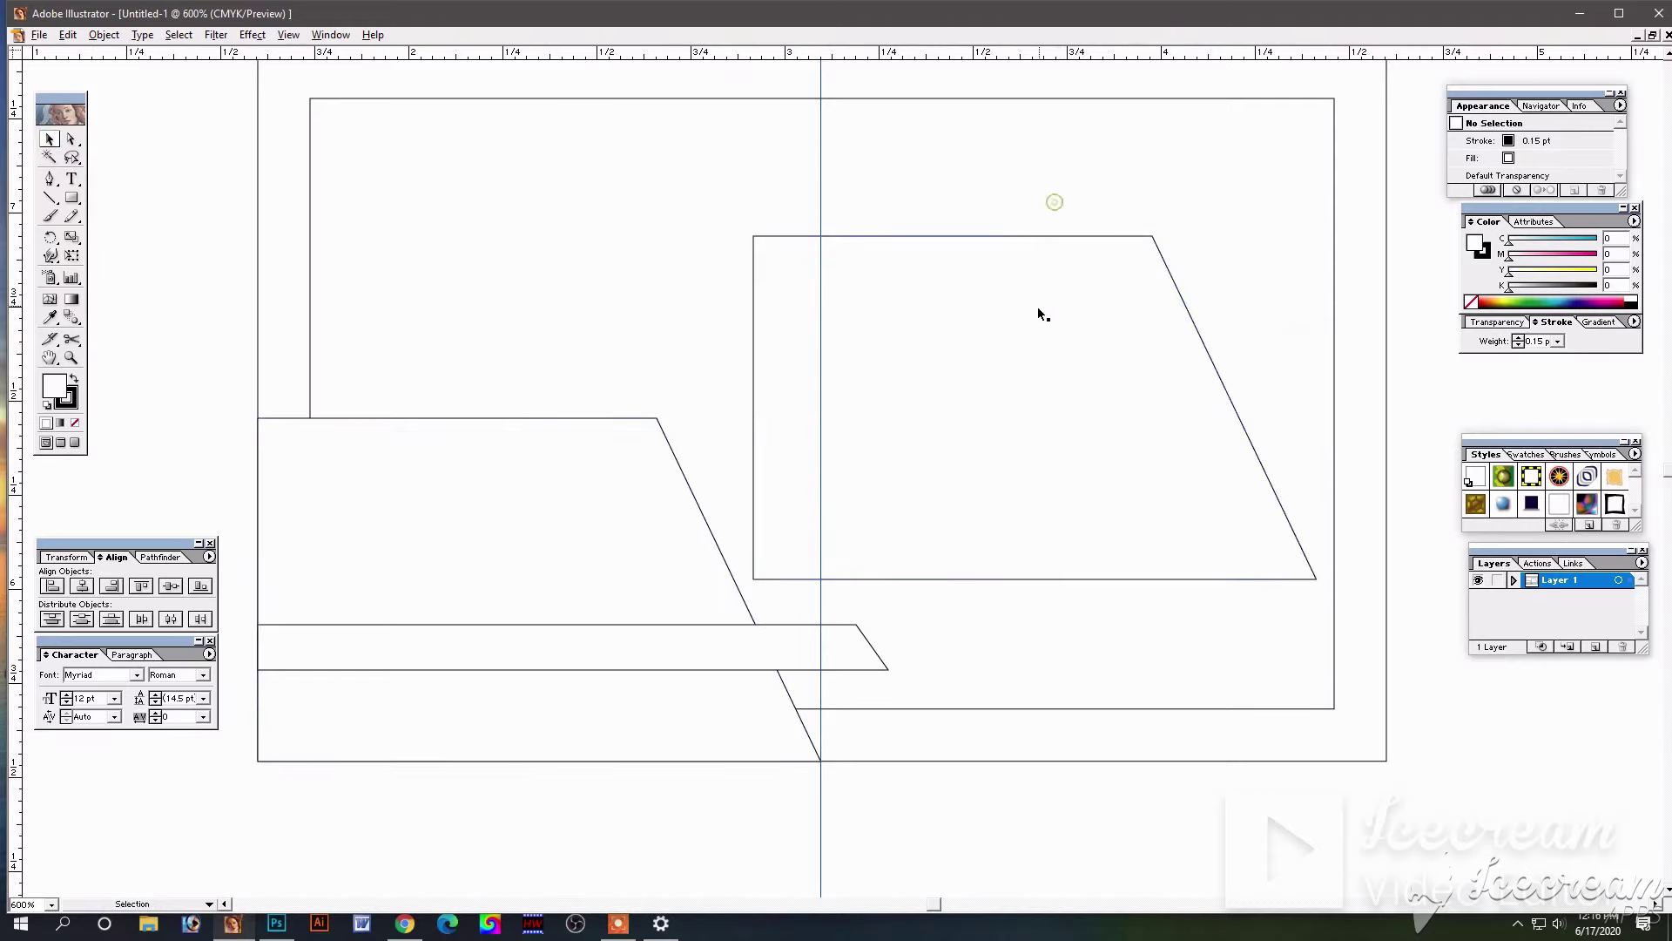
pyautogui.click(1040, 312)
pyautogui.rightClick(1045, 320)
pyautogui.moveTo(1085, 479)
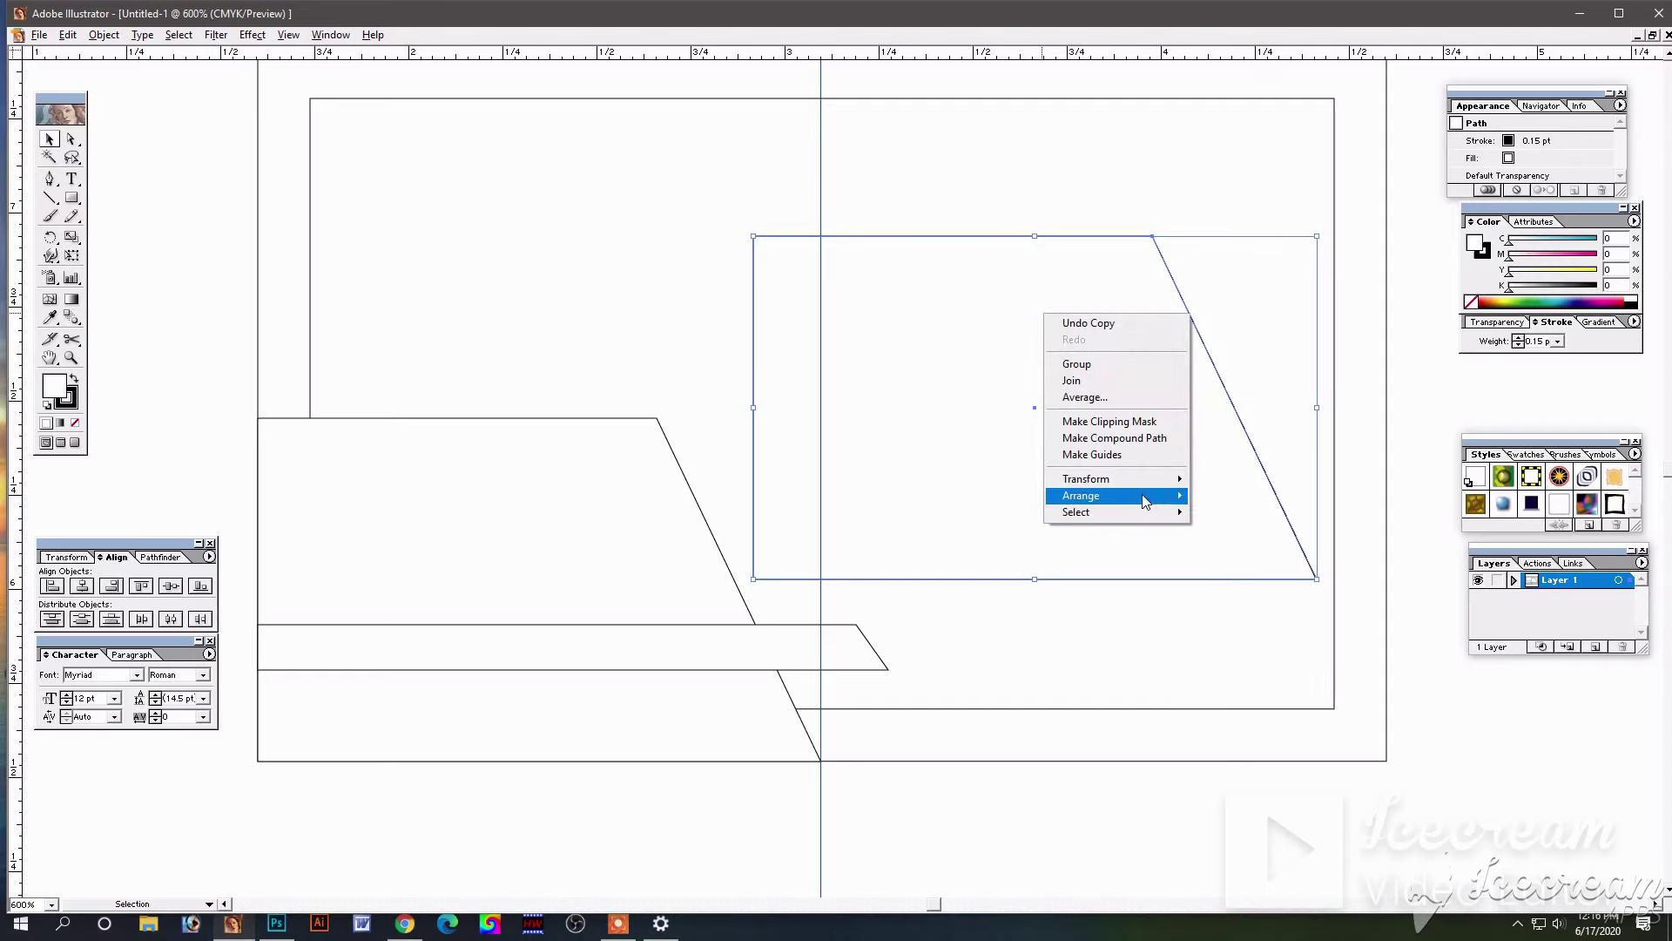
# Step: Reflect the copy vertically, move it to the top-right corner and scale it to fit
pyautogui.click(1235, 539)
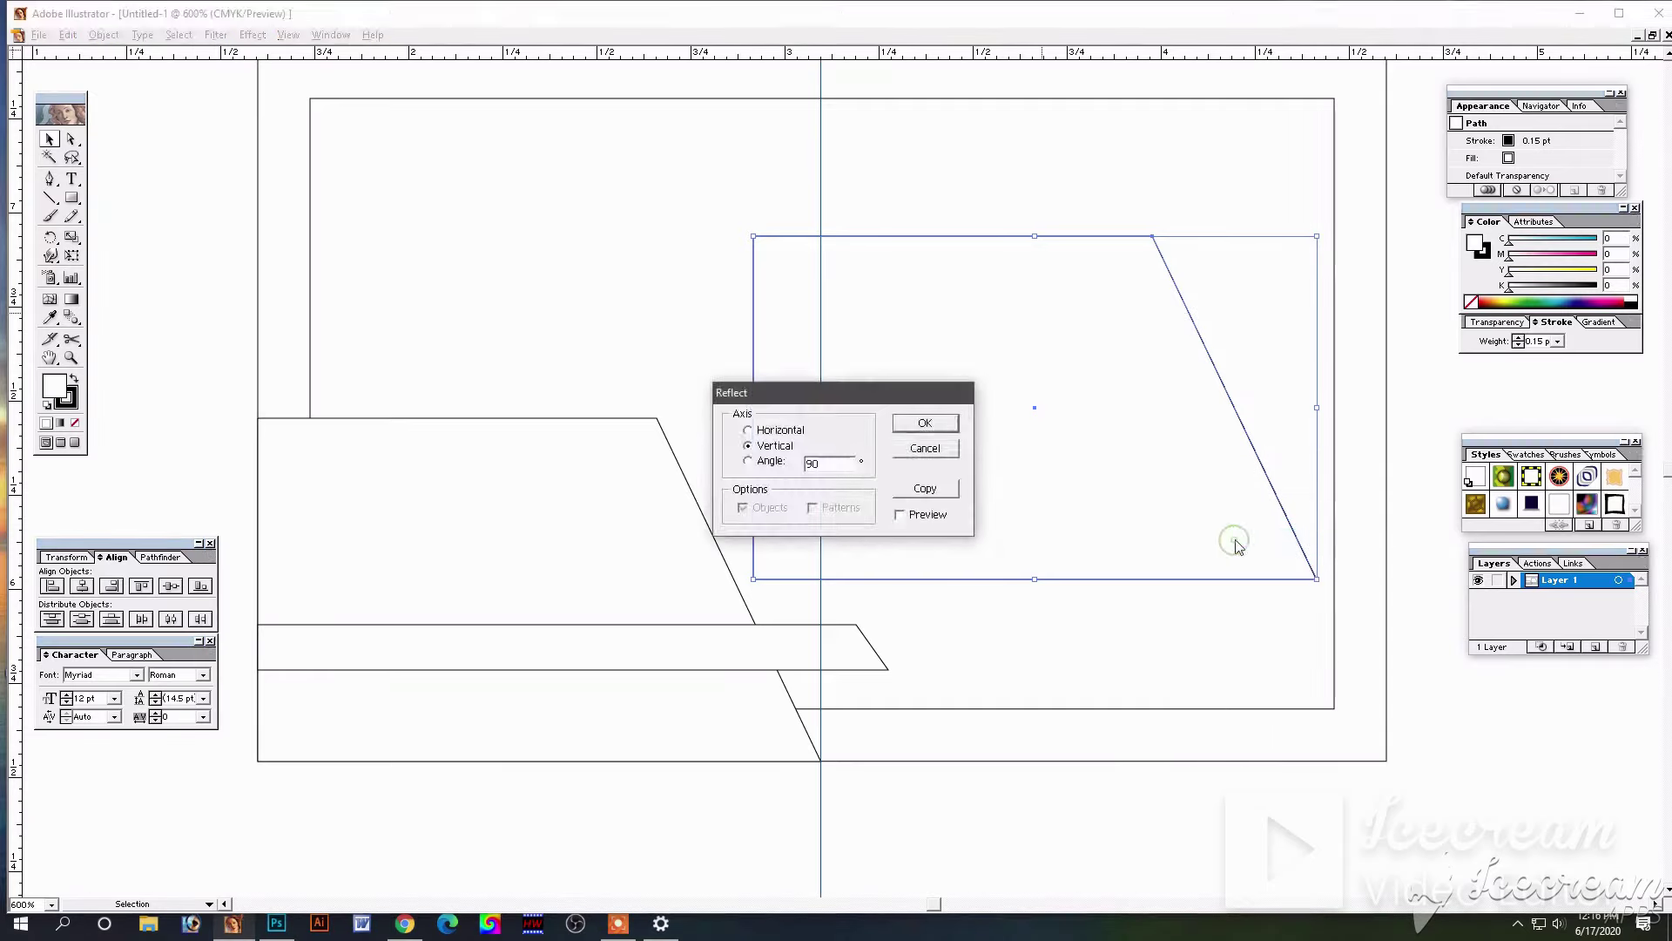
pyautogui.press('Return')
pyautogui.moveTo(1177, 332); pyautogui.dragTo(1279, 317)
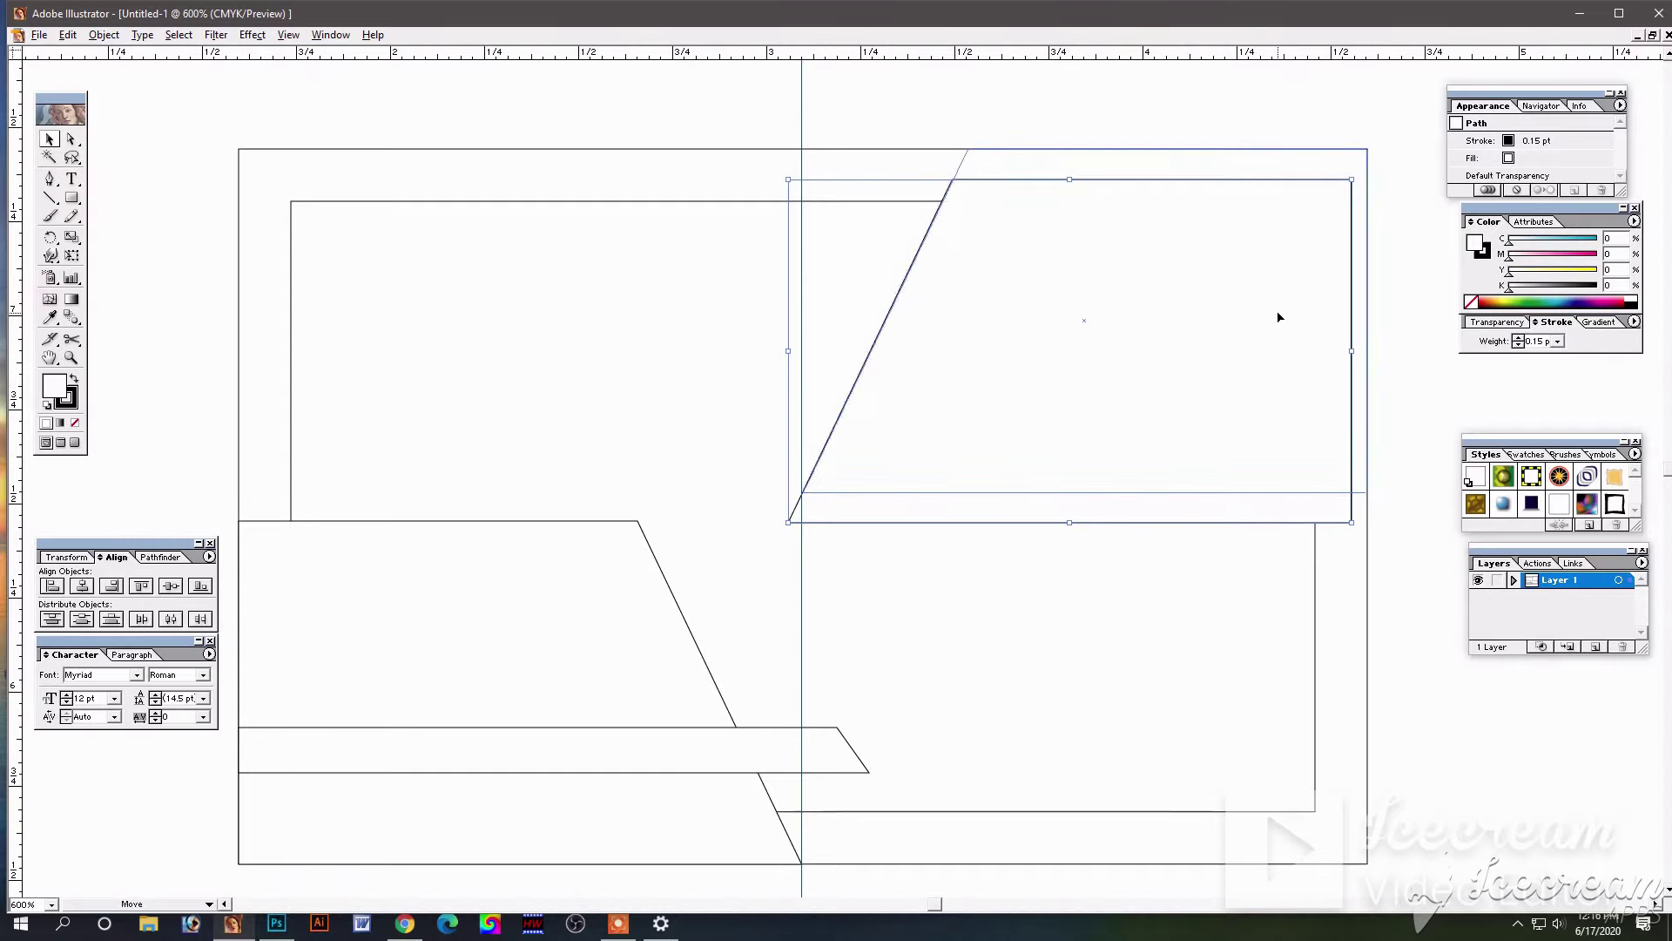
pyautogui.moveTo(1278, 317); pyautogui.dragTo(1277, 316)
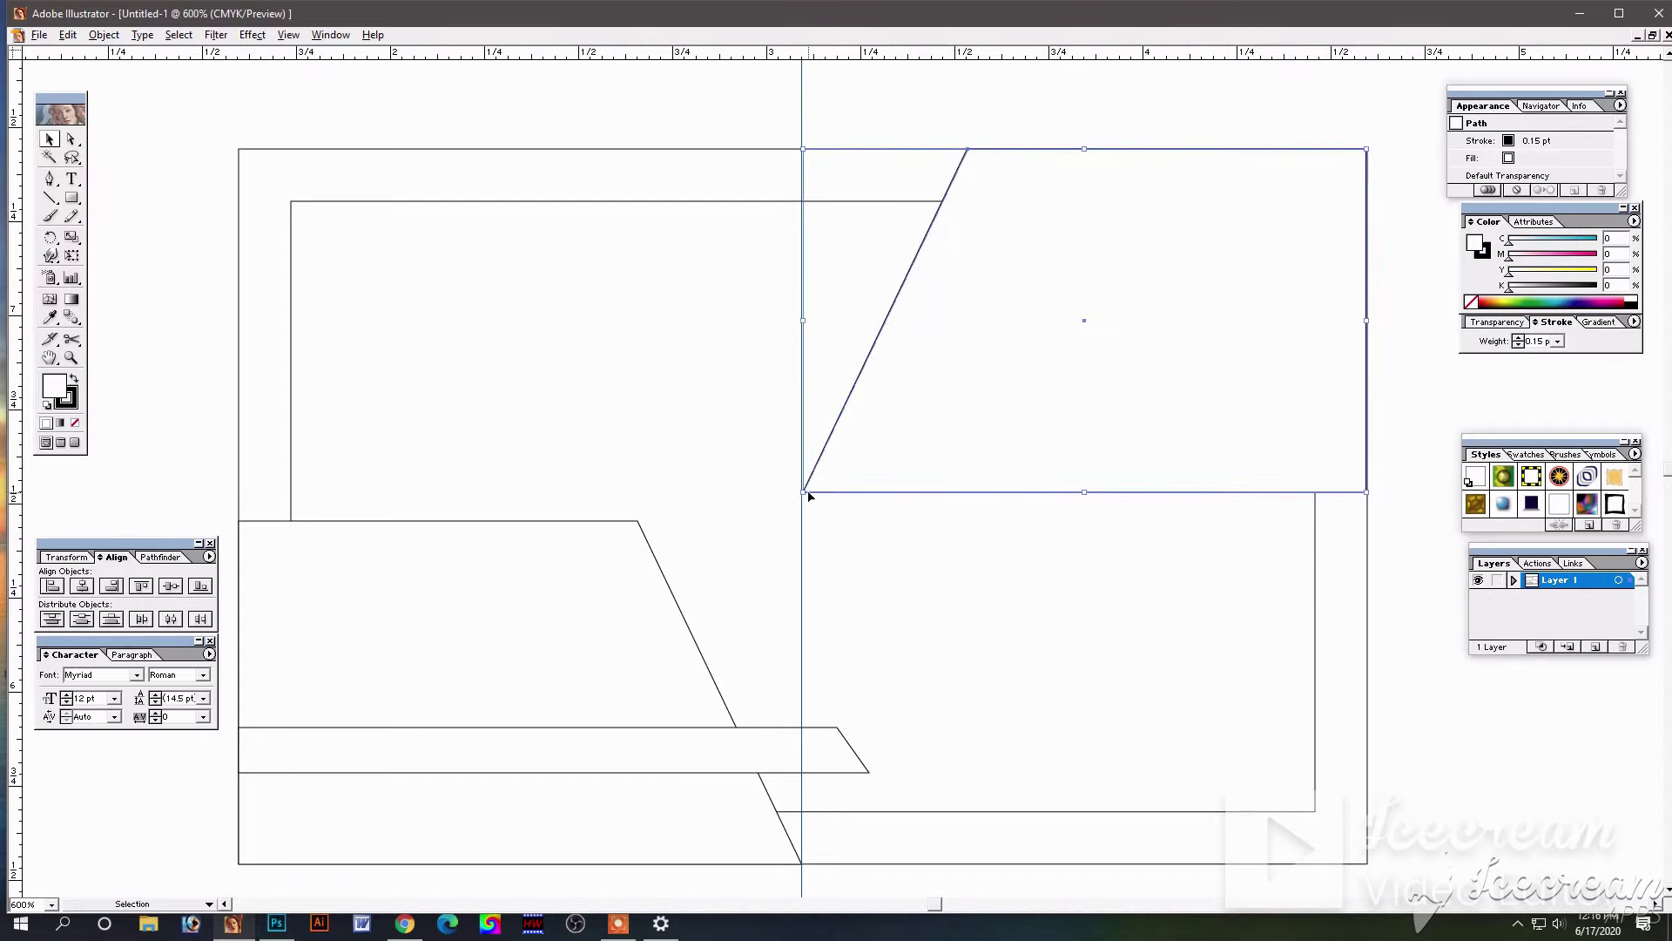
pyautogui.moveTo(800, 494); pyautogui.dragTo(1024, 352)
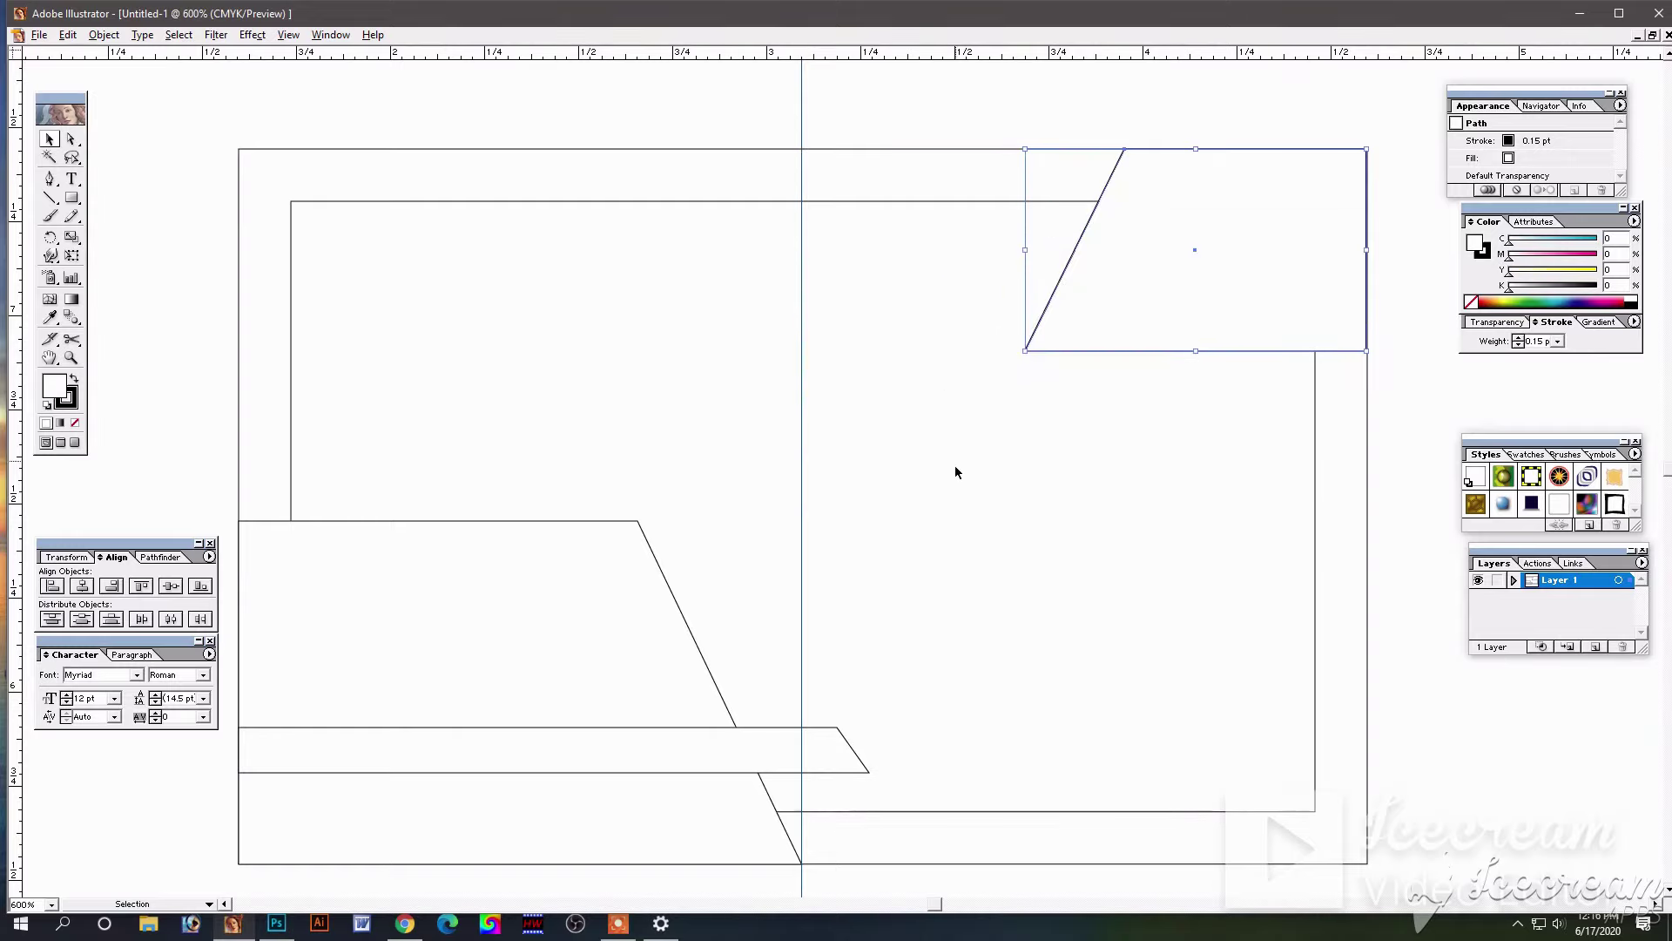
pyautogui.click(984, 535)
# Step: Drag the top-right panel's bottom-left anchor rightward so its diagonal mirrors the lower-left panel
pyautogui.click(1034, 324)
pyautogui.click(72, 138)
pyautogui.moveTo(1001, 321); pyautogui.dragTo(1077, 379)
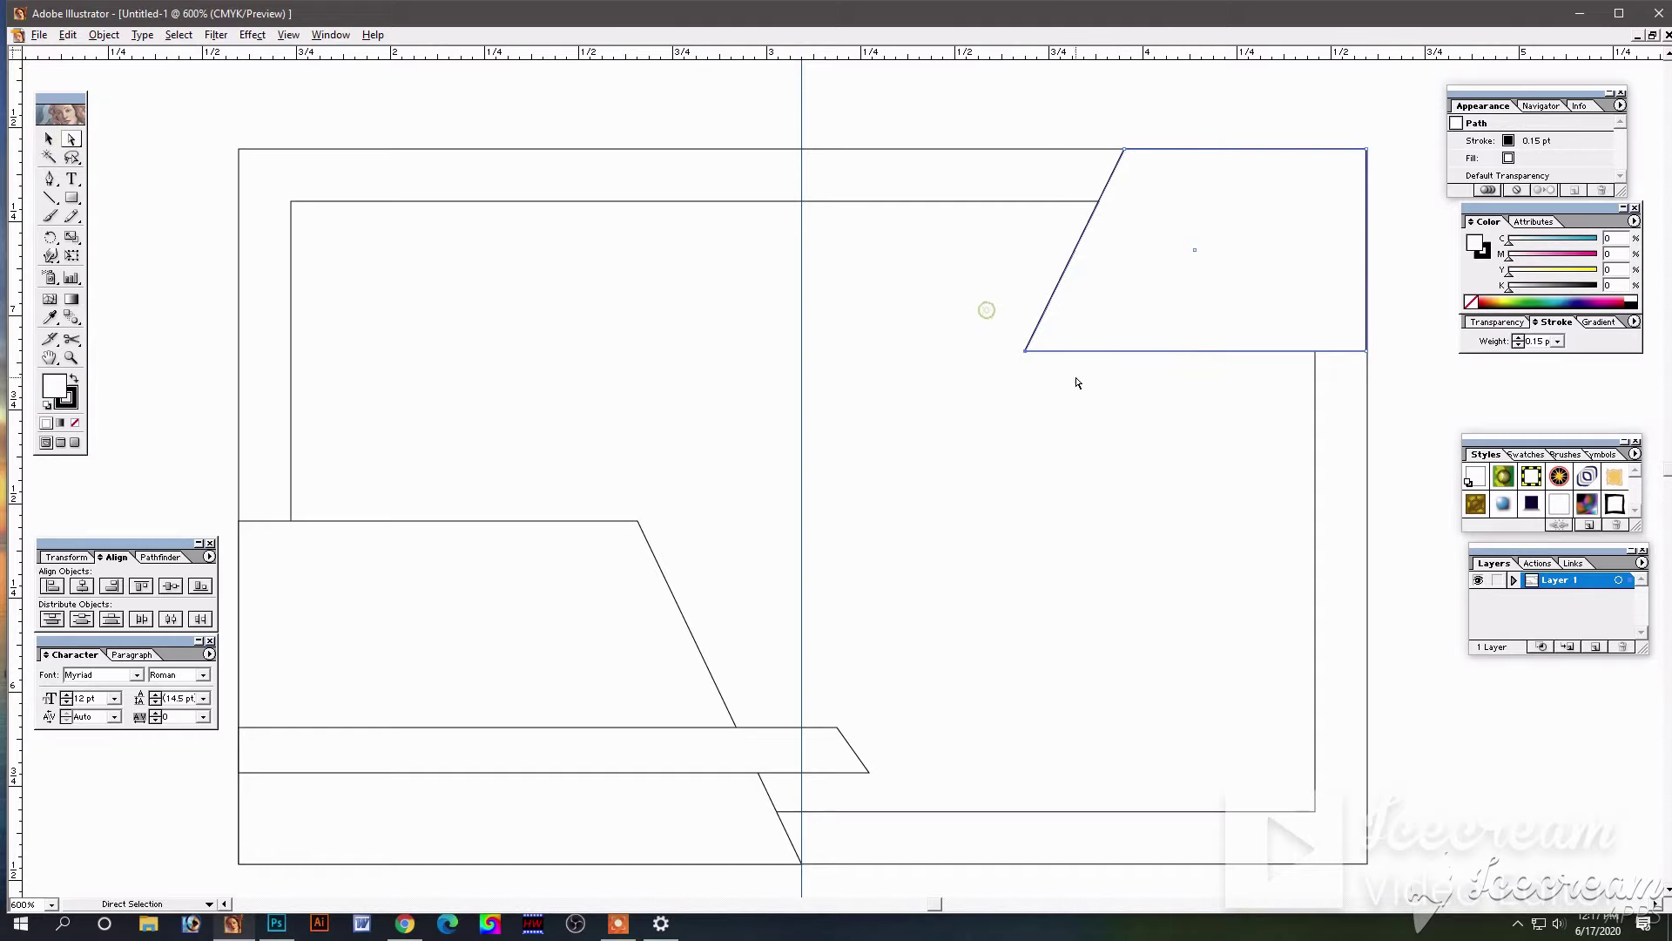
pyautogui.click(1014, 344)
pyautogui.moveTo(1010, 340)
pyautogui.mouseDown()
pyautogui.moveTo(1121, 374)
pyautogui.moveTo(1003, 307)
pyautogui.mouseUp()
pyautogui.click(1116, 421)
pyautogui.moveTo(1124, 427)
pyautogui.mouseDown()
pyautogui.moveTo(963, 311)
pyautogui.moveTo(1290, 353)
pyautogui.moveTo(1257, 352)
pyautogui.mouseUp()
# Step: Nudge the top-right panel's slanted edge two steps left and drag its bottom point right for a gentler slope
pyautogui.click(1095, 396)
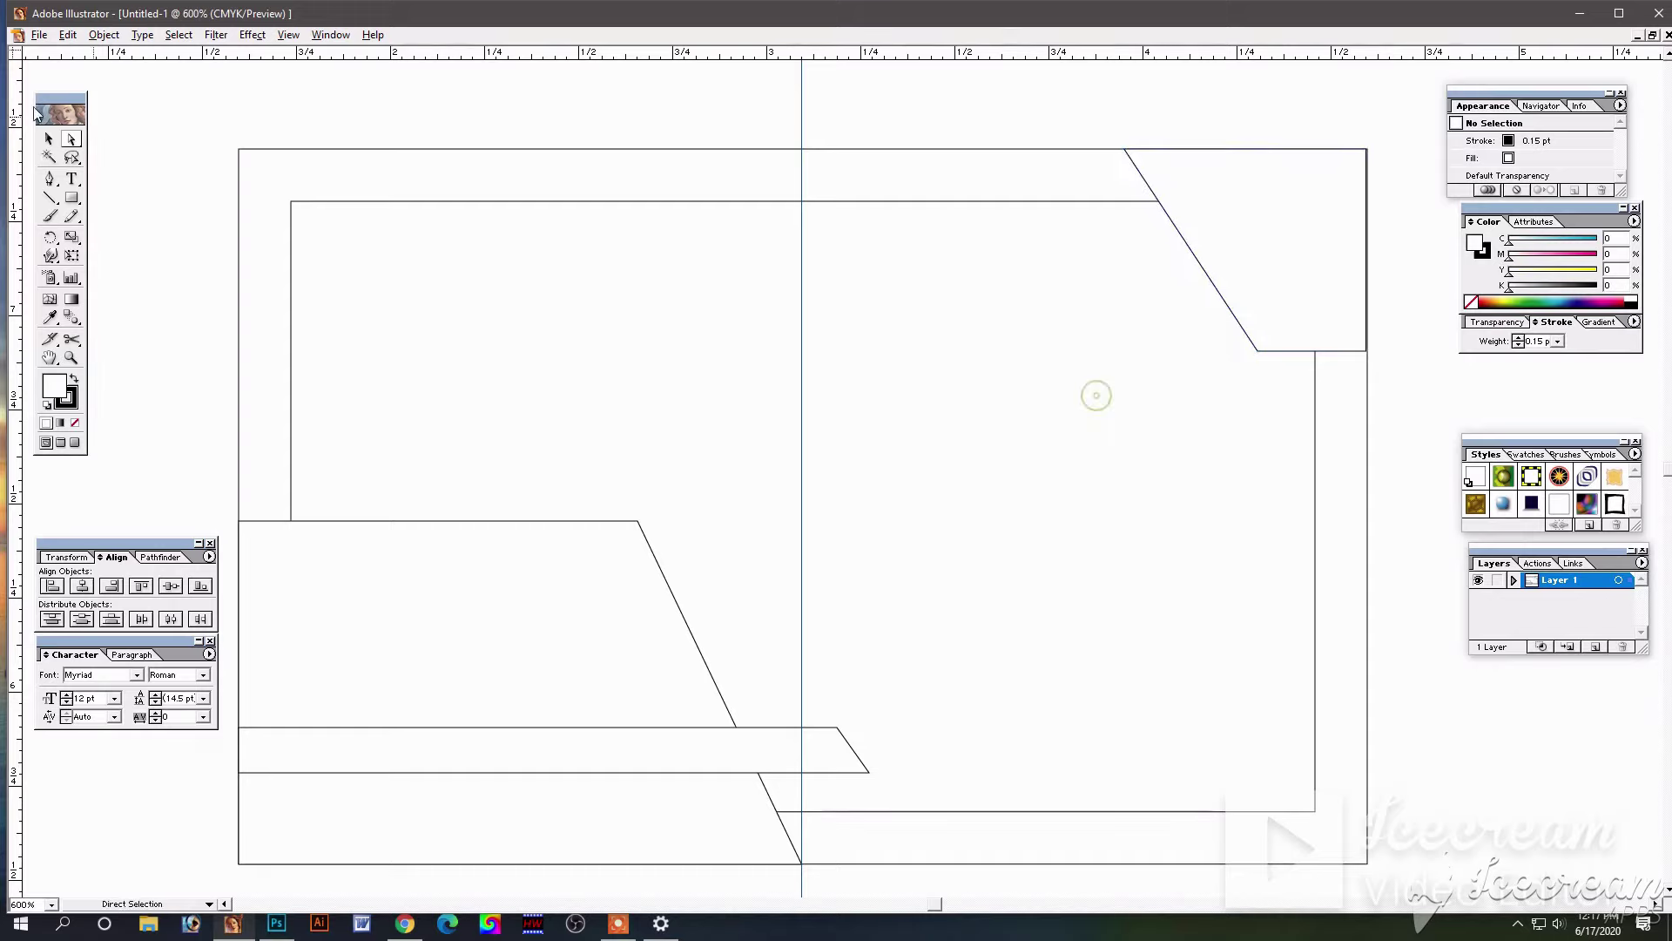
pyautogui.press('v')
pyautogui.click(1215, 293)
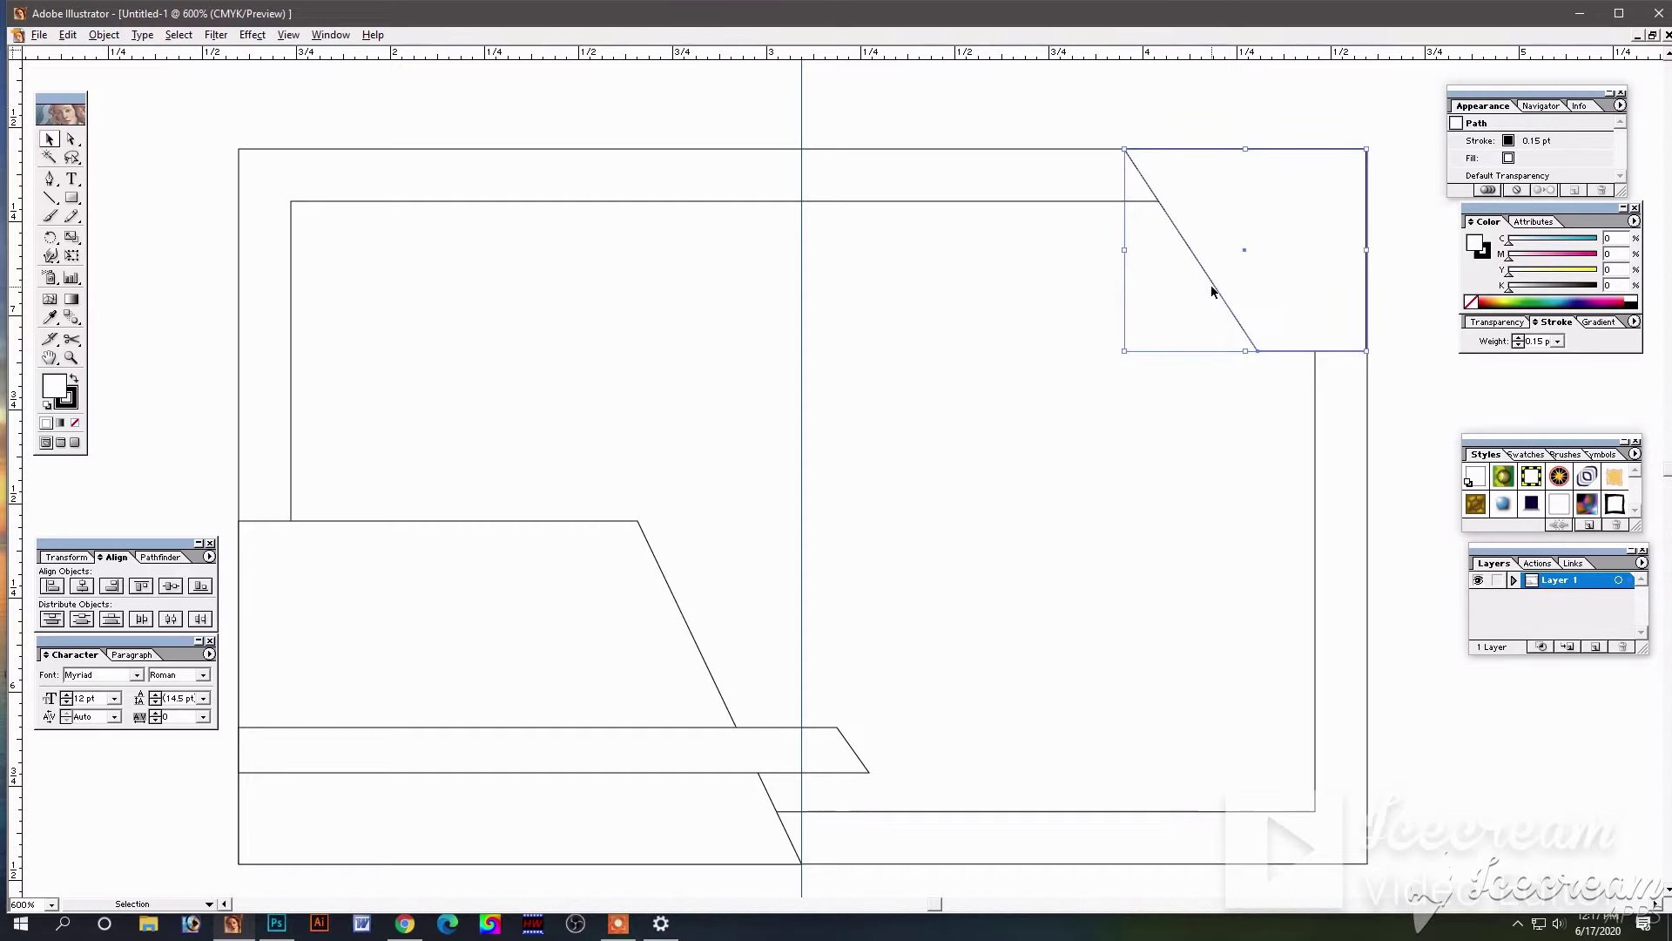
pyautogui.click(73, 140)
pyautogui.moveTo(1133, 314); pyautogui.dragTo(1248, 267)
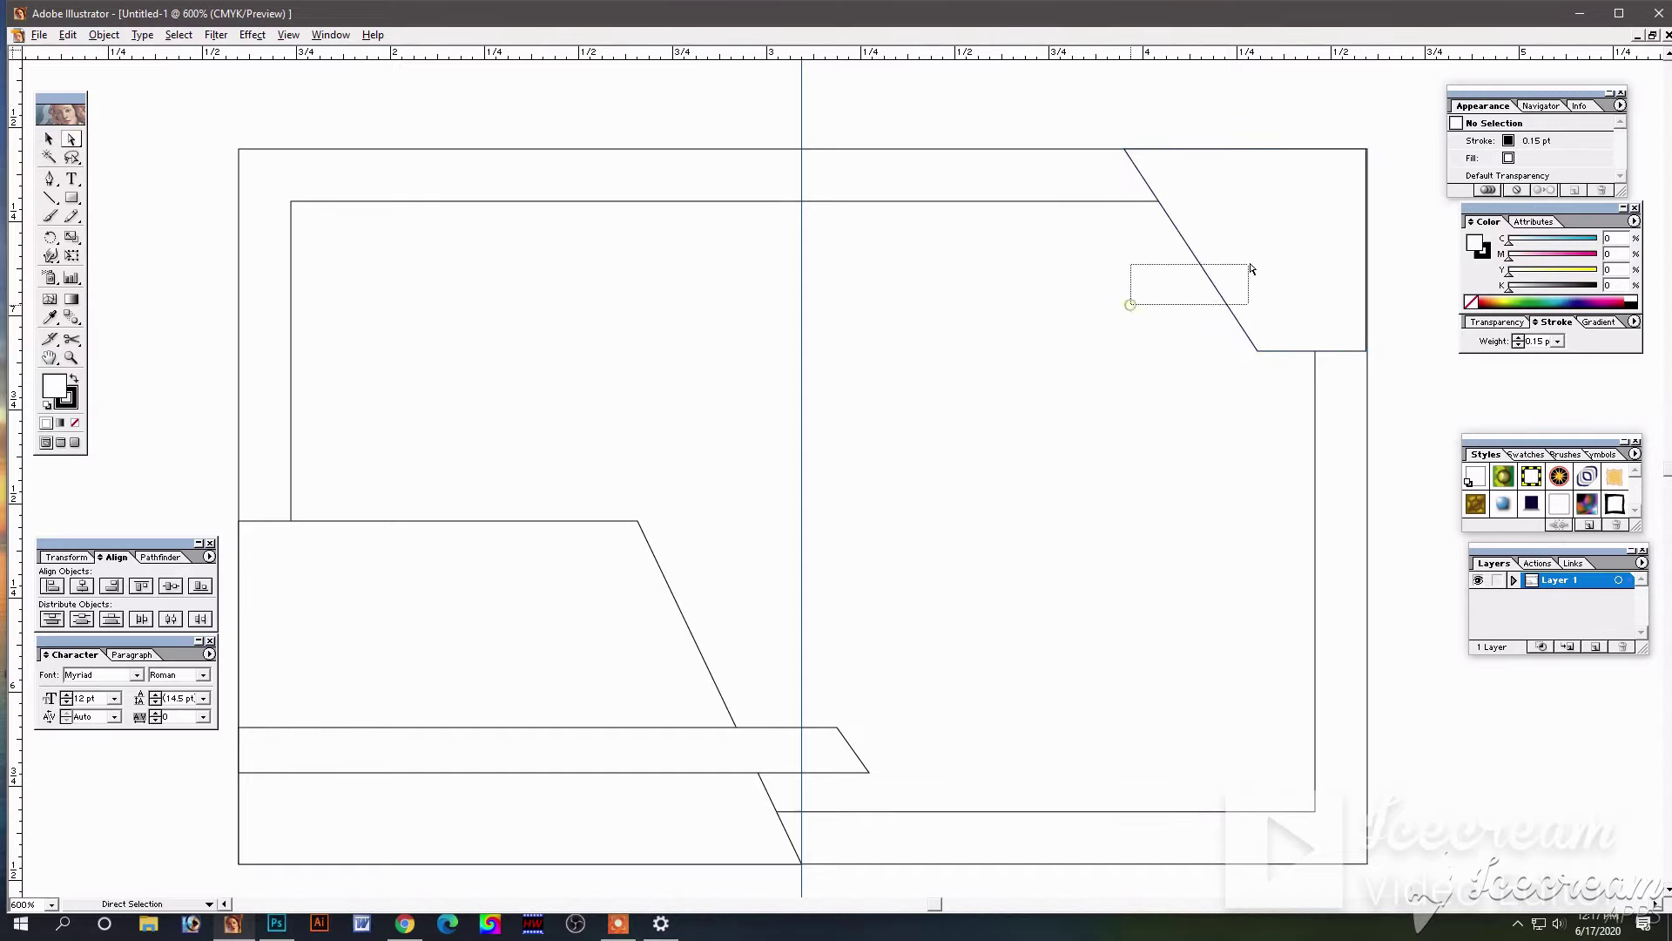
pyautogui.press('Left')
pyautogui.press('Left')
pyautogui.press('Left')
pyautogui.press('Left')
pyautogui.press('Left')
pyautogui.press('Left')
pyautogui.press('Left')
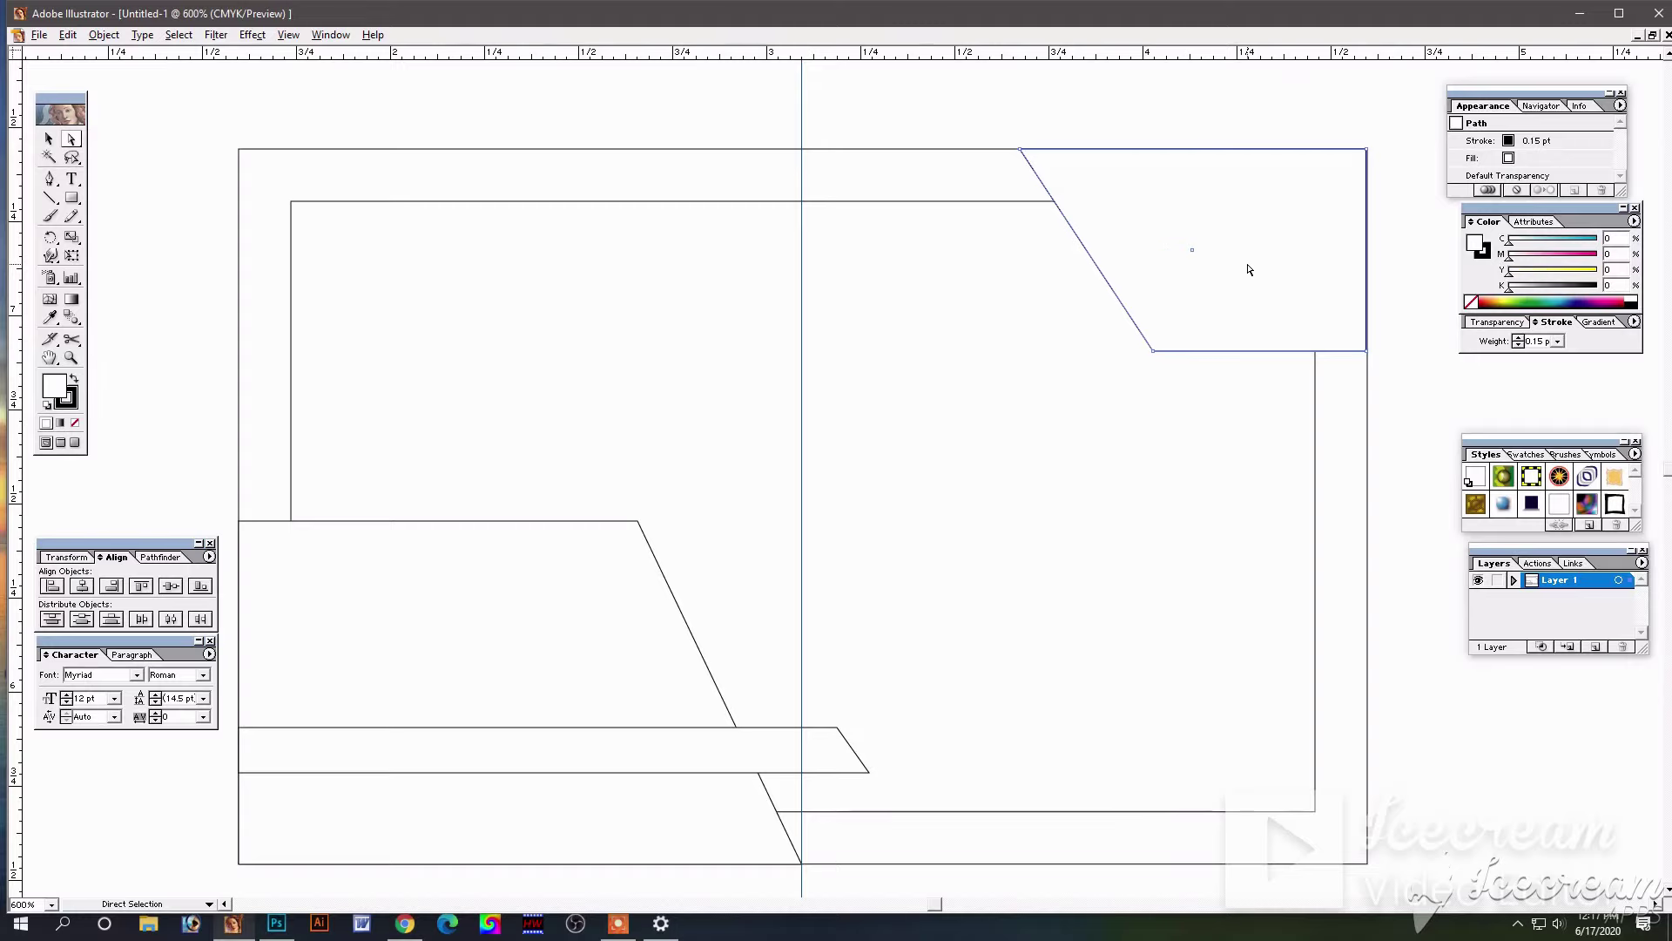
pyautogui.press('Left')
pyautogui.press('Left')
pyautogui.press('Left')
pyautogui.press('Left')
pyautogui.press('Left')
pyautogui.press('Left')
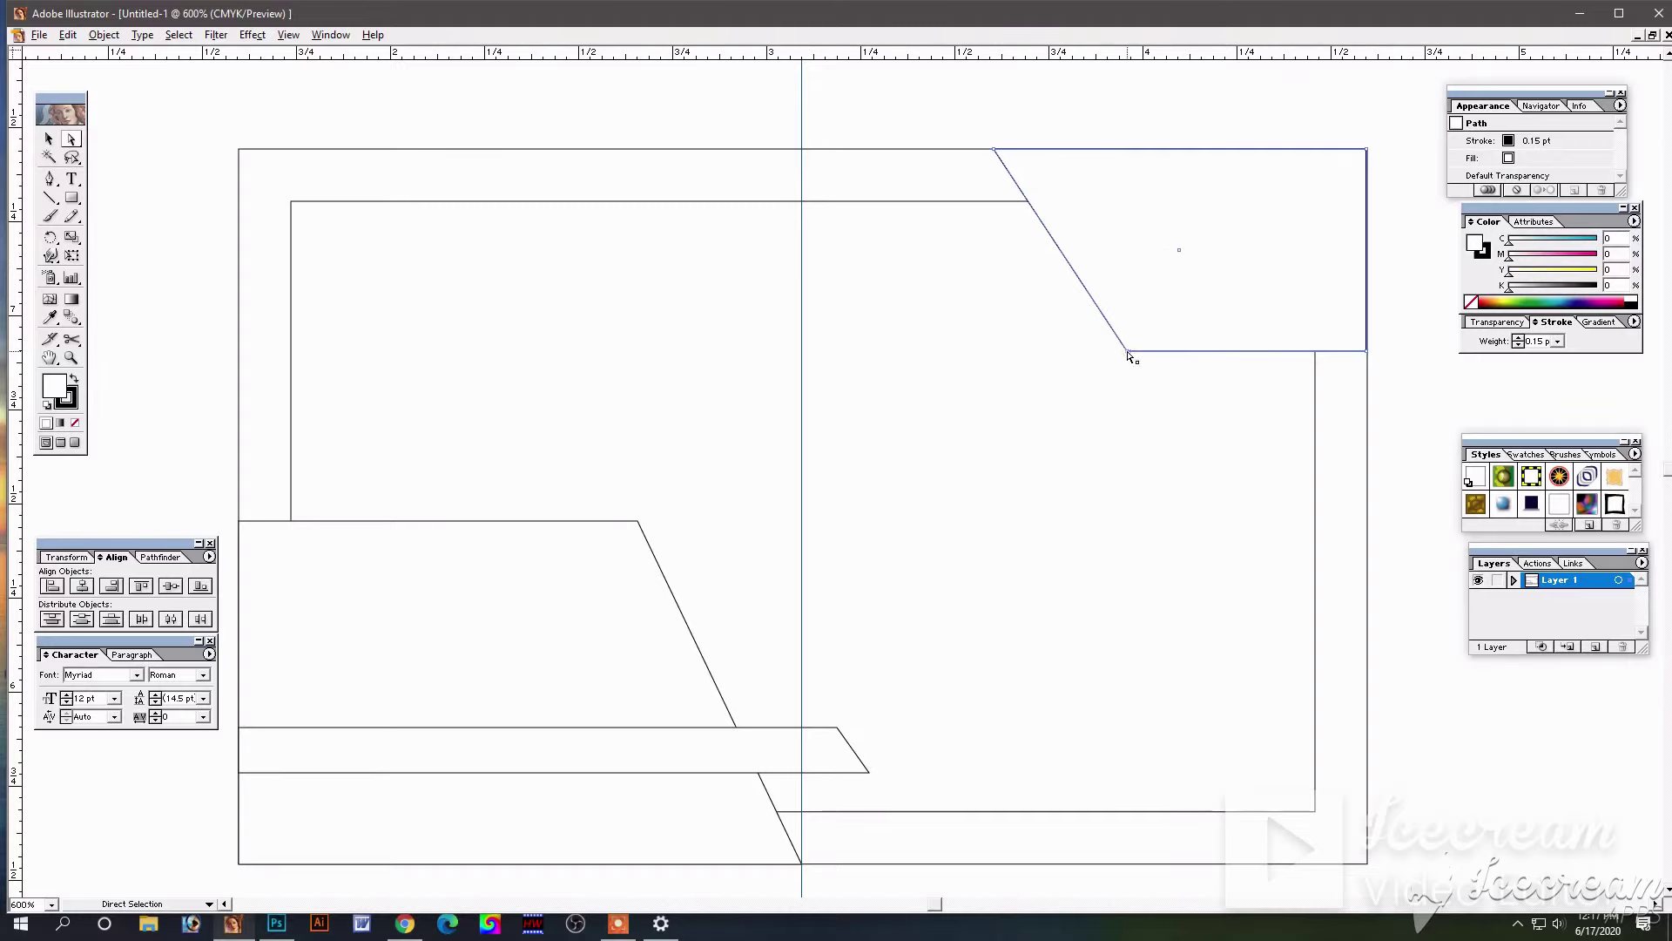
pyautogui.moveTo(1128, 352)
pyautogui.mouseDown()
pyautogui.moveTo(1245, 358)
pyautogui.moveTo(1211, 363)
pyautogui.mouseUp()
pyautogui.click(990, 397)
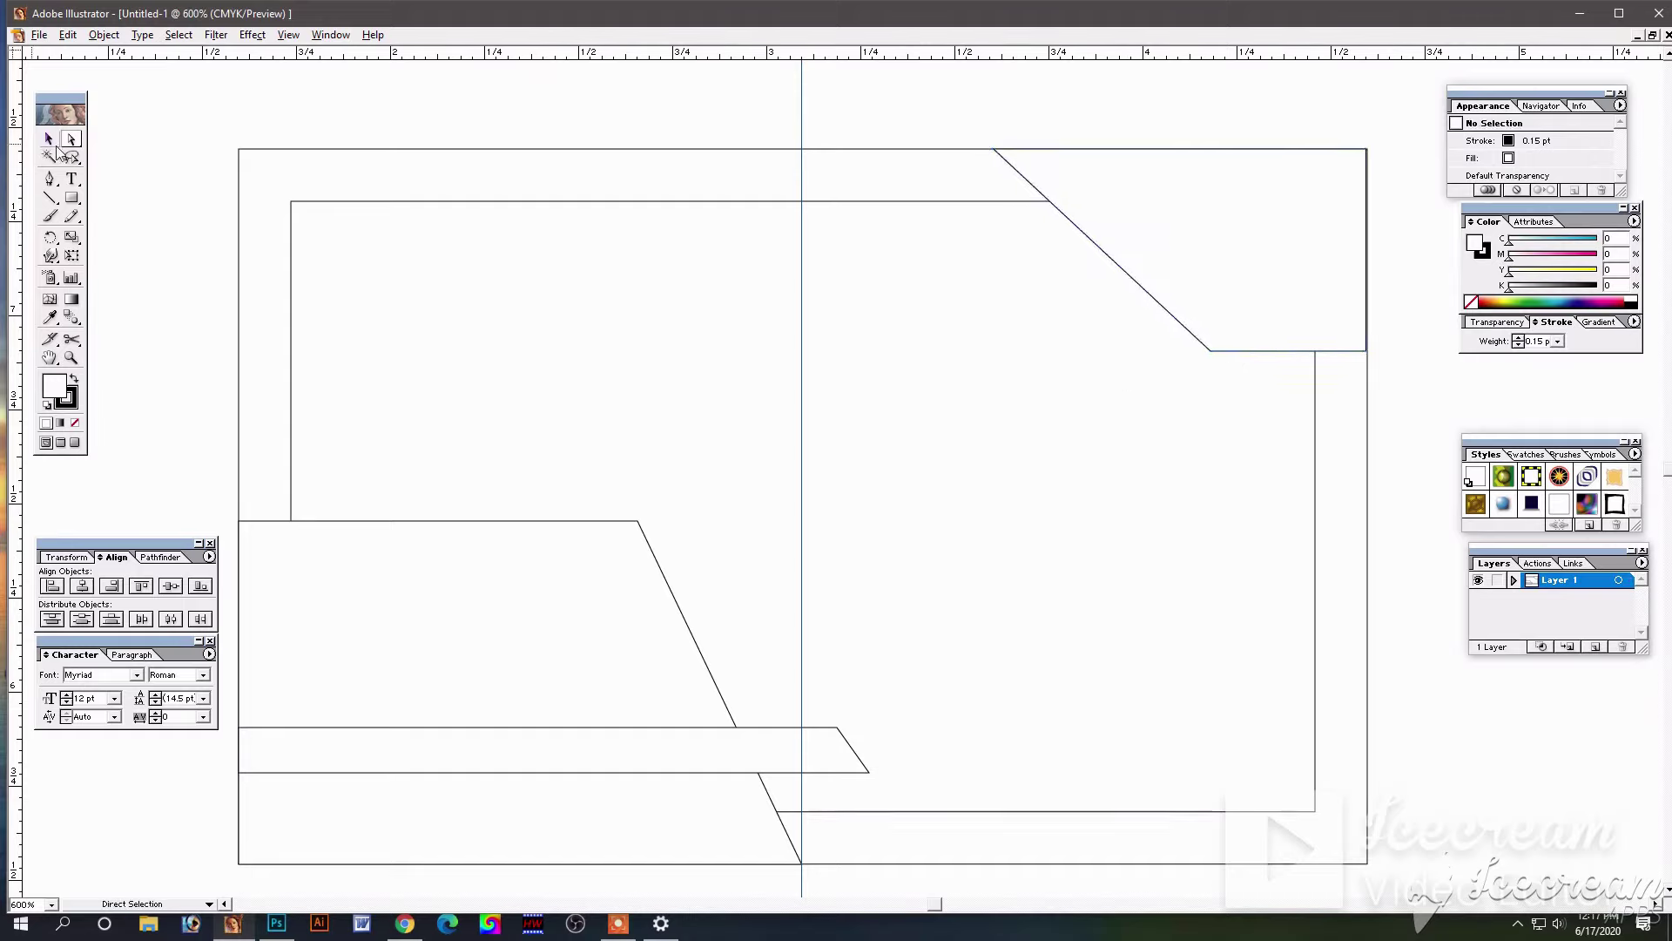
pyautogui.click(51, 141)
# Step: Draw a new rectangle across the upper-right area inside the card border
pyautogui.moveTo(1110, 504); pyautogui.dragTo(1210, 342)
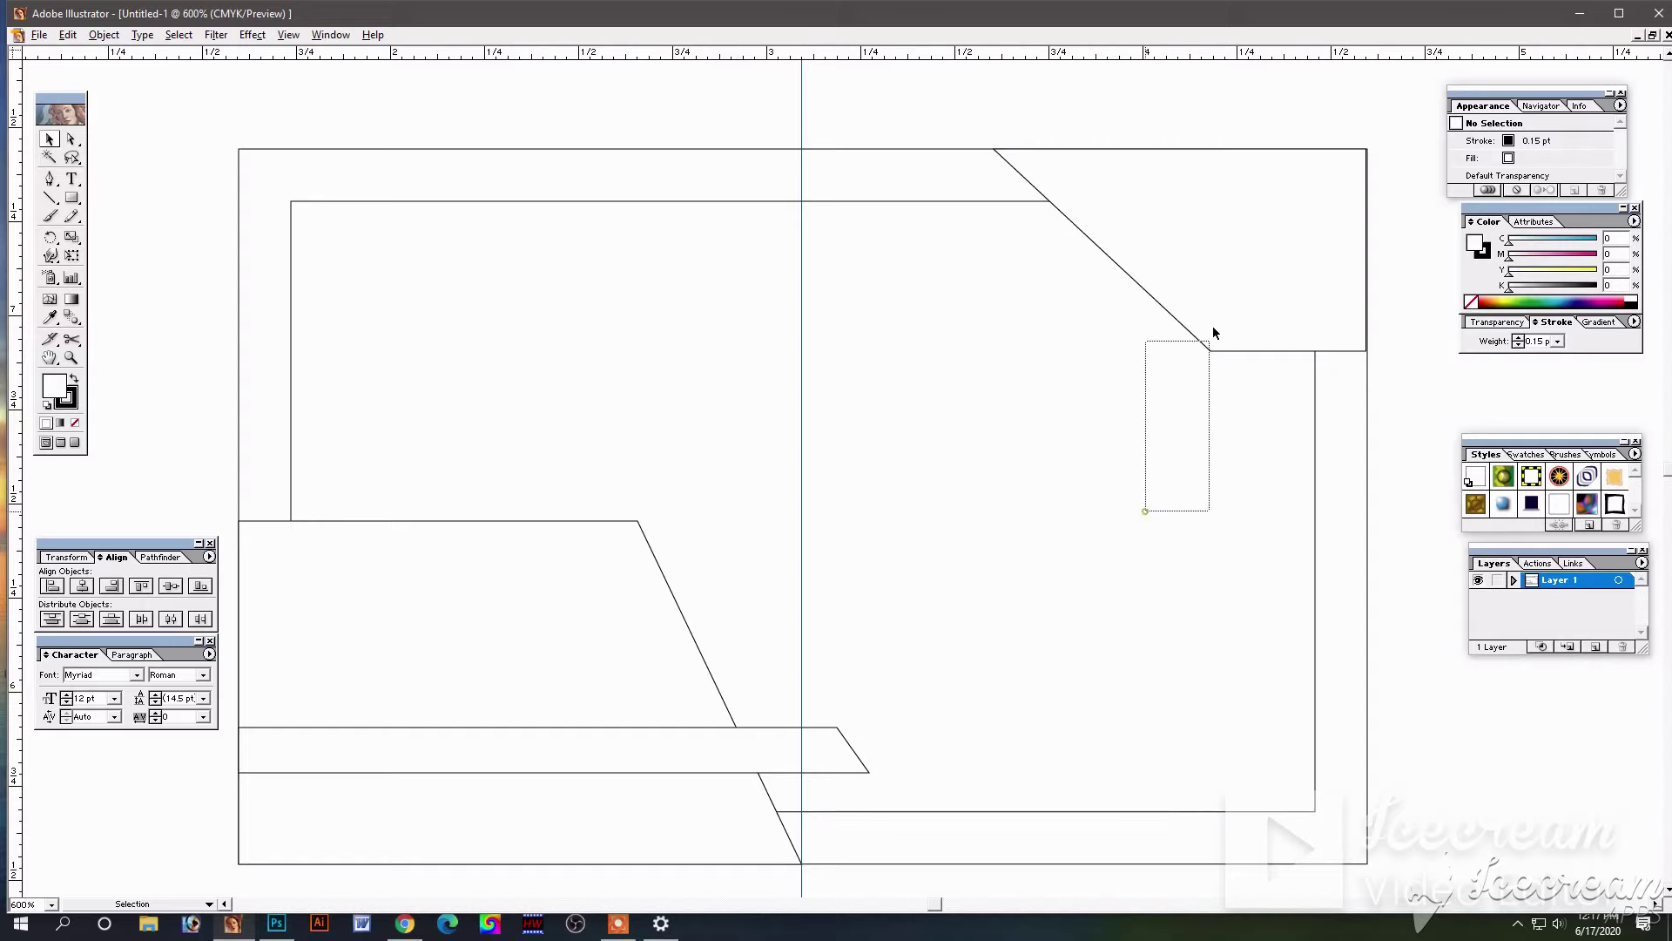
pyautogui.click(1084, 523)
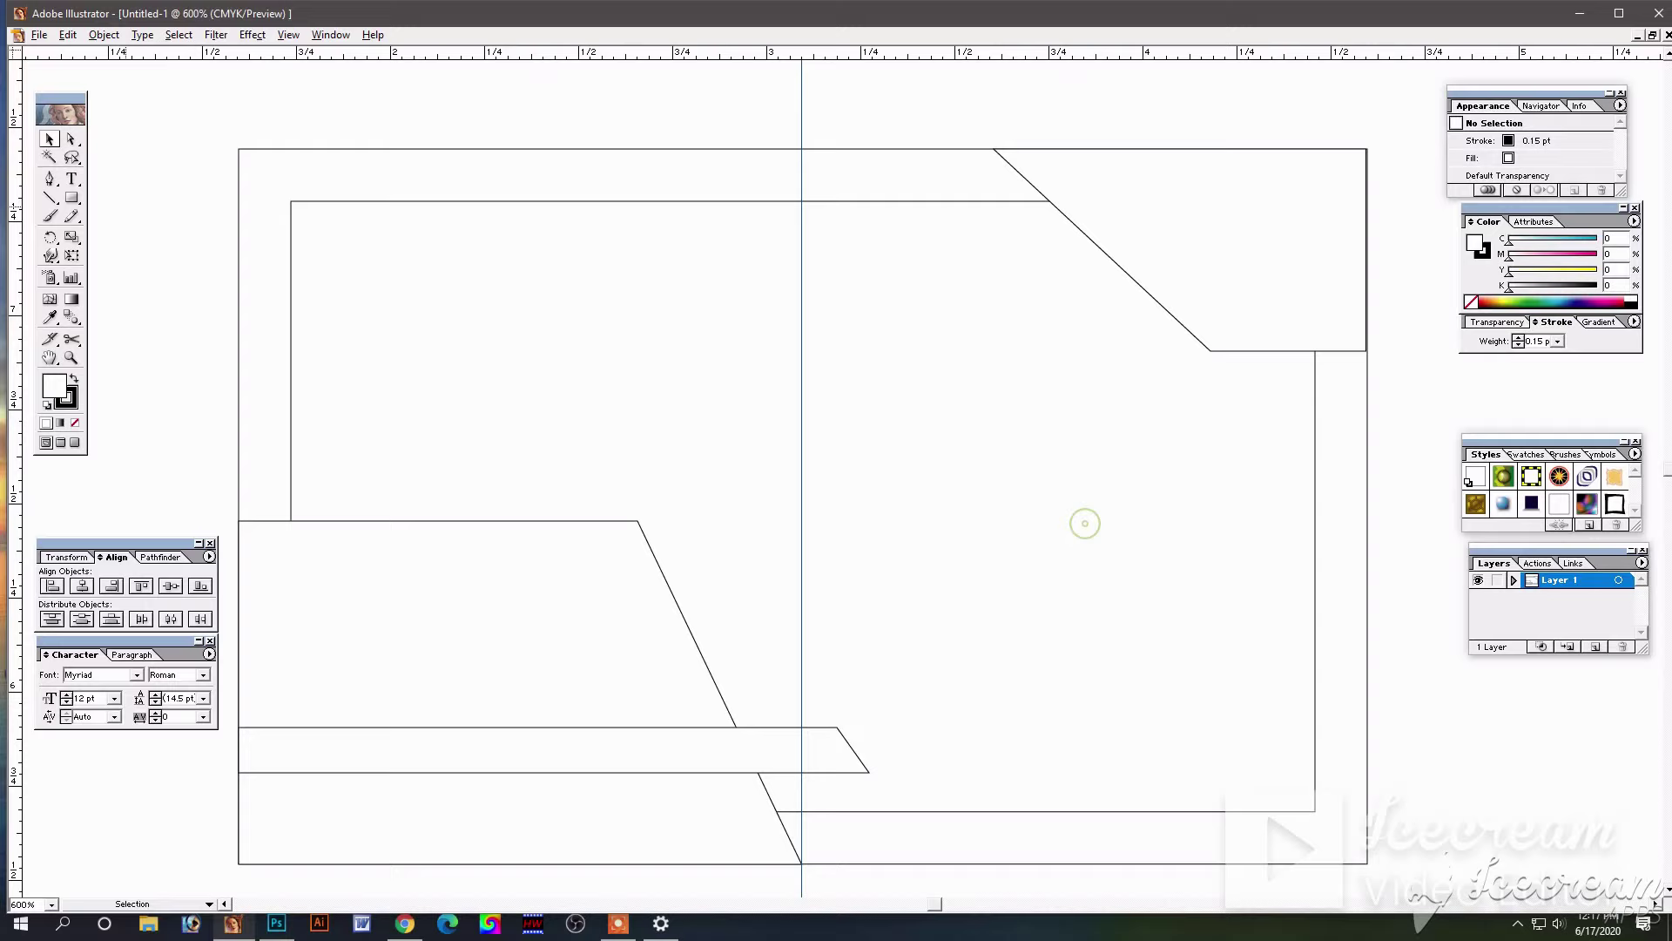
pyautogui.click(72, 198)
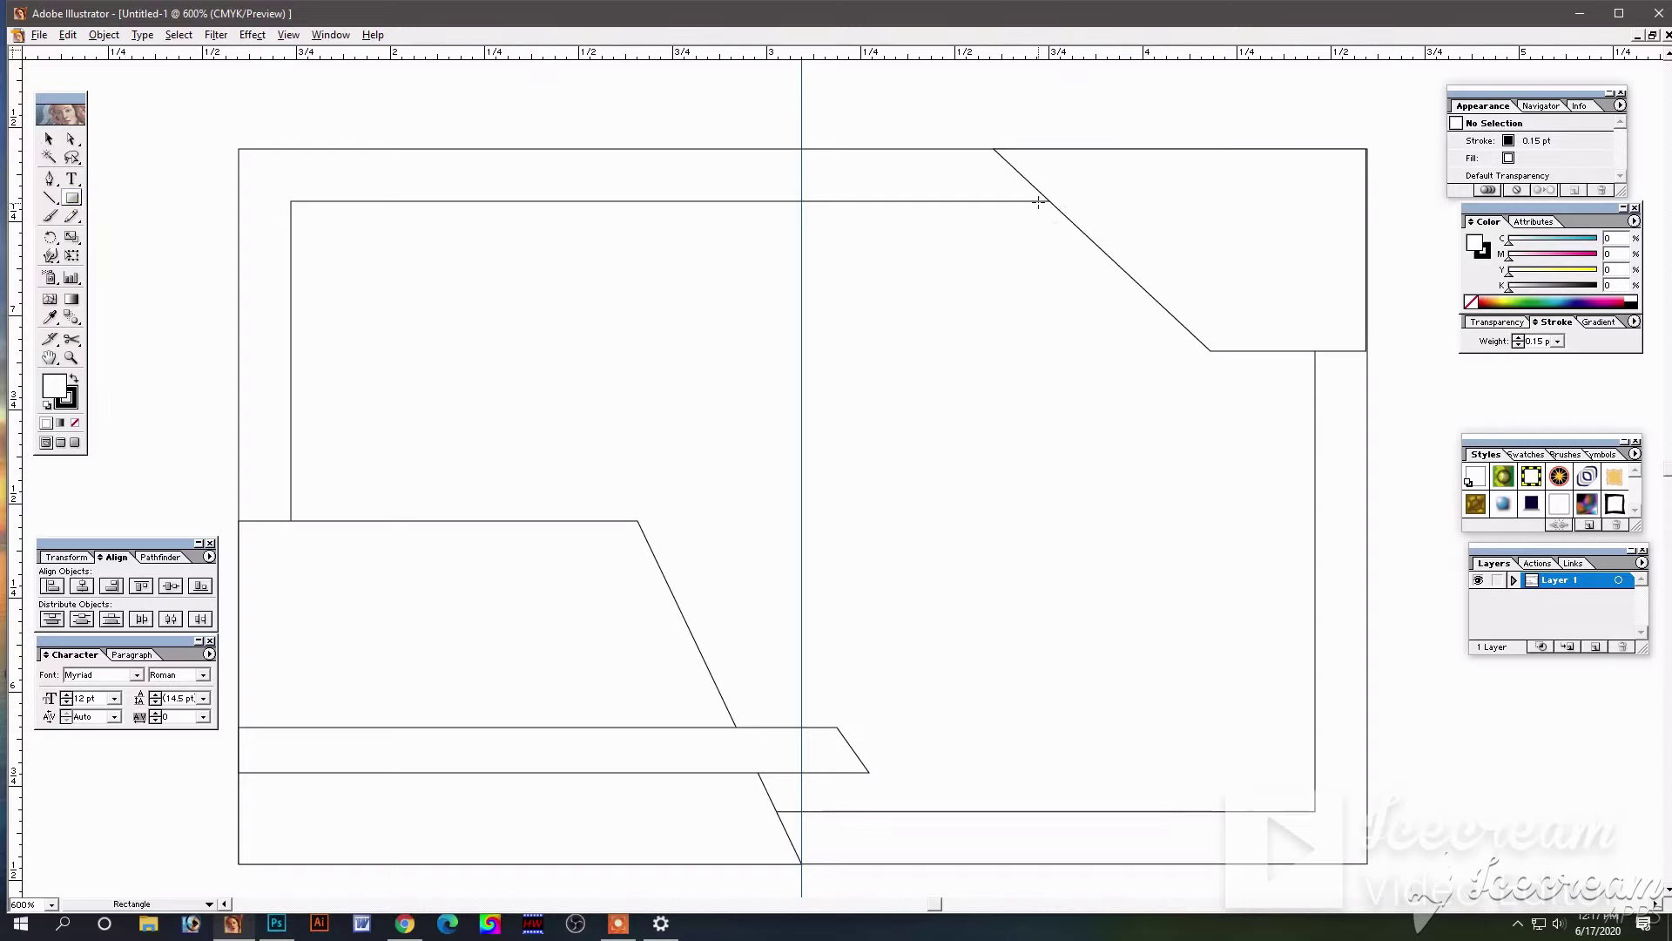
pyautogui.moveTo(1038, 201)
pyautogui.mouseDown()
pyautogui.moveTo(1348, 331)
pyautogui.moveTo(1314, 322)
pyautogui.mouseUp()
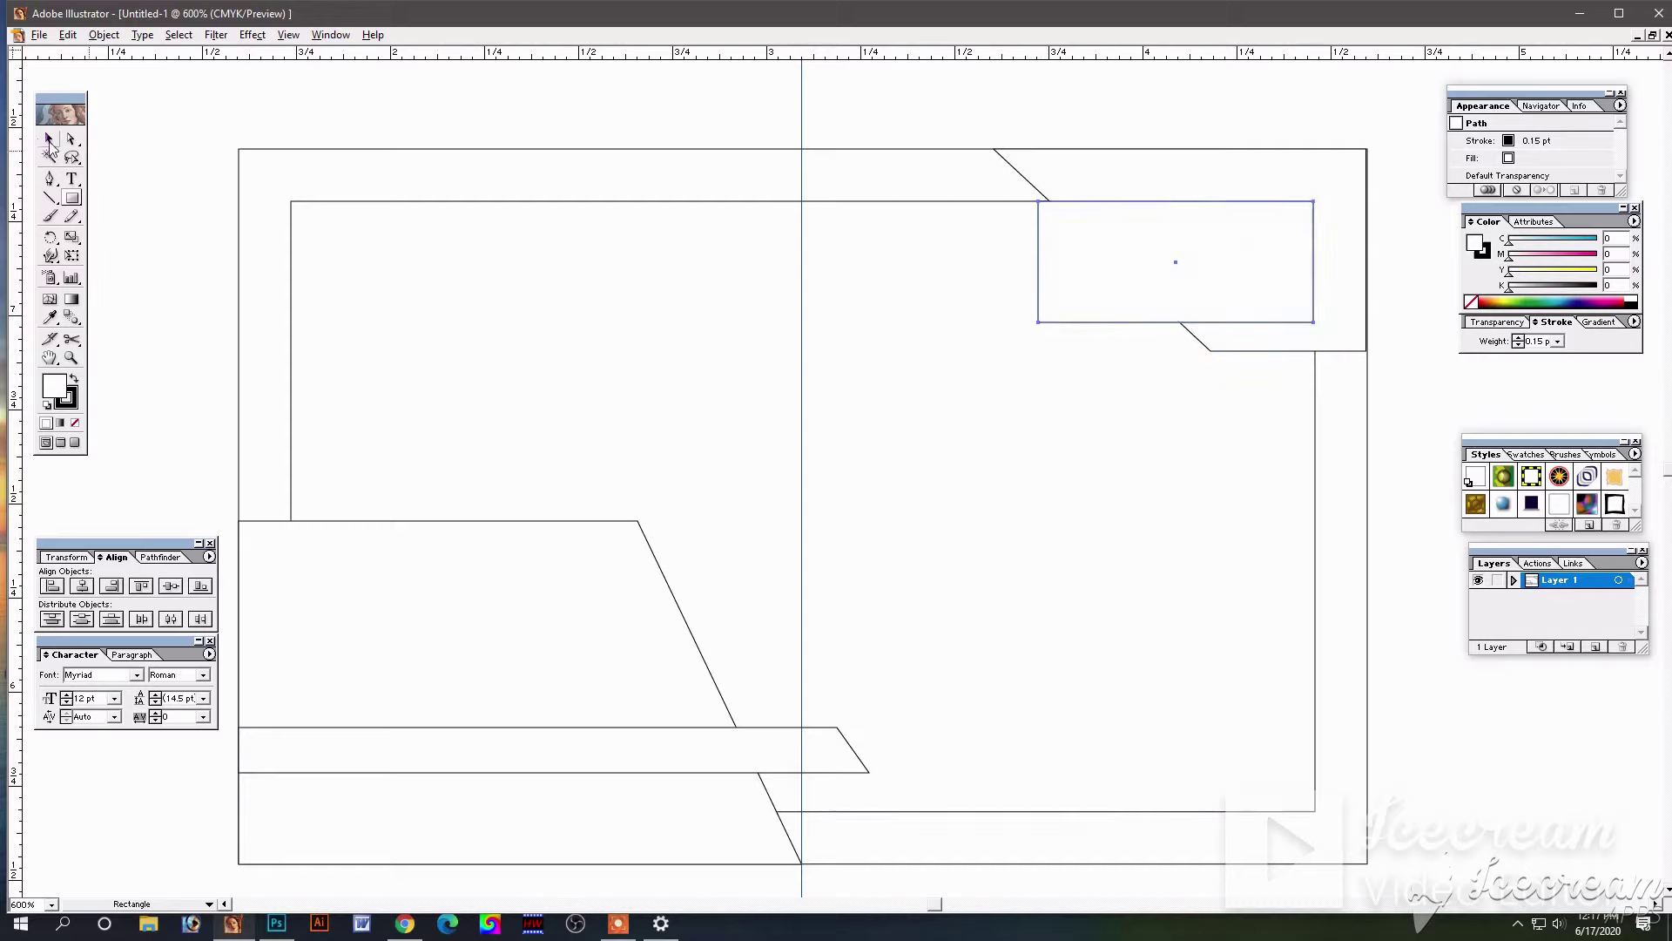
pyautogui.click(122, 168)
pyautogui.click(909, 451)
pyautogui.press('v')
# Step: Extend the new rectangle's left edge and slant it via its lower-left corner point
pyautogui.moveTo(997, 269)
pyautogui.mouseDown()
pyautogui.moveTo(1091, 309)
pyautogui.moveTo(932, 263)
pyautogui.mouseUp()
pyautogui.click(1062, 357)
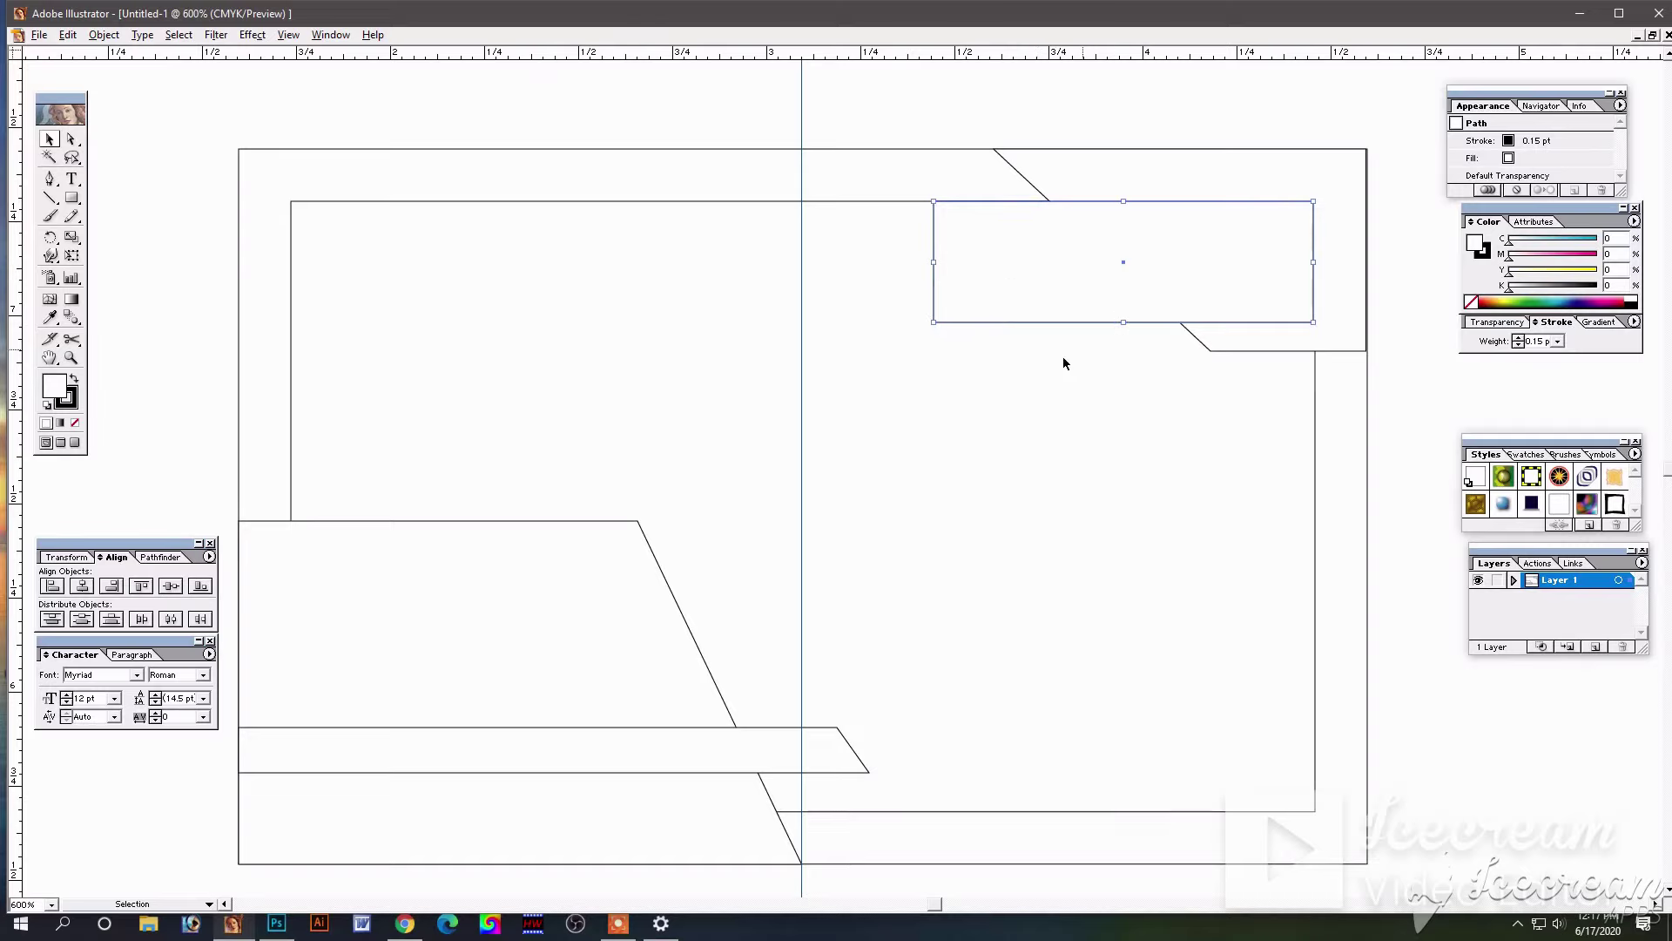
pyautogui.moveTo(1085, 398)
pyautogui.mouseDown()
pyautogui.moveTo(1011, 272)
pyautogui.moveTo(937, 329)
pyautogui.moveTo(1004, 329)
pyautogui.mouseUp()
pyautogui.click(74, 140)
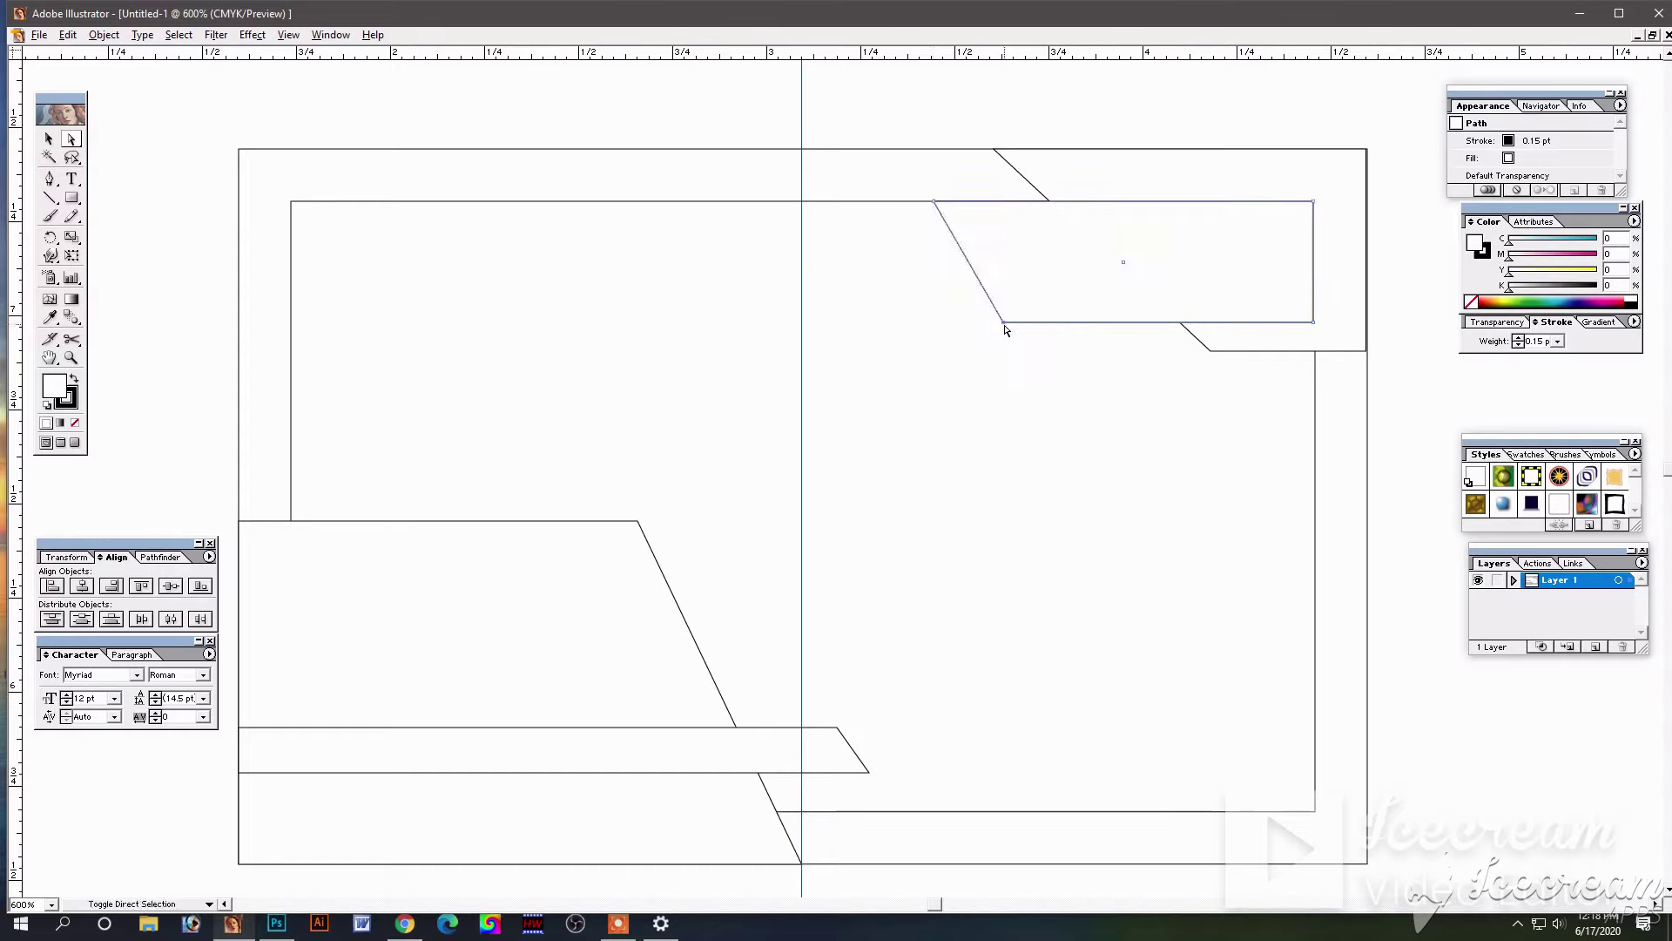
pyautogui.click(1002, 425)
pyautogui.press('v')
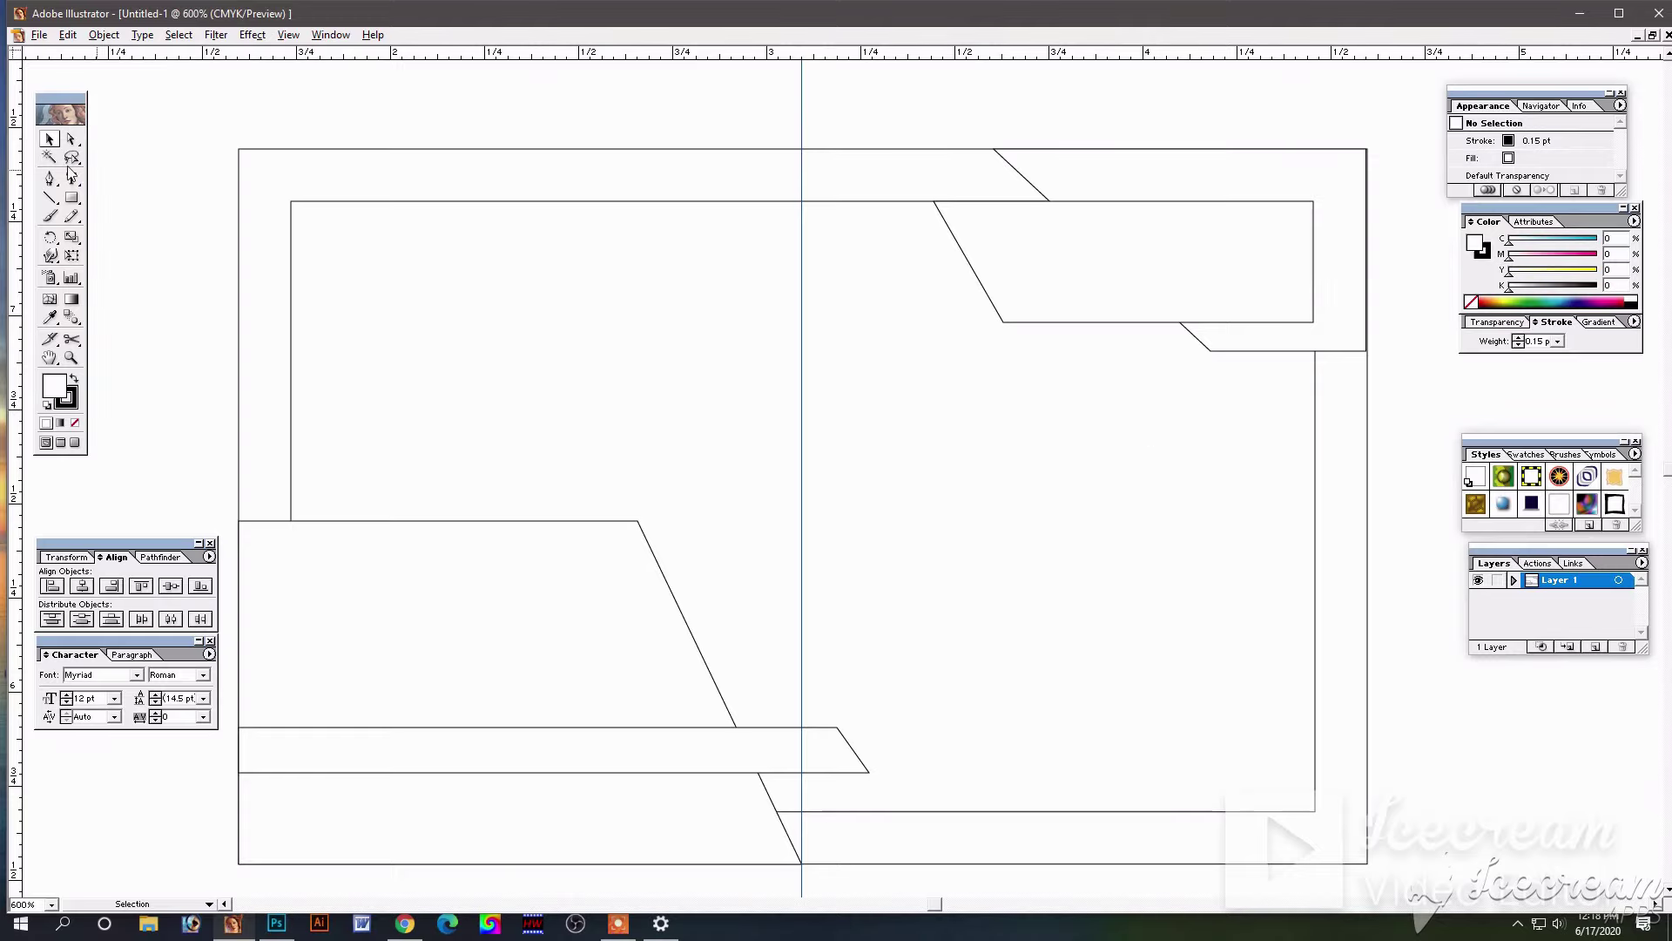
# Step: Zoom into the card's top-right corner and nudge the outer band's right edge slightly outward
pyautogui.press('z')
pyautogui.click(1322, 314)
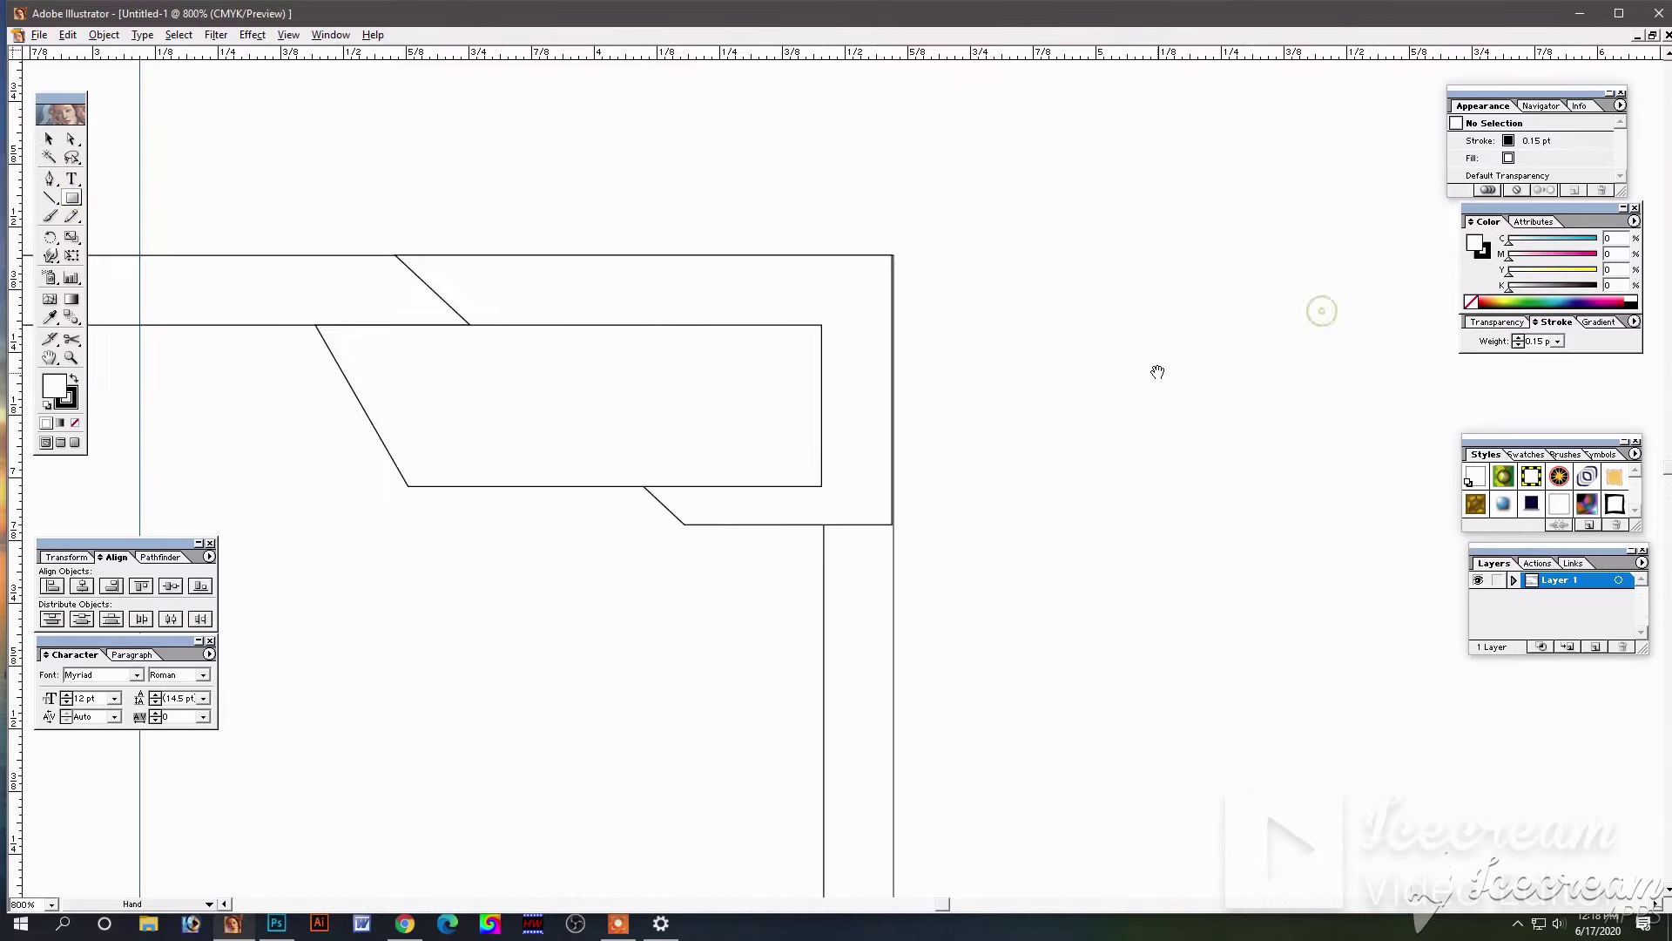
pyautogui.press('m')
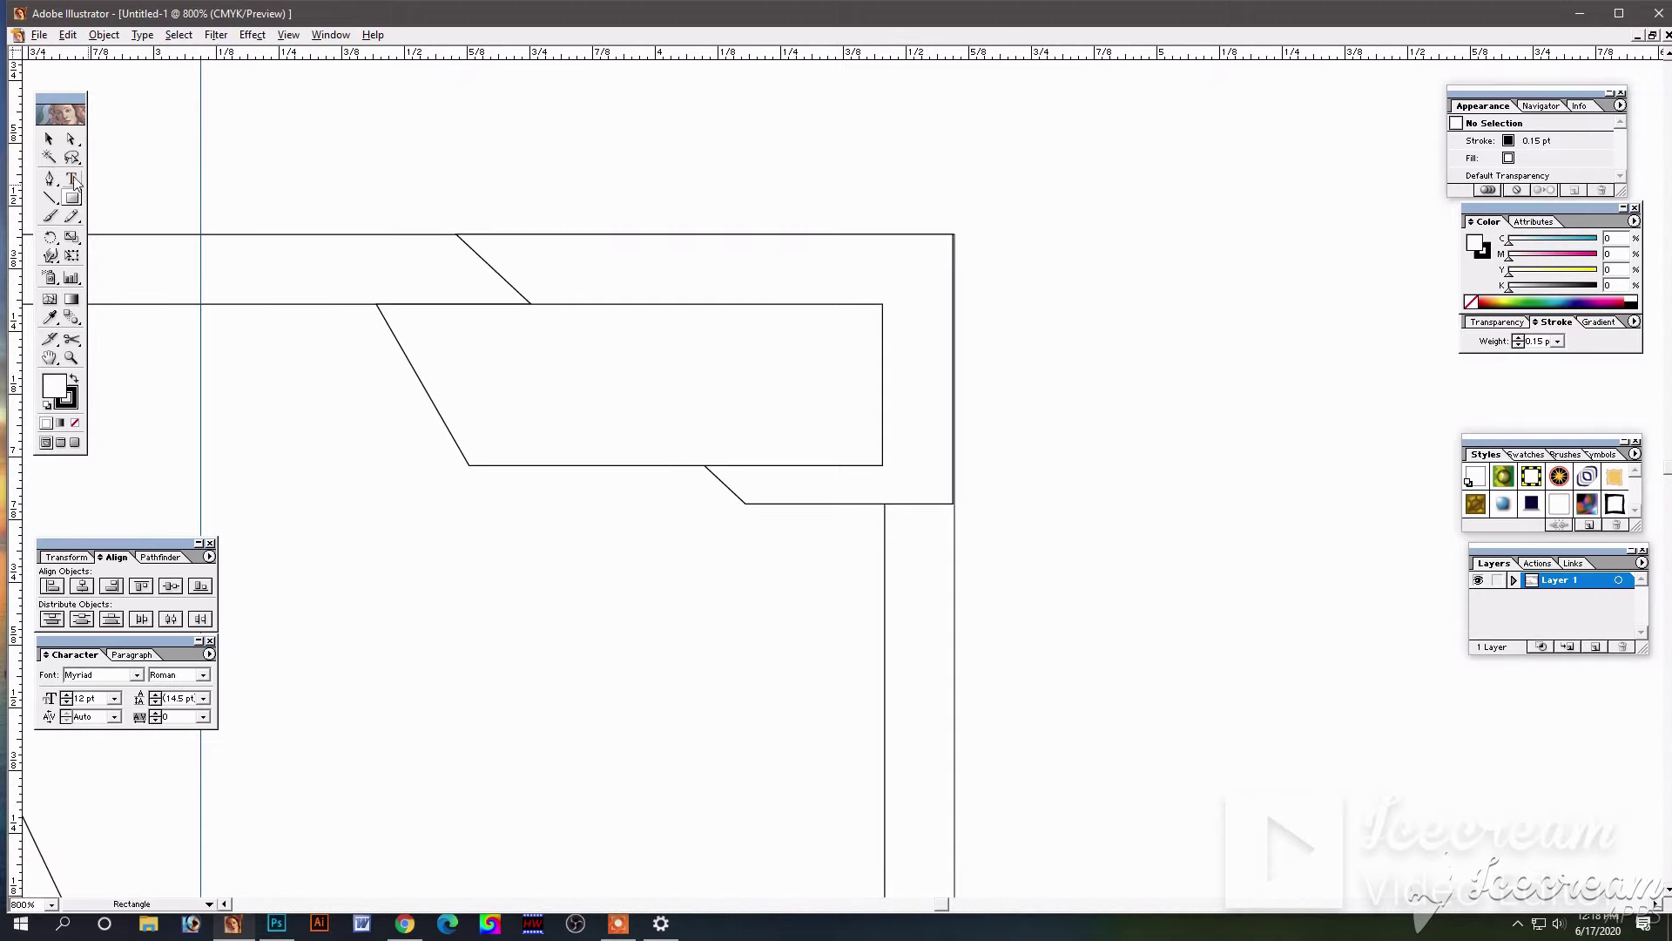
pyautogui.click(49, 138)
pyautogui.click(944, 503)
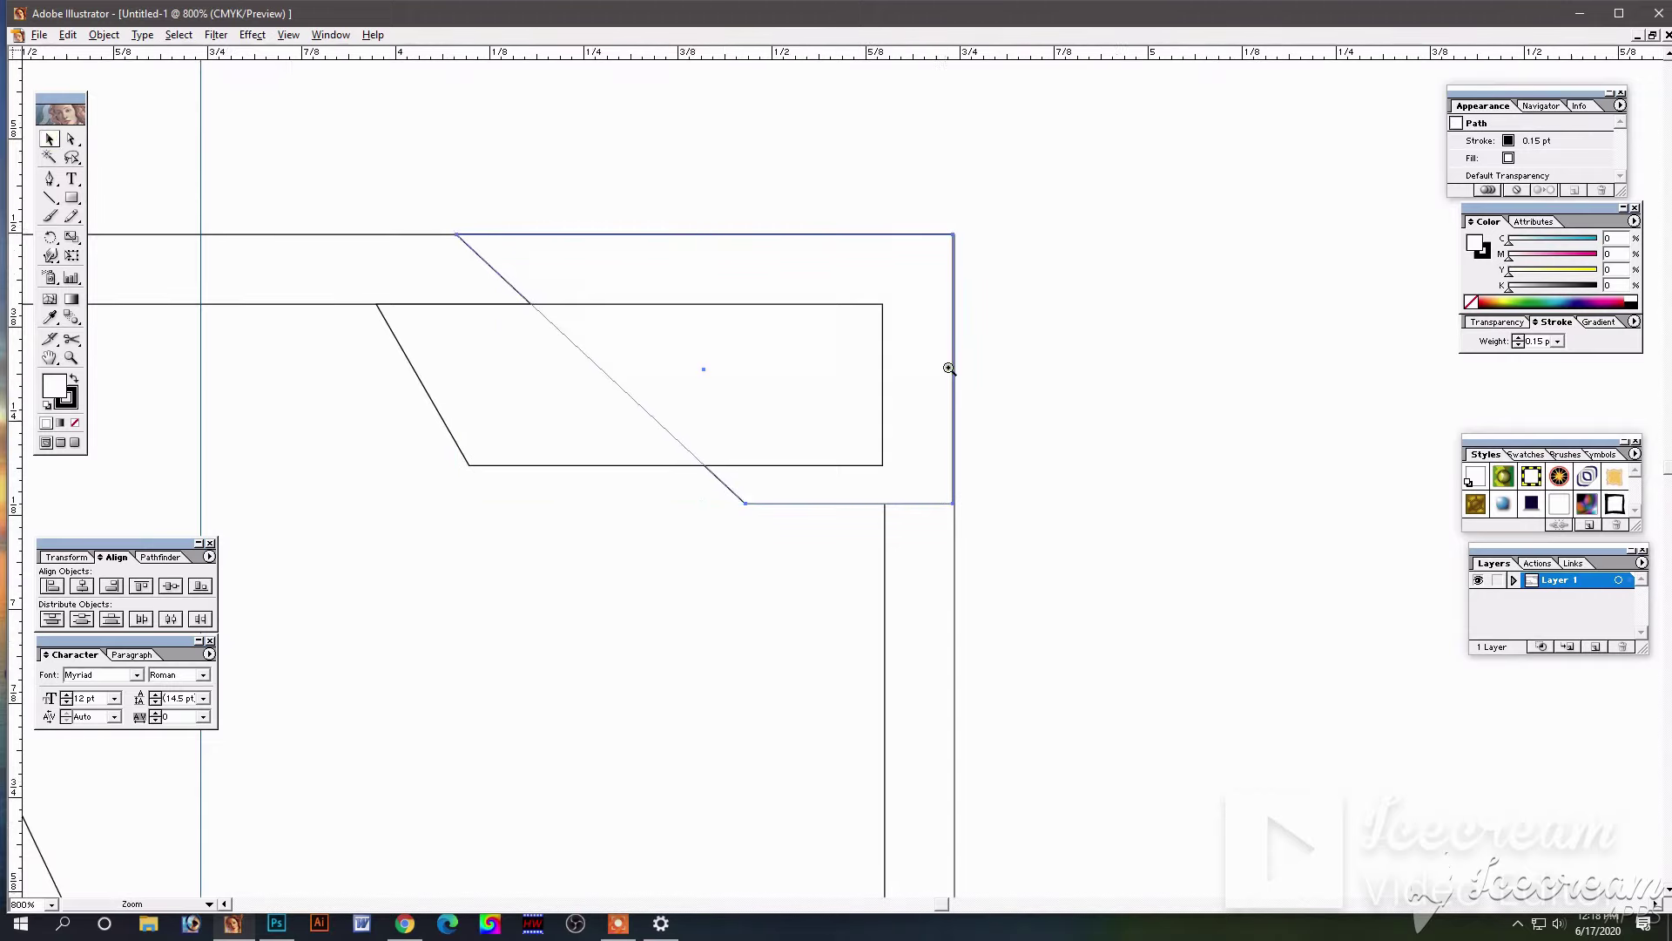
pyautogui.hotkey('ctrl', '+')
pyautogui.moveTo(842, 476); pyautogui.dragTo(843, 478)
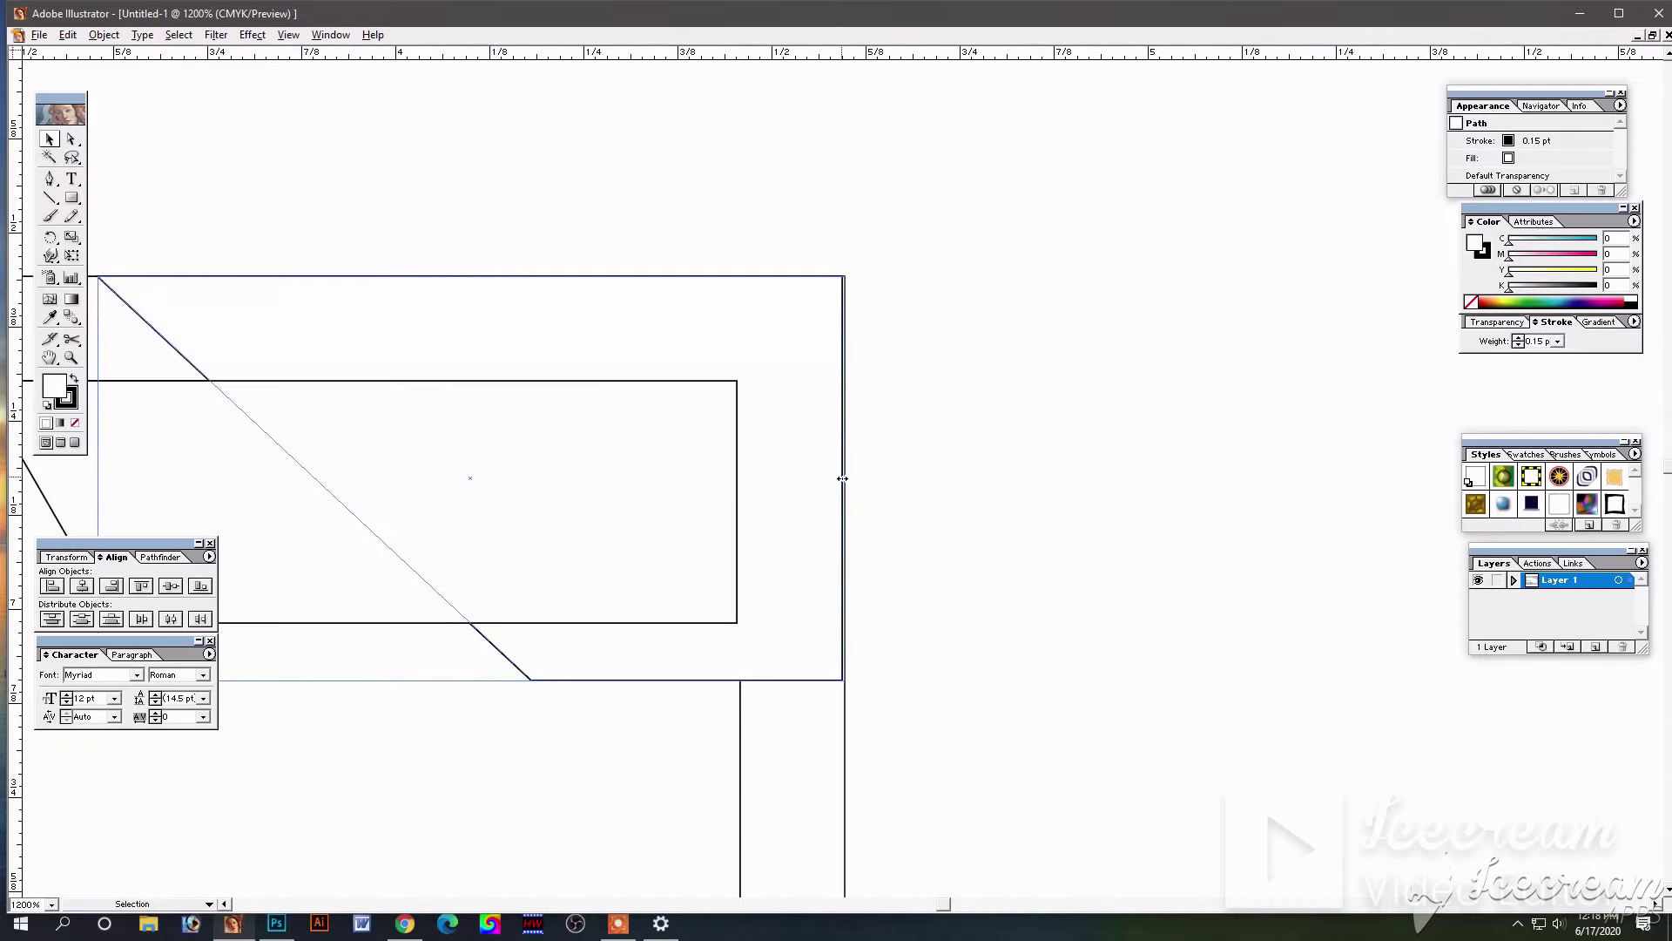
pyautogui.hotkey('ctrl', '-')
pyautogui.scroll(-3, 721, 511)
pyautogui.hscroll(-3, 698, 493)
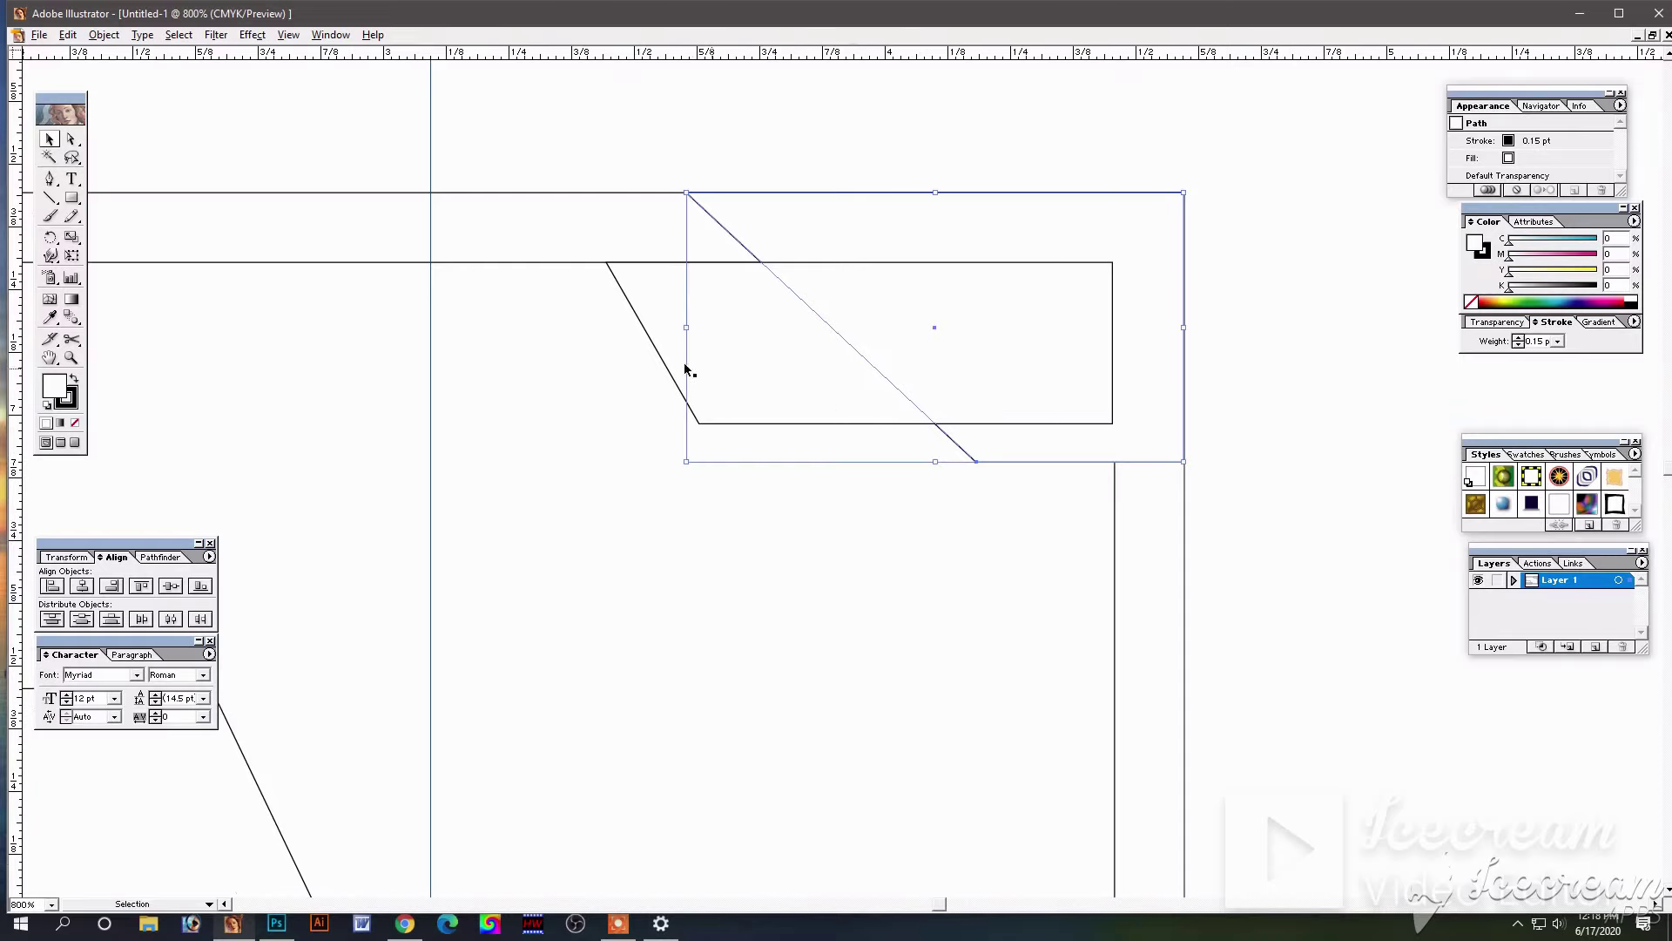
# Step: Select only the band's bottom-edge points and nudge them down one step
pyautogui.click(212, 145)
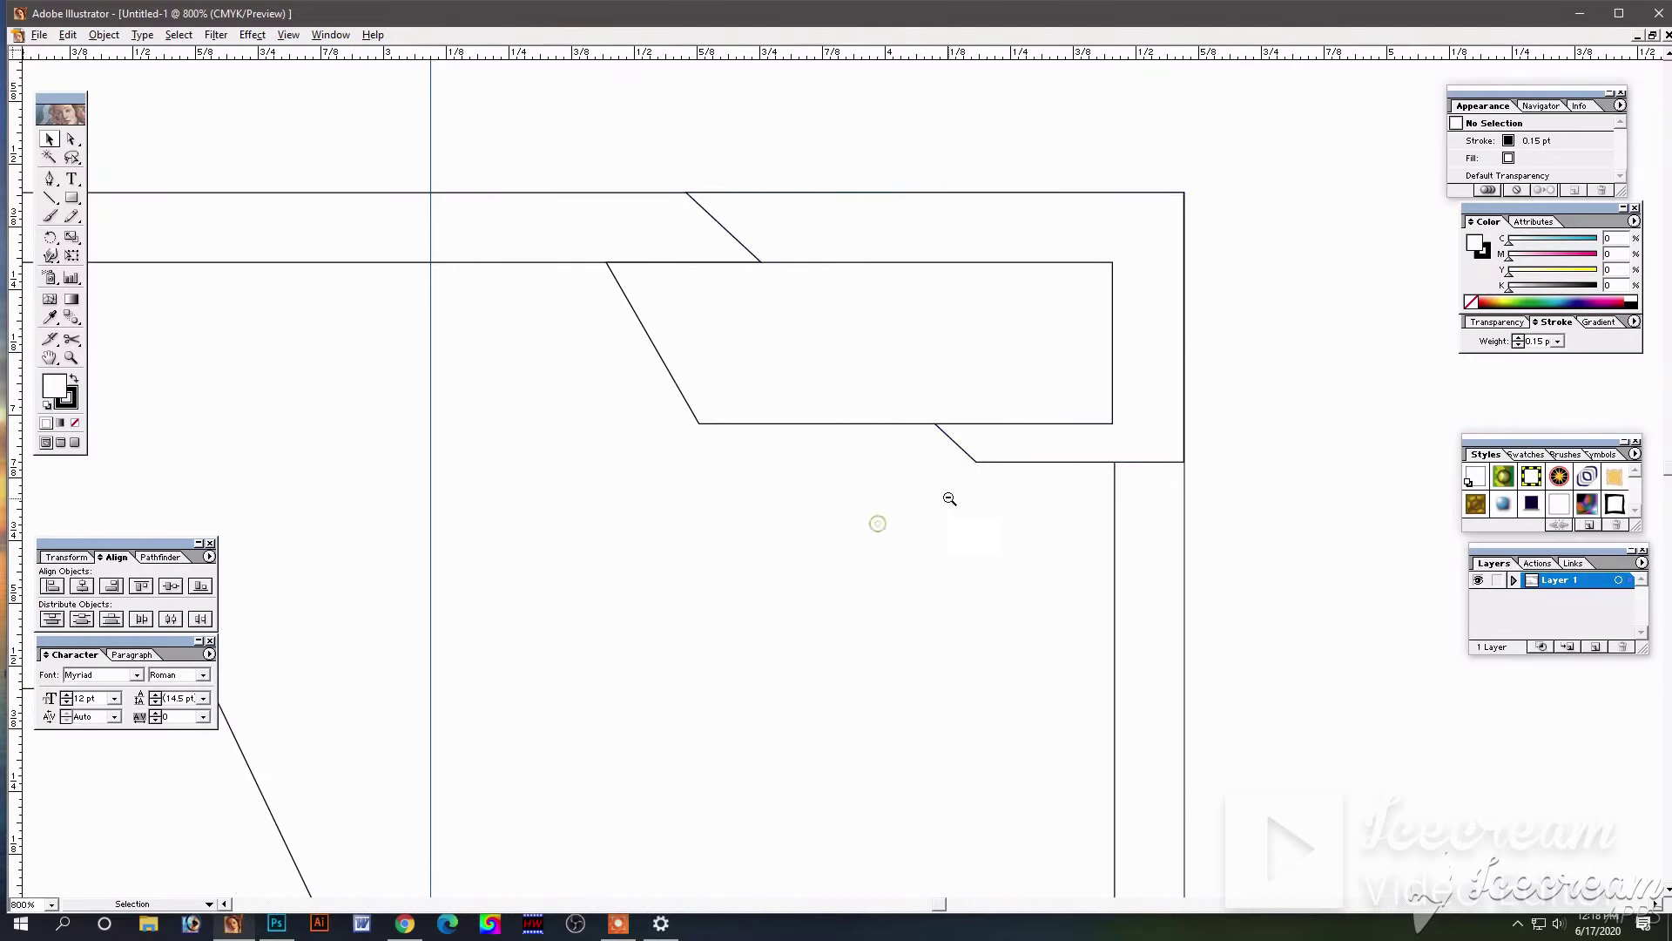
pyautogui.hotkey('ctrl', '-')
pyautogui.moveTo(714, 557)
pyautogui.mouseDown()
pyautogui.moveTo(958, 528)
pyautogui.moveTo(938, 592)
pyautogui.mouseUp()
pyautogui.click(1181, 491)
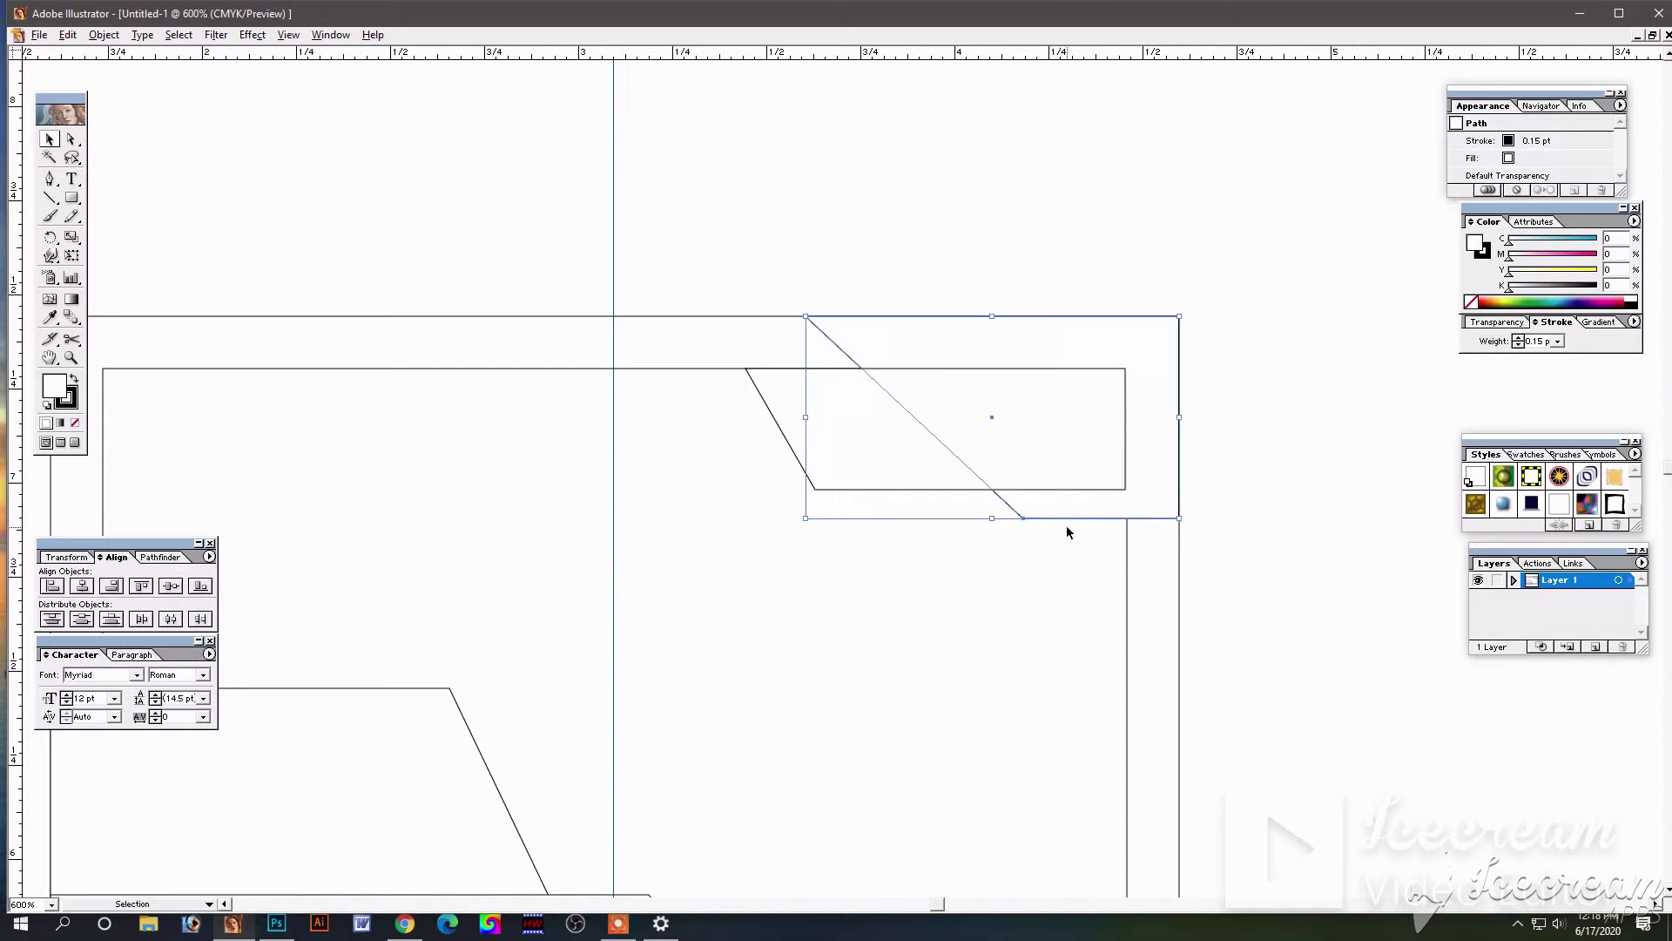
pyautogui.click(72, 139)
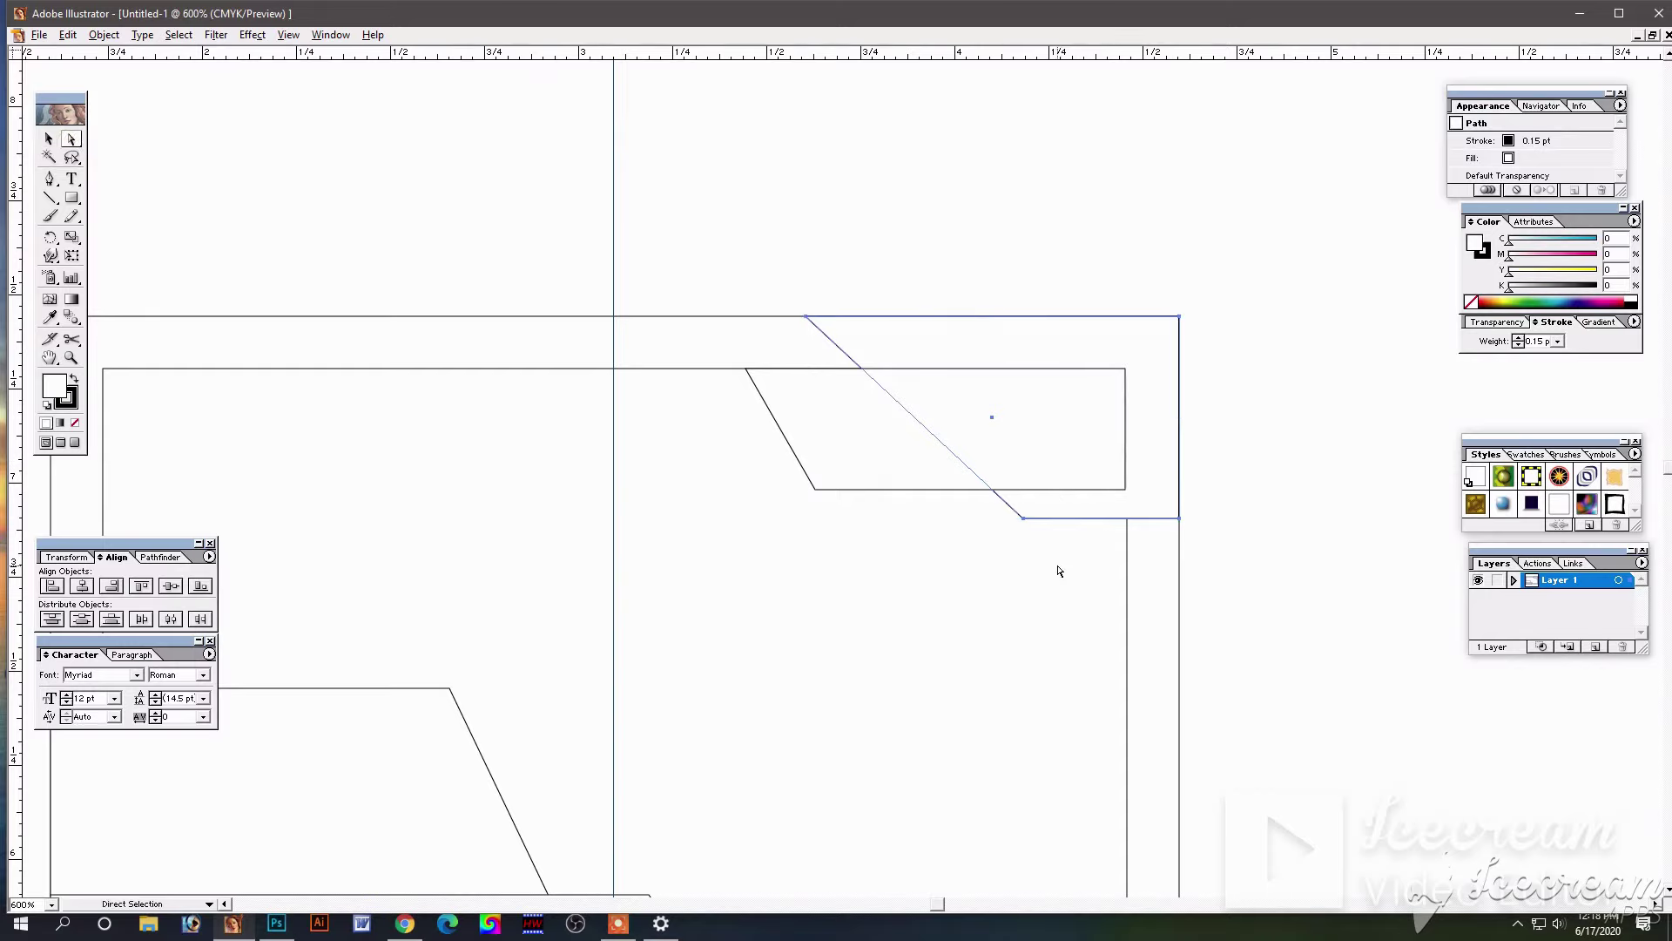
pyautogui.moveTo(1066, 581)
pyautogui.mouseDown()
pyautogui.moveTo(1080, 509)
pyautogui.moveTo(1089, 523)
pyautogui.mouseUp()
pyautogui.press('Down')
pyautogui.press('Down')
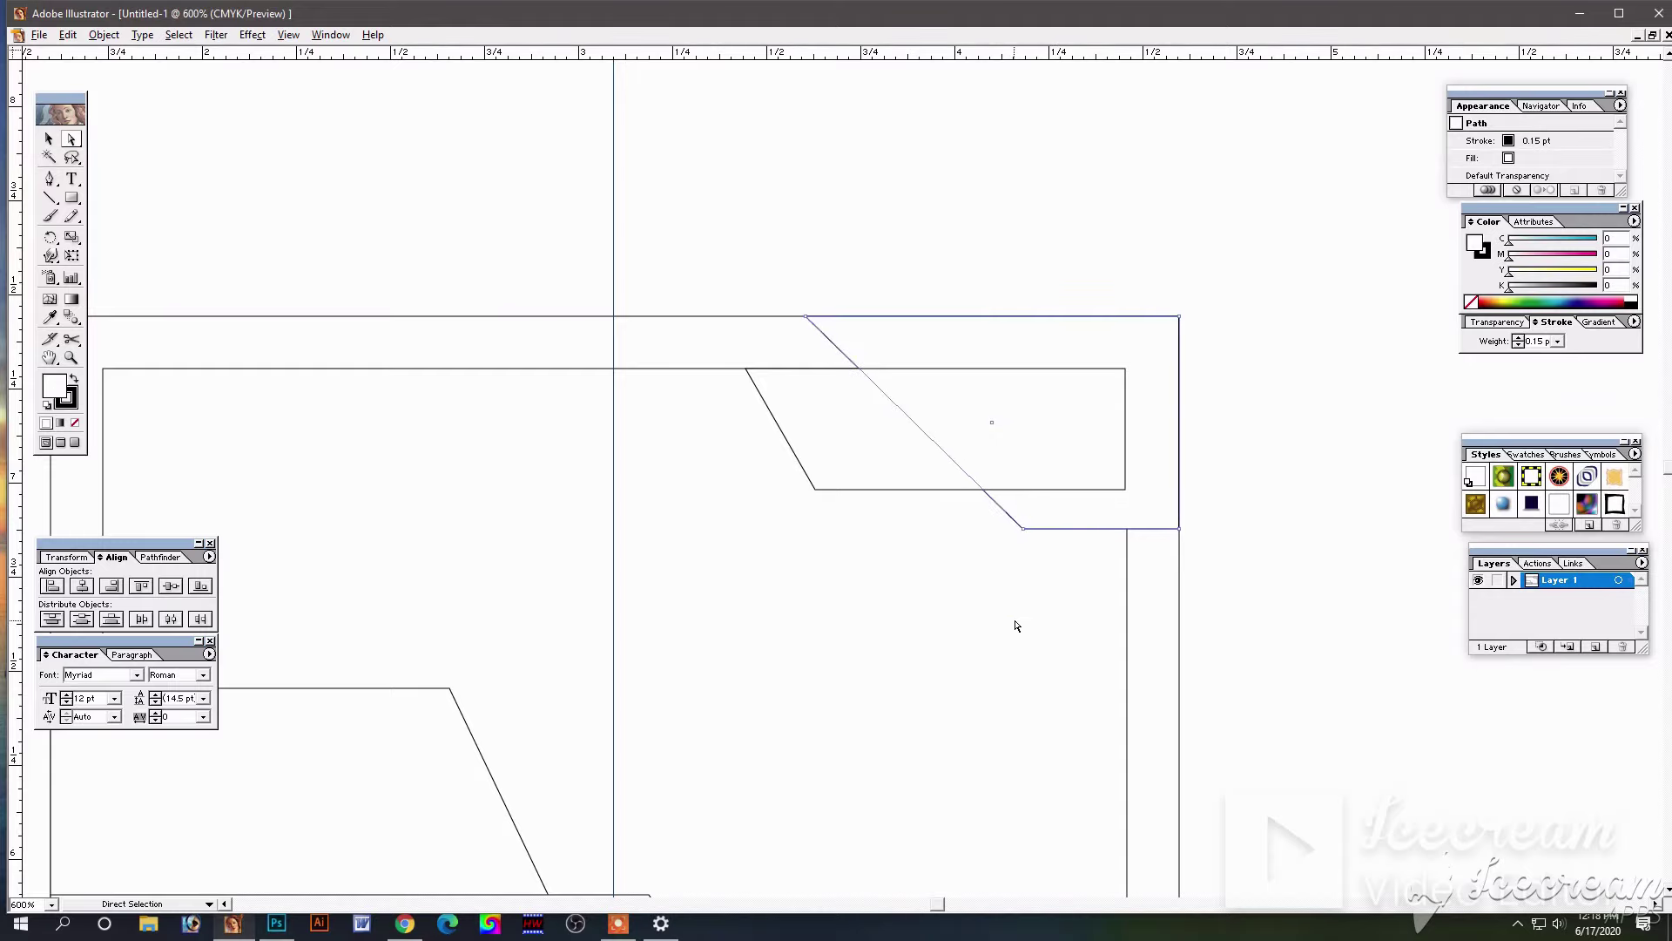
# Step: Lower the band's bottom edge two more steps so it sits well below the parallelogram
pyautogui.click(1077, 596)
pyautogui.click(1074, 523)
pyautogui.click(1076, 580)
pyautogui.click(1066, 521)
pyautogui.press('Down')
pyautogui.press('Down')
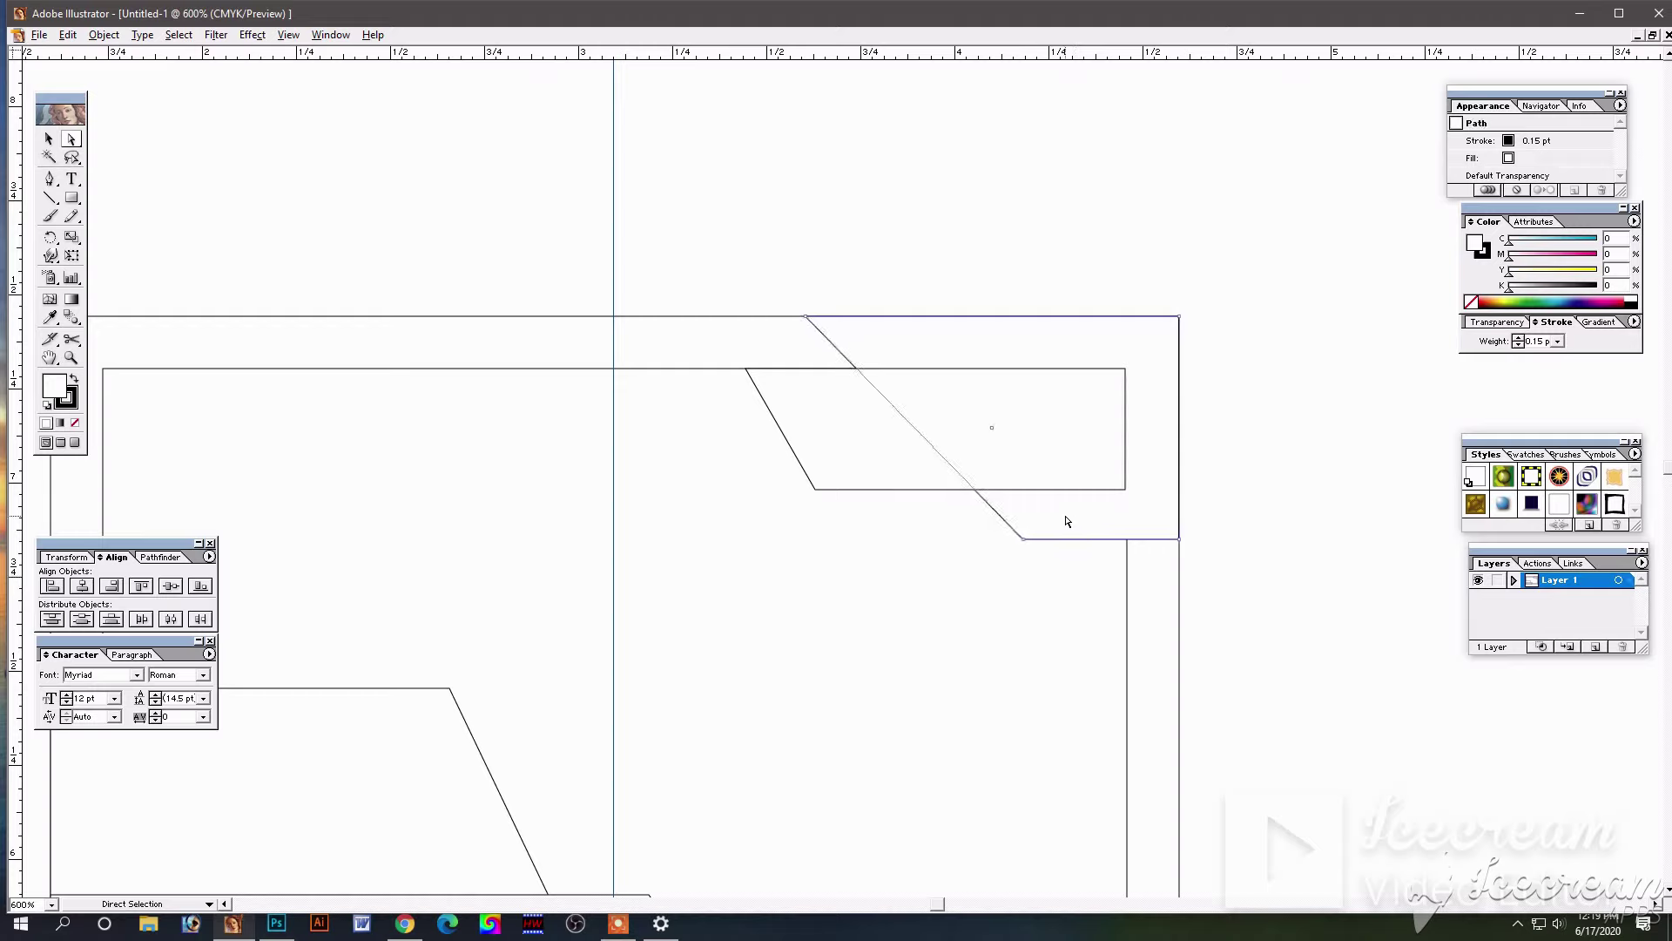
pyautogui.press('Down')
pyautogui.click(1052, 613)
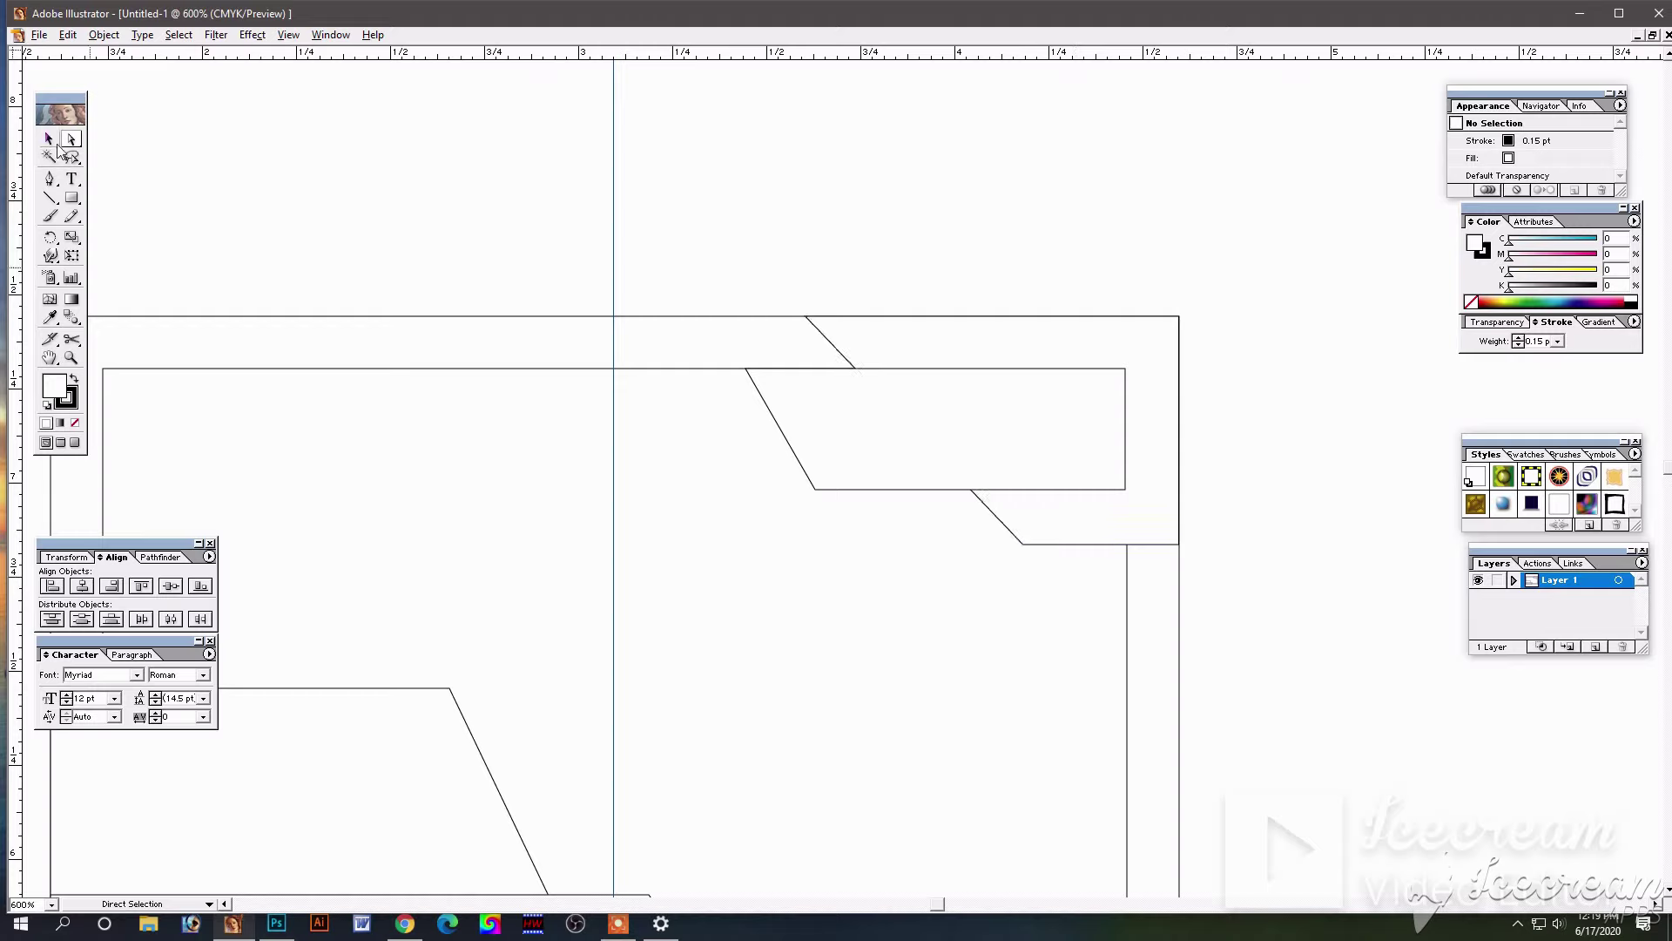
pyautogui.click(59, 114)
pyautogui.press('Escape')
pyautogui.click(72, 197)
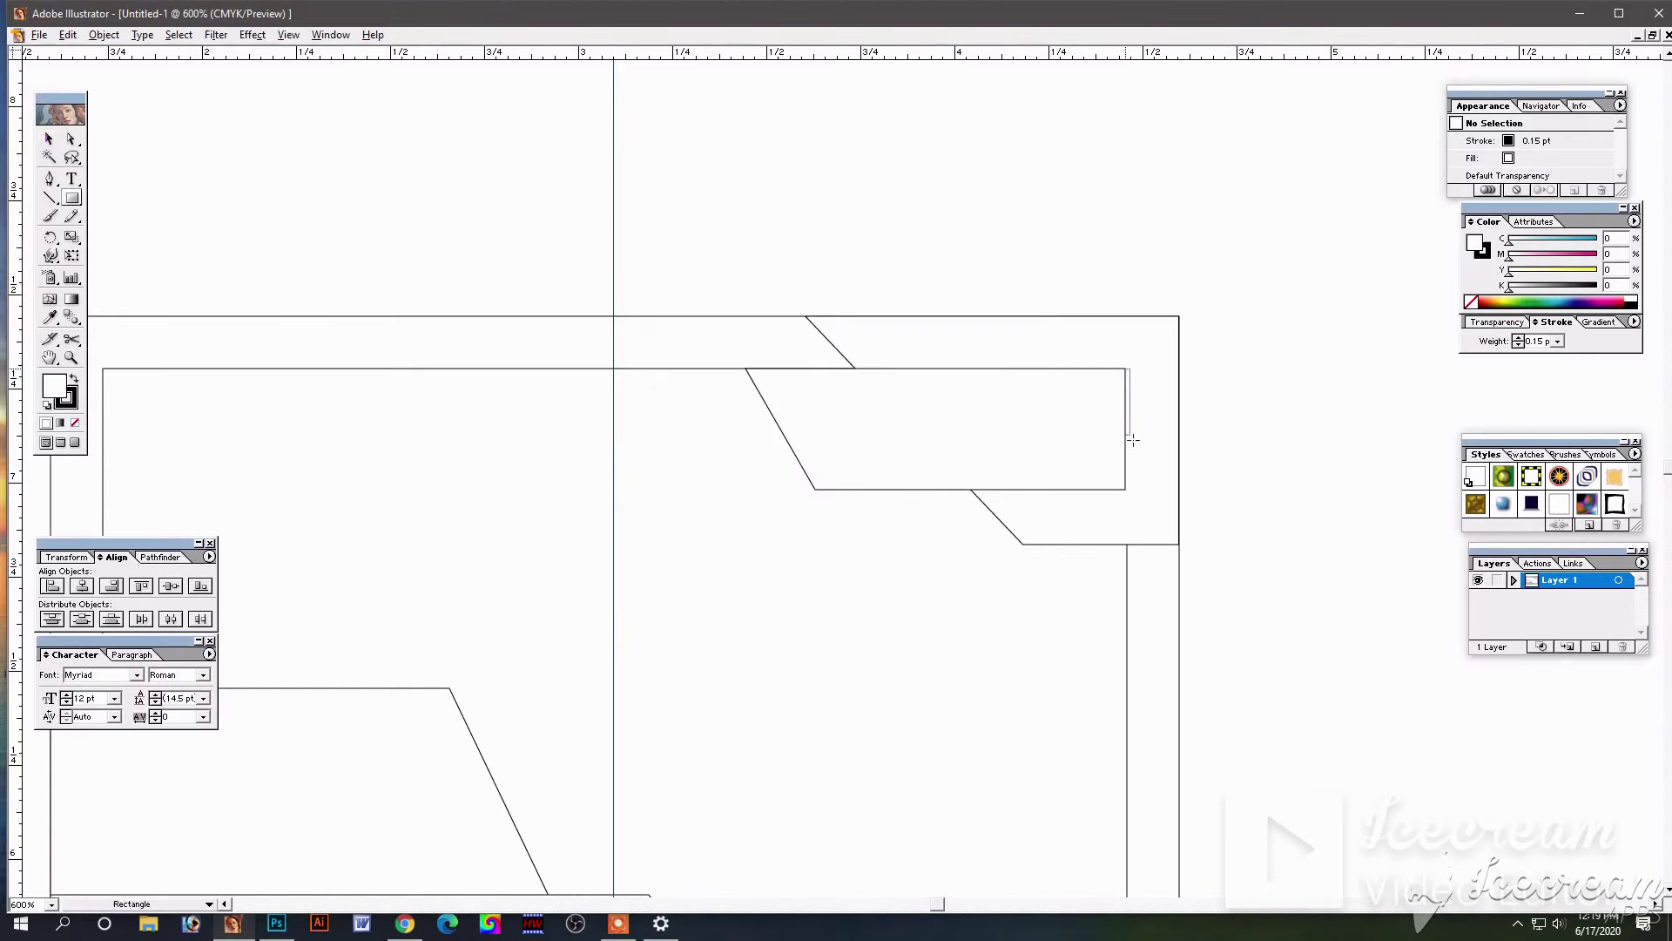
# Step: Draw a narrow rectangle right of the parallelogram and stretch its right edge flush to the band's edge
pyautogui.moveTo(1133, 440); pyautogui.dragTo(1177, 489)
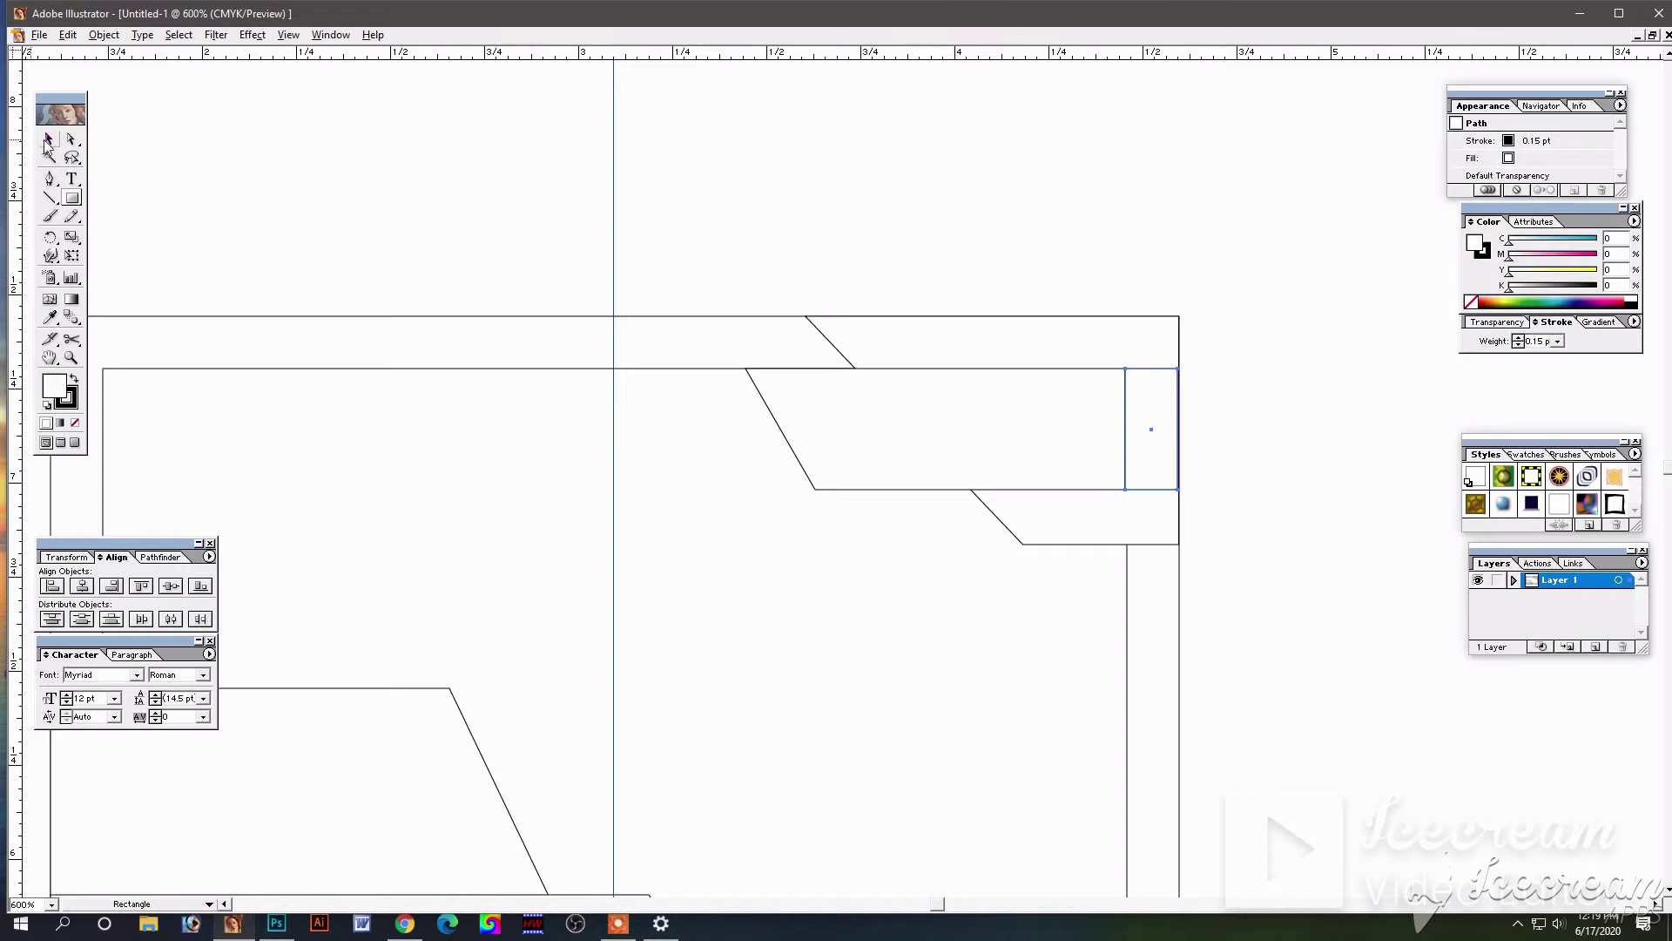
pyautogui.click(49, 139)
pyautogui.keyDown('ctrl'); pyautogui.keyDown('space'); pyautogui.click(1120, 440); pyautogui.keyUp('space'); pyautogui.keyUp('ctrl')
pyautogui.keyDown('ctrl'); pyautogui.keyDown('space'); pyautogui.click(542, 516); pyautogui.keyUp('space'); pyautogui.keyUp('ctrl')
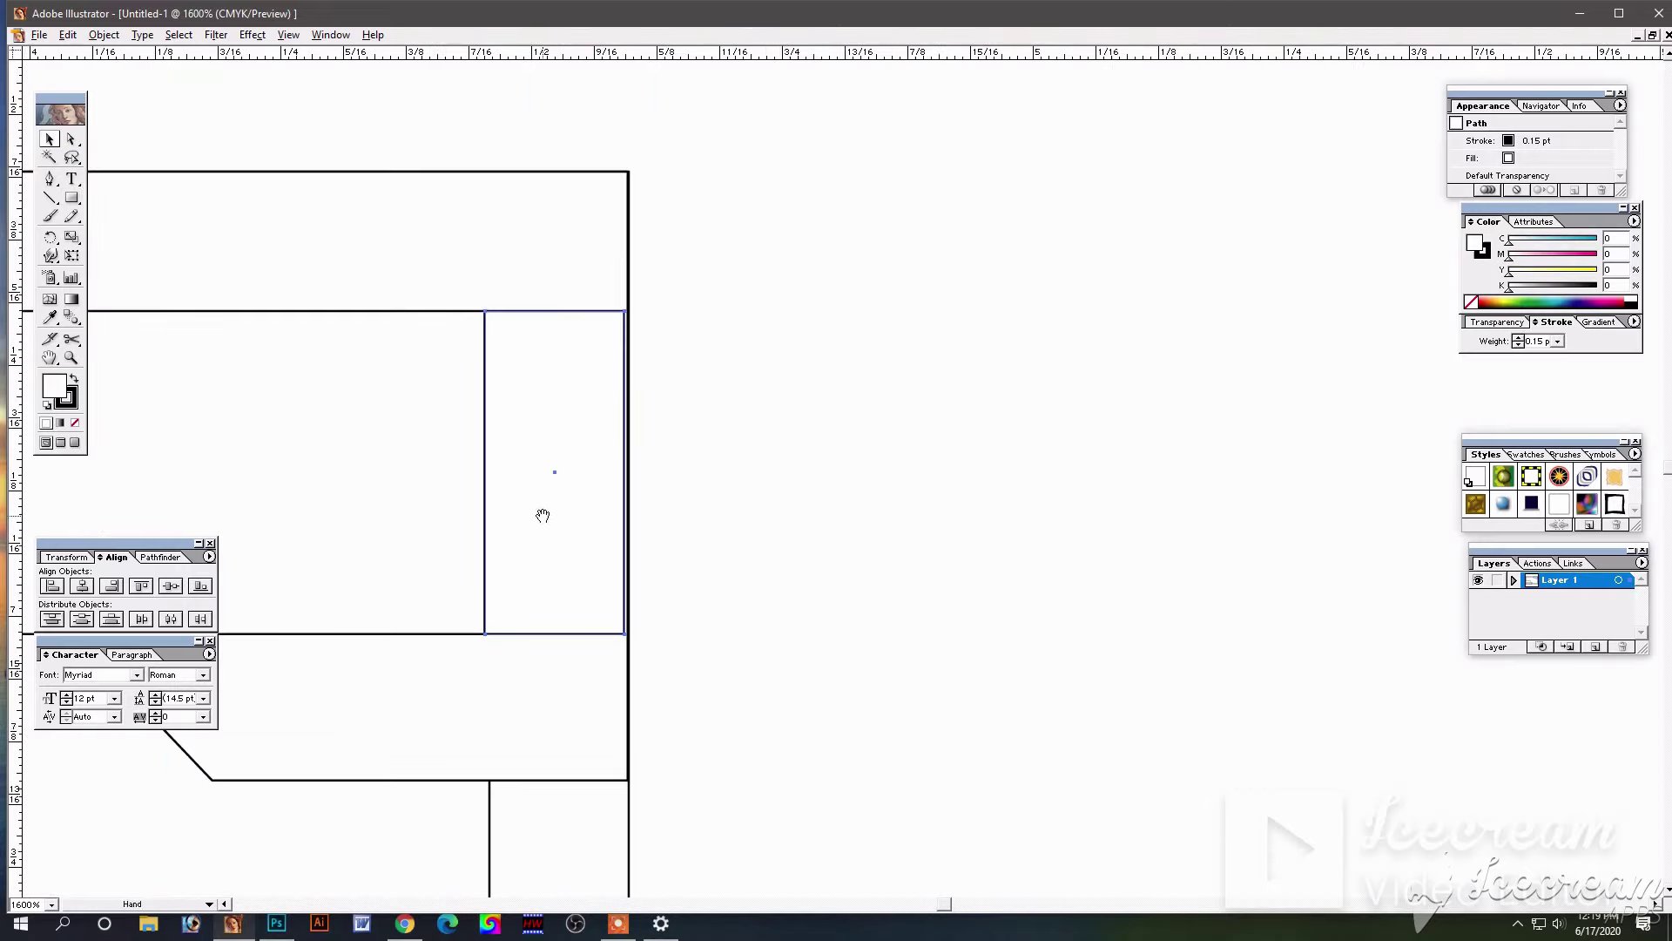
pyautogui.moveTo(542, 515); pyautogui.dragTo(941, 459)
pyautogui.keyDown('ctrl'); pyautogui.keyDown('space'); pyautogui.click(940, 459); pyautogui.keyUp('space'); pyautogui.keyUp('ctrl')
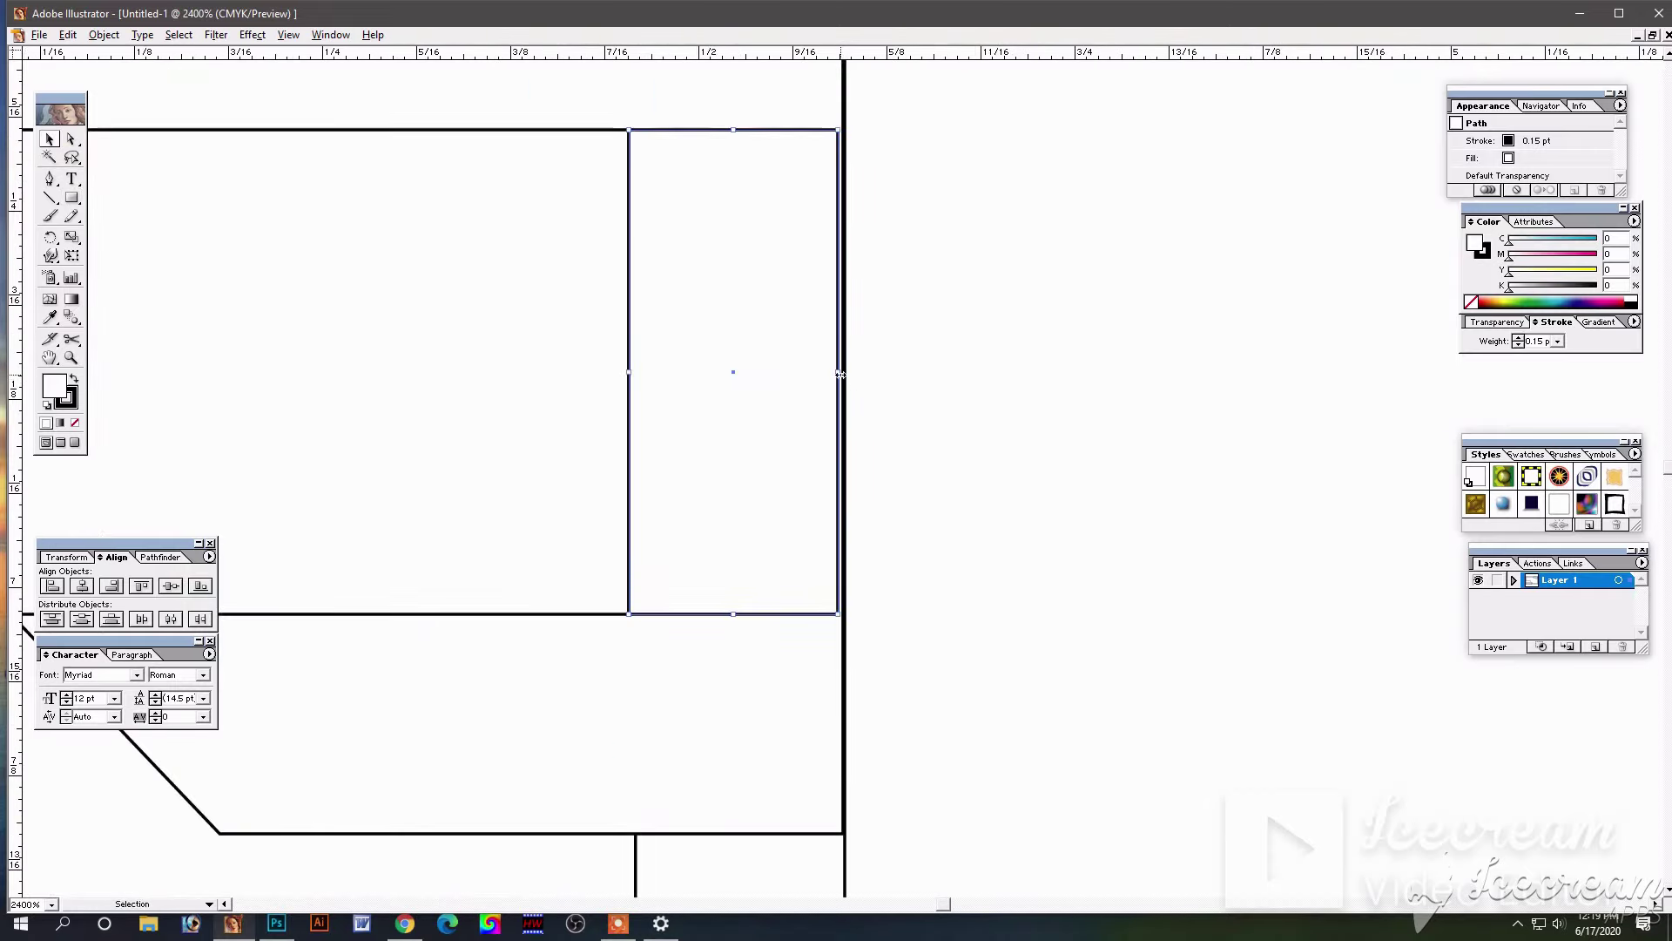
pyautogui.moveTo(840, 374); pyautogui.dragTo(842, 375)
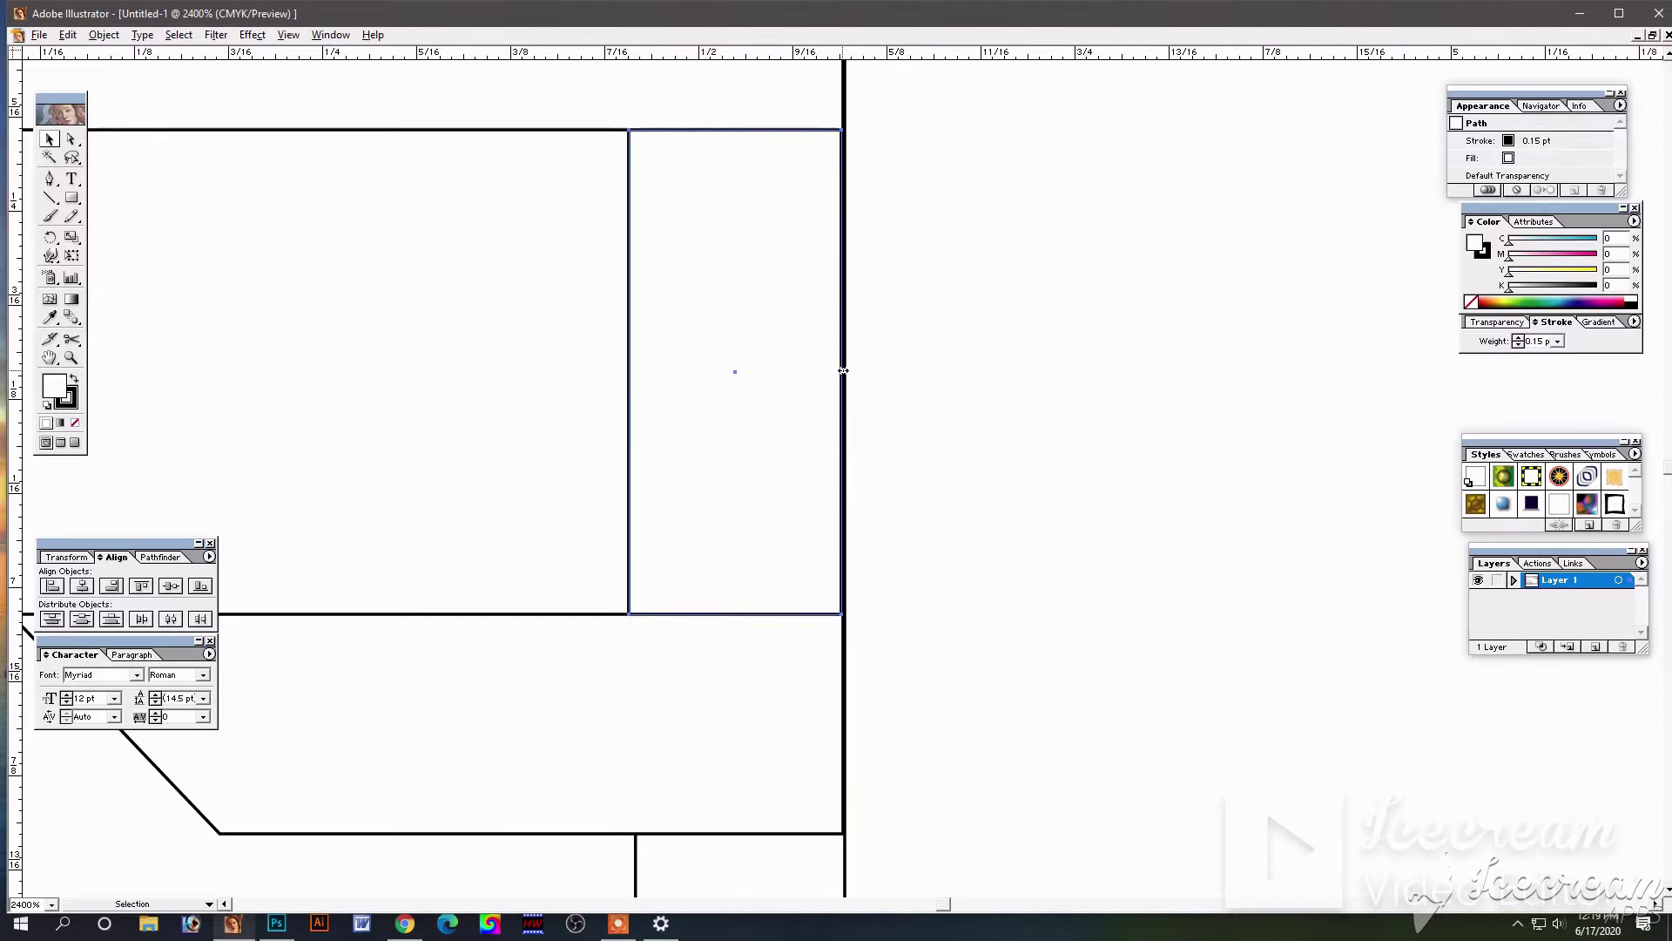
pyautogui.keyDown('ctrl'); pyautogui.keyDown('alt'); pyautogui.click(766, 437); pyautogui.keyUp('alt'); pyautogui.keyUp('ctrl')
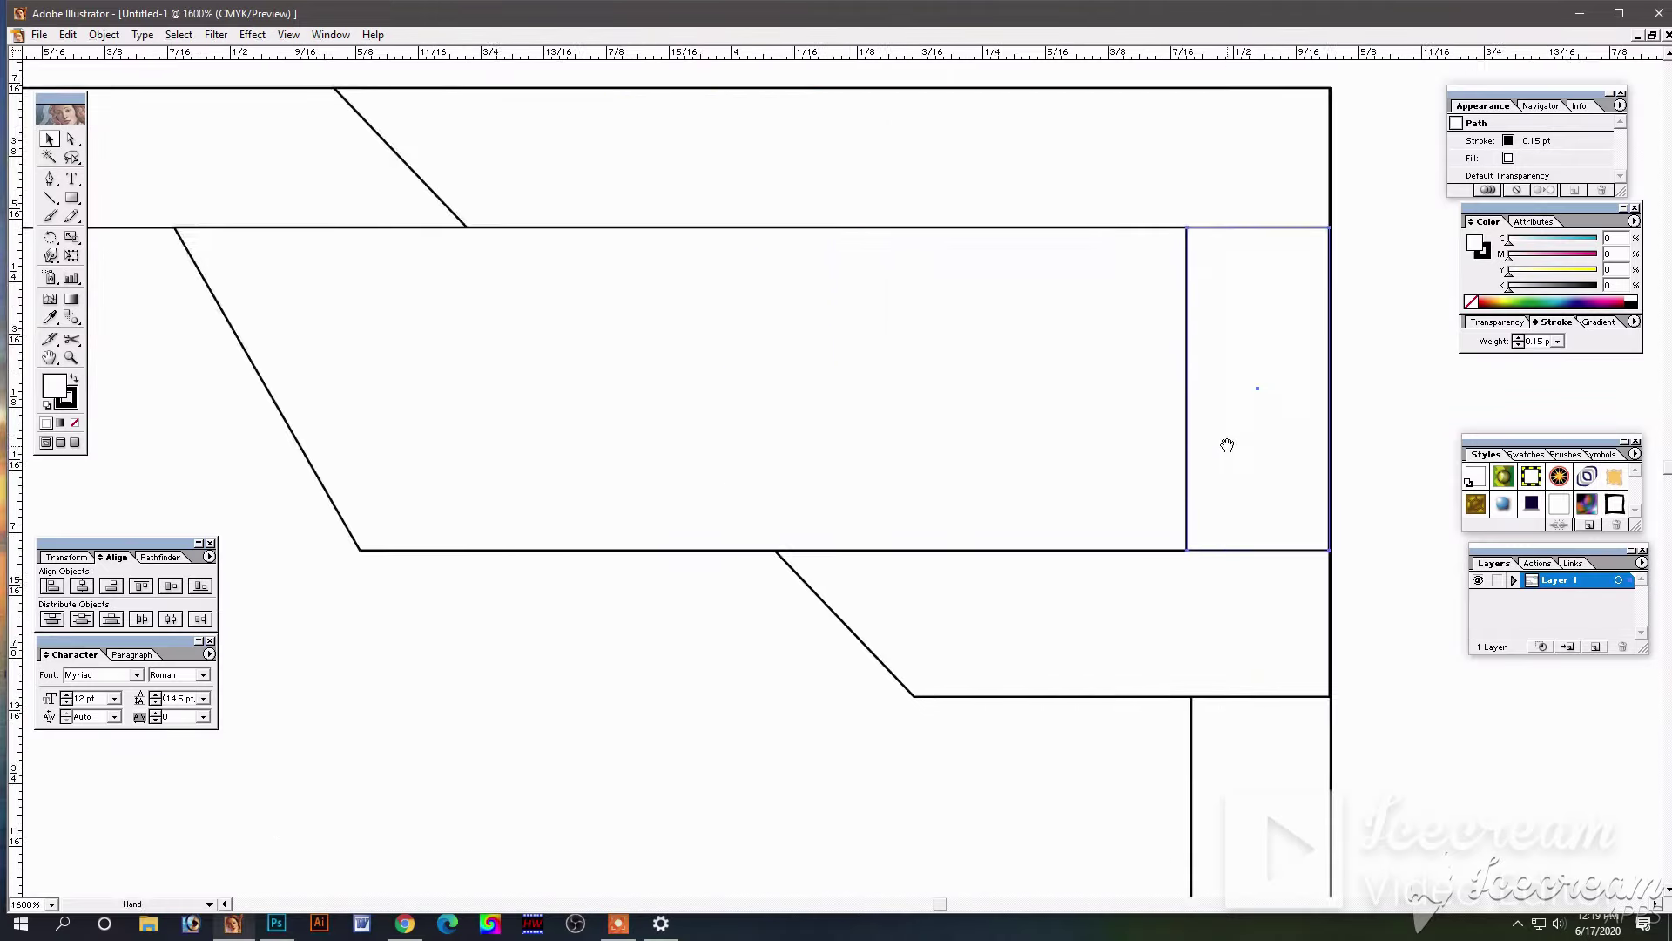
# Step: Give the narrow rectangle no stroke and a dark teal fill of C 100, K 40
pyautogui.click(1483, 255)
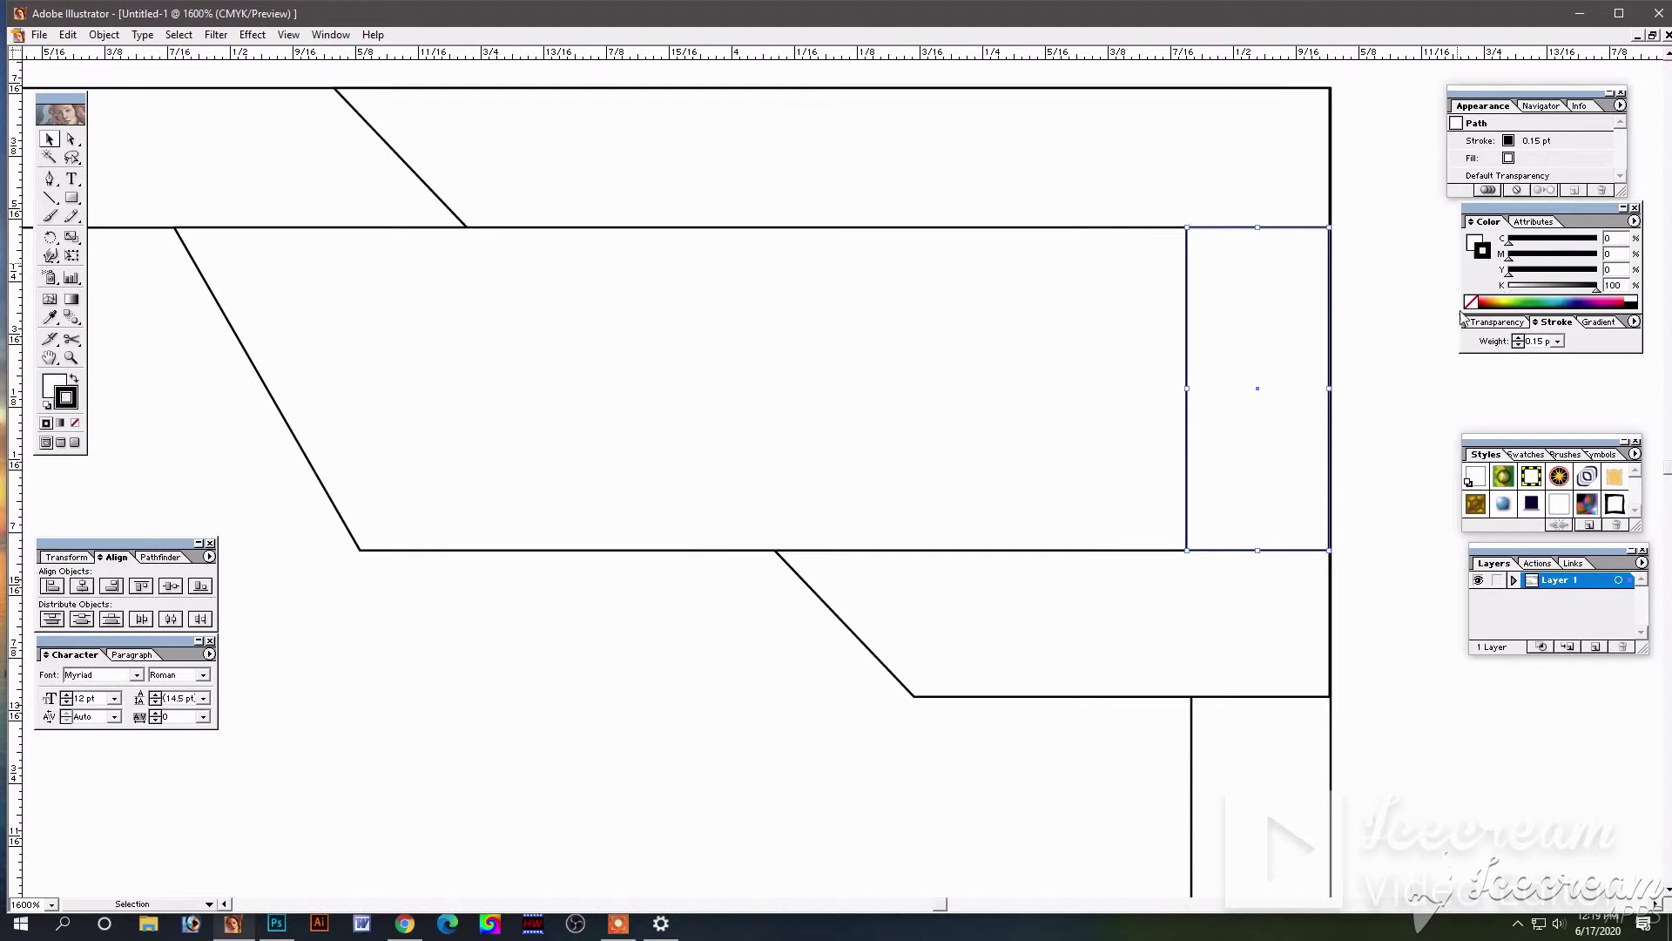
pyautogui.click(1470, 302)
pyautogui.click(1478, 244)
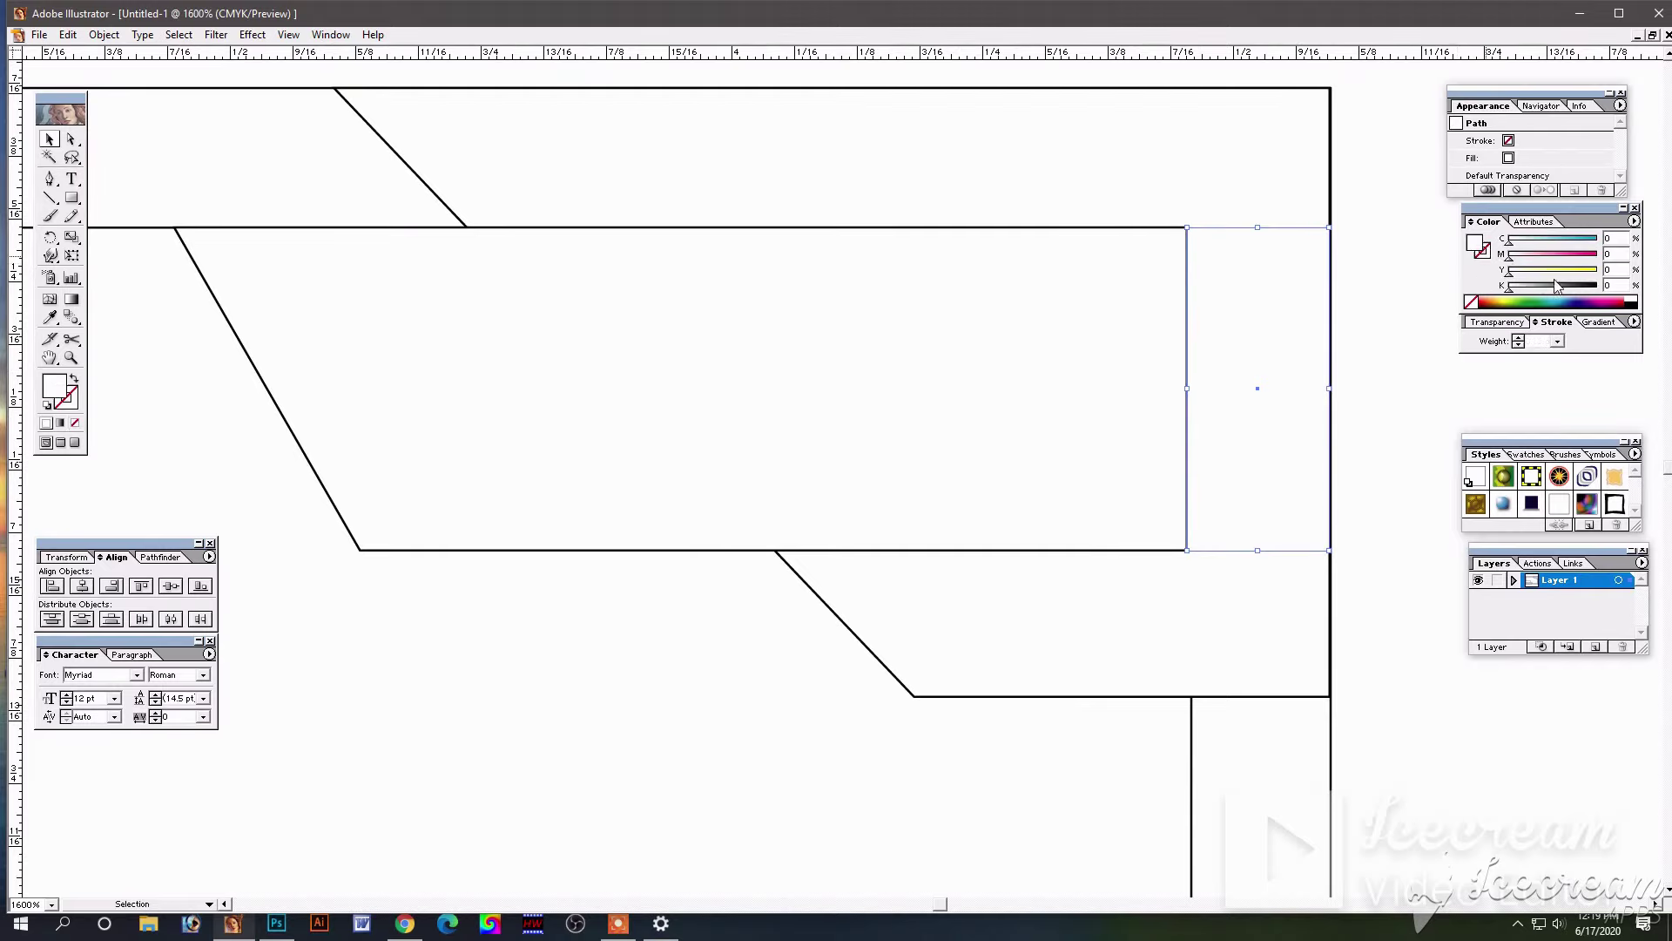
pyautogui.moveTo(1579, 243); pyautogui.dragTo(1648, 241)
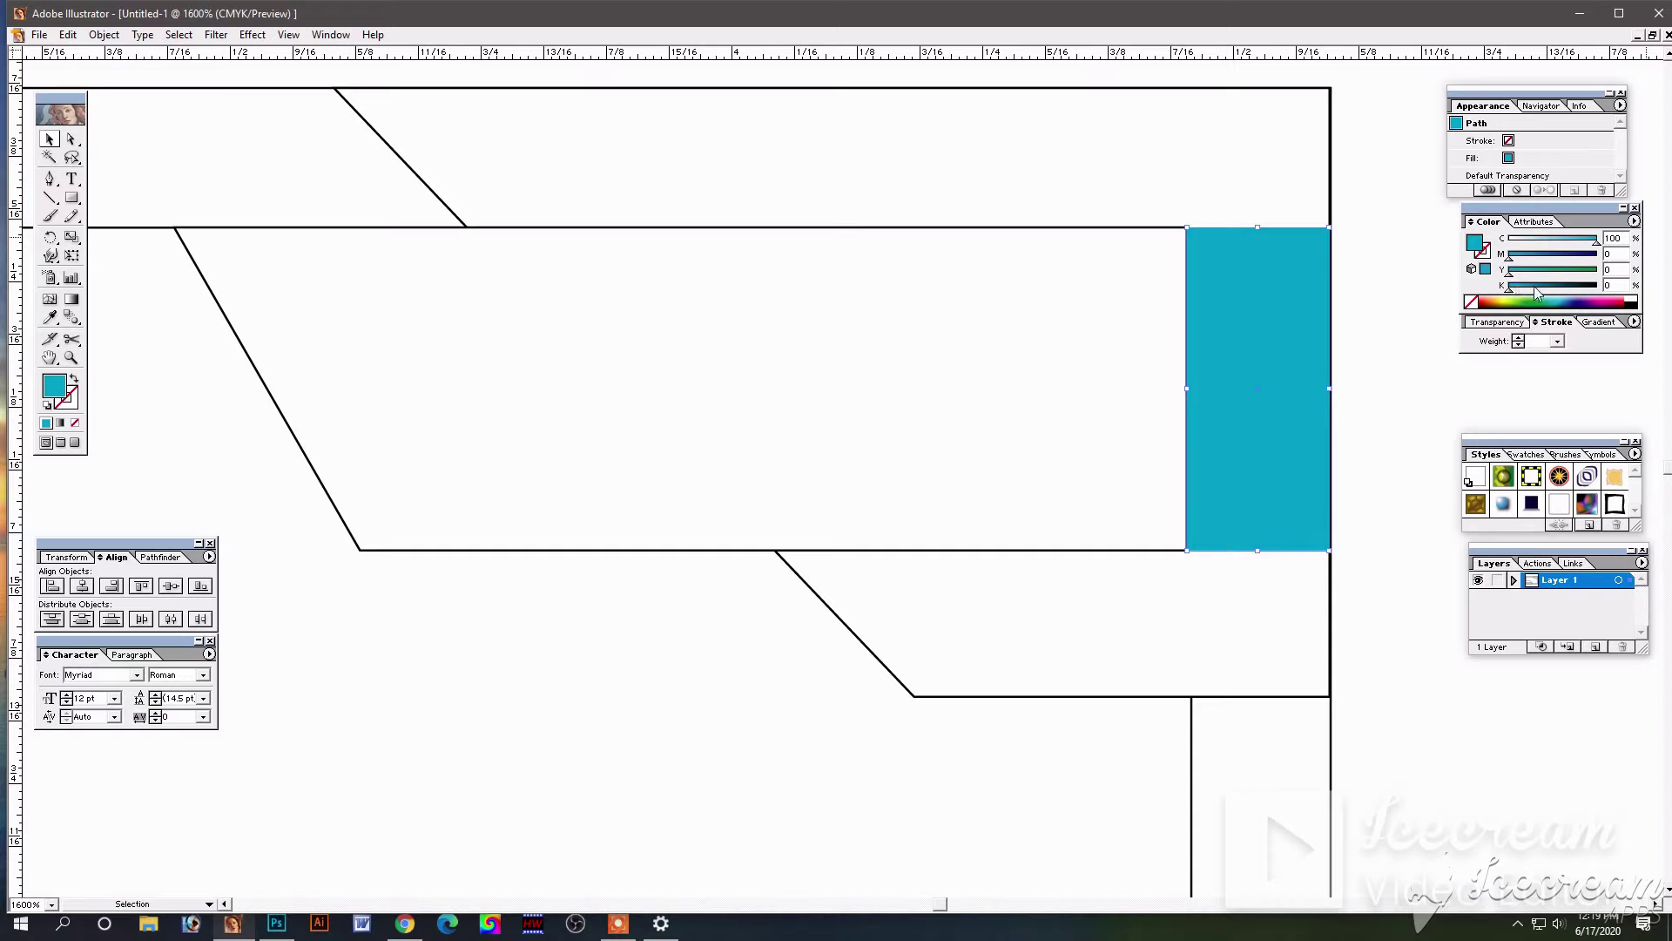
pyautogui.moveTo(1537, 289); pyautogui.dragTo(1543, 287)
pyautogui.click(644, 663)
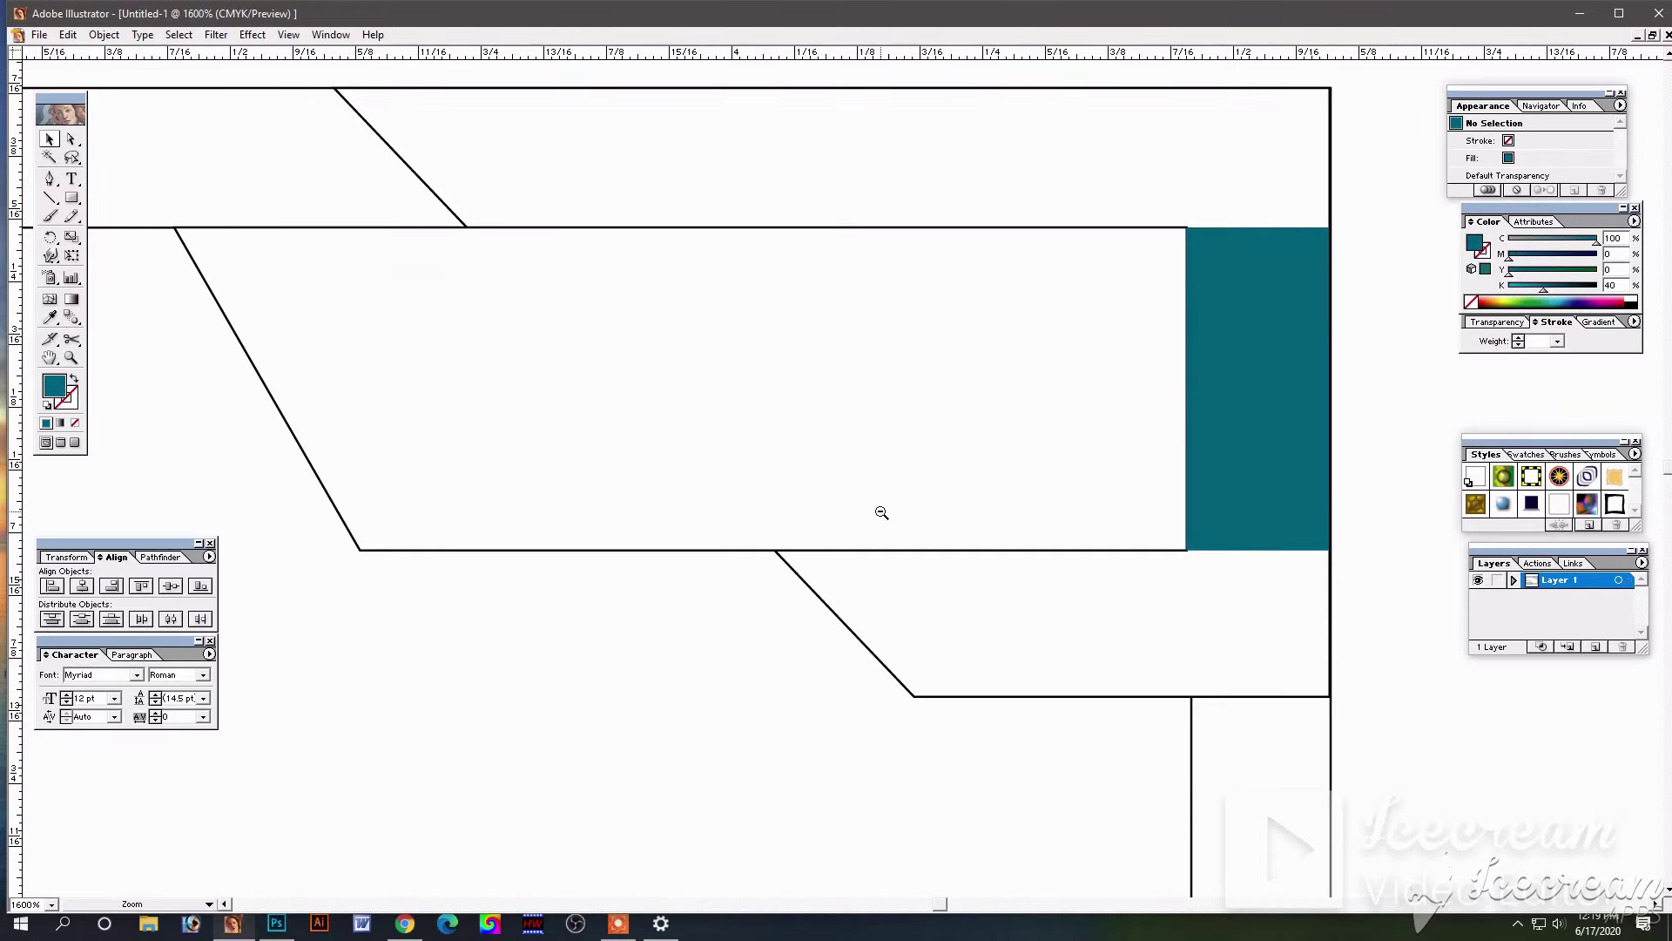
pyautogui.hotkey('ctrl', '-')
pyautogui.hotkey('ctrl', '-')
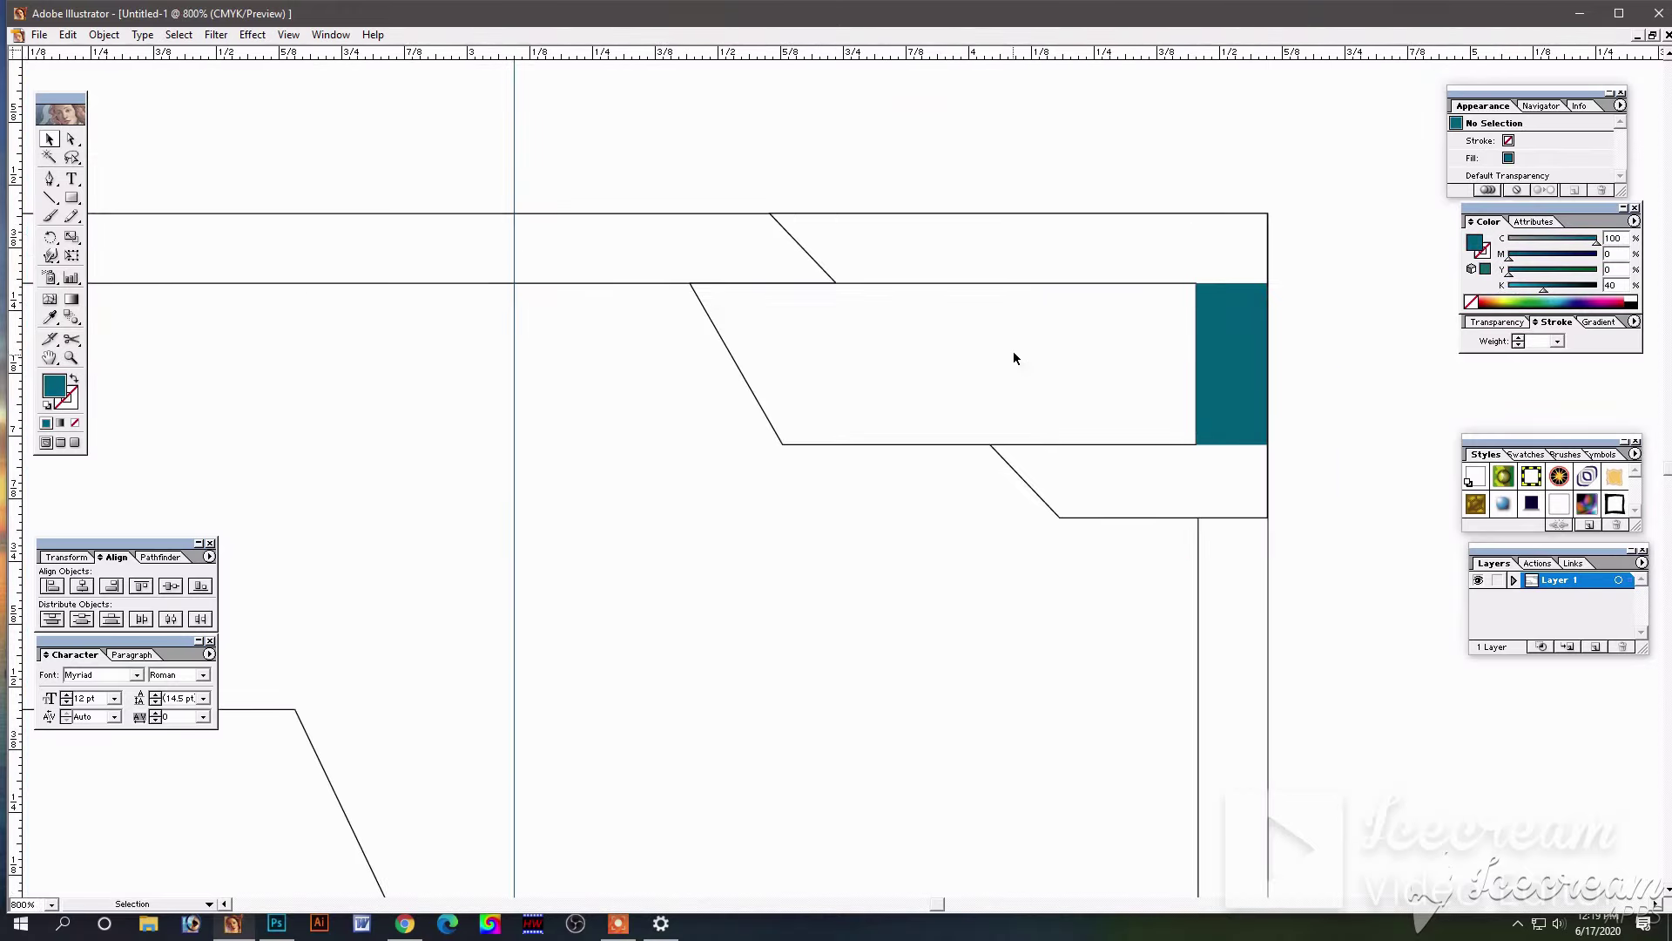
pyautogui.click(1014, 357)
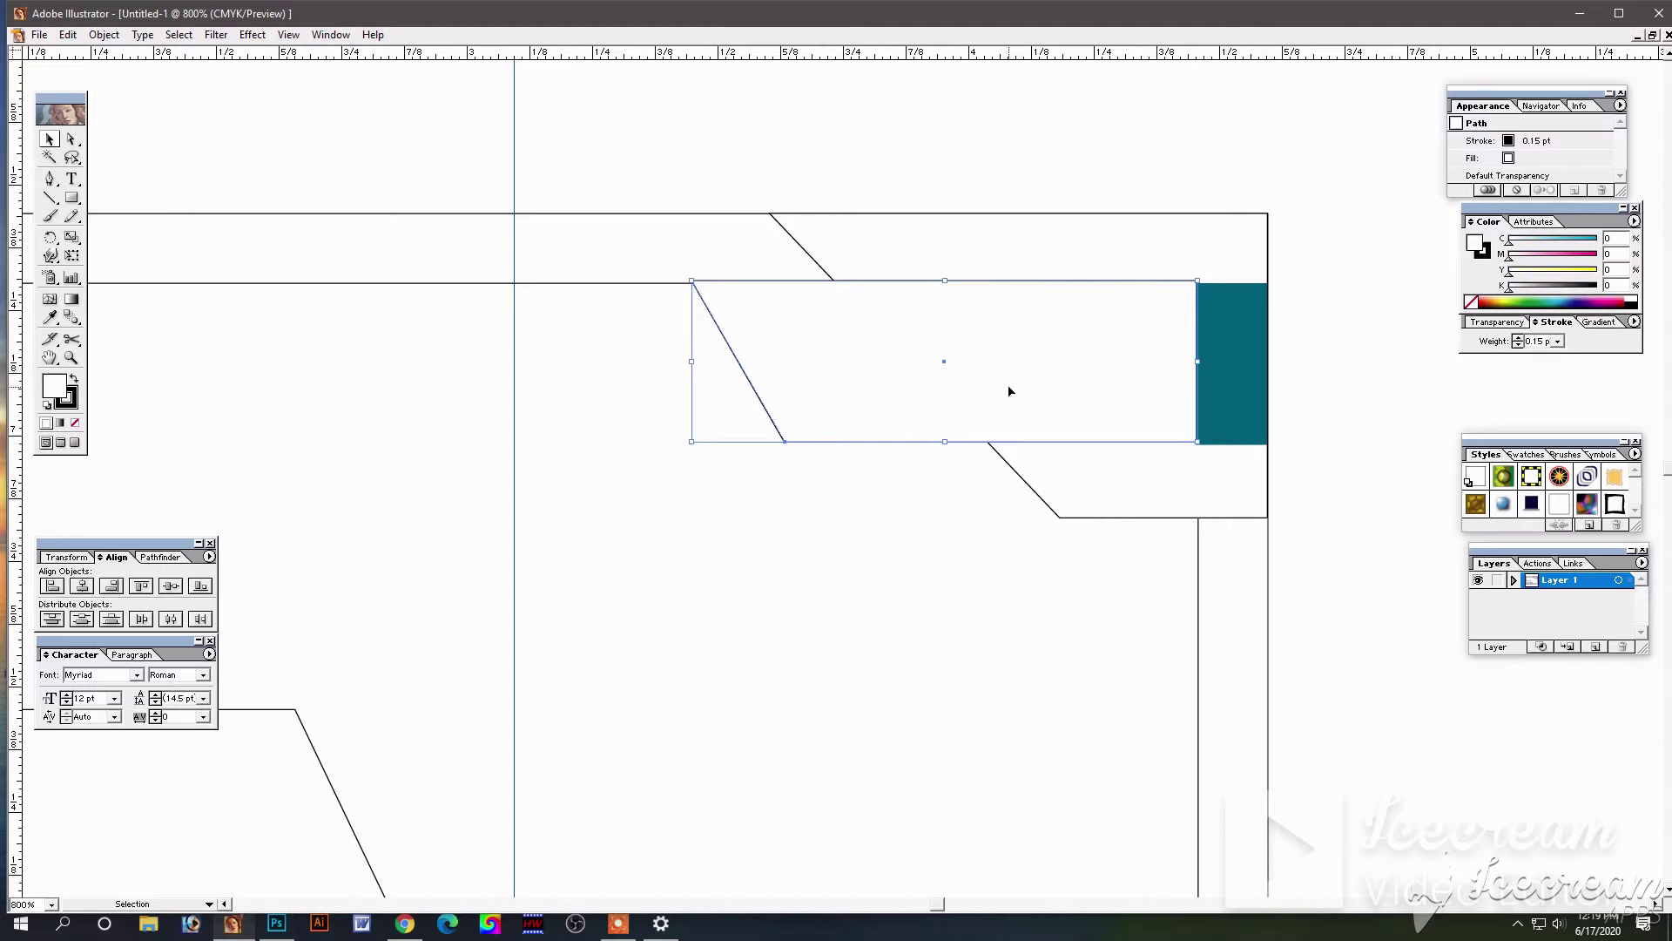
# Step: Fill the outer Z-shaped band with light blue (33% cyan)
pyautogui.click(865, 676)
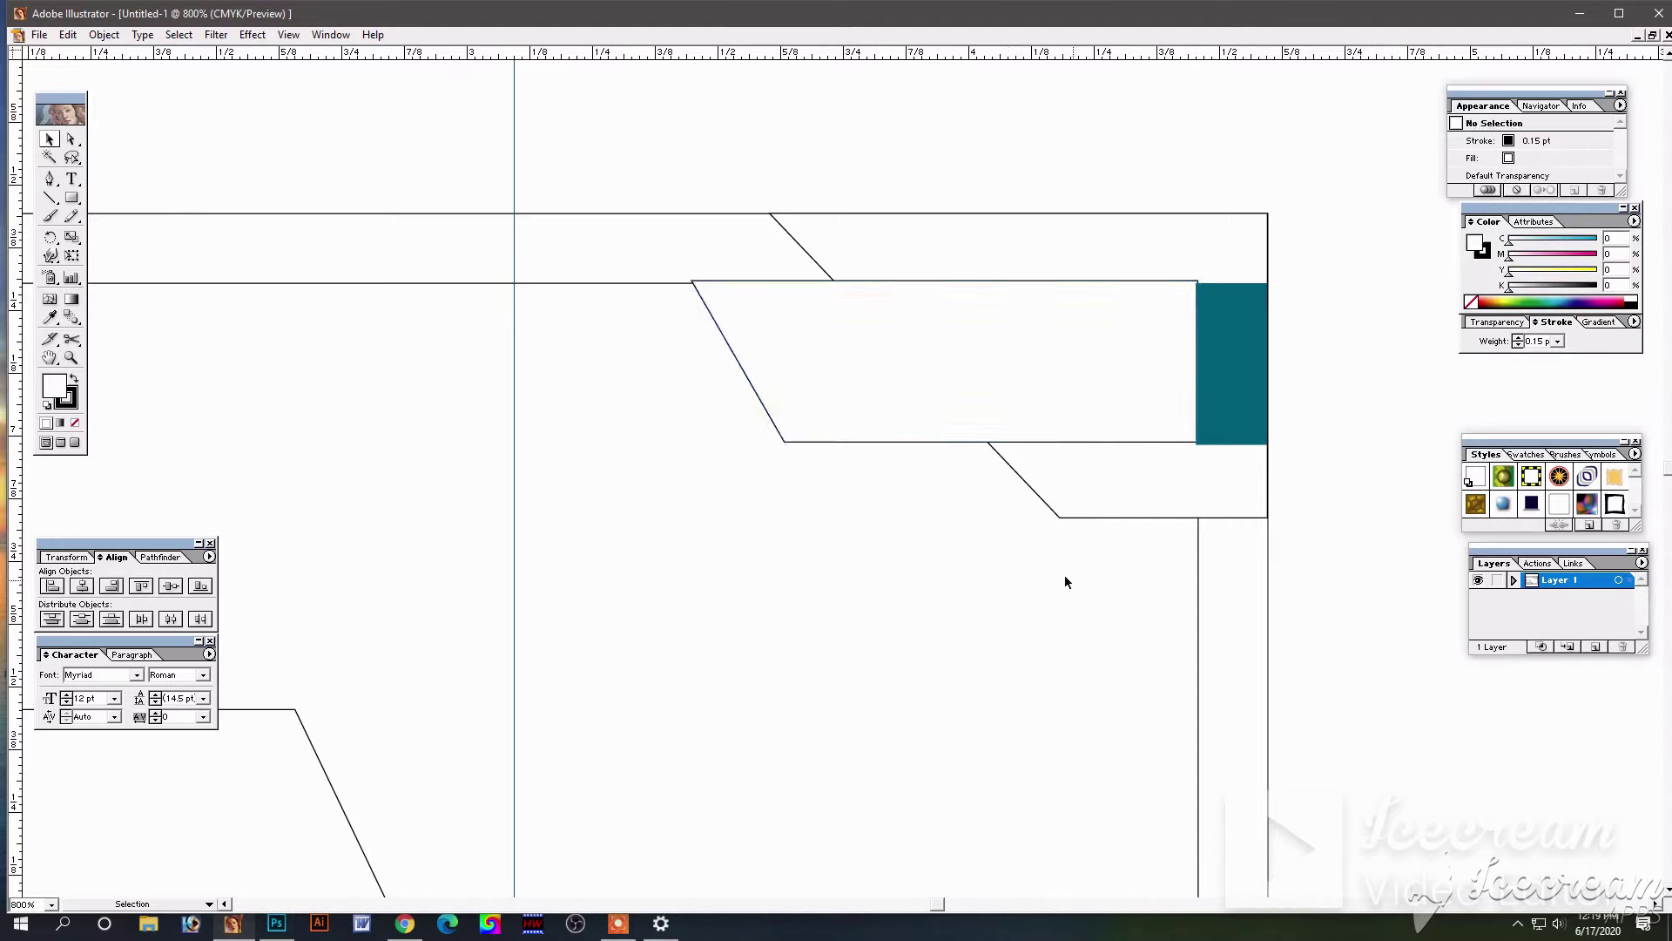
pyautogui.click(1036, 255)
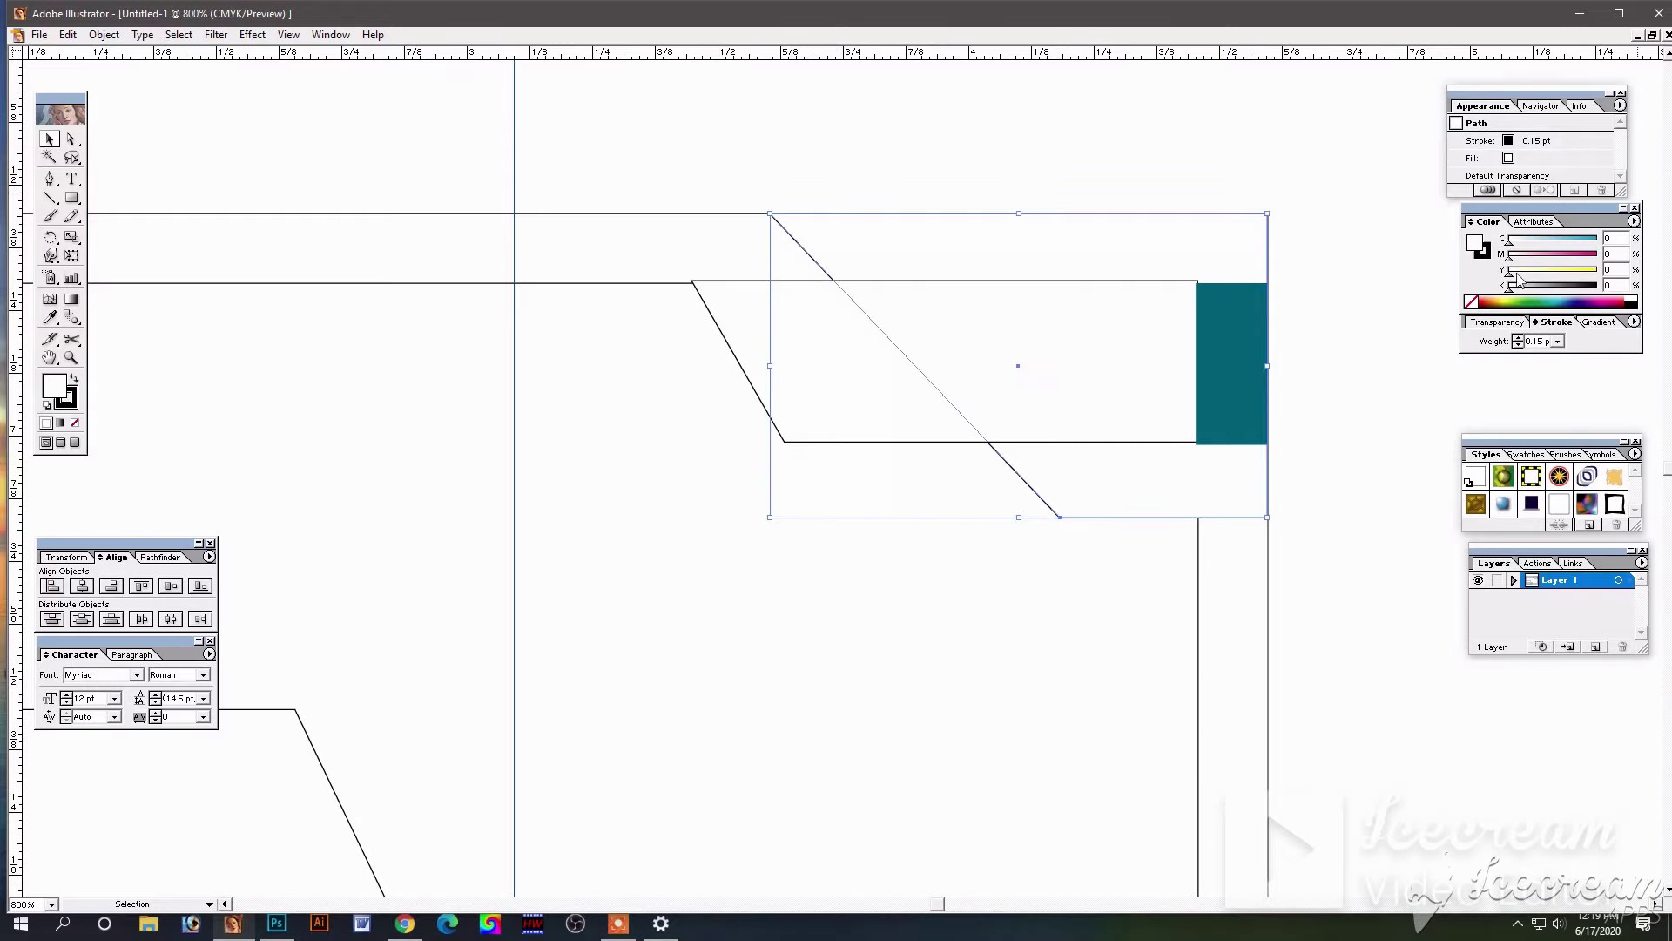
pyautogui.click(1528, 290)
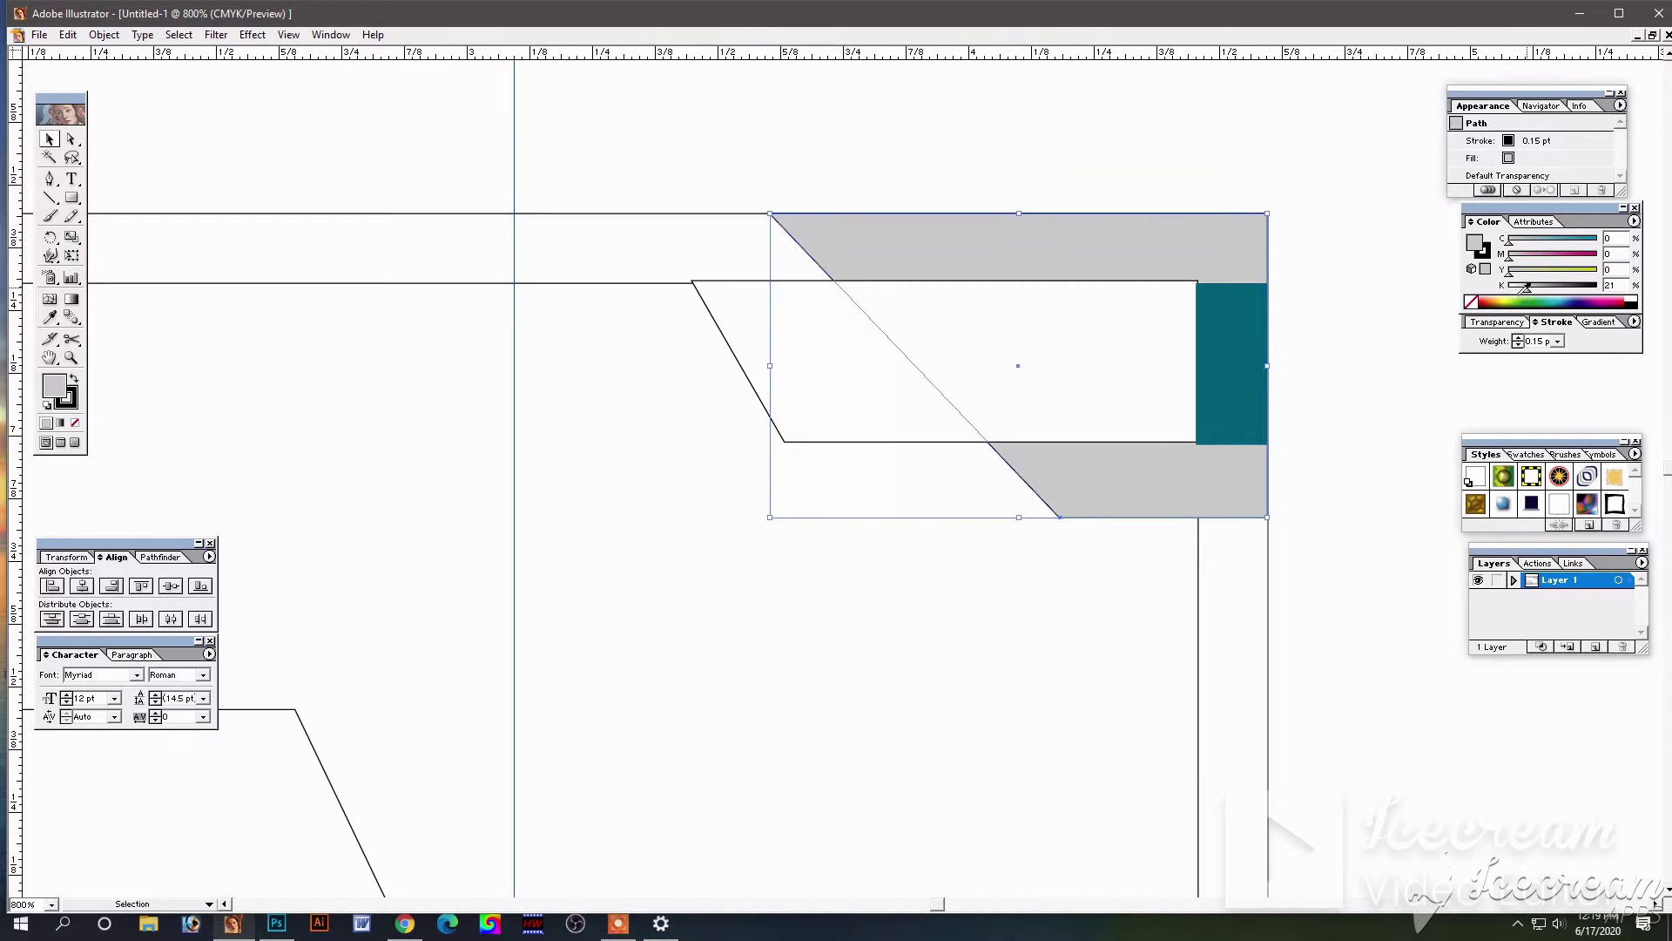
pyautogui.hotkey('ctrl', 'z')
pyautogui.click(1539, 246)
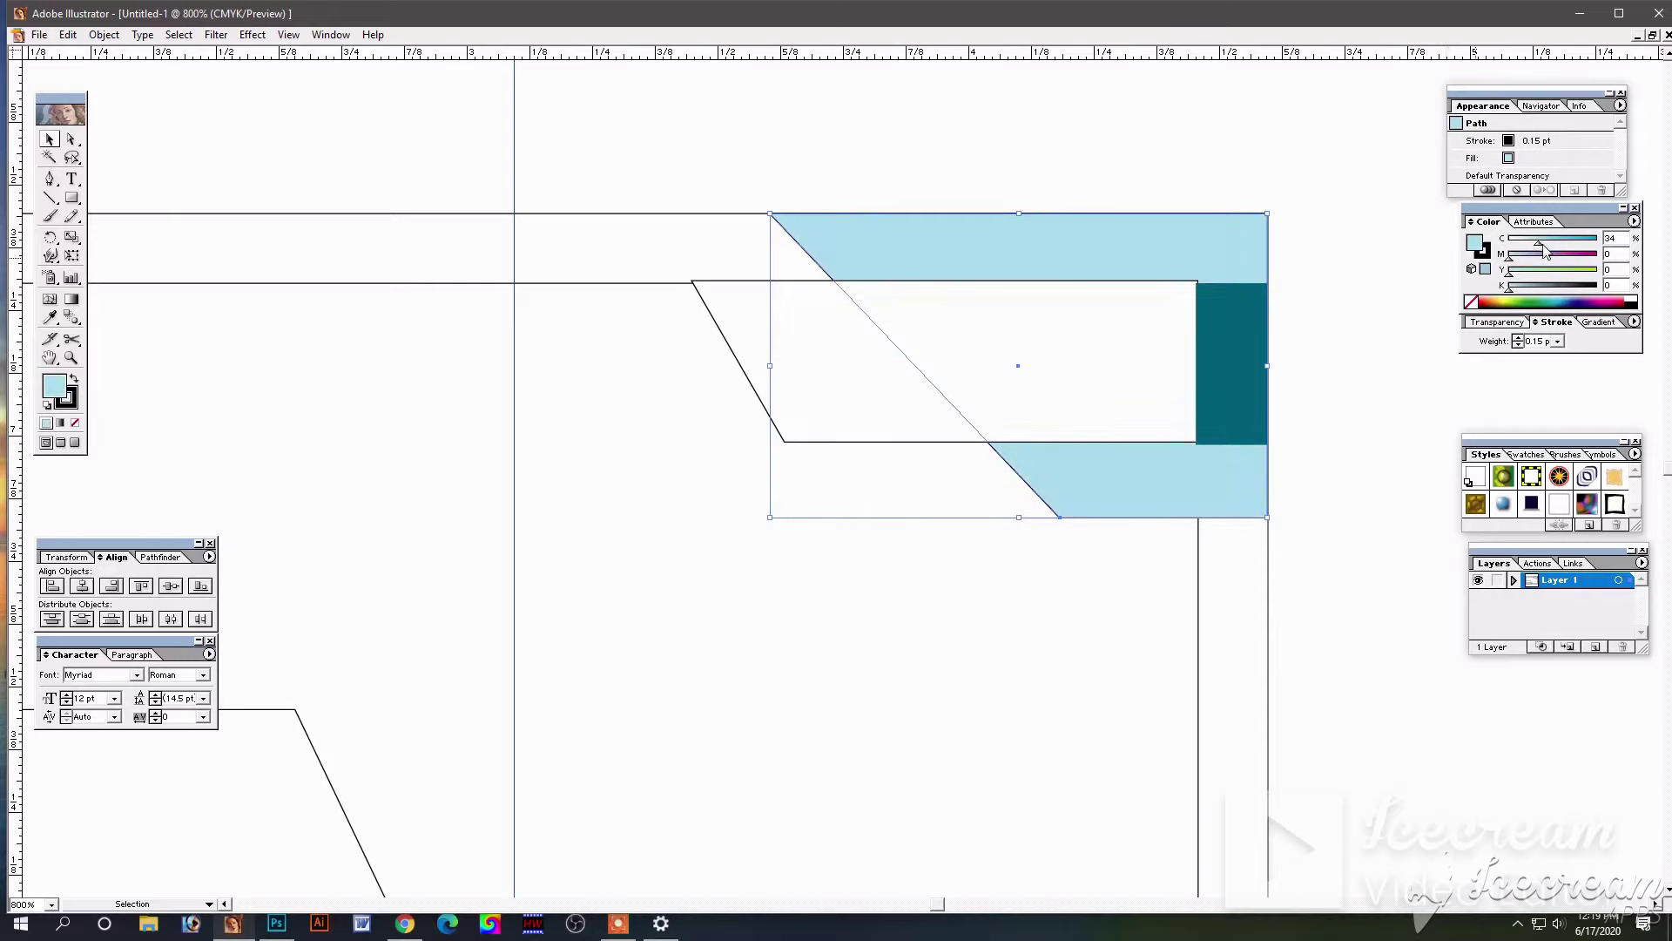
pyautogui.moveTo(1539, 248); pyautogui.dragTo(1536, 247)
# Step: Fill the inner parallelogram orange (45% magenta, 87% yellow)
pyautogui.click(986, 374)
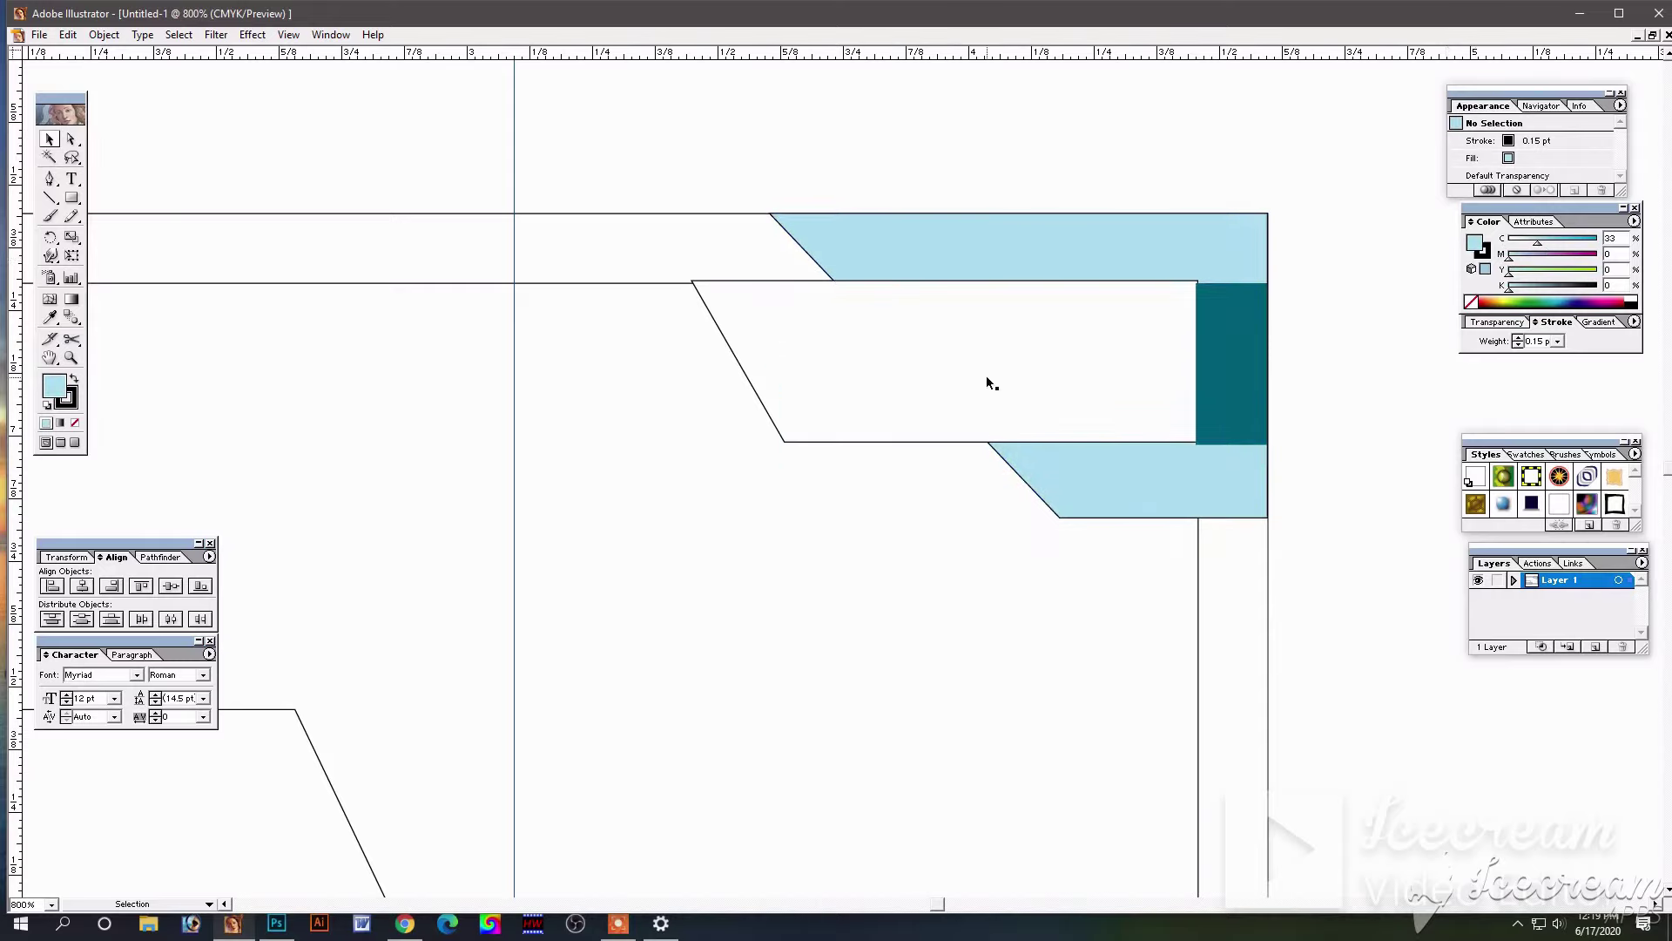
pyautogui.click(1568, 258)
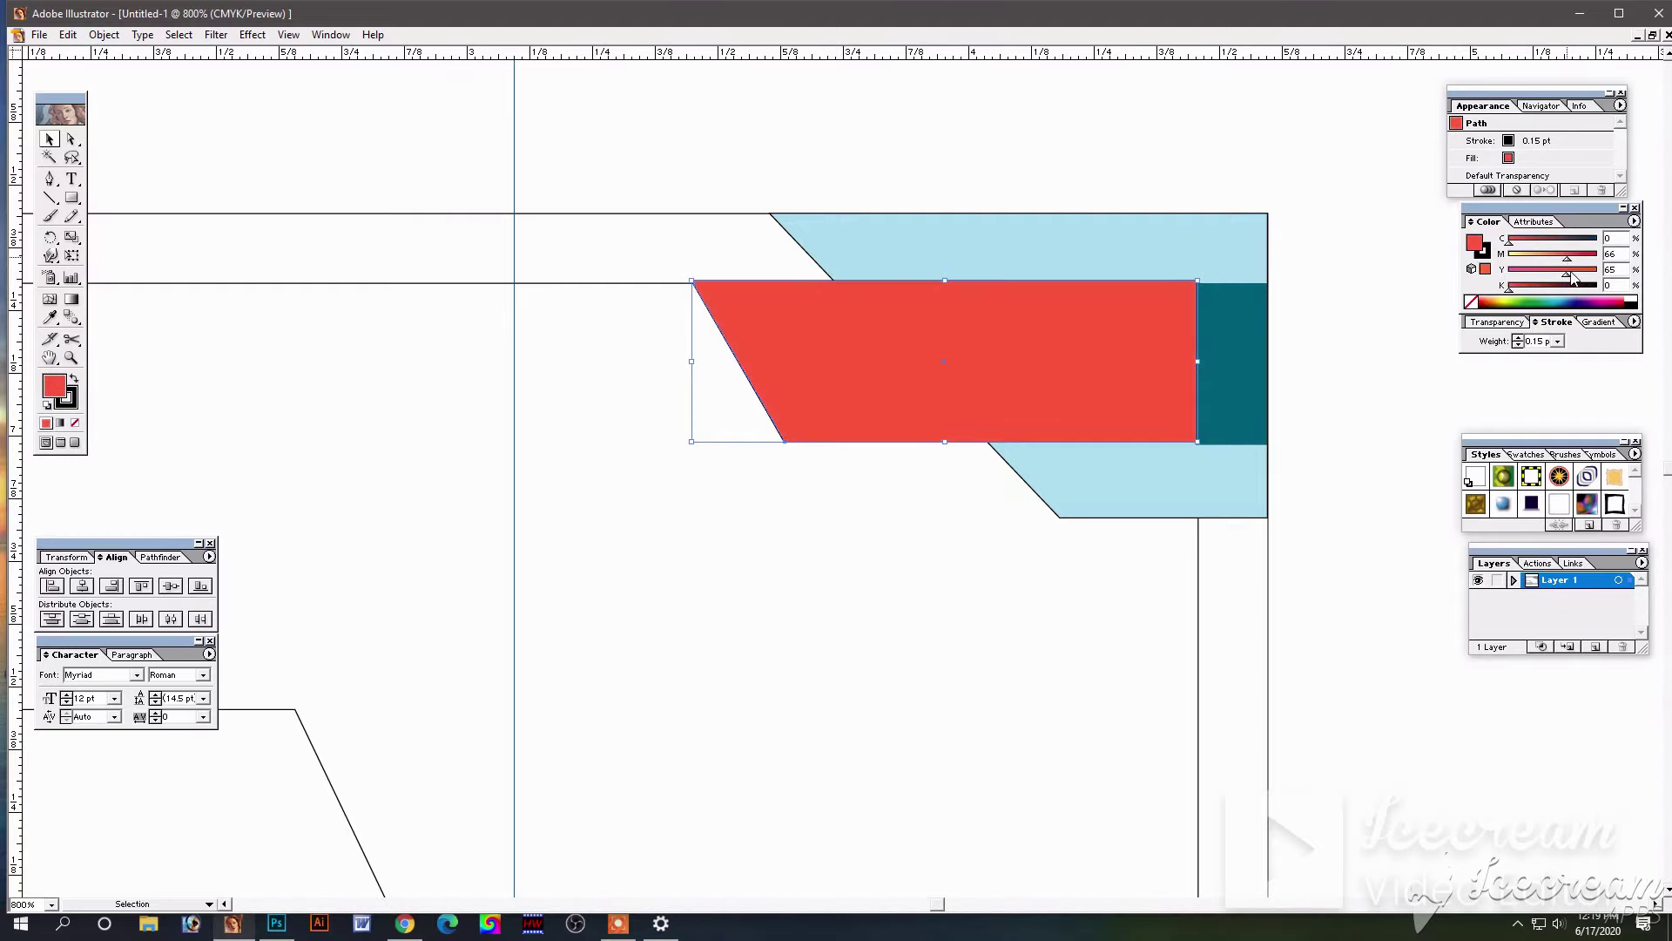
pyautogui.click(1574, 270)
pyautogui.click(1549, 259)
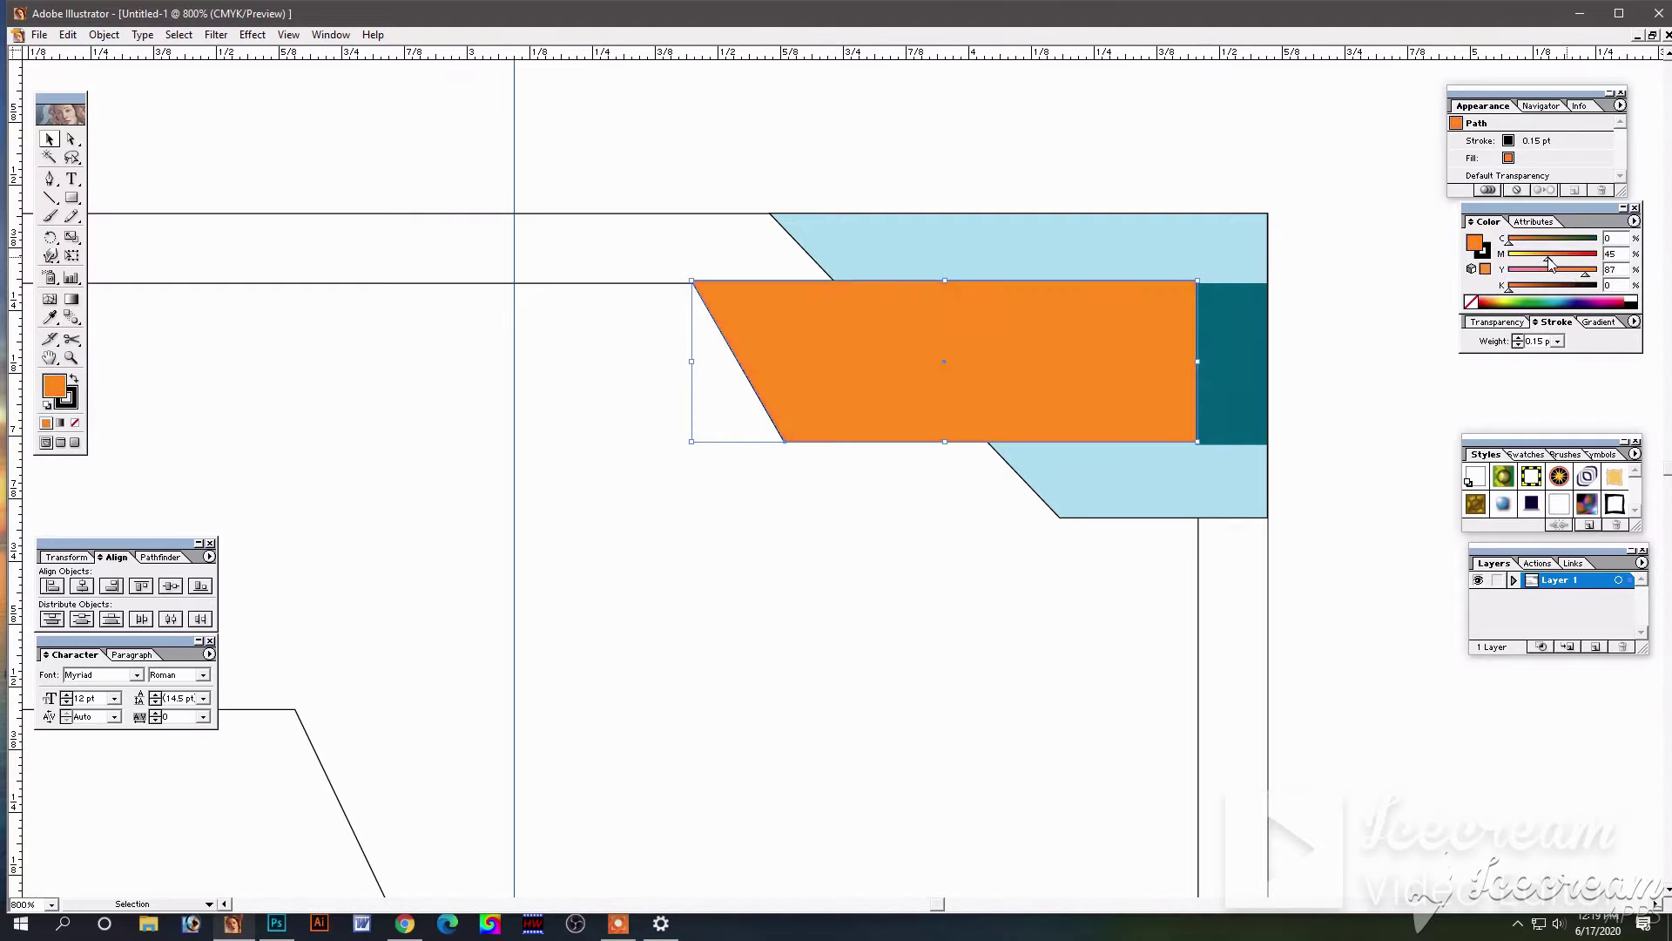
# Step: Reselect the orange parallelogram and bring its black stroke colour forward
pyautogui.click(897, 682)
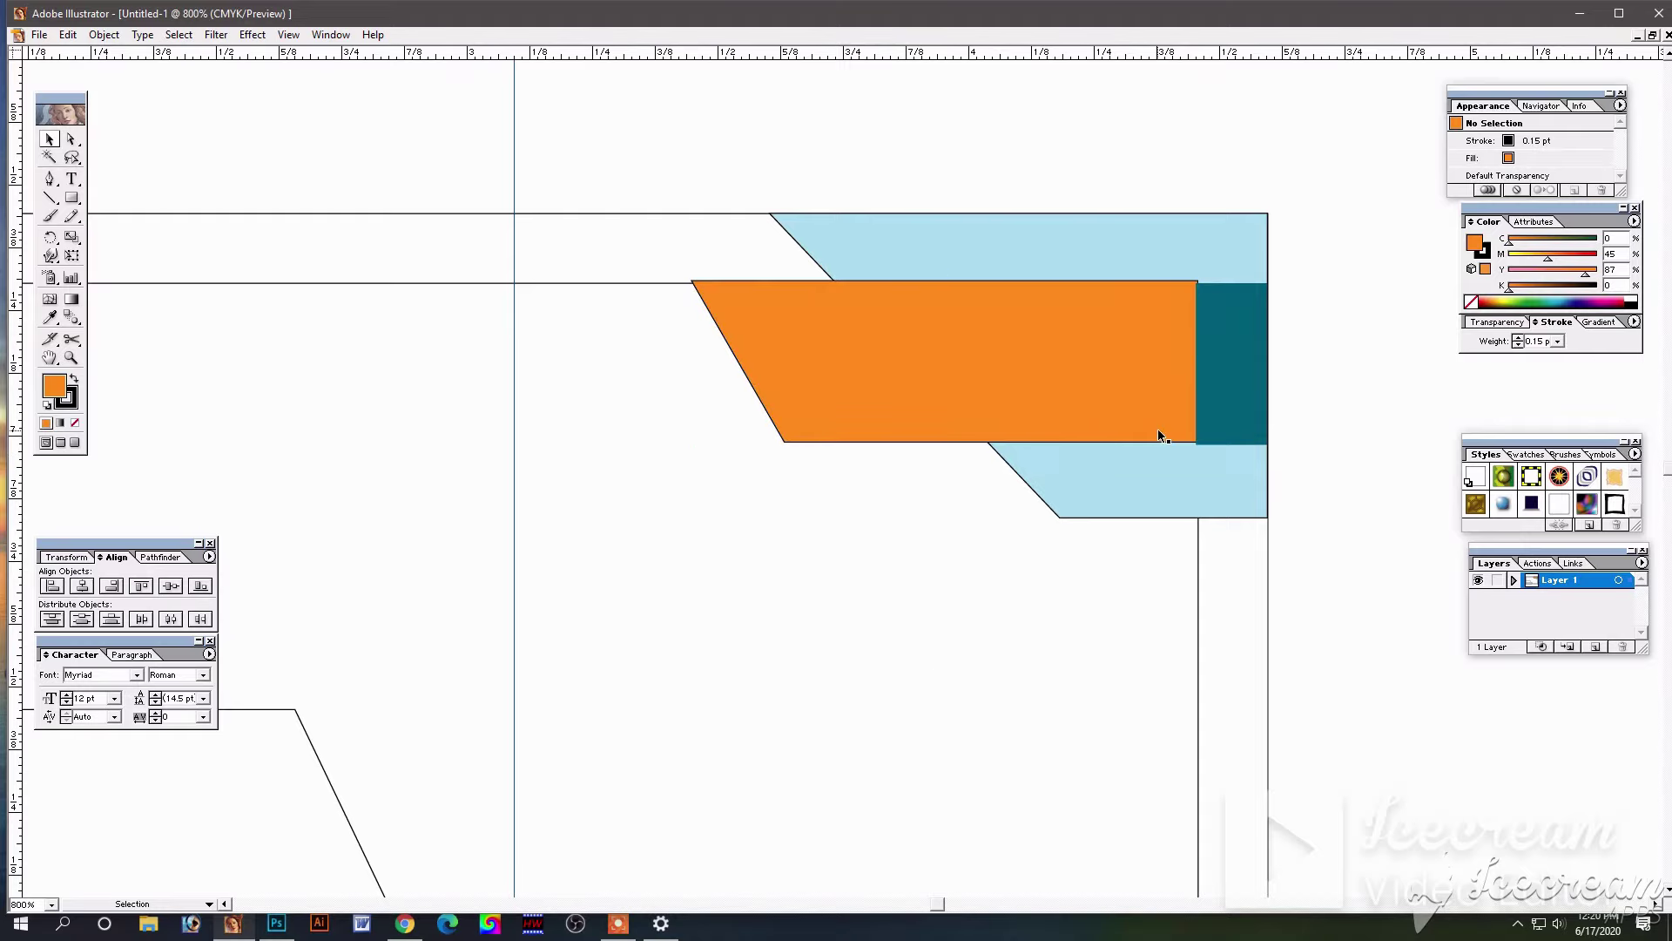
pyautogui.click(1230, 390)
pyautogui.click(1180, 427)
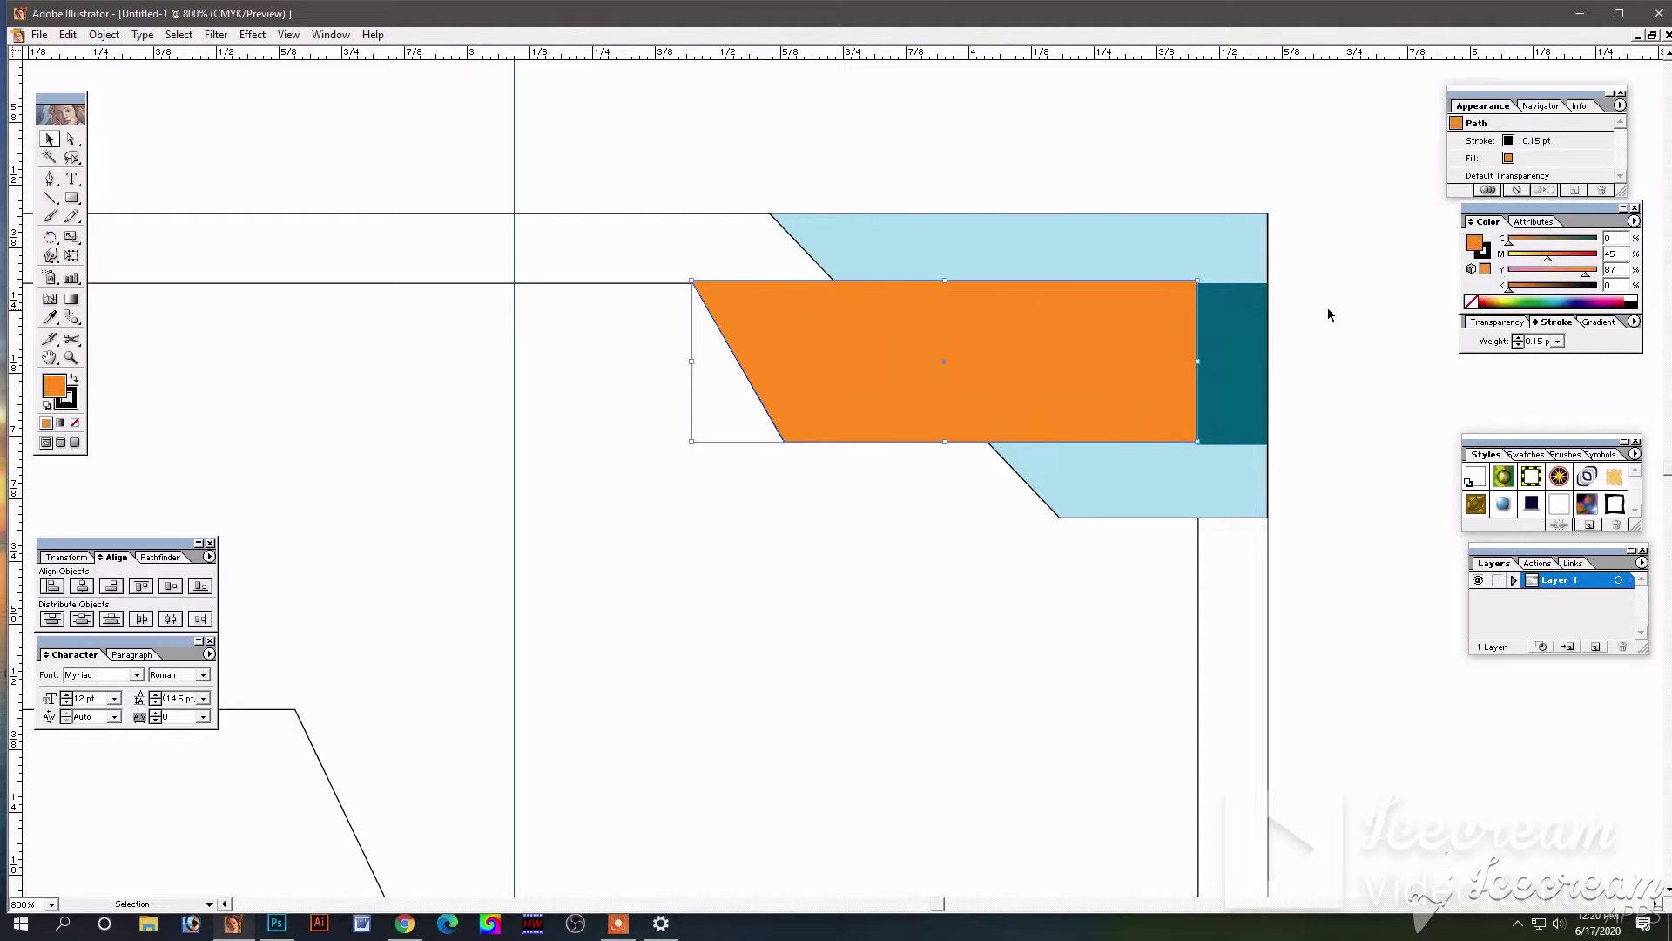
pyautogui.click(1484, 254)
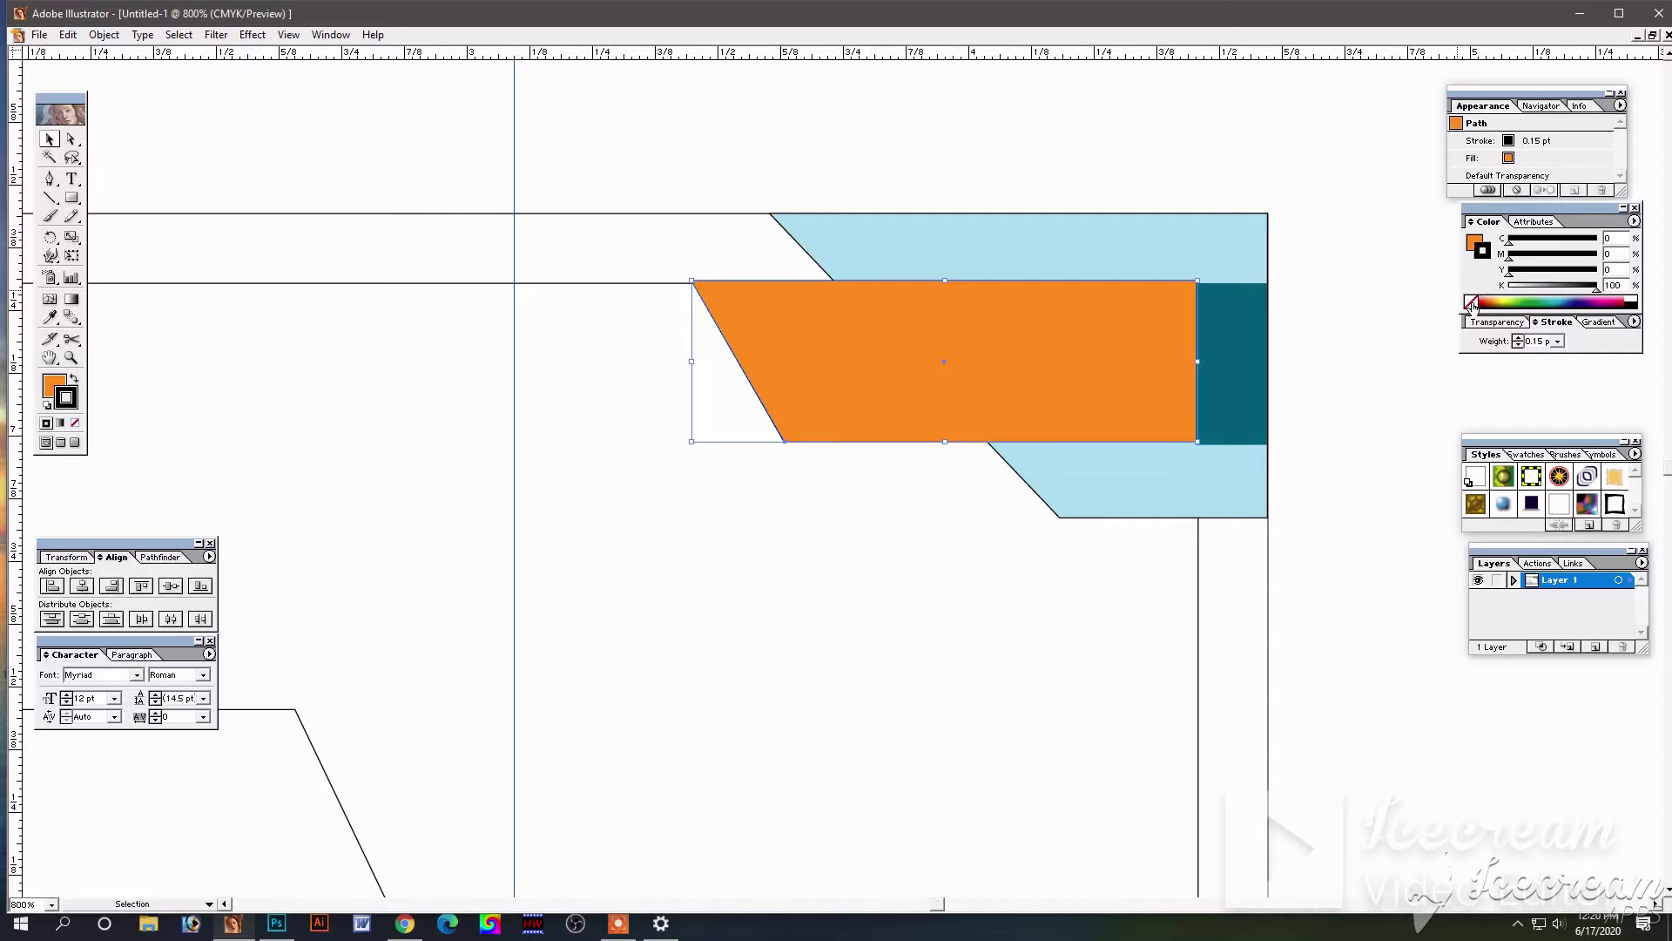
# Step: Remove the orange panel's outline and align the teal block's top with the orange panel
pyautogui.click(1472, 302)
pyautogui.hotkey('ctrl', 'shift', 'a')
pyautogui.click(1000, 362)
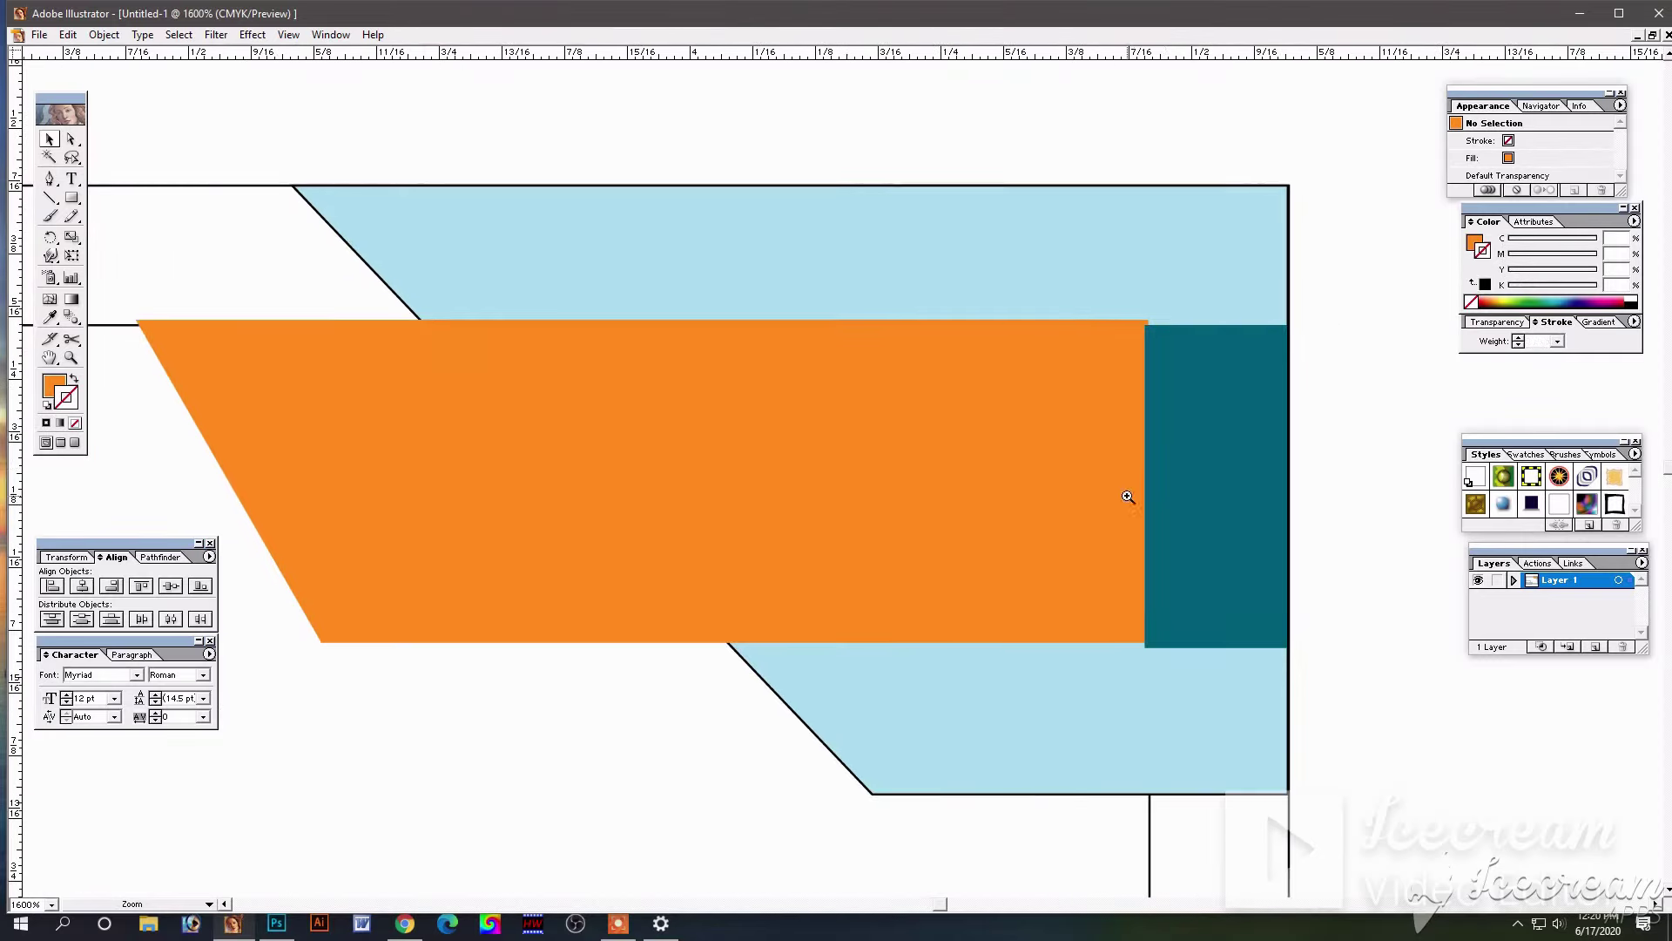
pyautogui.click(1127, 497)
pyautogui.press('v')
pyautogui.click(1073, 475)
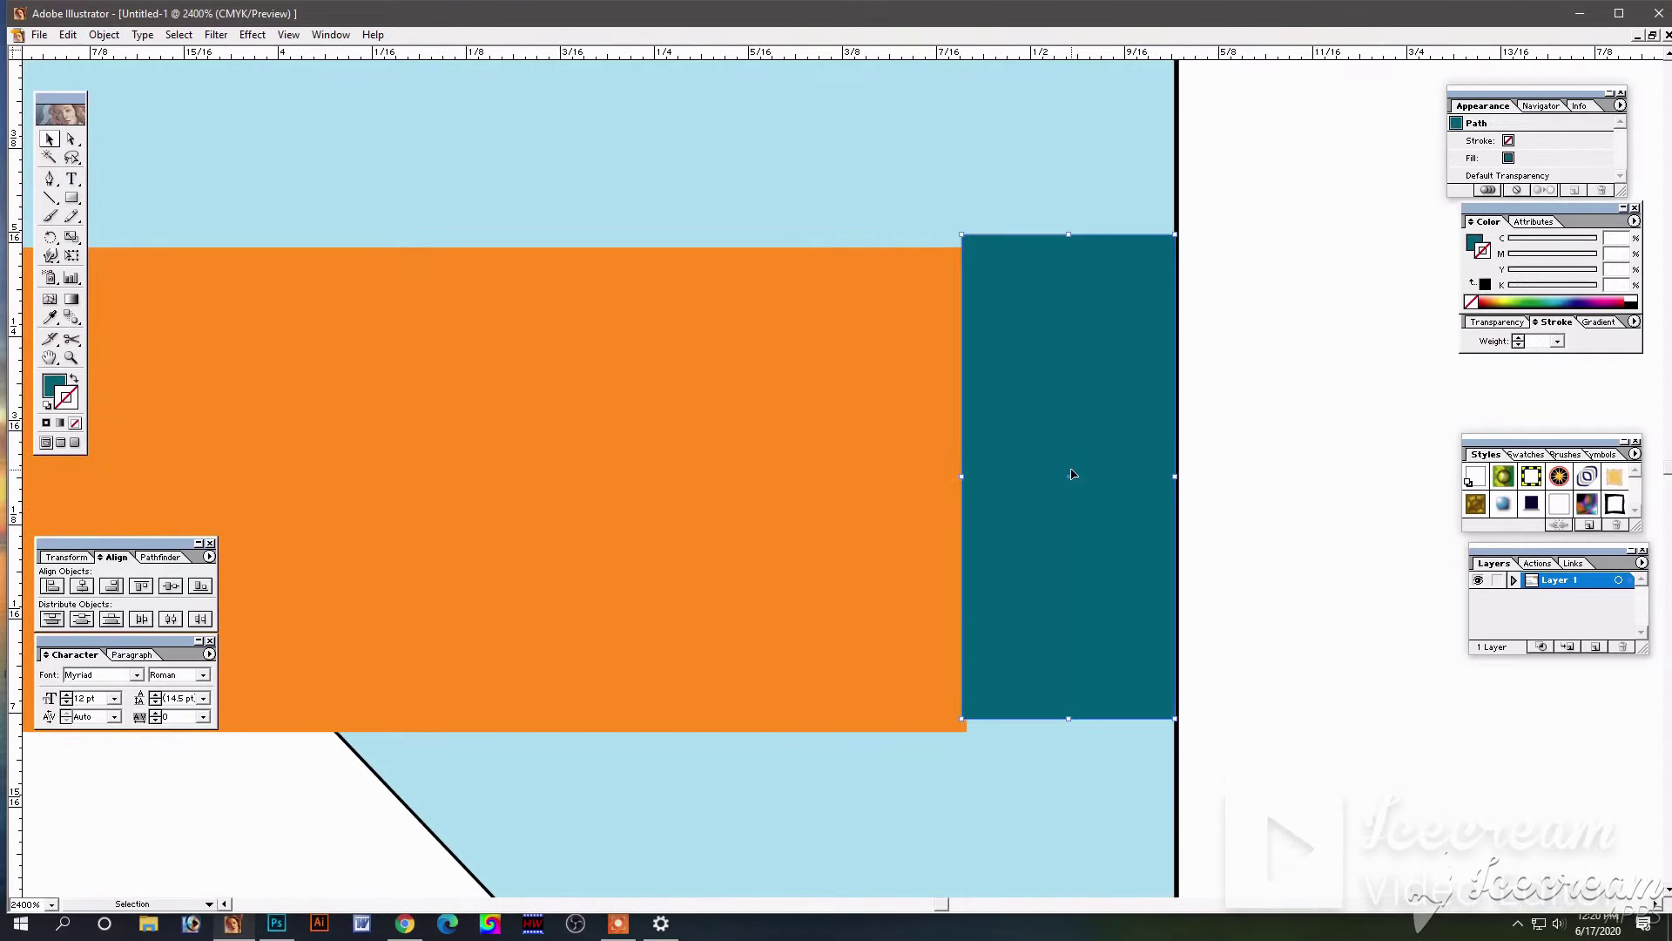
pyautogui.press('Down')
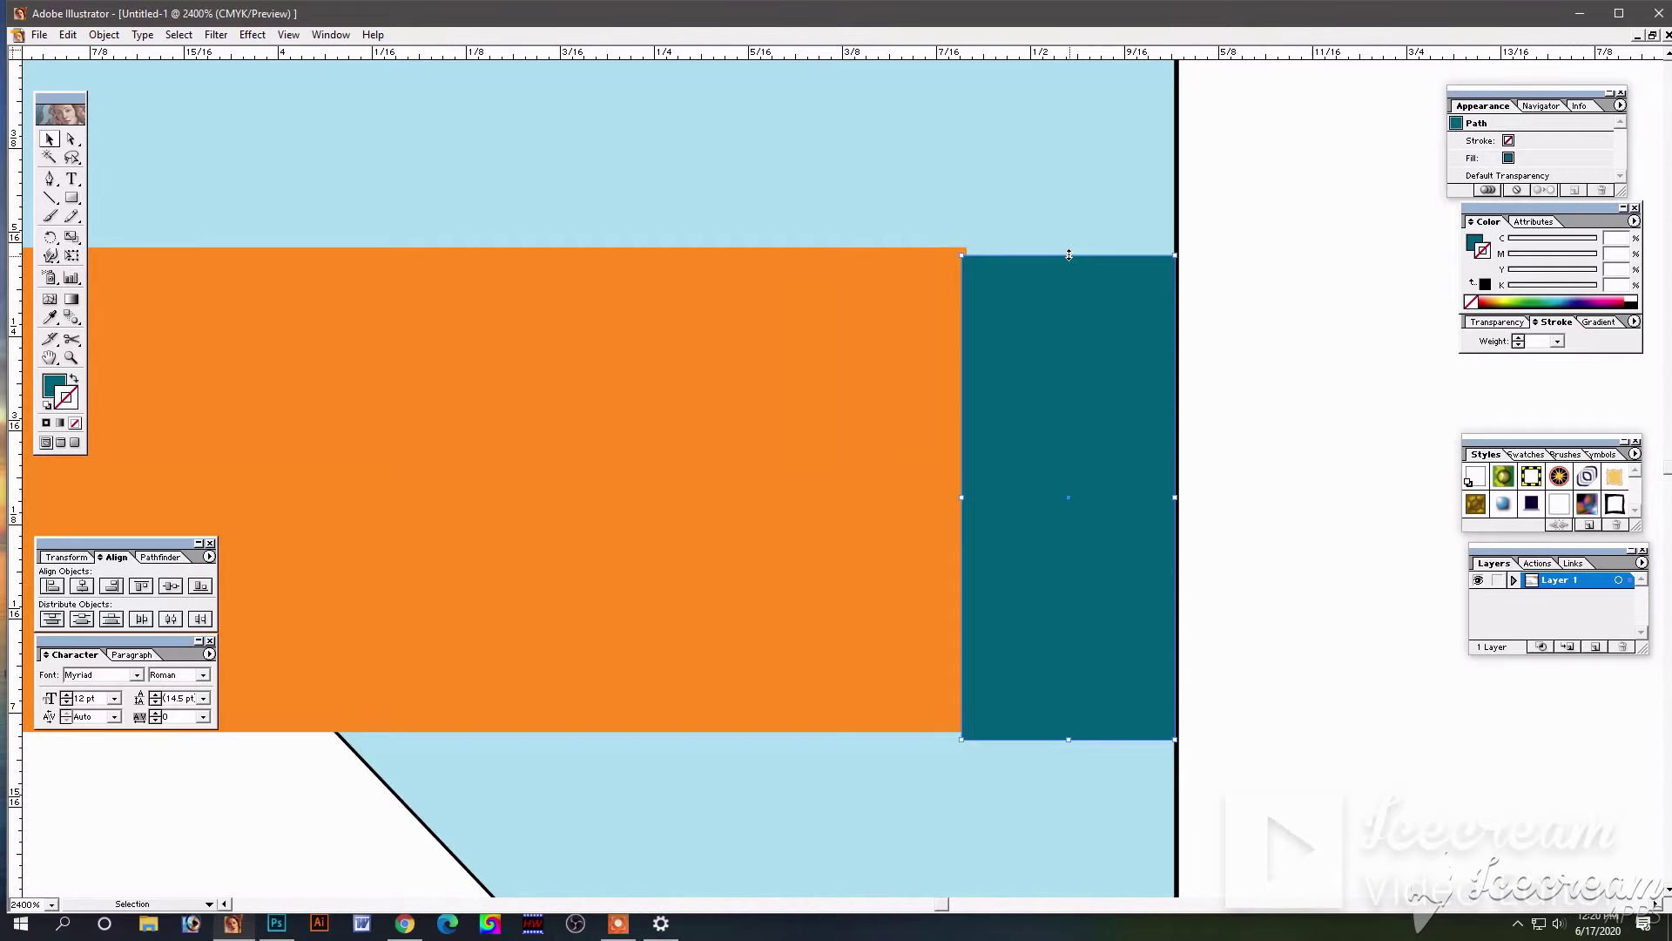
pyautogui.moveTo(1069, 254); pyautogui.dragTo(1069, 247)
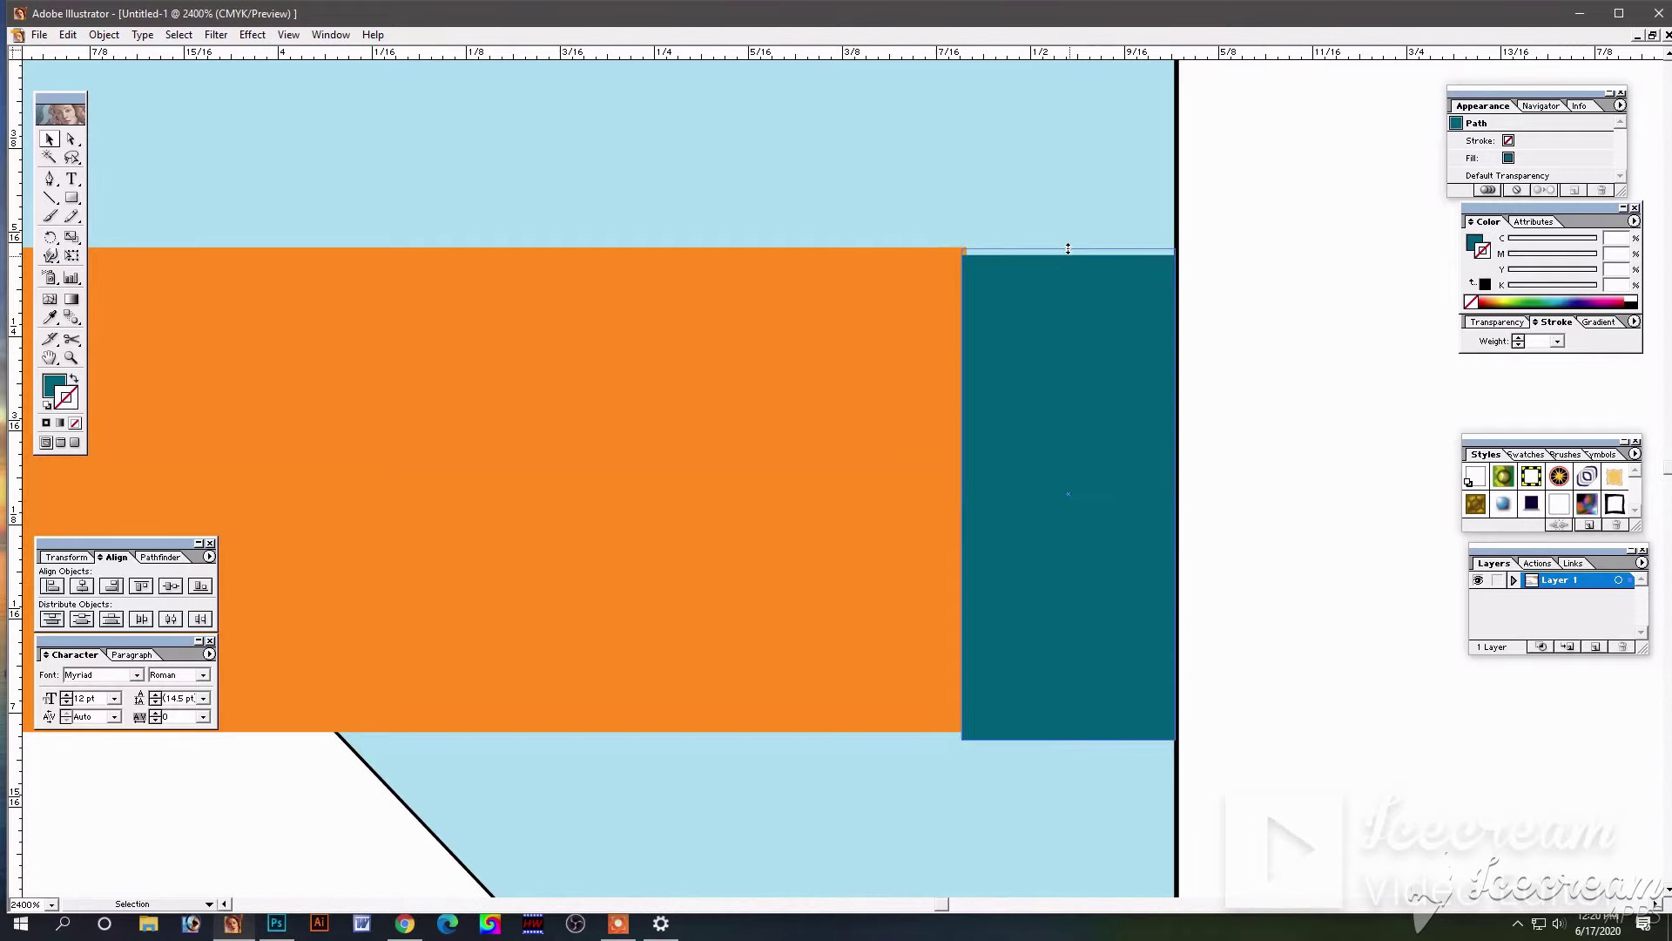
# Step: Align the teal block's bottom edge with the orange panel's bottom
pyautogui.keyDown('alt'); pyautogui.click(1048, 628); pyautogui.keyUp('alt')
pyautogui.click(1091, 541)
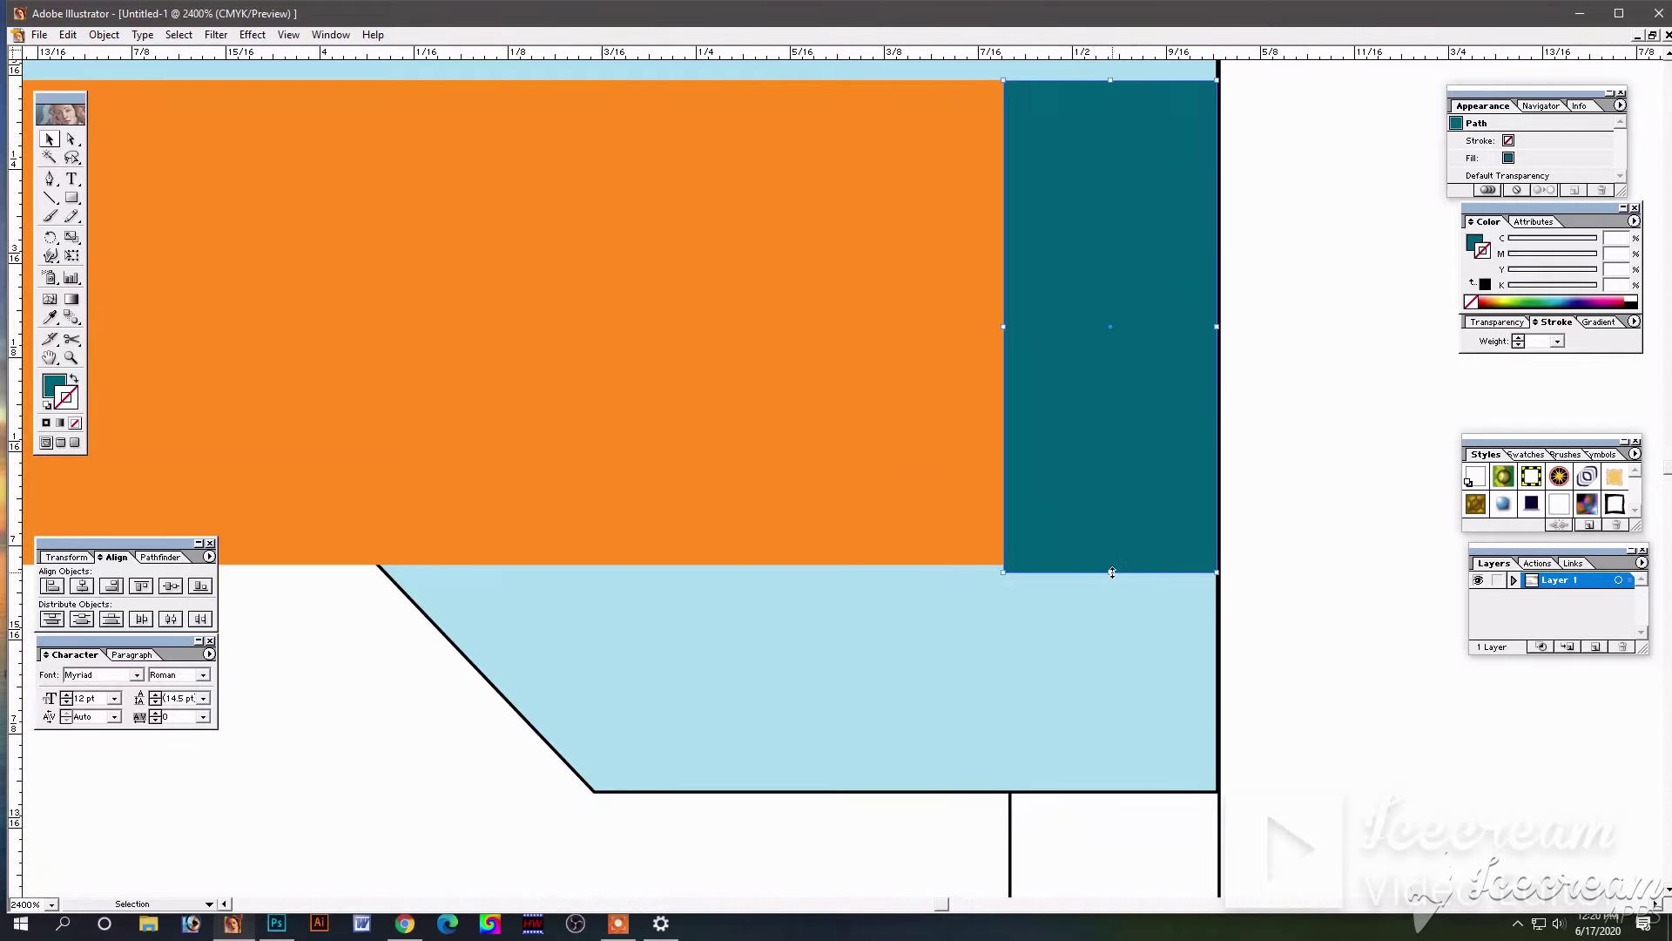
pyautogui.moveTo(1111, 572); pyautogui.dragTo(1113, 563)
pyautogui.keyDown('alt'); pyautogui.click(889, 448); pyautogui.keyUp('alt')
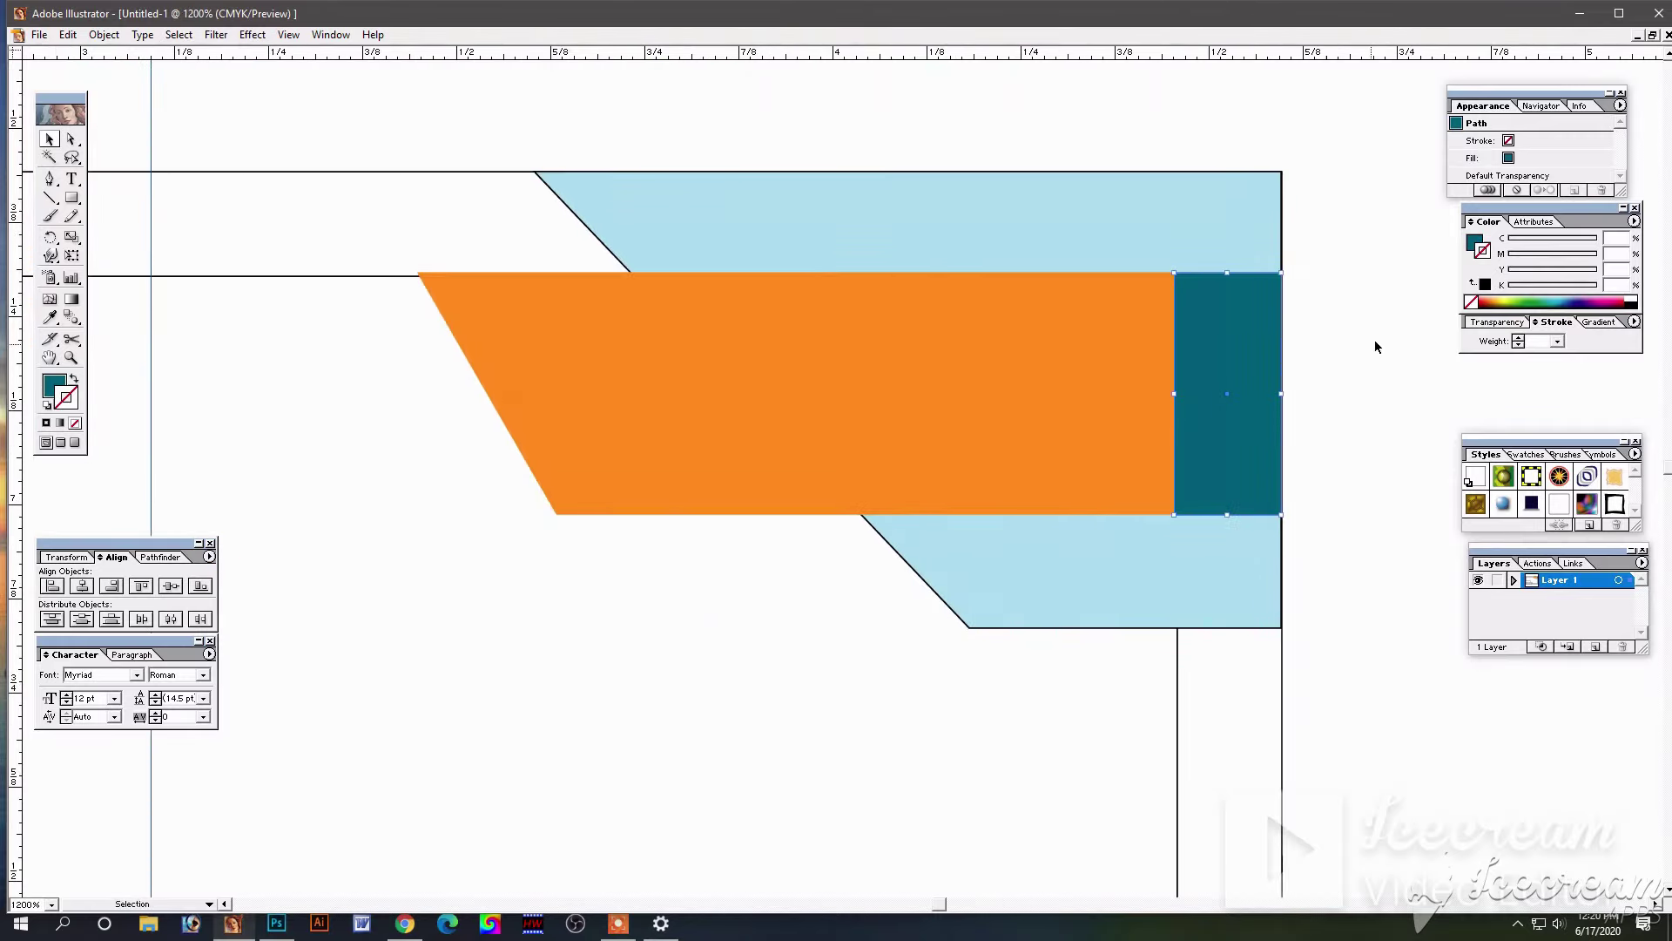
pyautogui.keyDown('ctrl'); pyautogui.click(1375, 339); pyautogui.keyUp('ctrl')
pyautogui.moveTo(958, 441); pyautogui.dragTo(1000, 419)
pyautogui.hotkey('ctrl', '-')
# Step: Remove the black outline from the light-blue panel
pyautogui.moveTo(775, 495)
pyautogui.mouseDown()
pyautogui.moveTo(922, 478)
pyautogui.moveTo(1027, 399)
pyautogui.mouseUp()
pyautogui.click(1022, 392)
pyautogui.keyDown('shift'); pyautogui.click(1253, 401); pyautogui.keyUp('shift')
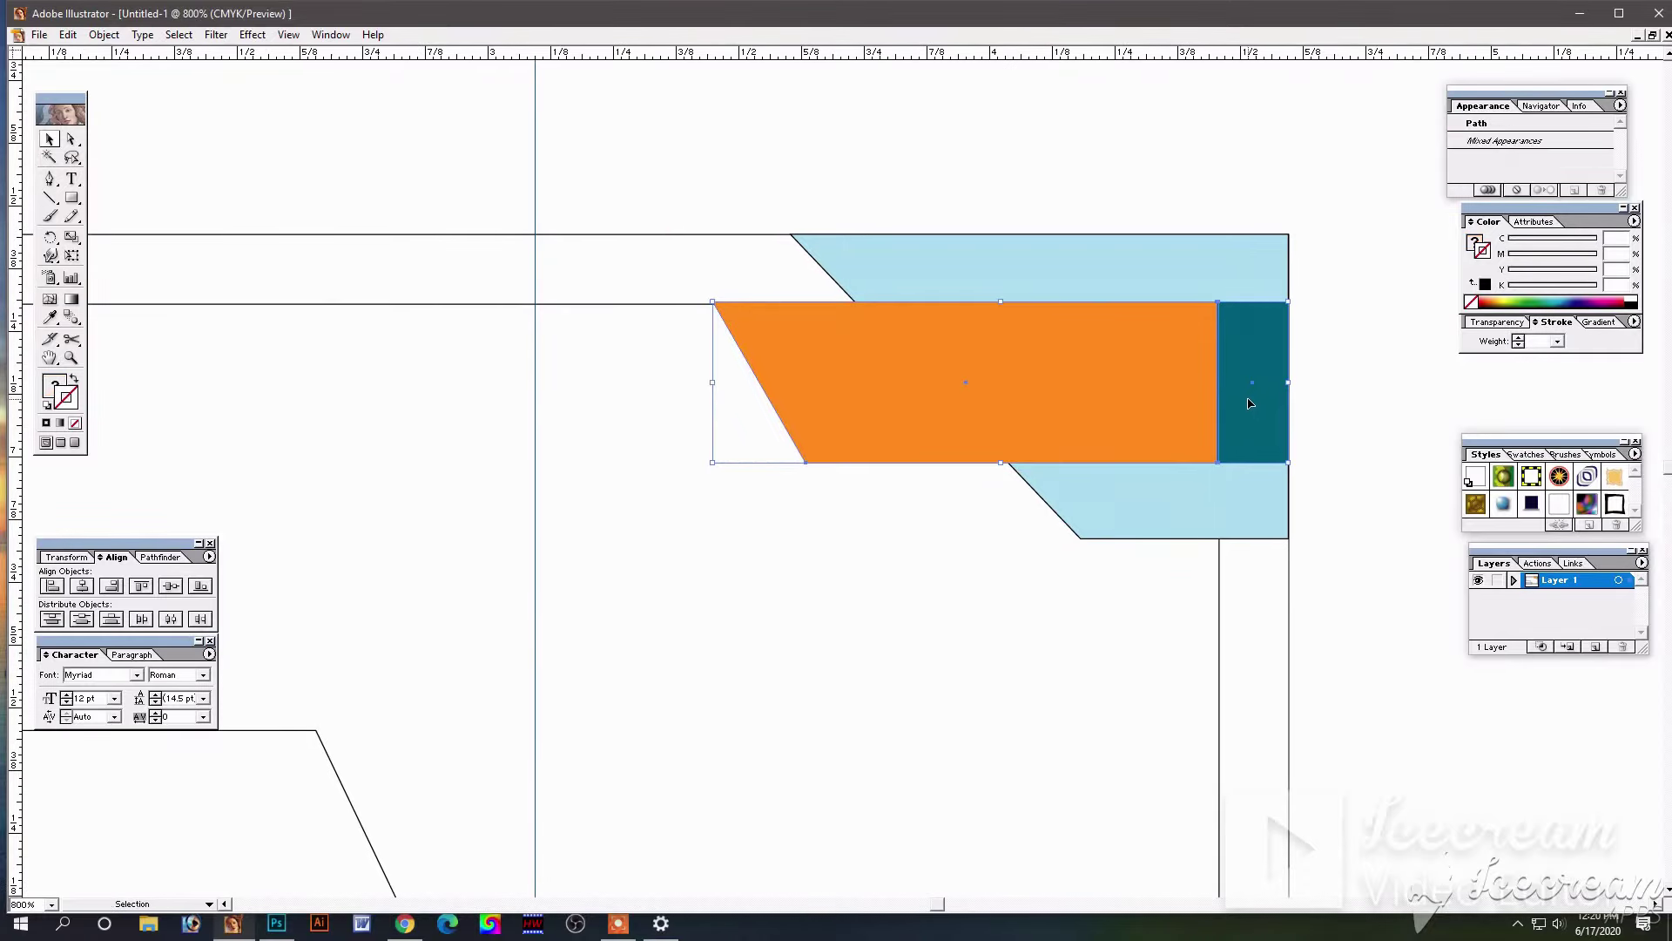
pyautogui.click(1358, 407)
pyautogui.click(1271, 295)
pyautogui.click(1468, 302)
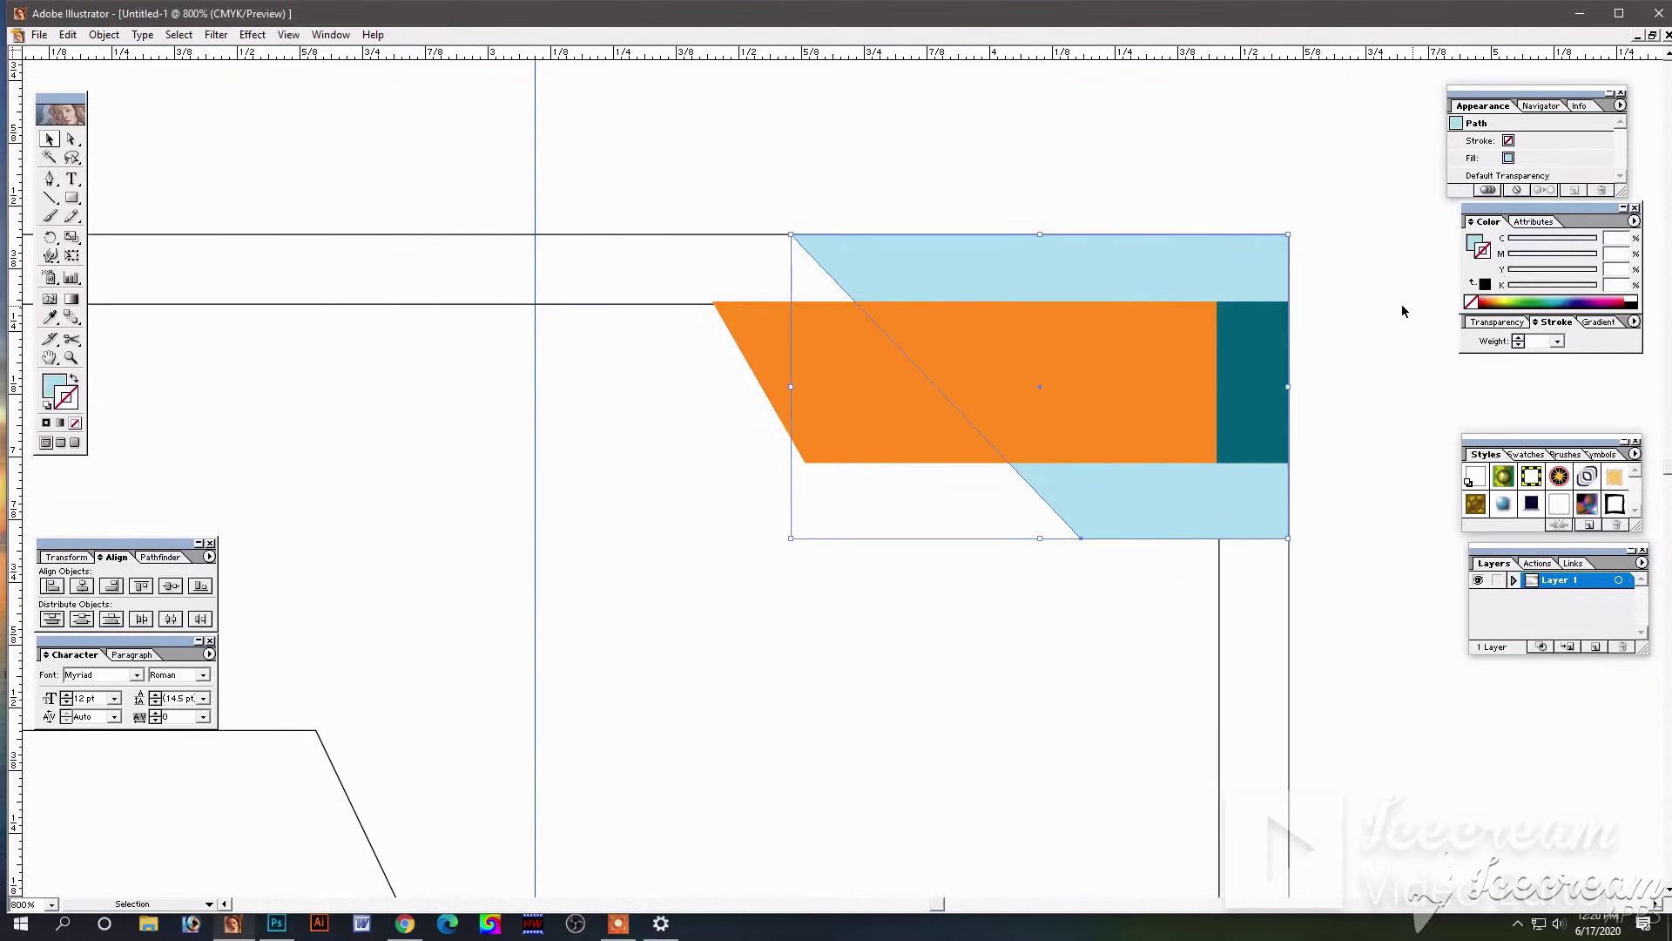
pyautogui.click(1402, 305)
pyautogui.hotkey('ctrl', '-')
pyautogui.moveTo(867, 467); pyautogui.dragTo(931, 471)
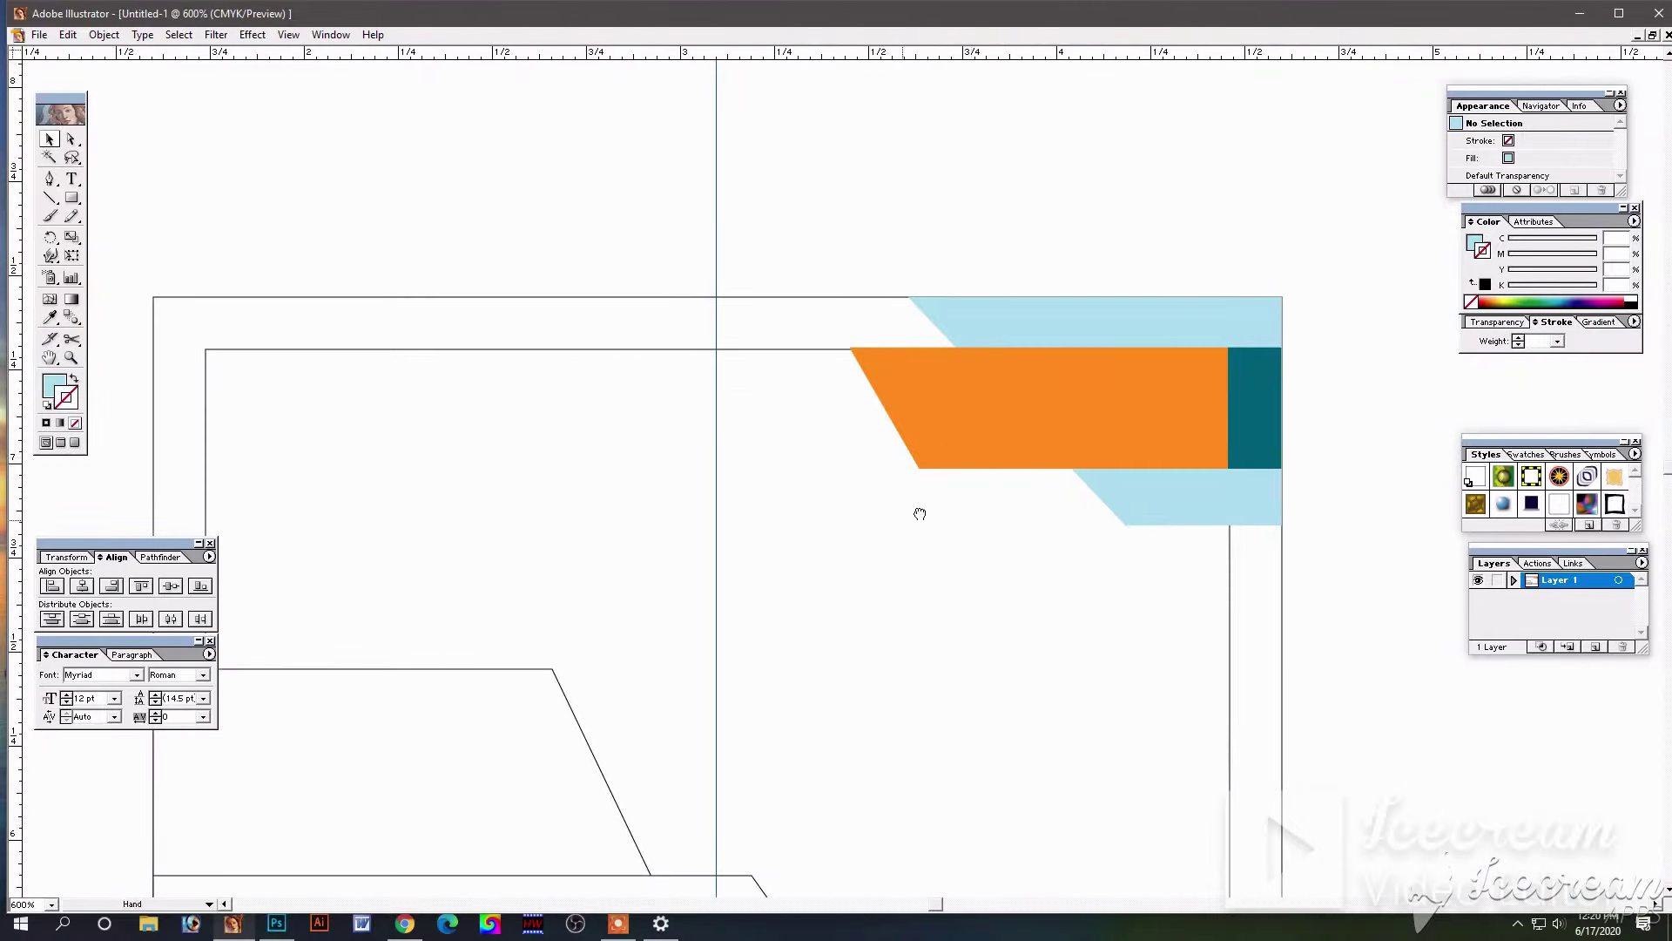
# Step: Bring the whole card into view and remove the thin bottom-left bar's outline
pyautogui.moveTo(871, 607); pyautogui.dragTo(955, 481)
pyautogui.scroll(-3, 934, 592)
pyautogui.scroll(-3, 934, 601)
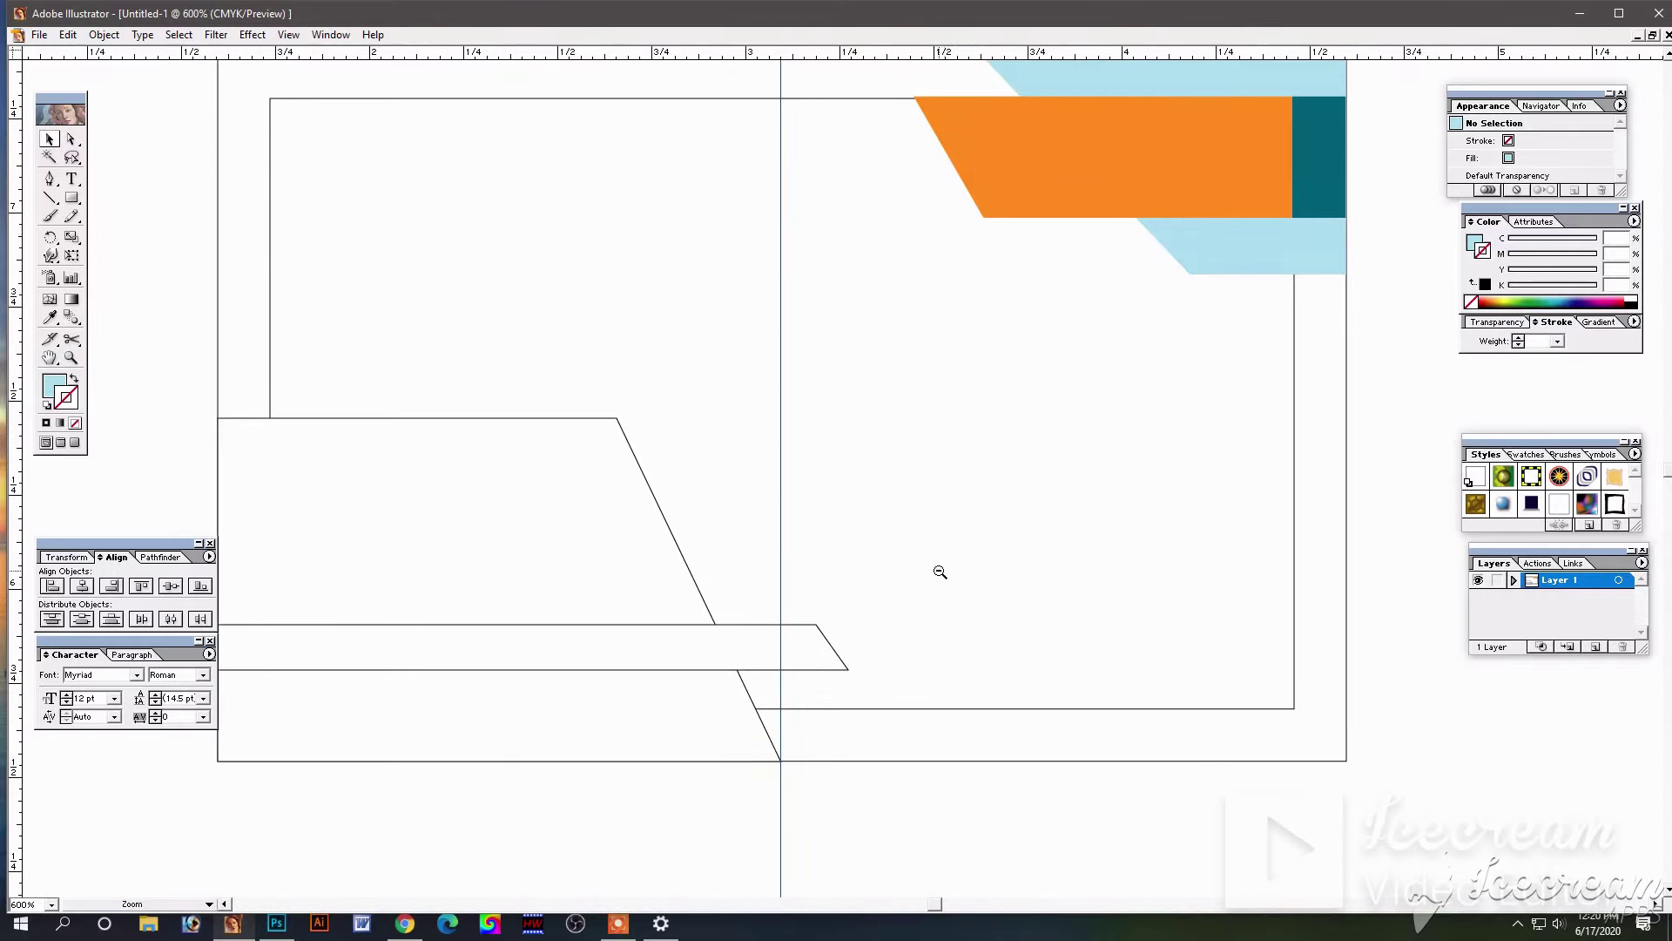
pyautogui.hotkey('ctrl', '-')
pyautogui.moveTo(826, 570); pyautogui.dragTo(908, 653)
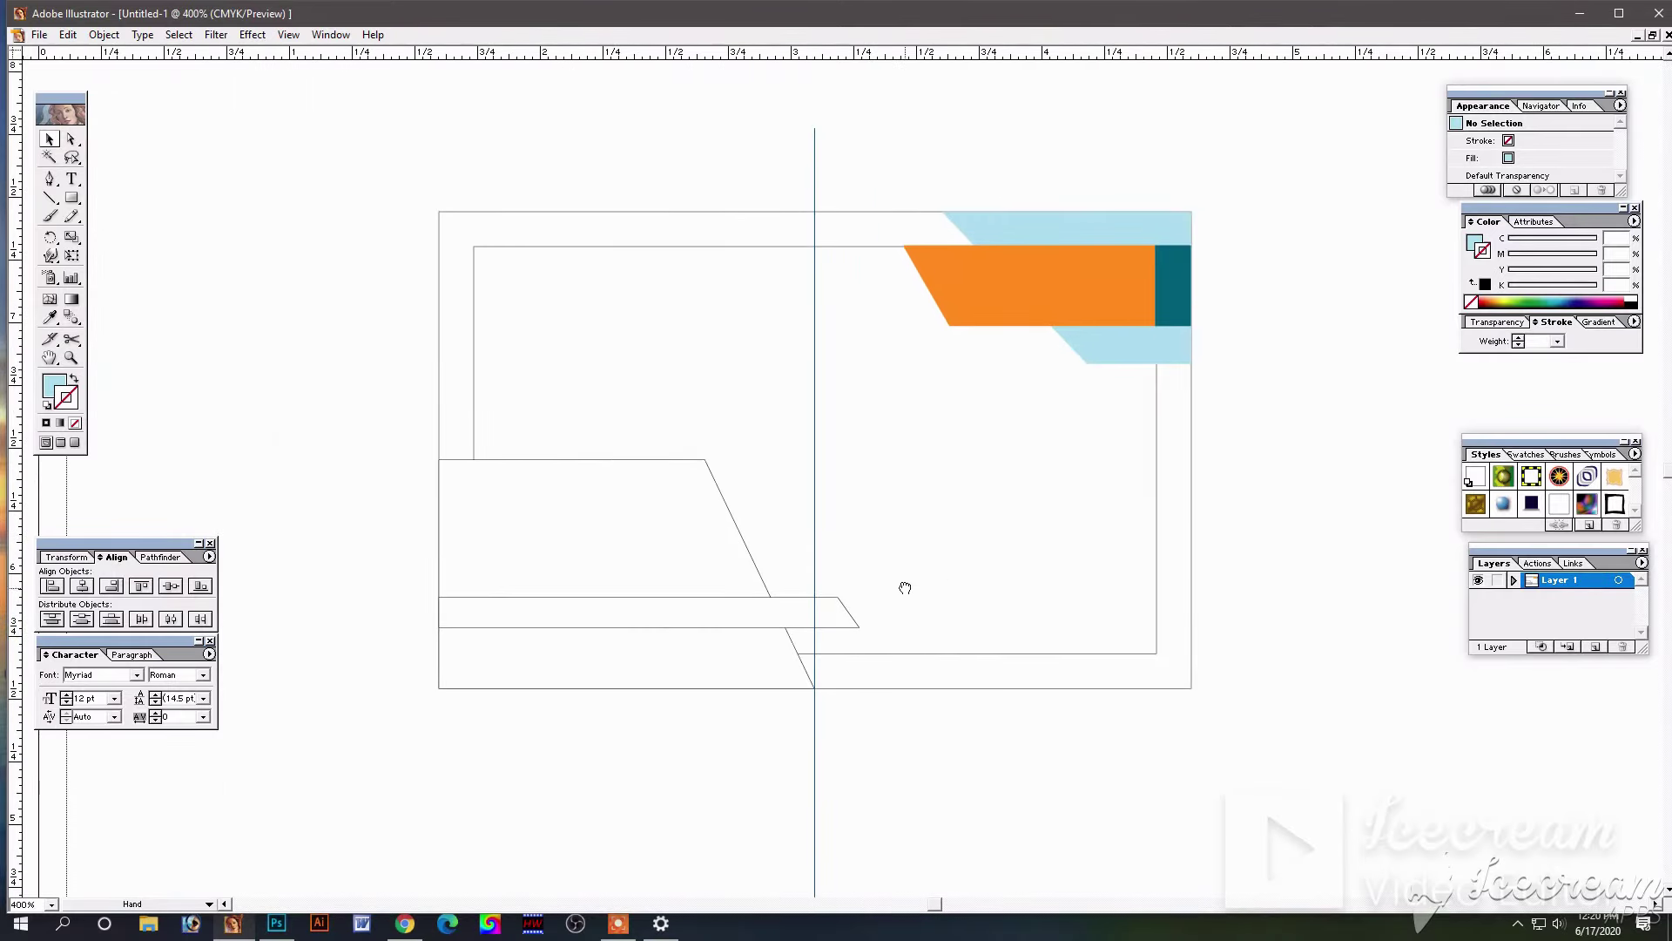
pyautogui.click(845, 626)
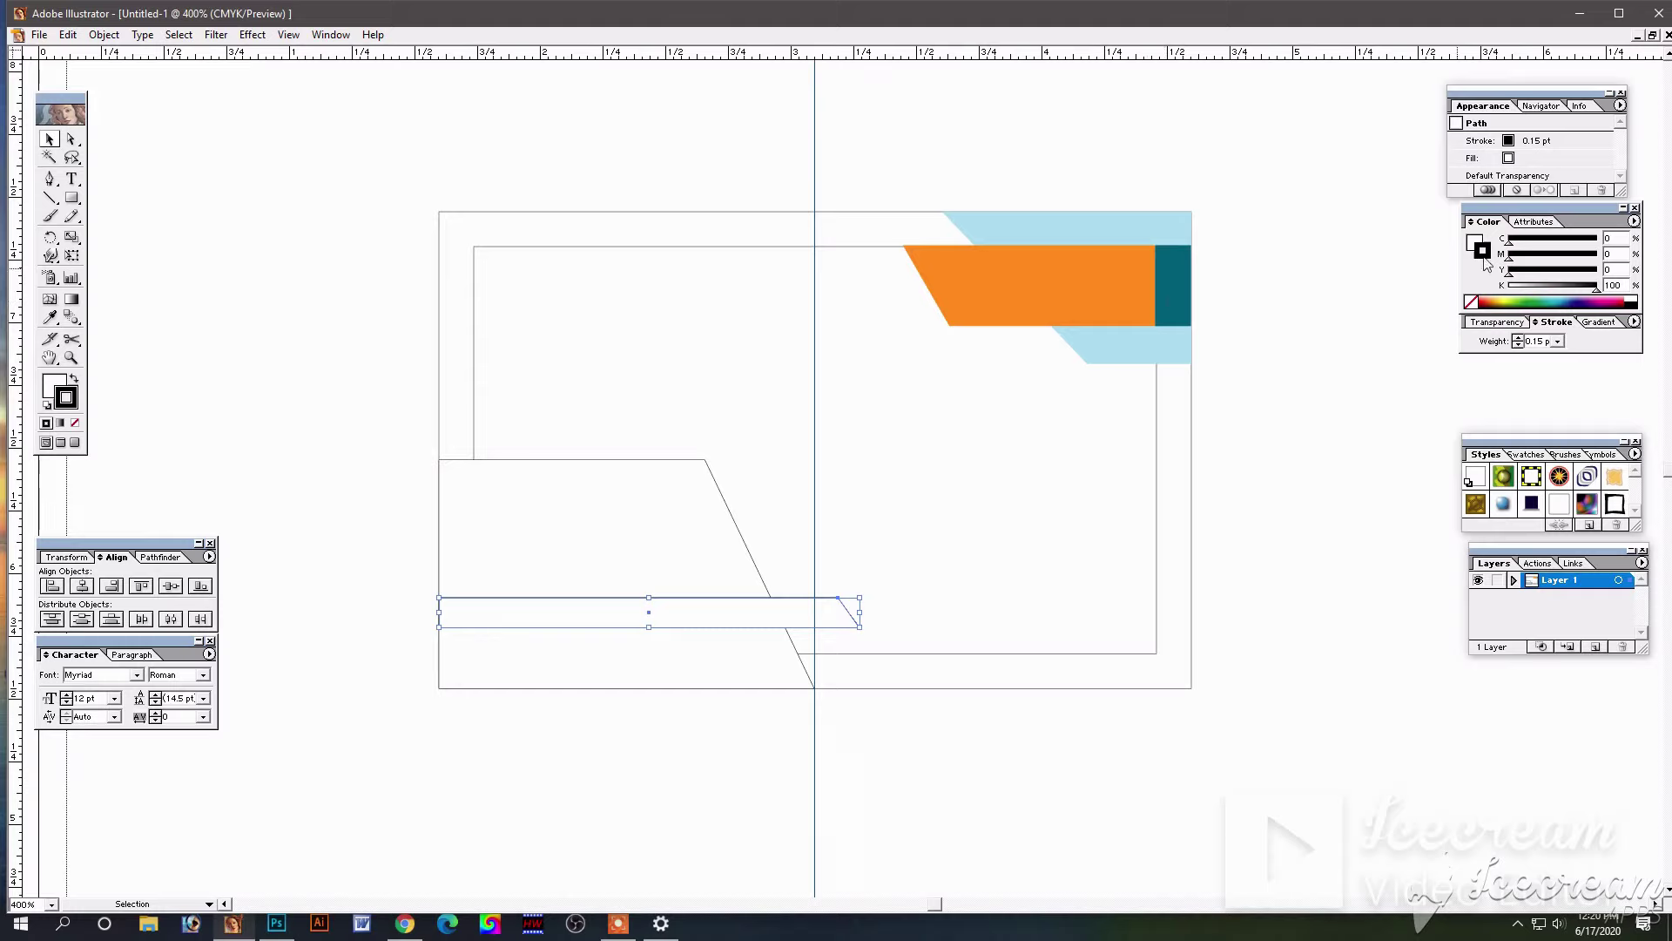
pyautogui.click(1471, 302)
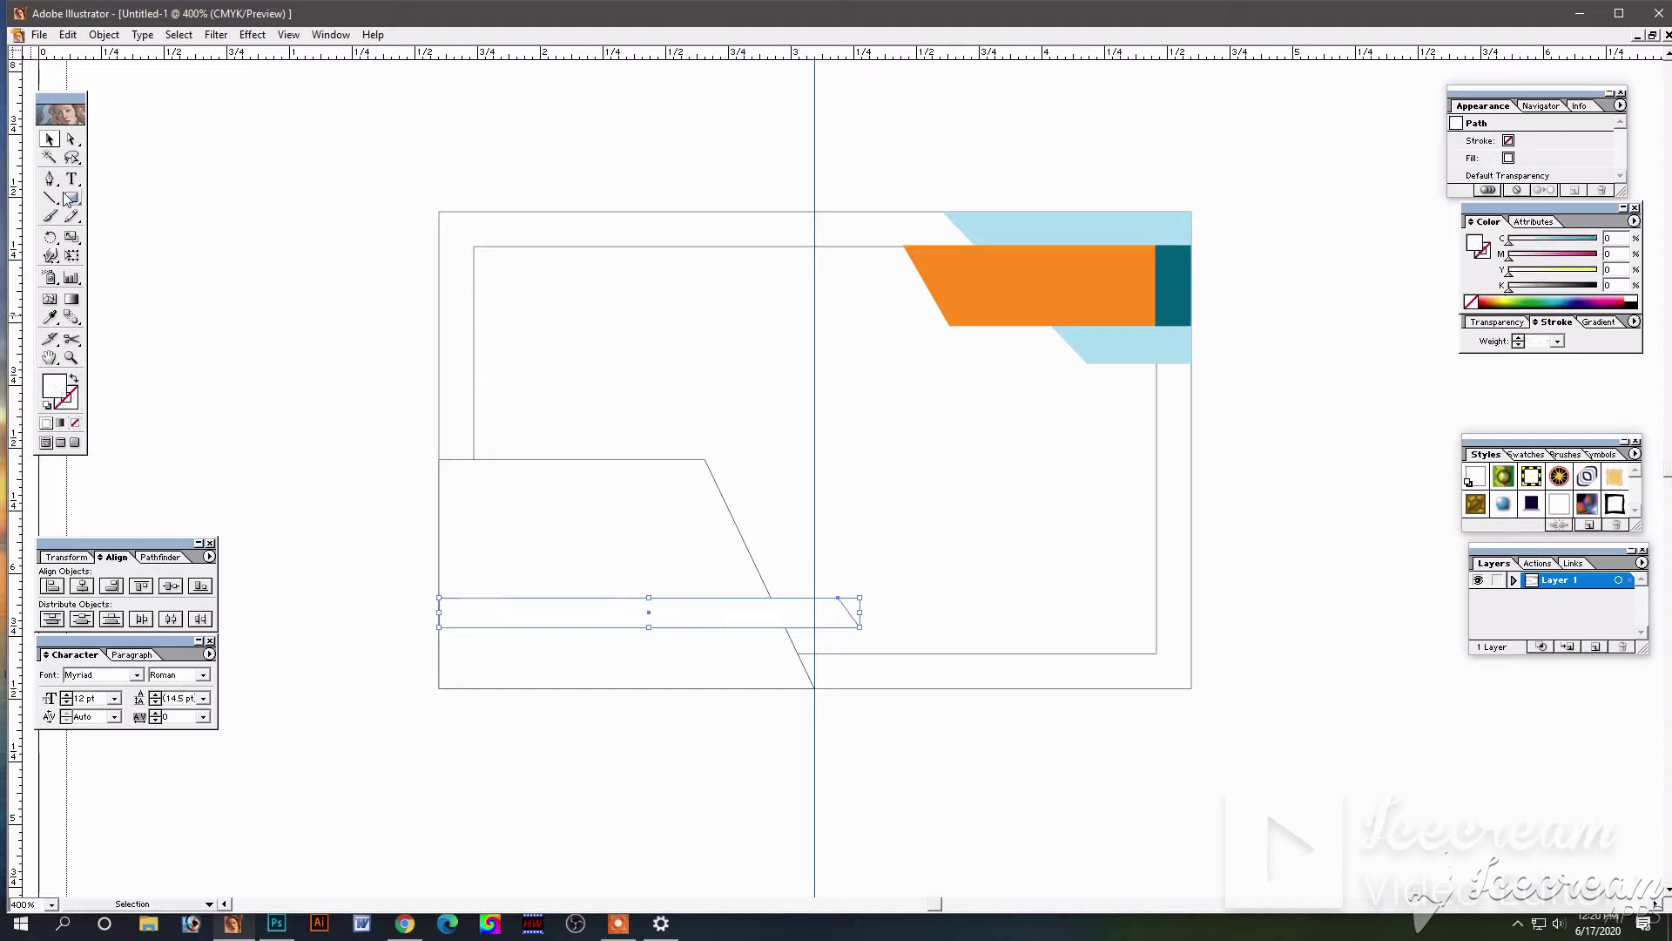
# Step: Reselect the thin bar and give its fill magenta 15 and yellow 47
pyautogui.click(72, 216)
pyautogui.click(994, 290)
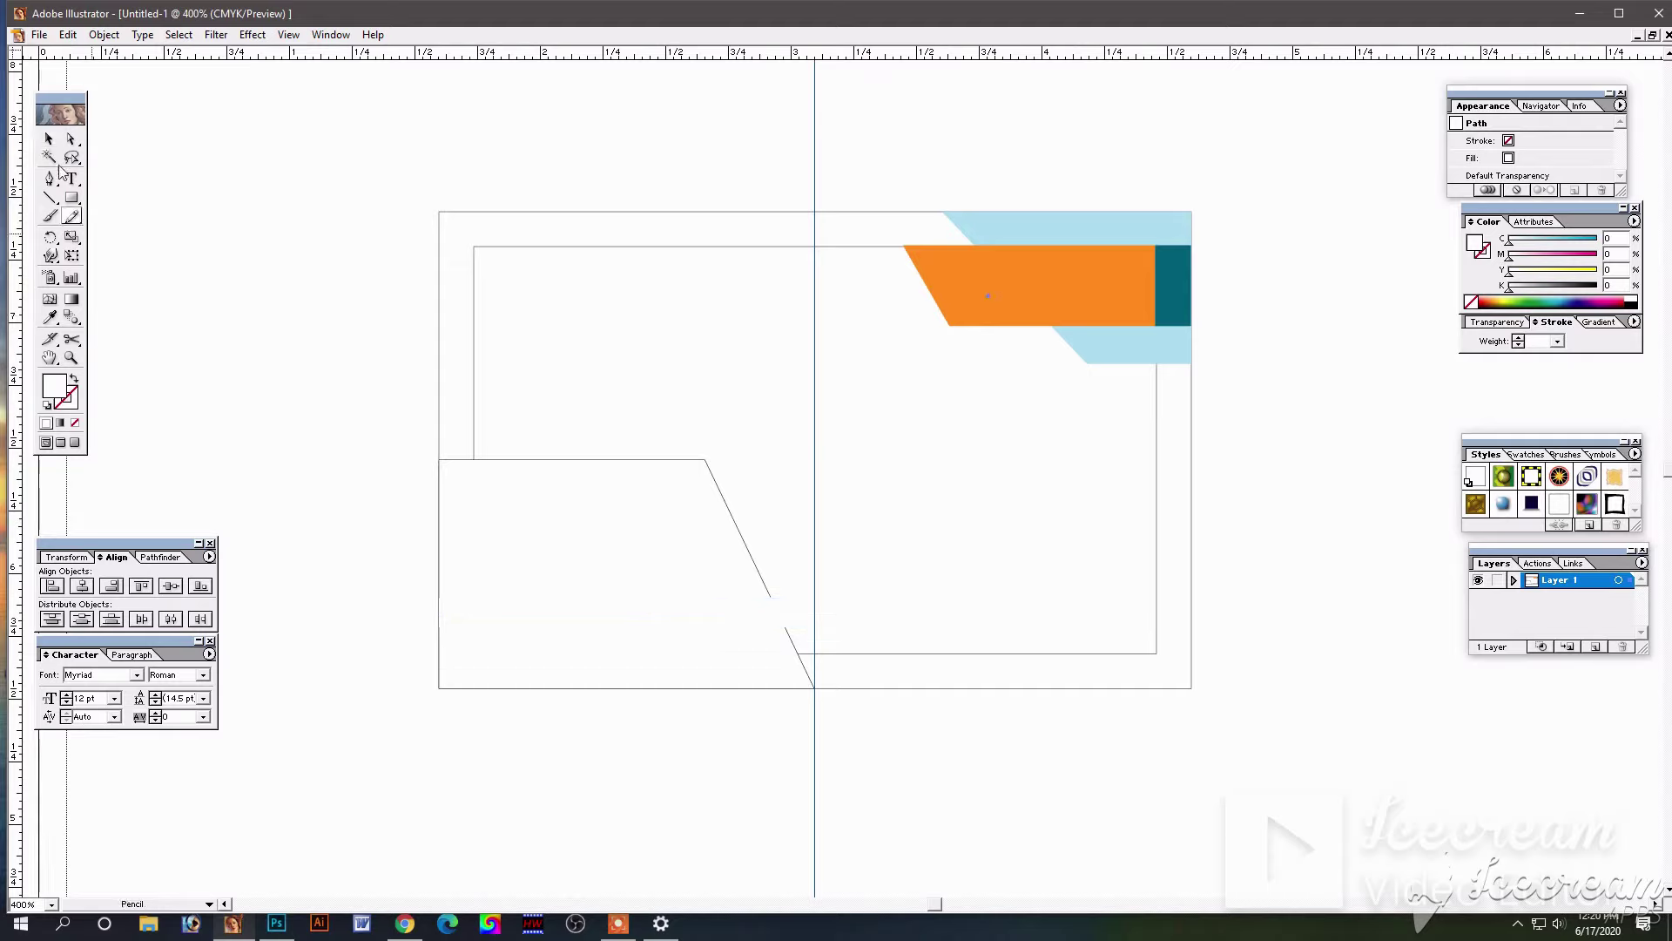
pyautogui.click(49, 138)
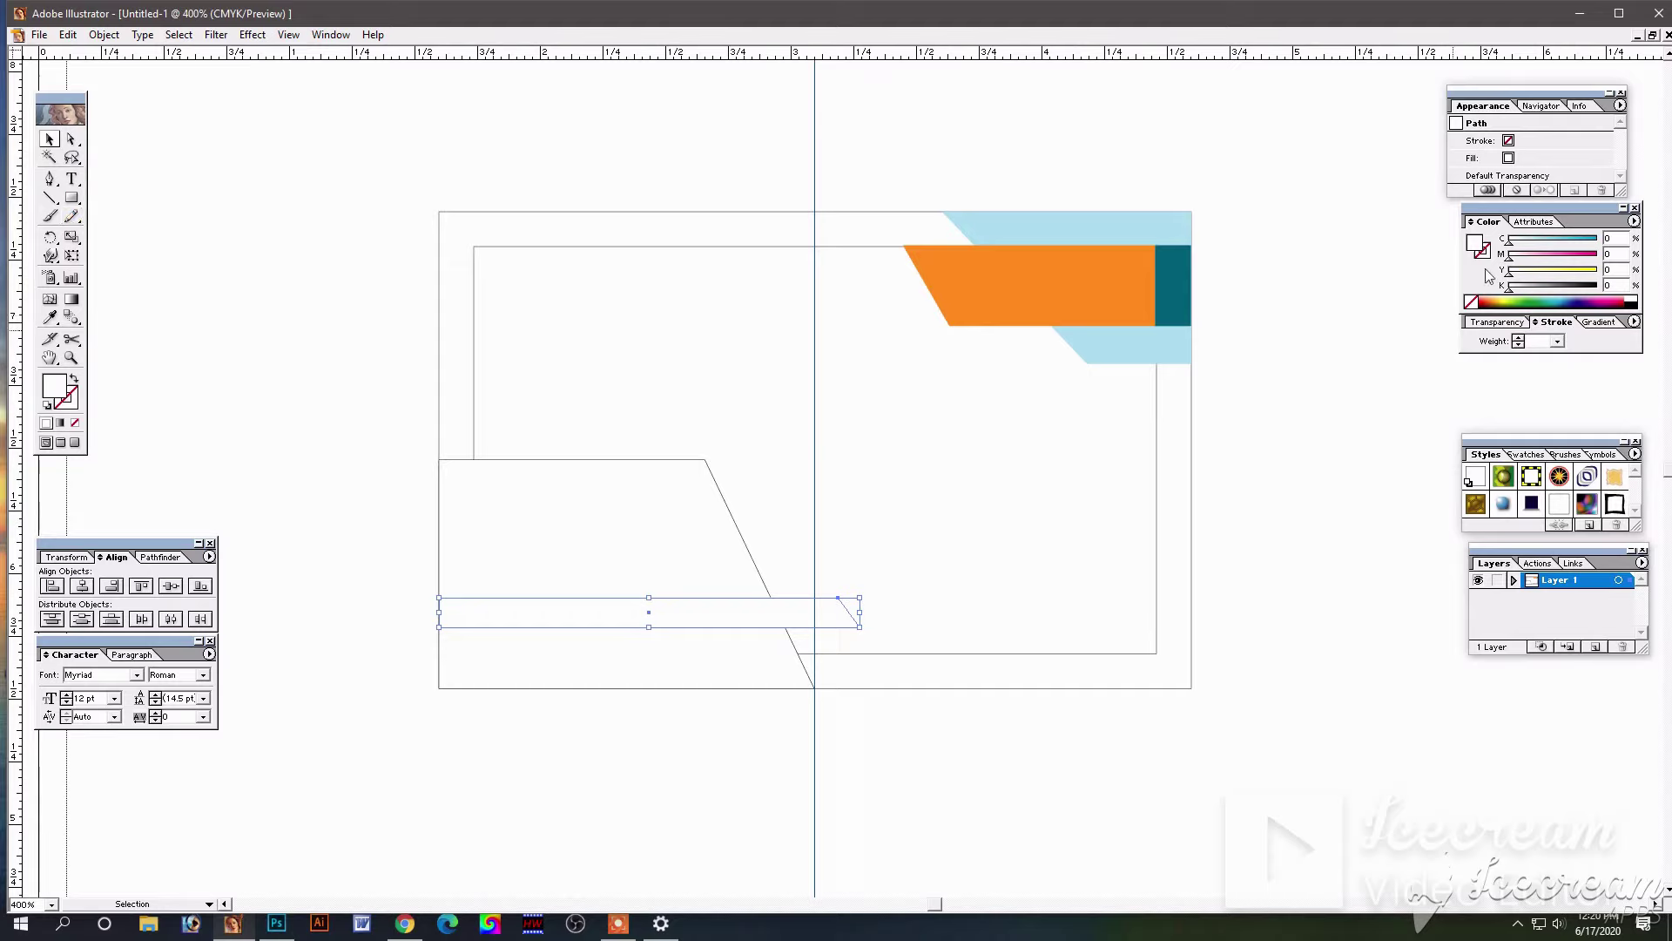
pyautogui.click(829, 610)
pyautogui.moveTo(870, 578); pyautogui.dragTo(813, 634)
pyautogui.hotkey('ctrl', 'z')
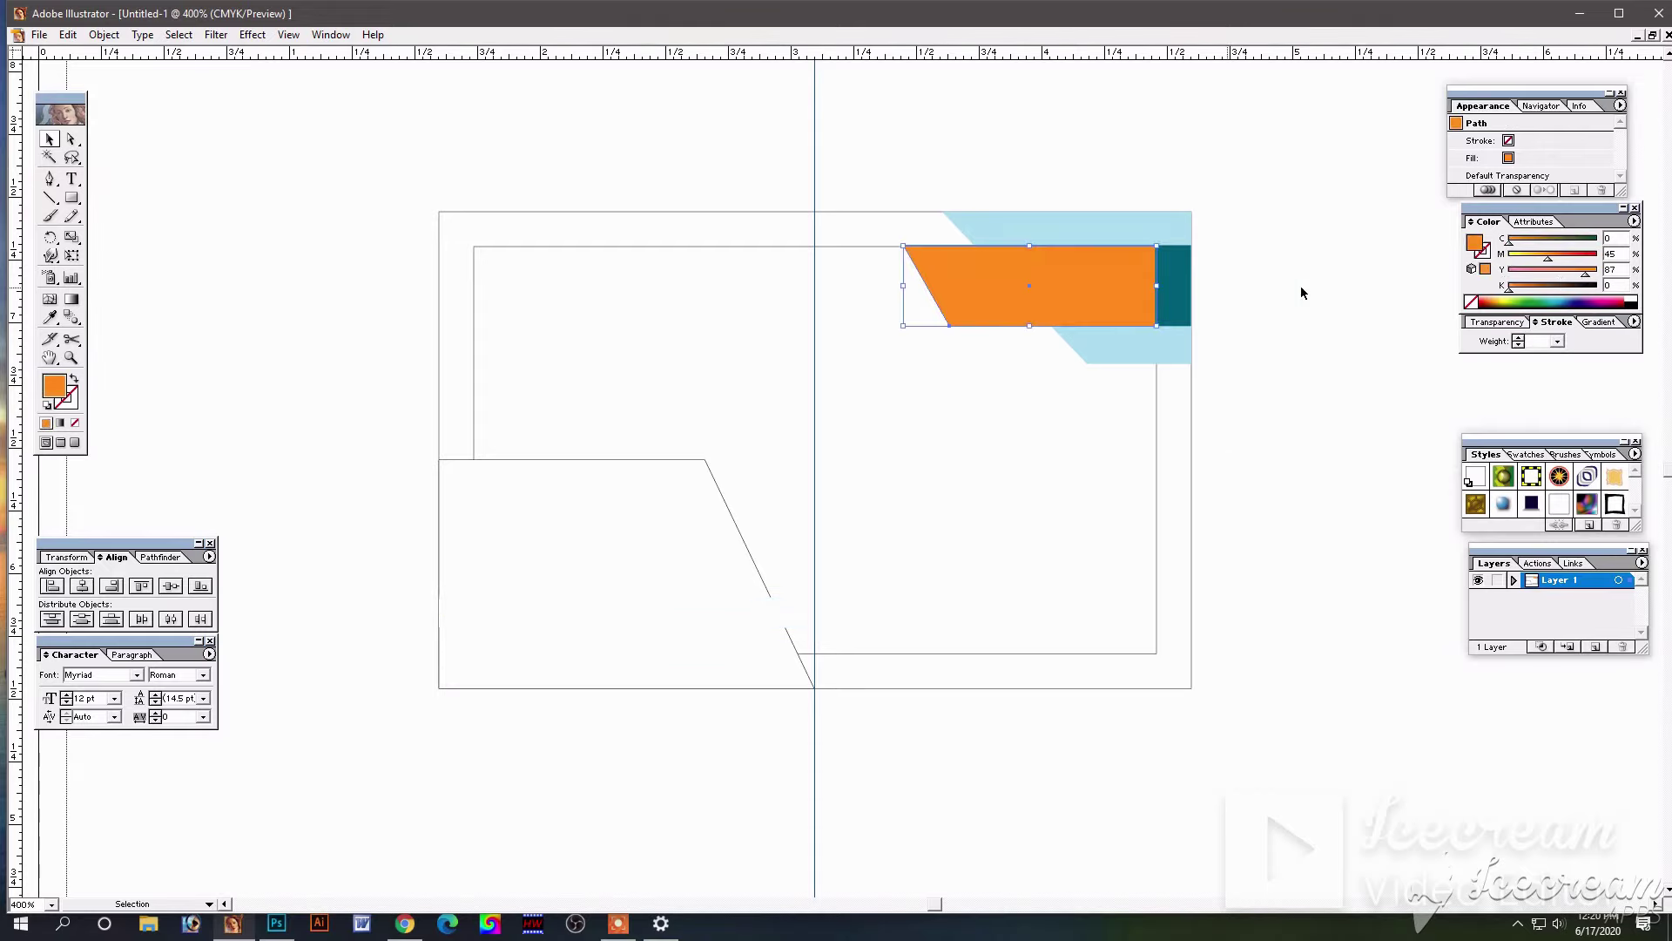
pyautogui.click(796, 616)
pyautogui.write('15')
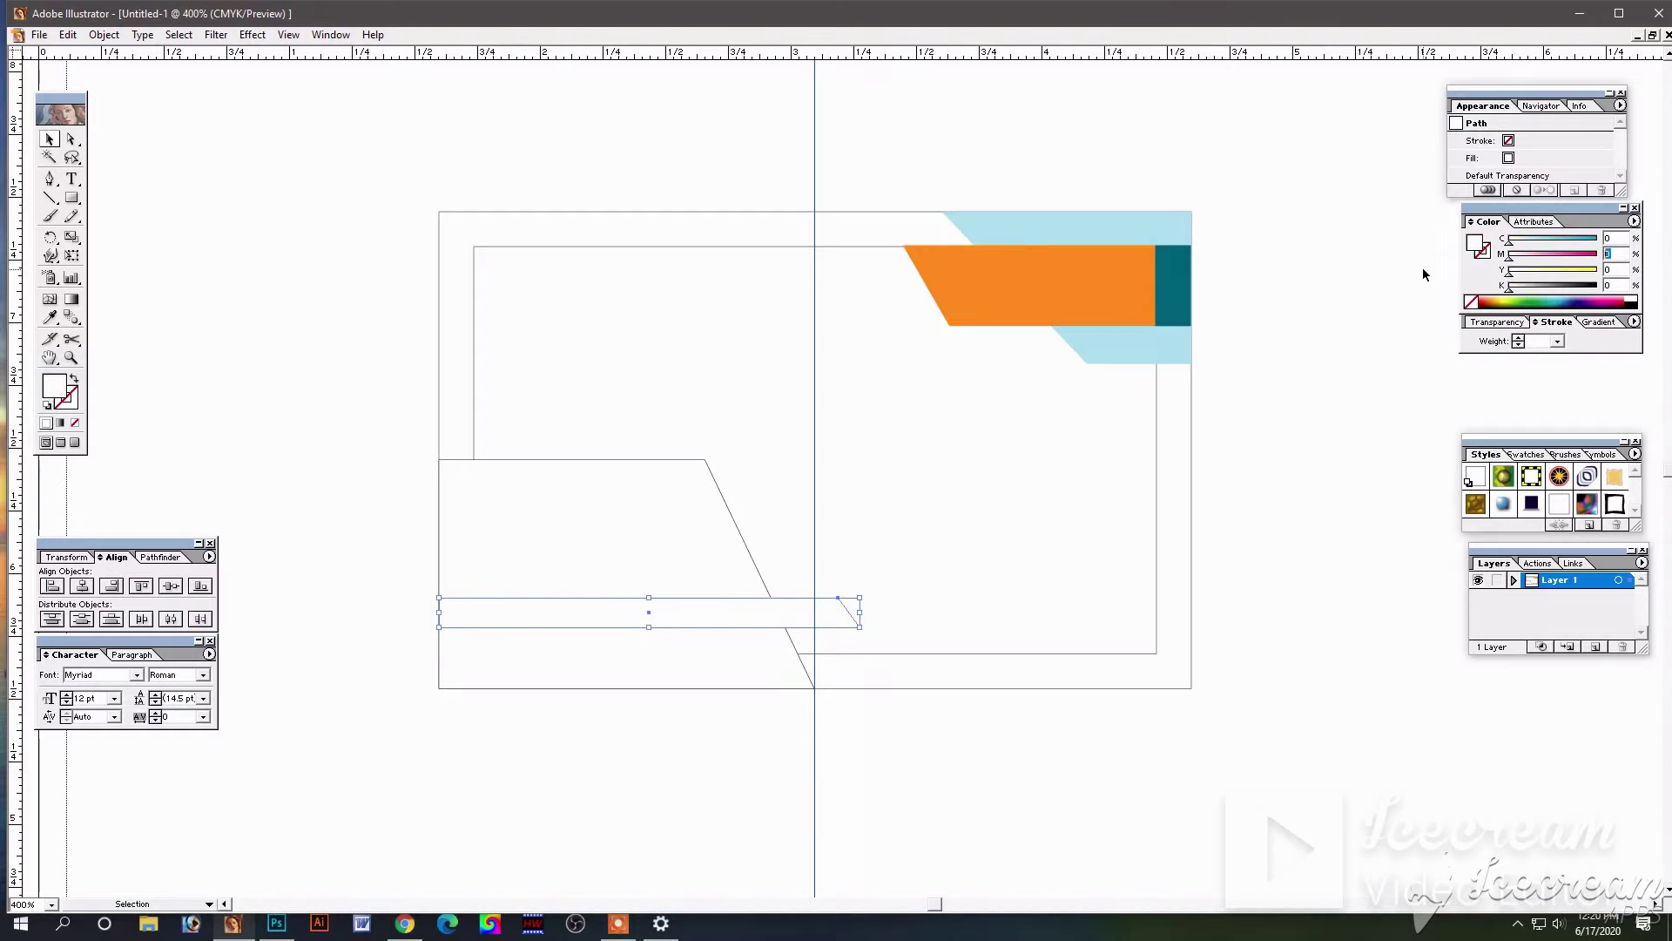
pyautogui.press('Tab')
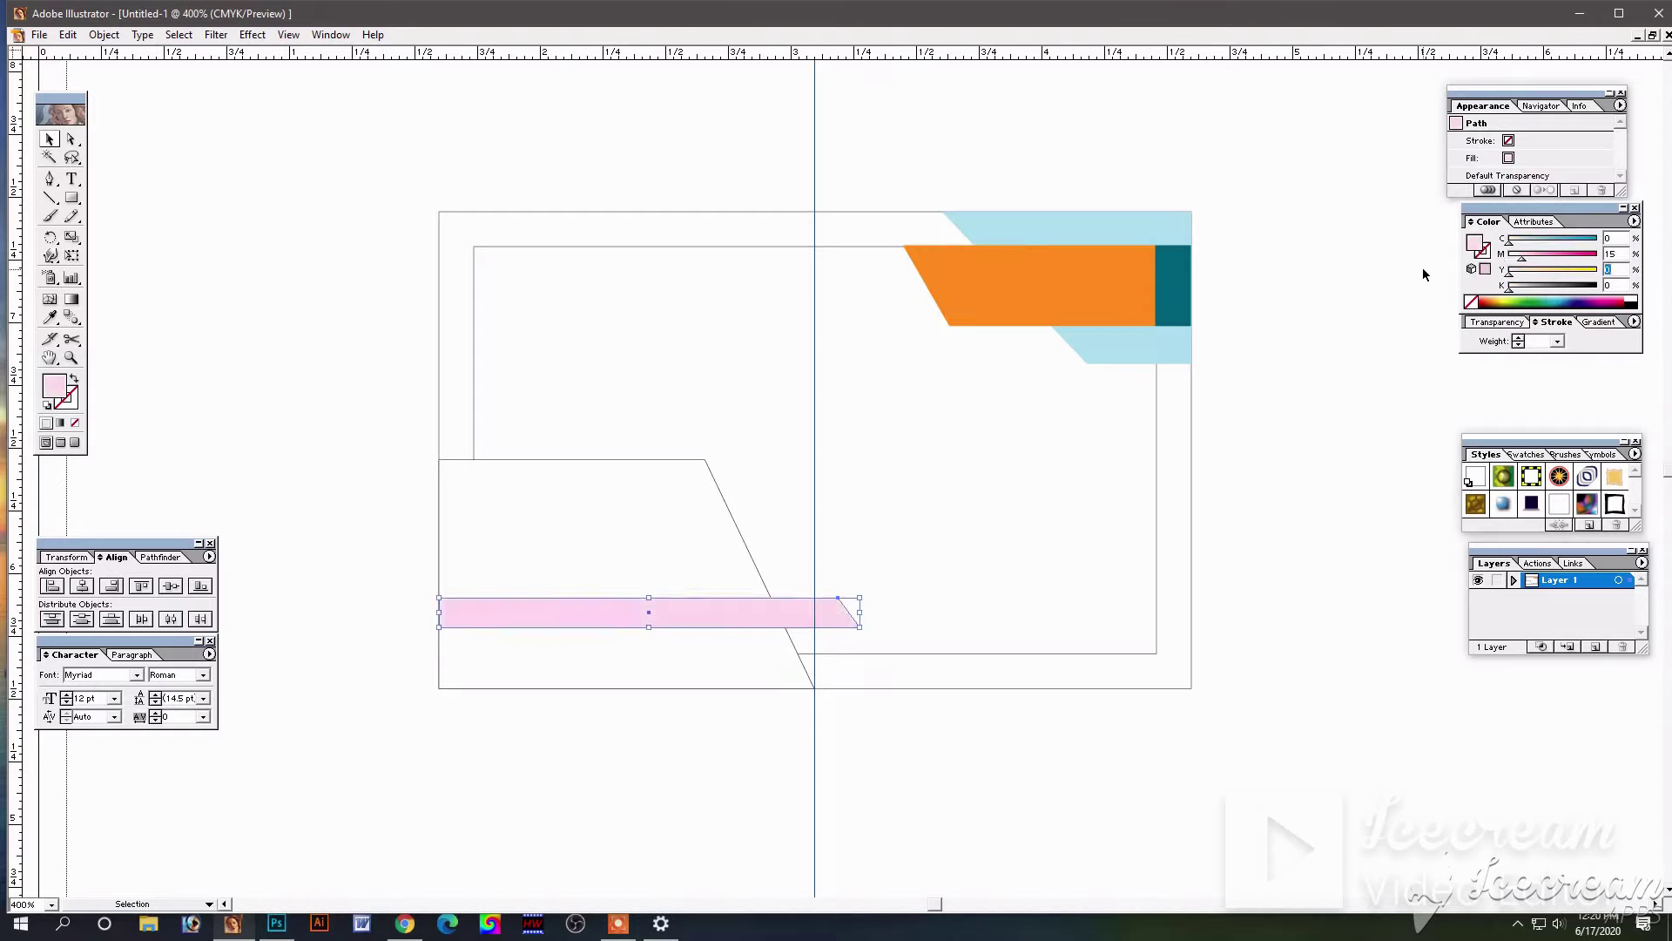
pyautogui.write('47')
pyautogui.press('Return')
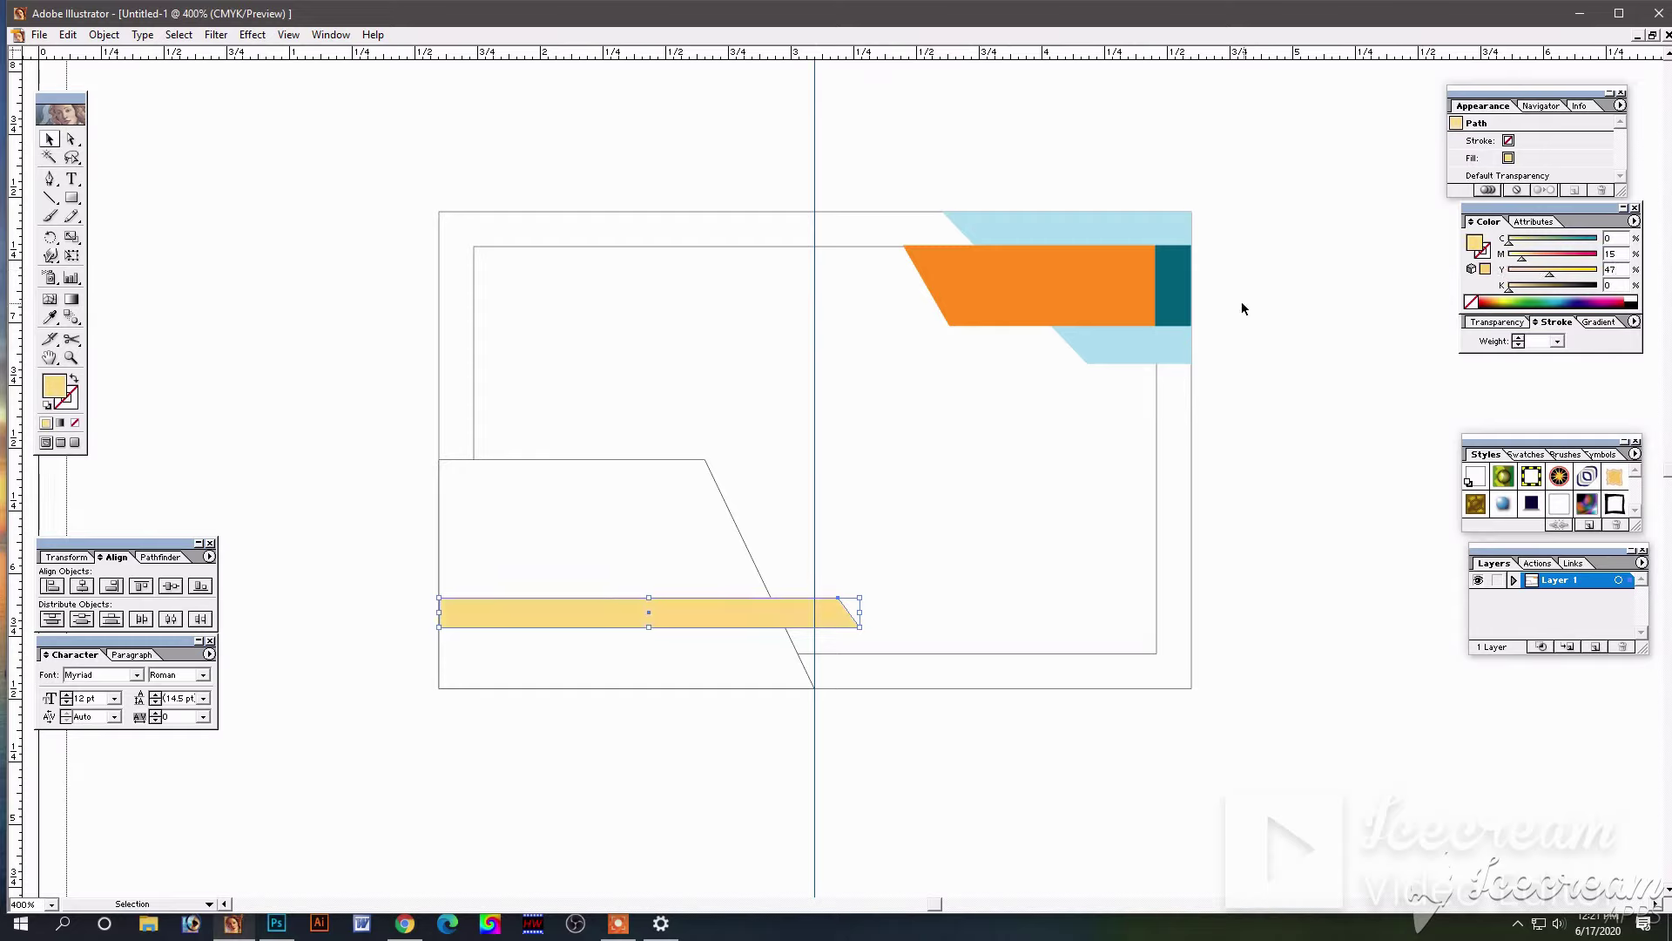
# Step: Match the orange panel's colour by correcting the bar's magenta to 45
pyautogui.click(1095, 290)
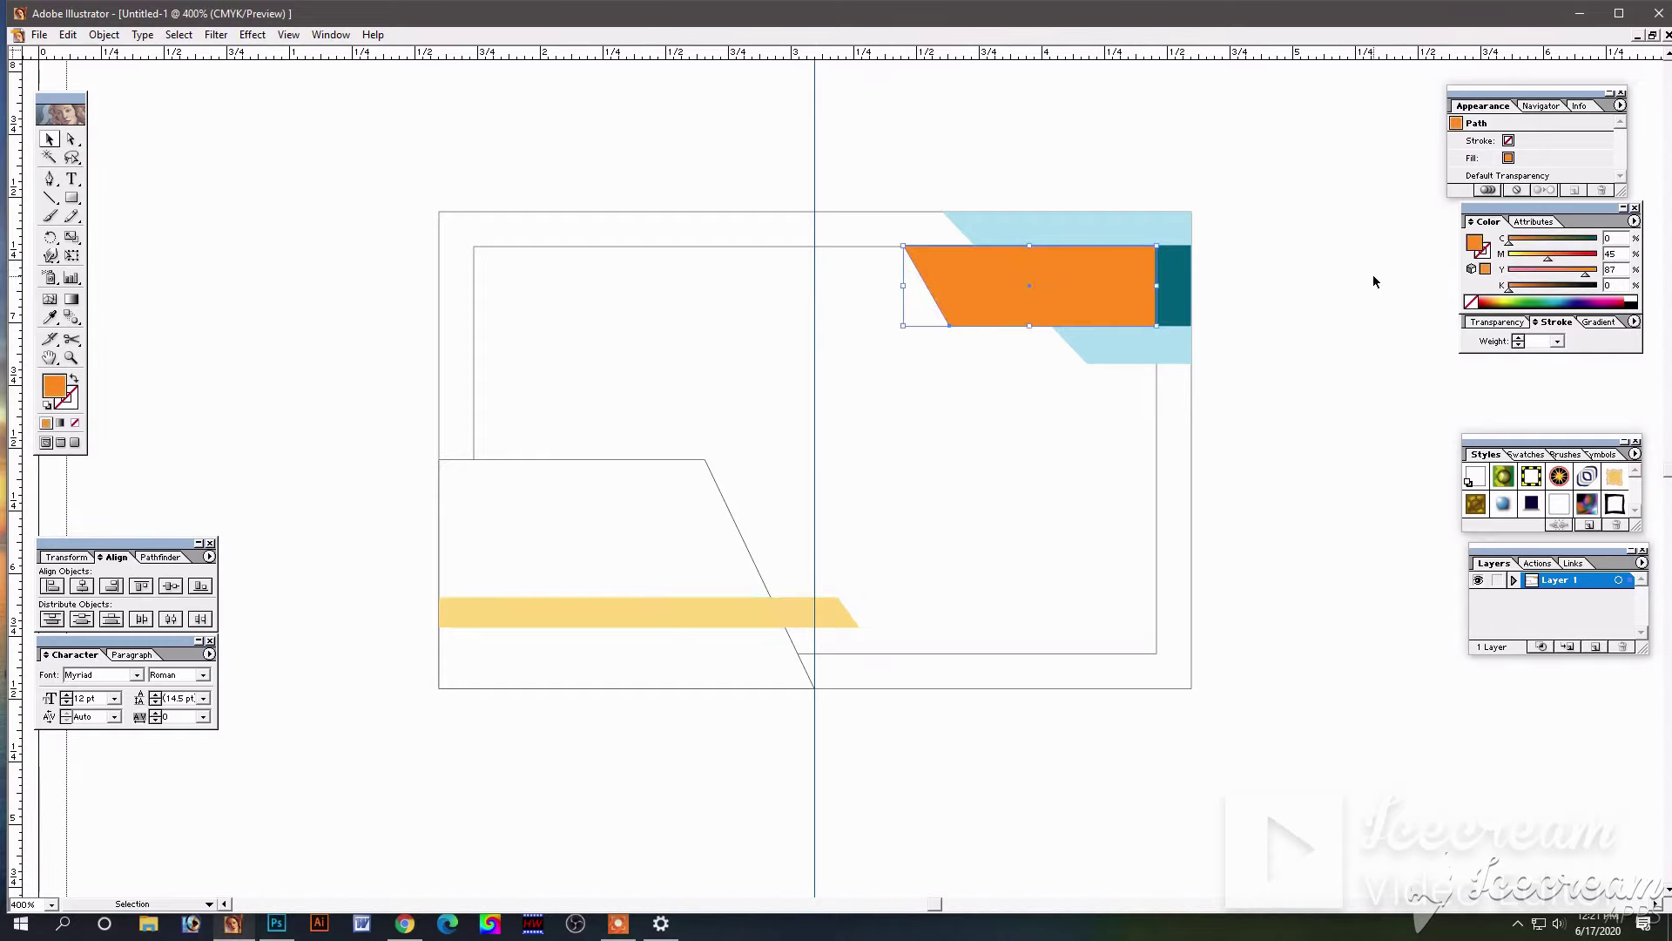
pyautogui.click(829, 616)
pyautogui.doubleClick(1622, 253)
pyautogui.write('45')
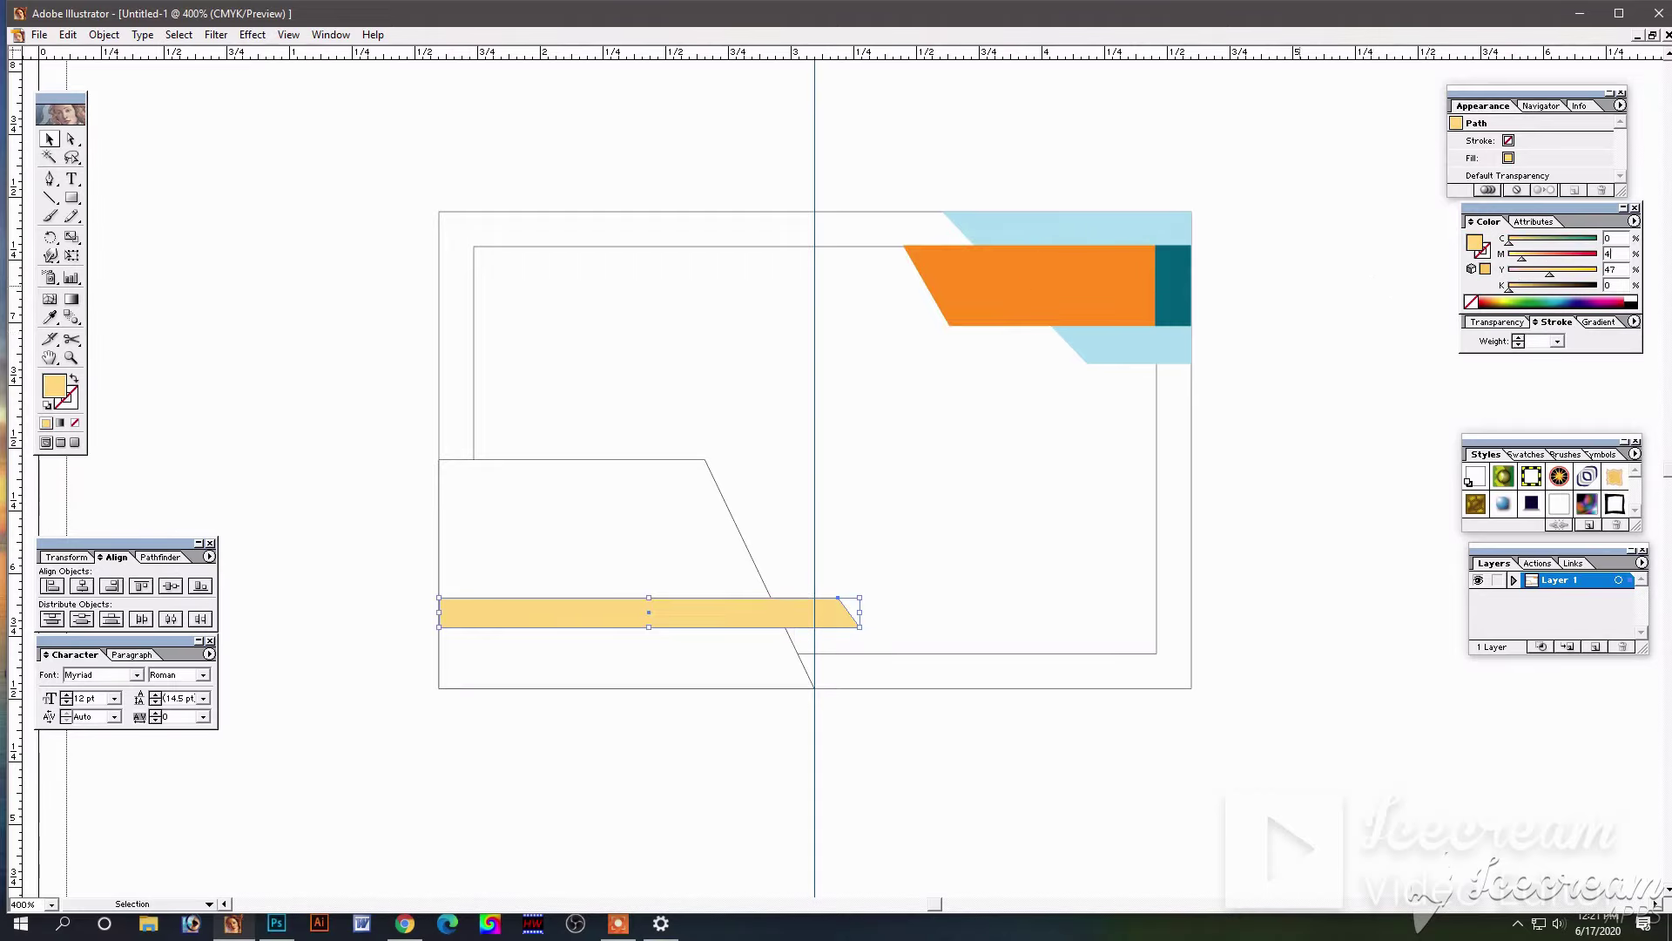
pyautogui.press('Tab')
pyautogui.write('87')
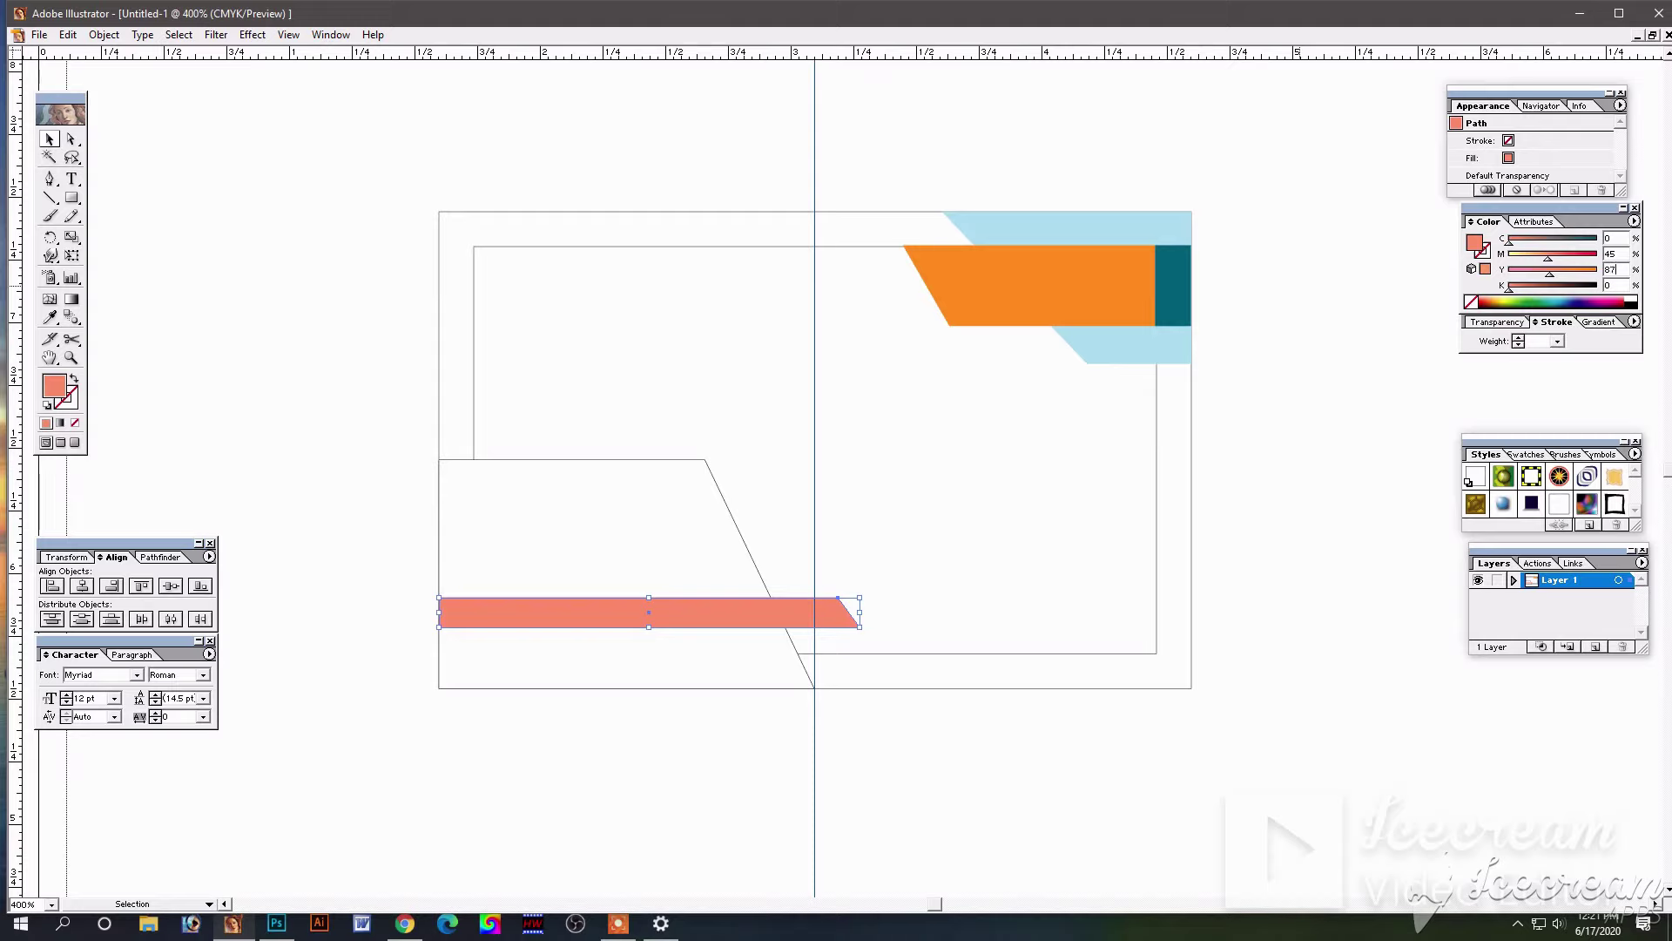
pyautogui.moveTo(752, 508); pyautogui.dragTo(705, 535)
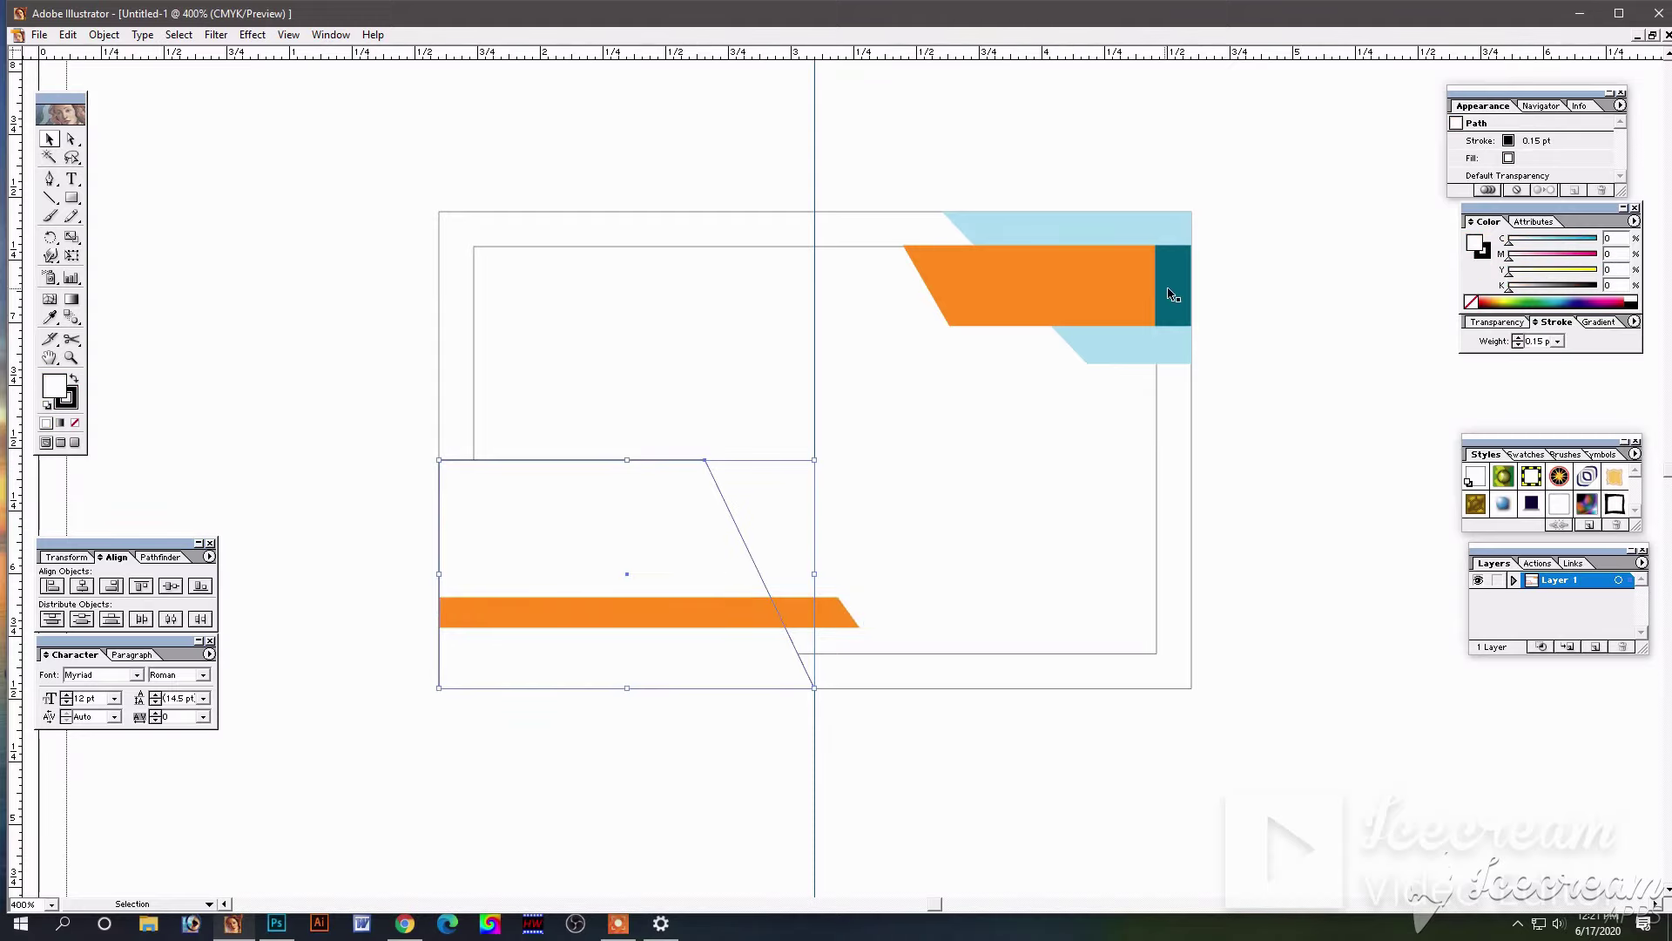
# Step: Give the lower-left trapezoid no outline and a dark teal fill of C 100, K 40
pyautogui.click(1188, 282)
pyautogui.click(745, 554)
pyautogui.click(1471, 302)
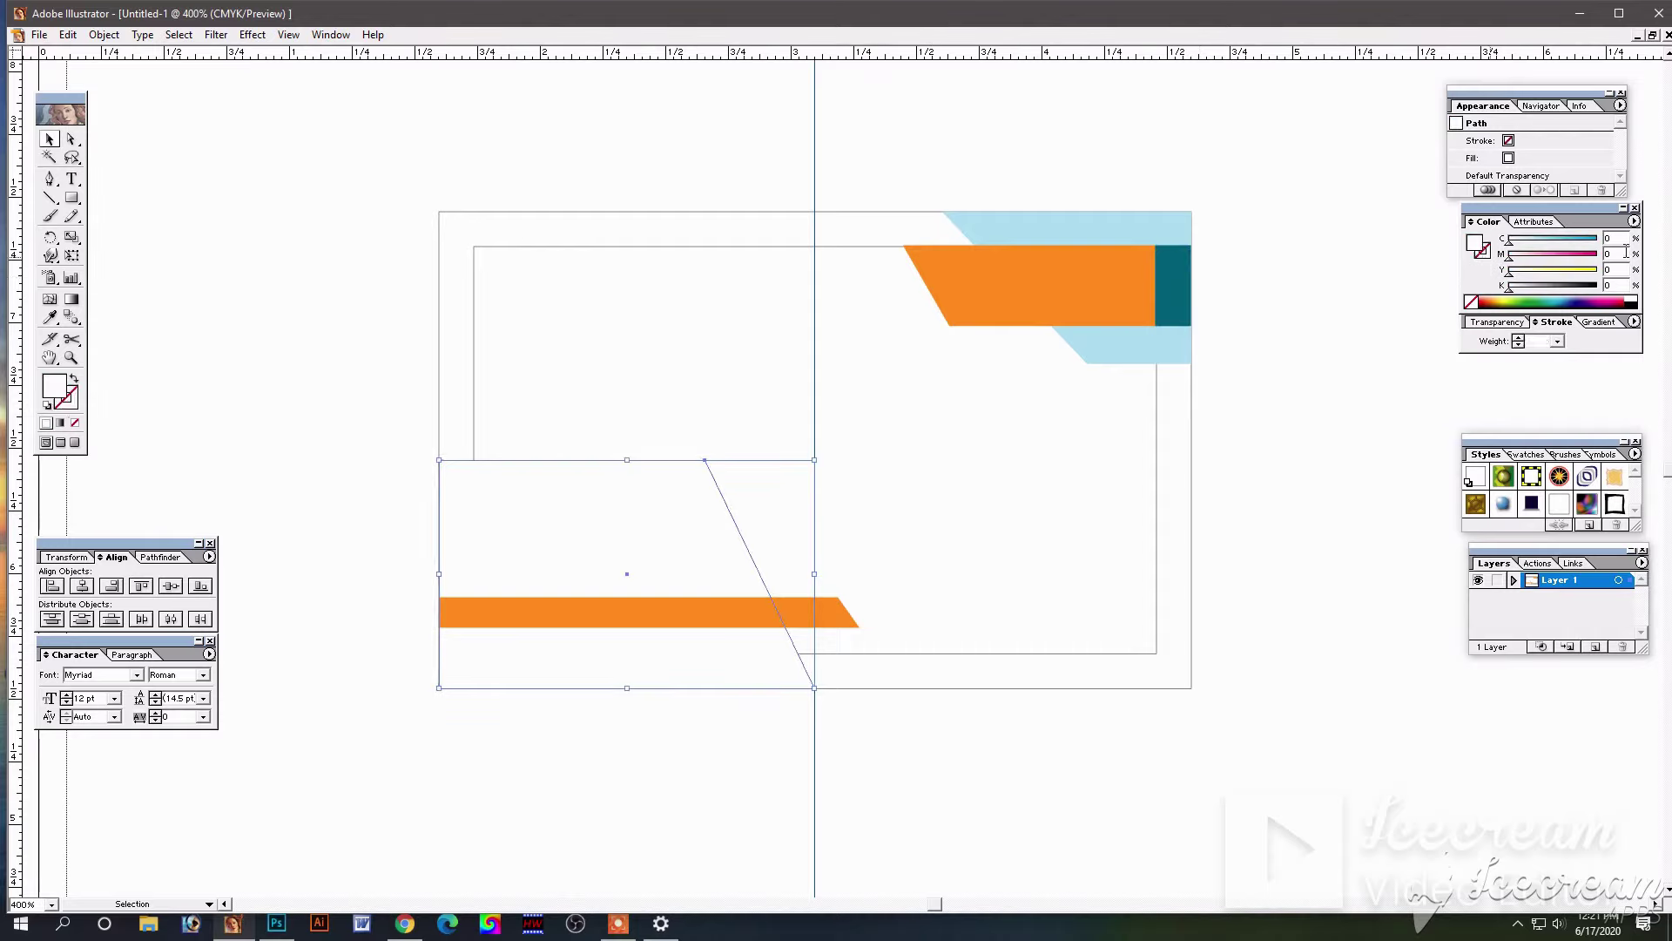
pyautogui.click(1613, 238)
pyautogui.write('100')
pyautogui.press('Tab')
pyautogui.press('Tab')
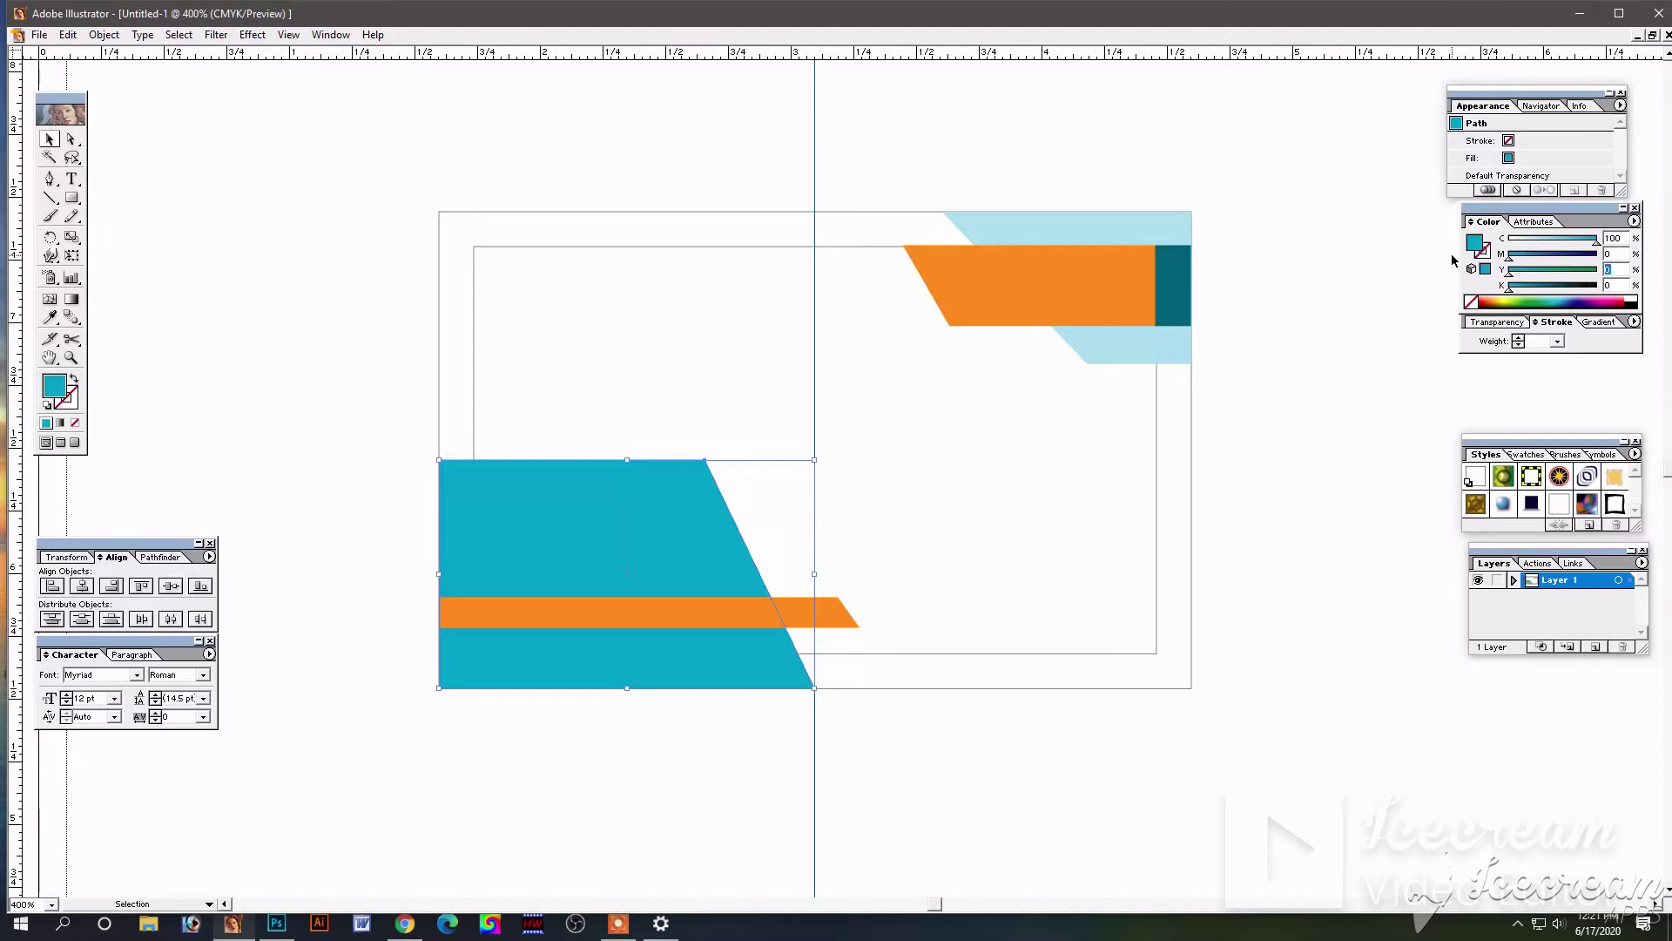
pyautogui.press('Tab')
pyautogui.write('40')
pyautogui.press('Return')
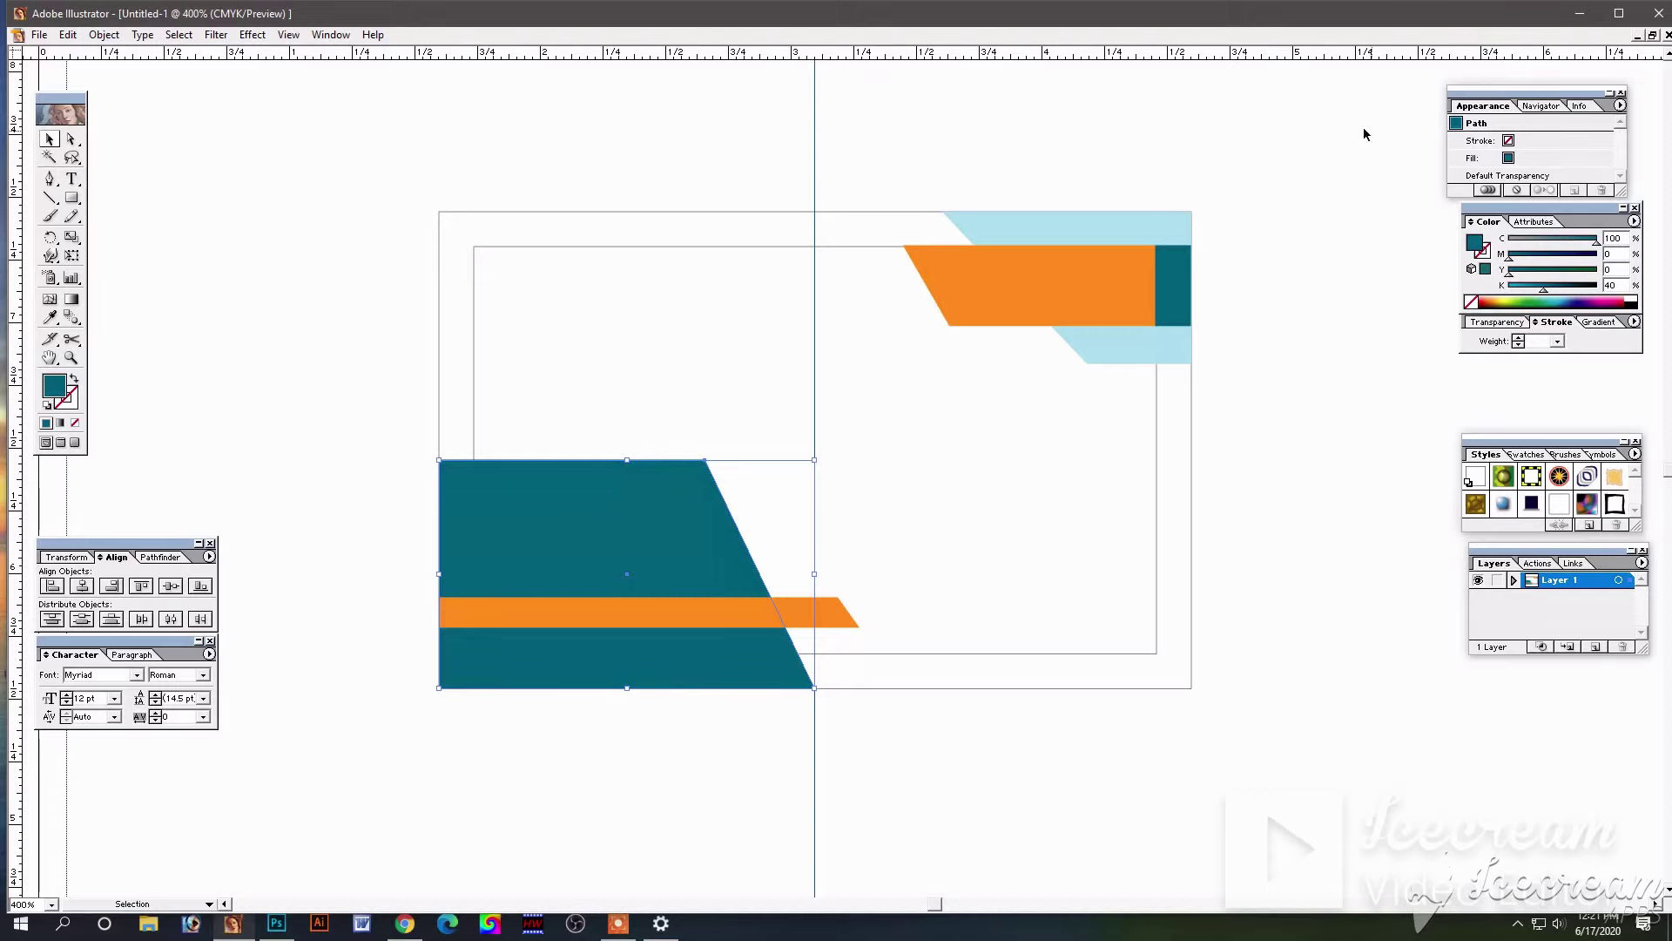
# Step: Deselect and reframe the view to check the whole card with its teal panel
pyautogui.click(1273, 498)
pyautogui.press('z')
pyautogui.keyDown('alt'); pyautogui.click(832, 575); pyautogui.keyUp('alt')
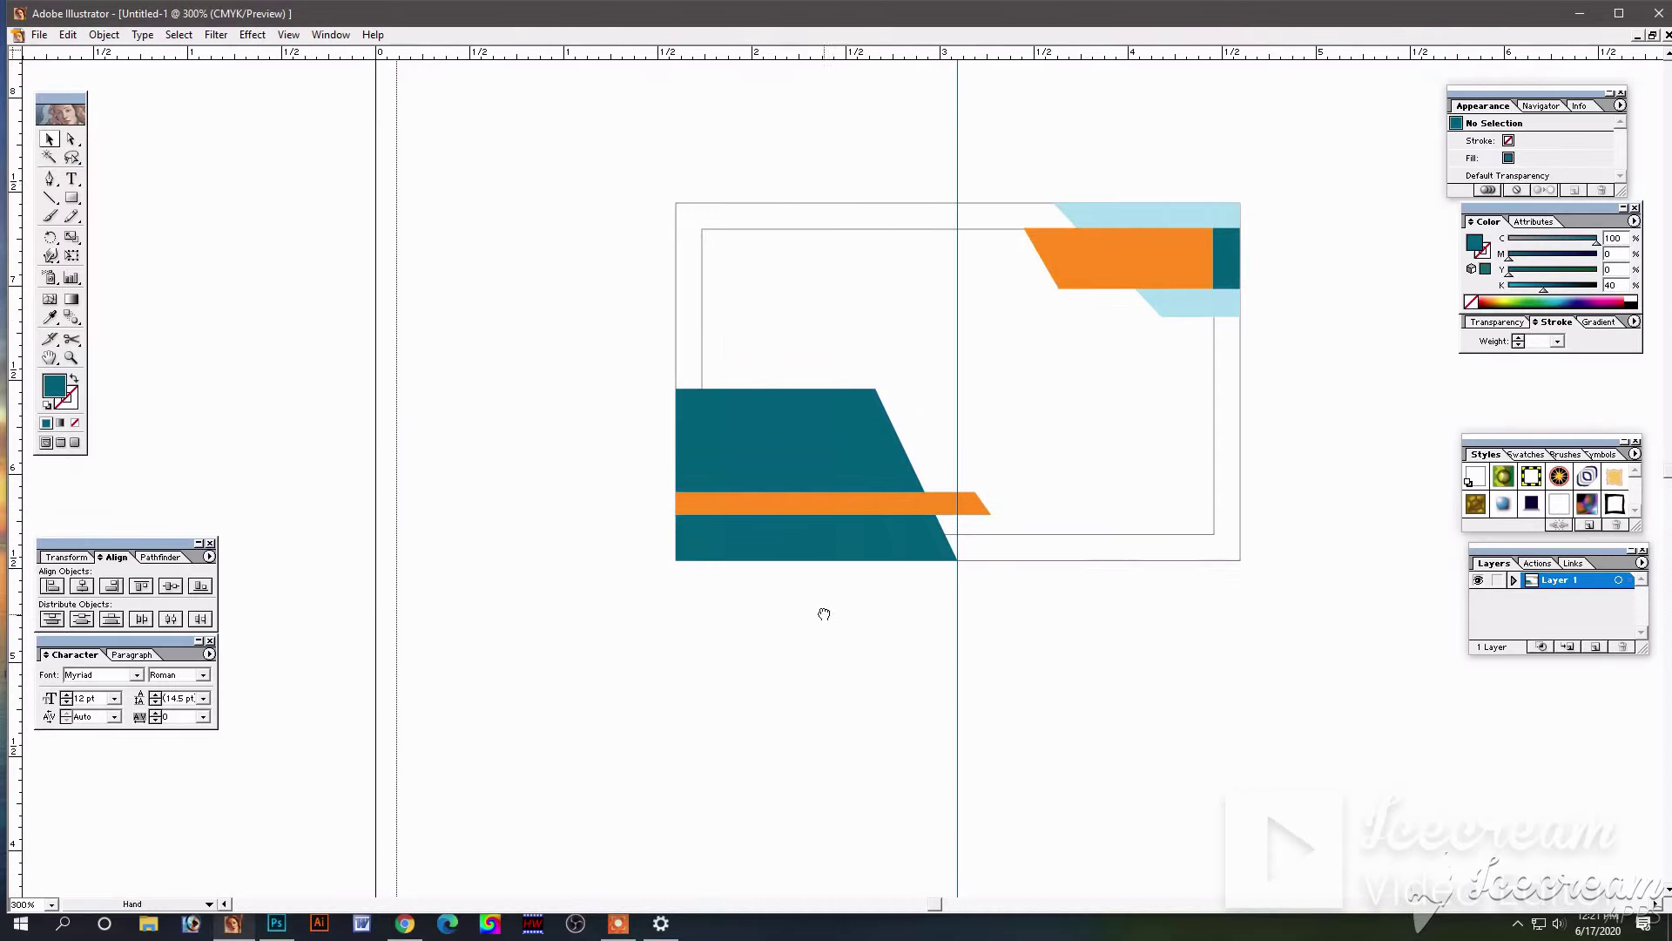
pyautogui.click(833, 479)
pyautogui.moveTo(709, 548)
pyautogui.mouseDown()
pyautogui.moveTo(978, 620)
pyautogui.moveTo(885, 545)
pyautogui.moveTo(920, 544)
pyautogui.mouseUp()
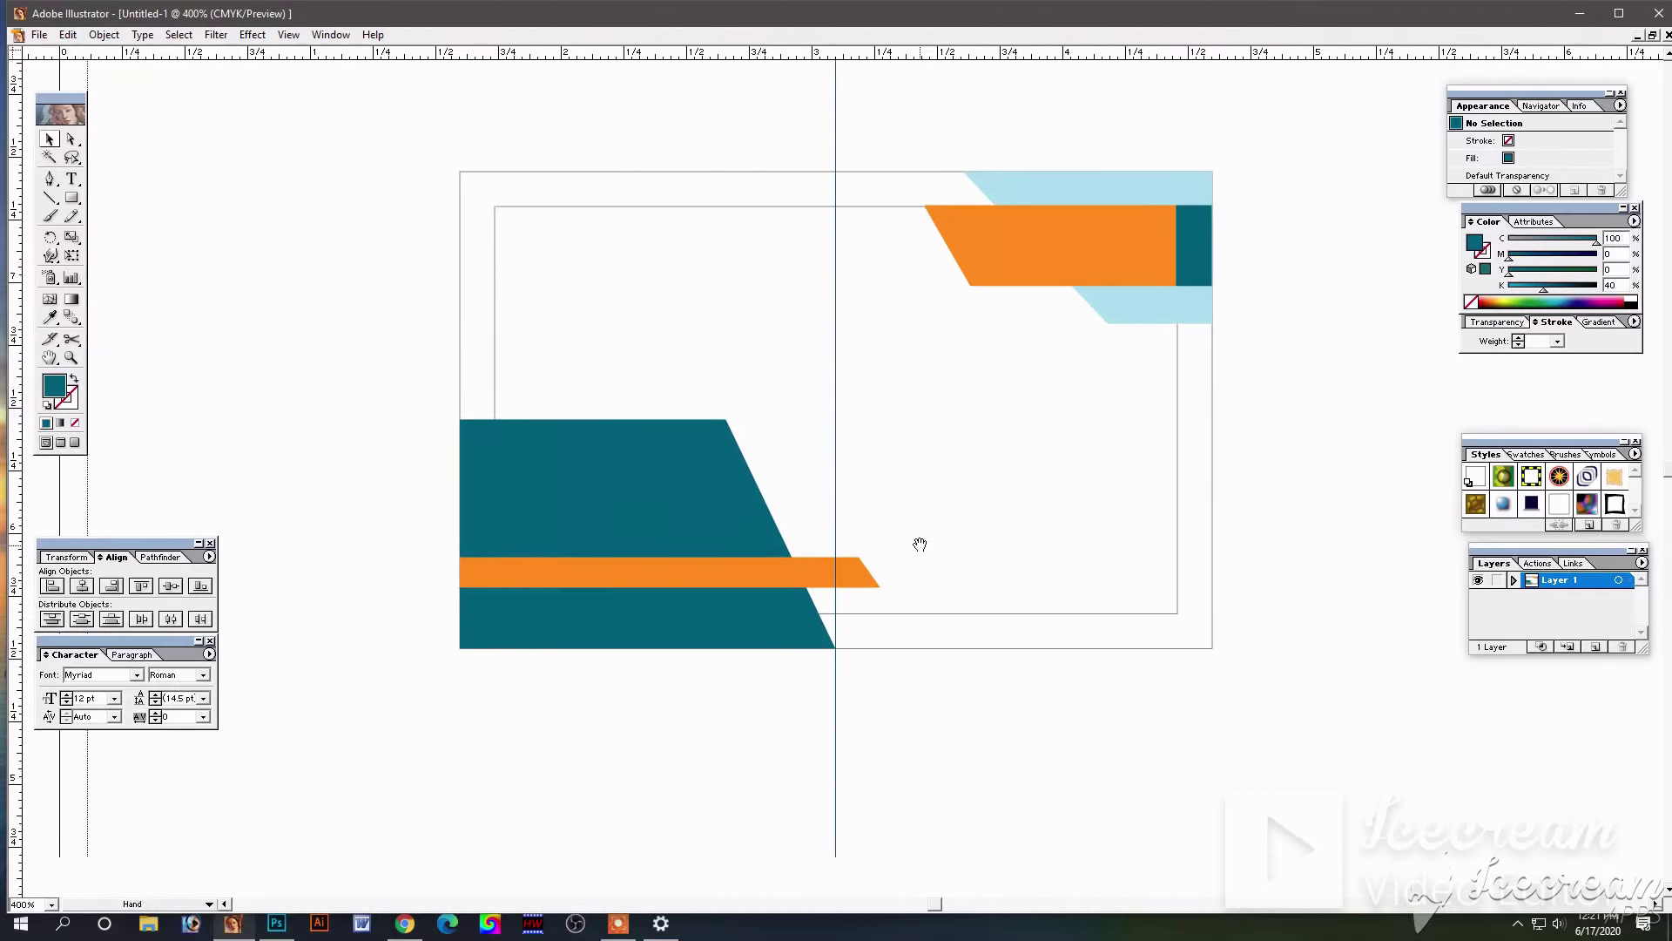
pyautogui.press('v')
# Step: Add the text 'Logo' near the card's top-left corner
pyautogui.moveTo(1198, 514); pyautogui.dragTo(1096, 554)
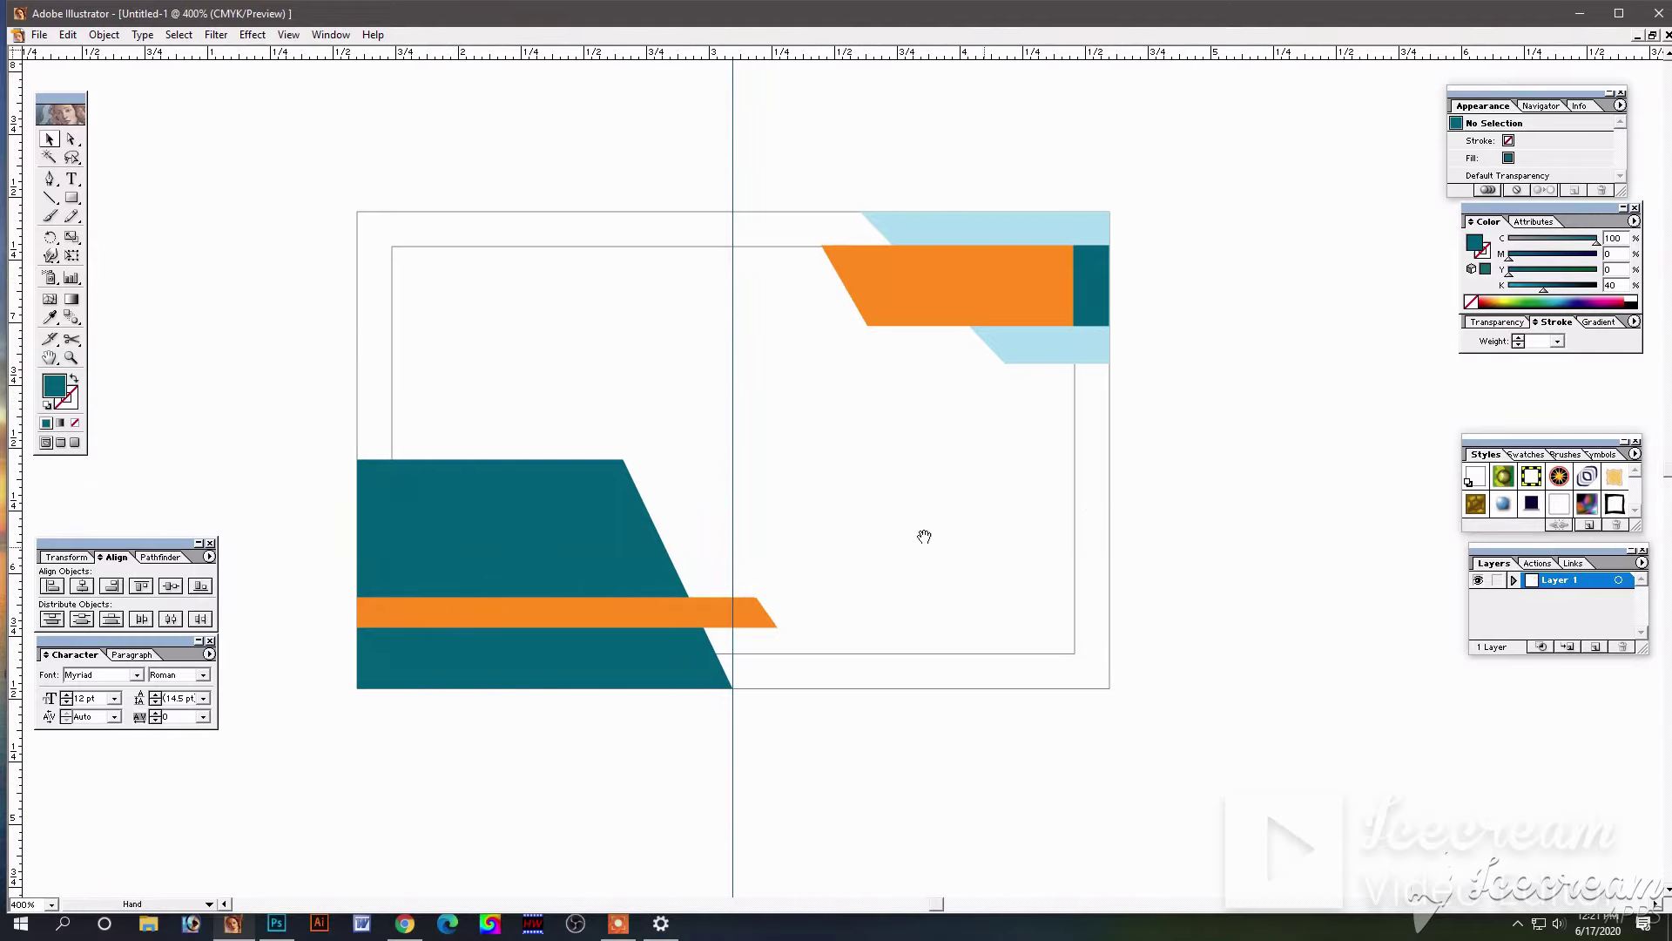
pyautogui.click(72, 178)
pyautogui.click(531, 352)
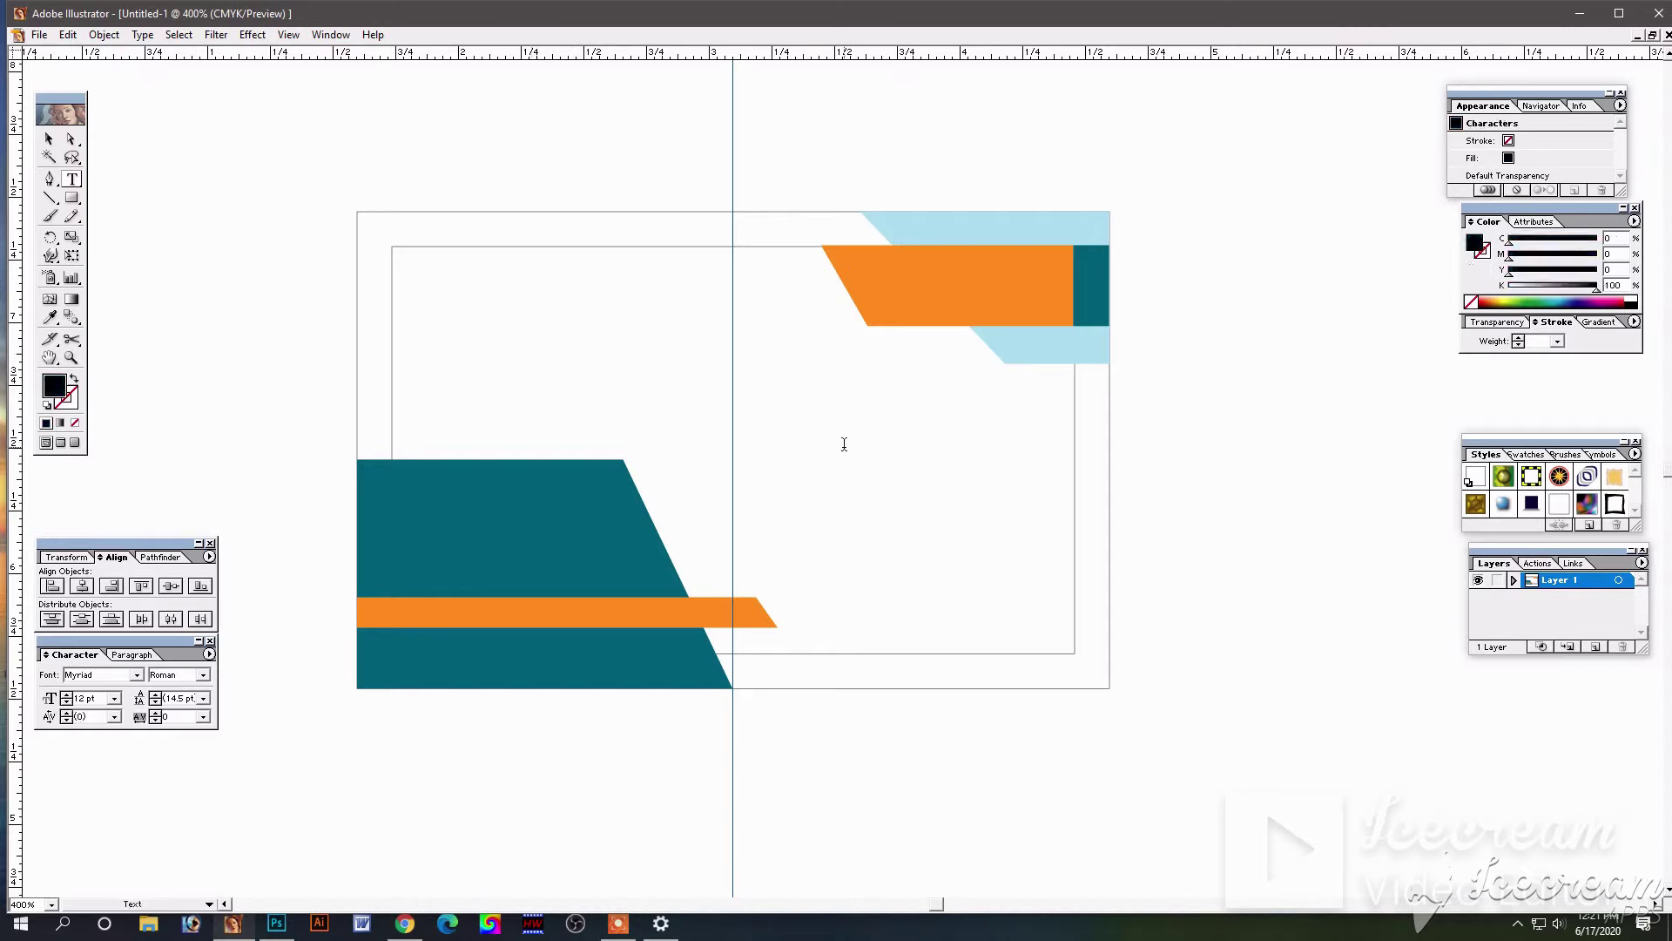
pyautogui.write('Logo')
pyautogui.press('Escape')
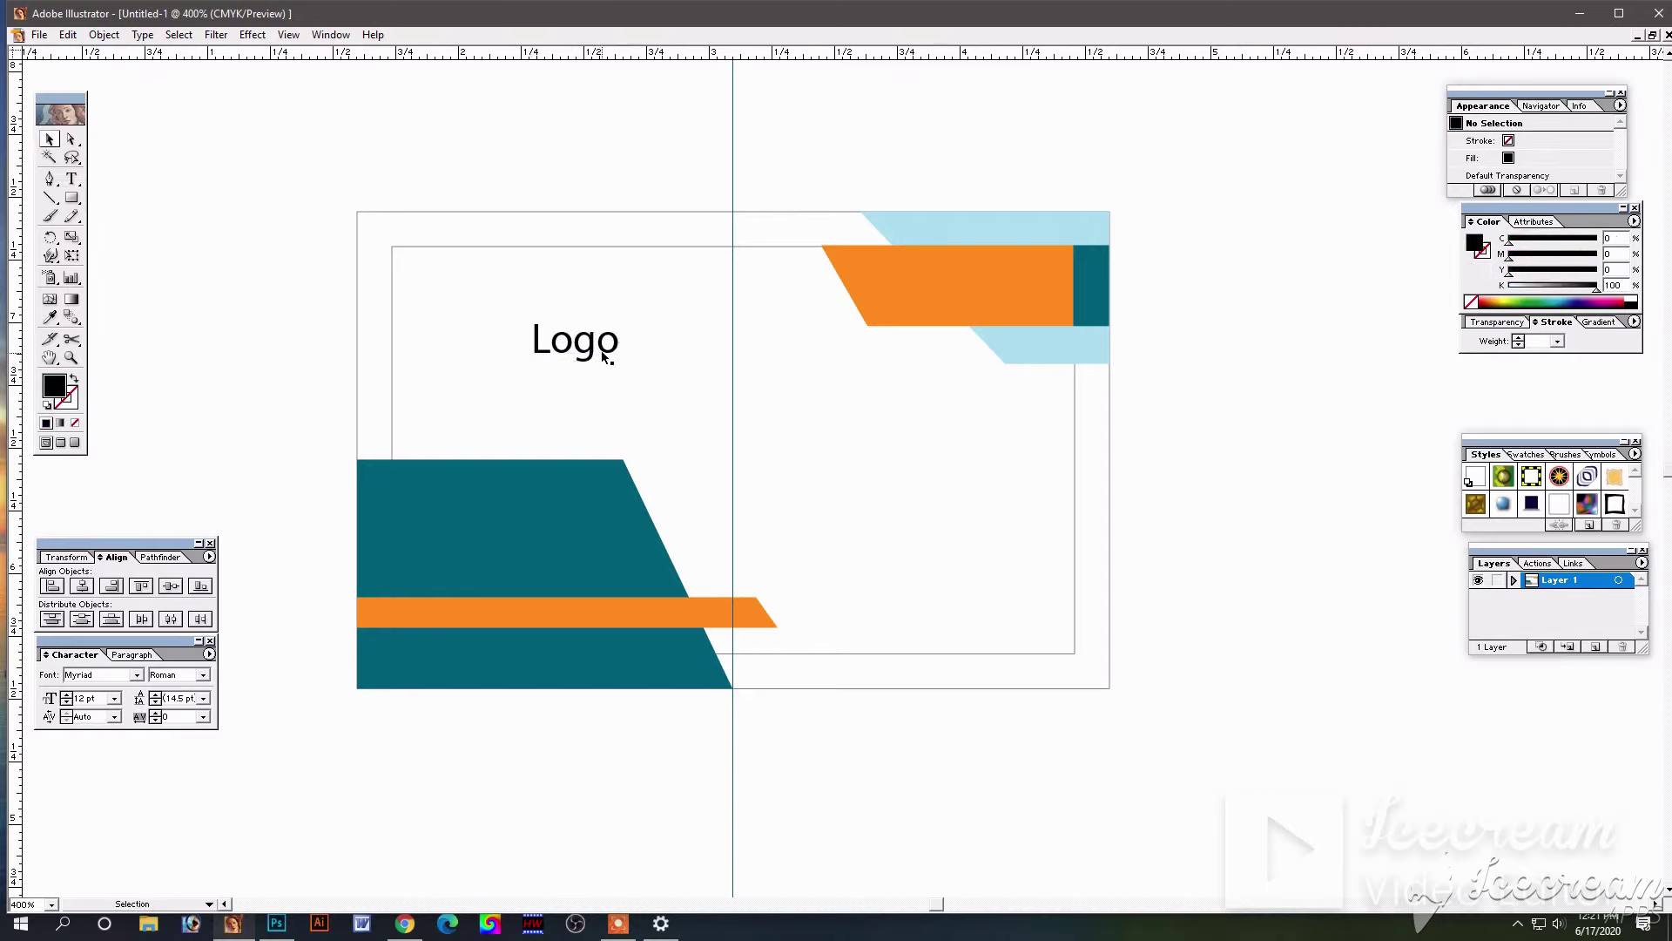
pyautogui.moveTo(602, 347); pyautogui.dragTo(520, 351)
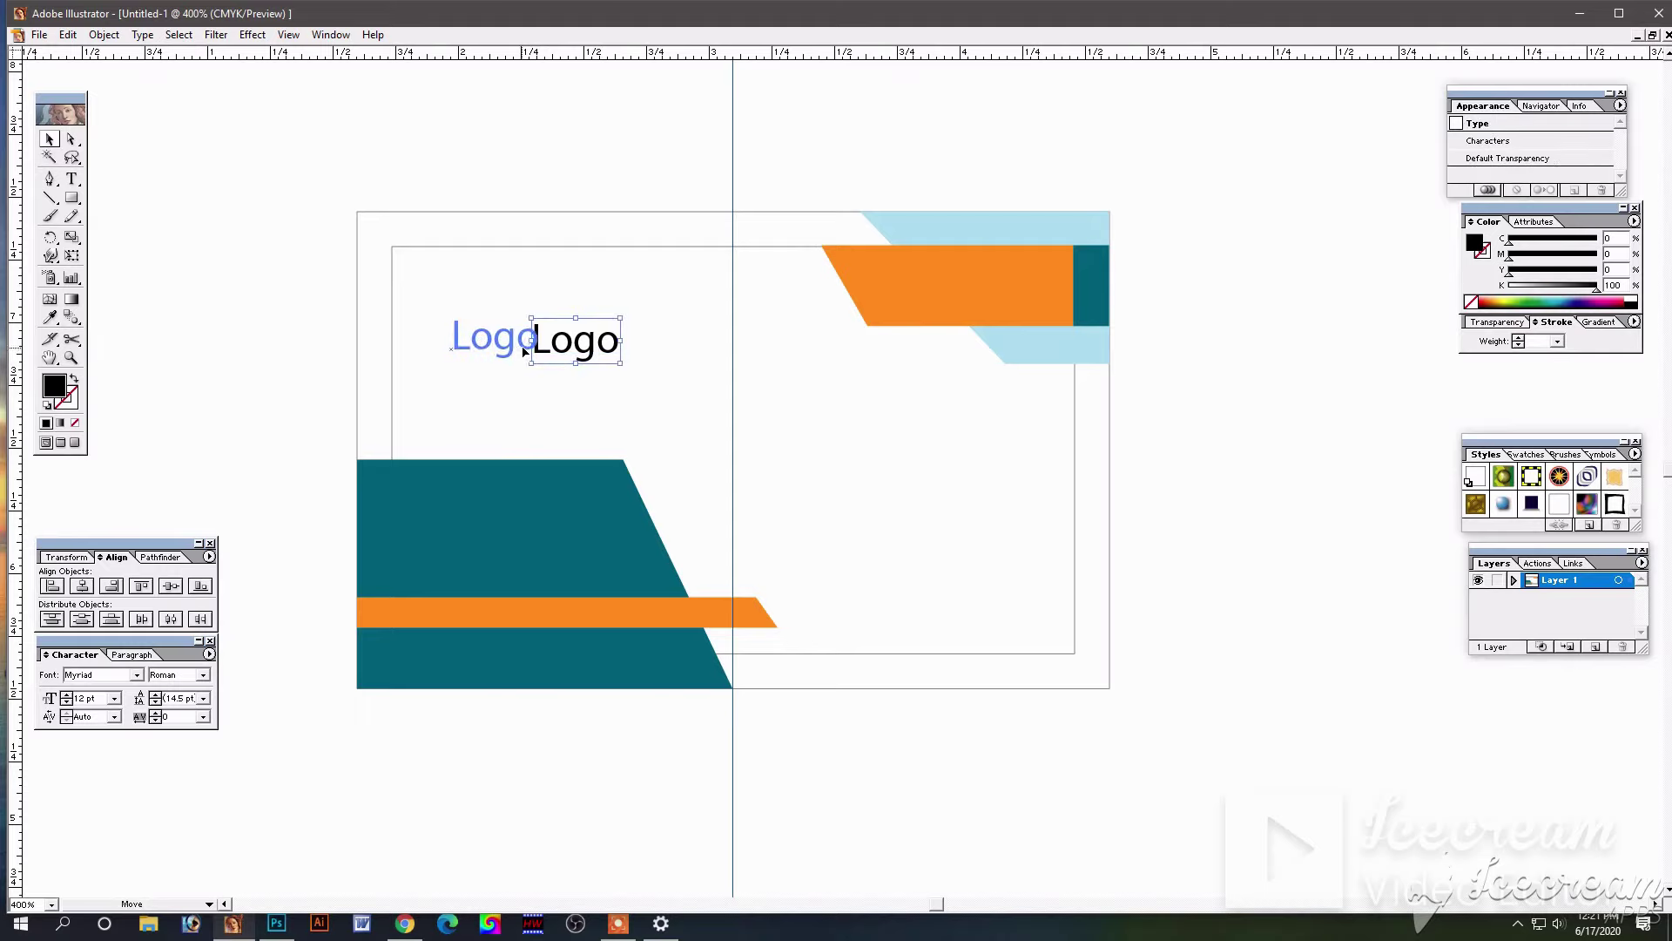
pyautogui.moveTo(520, 351); pyautogui.dragTo(555, 350)
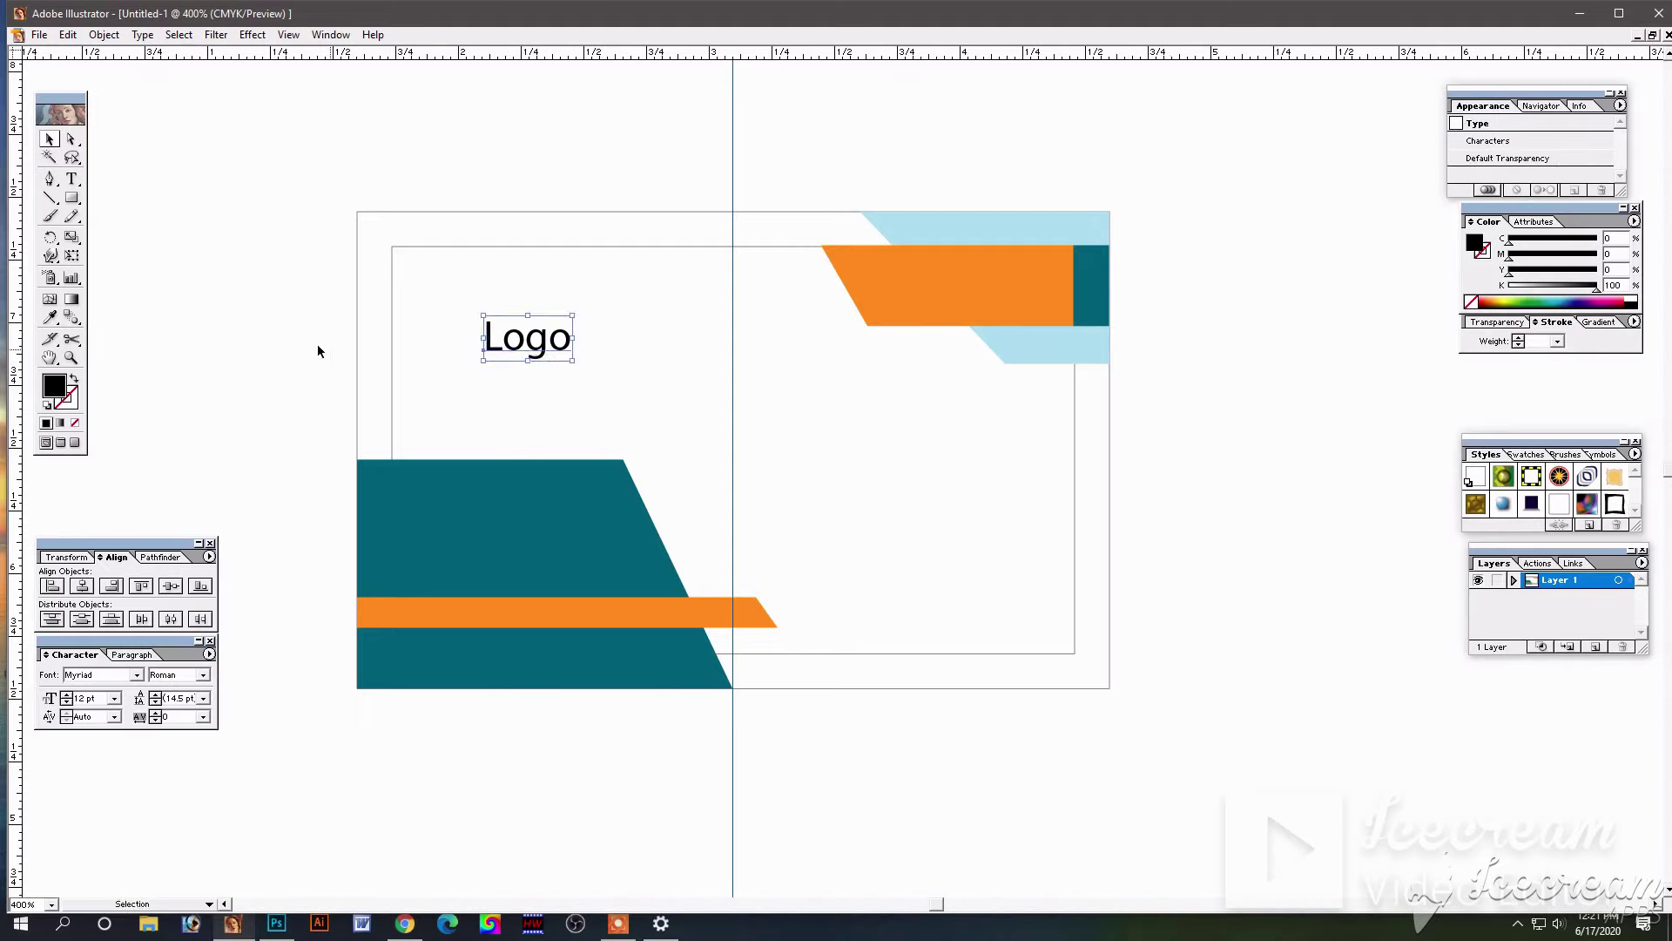
# Step: Draw a circle with the Ellipse tool just left of 'Logo'
pyautogui.click(317, 351)
pyautogui.moveTo(71, 197); pyautogui.dragTo(132, 200)
pyautogui.moveTo(413, 298)
pyautogui.mouseDown()
pyautogui.moveTo(470, 371)
pyautogui.moveTo(546, 339)
pyautogui.mouseUp()
# Step: Nudge the circle and 'Logo' together two steps to the right
pyautogui.press('v')
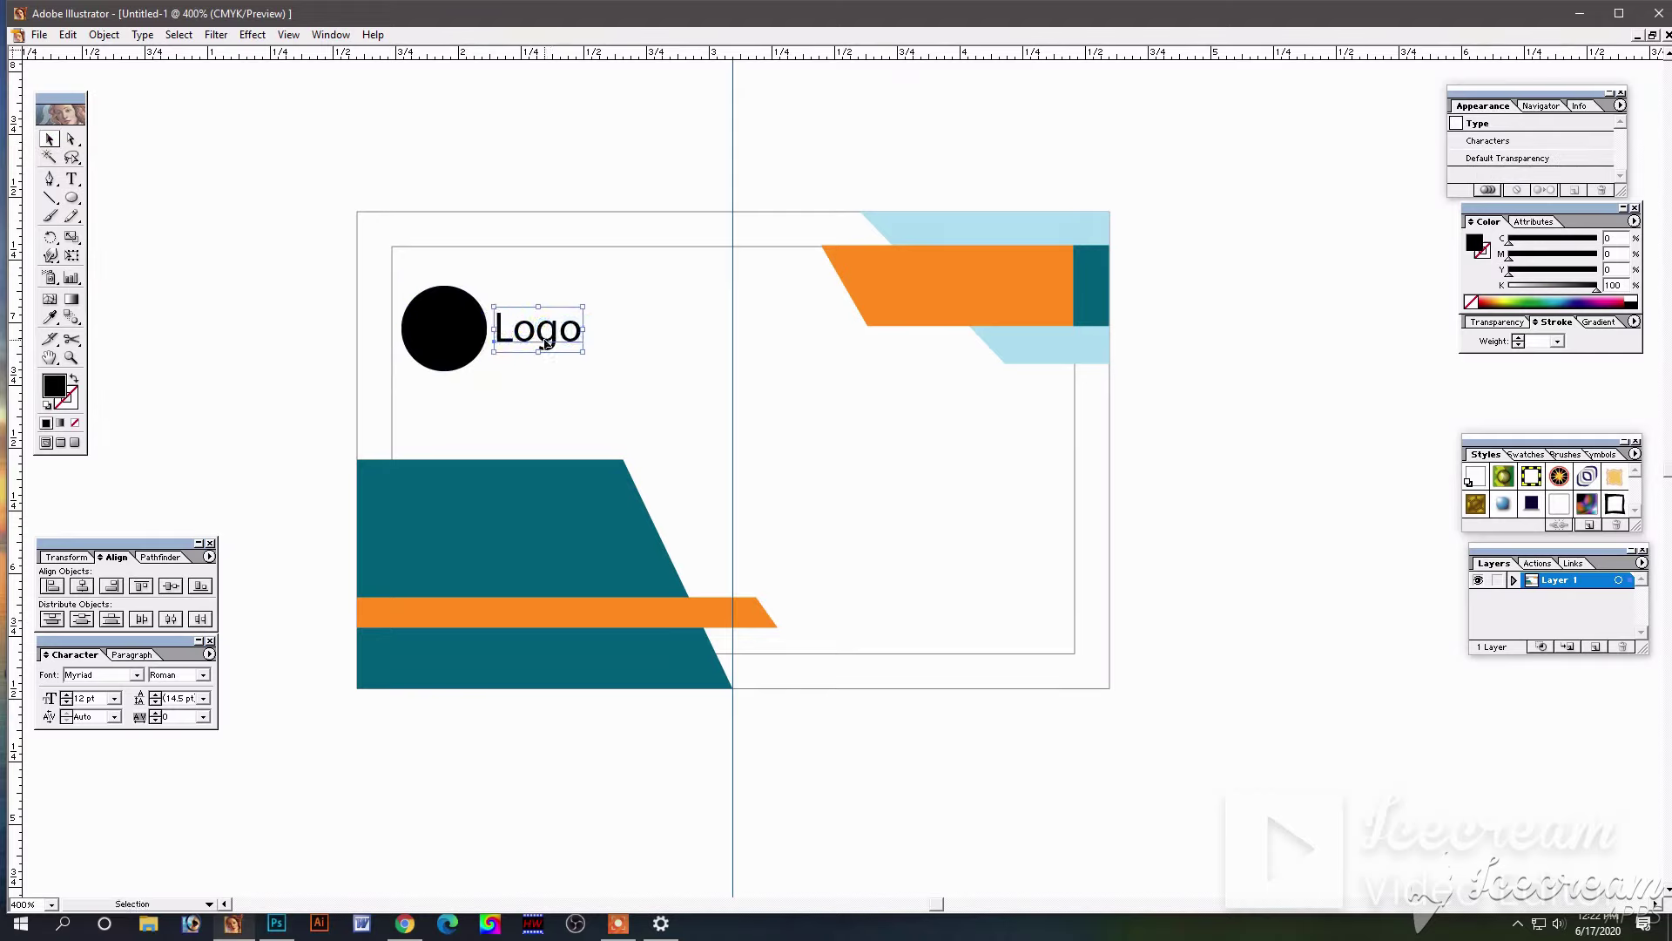
pyautogui.keyDown('shift'); pyautogui.click(457, 339); pyautogui.keyUp('shift')
pyautogui.press('Right')
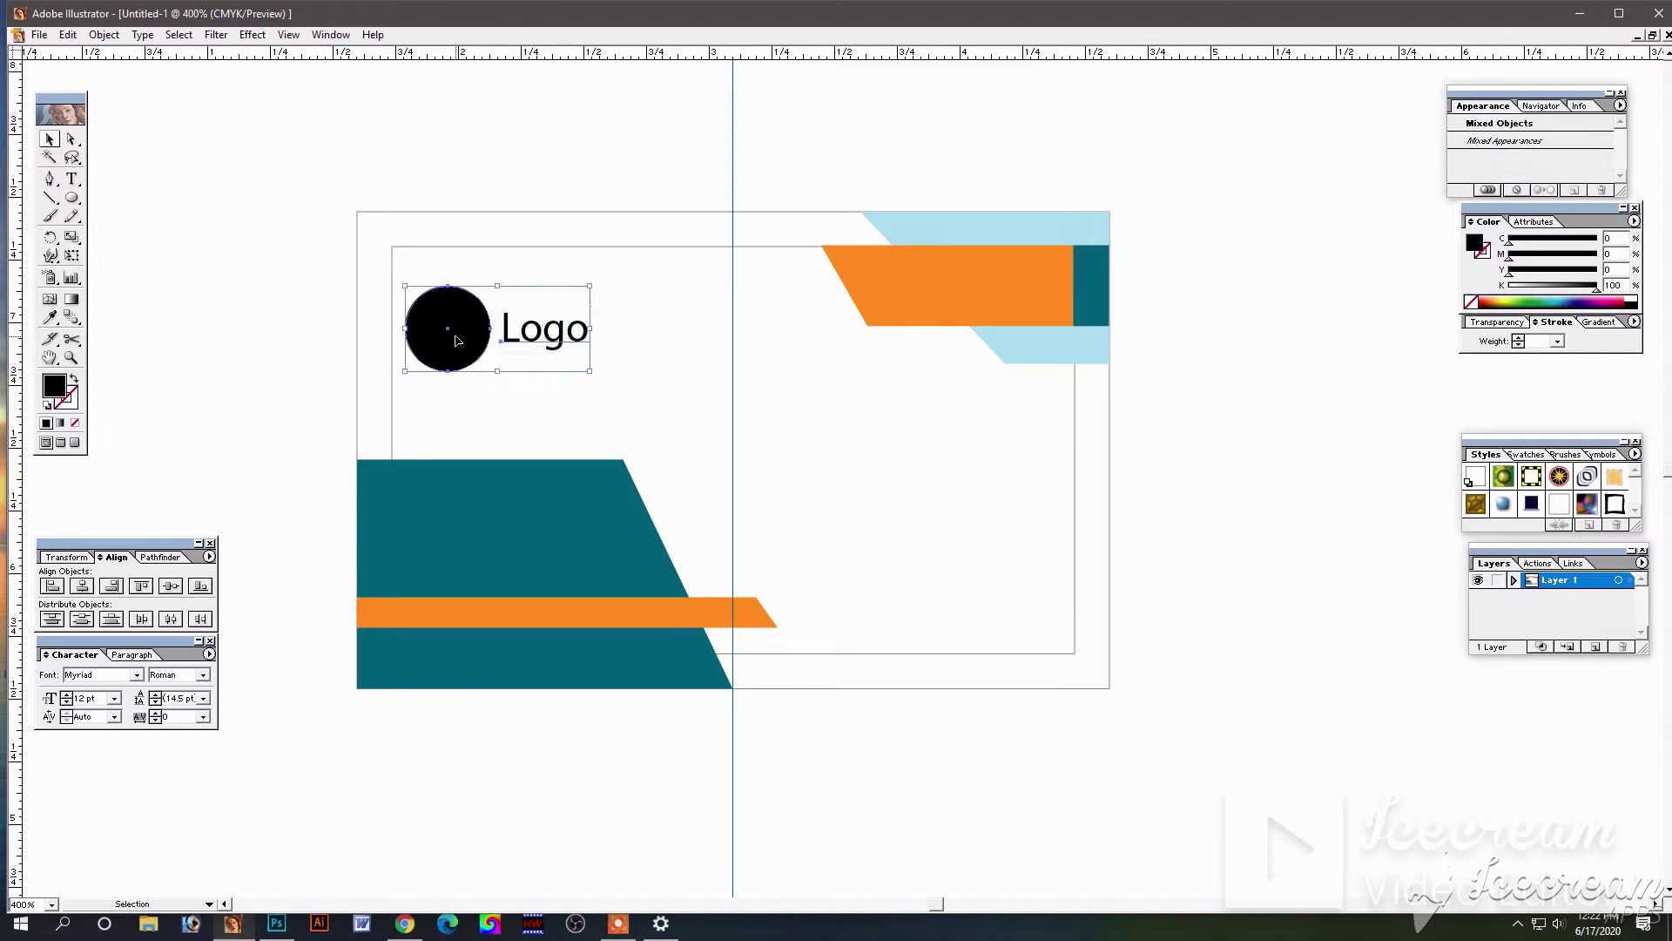
pyautogui.press('Right')
pyautogui.press('Right')
pyautogui.press('Right')
pyautogui.click(289, 342)
# Step: Set the circle to no fill with a black 1 pt outline
pyautogui.click(474, 344)
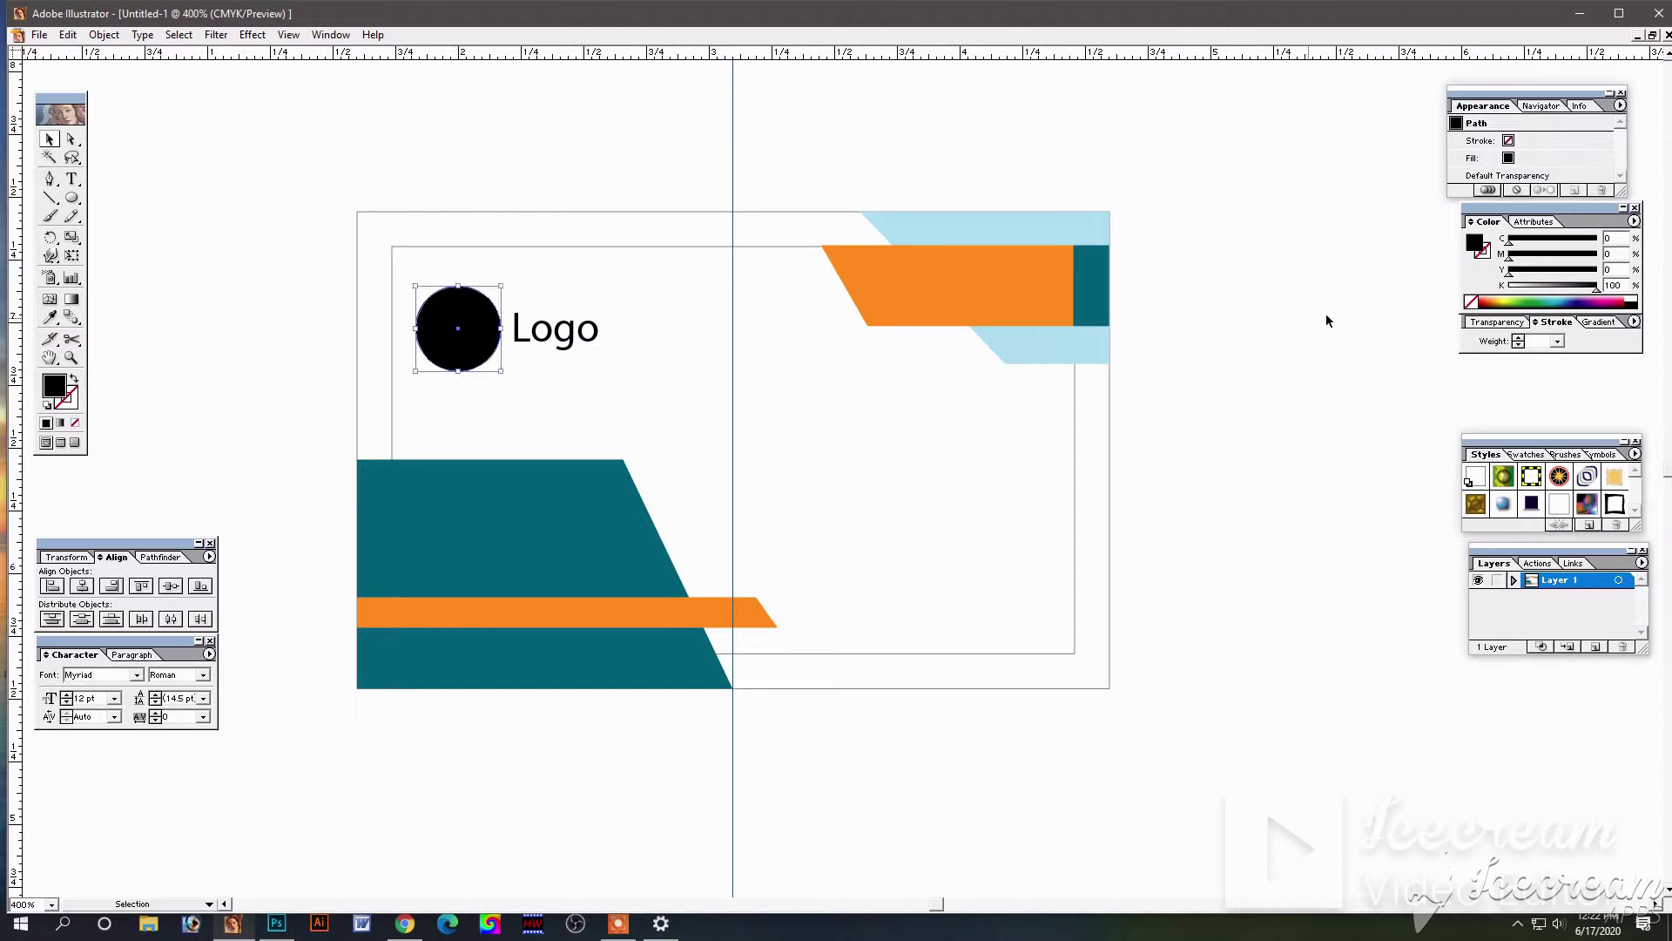
pyautogui.click(1470, 303)
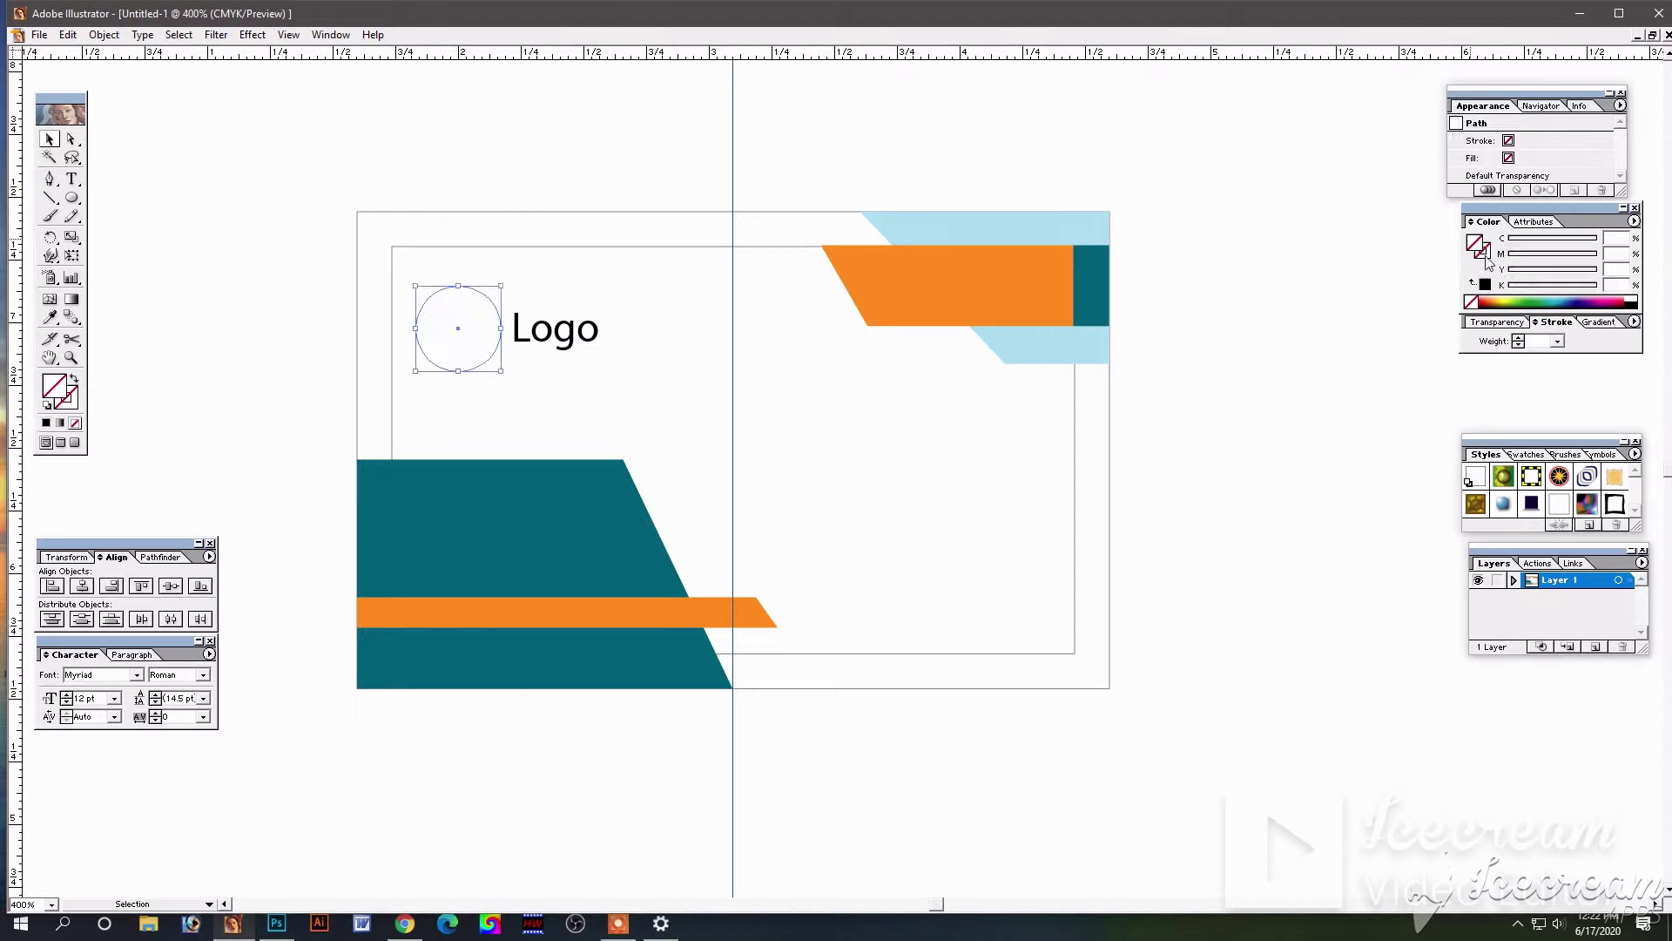
pyautogui.click(1633, 304)
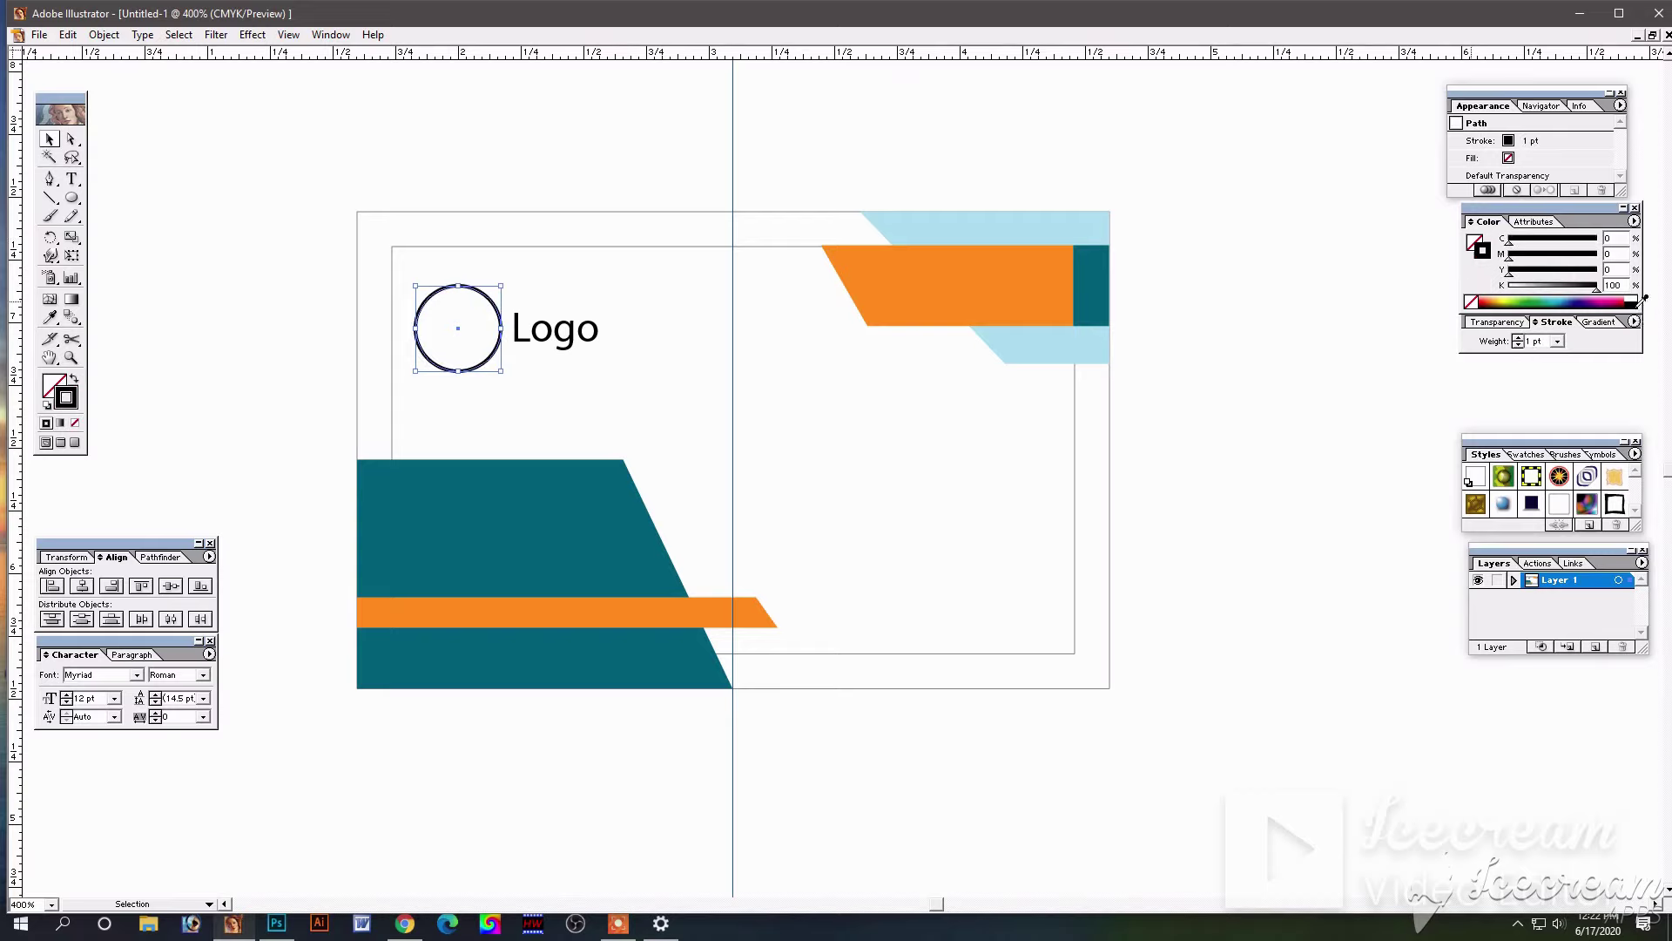
pyautogui.click(561, 340)
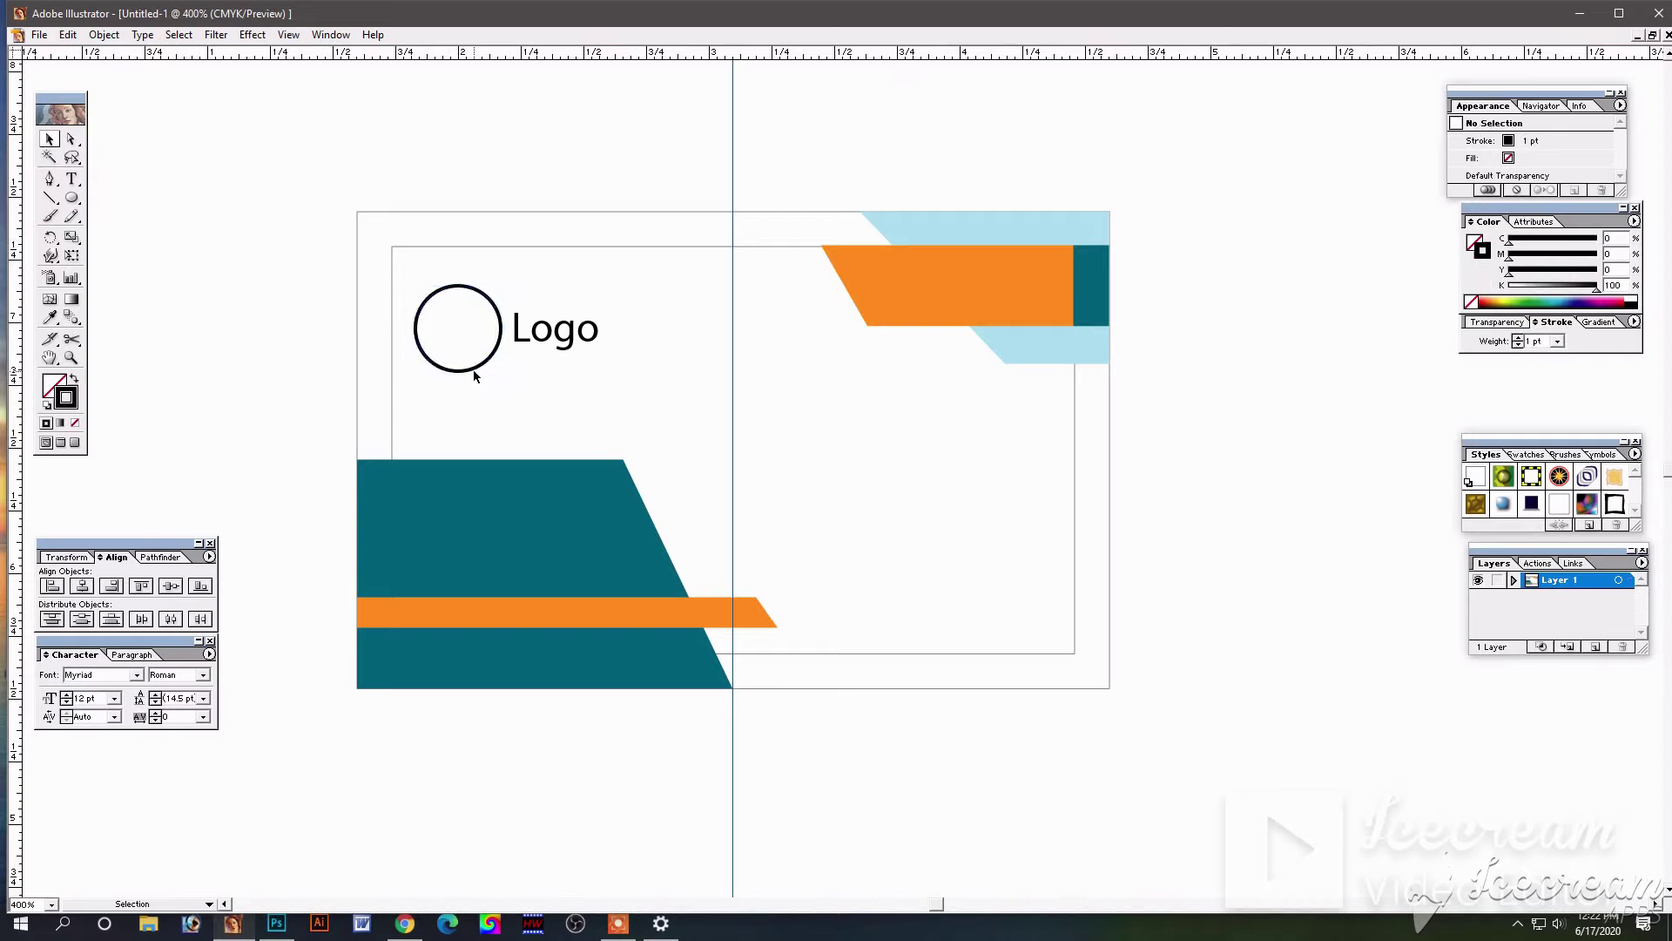
# Step: Scale the circle down into an inner ring with a 0.25 pt outline weight
pyautogui.click(475, 371)
pyautogui.moveTo(474, 371); pyautogui.dragTo(477, 367)
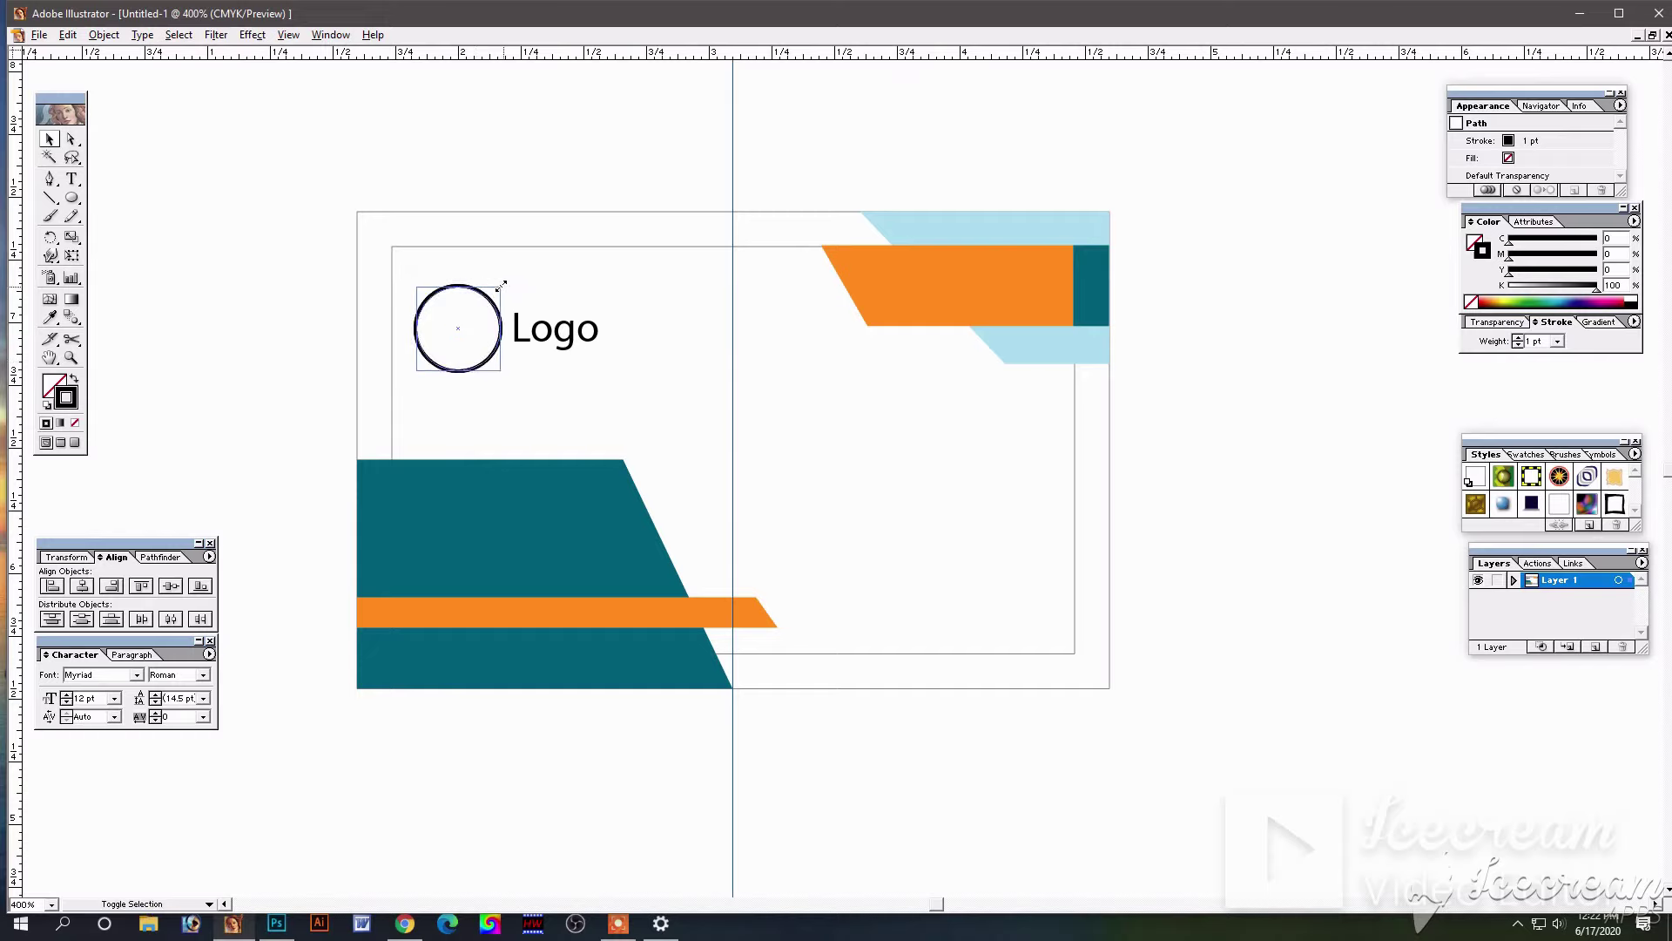
pyautogui.moveTo(503, 284); pyautogui.dragTo(497, 289)
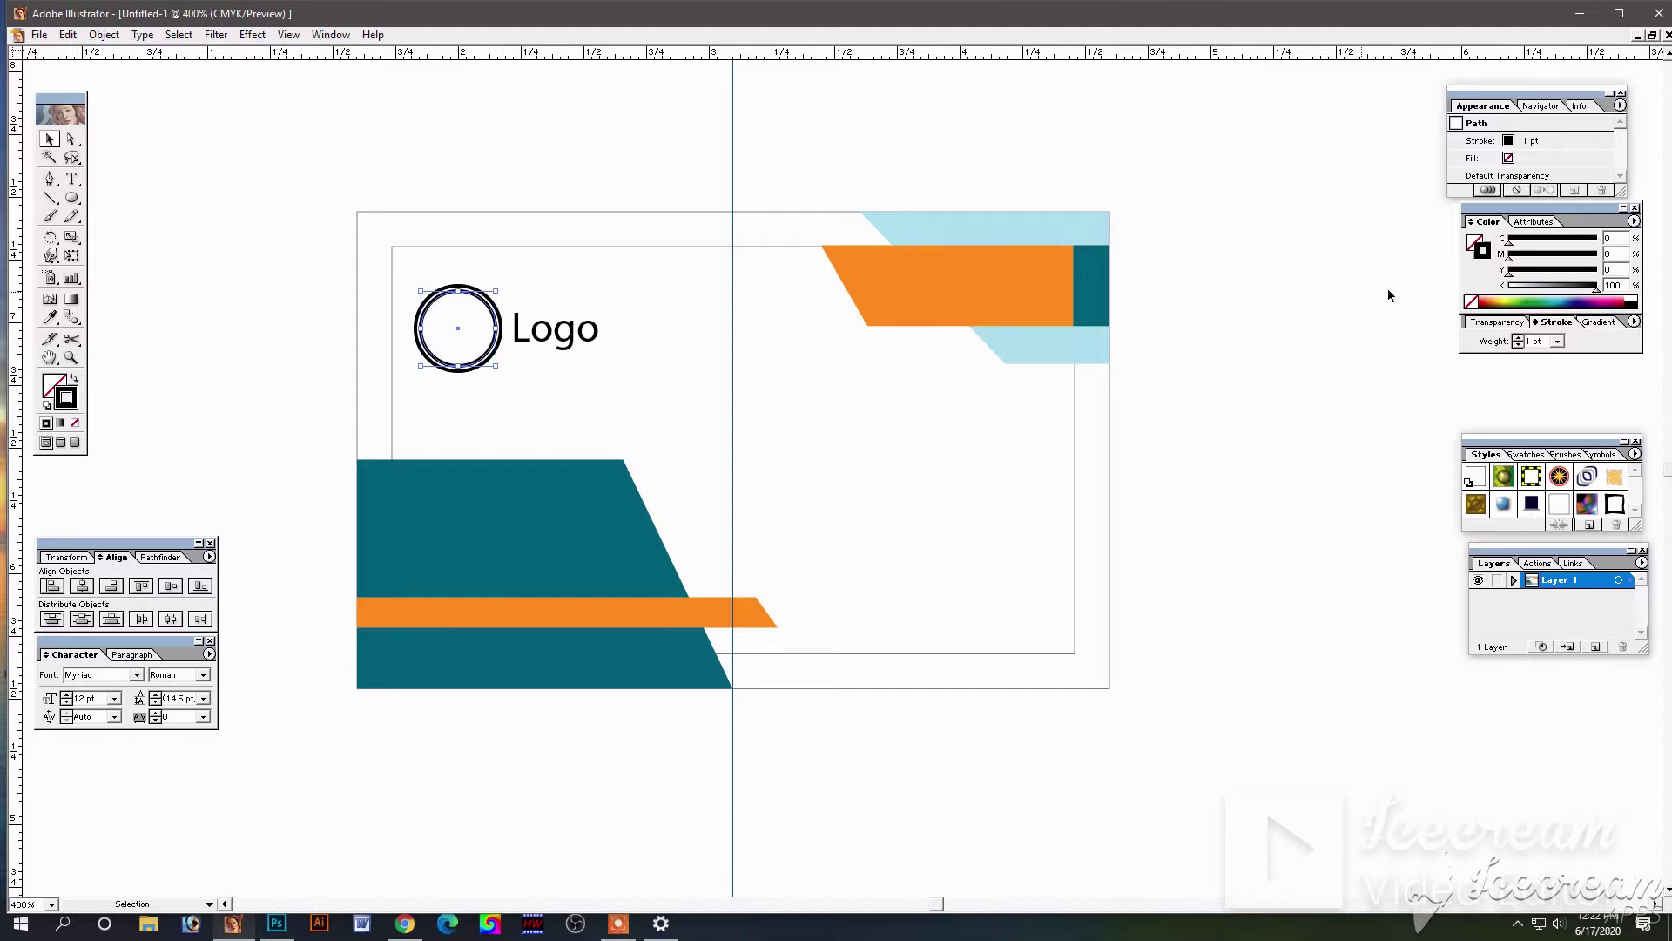
pyautogui.doubleClick(1532, 340)
pyautogui.press('BackSpace')
pyautogui.write('0.25')
pyautogui.press('Return')
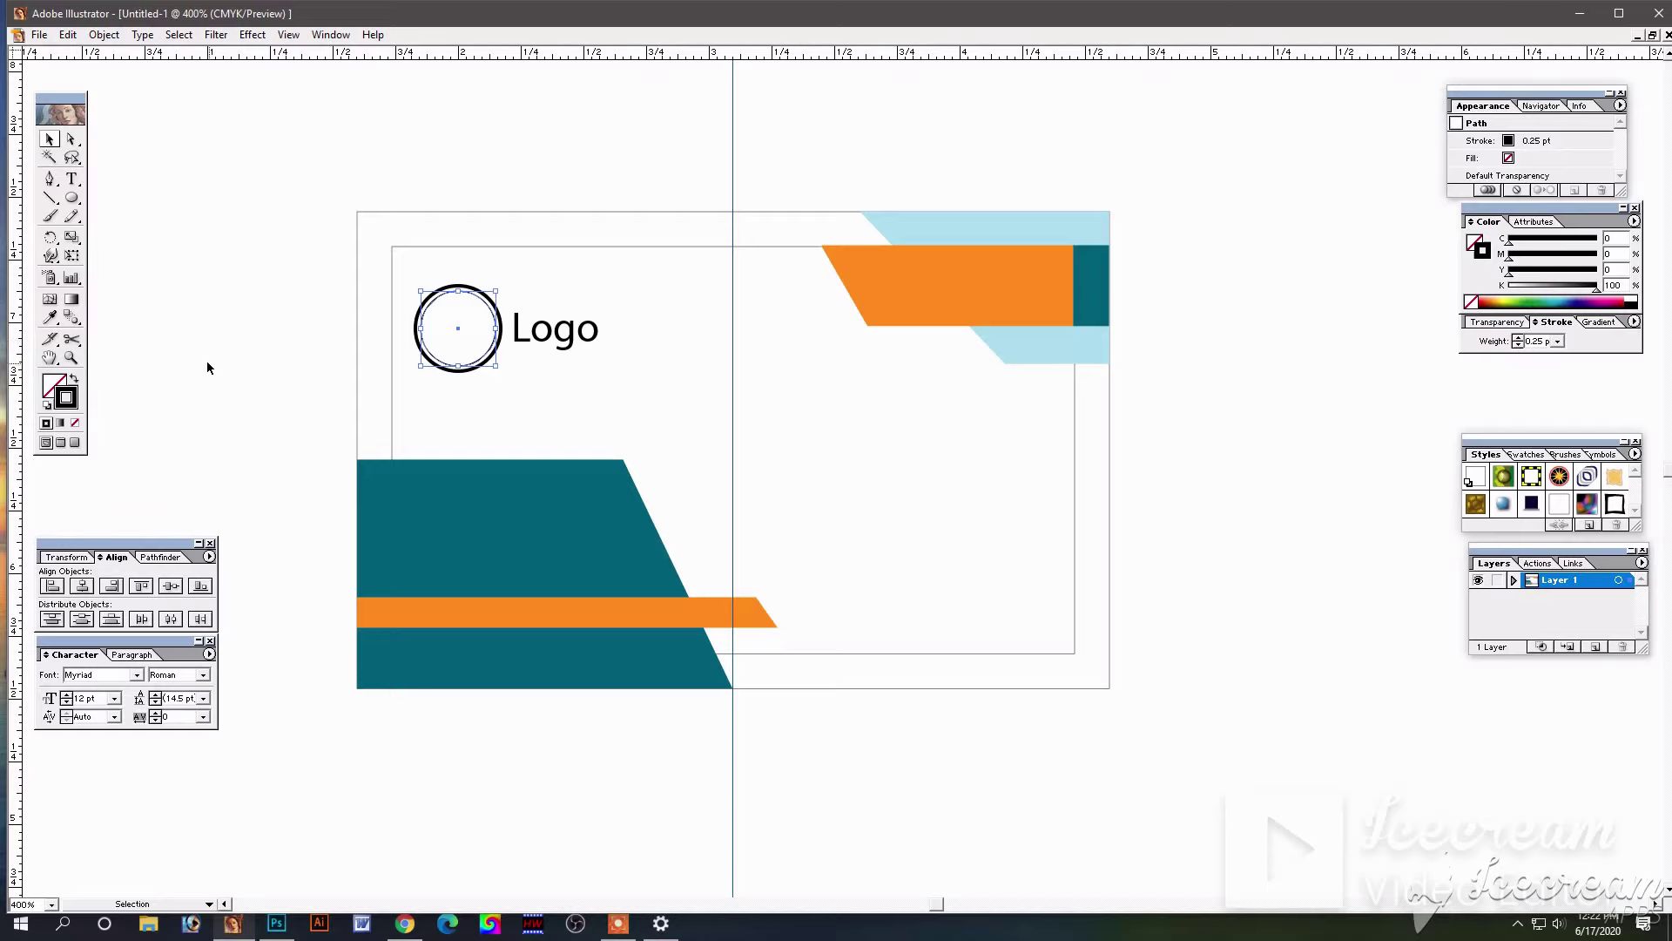
pyautogui.click(206, 367)
pyautogui.moveTo(425, 253)
pyautogui.mouseDown()
pyautogui.moveTo(758, 422)
pyautogui.moveTo(590, 322)
pyautogui.moveTo(507, 232)
pyautogui.mouseUp()
pyautogui.press('v')
pyautogui.click(631, 322)
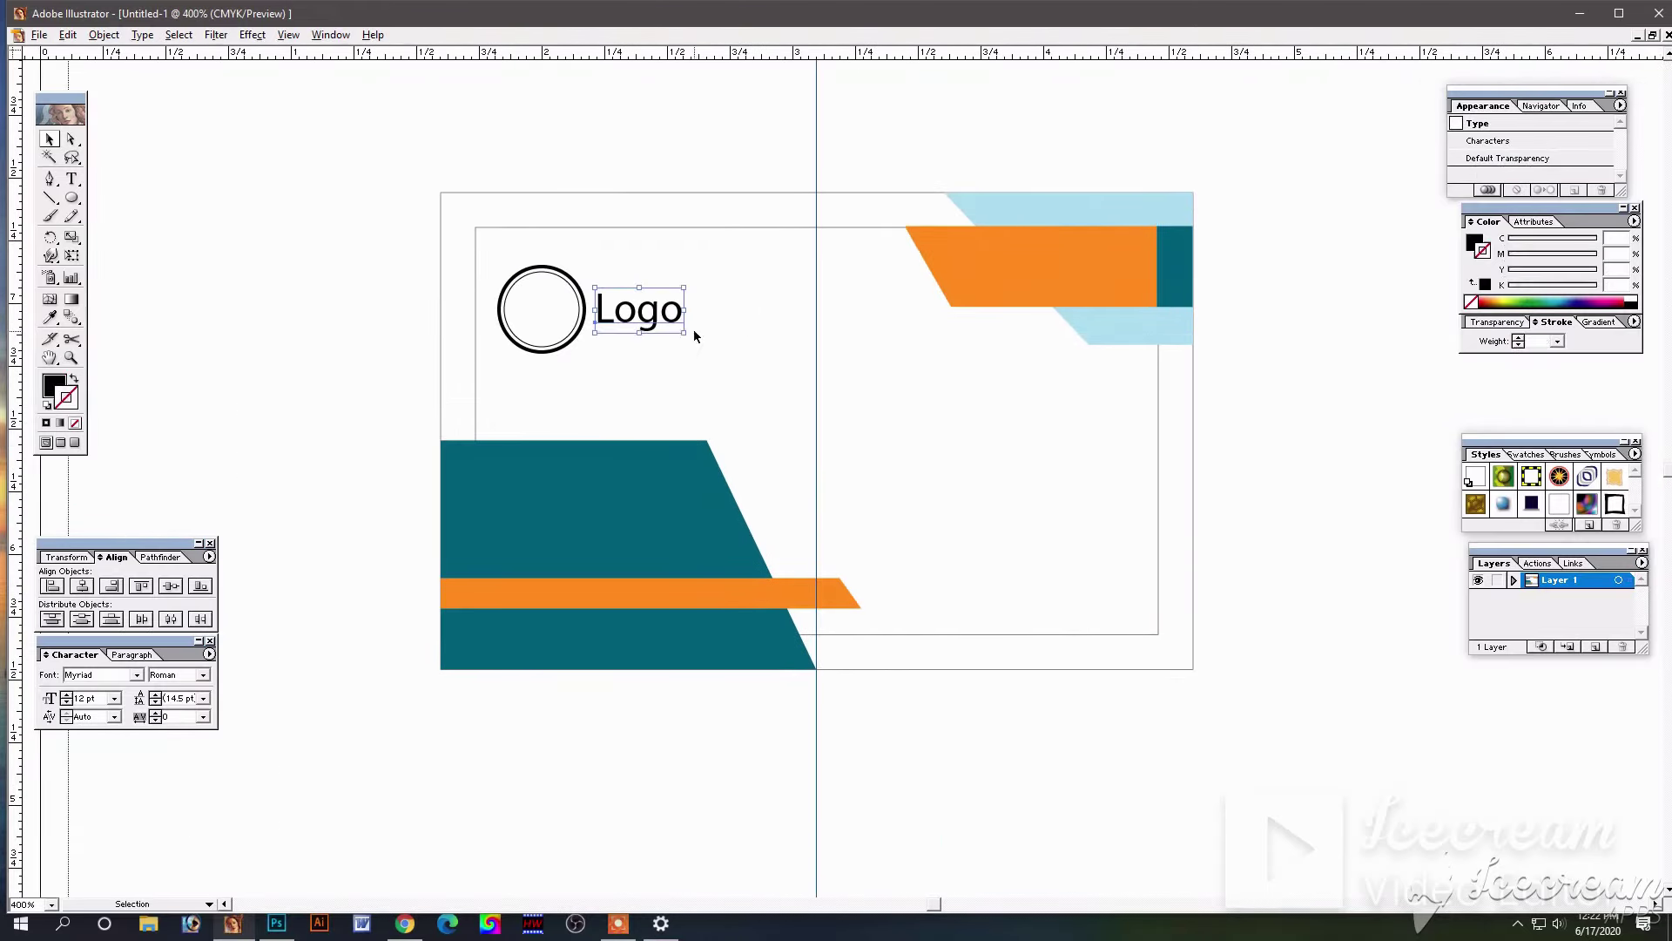
pyautogui.moveTo(680, 329); pyautogui.dragTo(918, 419)
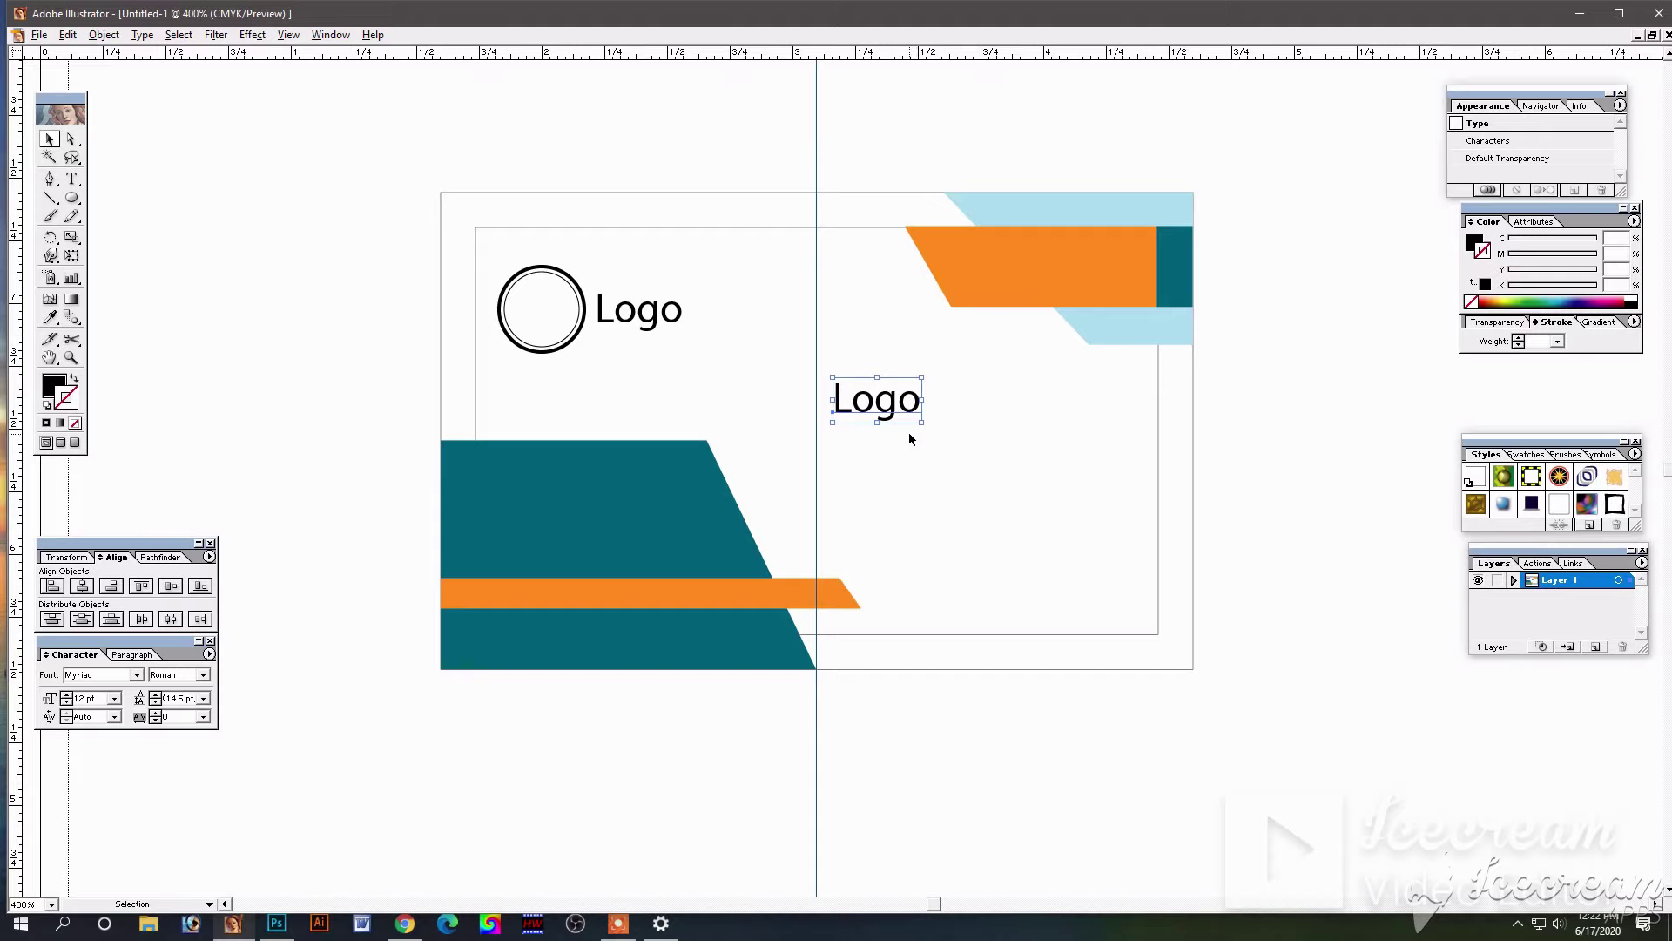
pyautogui.click(342, 443)
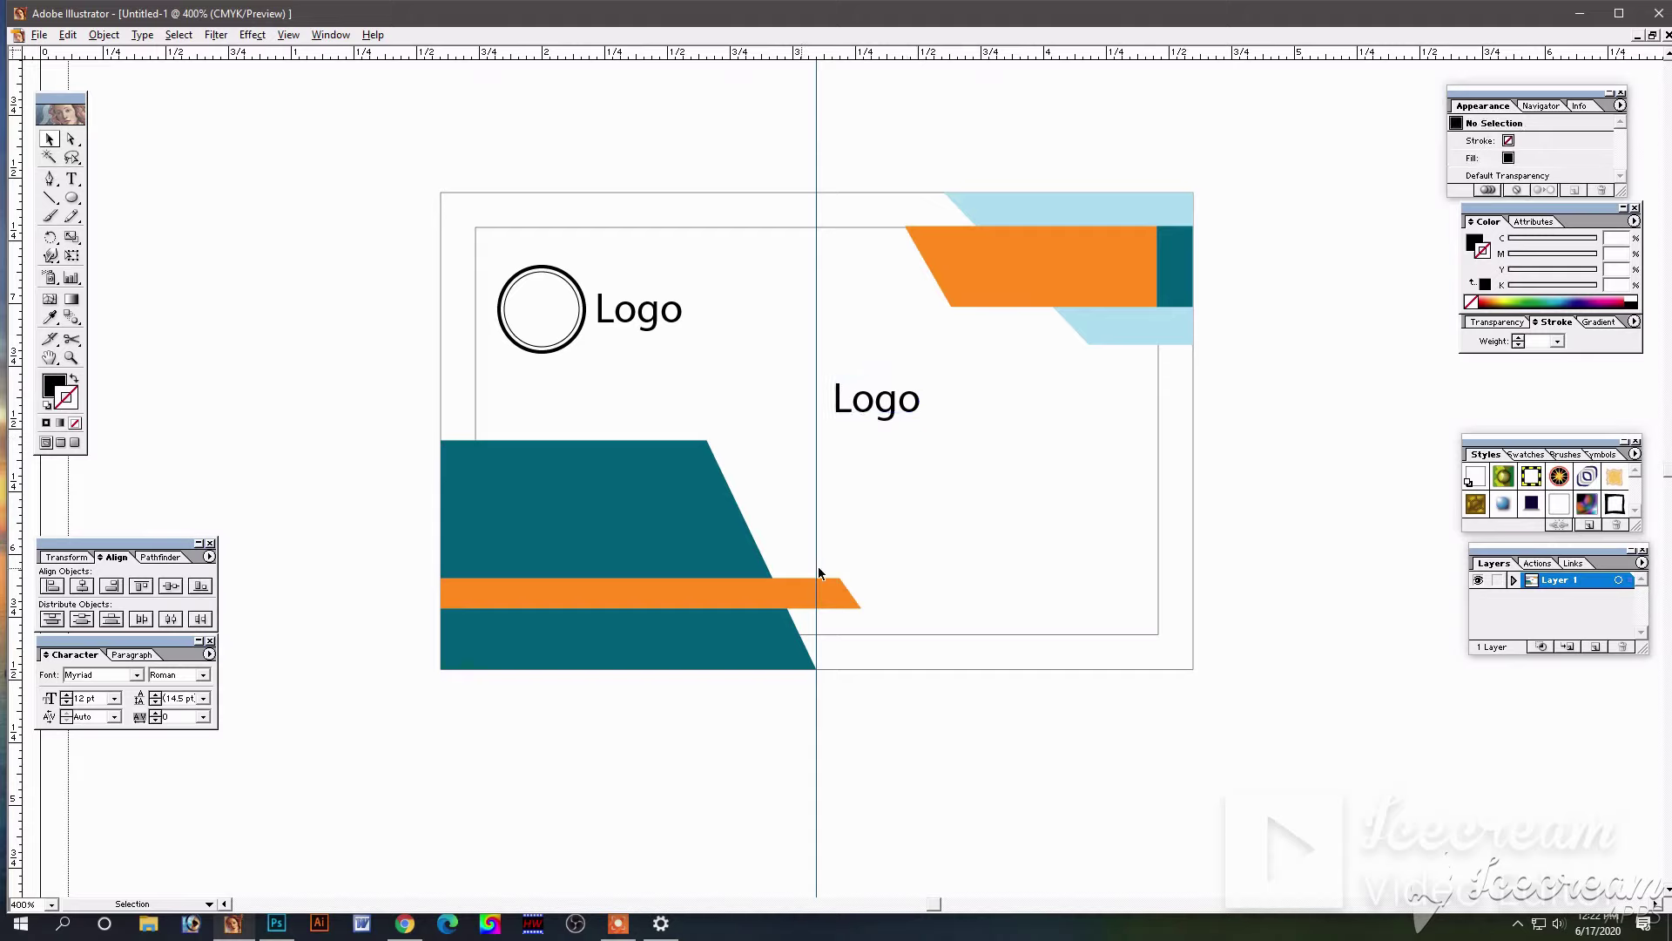
pyautogui.click(875, 414)
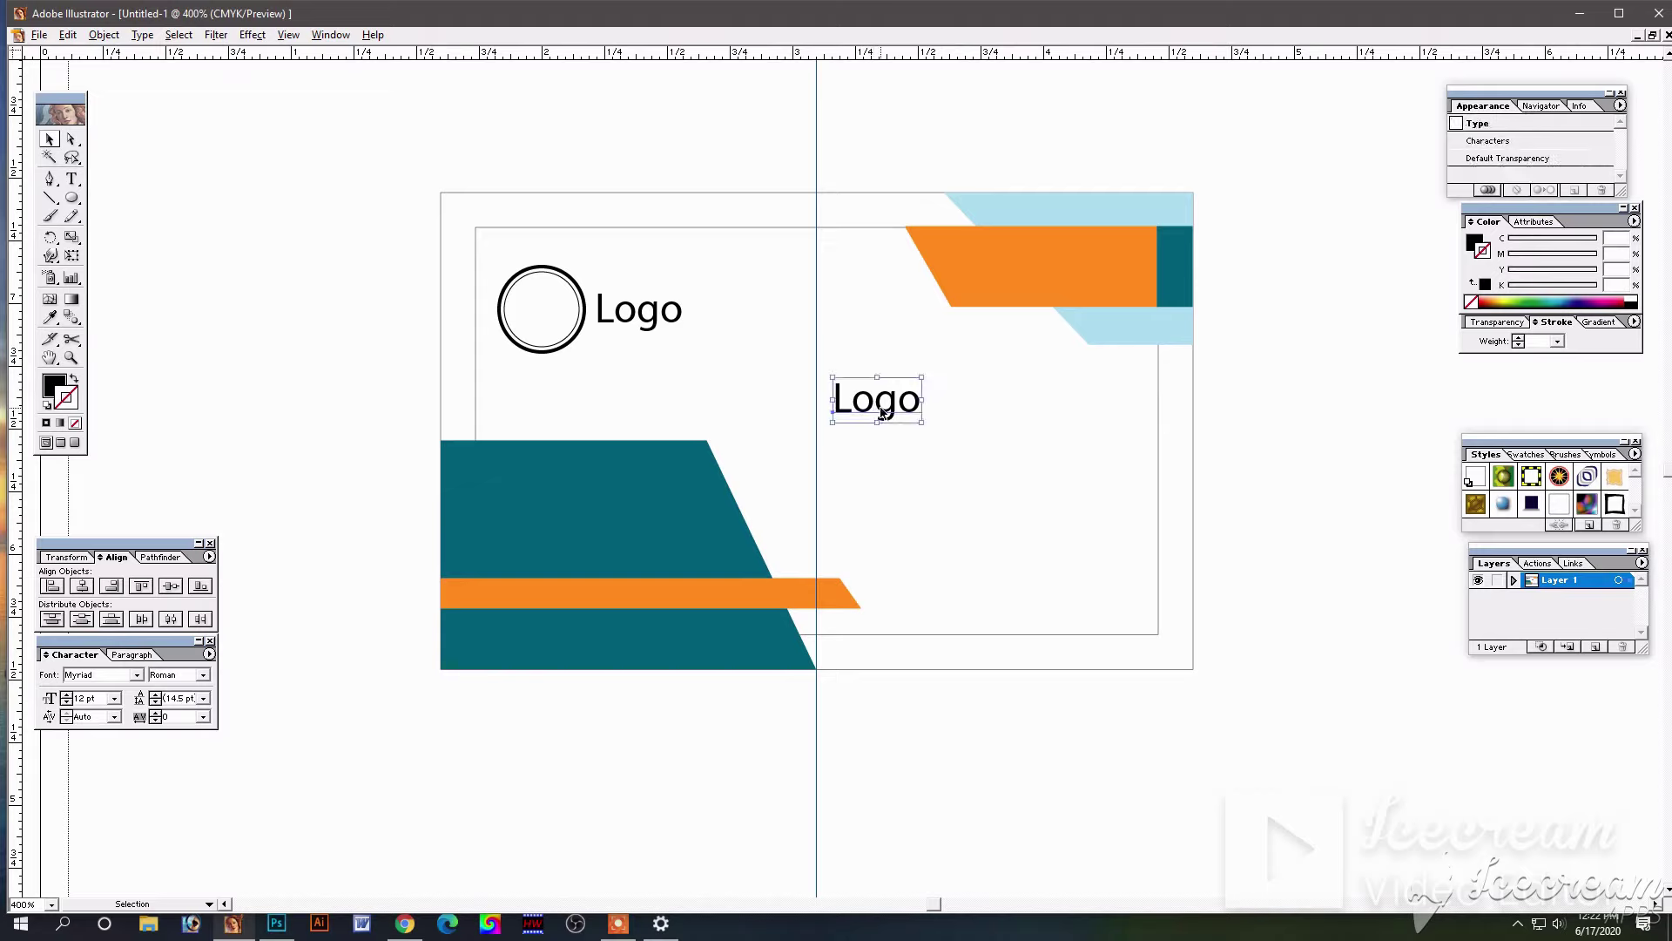
pyautogui.moveTo(881, 413); pyautogui.dragTo(574, 497)
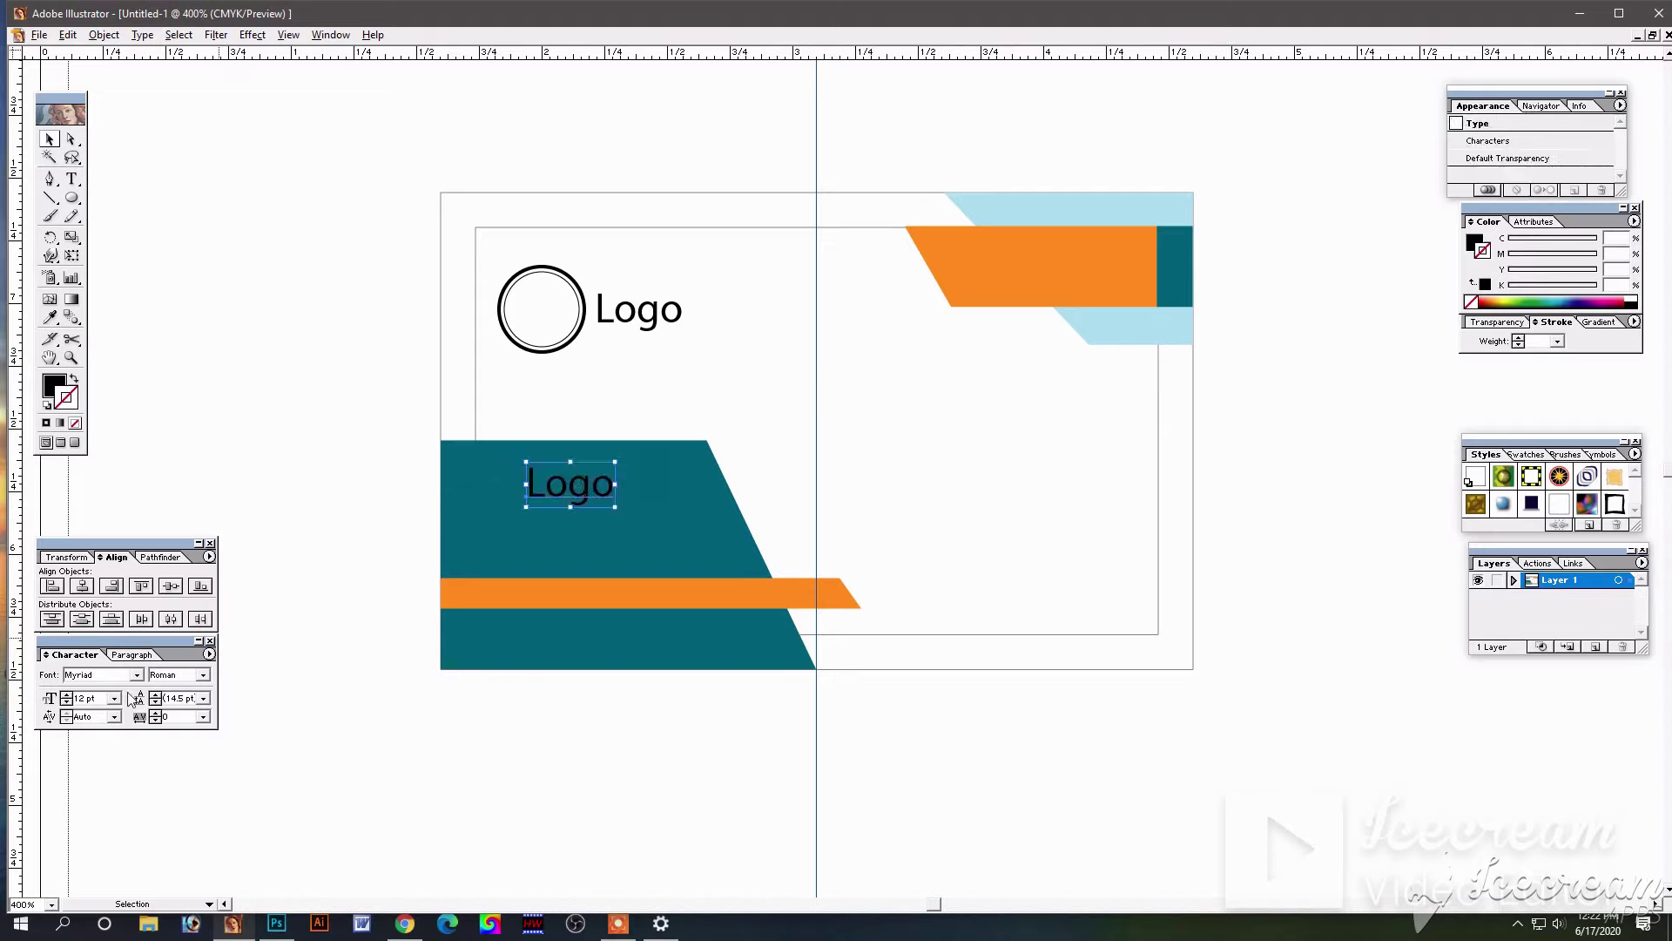
pyautogui.doubleClick(92, 698)
pyautogui.write('1')
pyautogui.write('0')
pyautogui.press('Return')
pyautogui.doubleClick(577, 493)
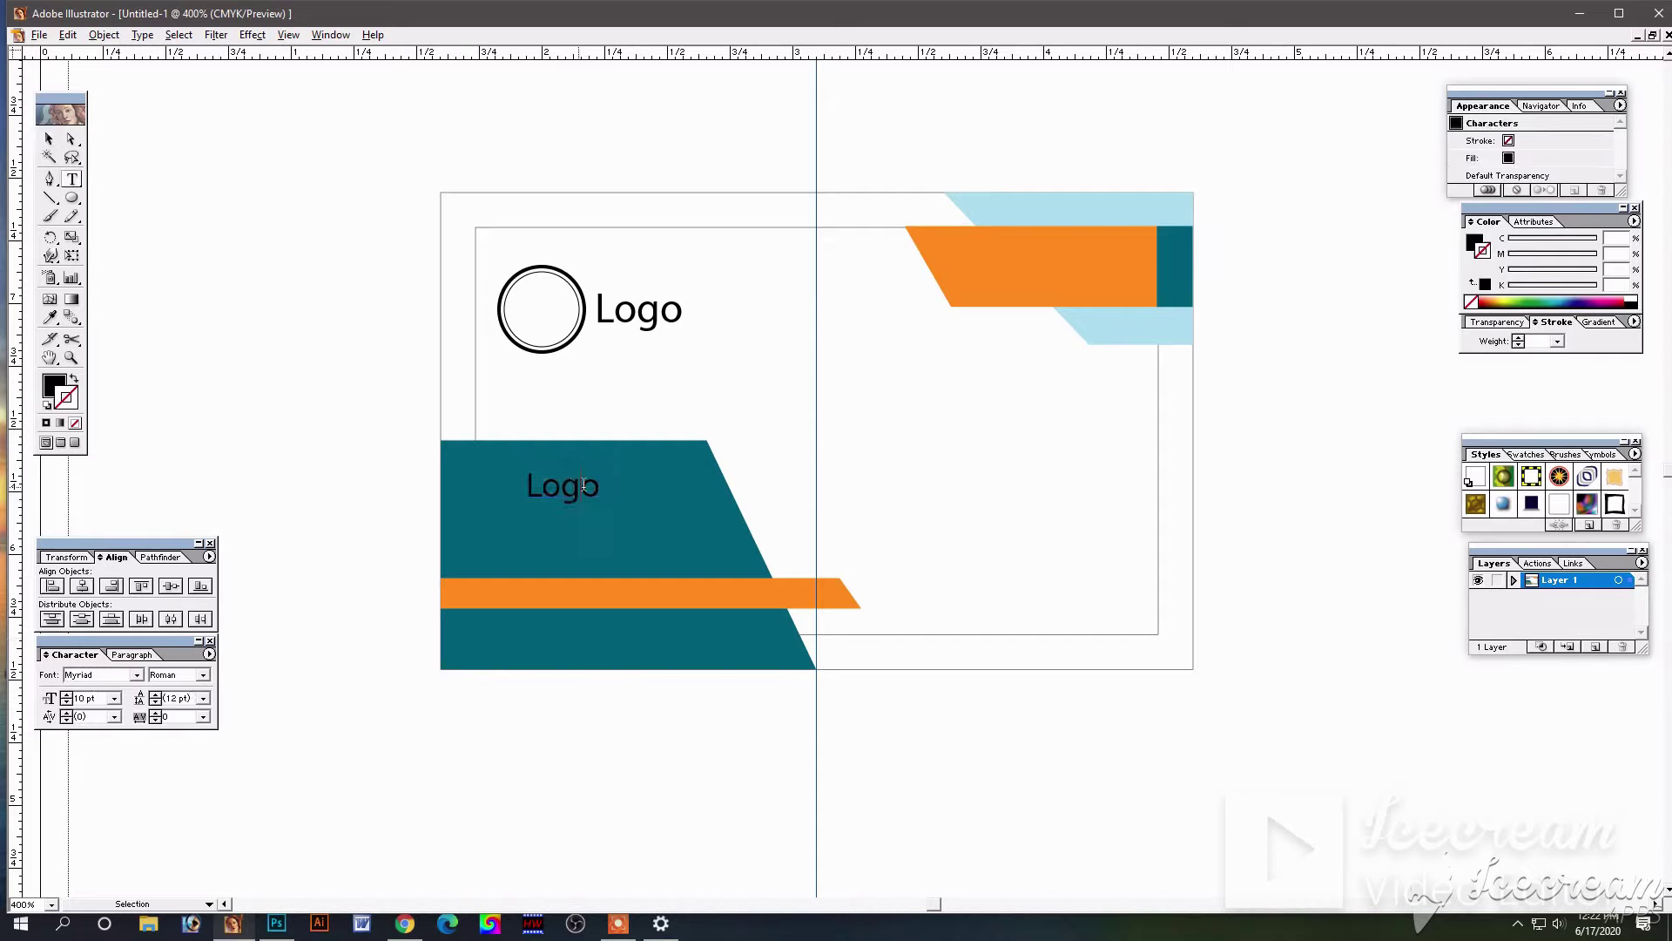
pyautogui.hotkey('ctrl', 'a')
pyautogui.write('+88')
pyautogui.write('0')
pyautogui.keyDown('ctrl'); pyautogui.click(575, 497); pyautogui.keyUp('ctrl')
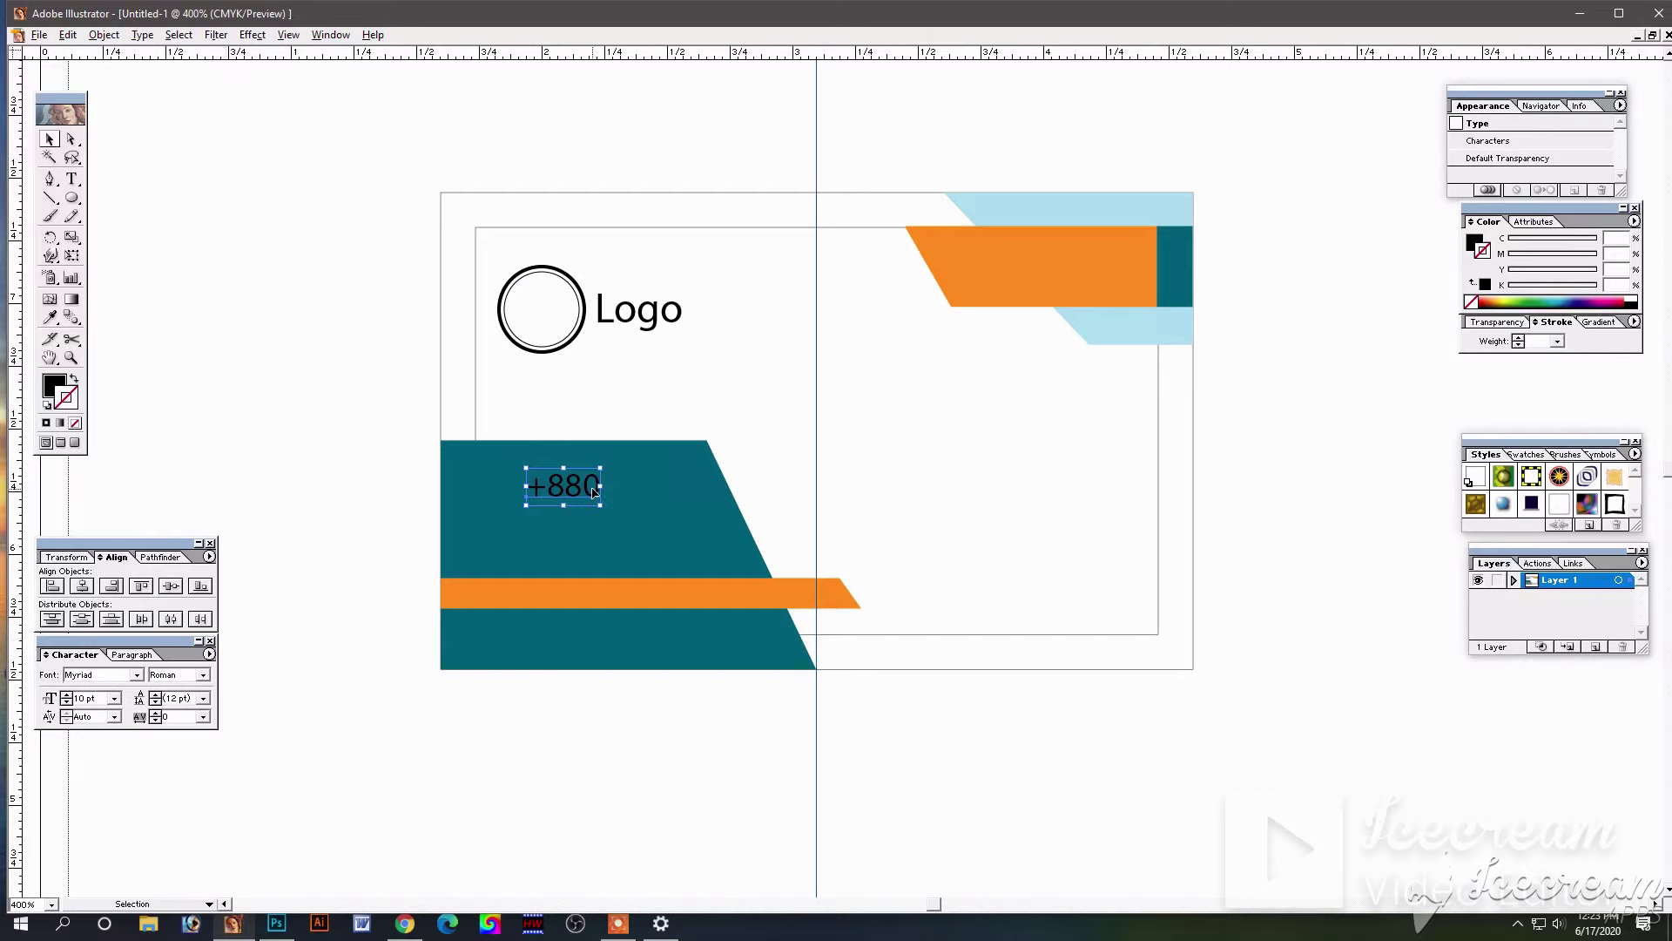
pyautogui.press('t')
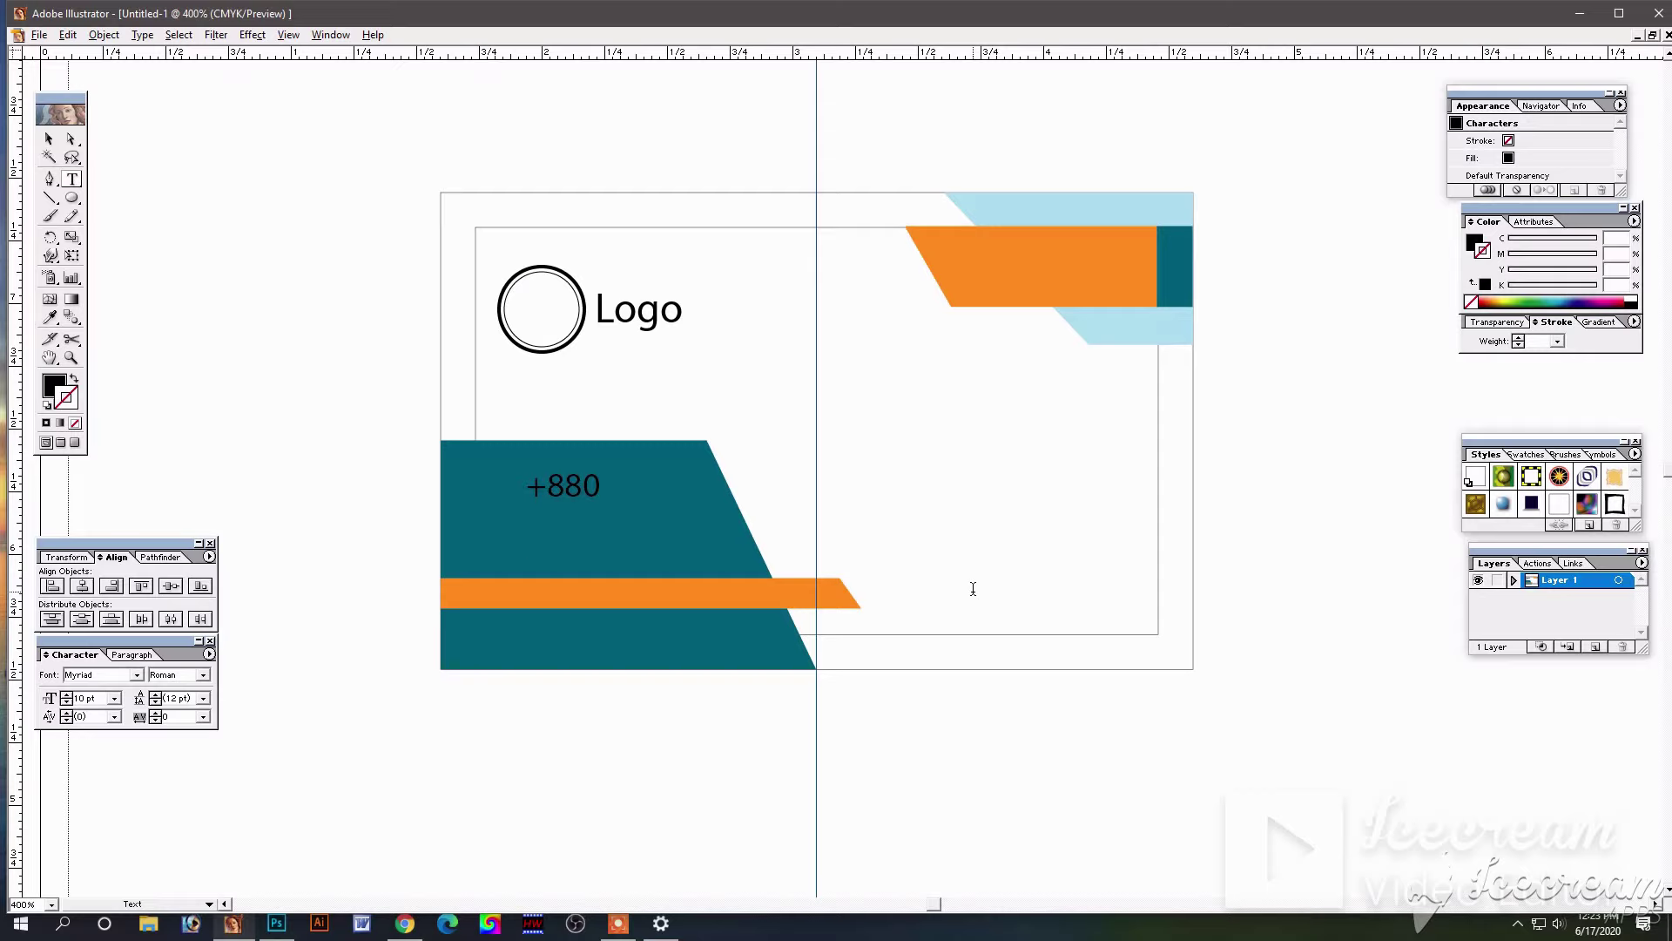
pyautogui.press('Return')
pyautogui.write('E')
pyautogui.press('BackSpace')
pyautogui.click(49, 138)
pyautogui.click(317, 513)
pyautogui.click(566, 488)
pyautogui.press('Delete')
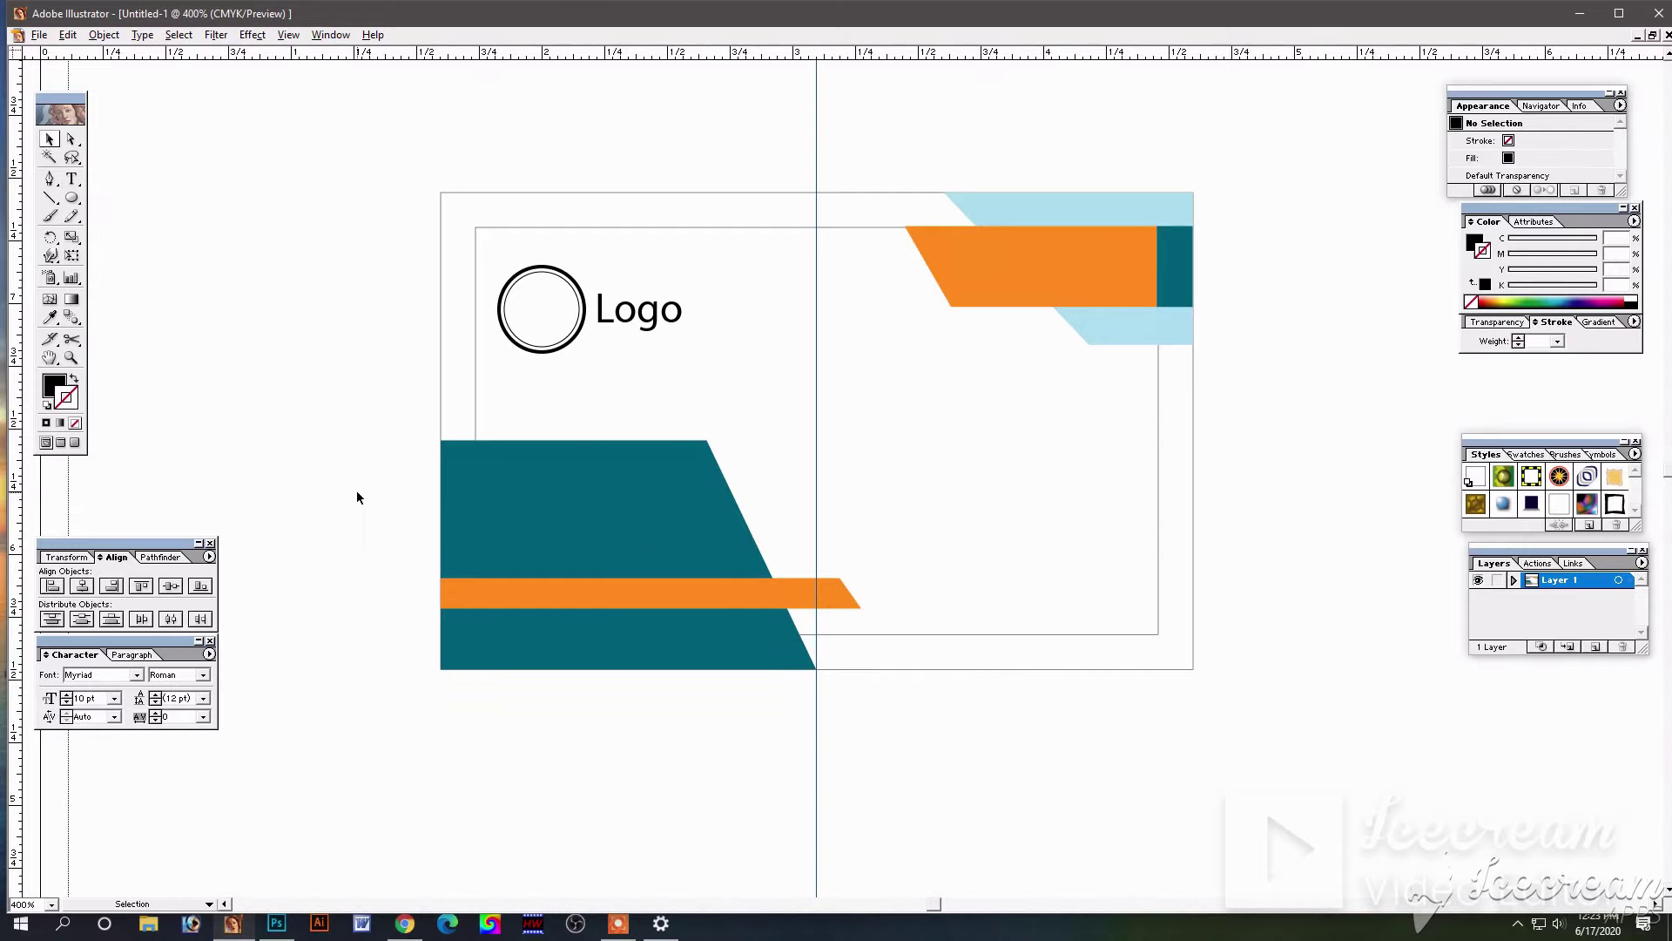
pyautogui.hotkey('ctrl', 'o')
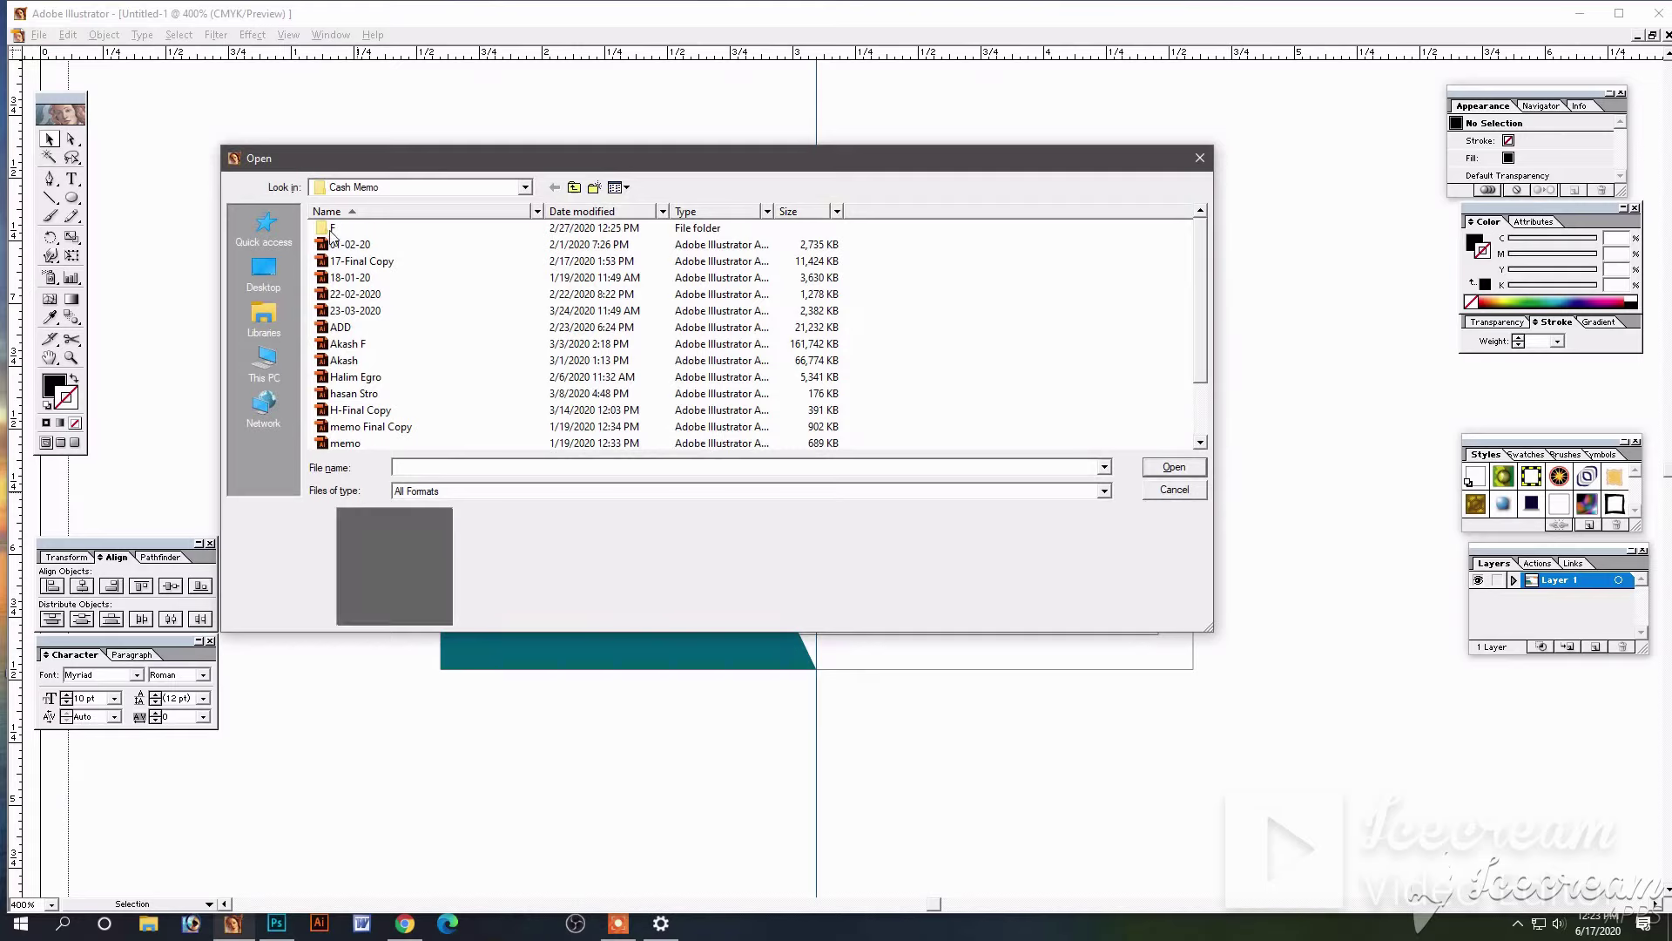
# Step: Open template file 02 from the V-Card > business_card_template folder
pyautogui.press('BackSpace')
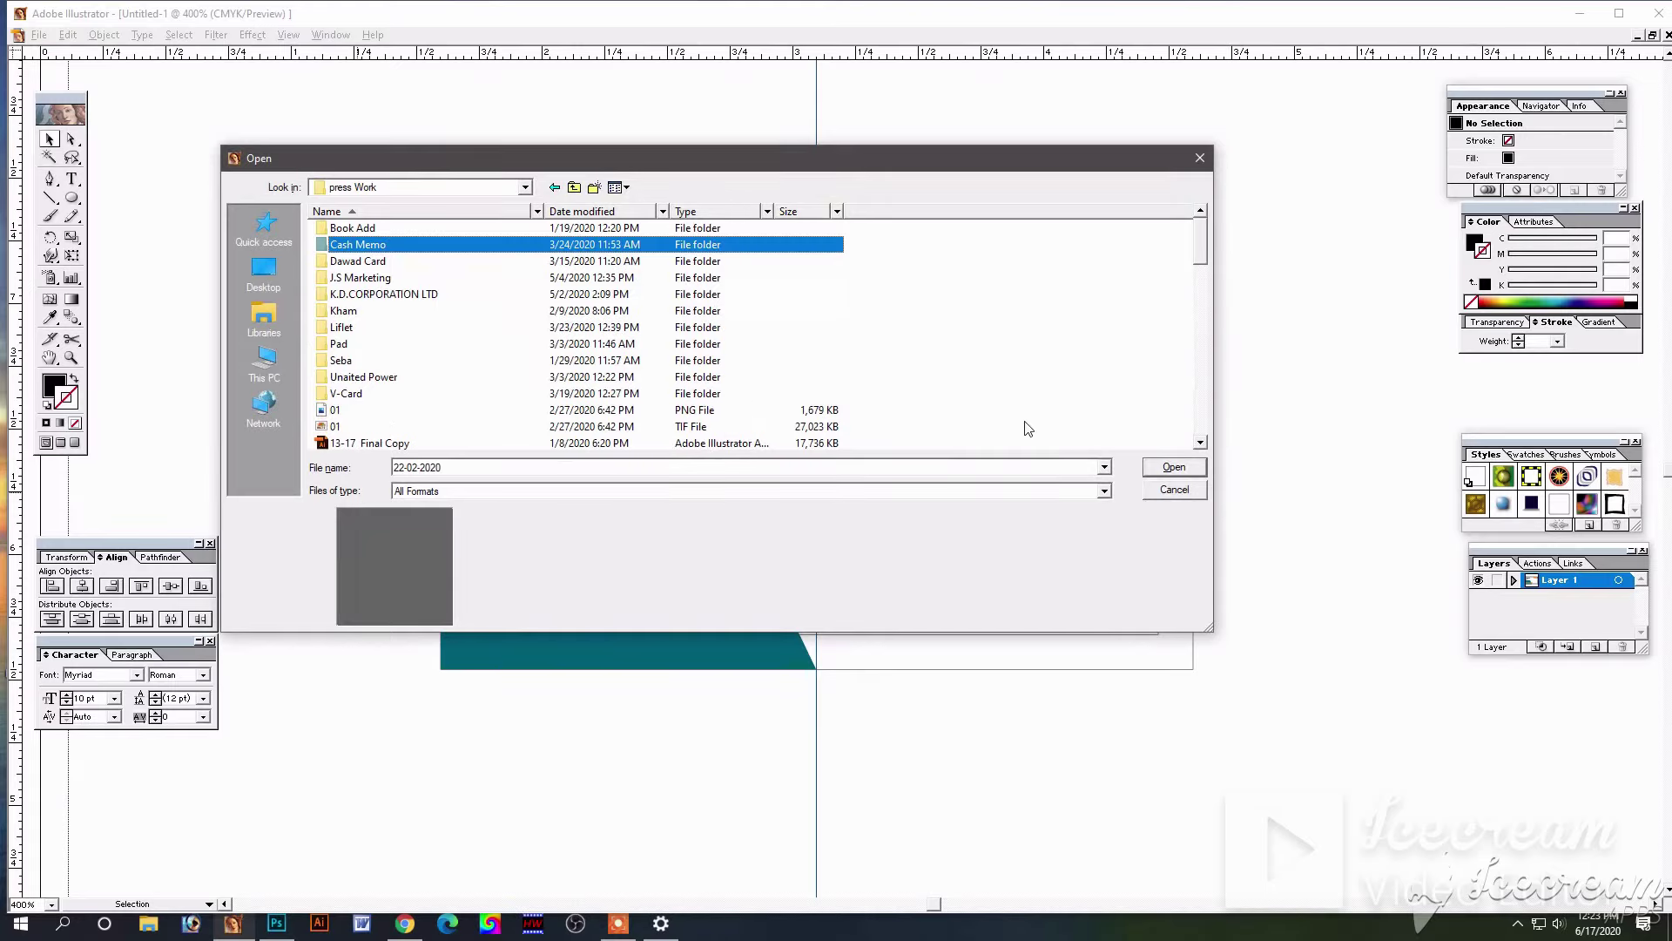
pyautogui.doubleClick(386, 252)
pyautogui.press('BackSpace')
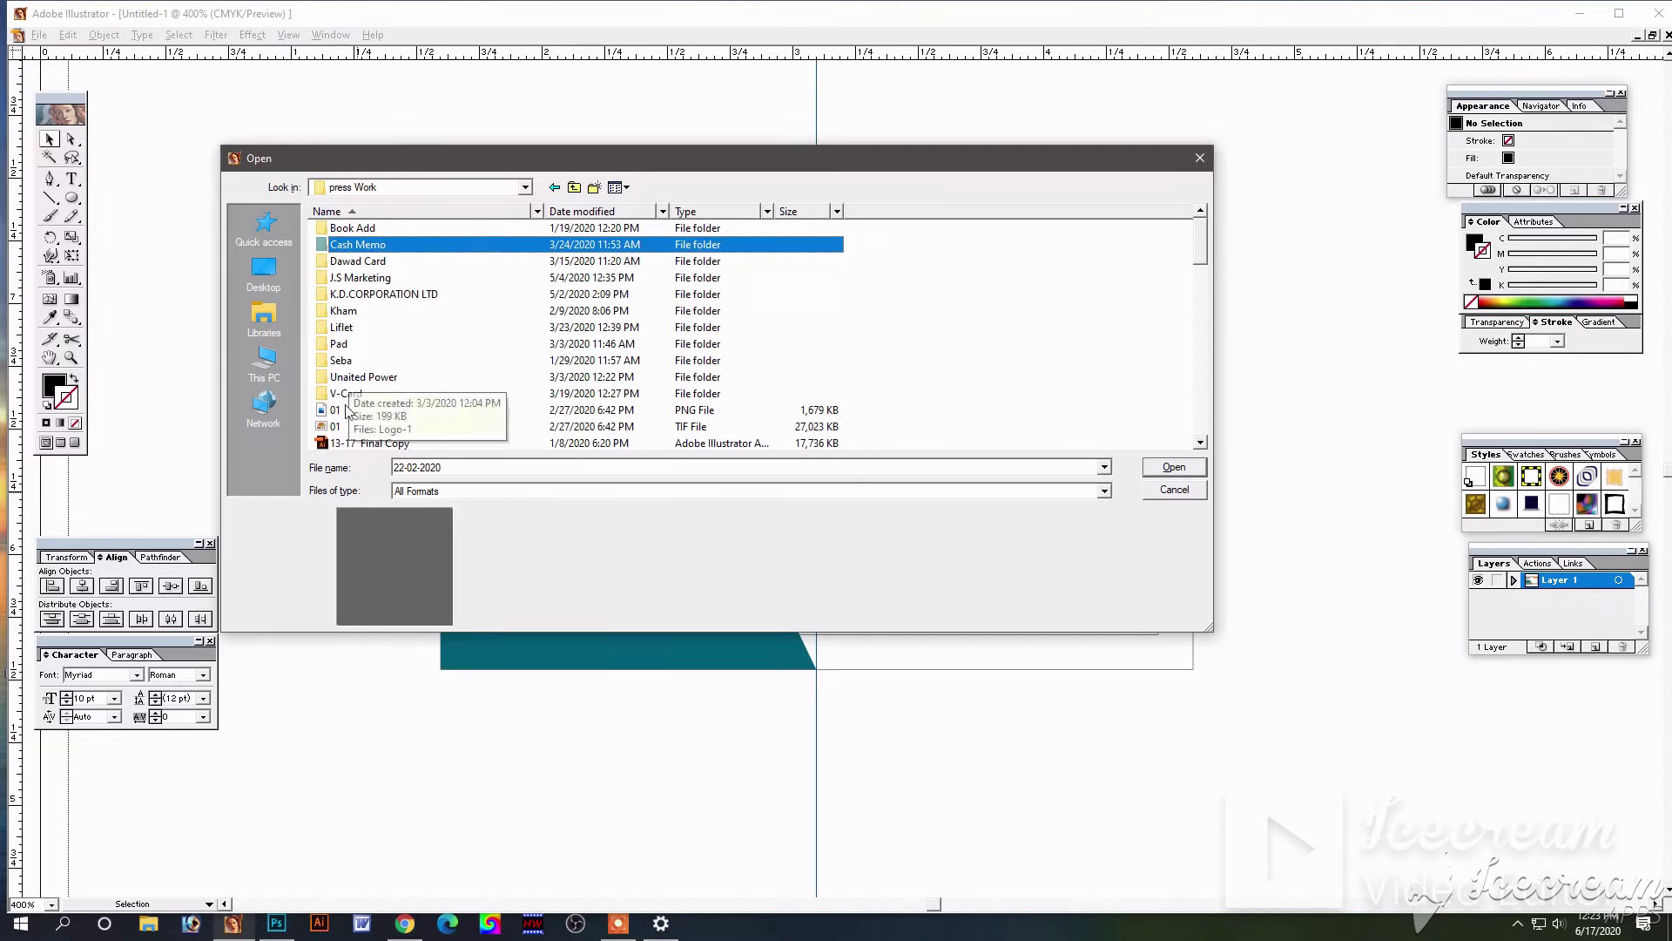
pyautogui.doubleClick(357, 393)
pyautogui.doubleClick(366, 230)
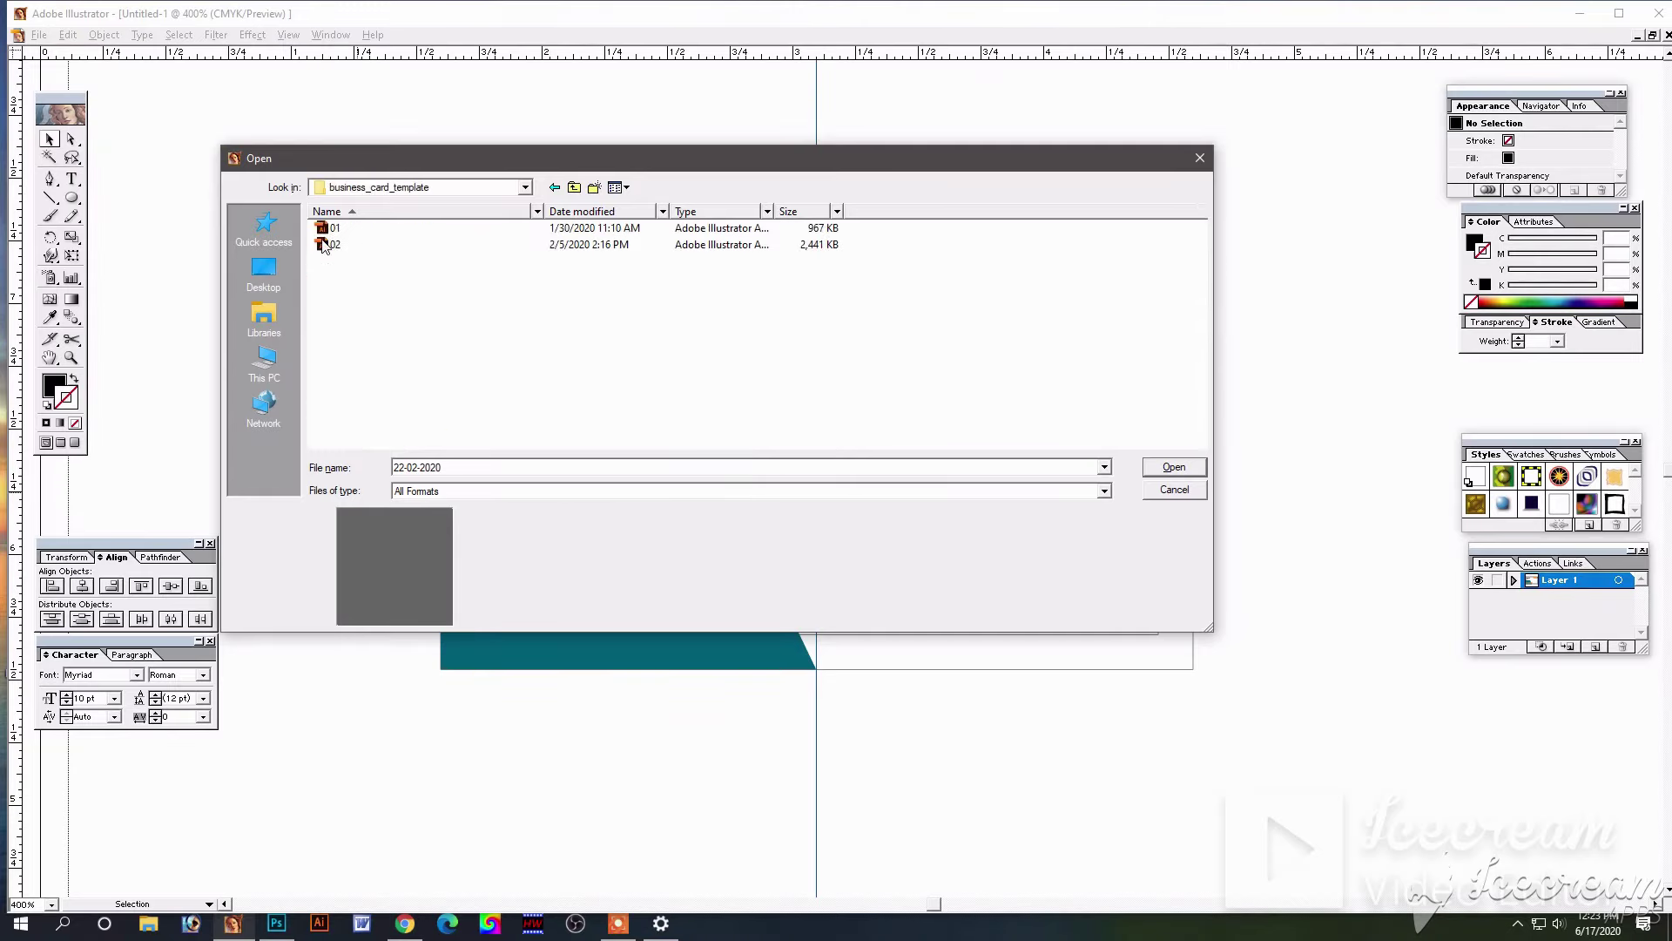
pyautogui.click(336, 246)
pyautogui.click(335, 246)
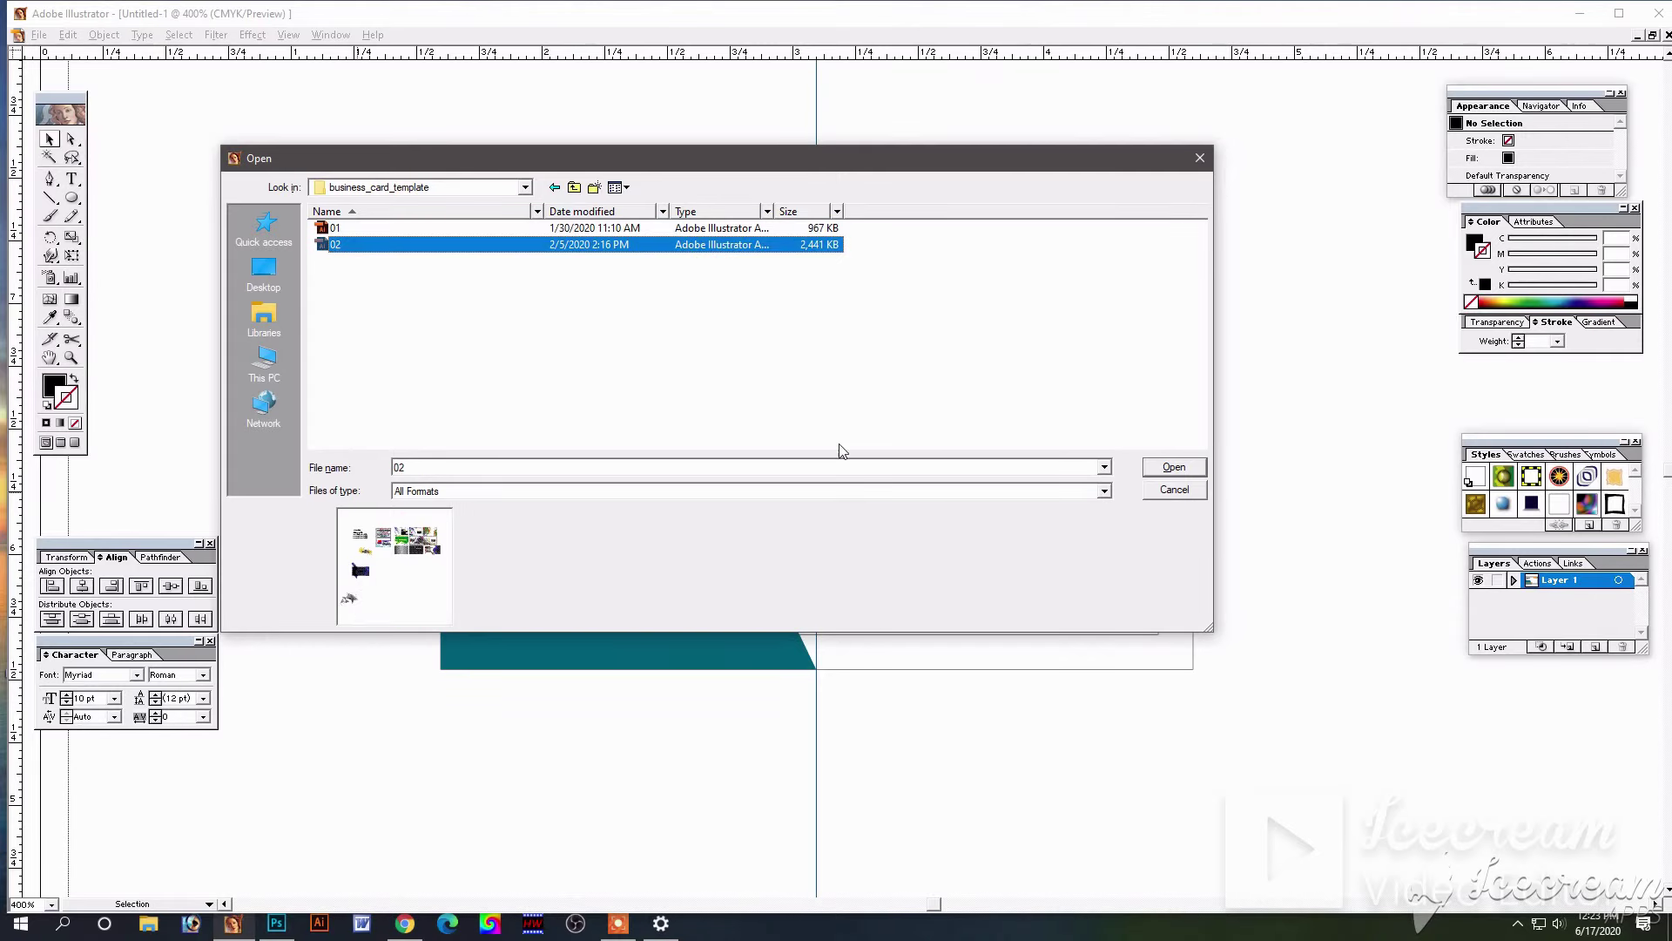
pyautogui.click(1173, 469)
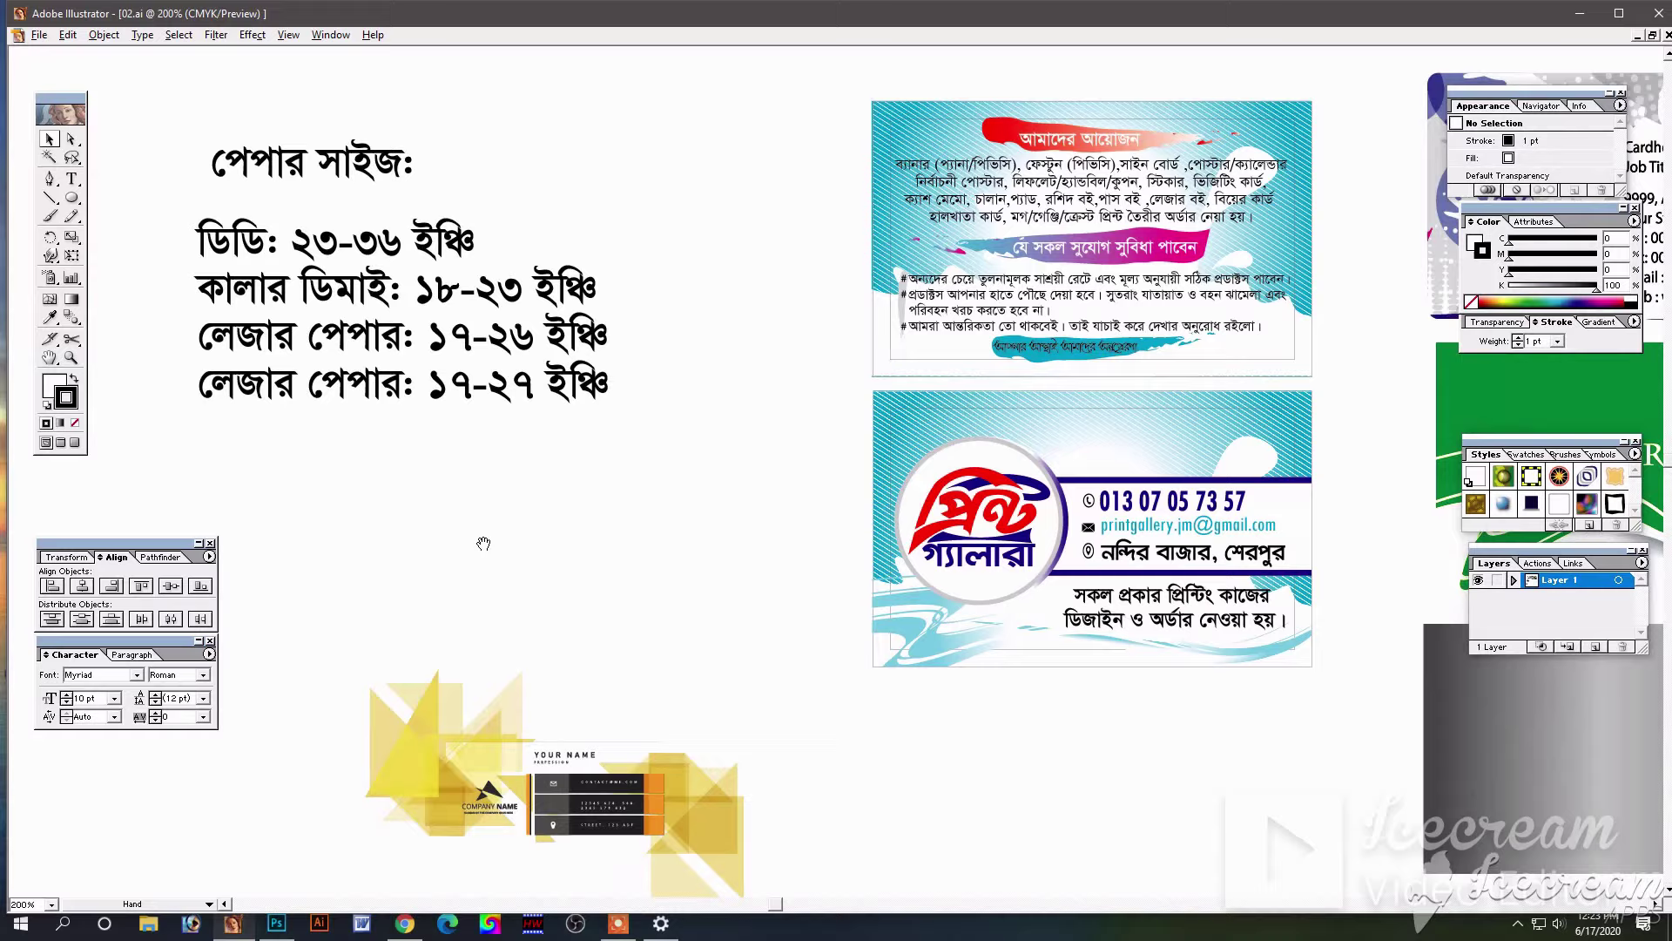
# Step: Pan around the 02 template to browse its sample business-card designs, including the Bengali cards
pyautogui.moveTo(749, 458); pyautogui.dragTo(1350, 357)
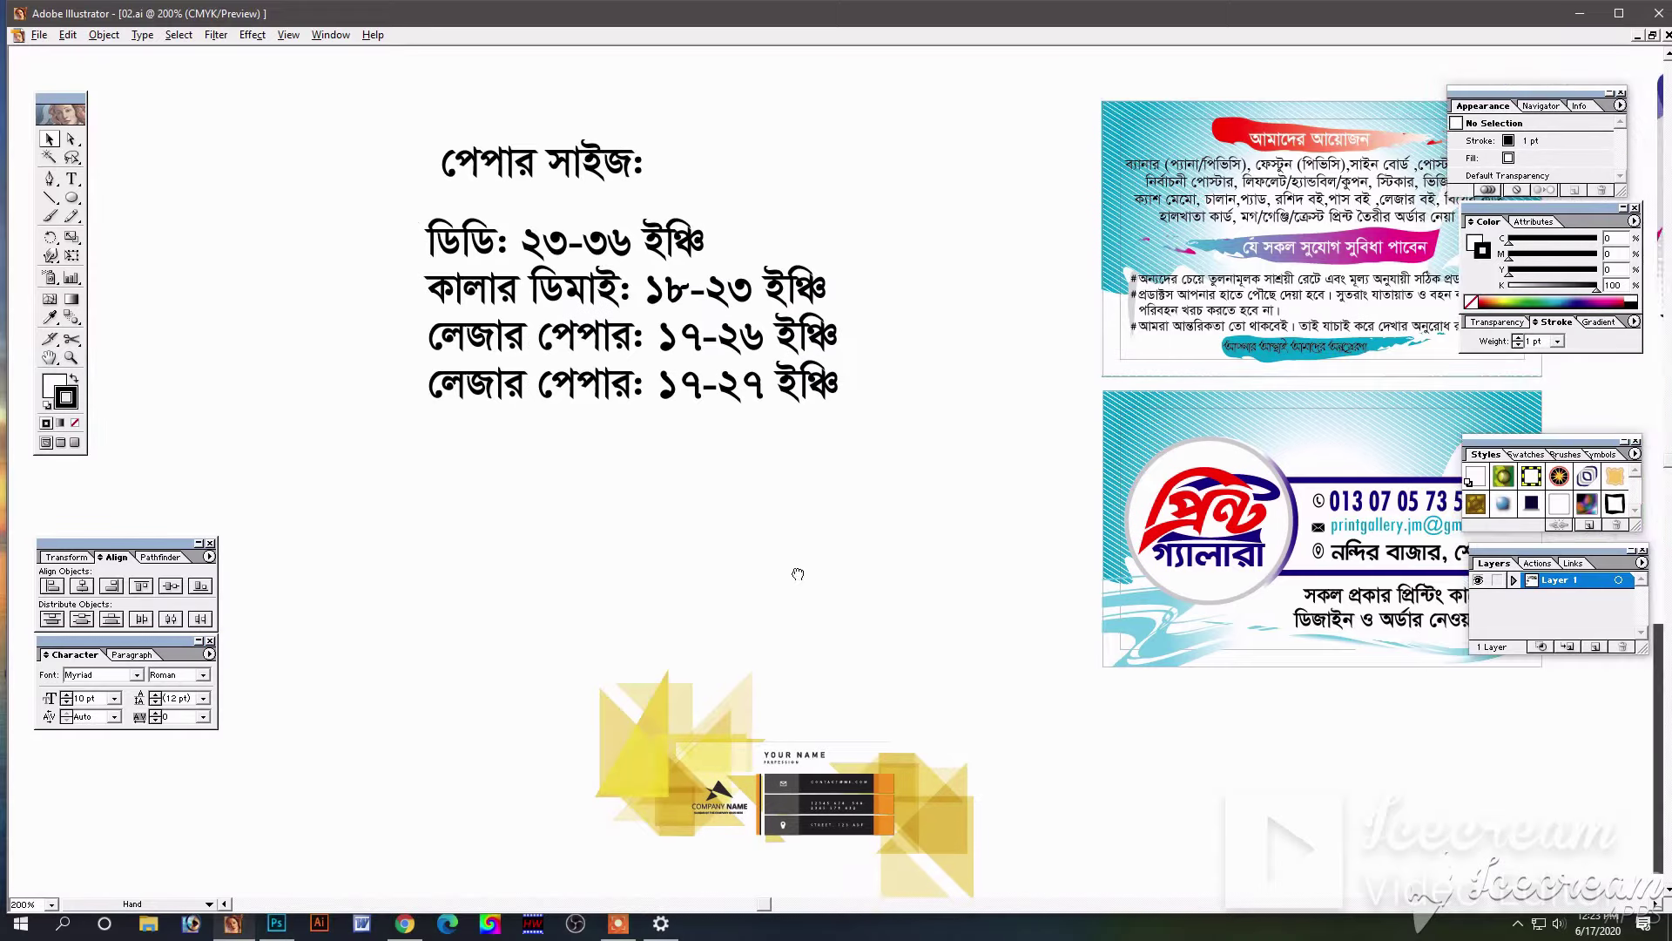
pyautogui.moveTo(1160, 804)
pyautogui.mouseDown()
pyautogui.moveTo(516, 476)
pyautogui.moveTo(105, 616)
pyautogui.mouseUp()
pyautogui.moveTo(1132, 349); pyautogui.dragTo(618, 479)
pyautogui.moveTo(1078, 728)
pyautogui.mouseDown()
pyautogui.moveTo(948, 503)
pyautogui.moveTo(979, 464)
pyautogui.moveTo(980, 385)
pyautogui.mouseUp()
pyautogui.moveTo(450, 227)
pyautogui.mouseDown()
pyautogui.moveTo(790, 369)
pyautogui.moveTo(807, 493)
pyautogui.mouseUp()
pyautogui.moveTo(418, 575); pyautogui.dragTo(606, 535)
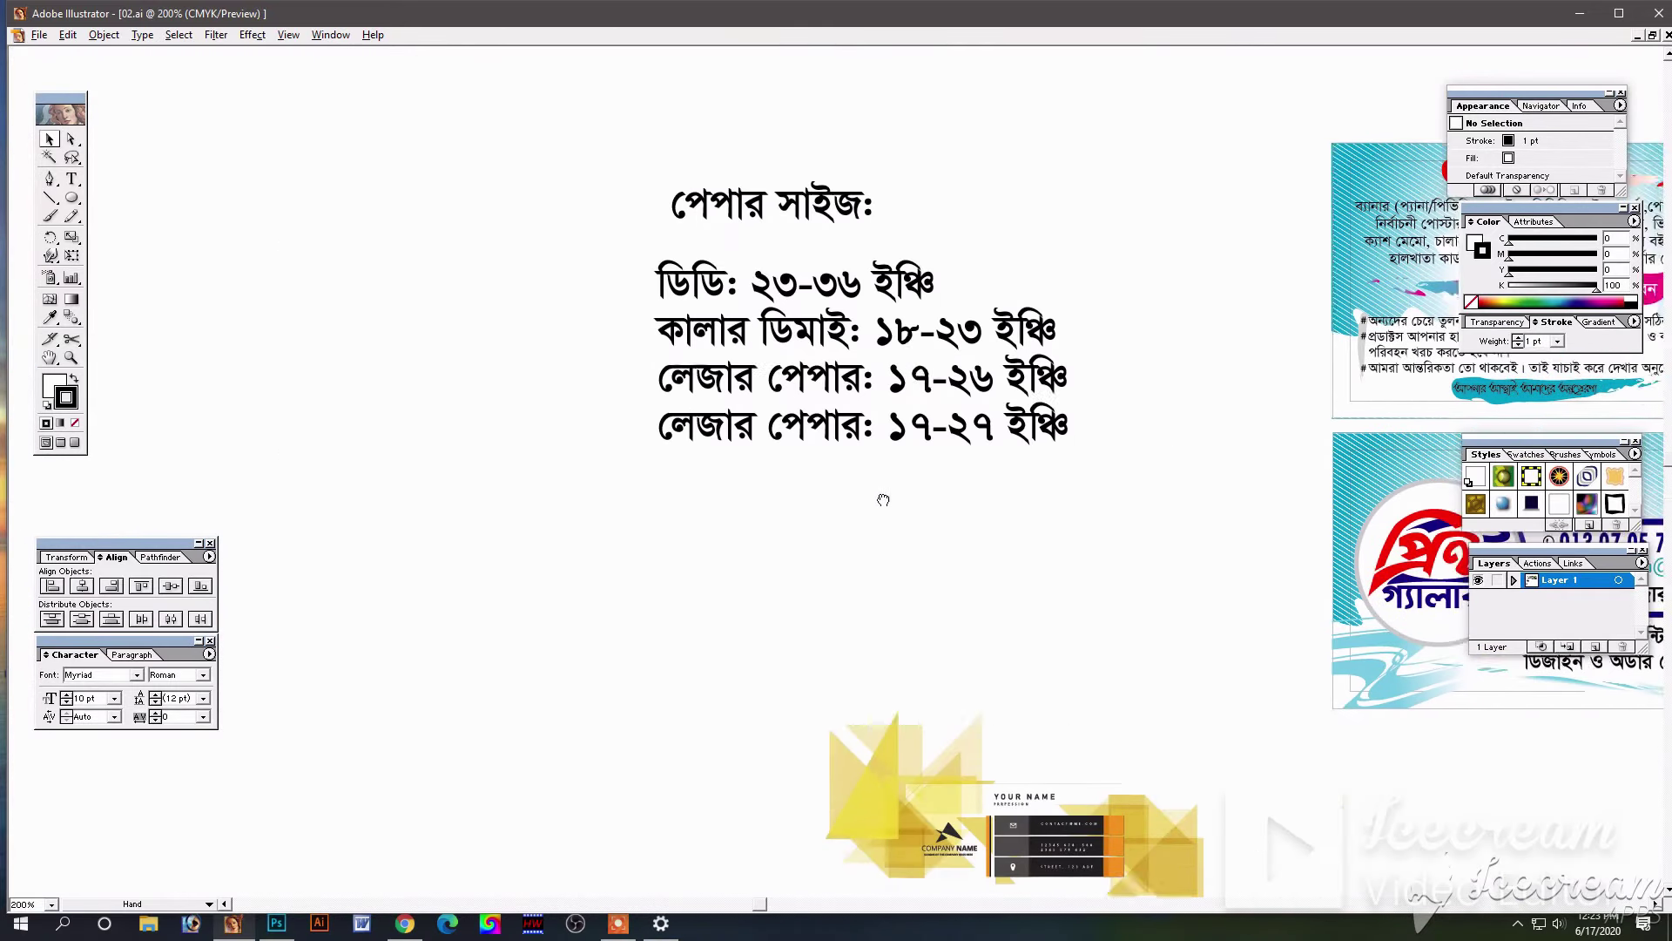
# Step: Select the contact icons and text lines and delete the stray dotted object
pyautogui.press('v')
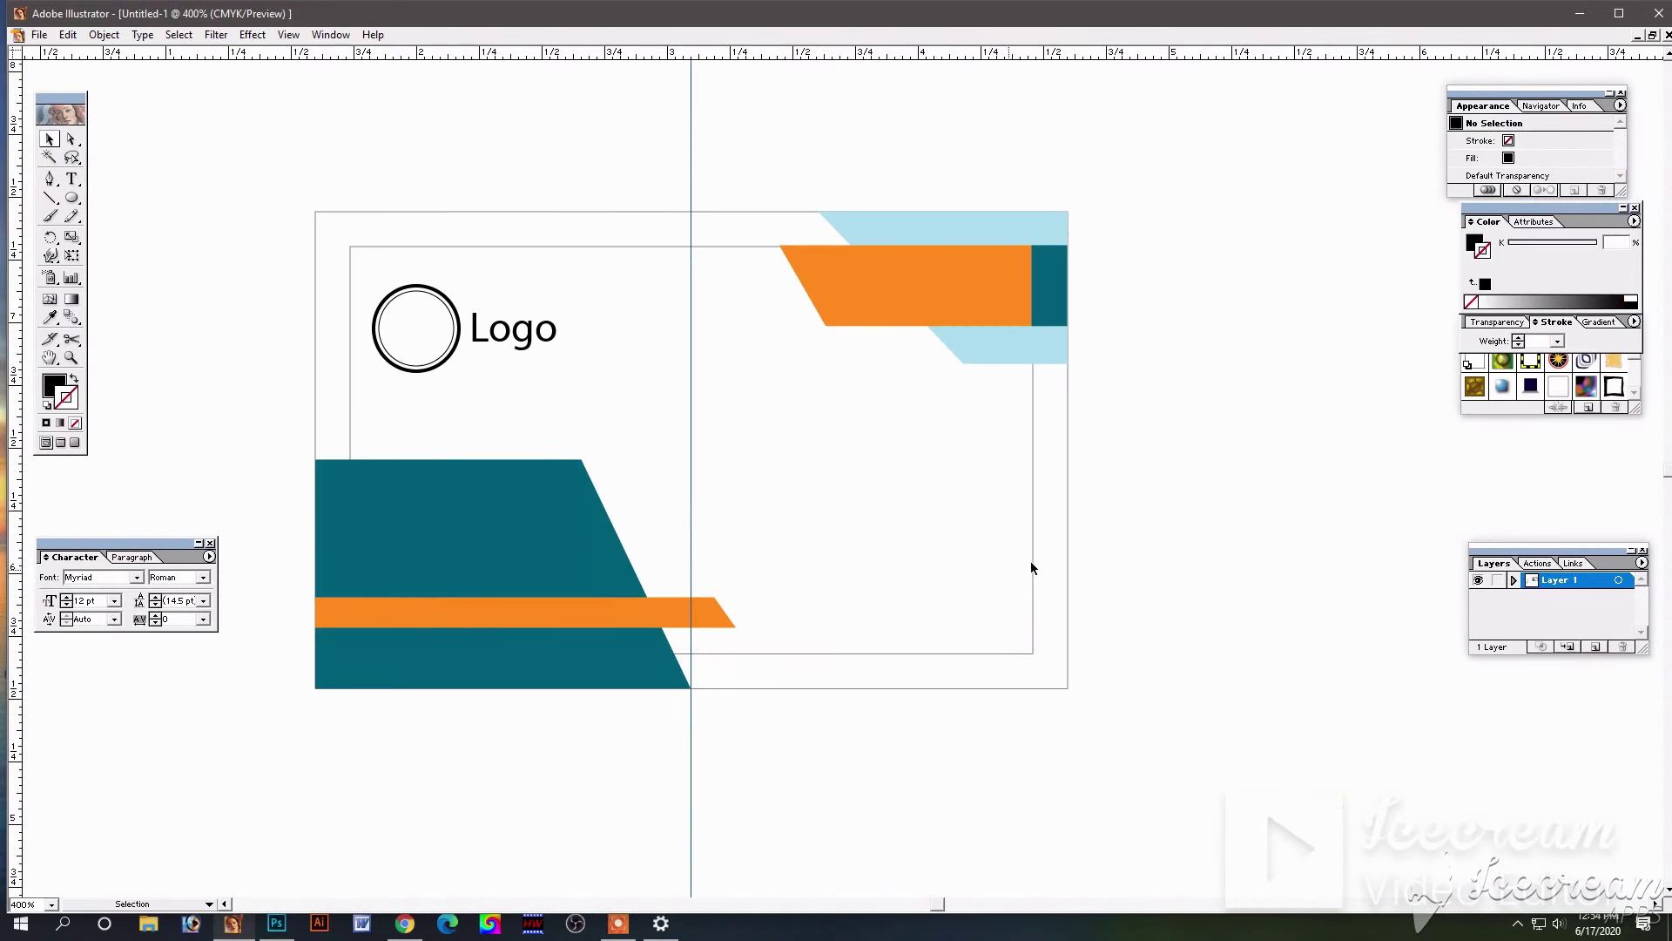
pyautogui.press('space')
pyautogui.hscroll(-5, 643, 566)
pyautogui.hscroll(-5, 597, 589)
pyautogui.scroll(-3, 729, 590)
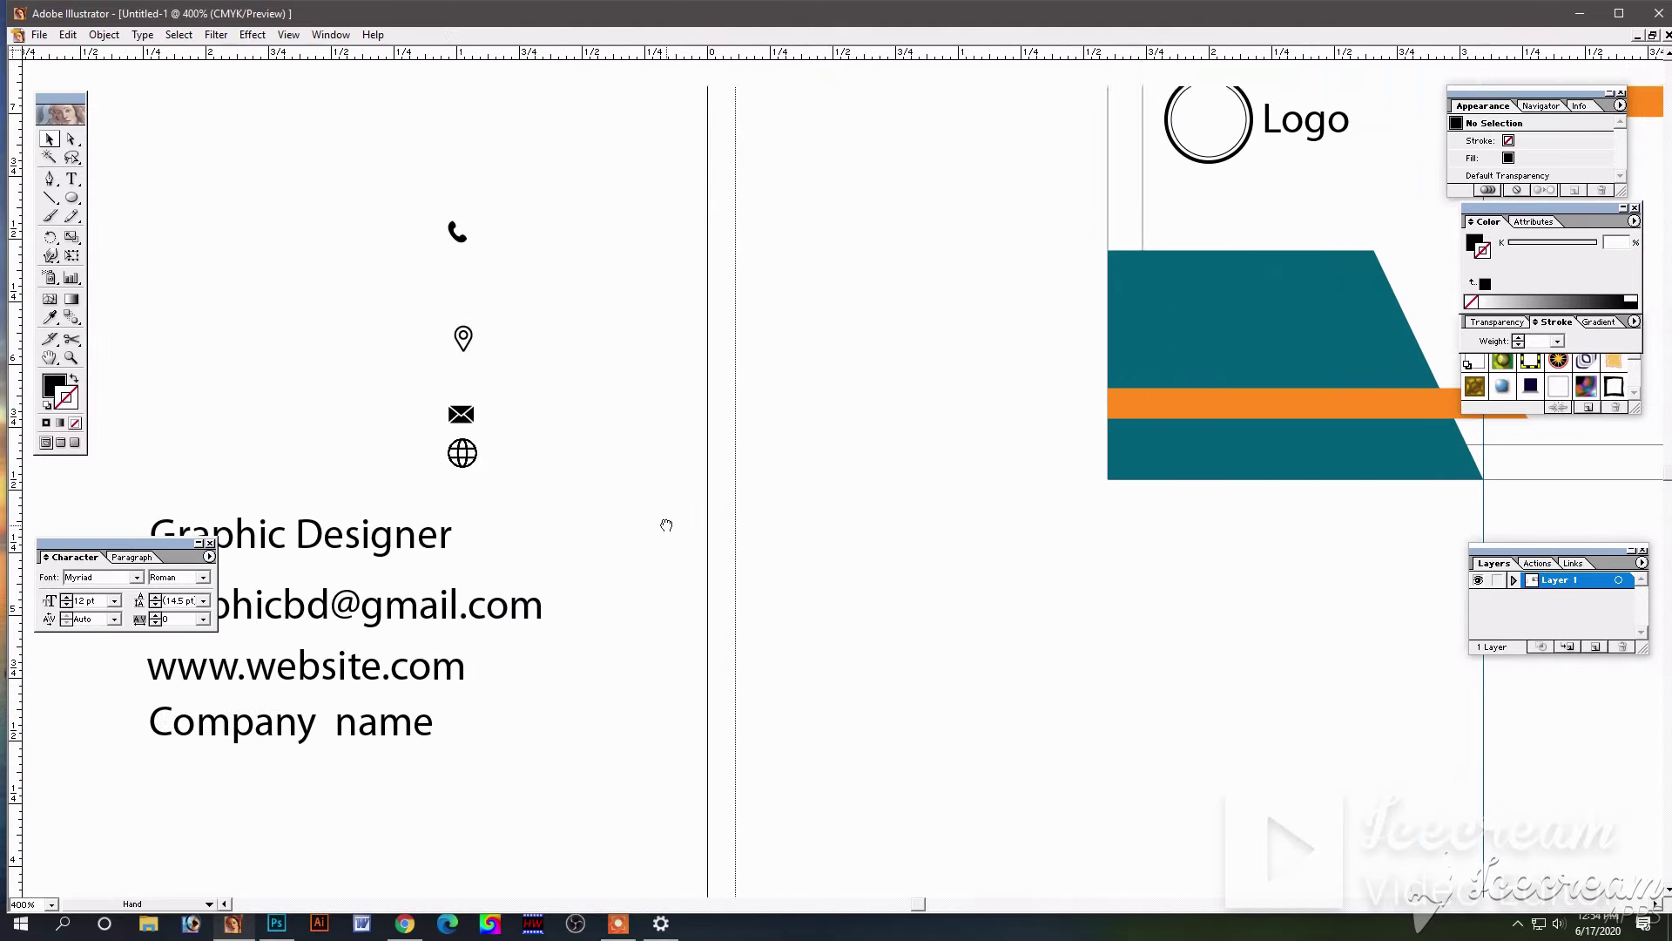
pyautogui.moveTo(552, 223); pyautogui.dragTo(324, 749)
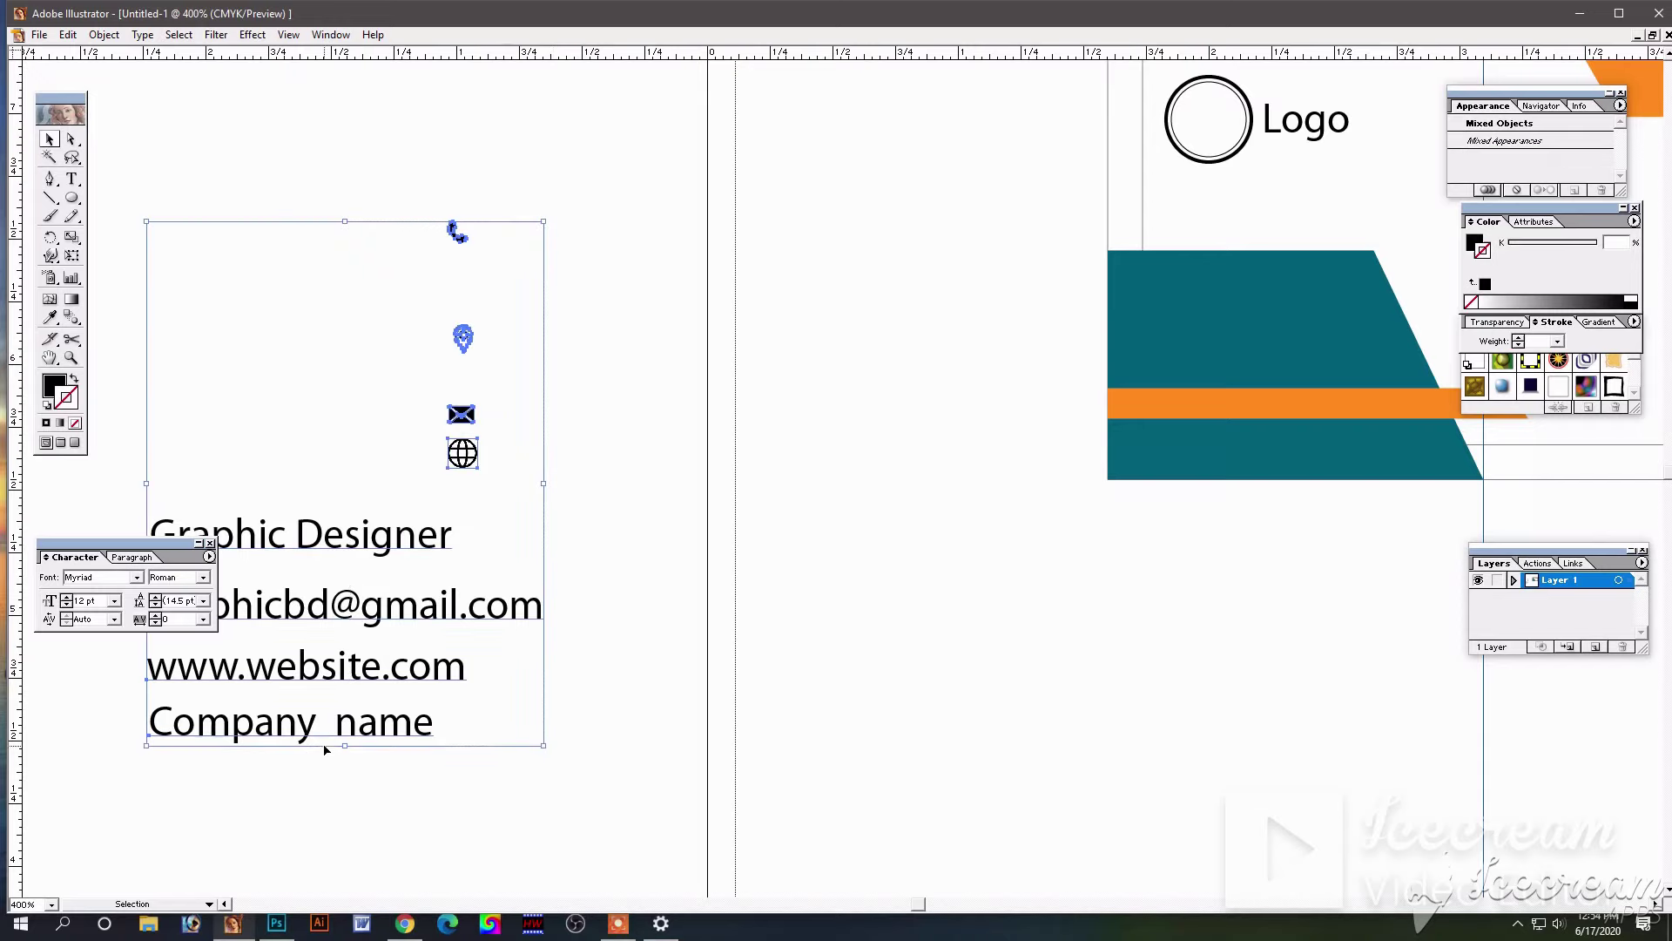
pyautogui.moveTo(463, 345); pyautogui.dragTo(907, 348)
pyautogui.press('Delete')
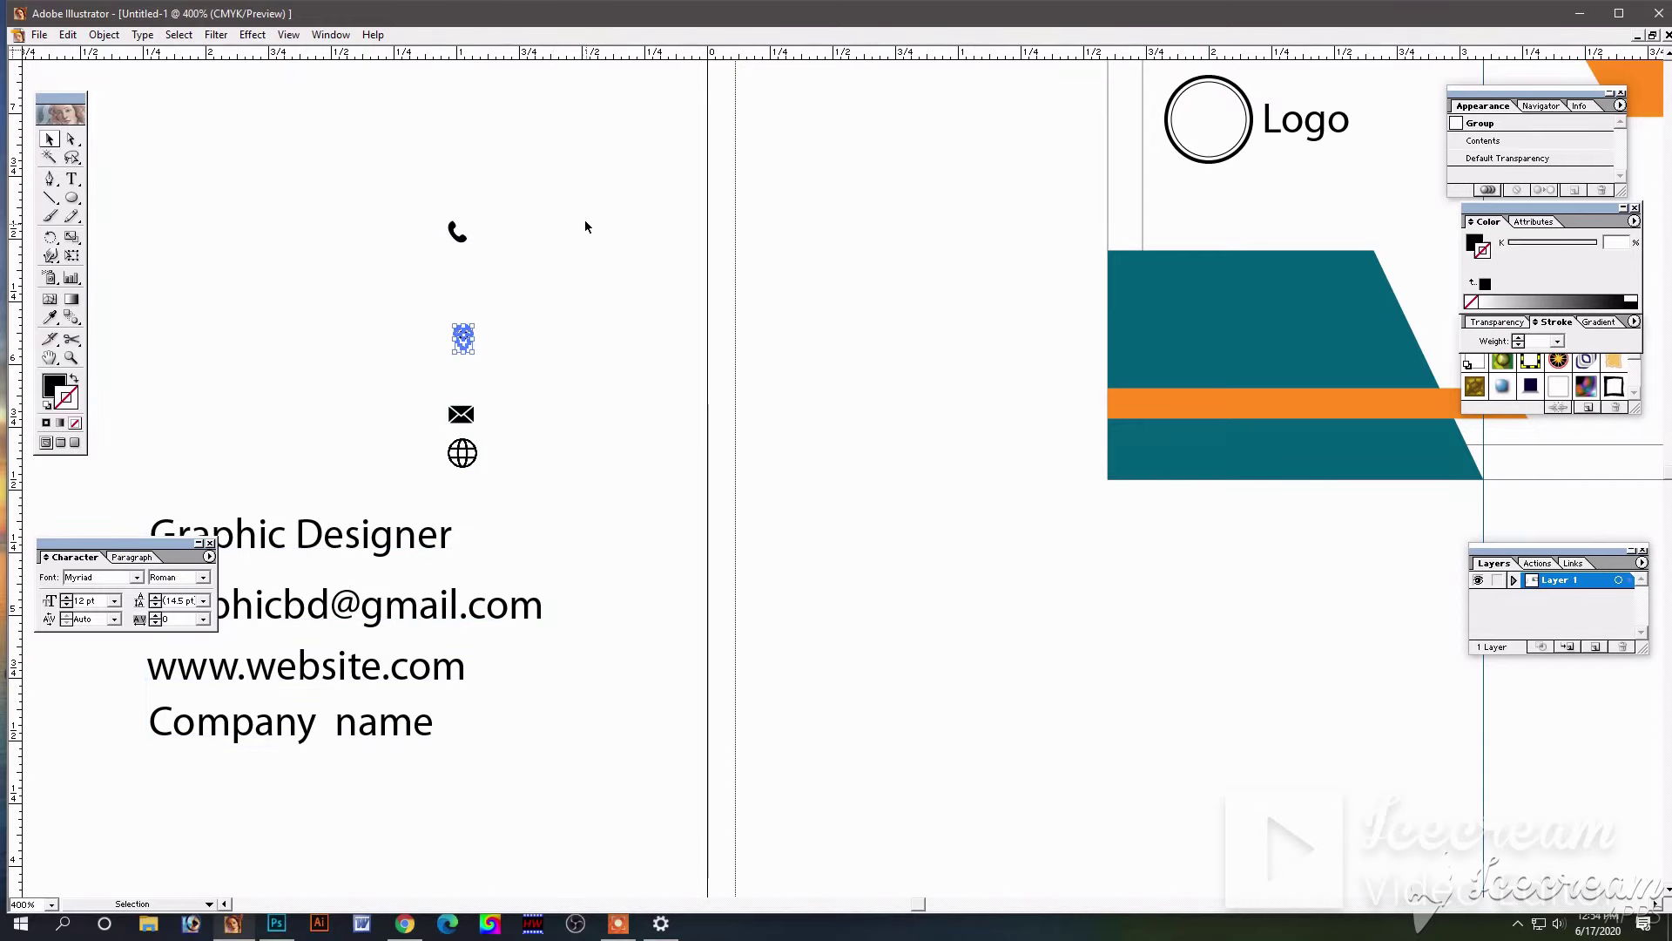
# Step: Move all the contact icons and text lines closer to the card
pyautogui.moveTo(586, 228); pyautogui.dragTo(292, 792)
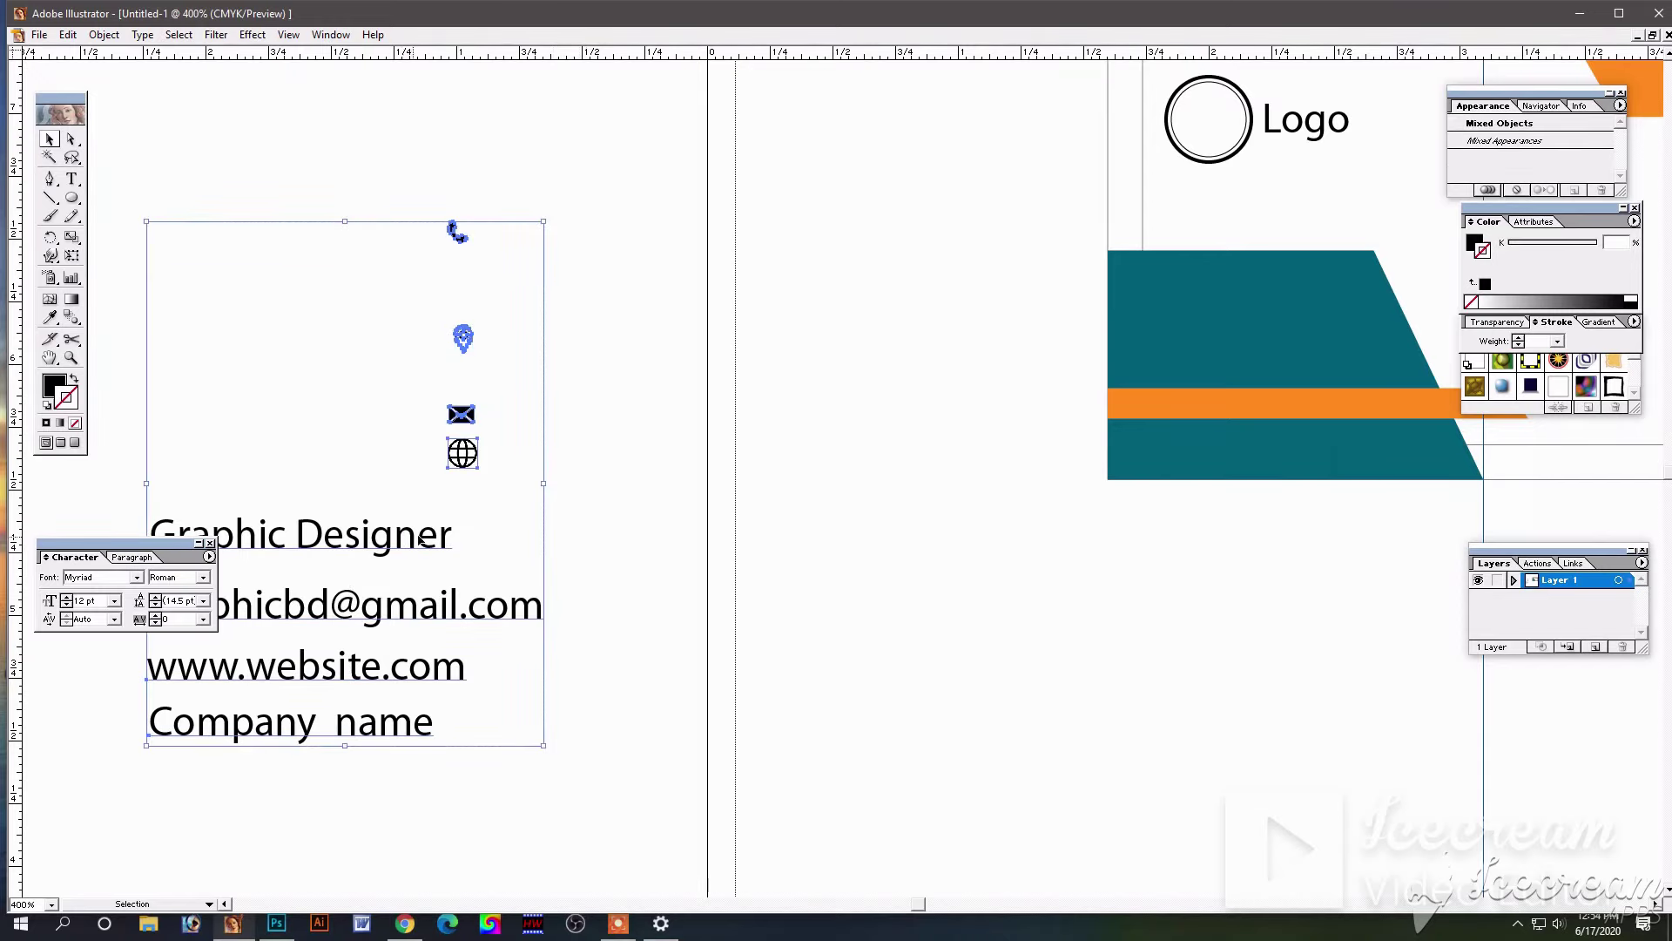
pyautogui.moveTo(421, 540); pyautogui.dragTo(919, 481)
pyautogui.hotkey('ctrl', '-')
pyautogui.moveTo(870, 609); pyautogui.dragTo(714, 609)
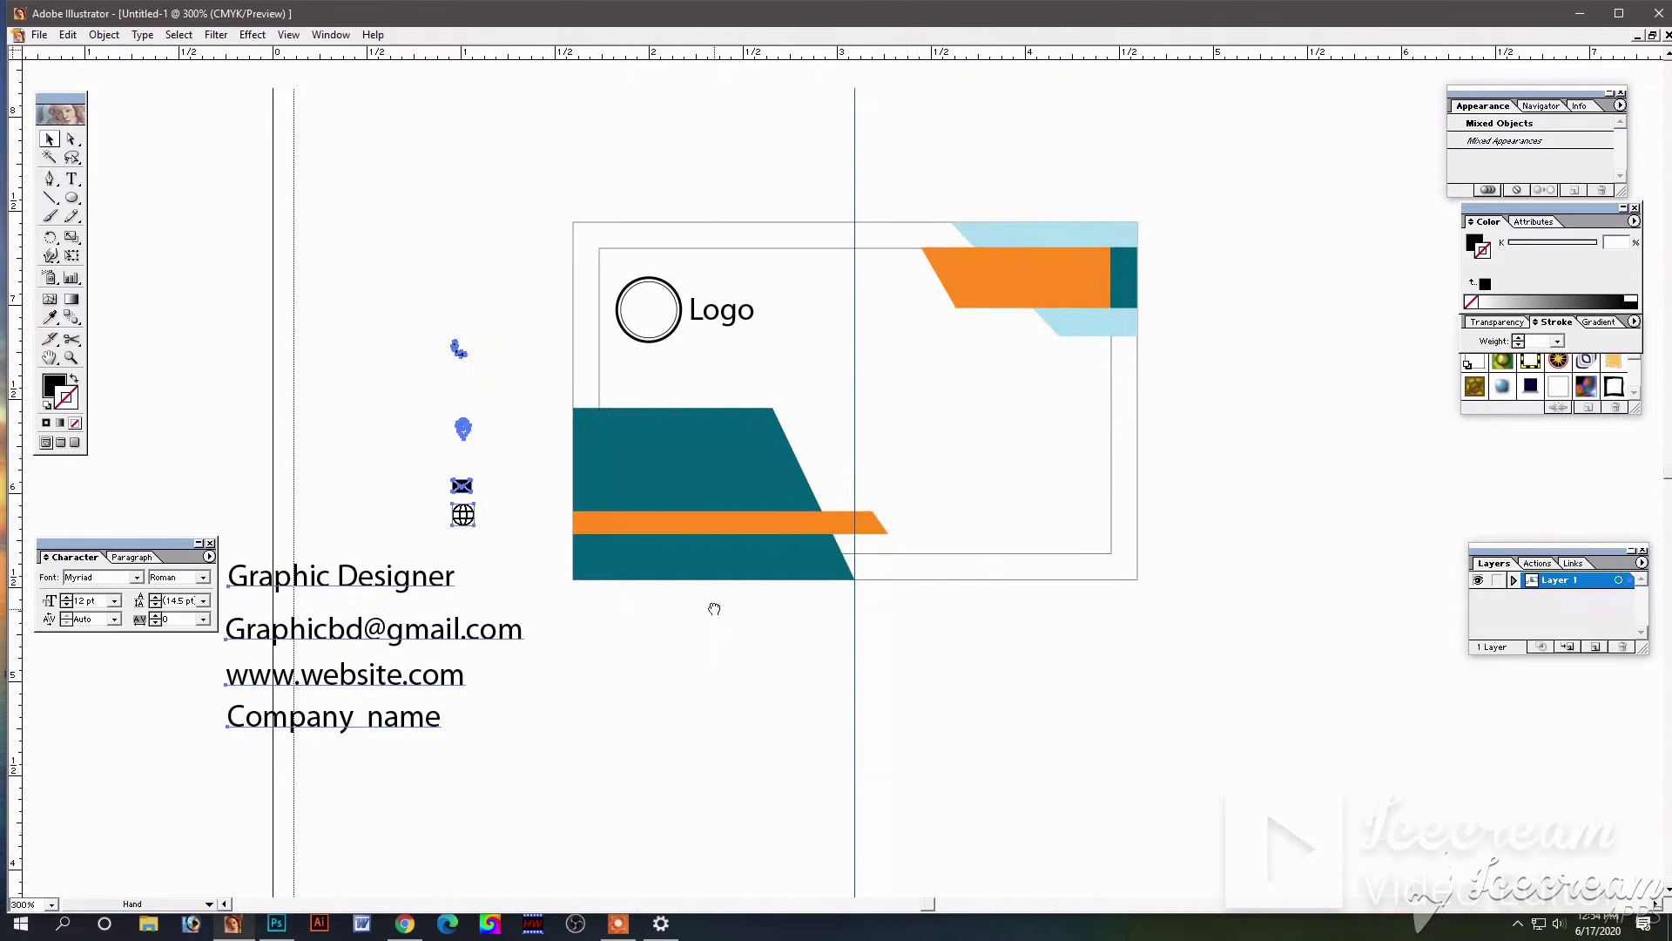
pyautogui.click(520, 304)
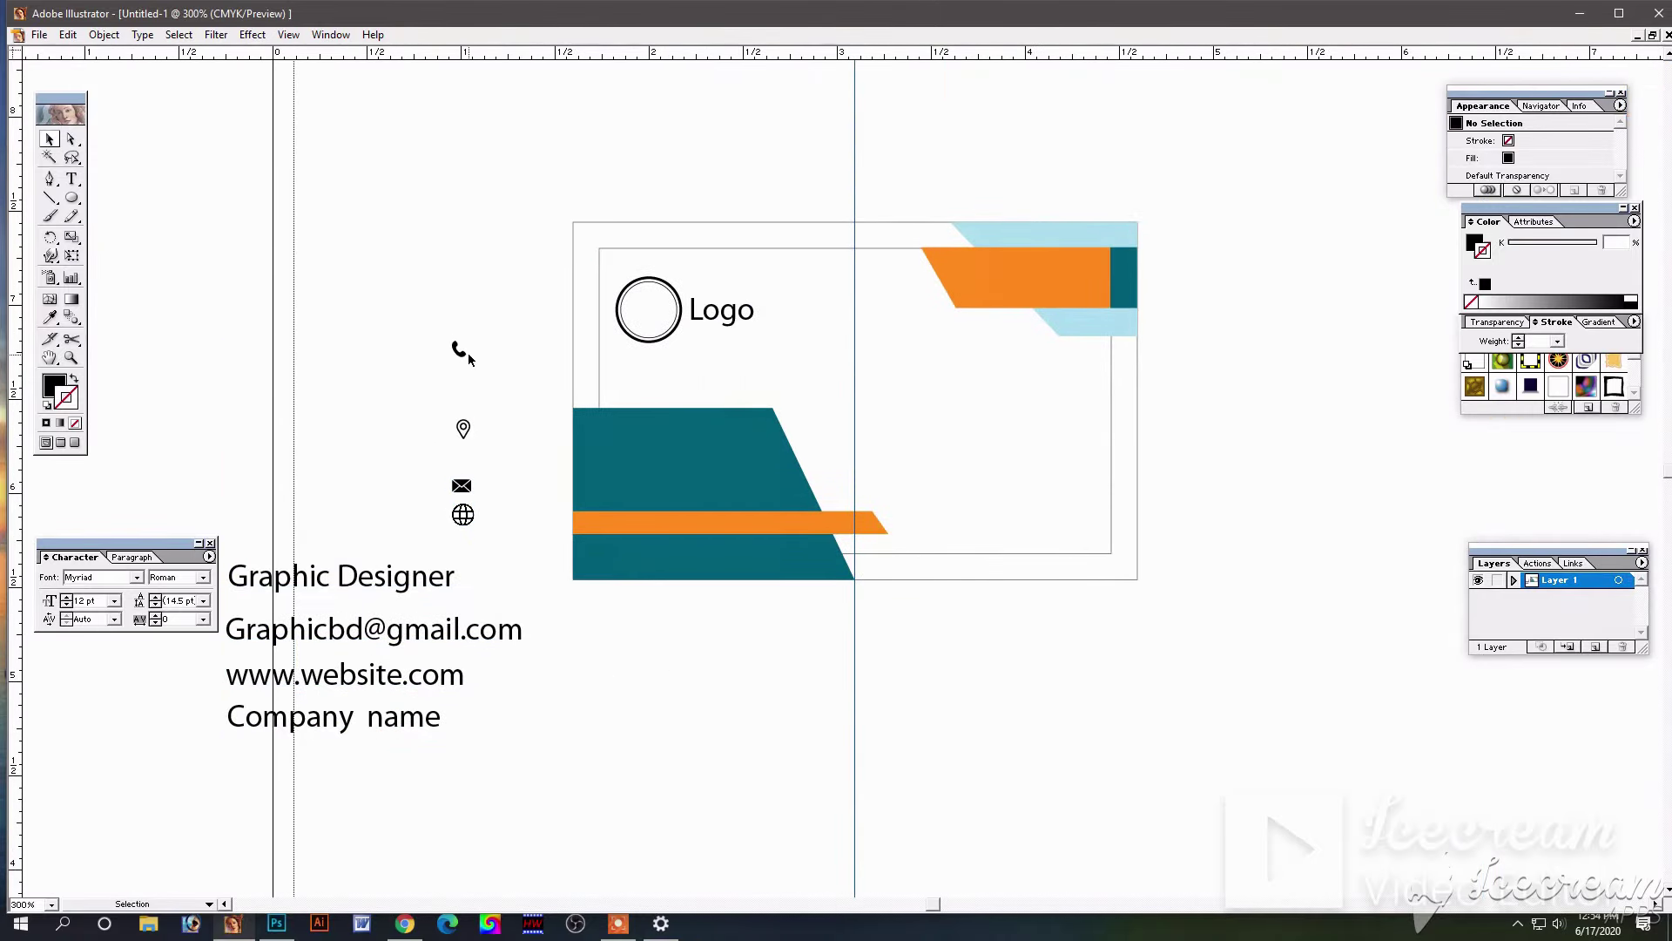
# Step: Place the phone, envelope and globe icons on the teal panel and the location pin on the orange stripe
pyautogui.moveTo(463, 358); pyautogui.dragTo(622, 431)
pyautogui.click(536, 490)
pyautogui.moveTo(464, 441); pyautogui.dragTo(616, 531)
pyautogui.moveTo(463, 486); pyautogui.dragTo(625, 461)
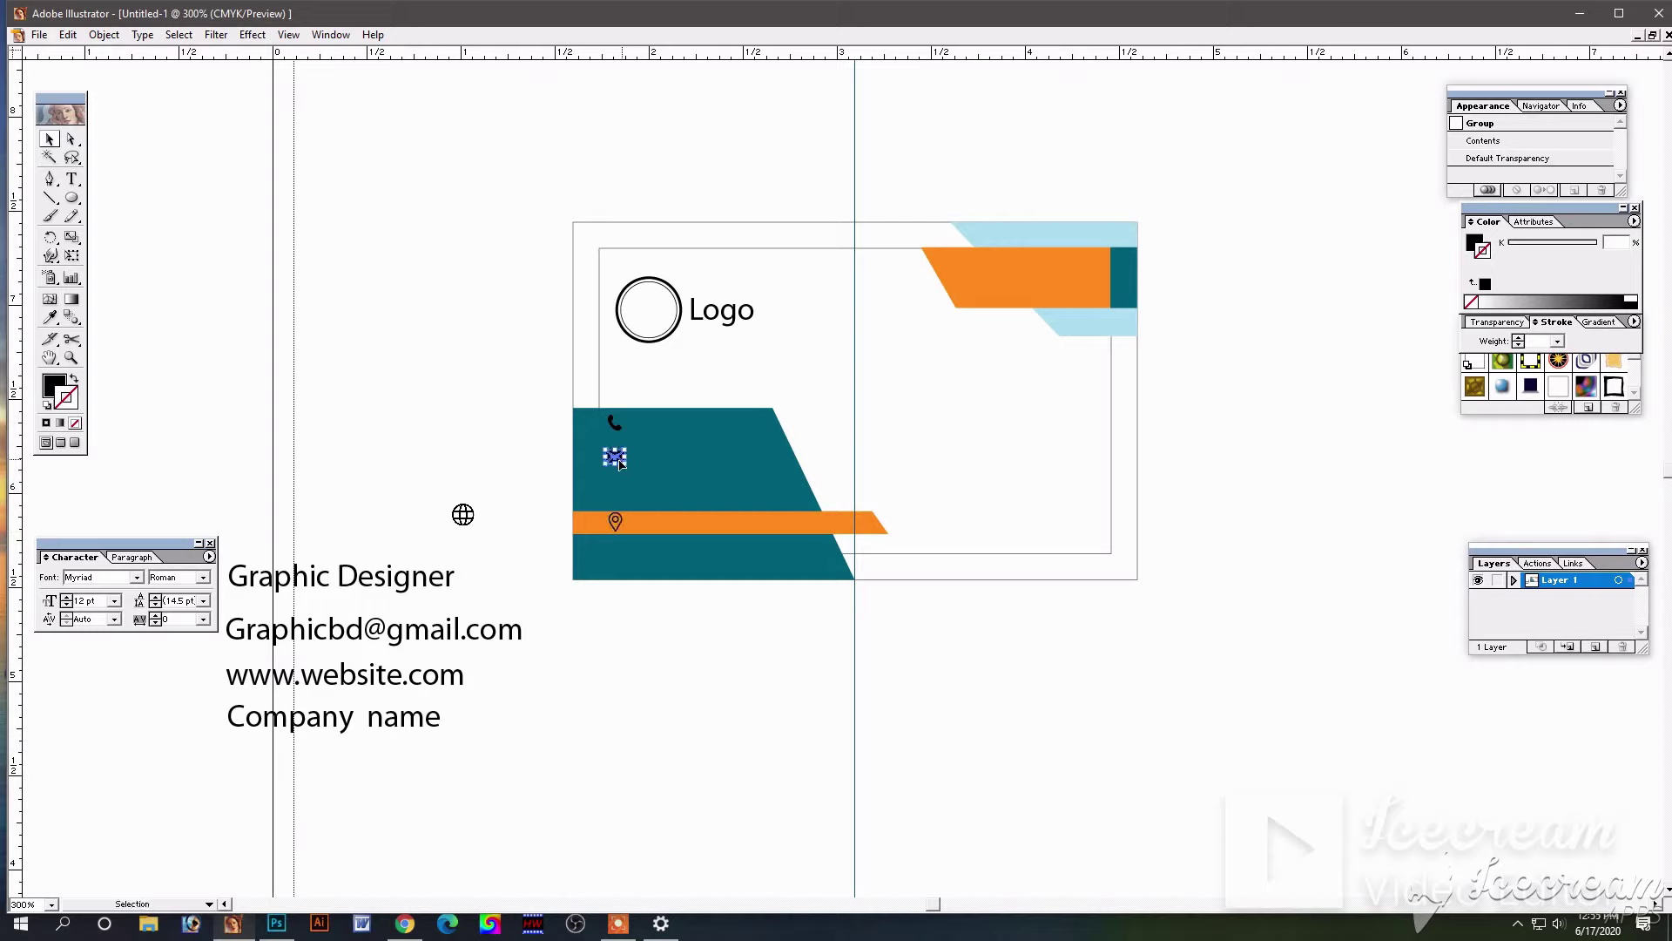
pyautogui.click(475, 505)
pyautogui.moveTo(464, 515); pyautogui.dragTo(623, 493)
pyautogui.click(479, 471)
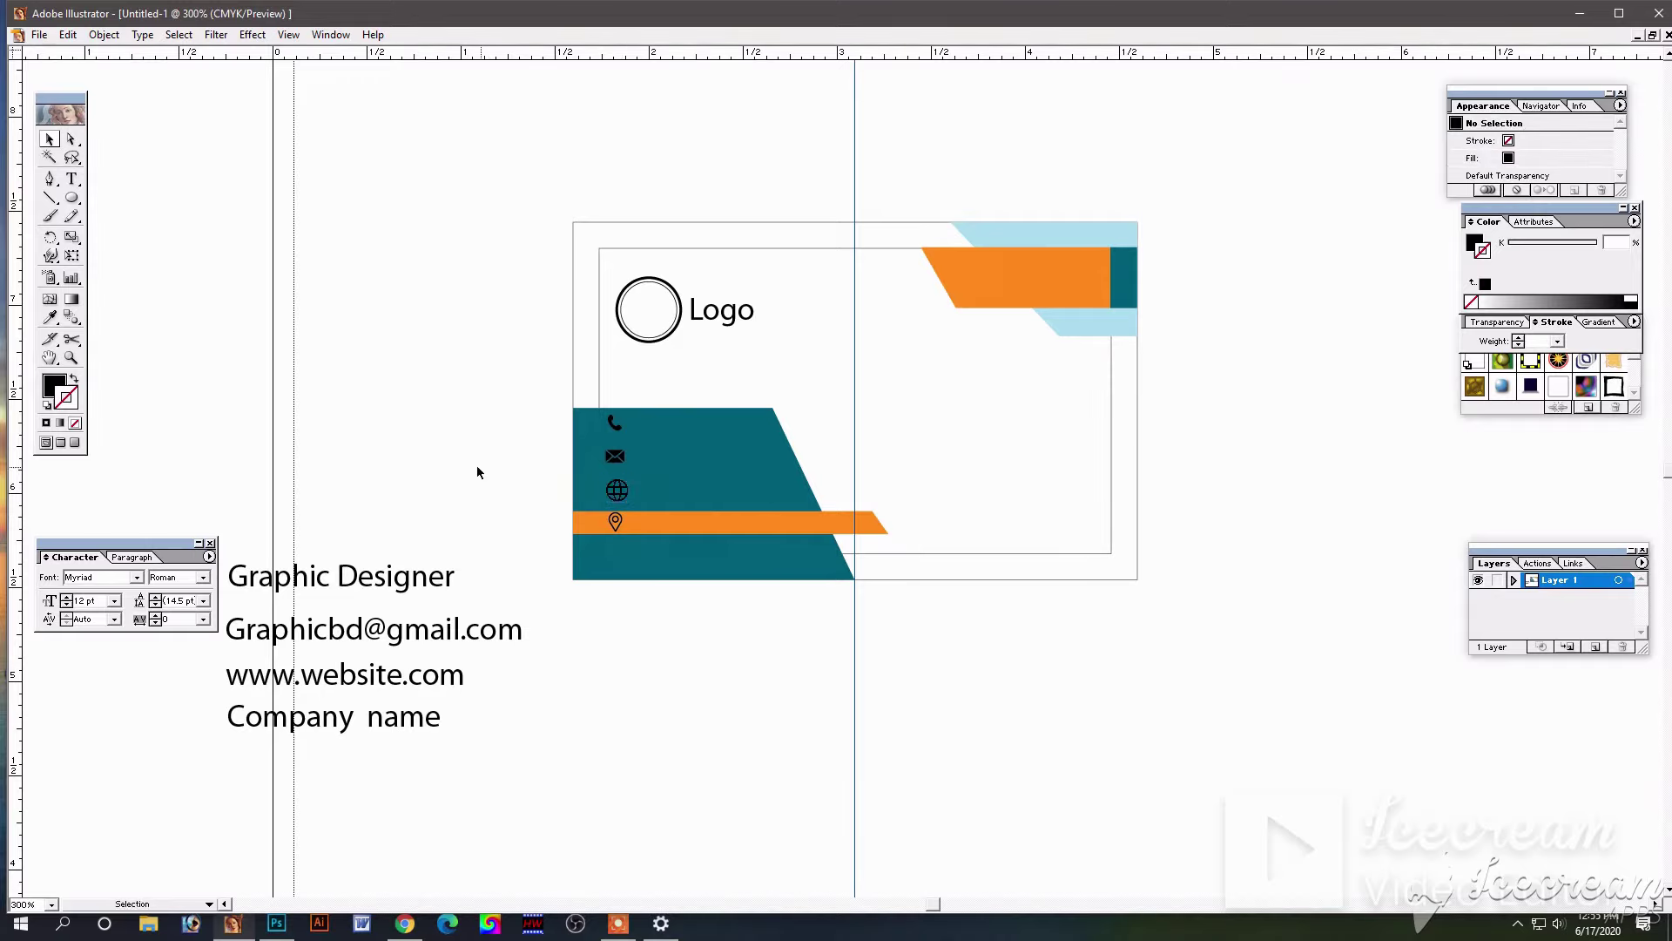
pyautogui.moveTo(557, 710); pyautogui.dragTo(599, 673)
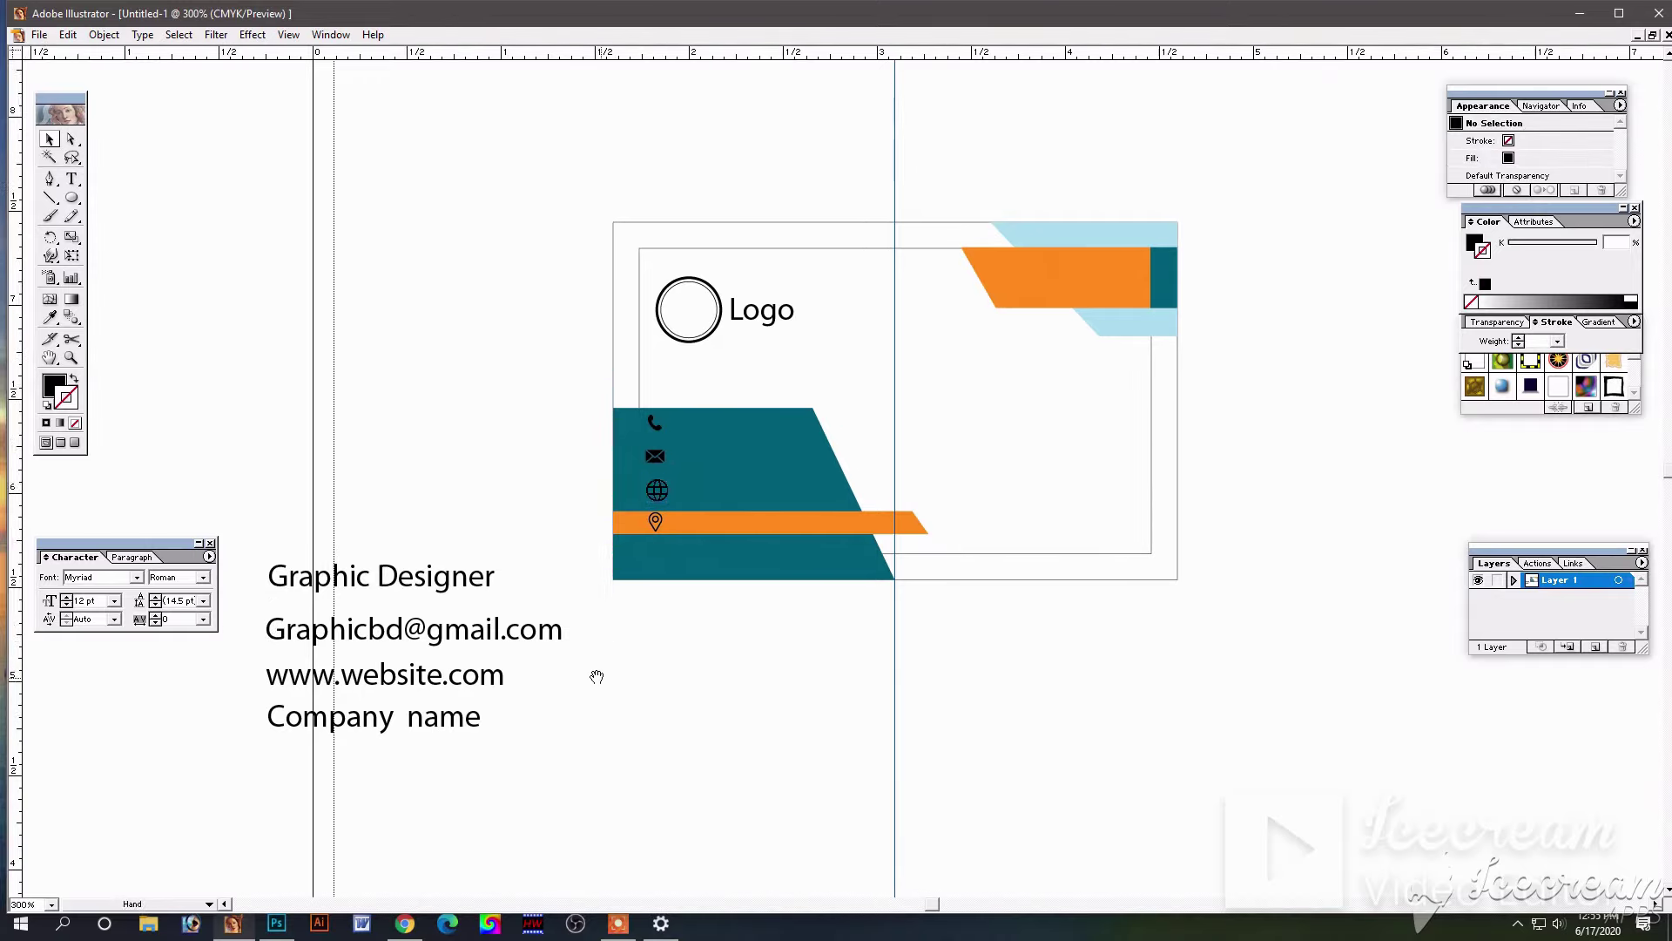
pyautogui.moveTo(479, 582)
pyautogui.mouseDown()
pyautogui.moveTo(1110, 296)
pyautogui.moveTo(1116, 275)
pyautogui.moveTo(1071, 279)
pyautogui.moveTo(1110, 294)
pyautogui.moveTo(1104, 280)
pyautogui.mouseUp()
# Step: Move 'Company name' from the remaining text block onto the card
pyautogui.scroll(-1, 1132, 323)
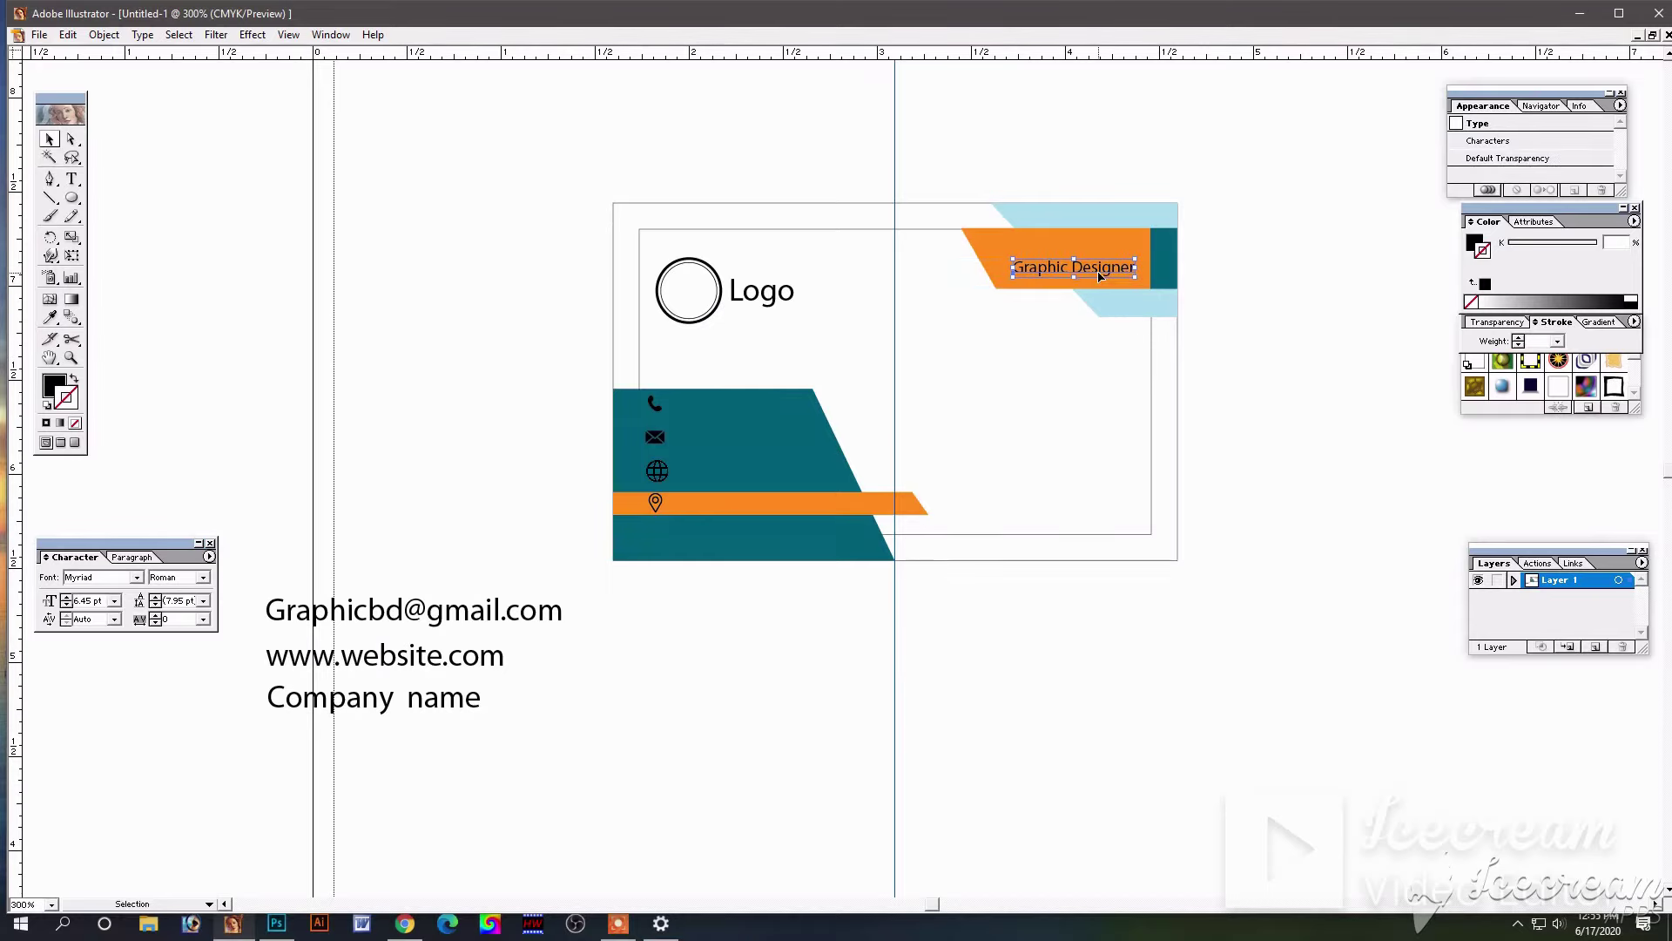
pyautogui.click(1264, 333)
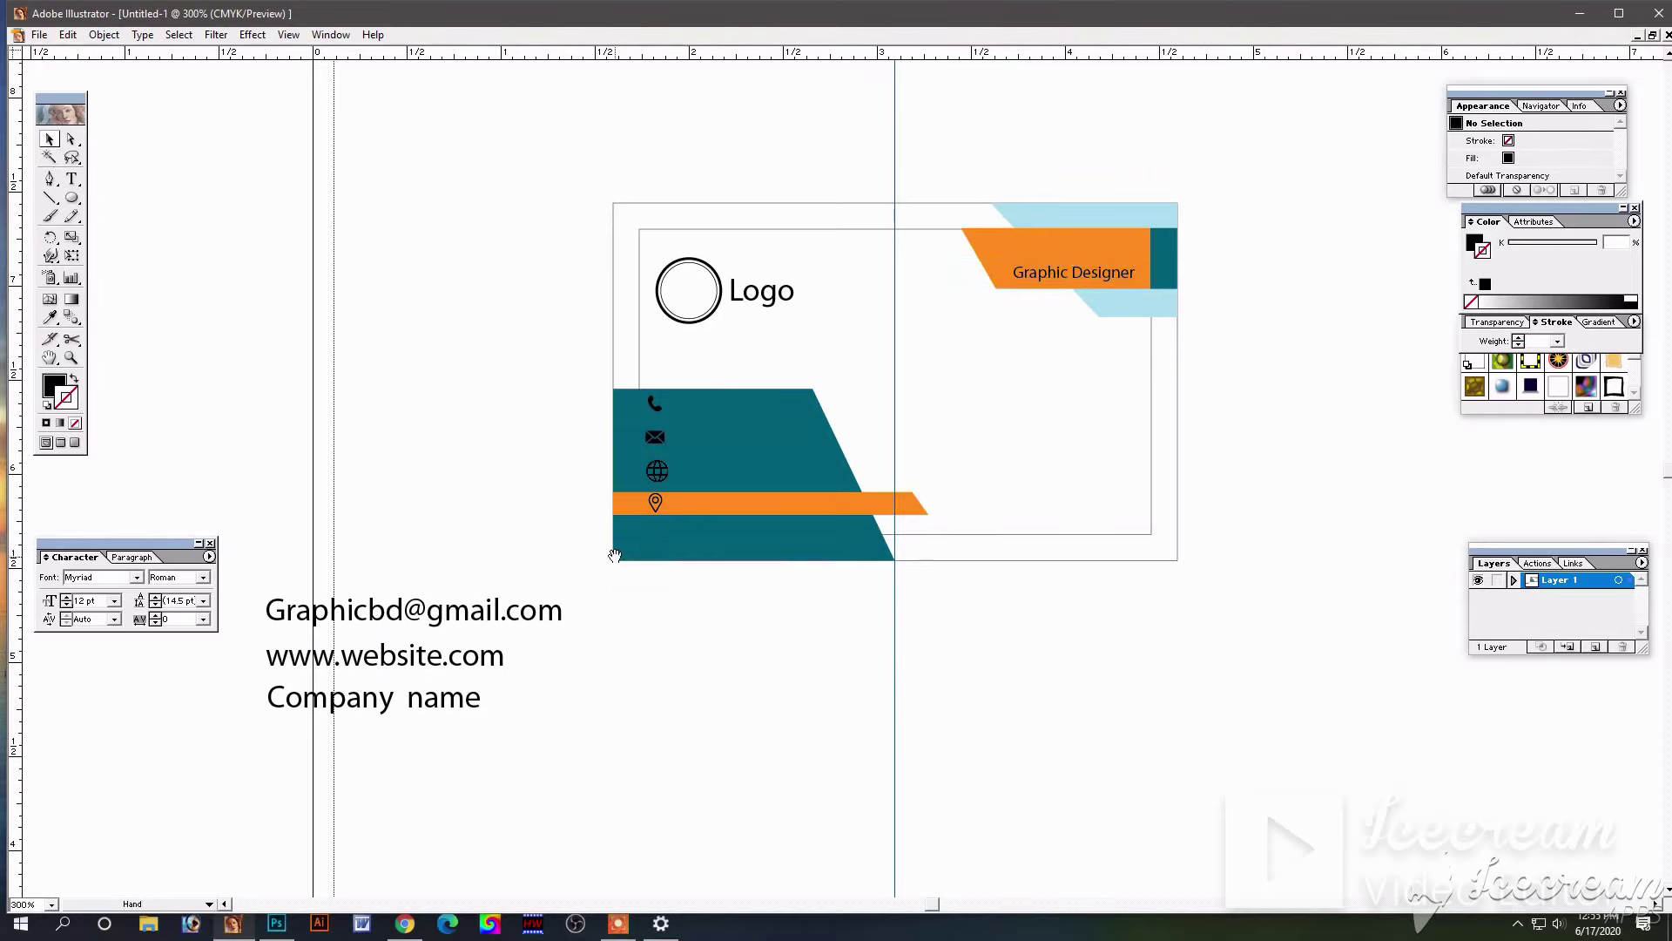
pyautogui.scroll(-1, 600, 601)
pyautogui.moveTo(502, 531)
pyautogui.mouseDown()
pyautogui.moveTo(418, 679)
pyautogui.moveTo(461, 600)
pyautogui.mouseUp()
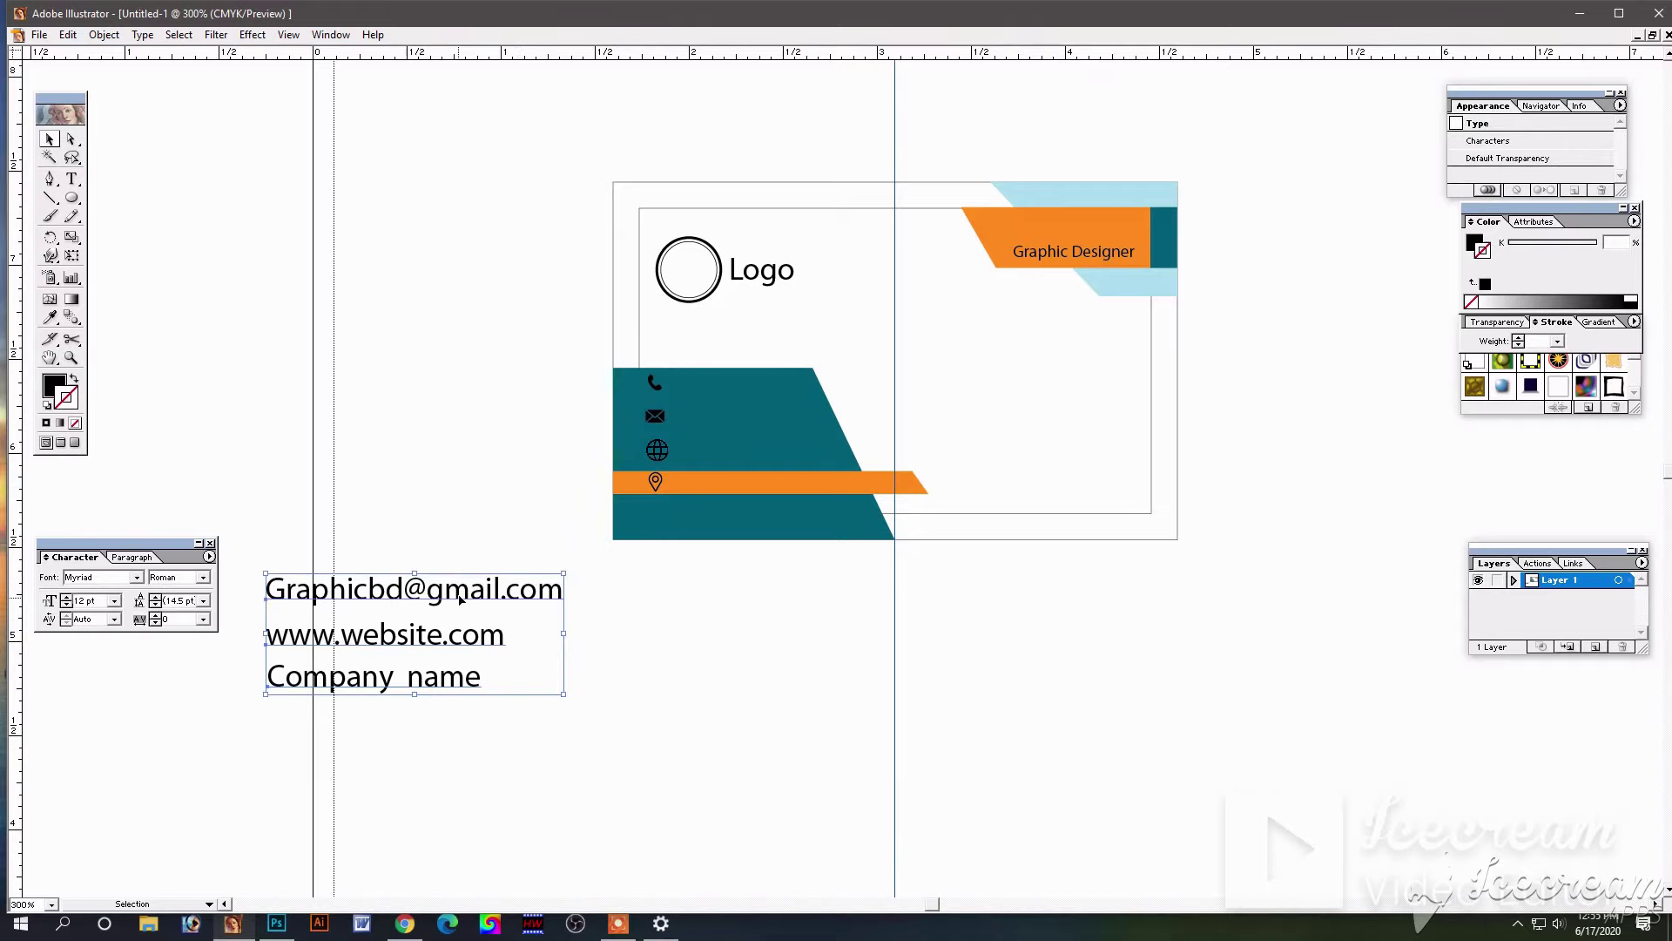
pyautogui.click(526, 677)
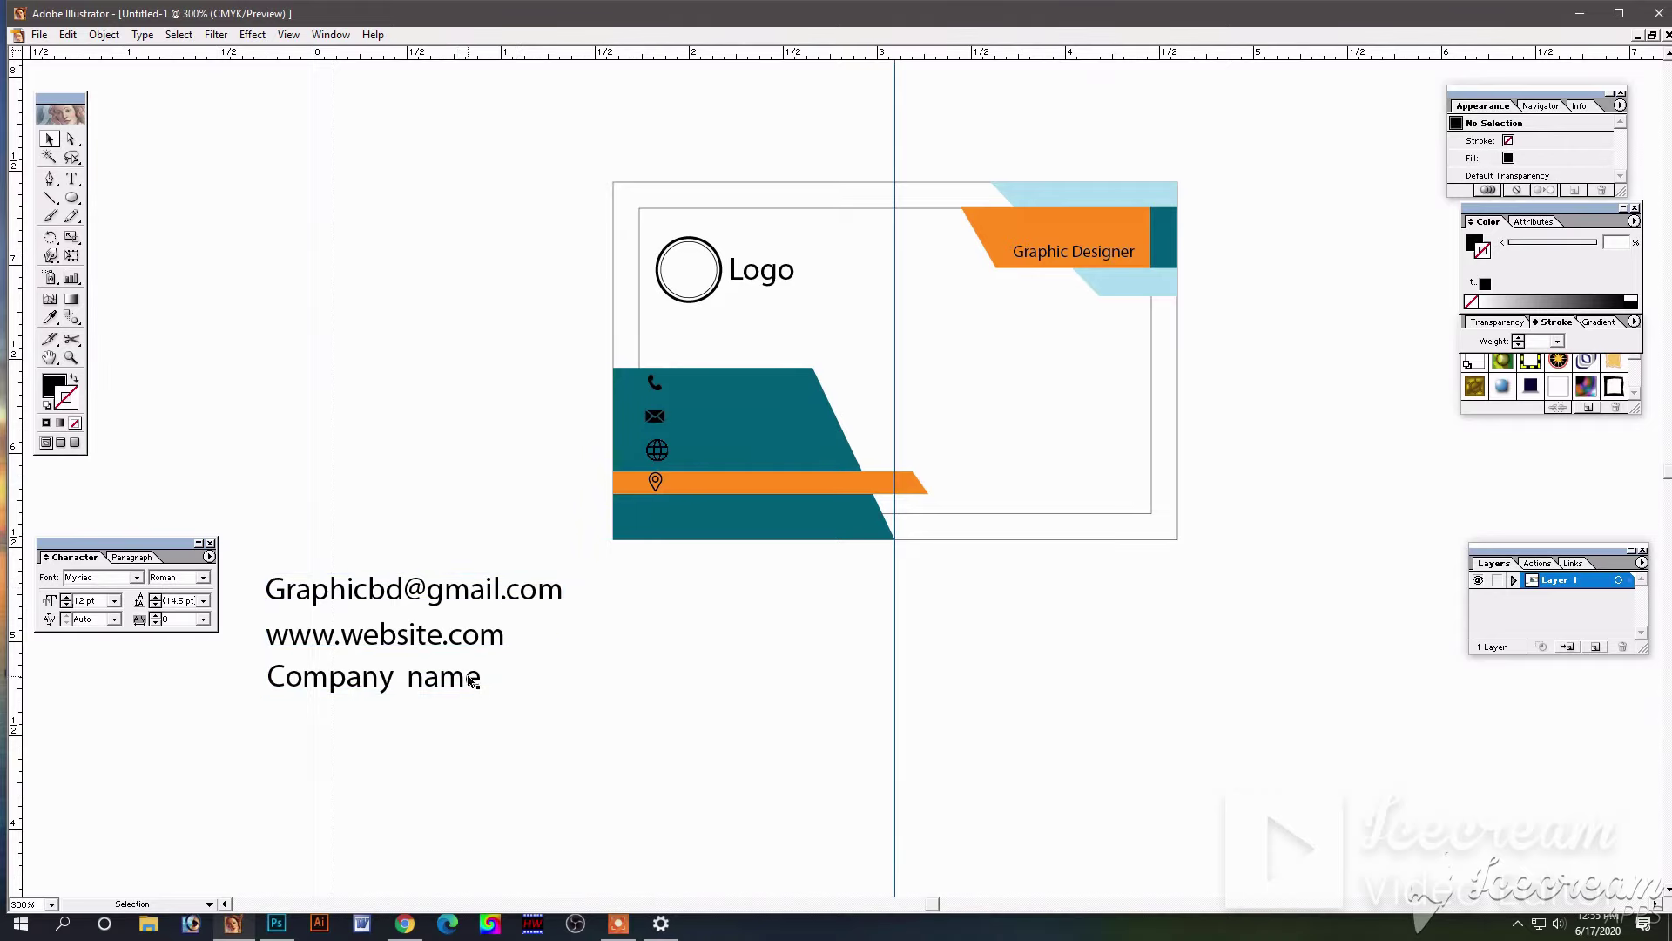
pyautogui.moveTo(471, 681); pyautogui.dragTo(996, 329)
pyautogui.click(859, 263)
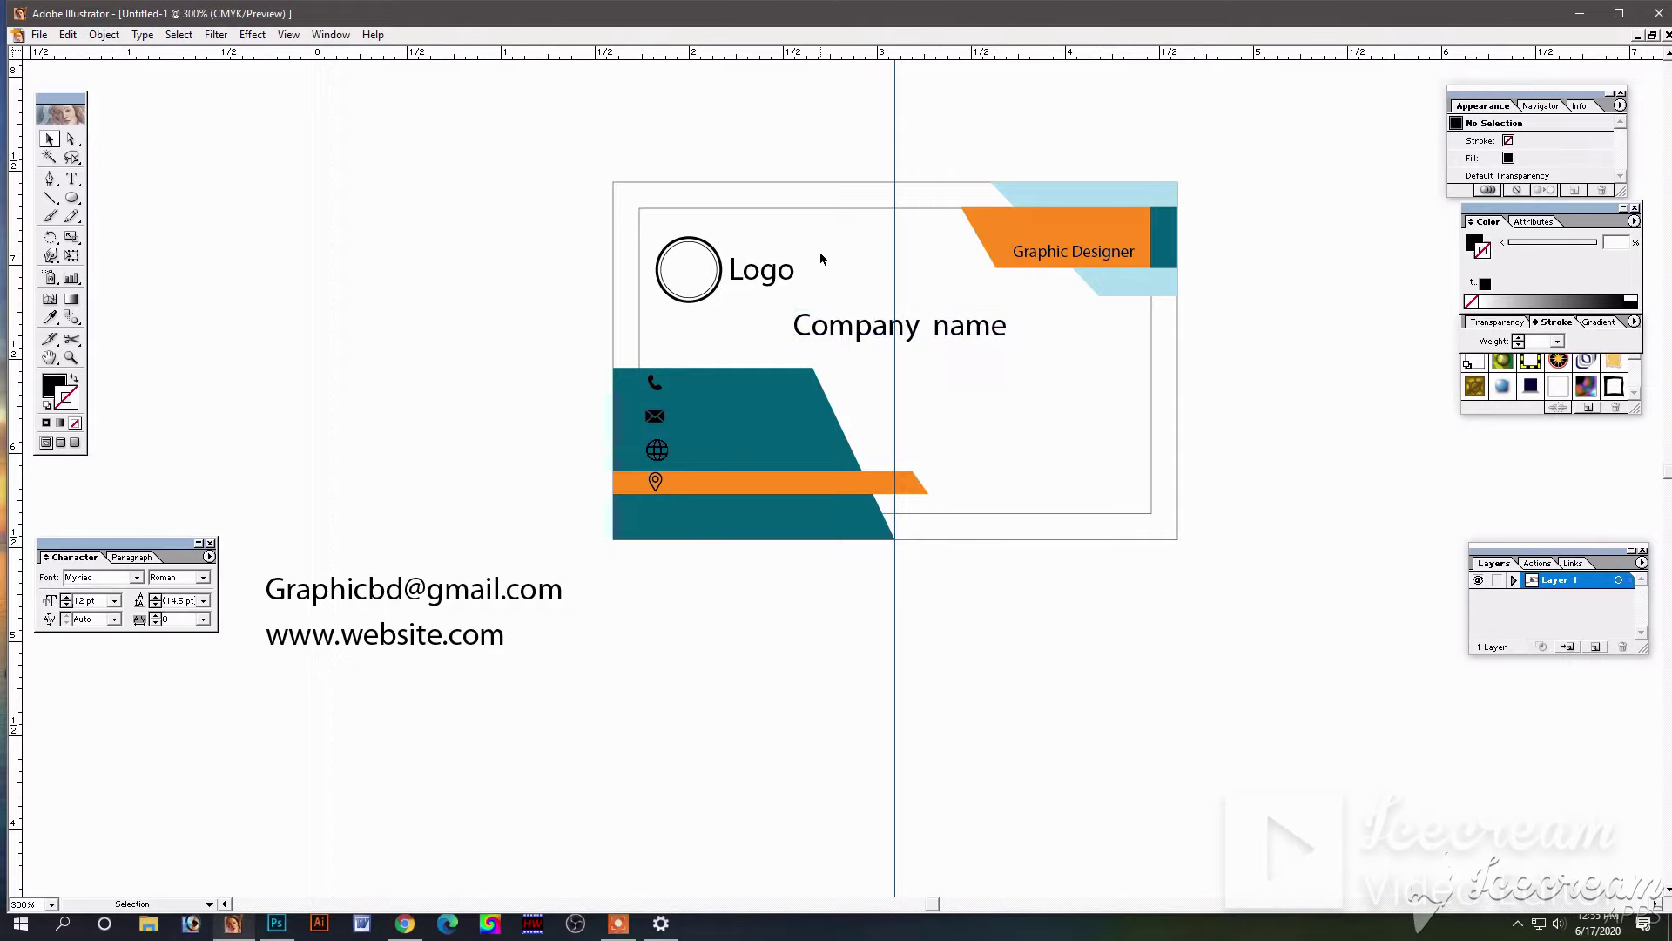
# Step: Place 'Logo' inside the circle and shift 'Company name' up beside the logo
pyautogui.moveTo(849, 272)
pyautogui.mouseDown()
pyautogui.moveTo(830, 312)
pyautogui.moveTo(674, 315)
pyautogui.mouseUp()
pyautogui.click(772, 320)
pyautogui.hotkey('ctrl', 'z')
pyautogui.click(953, 368)
pyautogui.moveTo(917, 373)
pyautogui.mouseDown()
pyautogui.moveTo(896, 348)
pyautogui.moveTo(1006, 323)
pyautogui.moveTo(993, 357)
pyautogui.mouseUp()
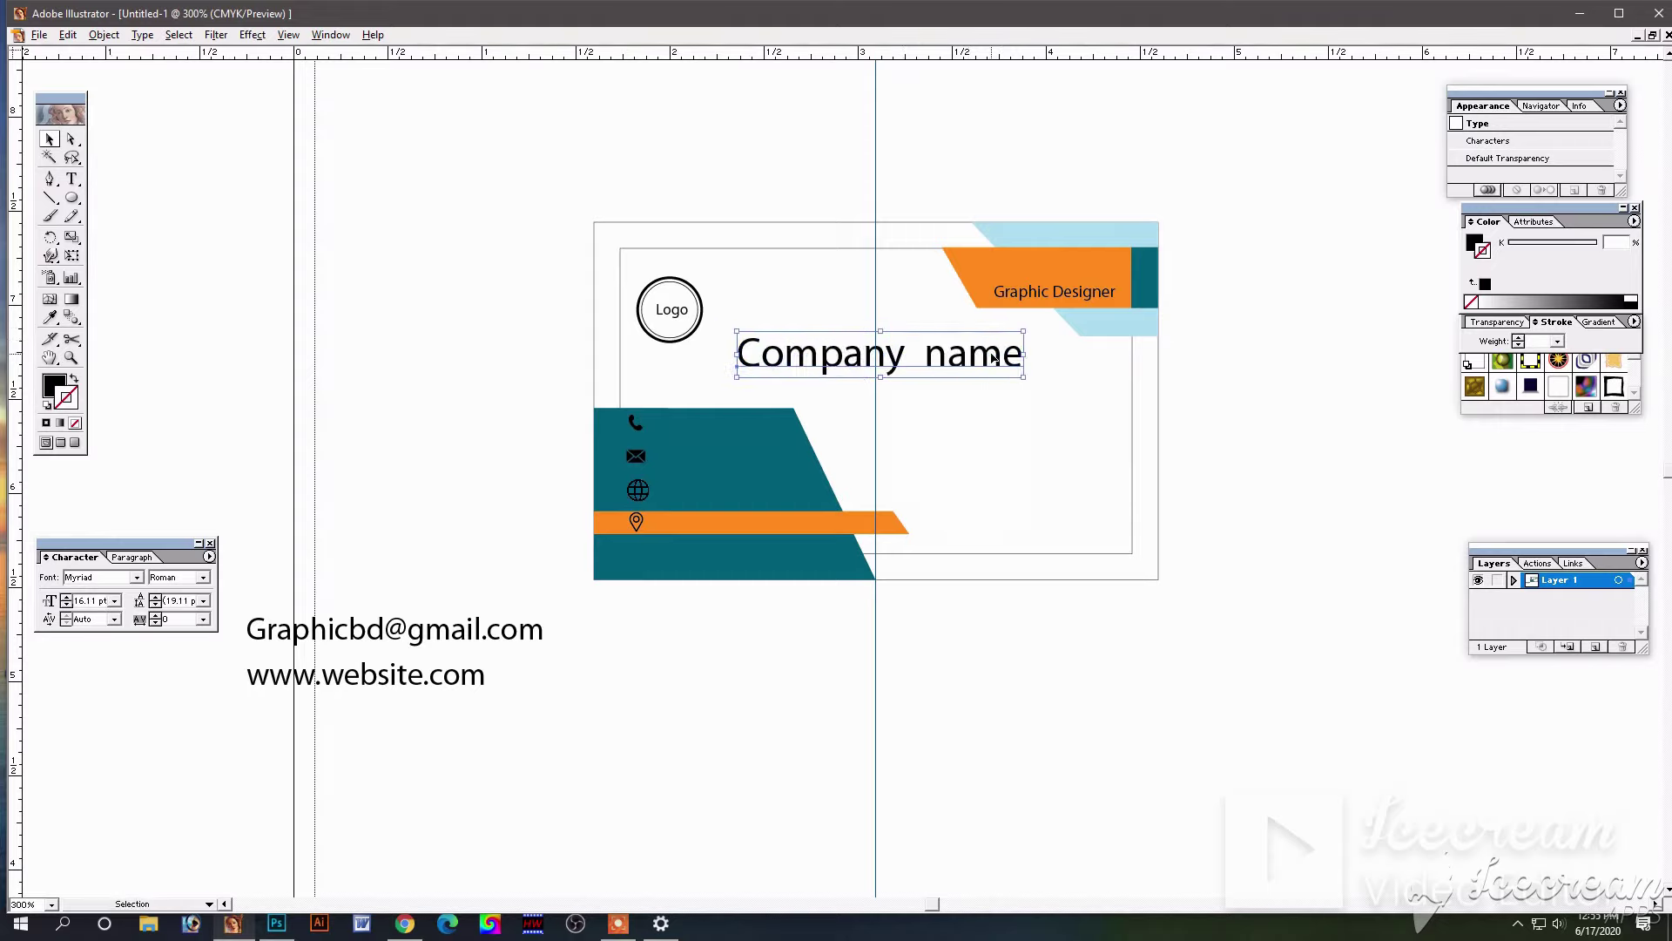
pyautogui.click(1209, 392)
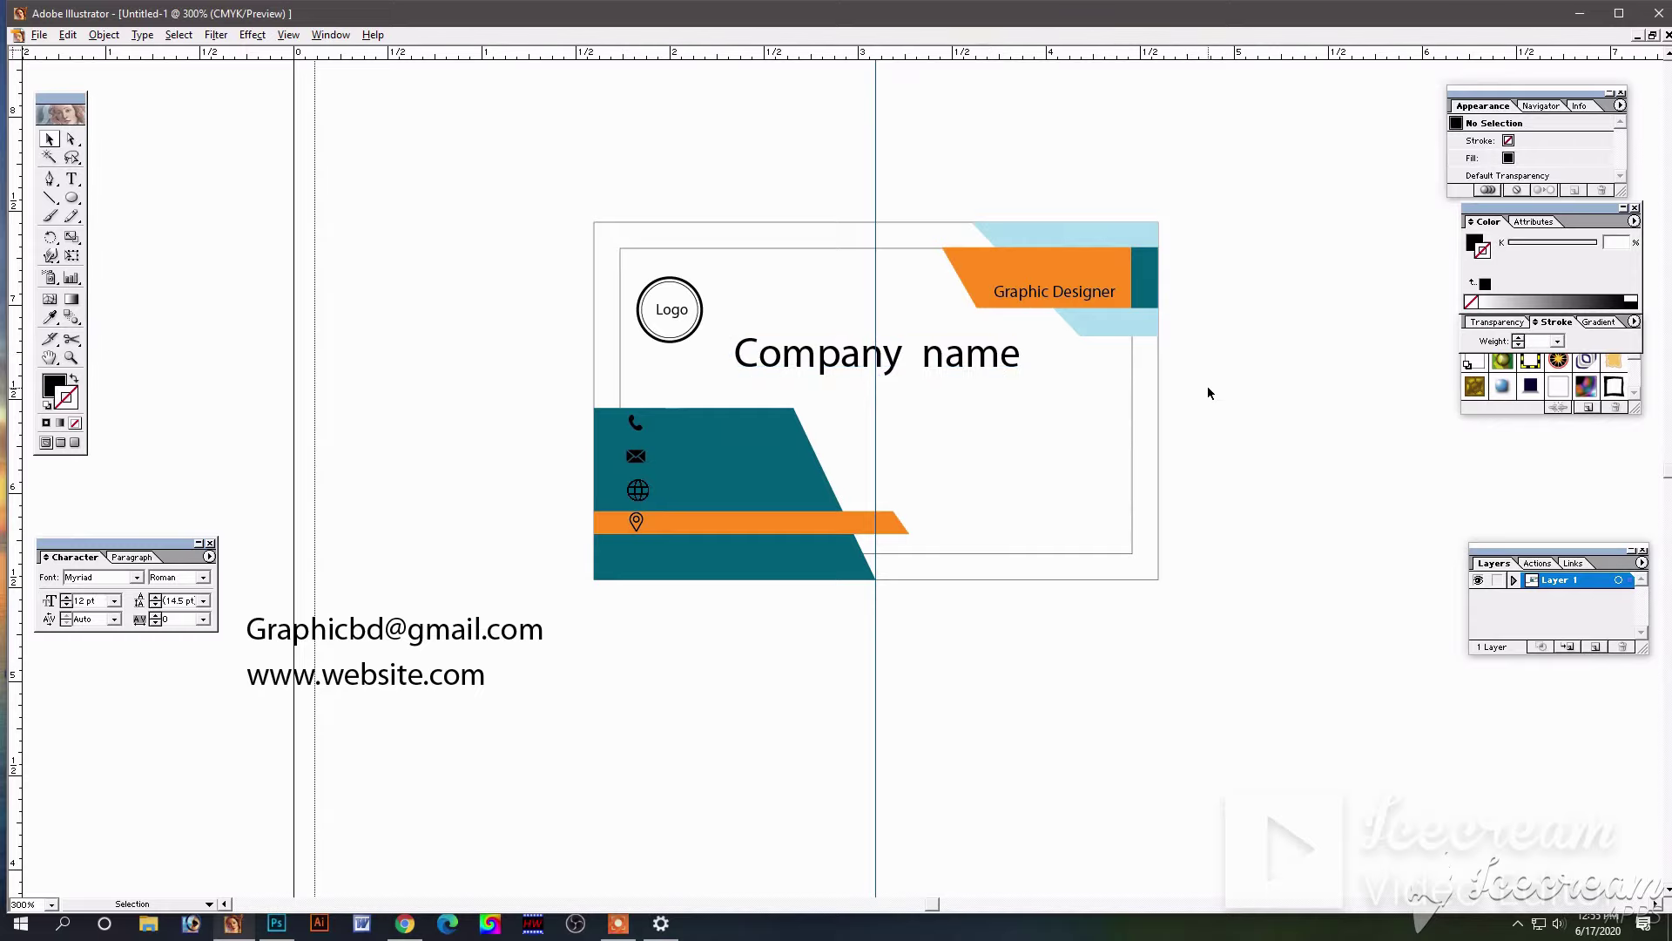
pyautogui.moveTo(1098, 428); pyautogui.dragTo(1056, 387)
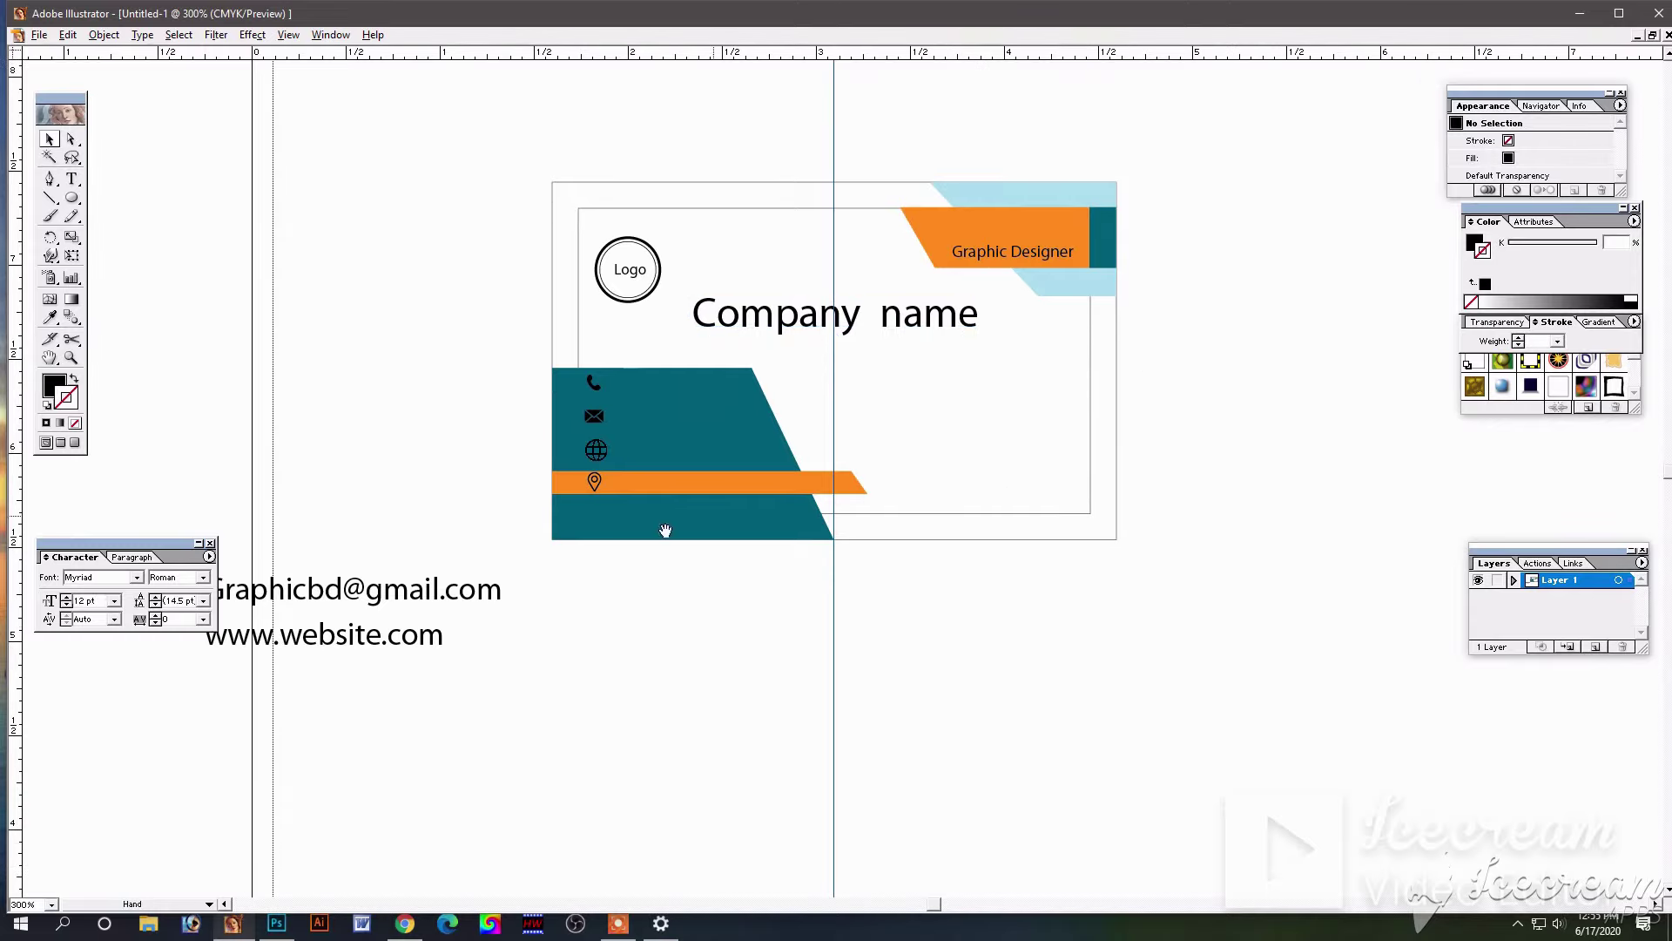
# Step: Bring the email and website lines nearer the card and set them to 6 pt
pyautogui.moveTo(391, 587); pyautogui.dragTo(580, 602)
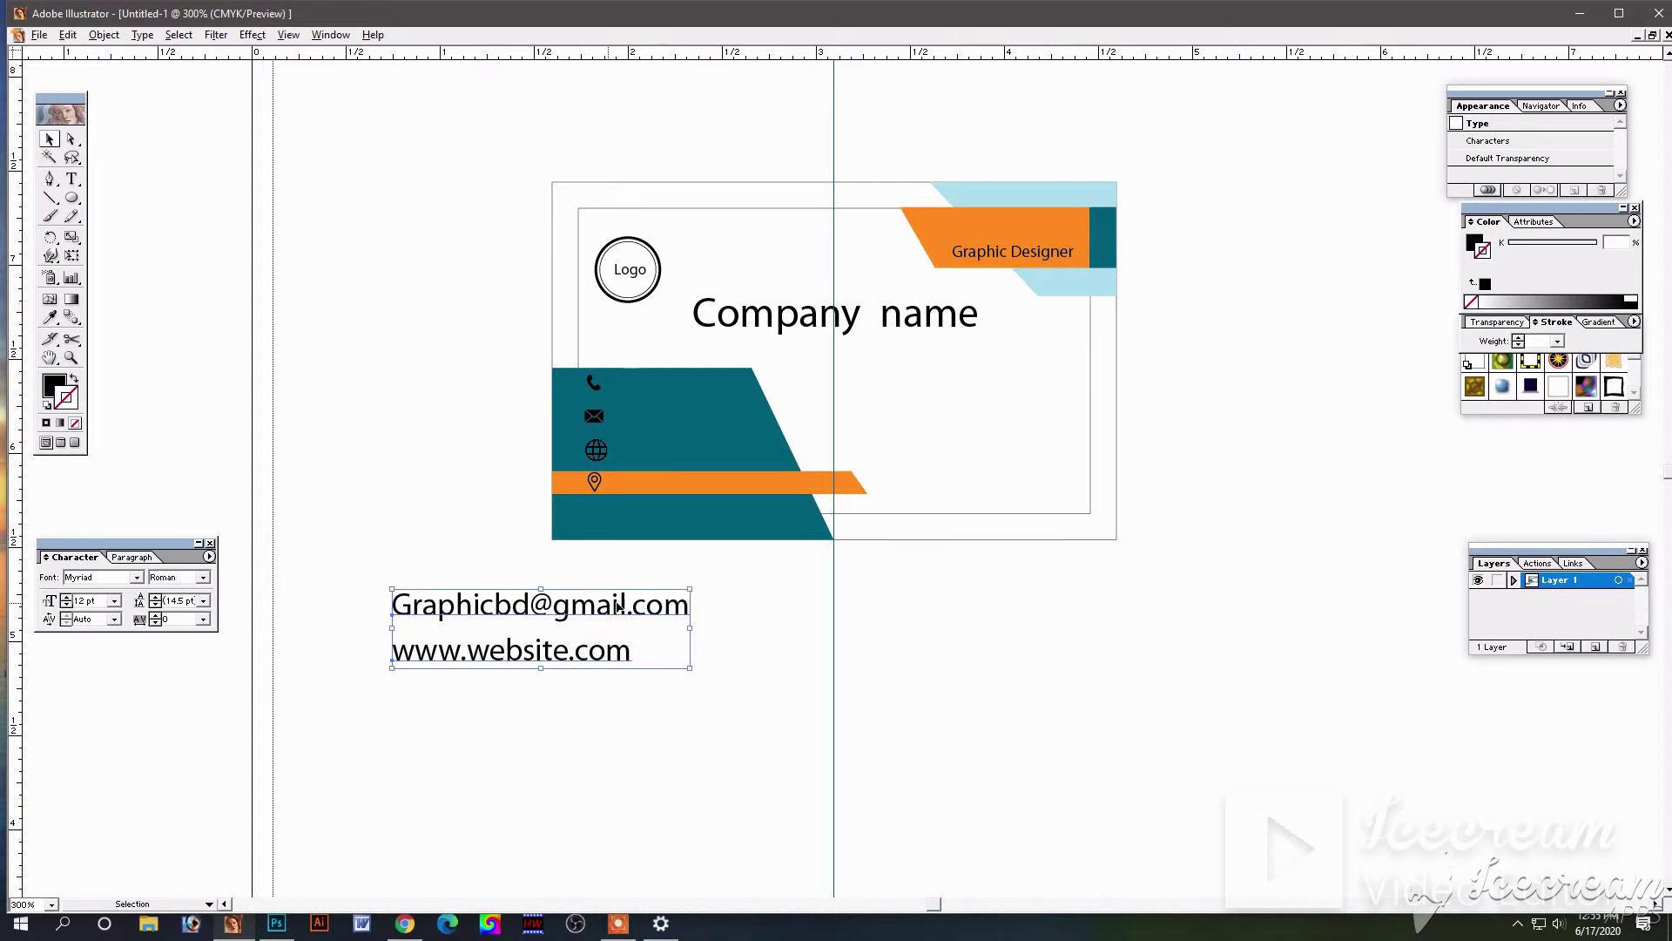
pyautogui.click(102, 605)
pyautogui.write('6')
pyautogui.press('Return')
# Step: Set the email line beside the envelope icon and the website line beside the globe, then select both
pyautogui.click(578, 615)
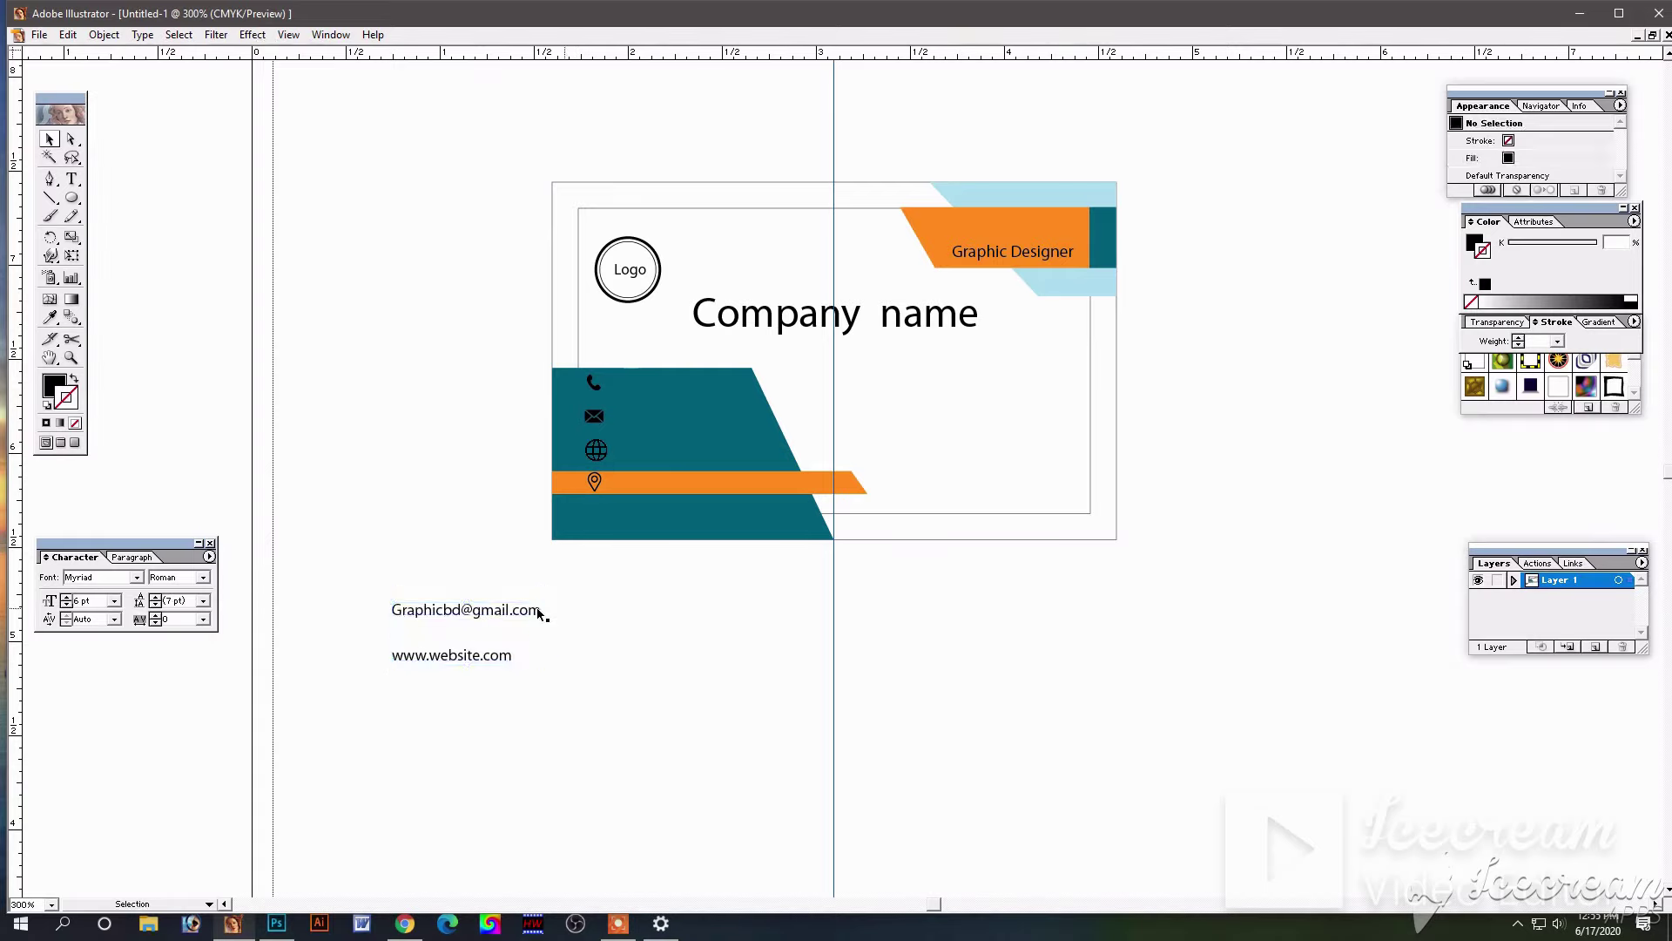
pyautogui.moveTo(482, 617); pyautogui.dragTo(703, 421)
pyautogui.click(425, 492)
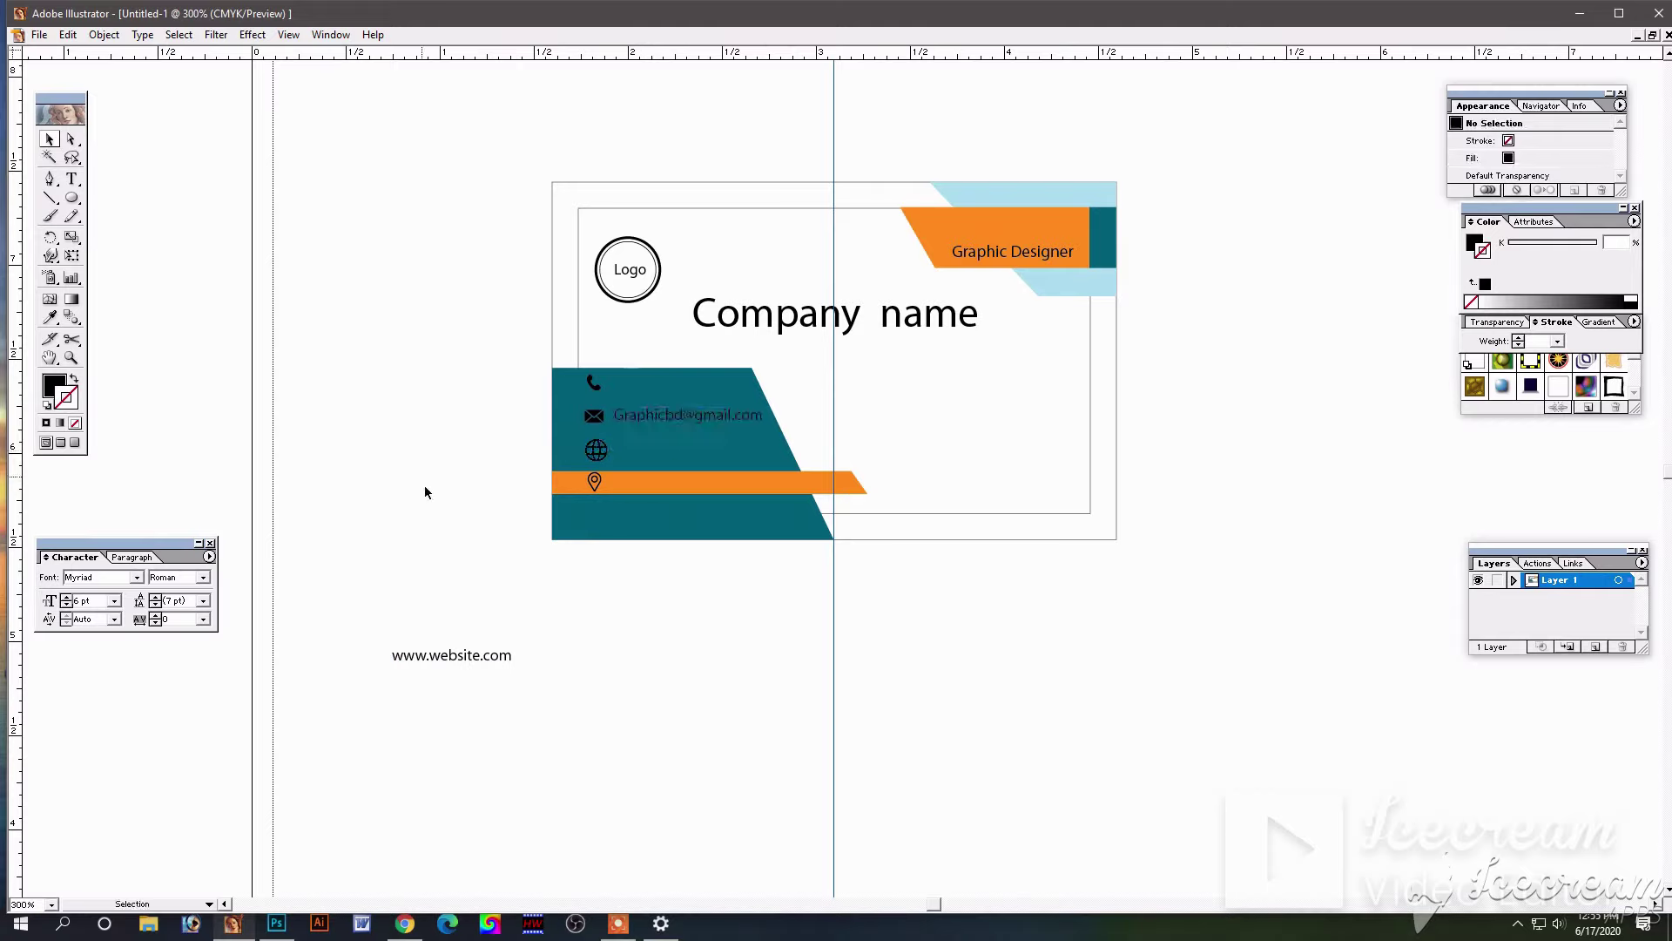
pyautogui.moveTo(485, 659); pyautogui.dragTo(710, 453)
pyautogui.click(375, 519)
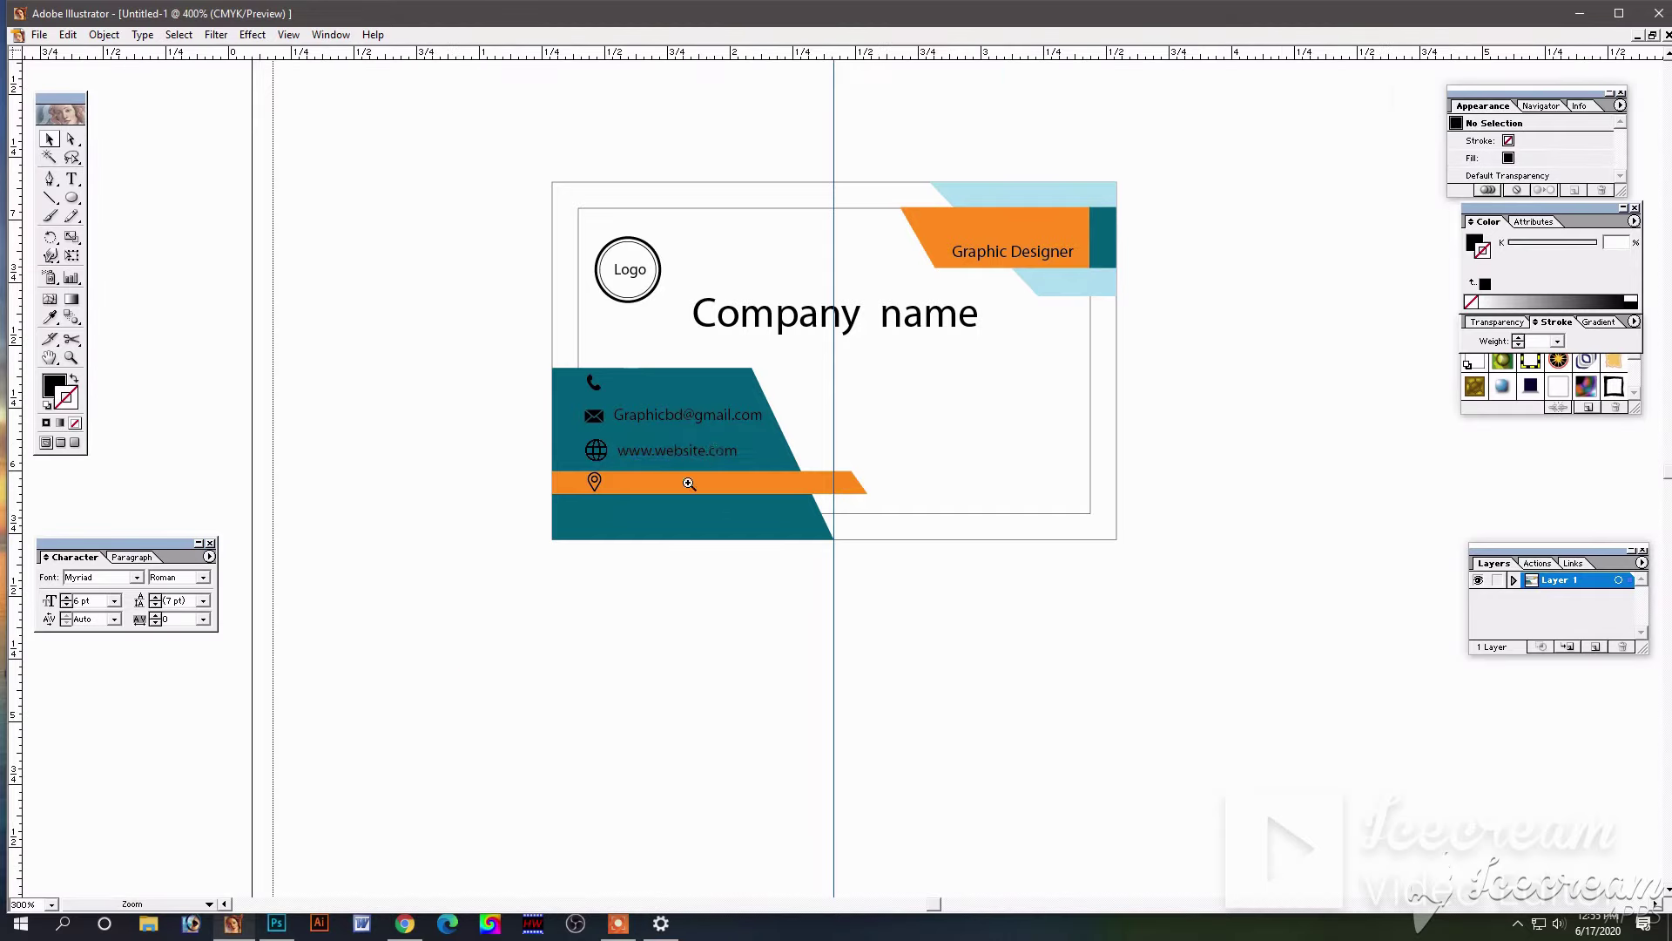
pyautogui.hotkey('ctrl', '+')
pyautogui.hotkey('ctrl', '+')
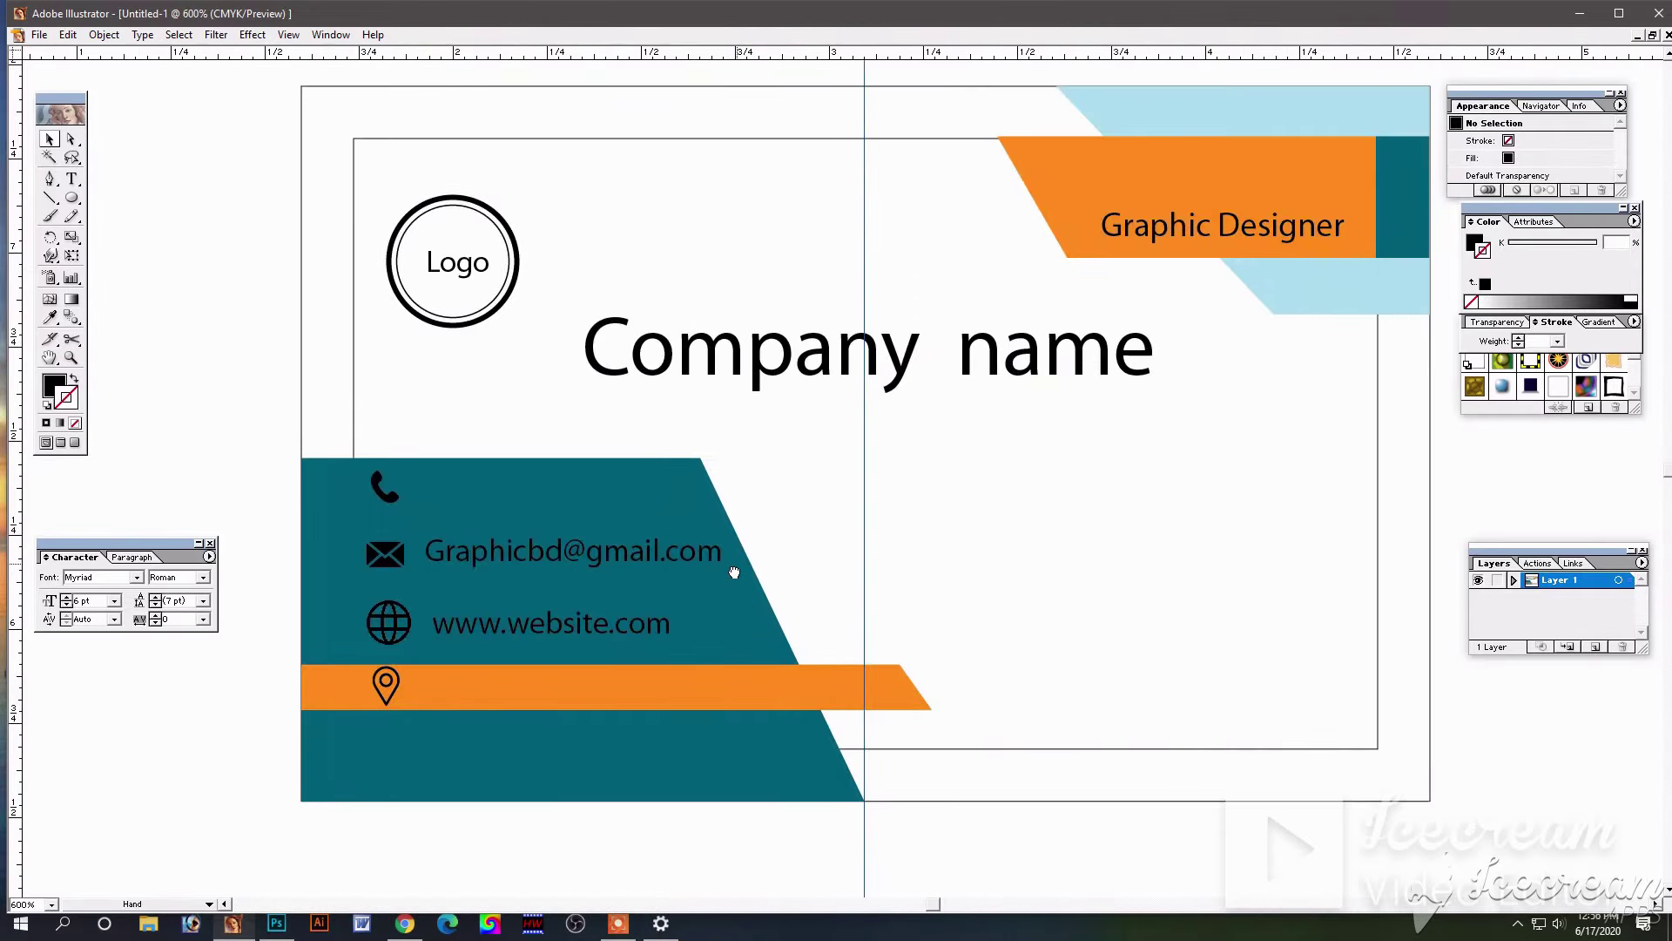
pyautogui.click(518, 632)
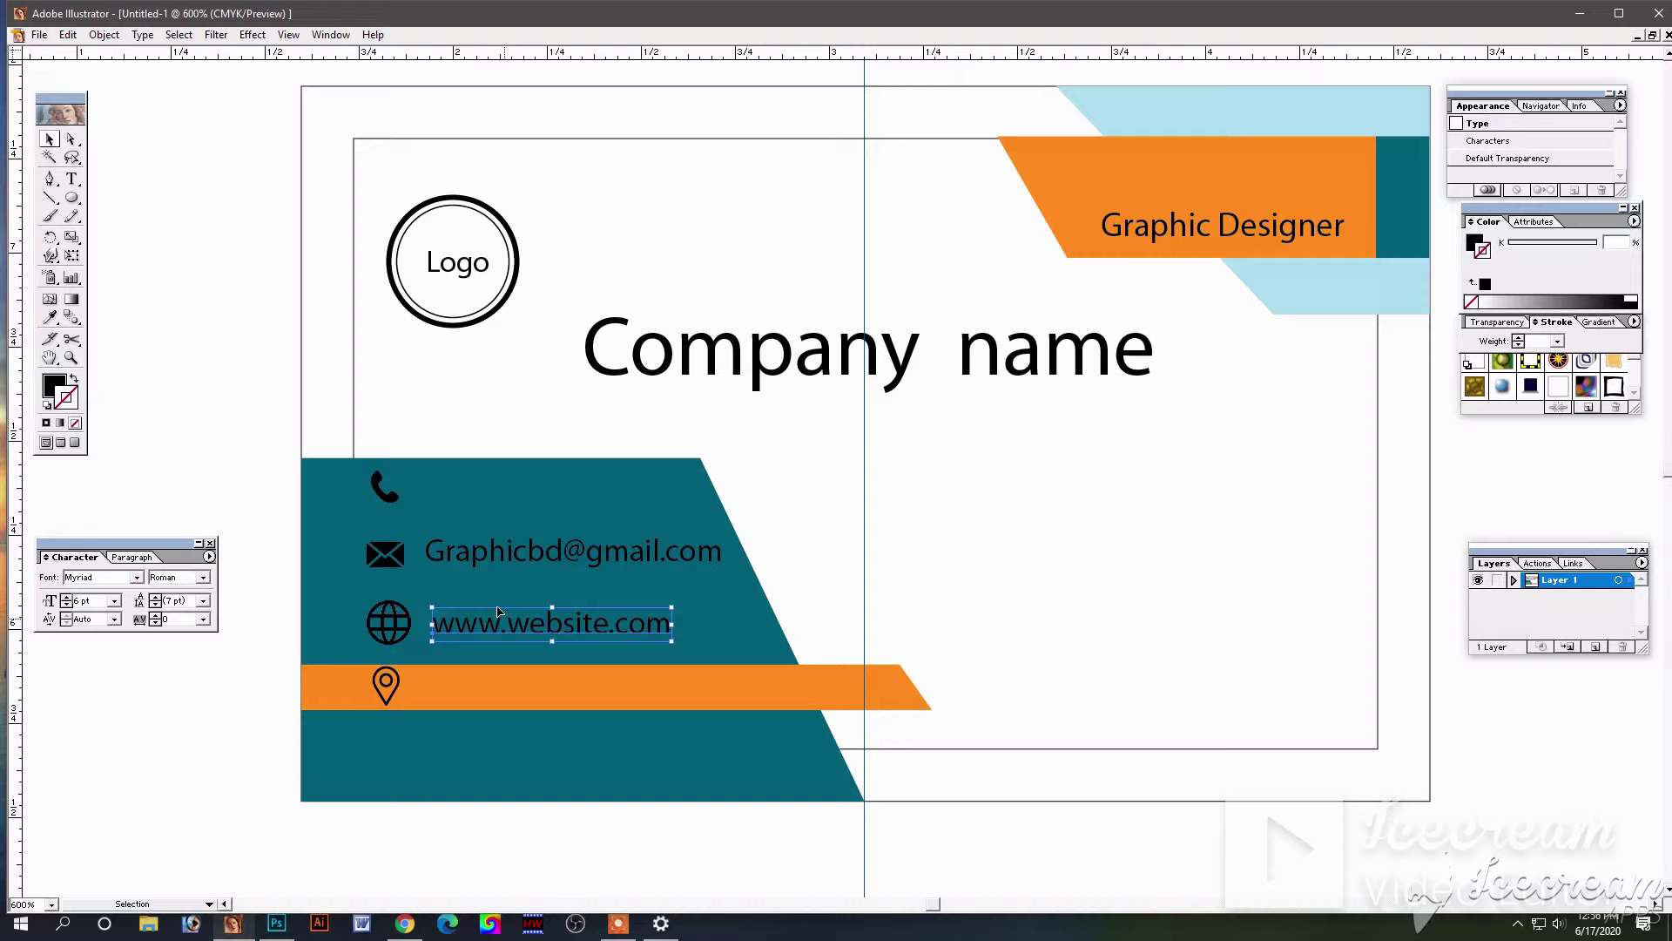
pyautogui.keyDown('shift'); pyautogui.click(496, 557); pyautogui.keyUp('shift')
pyautogui.click(129, 558)
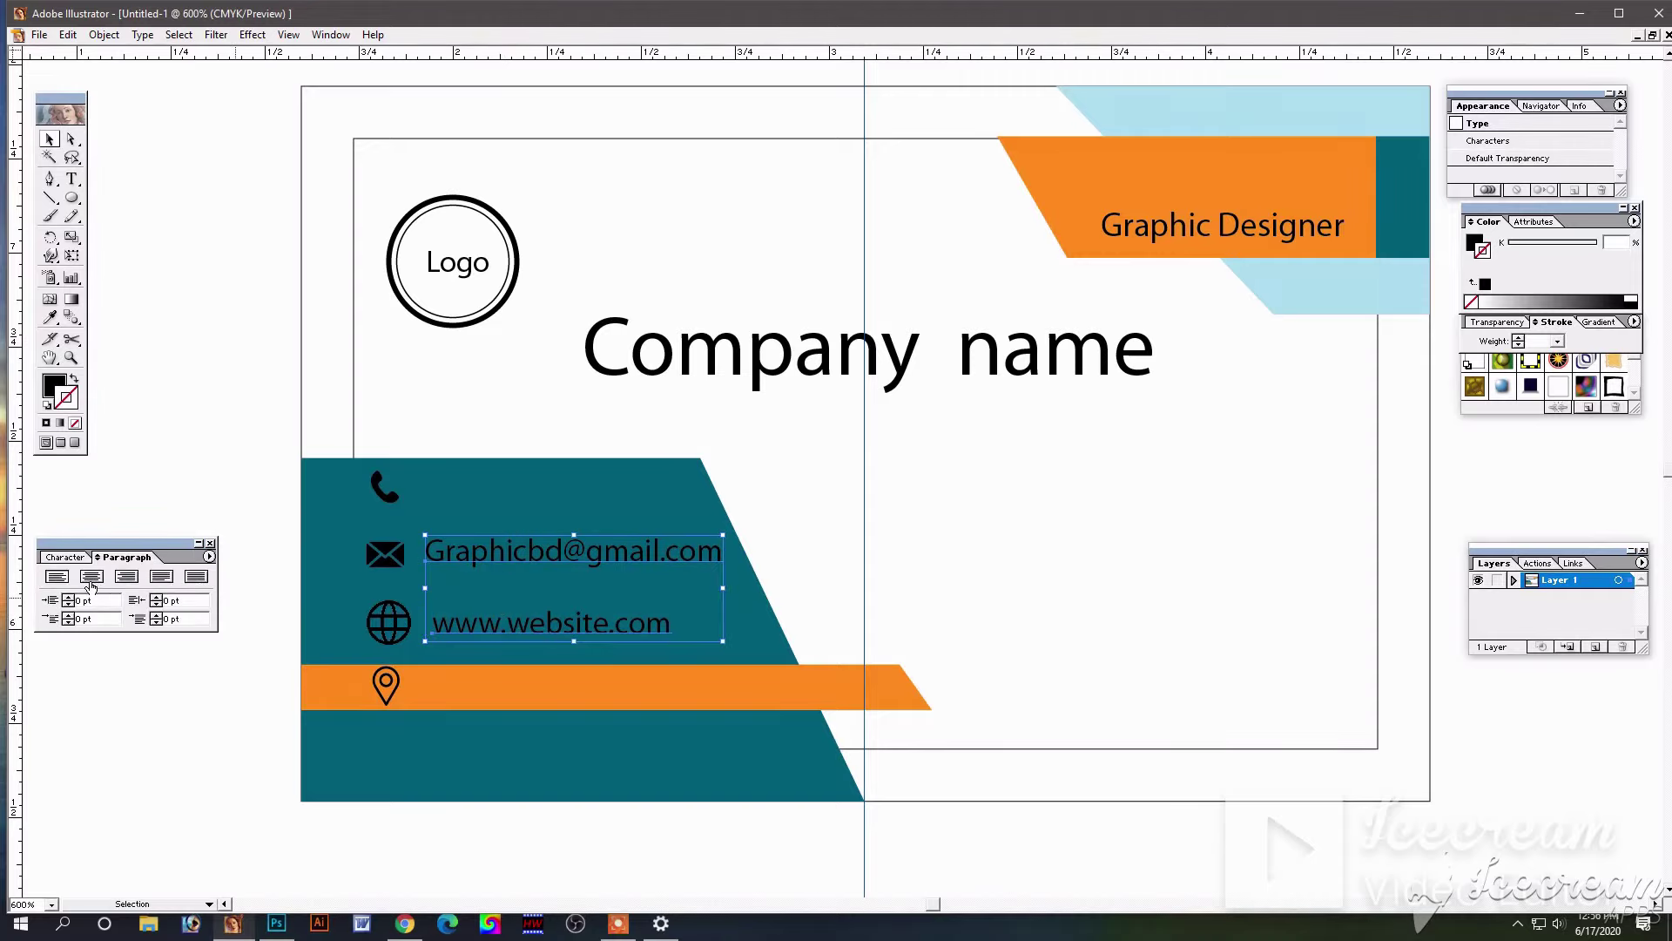
# Step: Left-align the website line with the email line using the Align options
pyautogui.click(331, 35)
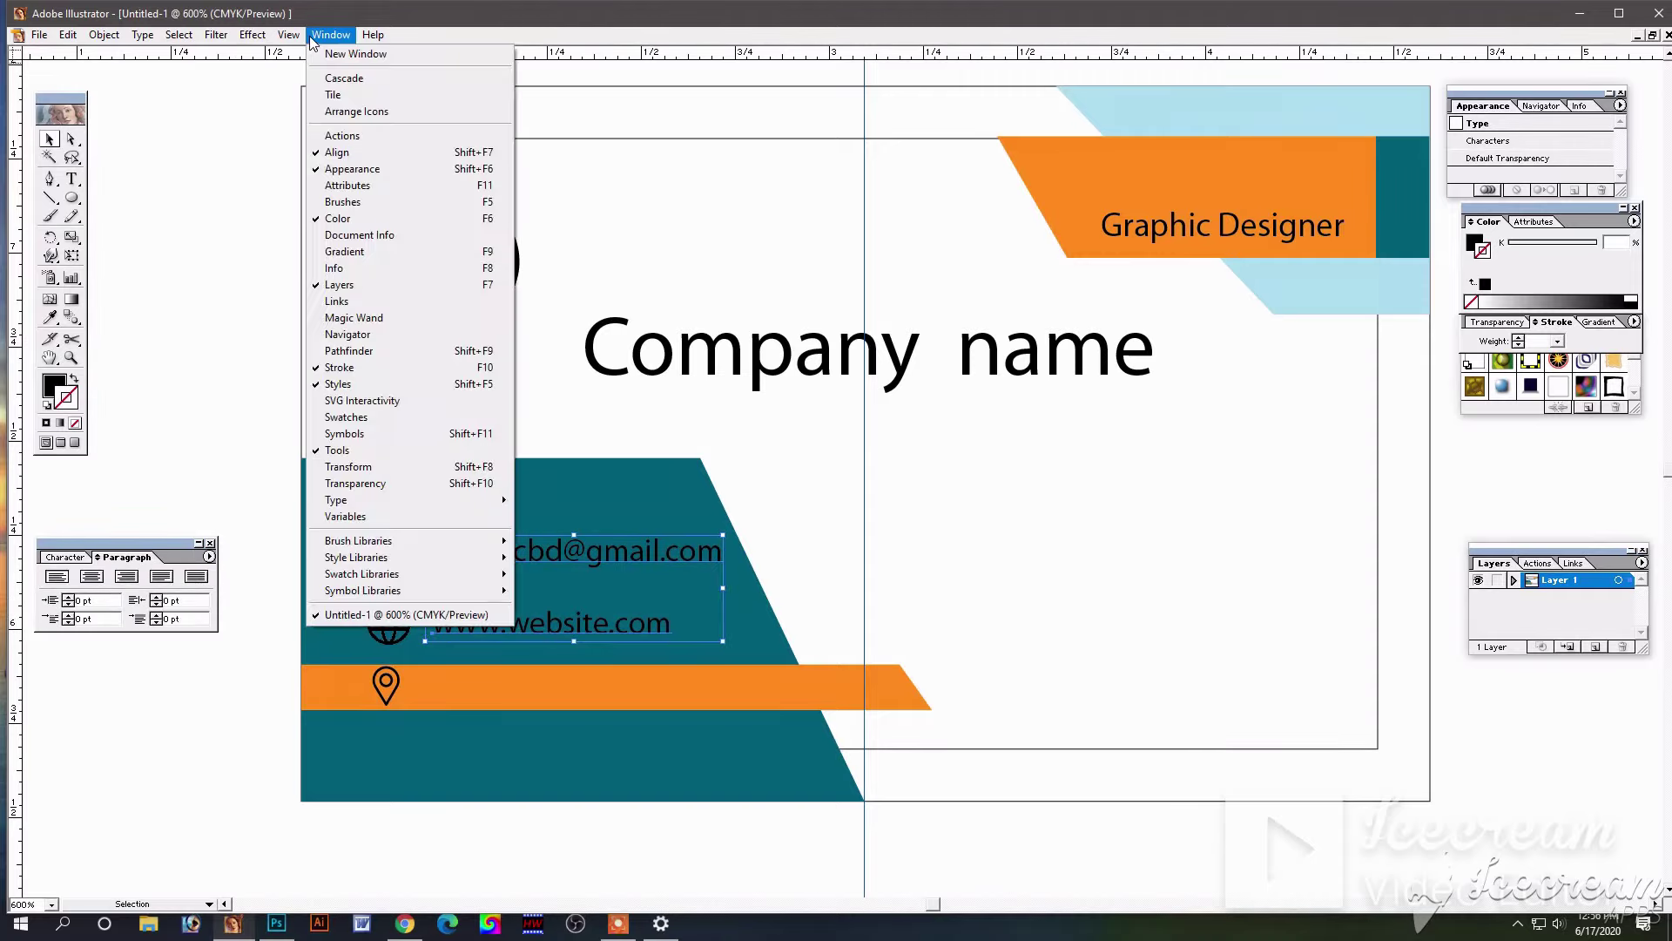
pyautogui.click(369, 469)
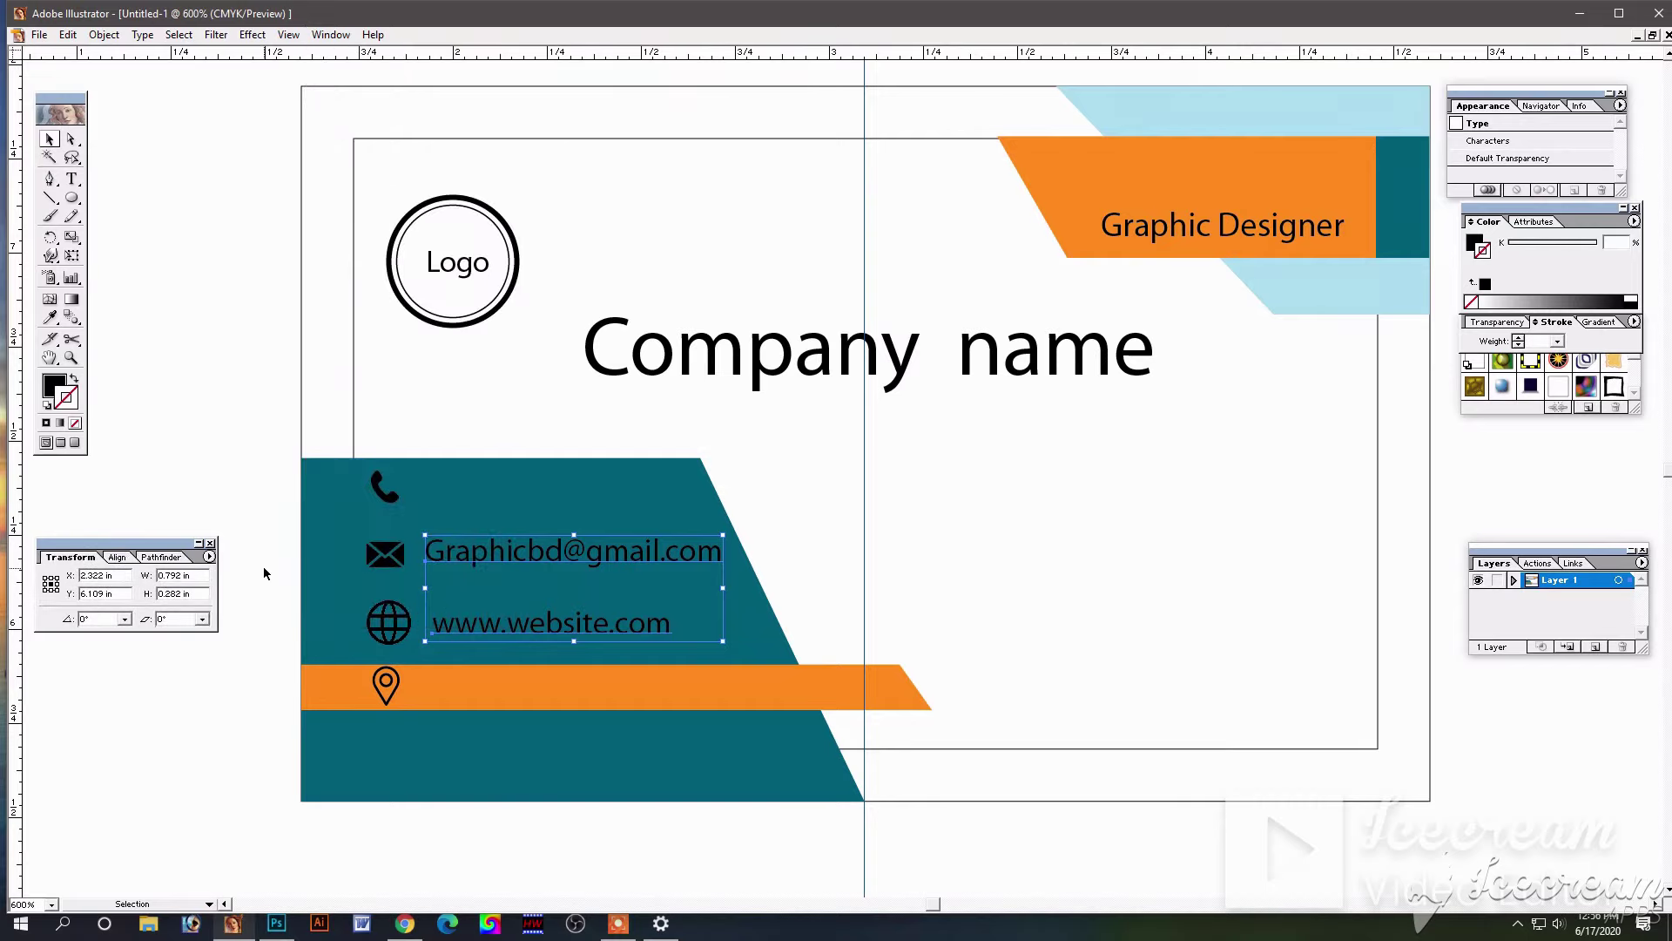
pyautogui.moveTo(127, 555); pyautogui.dragTo(131, 667)
pyautogui.click(120, 671)
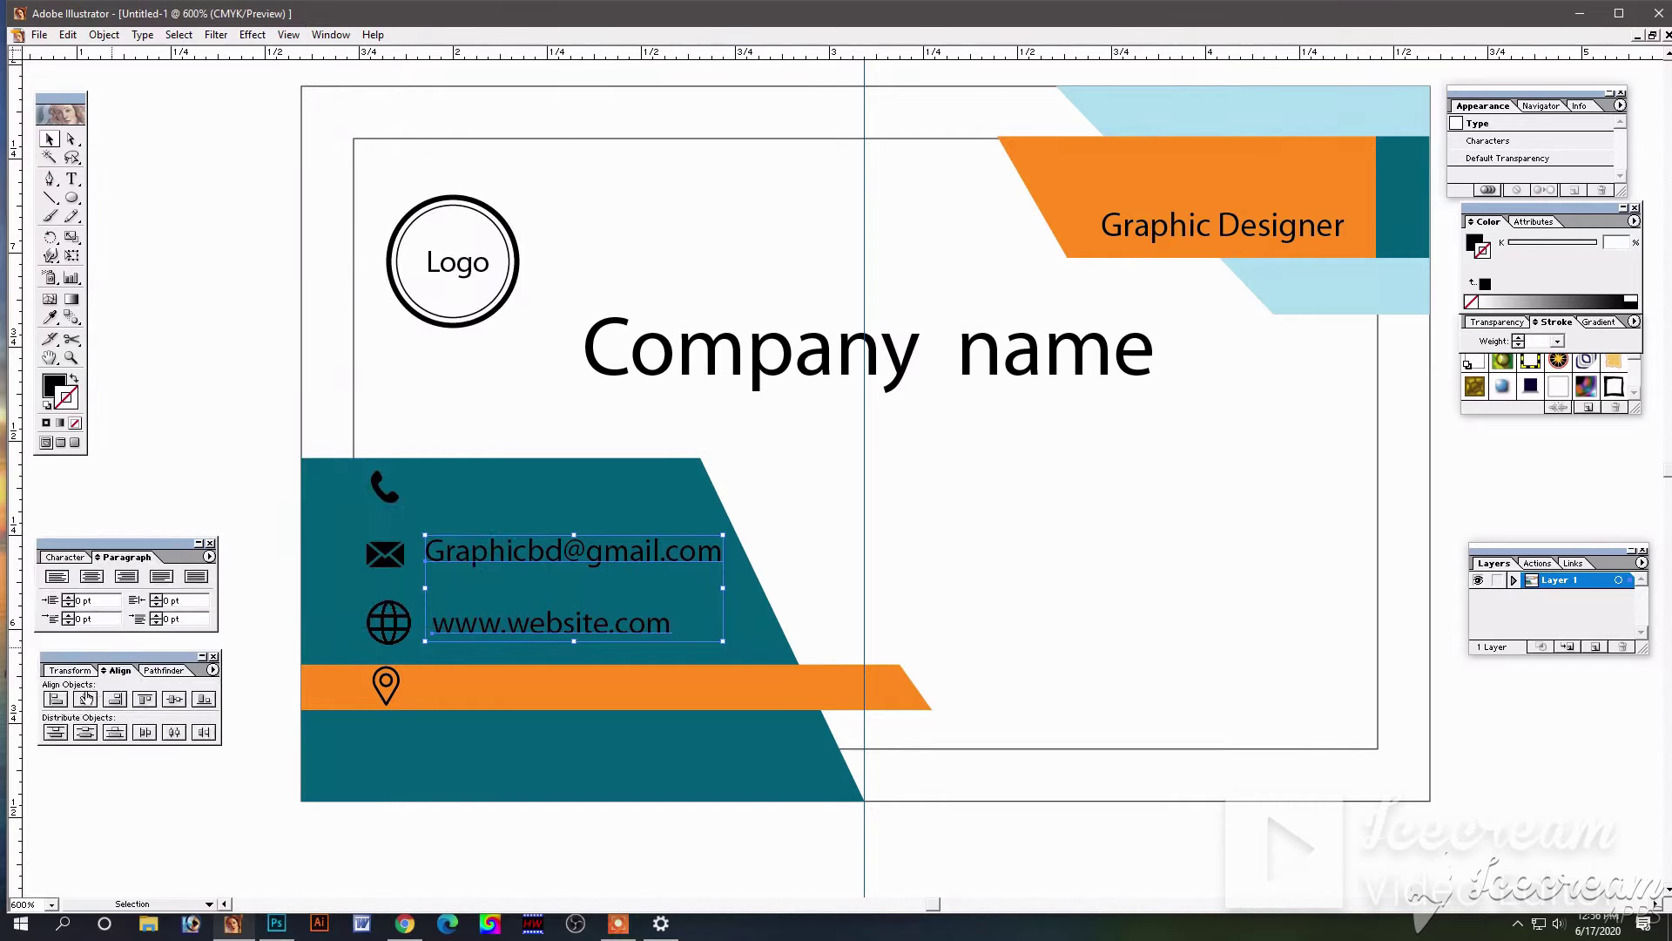
pyautogui.click(60, 702)
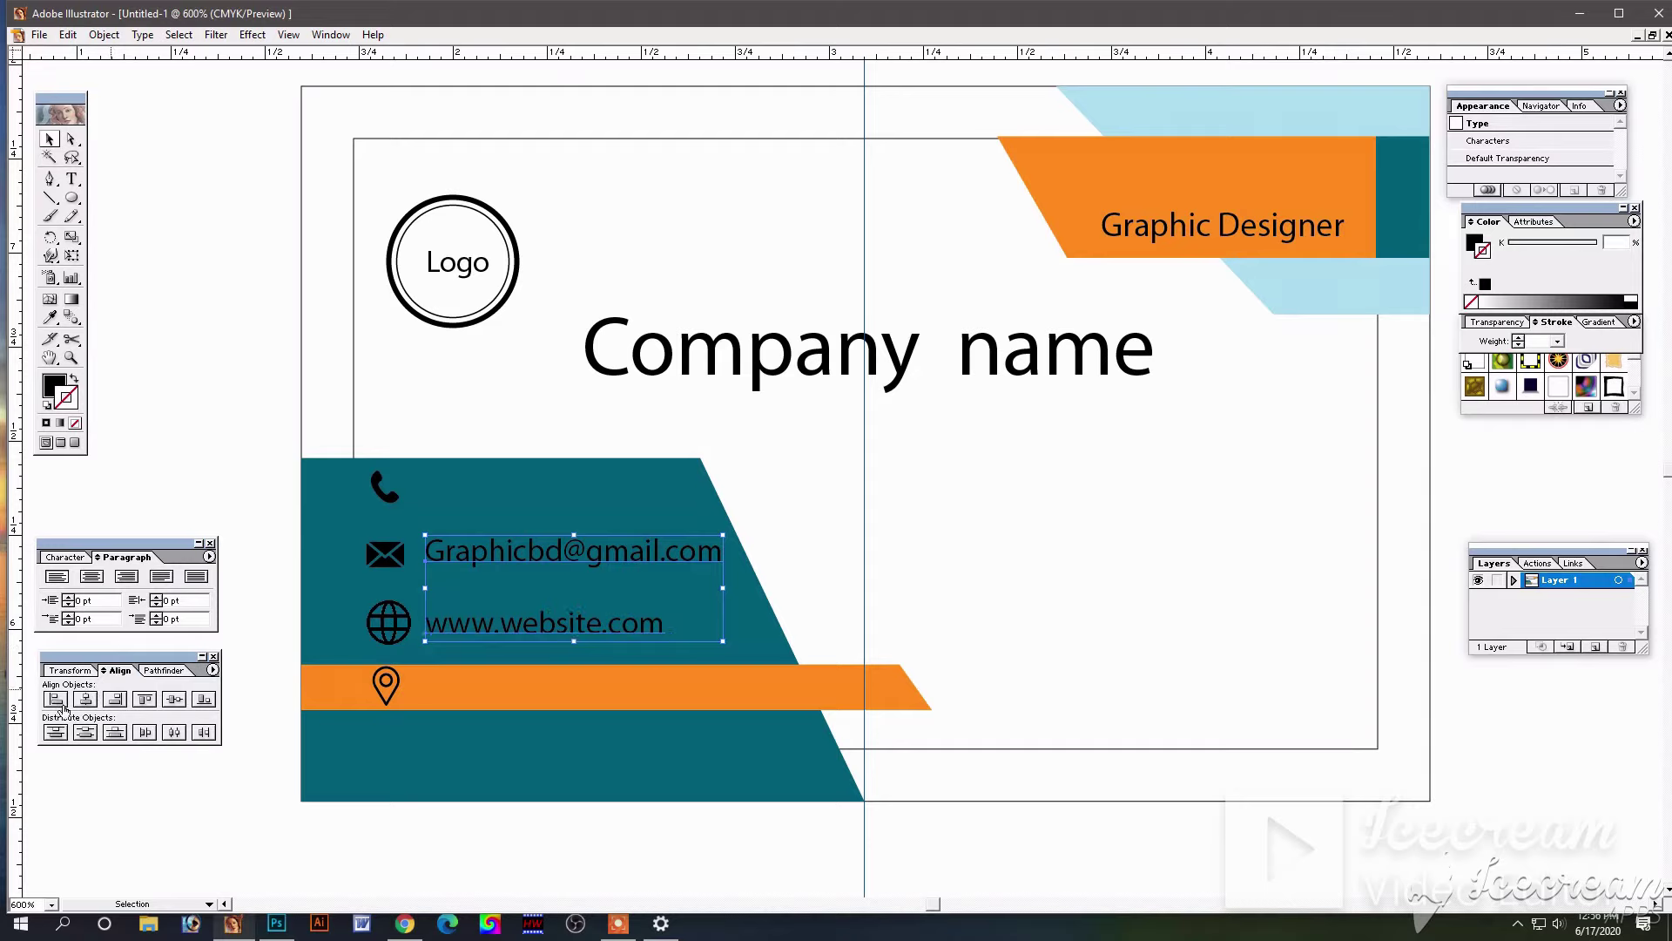
pyautogui.click(145, 426)
# Step: Shrink the globe icon slightly around its centre
pyautogui.click(392, 620)
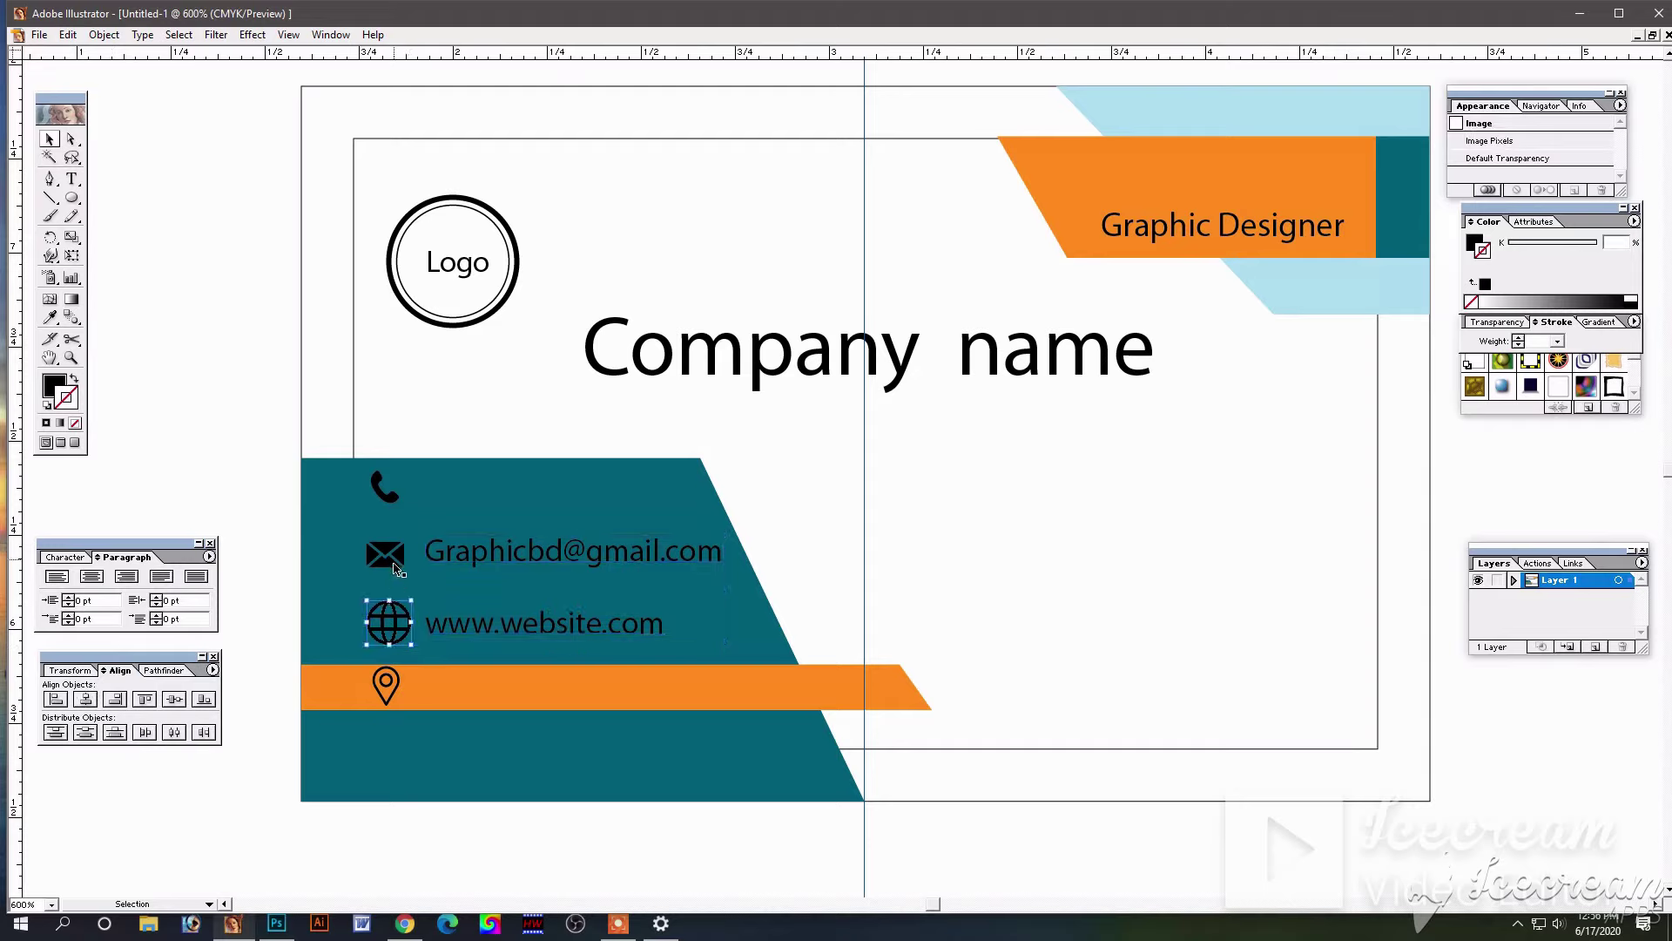
pyautogui.moveTo(413, 602); pyautogui.dragTo(406, 604)
pyautogui.hotkey('ctrl', 'shift', 'a')
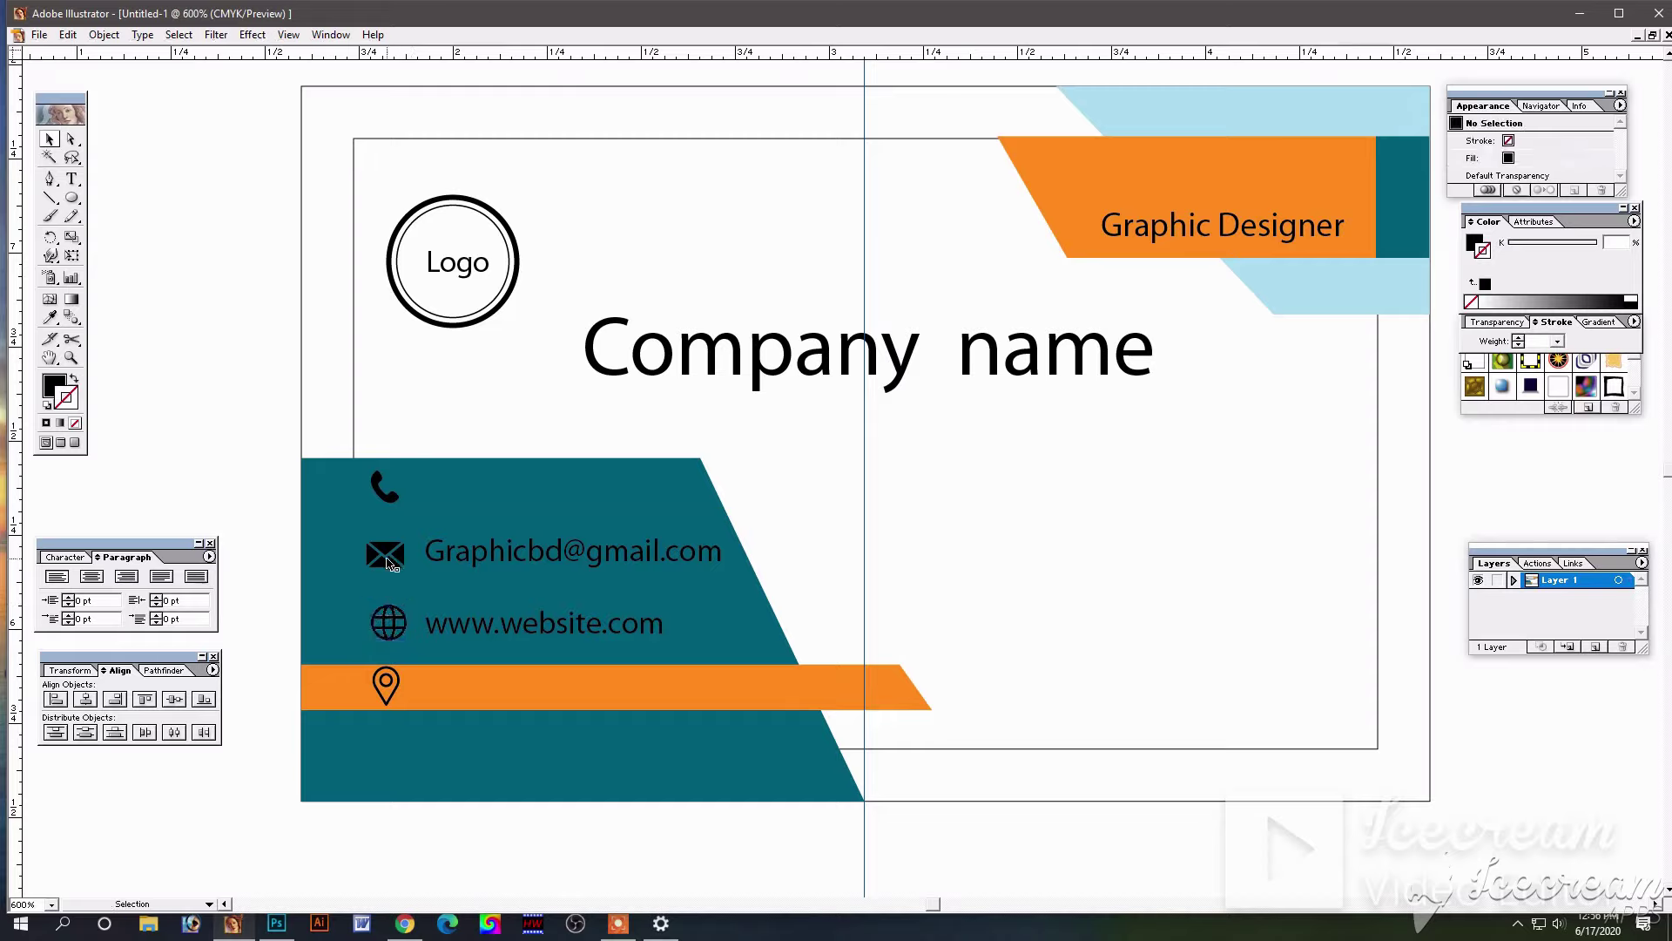
pyautogui.click(394, 636)
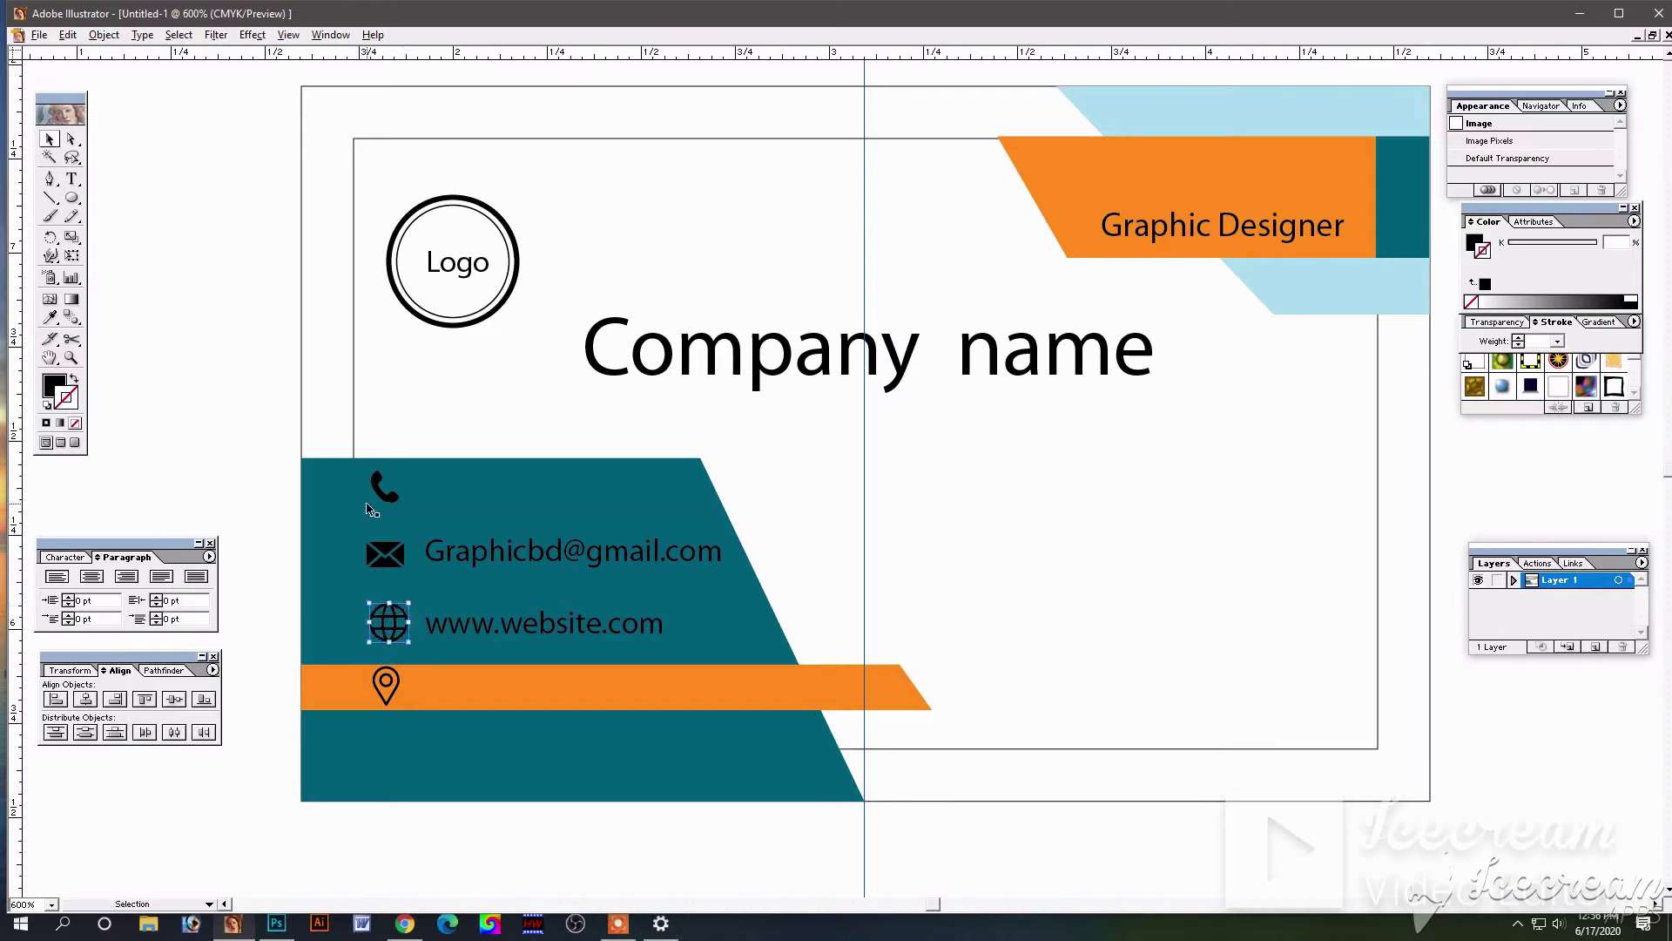
# Step: Enlarge the phone icon slightly and nudge the phone and envelope icons into position
pyautogui.click(397, 496)
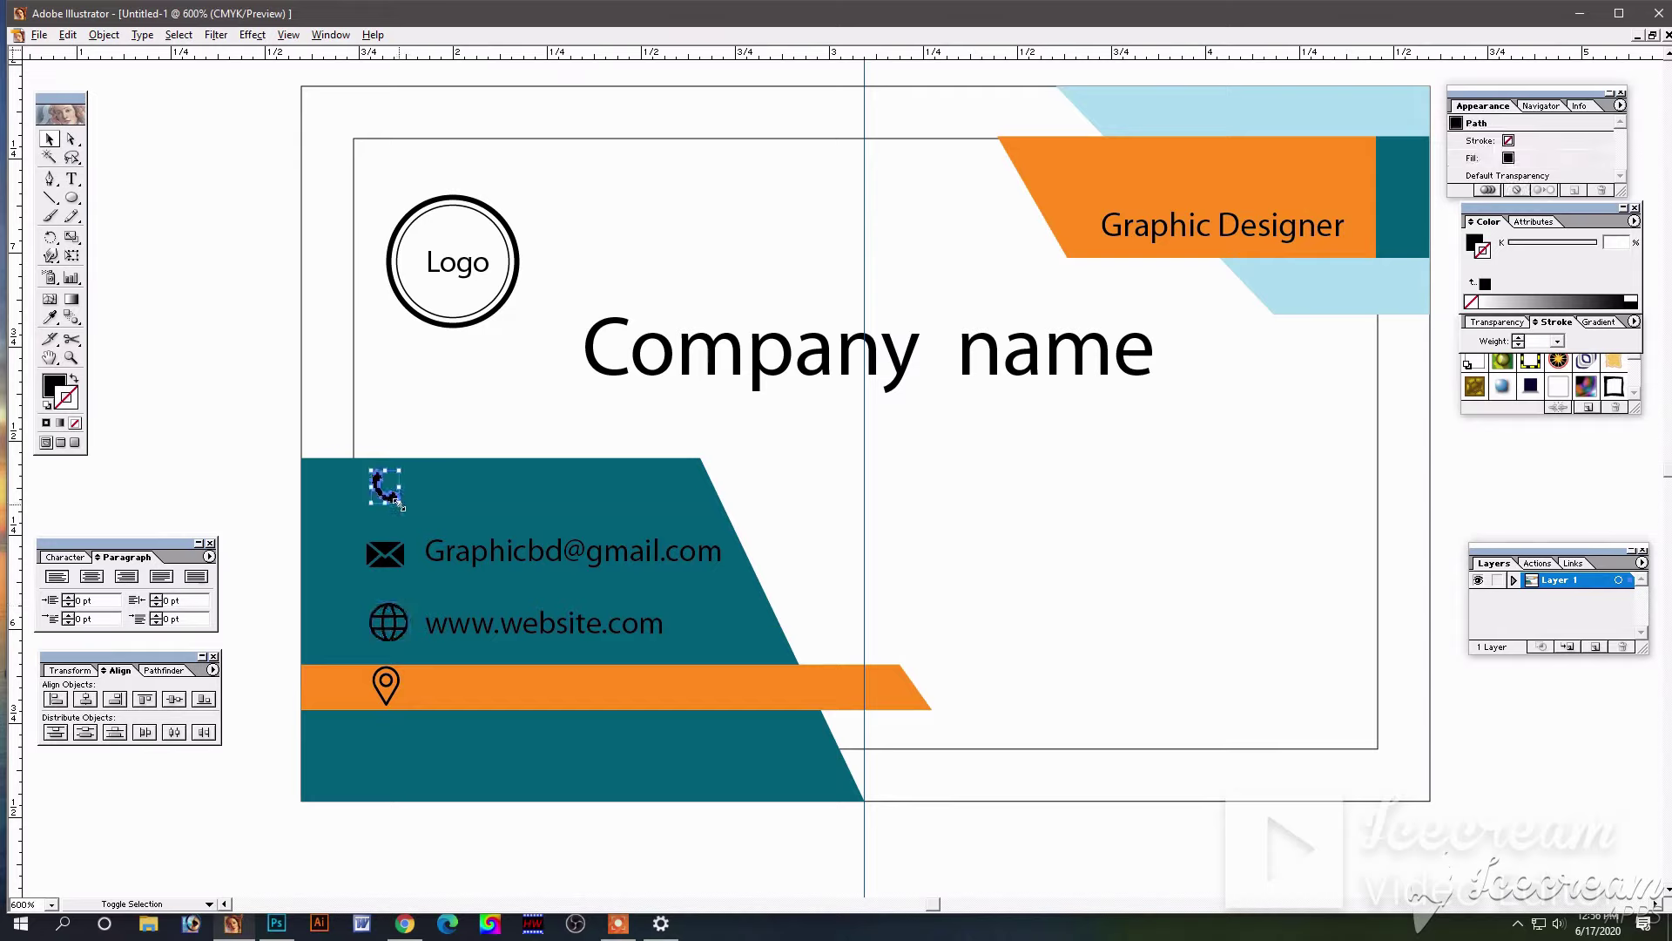
pyautogui.moveTo(397, 500); pyautogui.dragTo(403, 507)
pyautogui.press('Down')
pyautogui.scroll(-1, 459, 579)
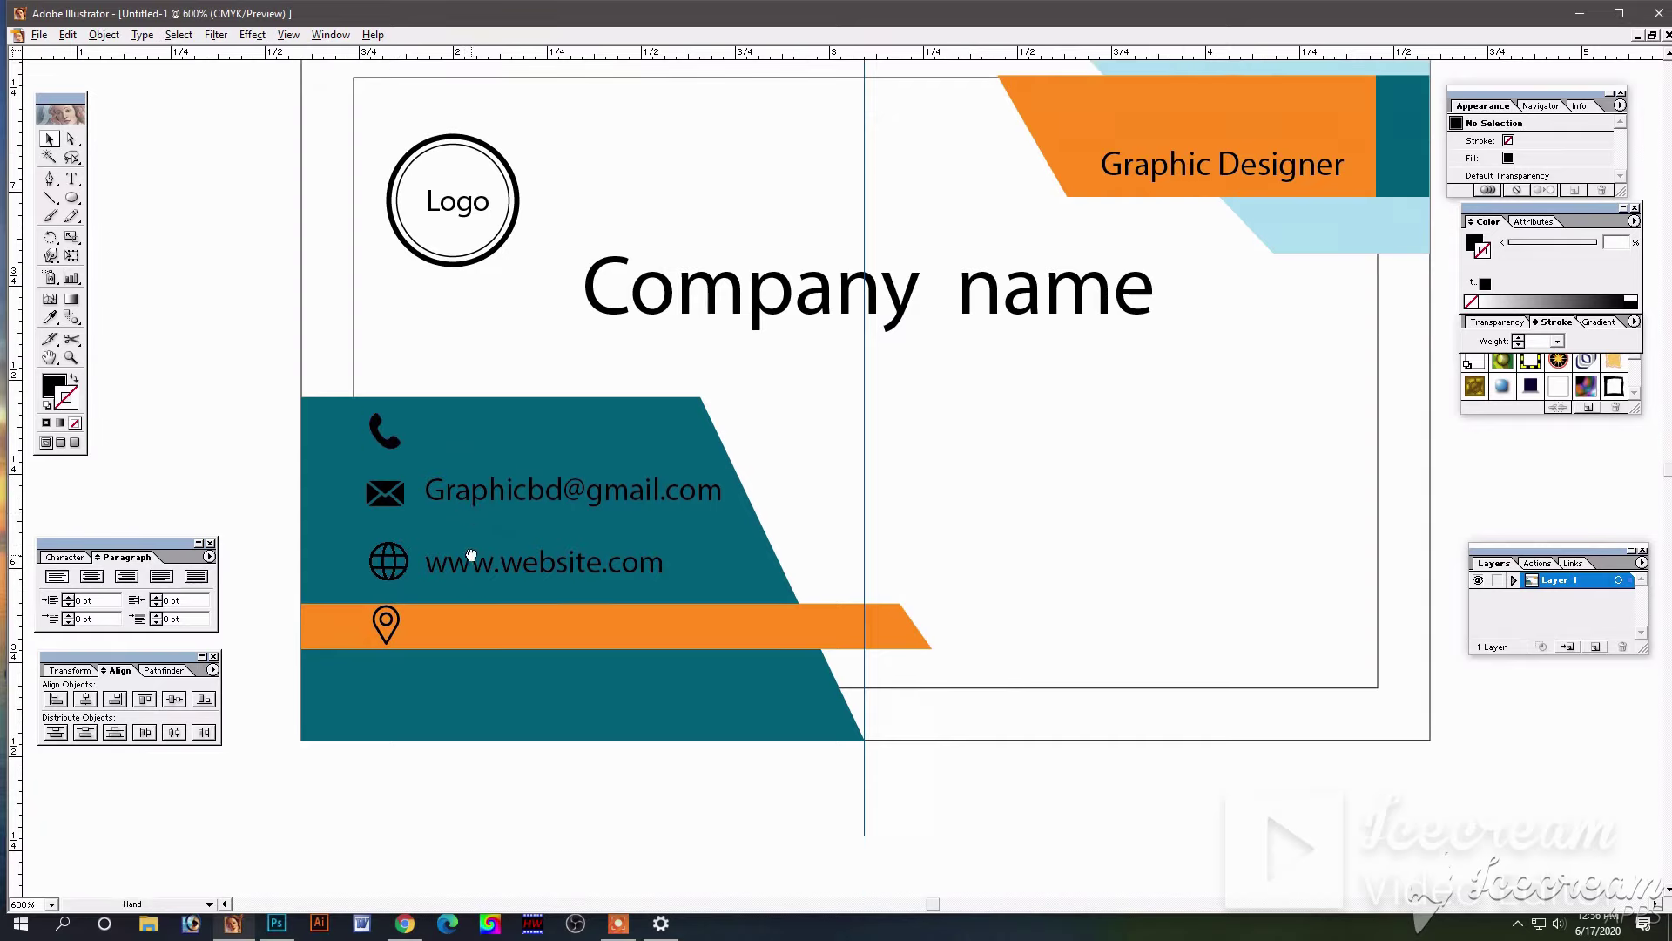
pyautogui.click(385, 503)
pyautogui.press('Down')
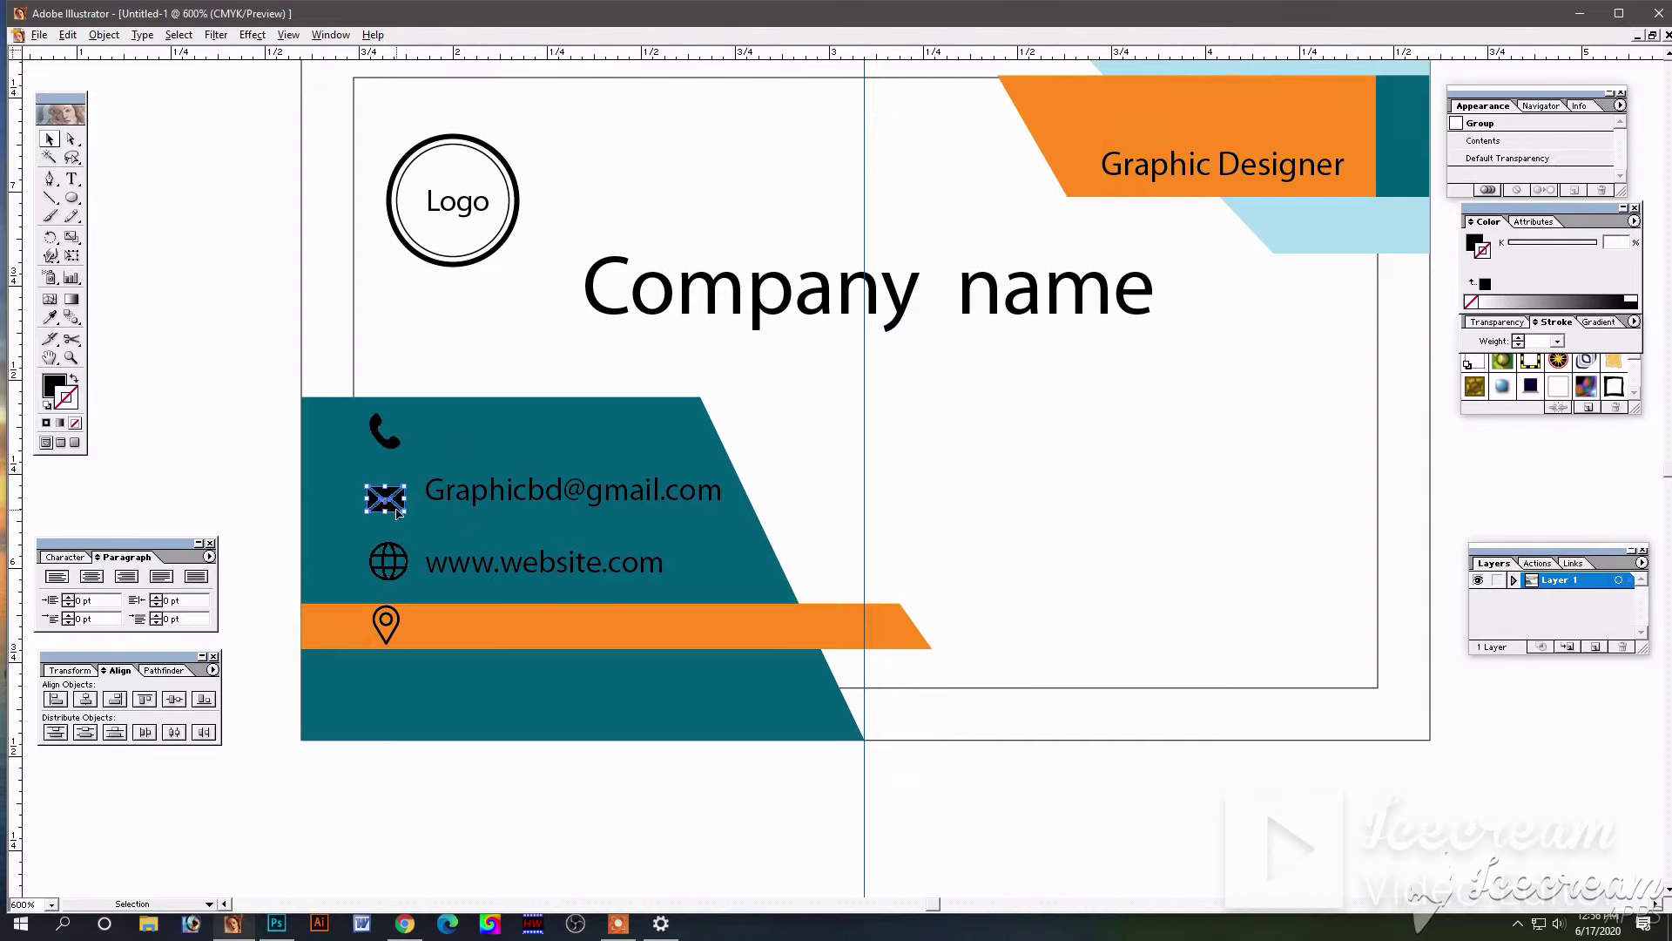
pyautogui.press('Up')
pyautogui.press('z')
# Step: Zoom in and out to check the icon and contact-line alignment across the card
pyautogui.click(519, 494)
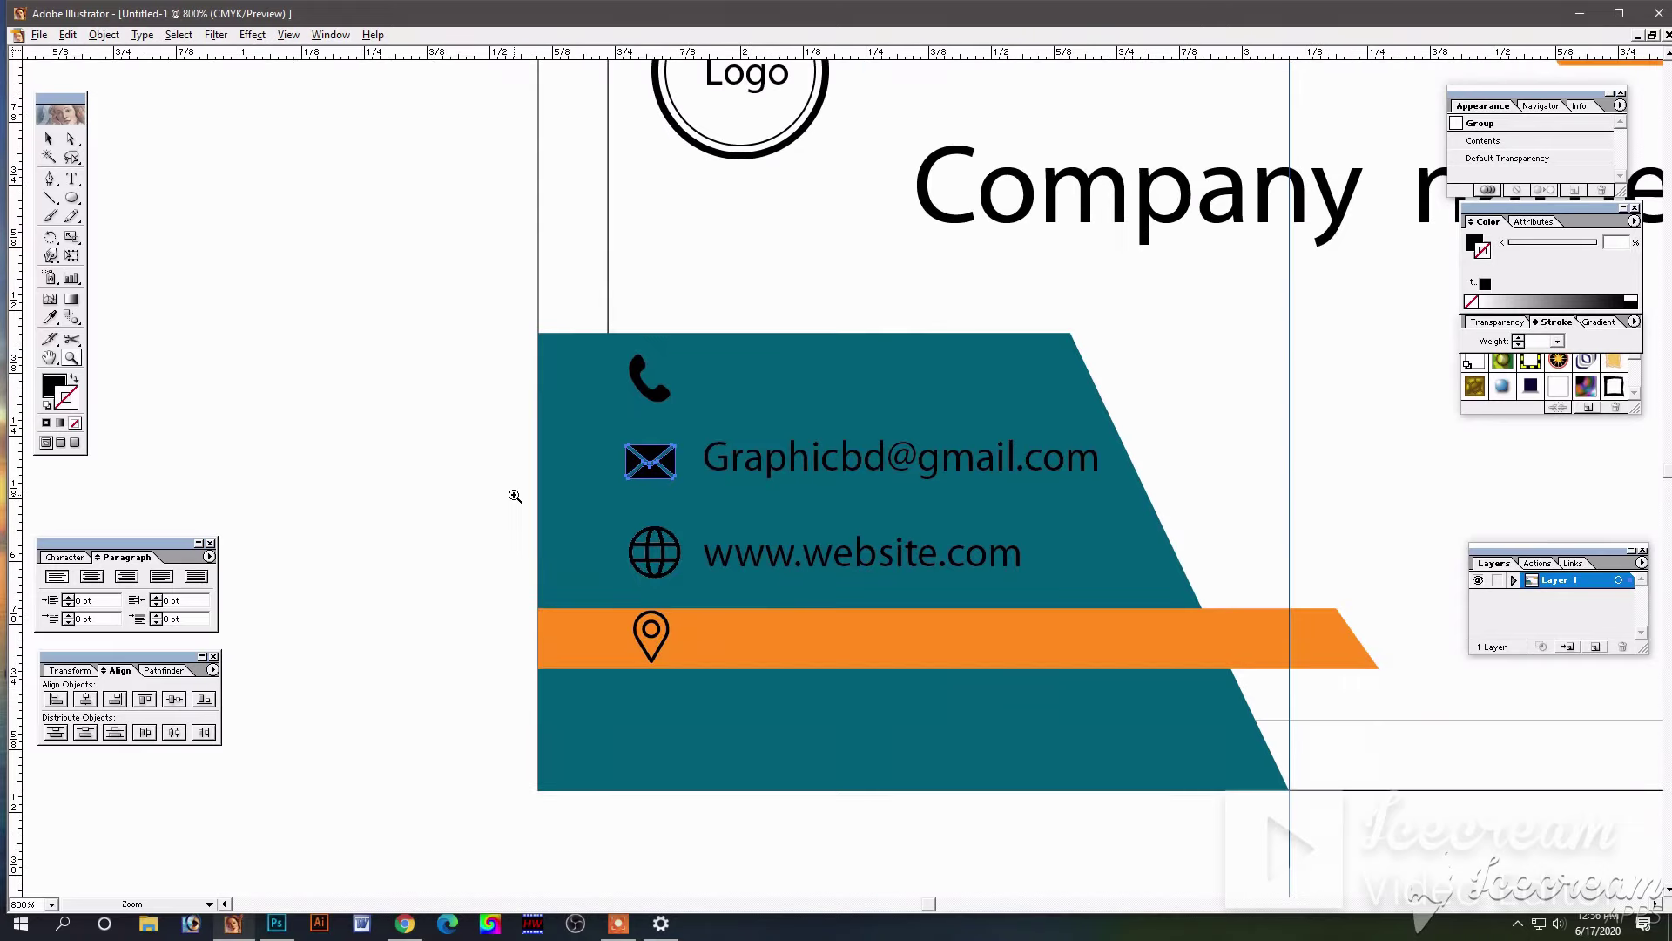
pyautogui.keyDown('alt'); pyautogui.click(550, 499); pyautogui.keyUp('alt')
pyautogui.moveTo(1523, 489); pyautogui.dragTo(956, 546)
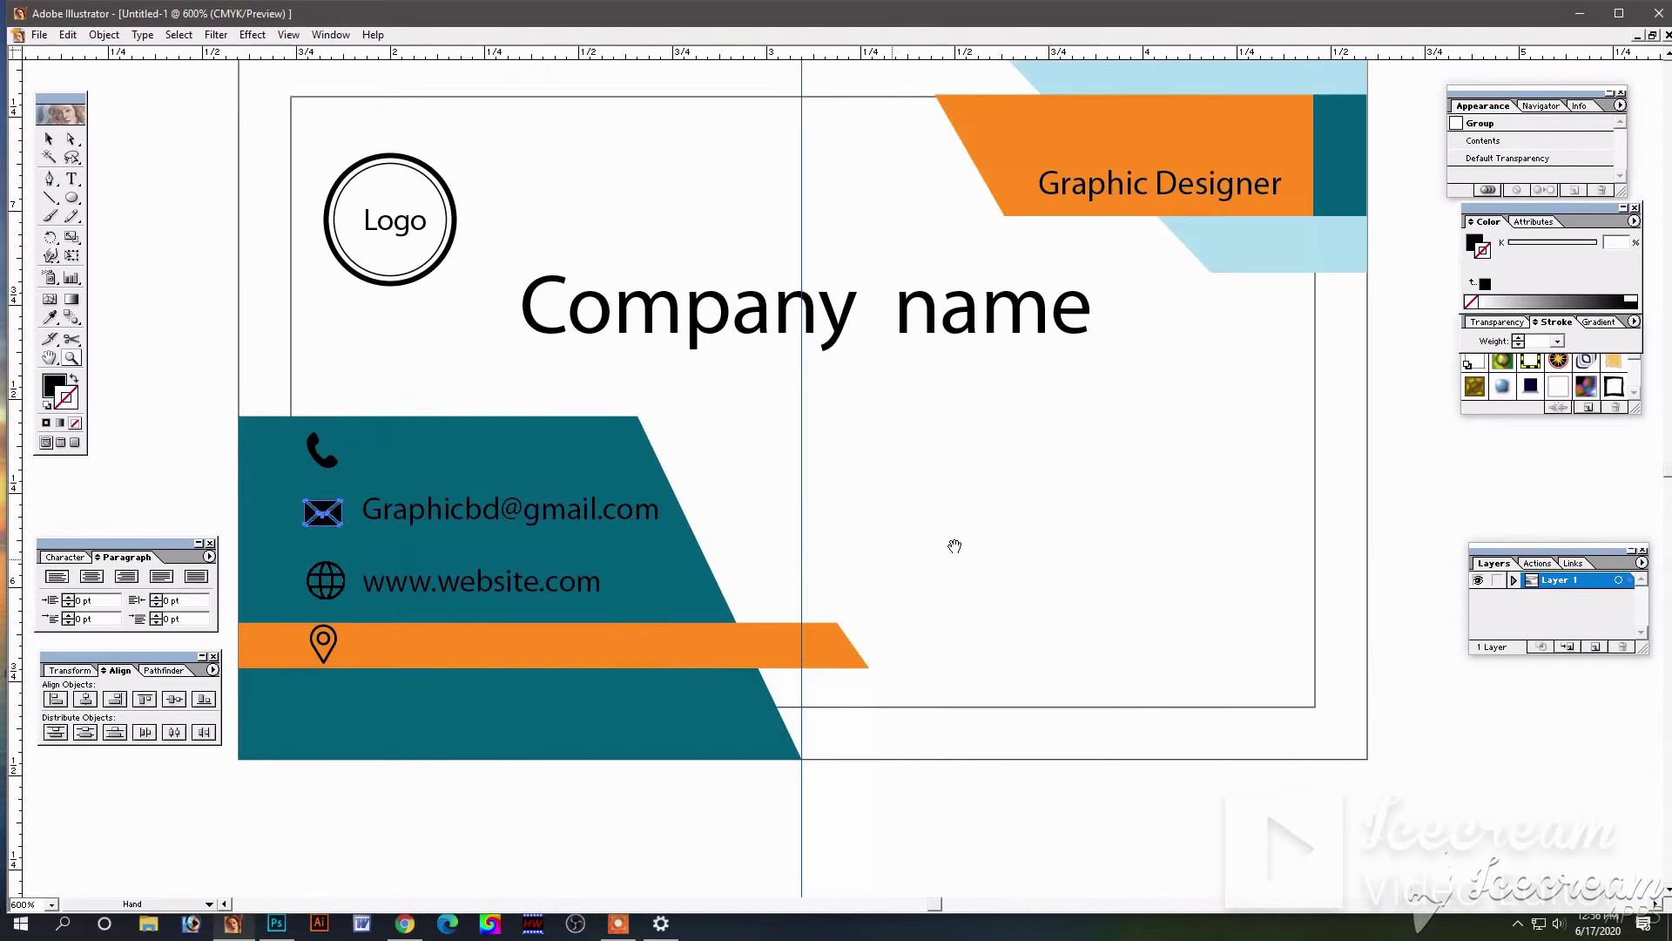
pyautogui.click(183, 451)
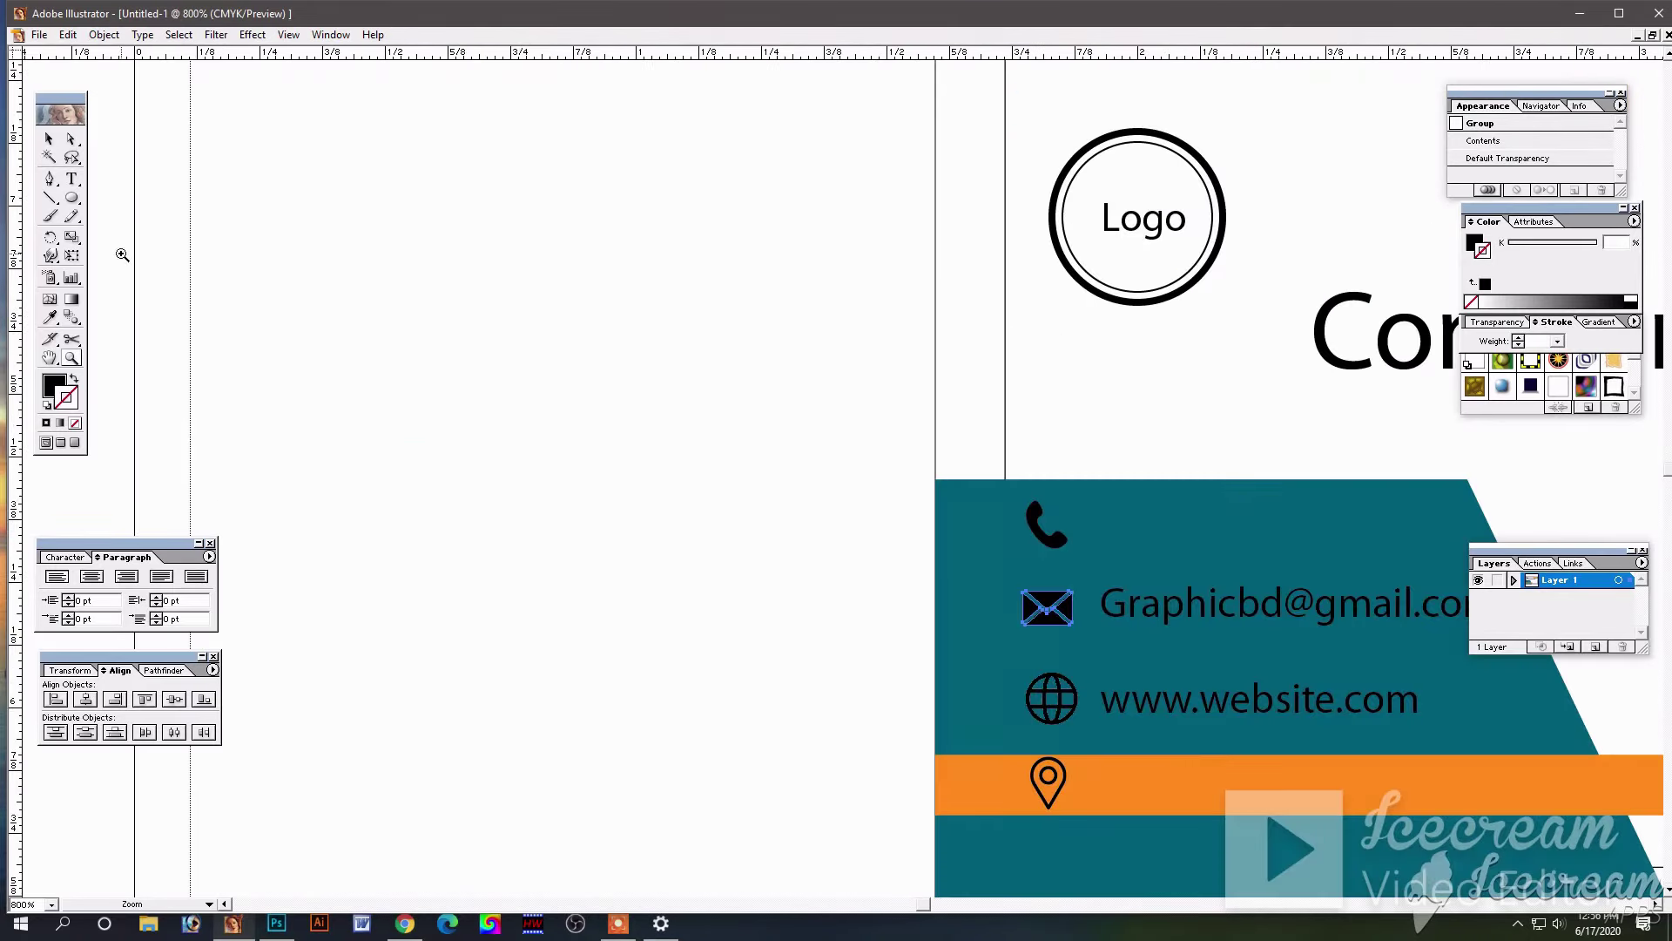
pyautogui.keyDown('alt'); pyautogui.click(327, 418); pyautogui.keyUp('alt')
pyautogui.moveTo(903, 512); pyautogui.dragTo(720, 497)
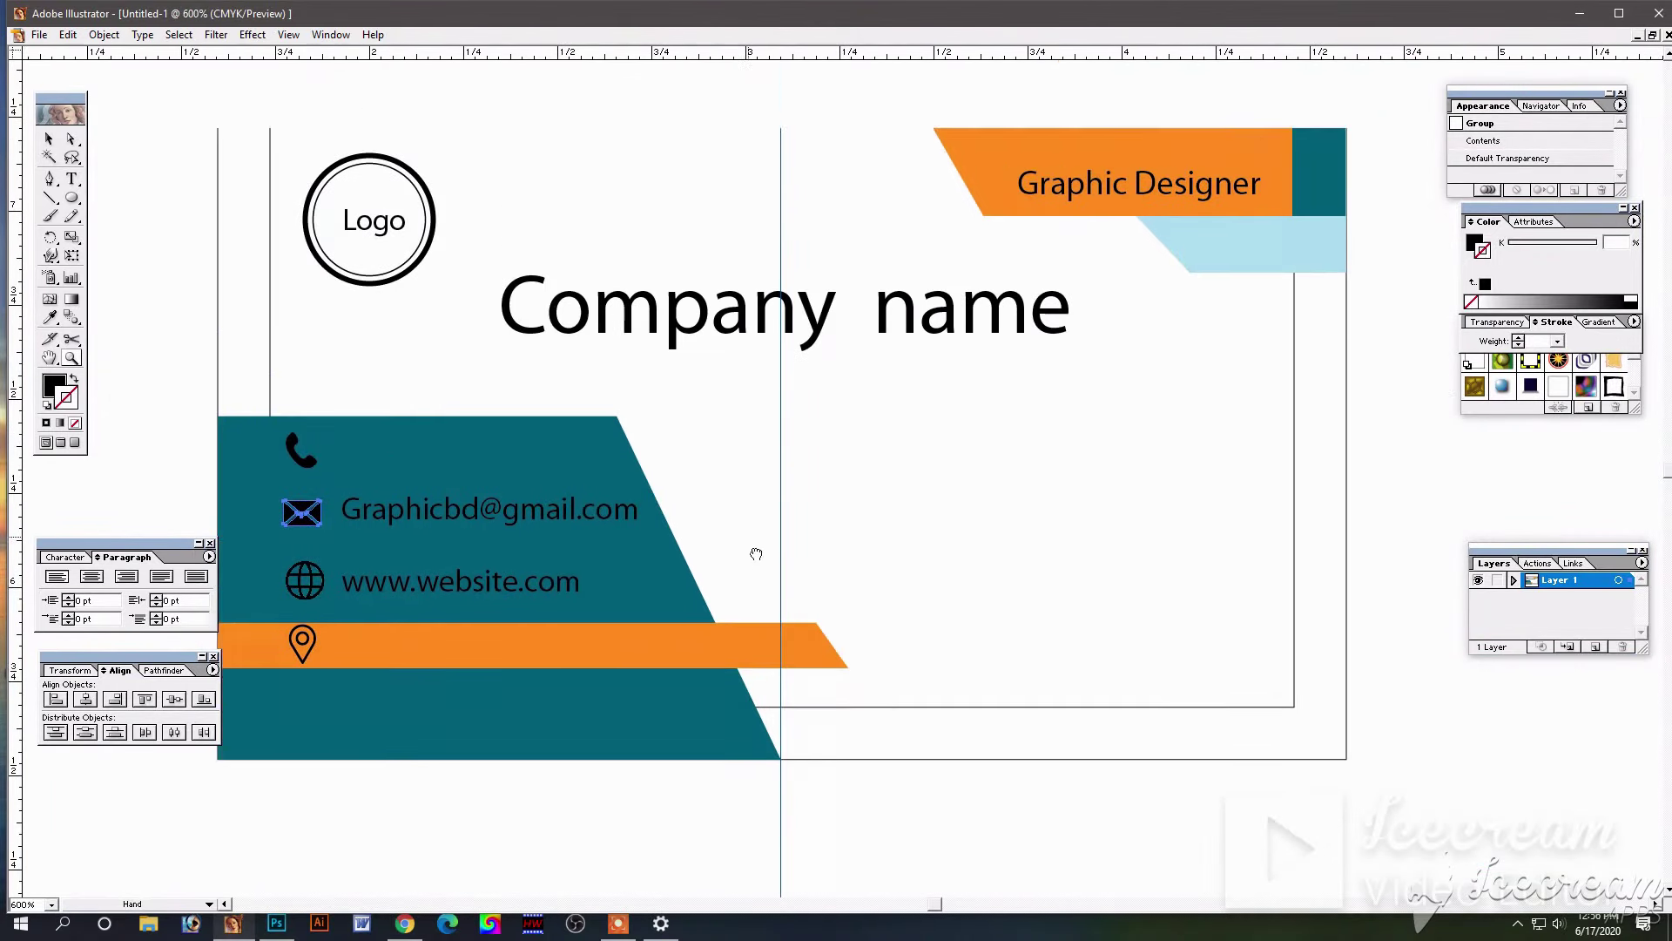
# Step: Vertically centre the envelope icon on the email text and the globe icon on the website text
pyautogui.click(49, 139)
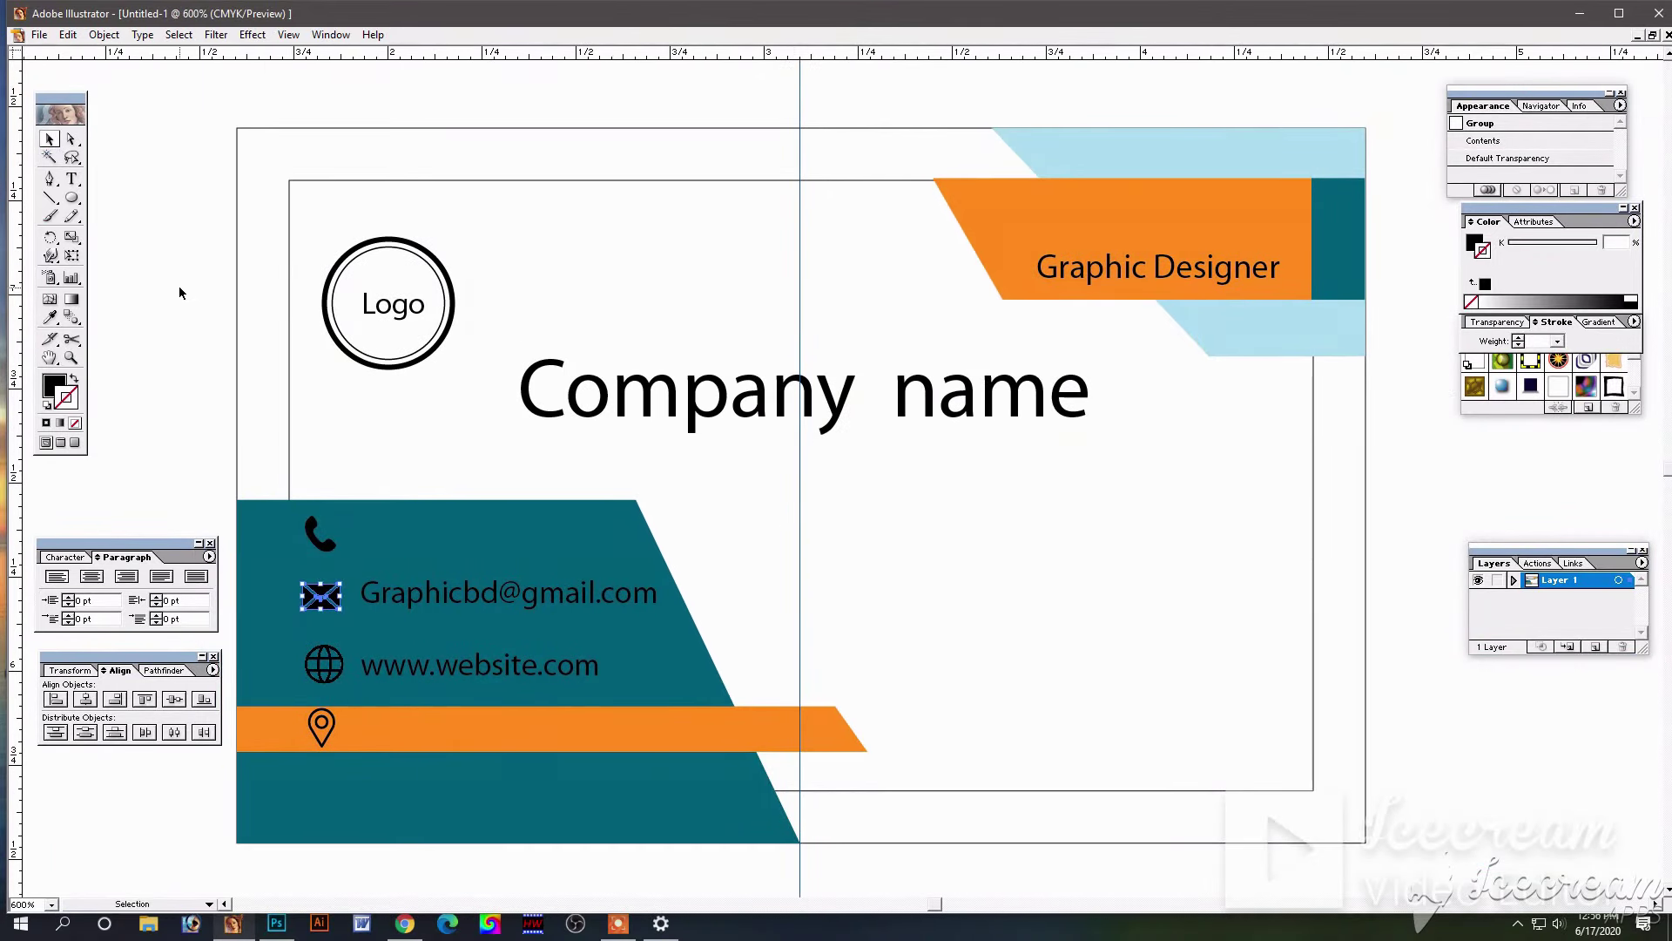
pyautogui.click(183, 298)
pyautogui.click(404, 592)
pyautogui.keyDown('shift'); pyautogui.click(321, 596); pyautogui.keyUp('shift')
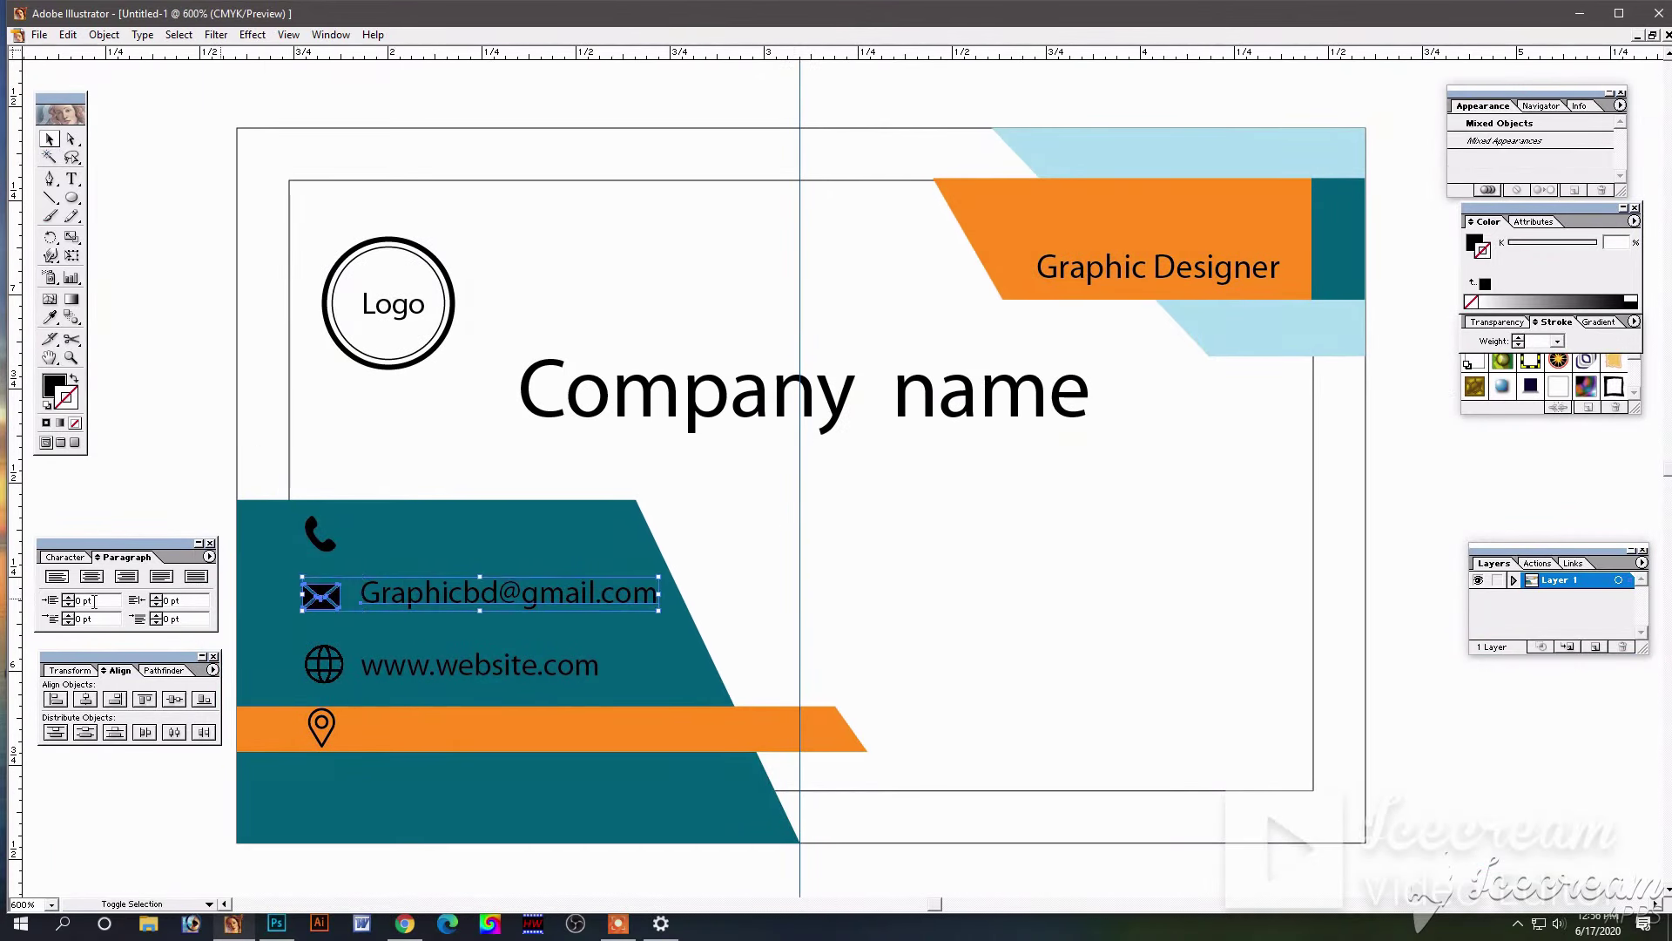
pyautogui.click(174, 700)
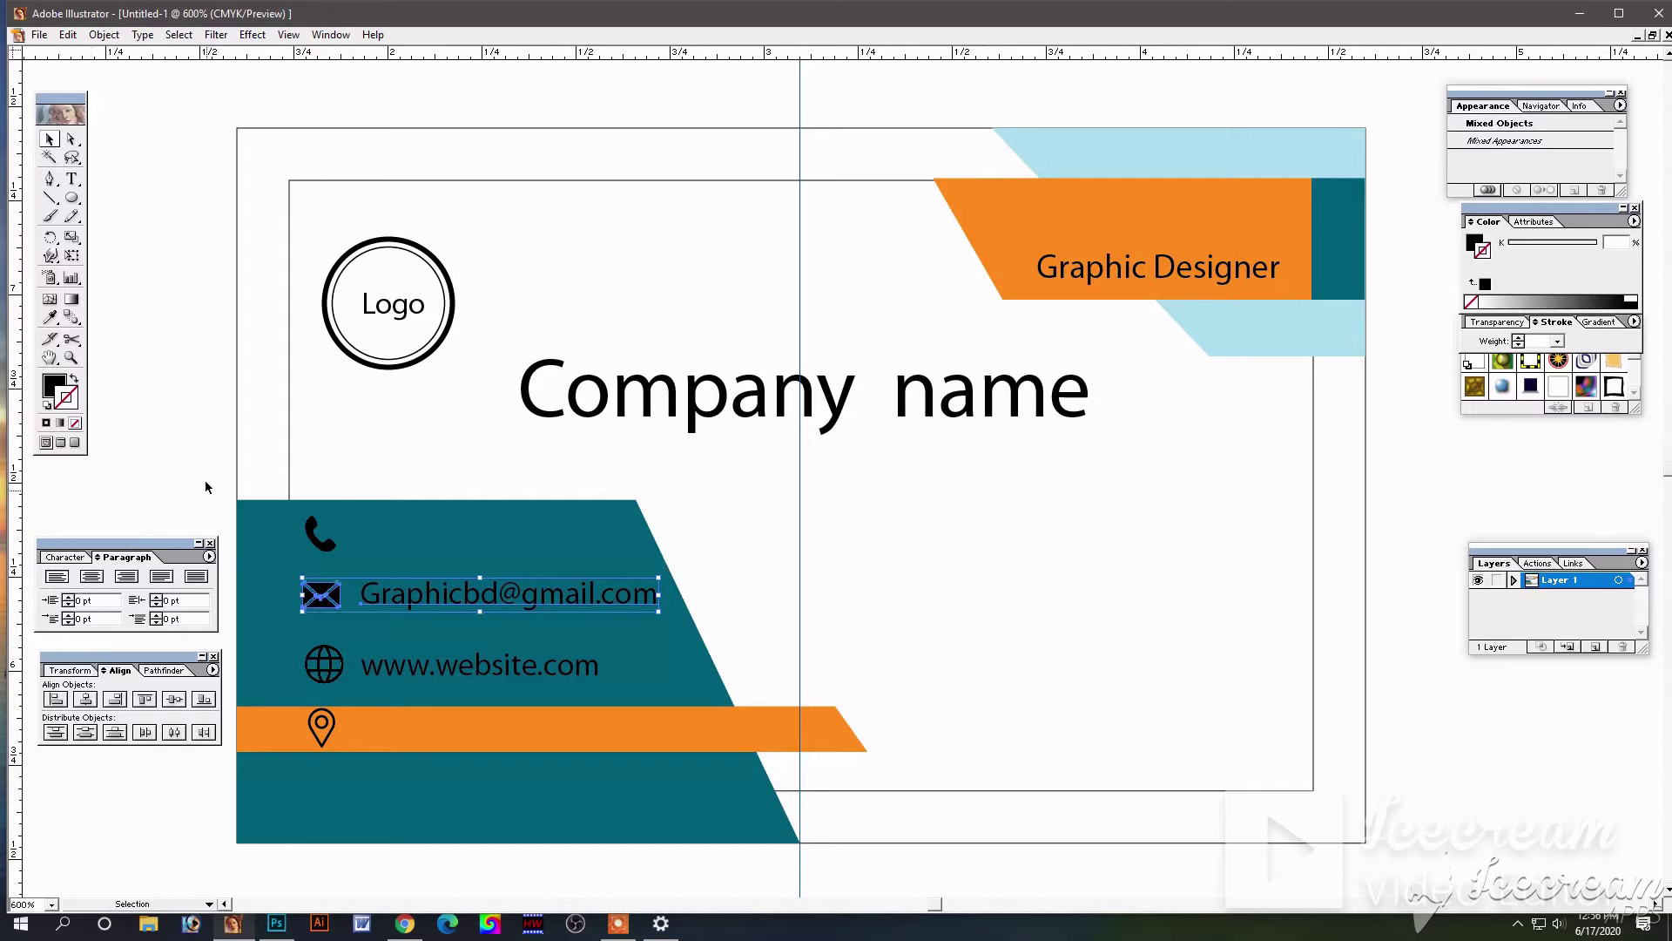
pyautogui.click(206, 468)
pyautogui.click(431, 676)
pyautogui.keyDown('shift'); pyautogui.click(324, 672); pyautogui.keyUp('shift')
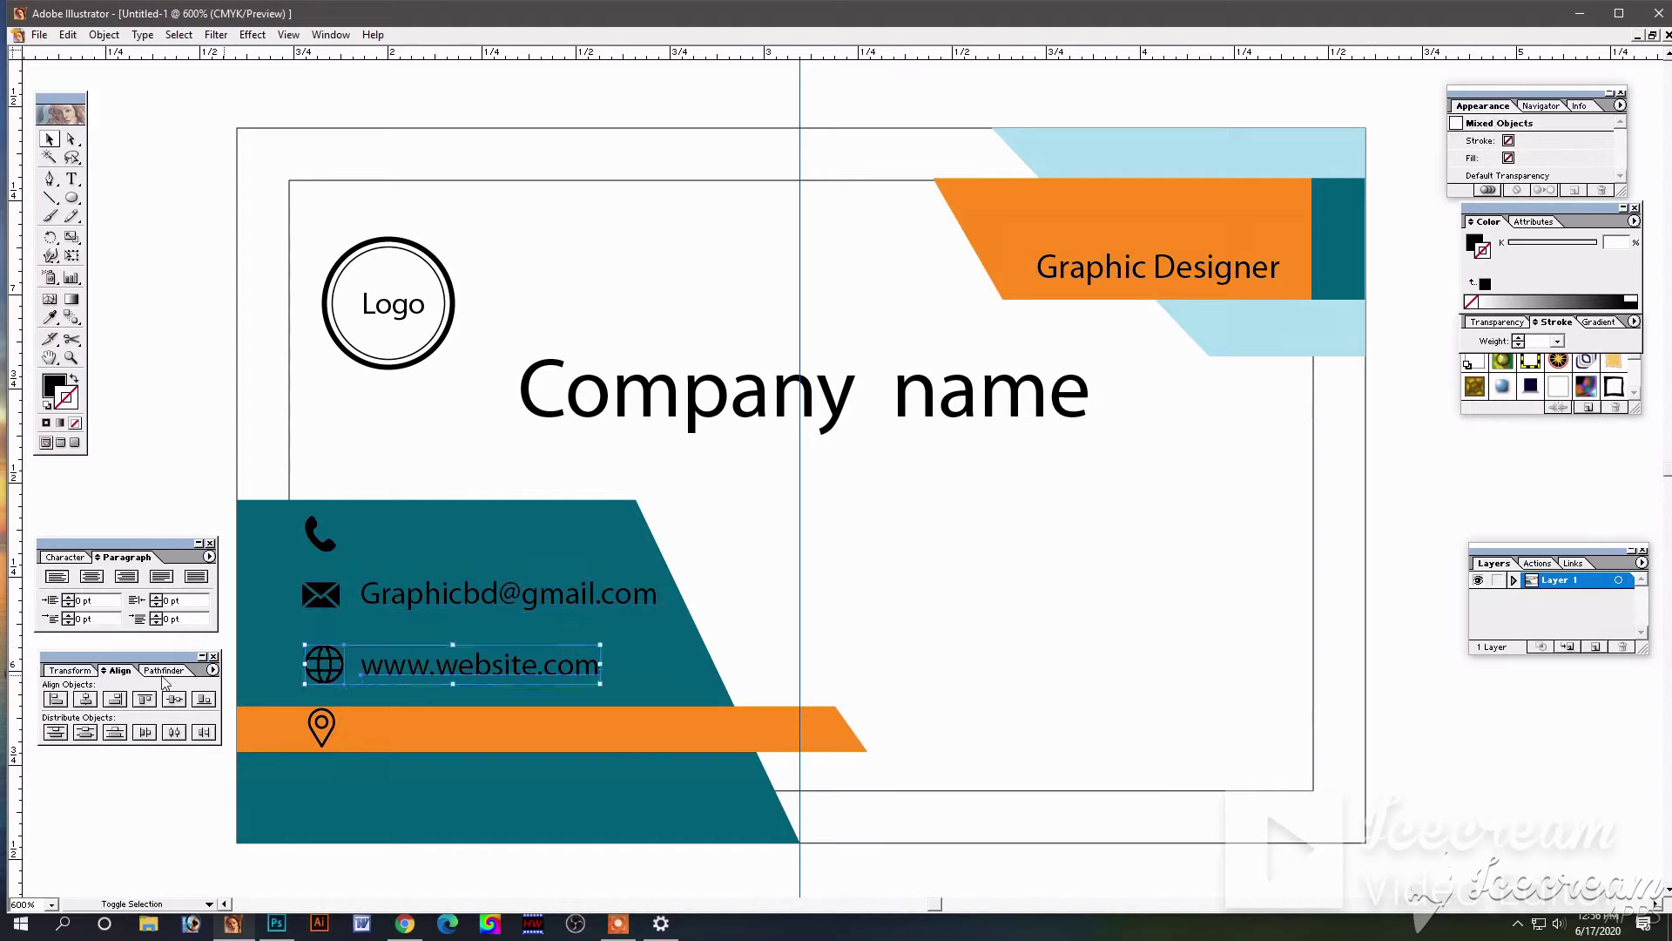
pyautogui.click(174, 699)
pyautogui.click(262, 470)
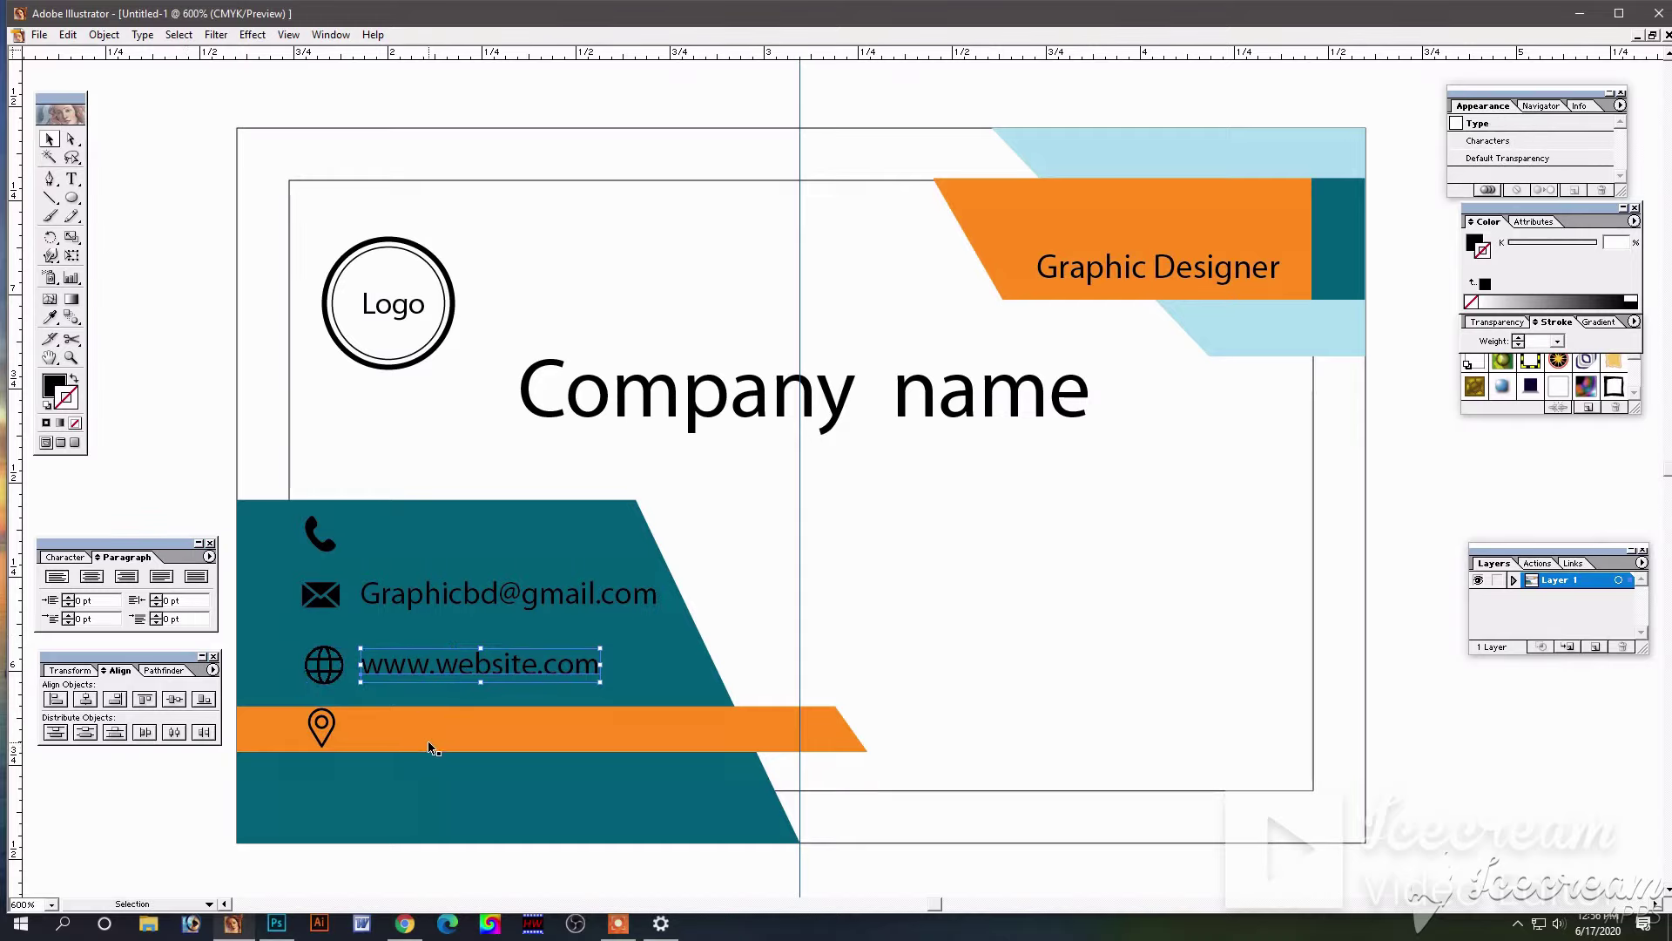
# Step: Make the orange bar slightly taller by raising its top edge
pyautogui.click(335, 742)
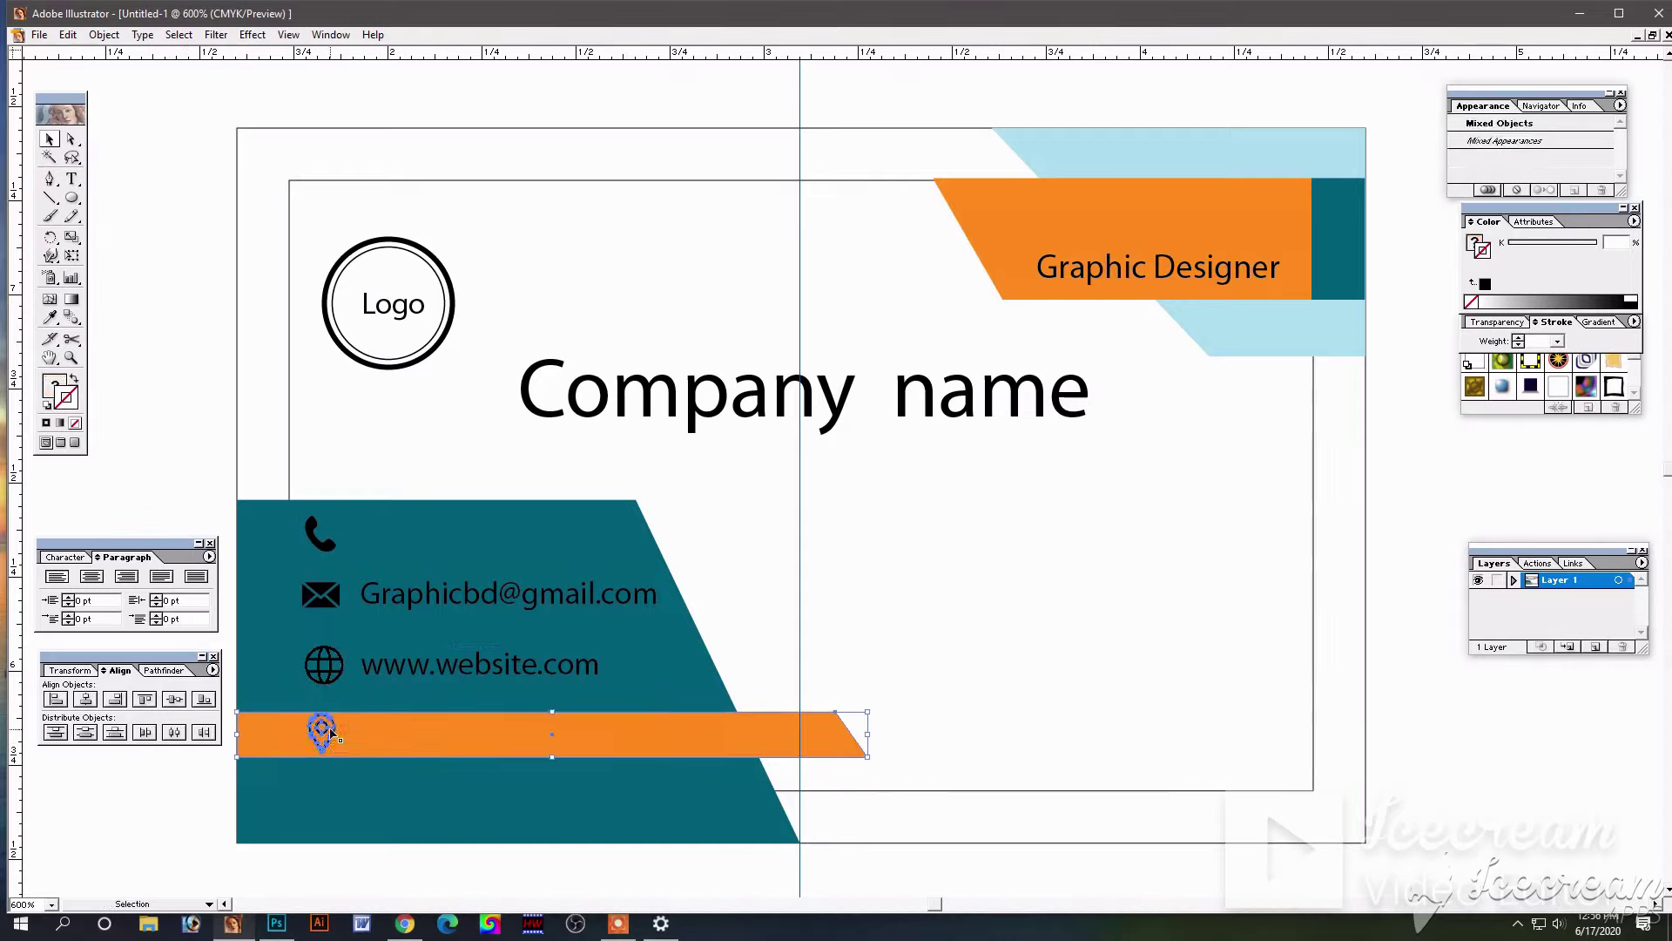
pyautogui.click(765, 665)
pyautogui.click(627, 745)
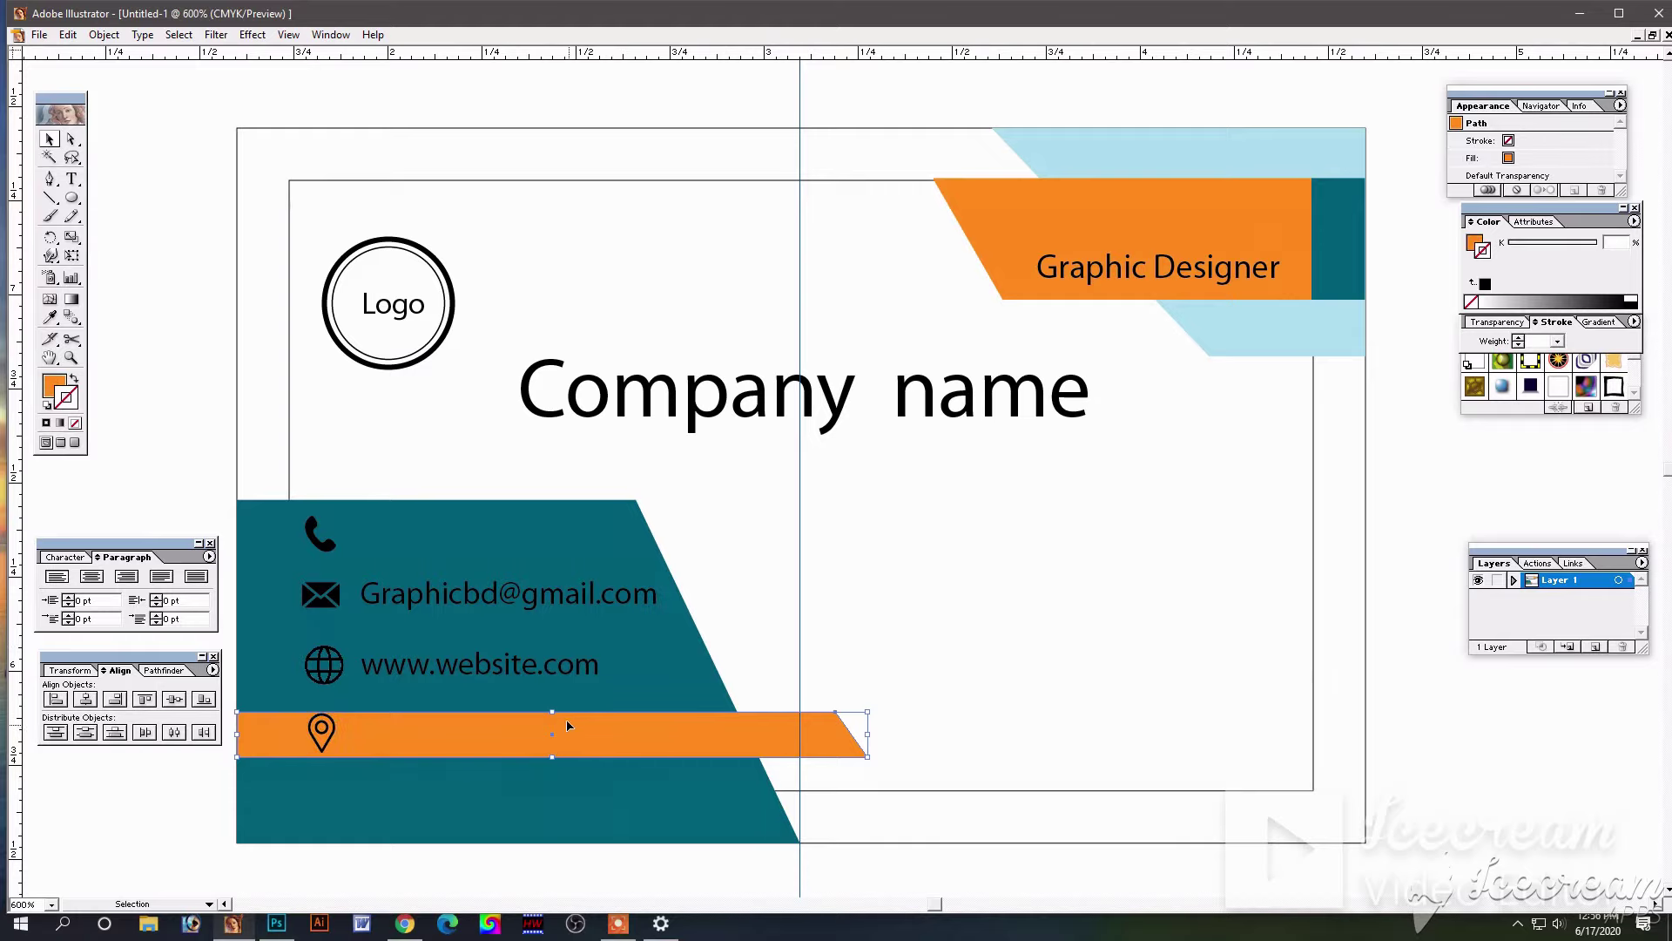
pyautogui.moveTo(551, 712); pyautogui.dragTo(552, 705)
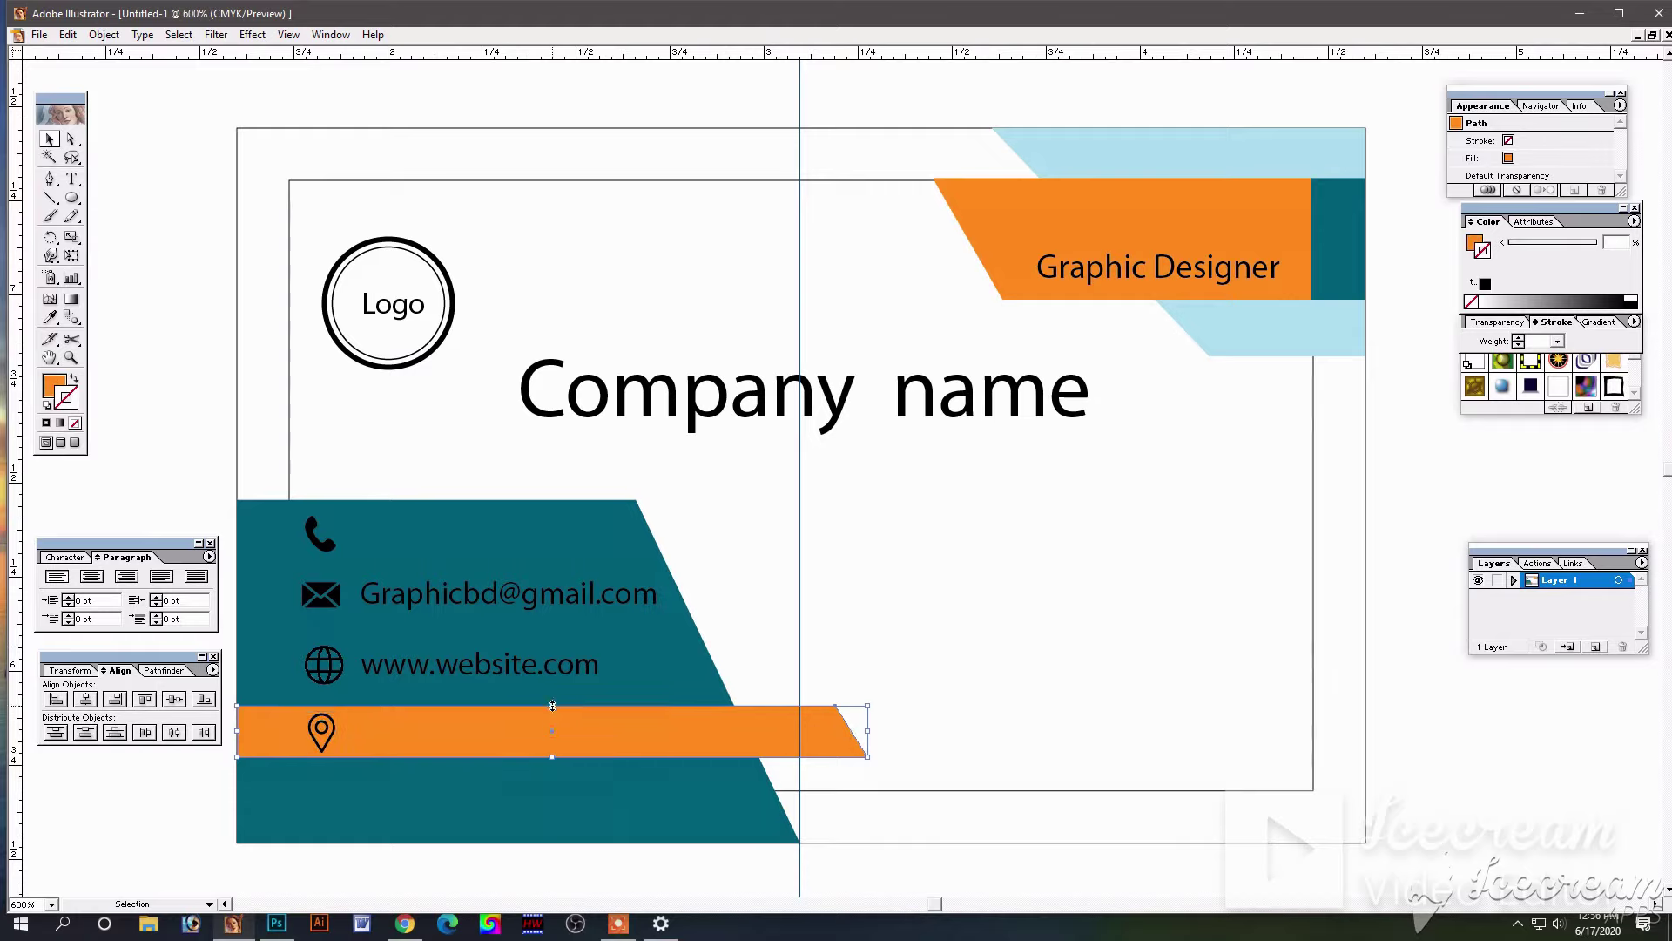
pyautogui.click(743, 625)
# Step: Horizontally centre the pin, globe, envelope and phone icons on one vertical axis
pyautogui.click(321, 747)
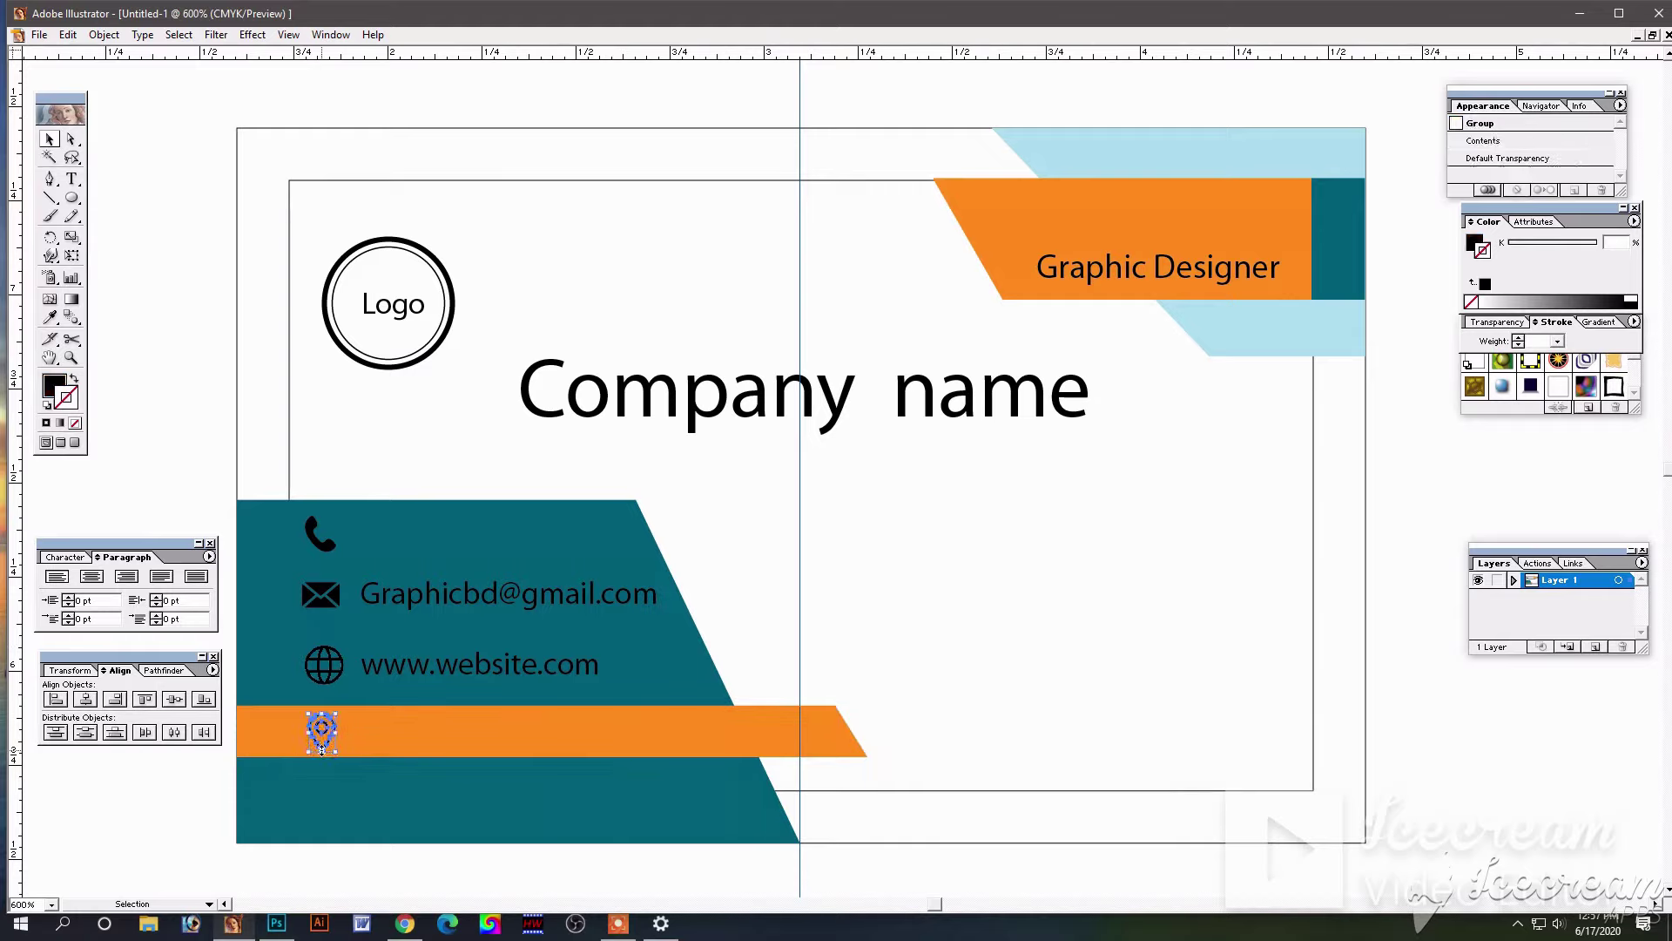
pyautogui.keyDown('shift'); pyautogui.click(326, 671); pyautogui.keyUp('shift')
pyautogui.keyDown('shift'); pyautogui.click(320, 595); pyautogui.keyUp('shift')
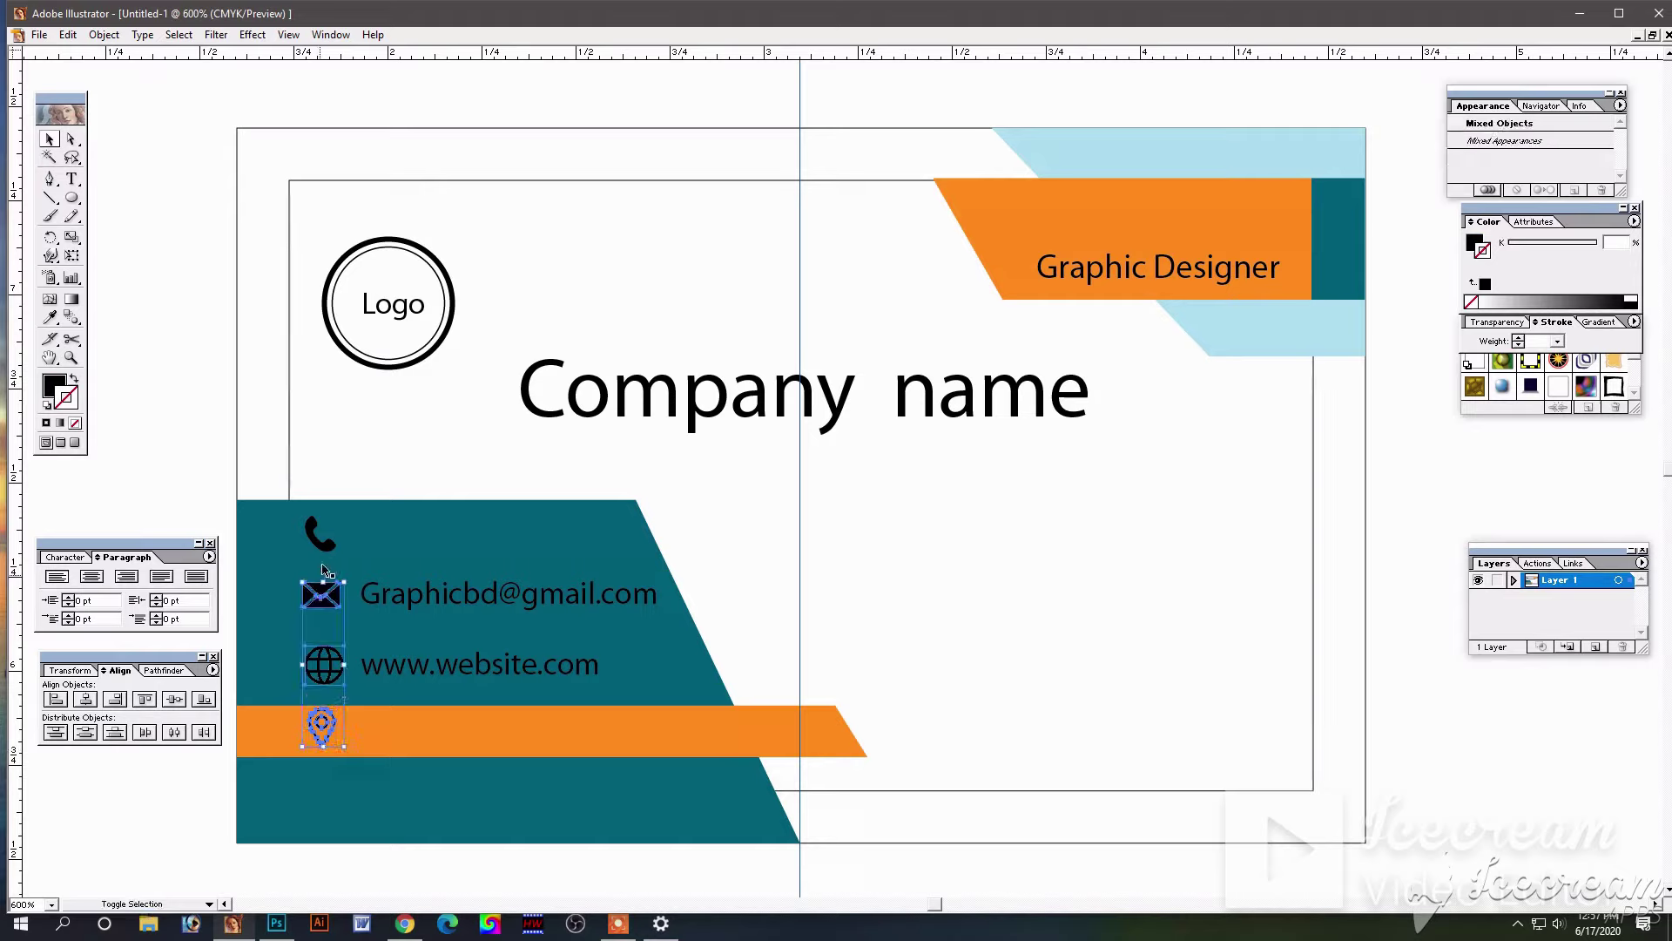
pyautogui.keyDown('shift'); pyautogui.click(320, 536); pyautogui.keyUp('shift')
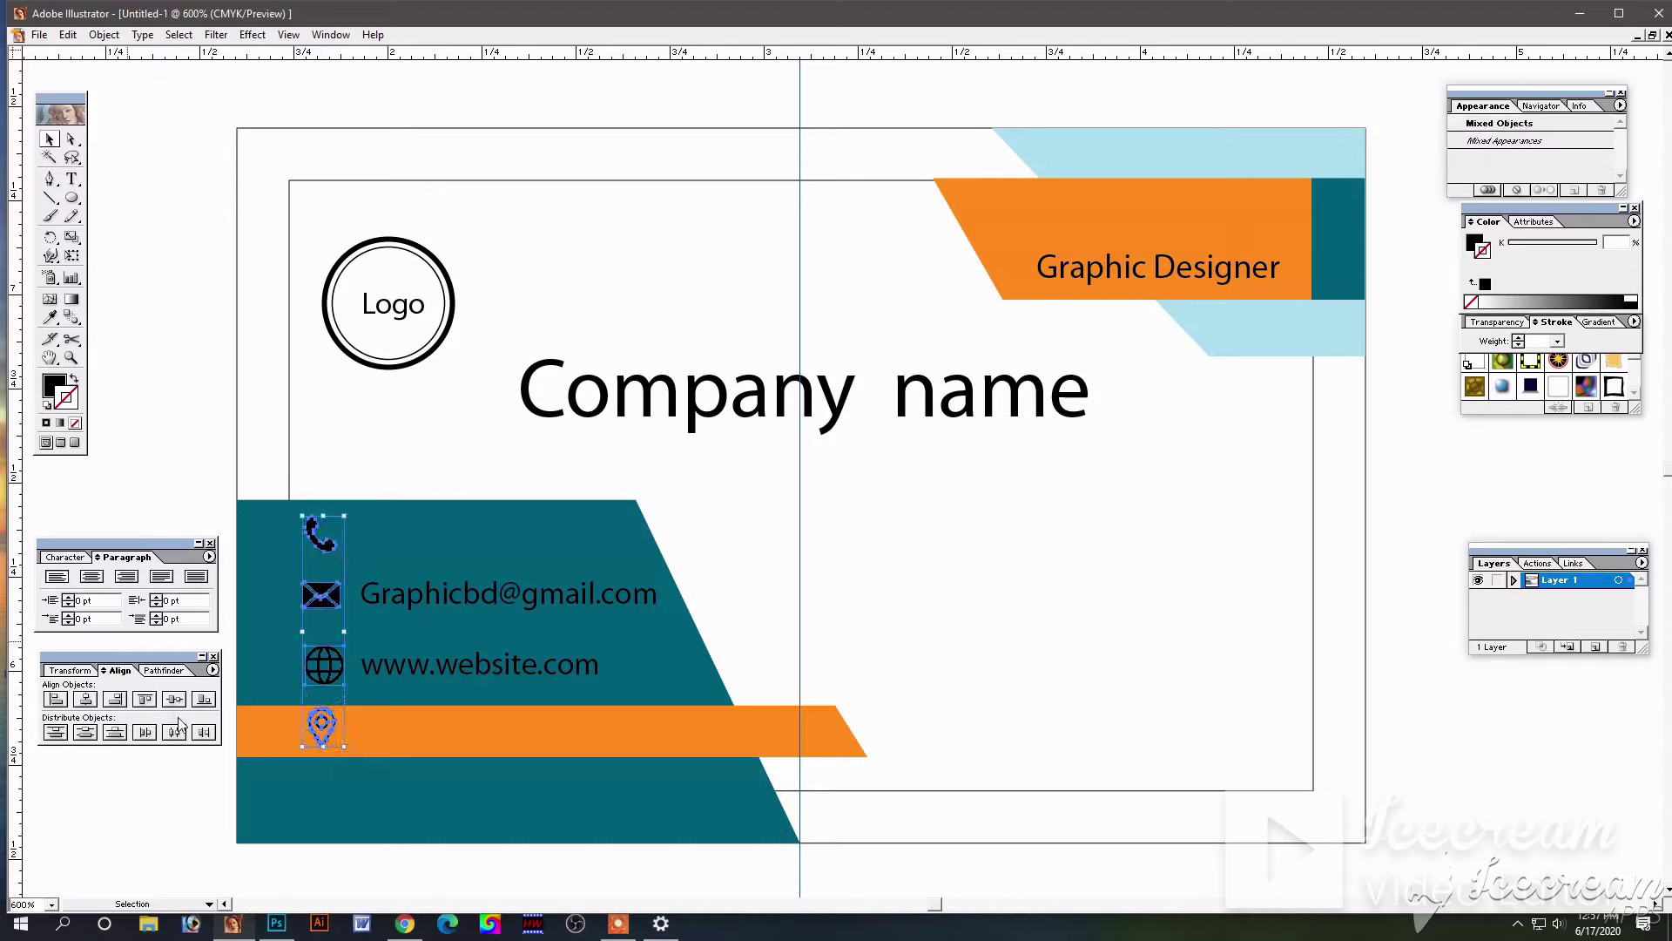
pyautogui.click(84, 702)
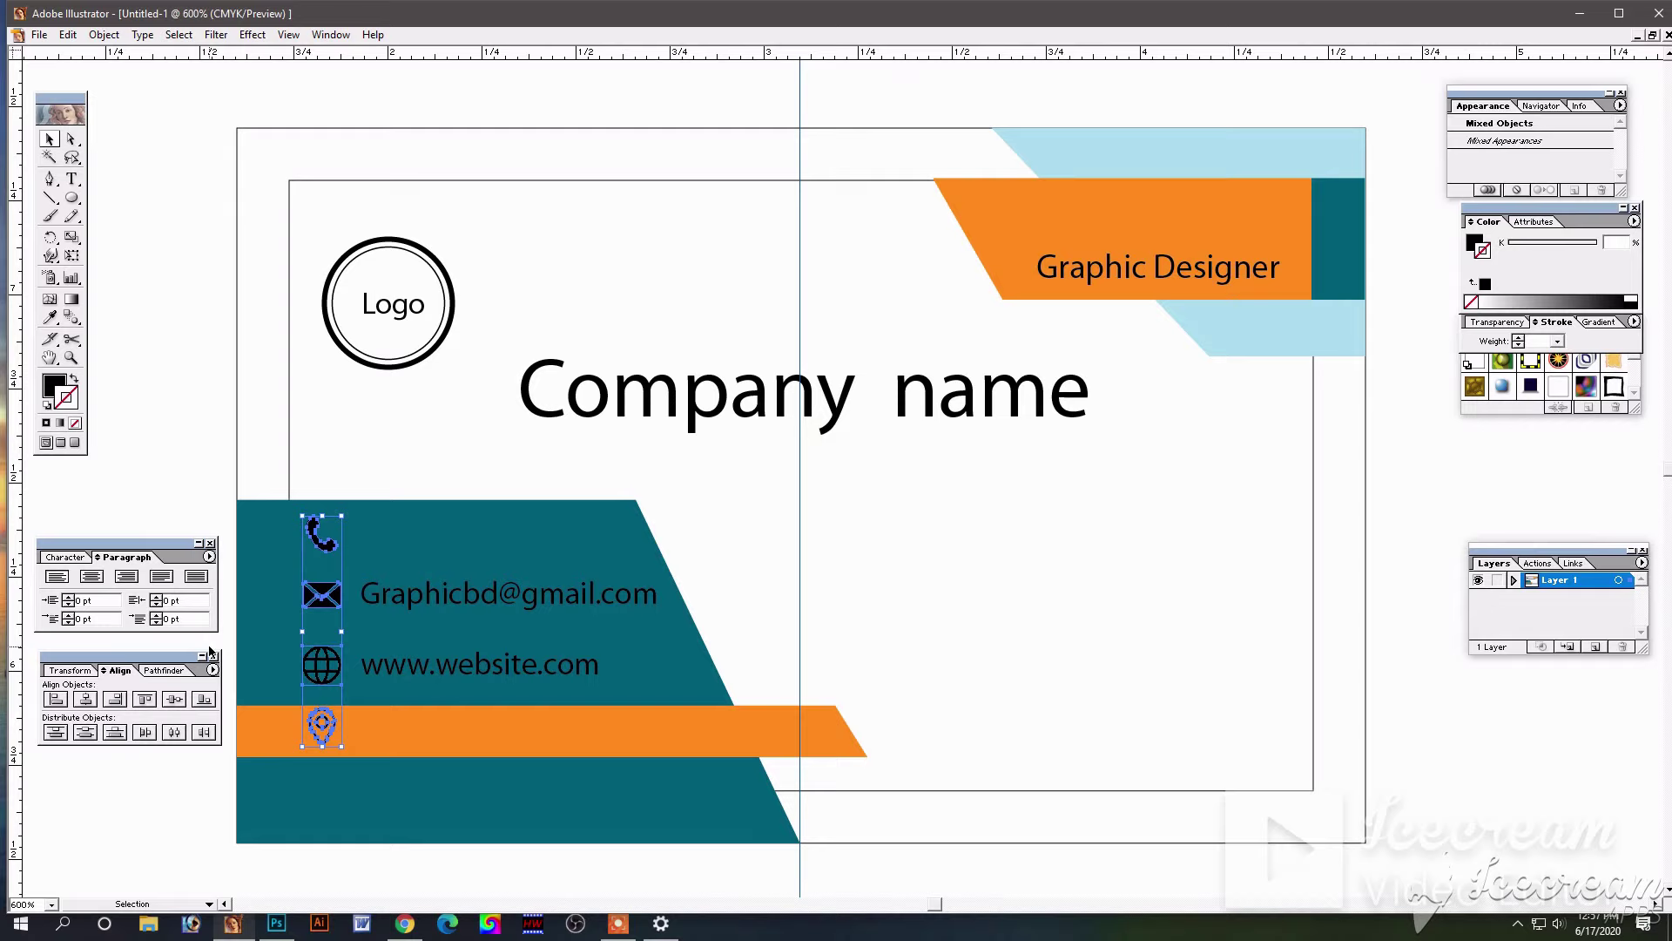
pyautogui.click(191, 471)
pyautogui.click(326, 731)
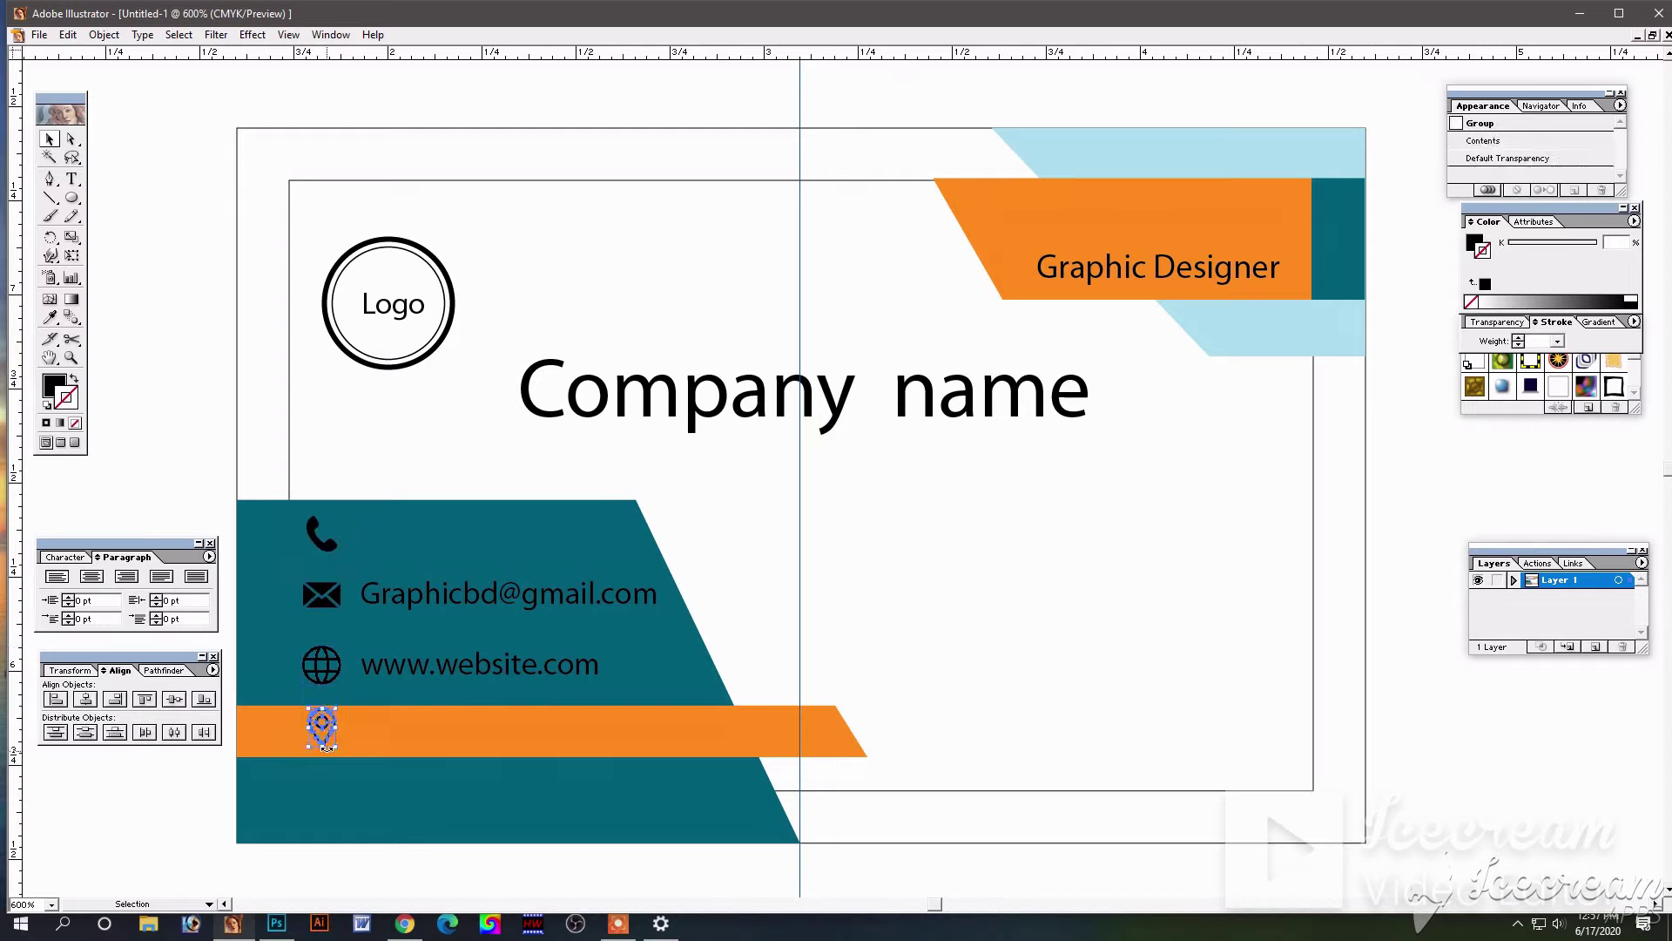
pyautogui.click(207, 502)
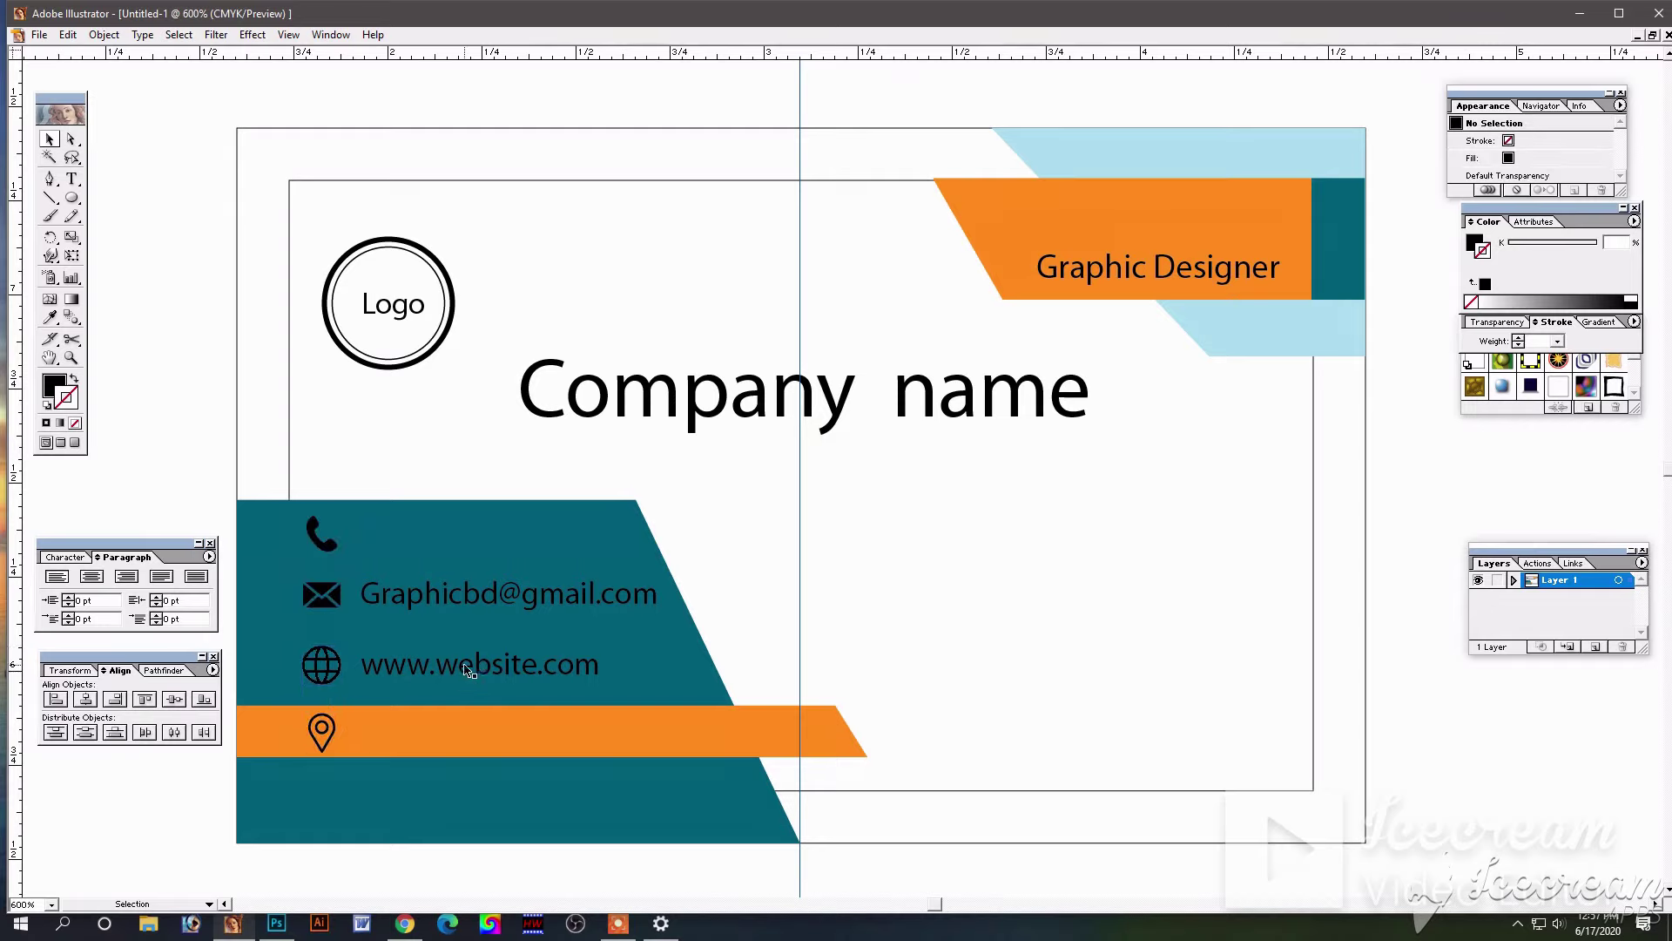
pyautogui.moveTo(467, 669); pyautogui.dragTo(486, 736)
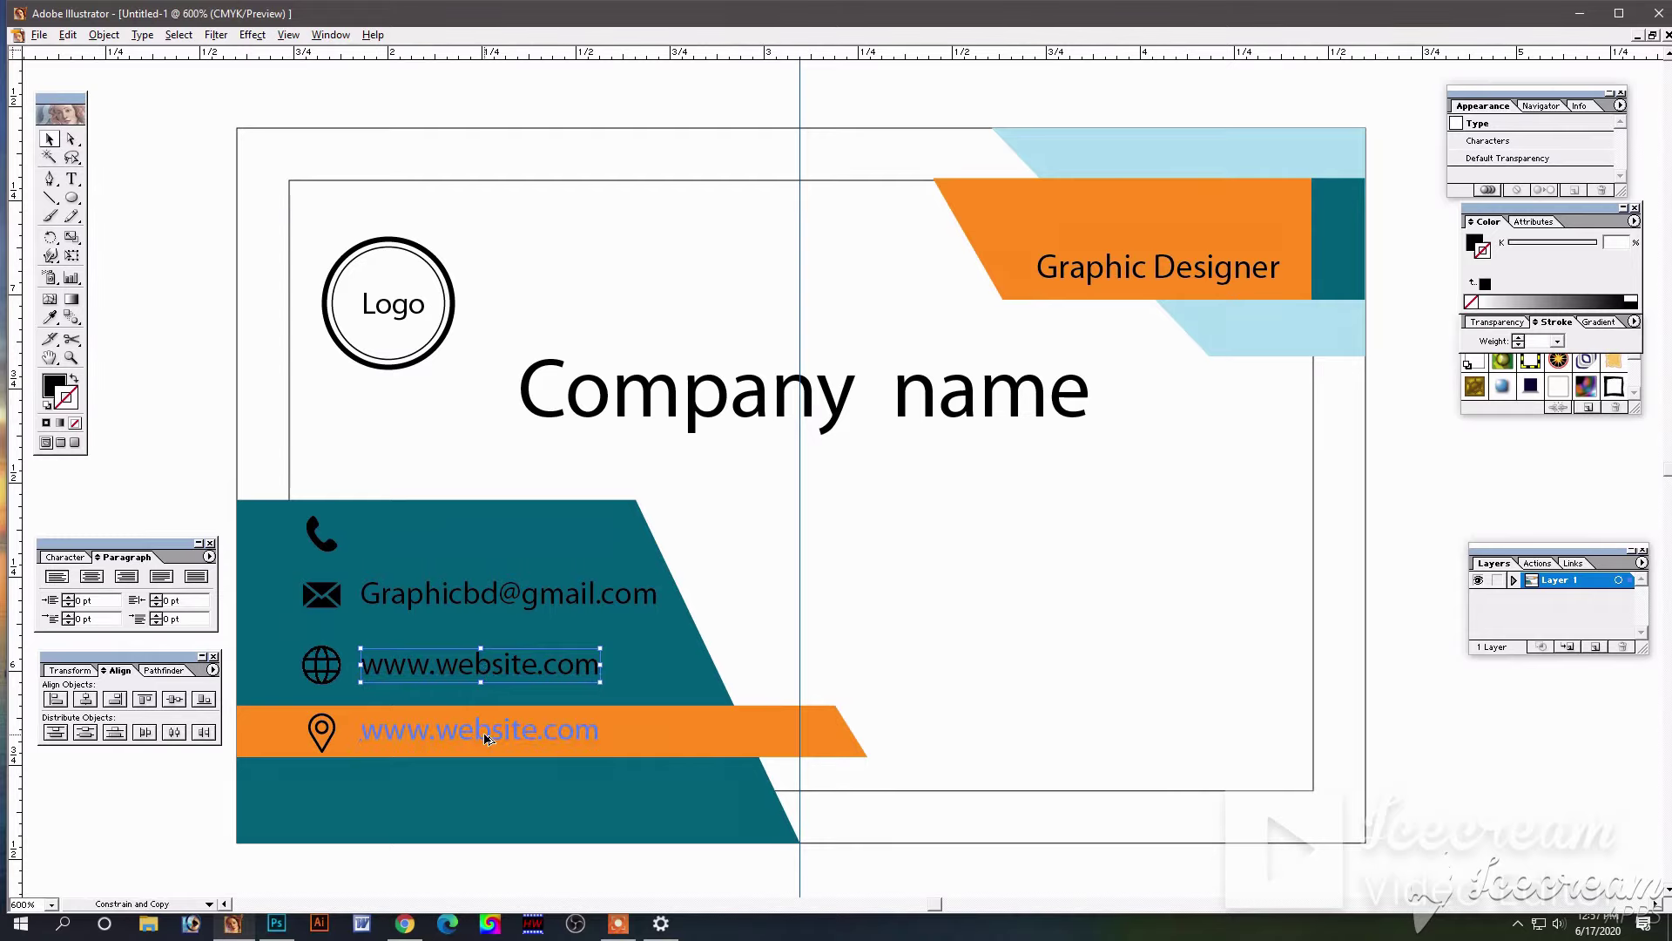
# Step: Drop the website line copy beside the location pin and zoom out to the whole card
pyautogui.click(165, 472)
pyautogui.moveTo(511, 775)
pyautogui.mouseDown()
pyautogui.moveTo(492, 714)
pyautogui.moveTo(536, 672)
pyautogui.mouseUp()
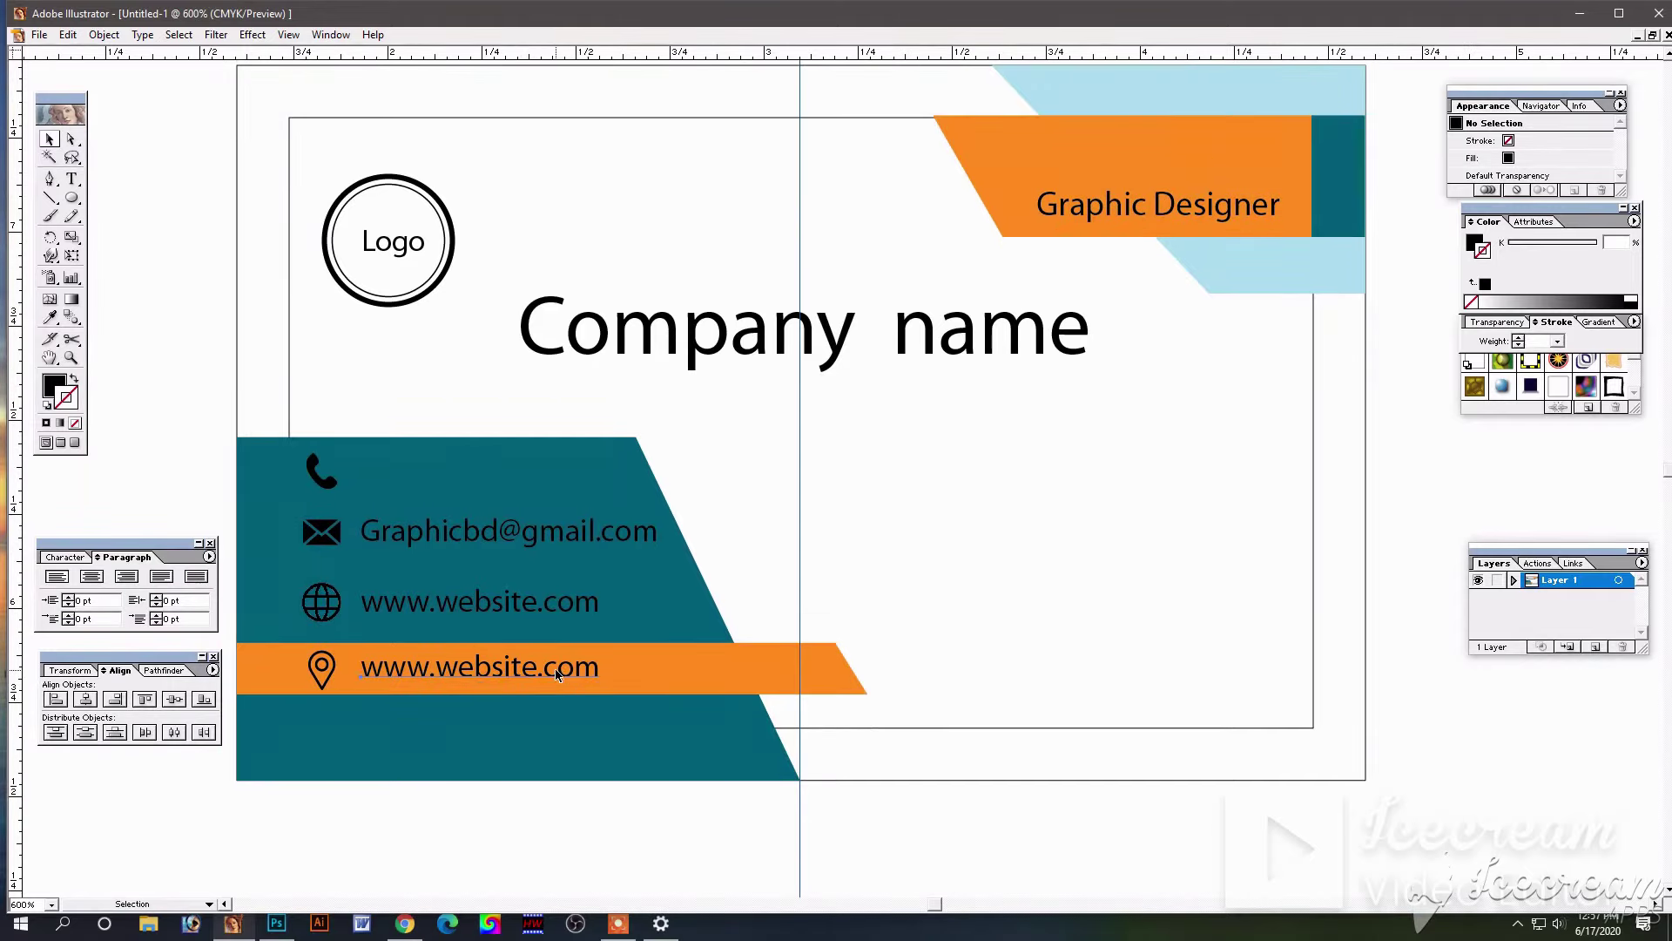
pyautogui.hotkey('ctrl', '-')
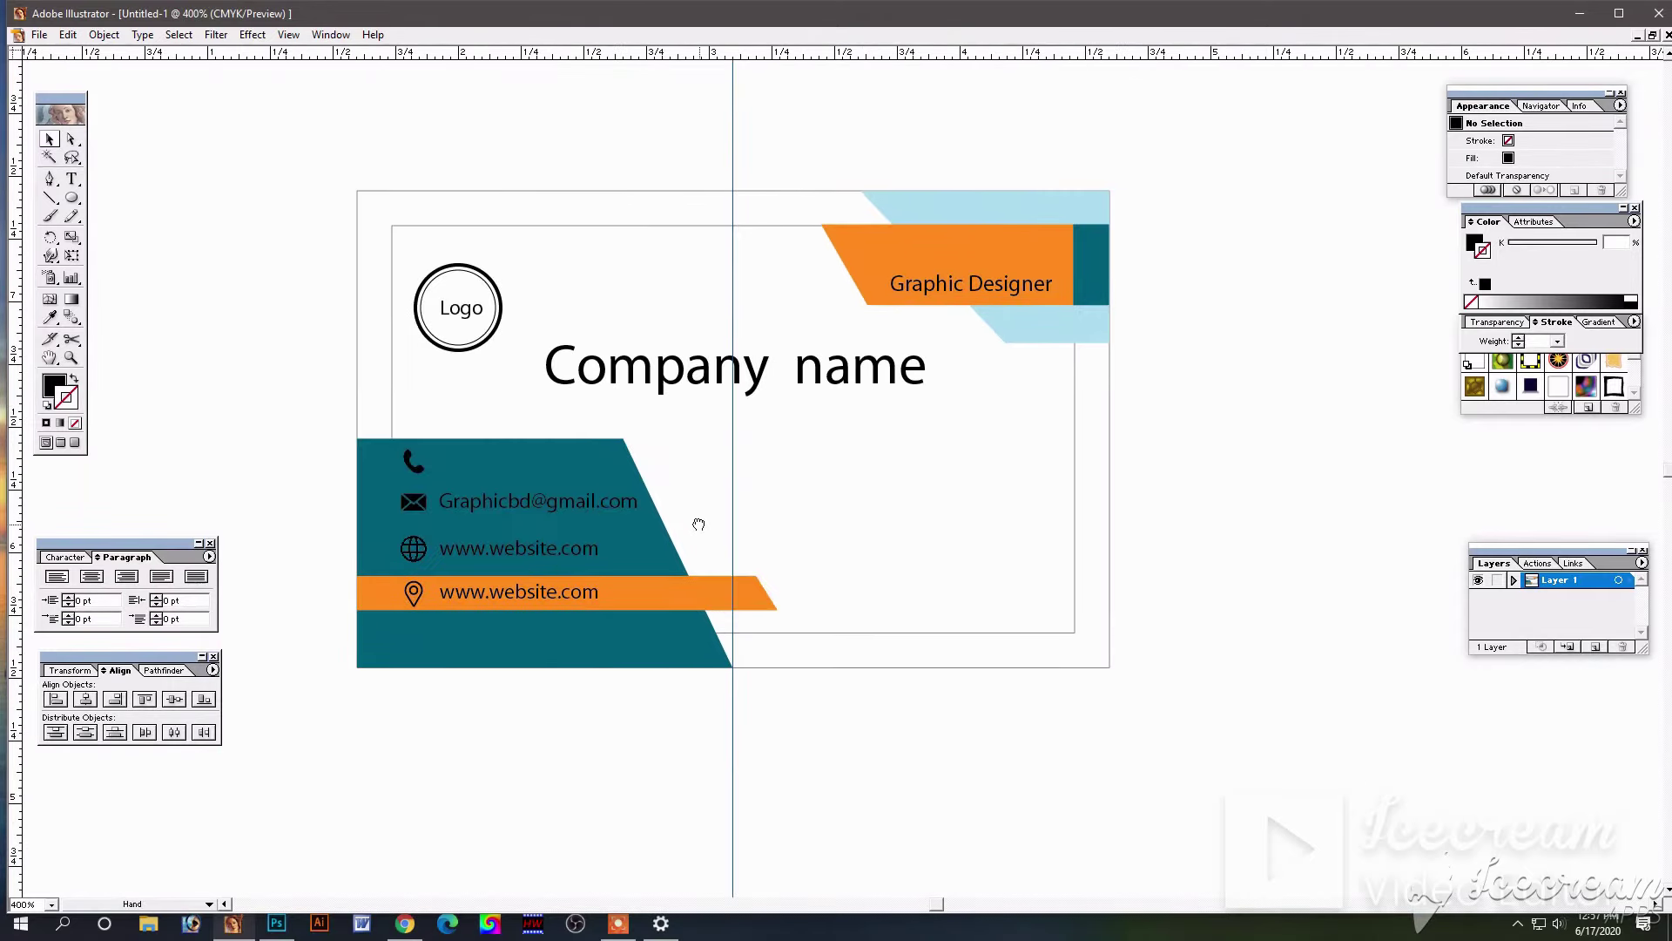
# Step: Copy the email line up beside the phone icon and start retyping it as a phone number with "+"
pyautogui.moveTo(538, 507)
pyautogui.mouseDown()
pyautogui.moveTo(535, 464)
pyautogui.moveTo(674, 495)
pyautogui.mouseUp()
pyautogui.press('t')
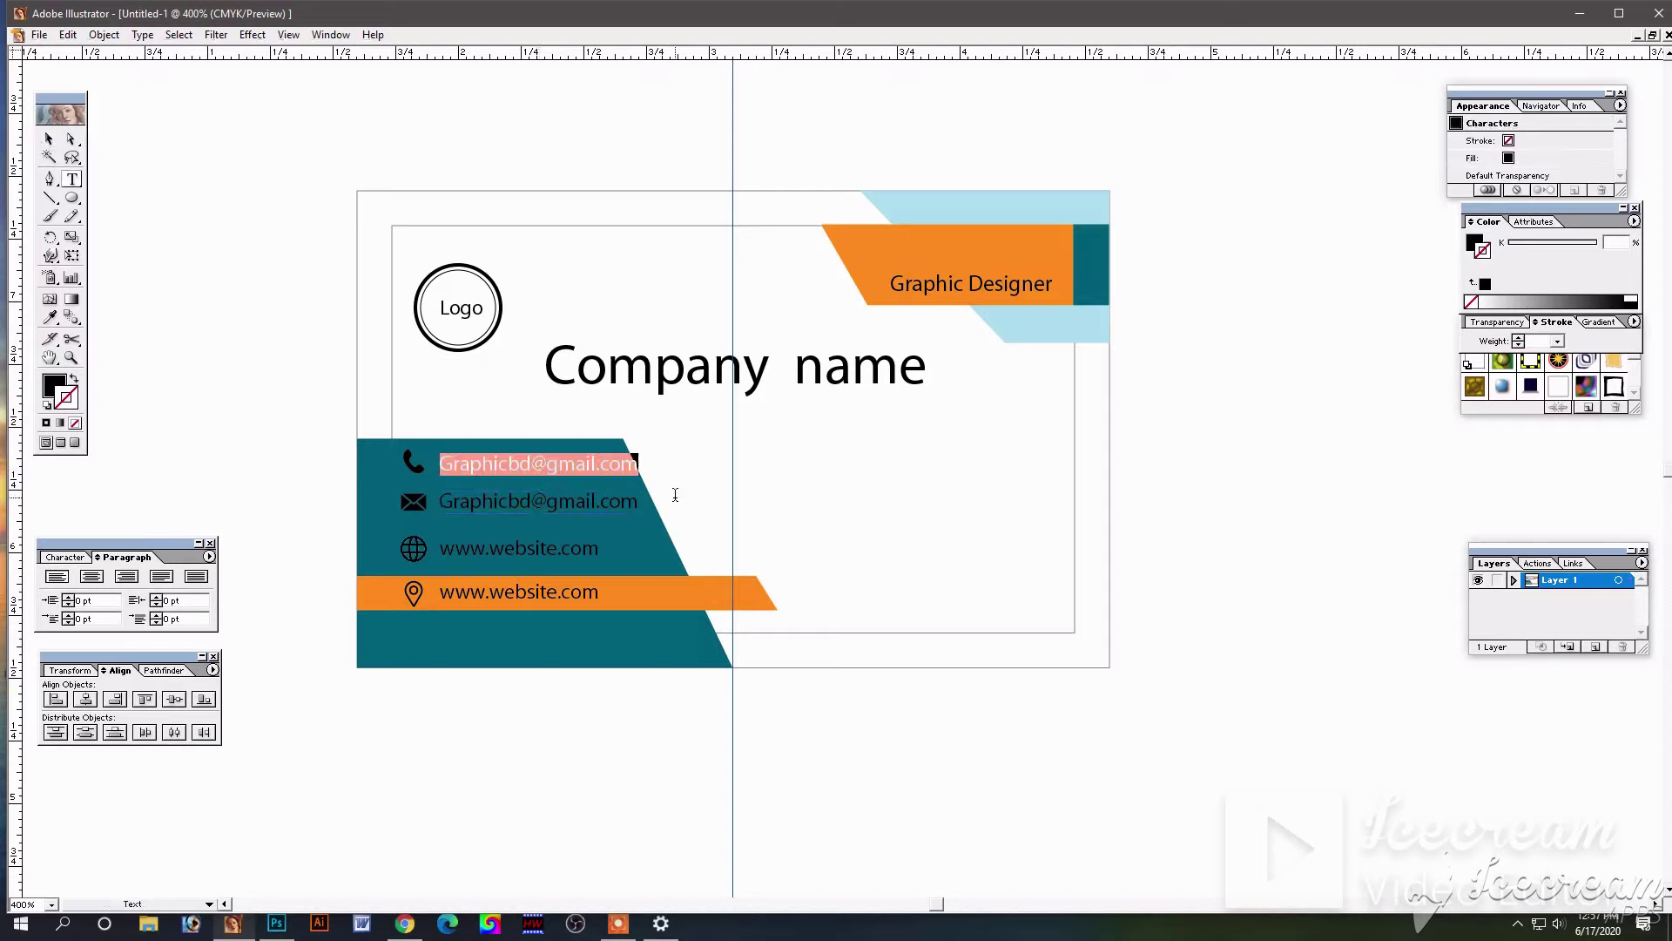
pyautogui.write('+880 777 888 99')
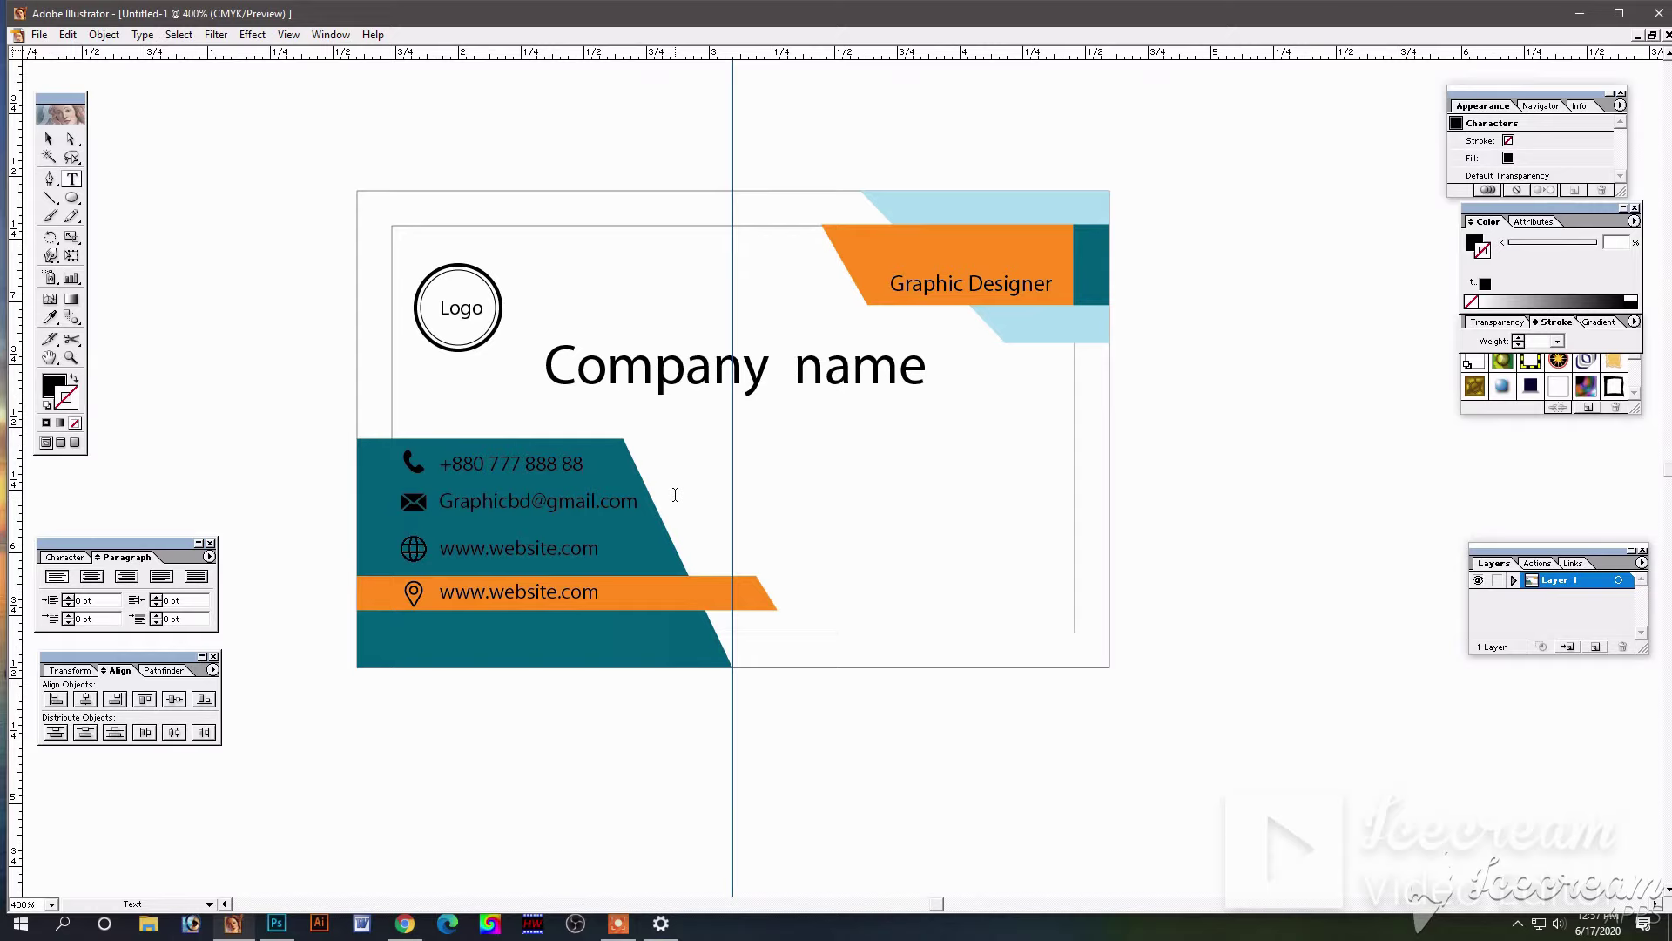
pyautogui.write('99')
# Step: Finish the phone number text, zoom out, and select the card's two frame rectangles
pyautogui.press('Escape')
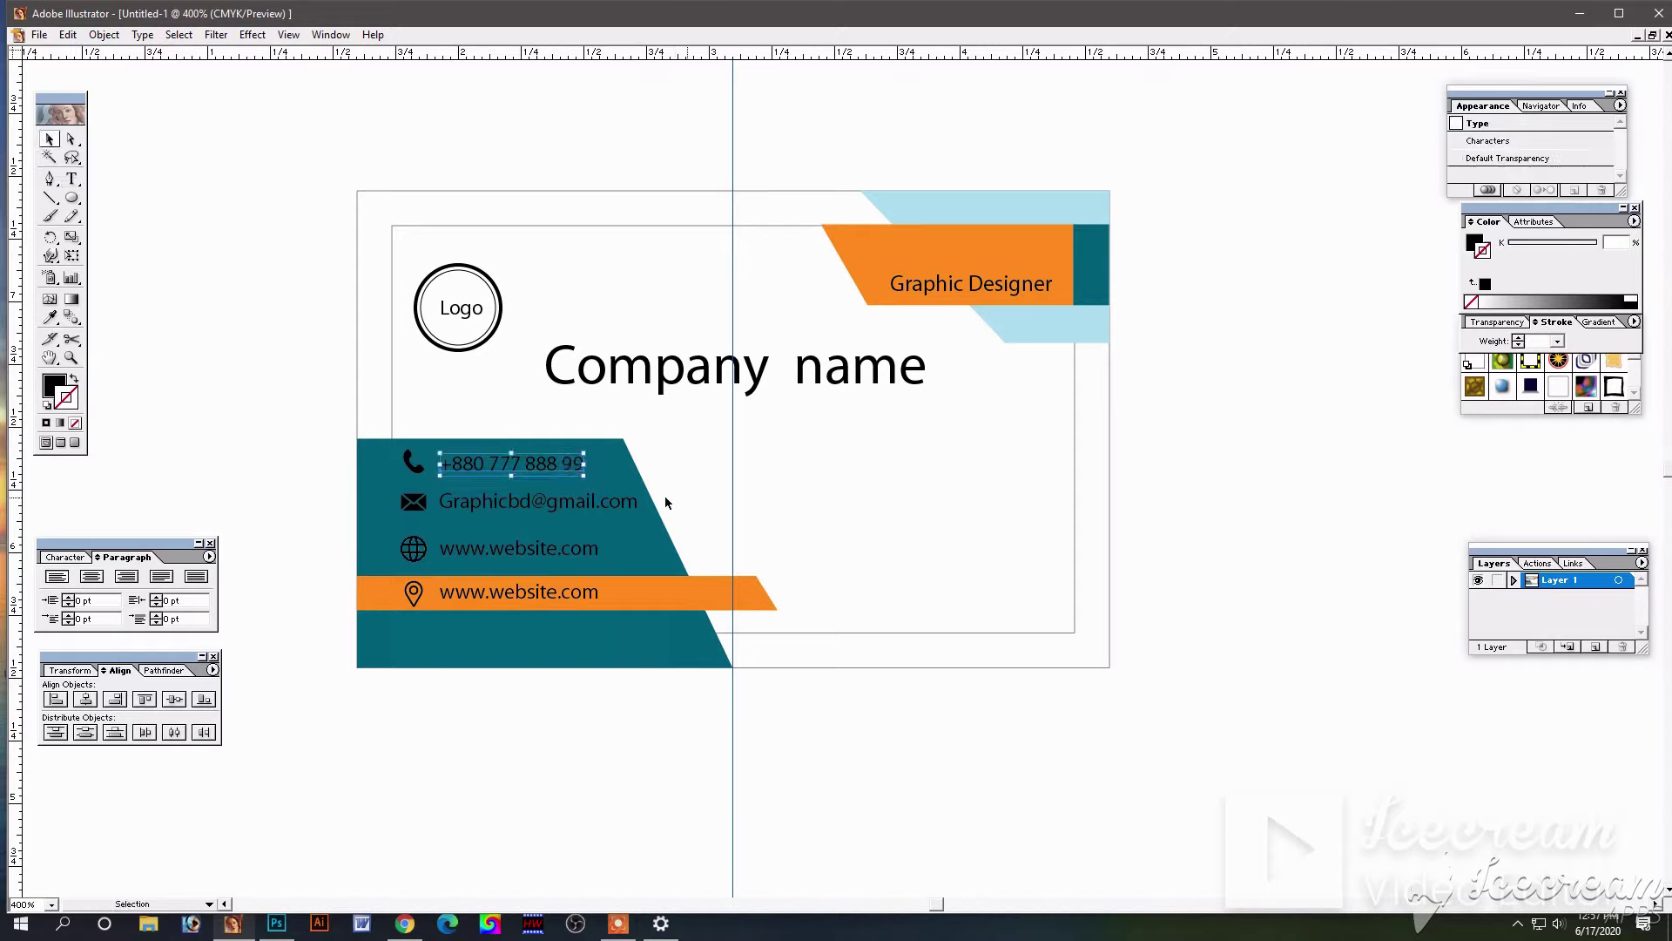
pyautogui.click(321, 411)
pyautogui.keyDown('alt'); pyautogui.click(736, 448); pyautogui.keyUp('alt')
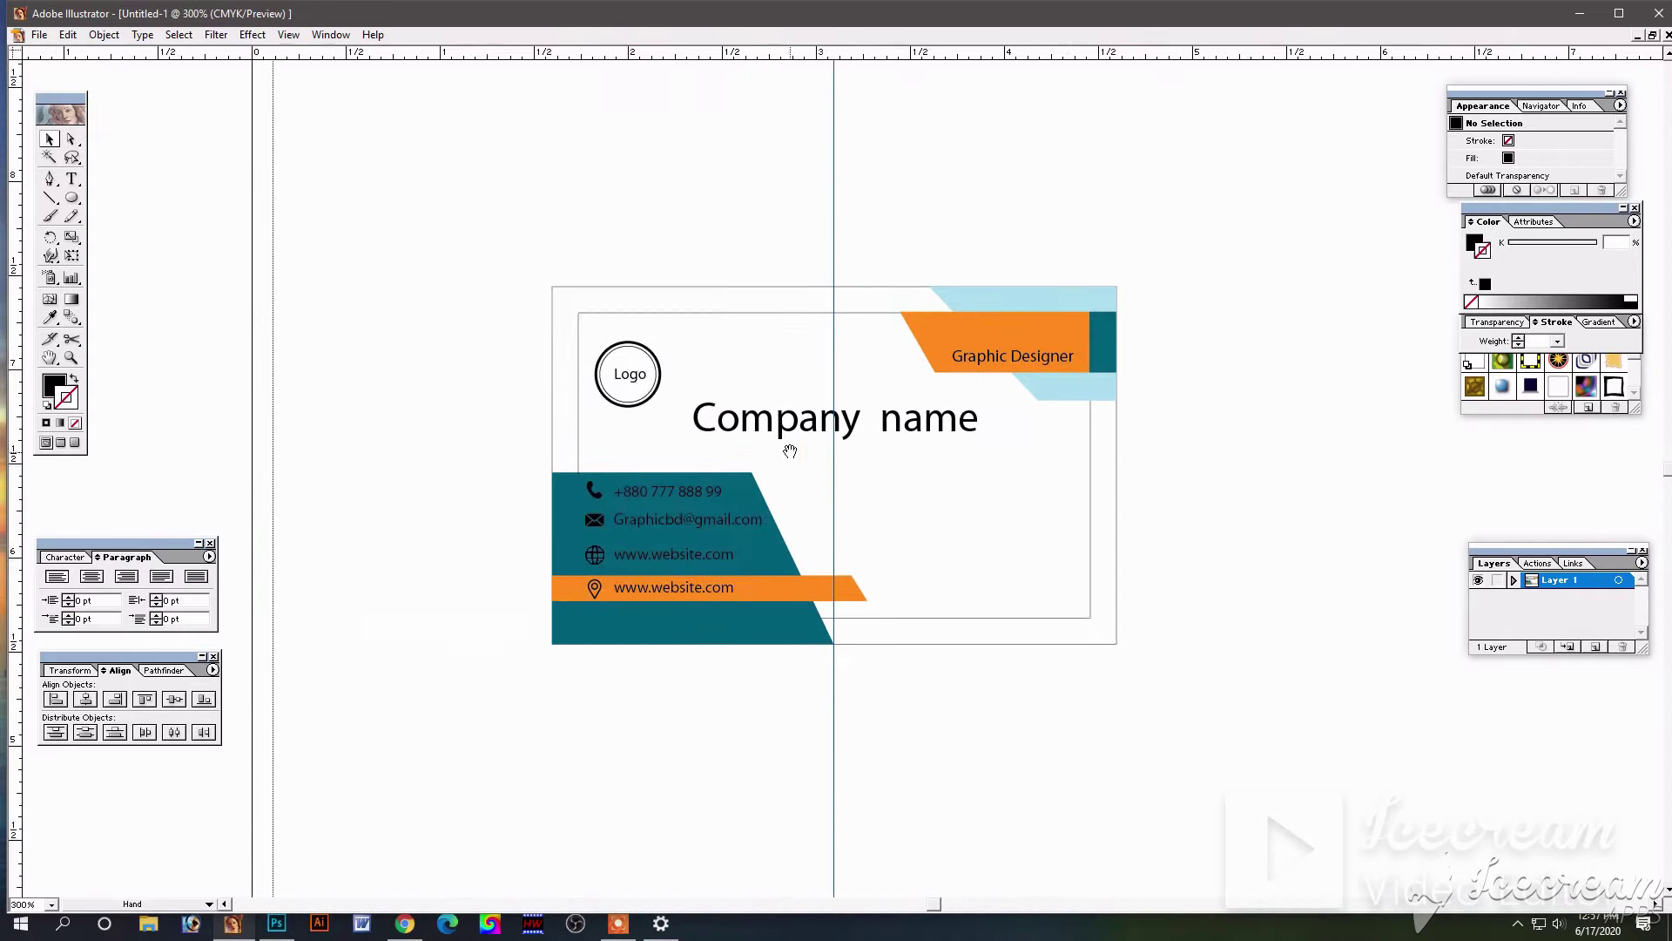
pyautogui.moveTo(960, 546); pyautogui.dragTo(987, 559)
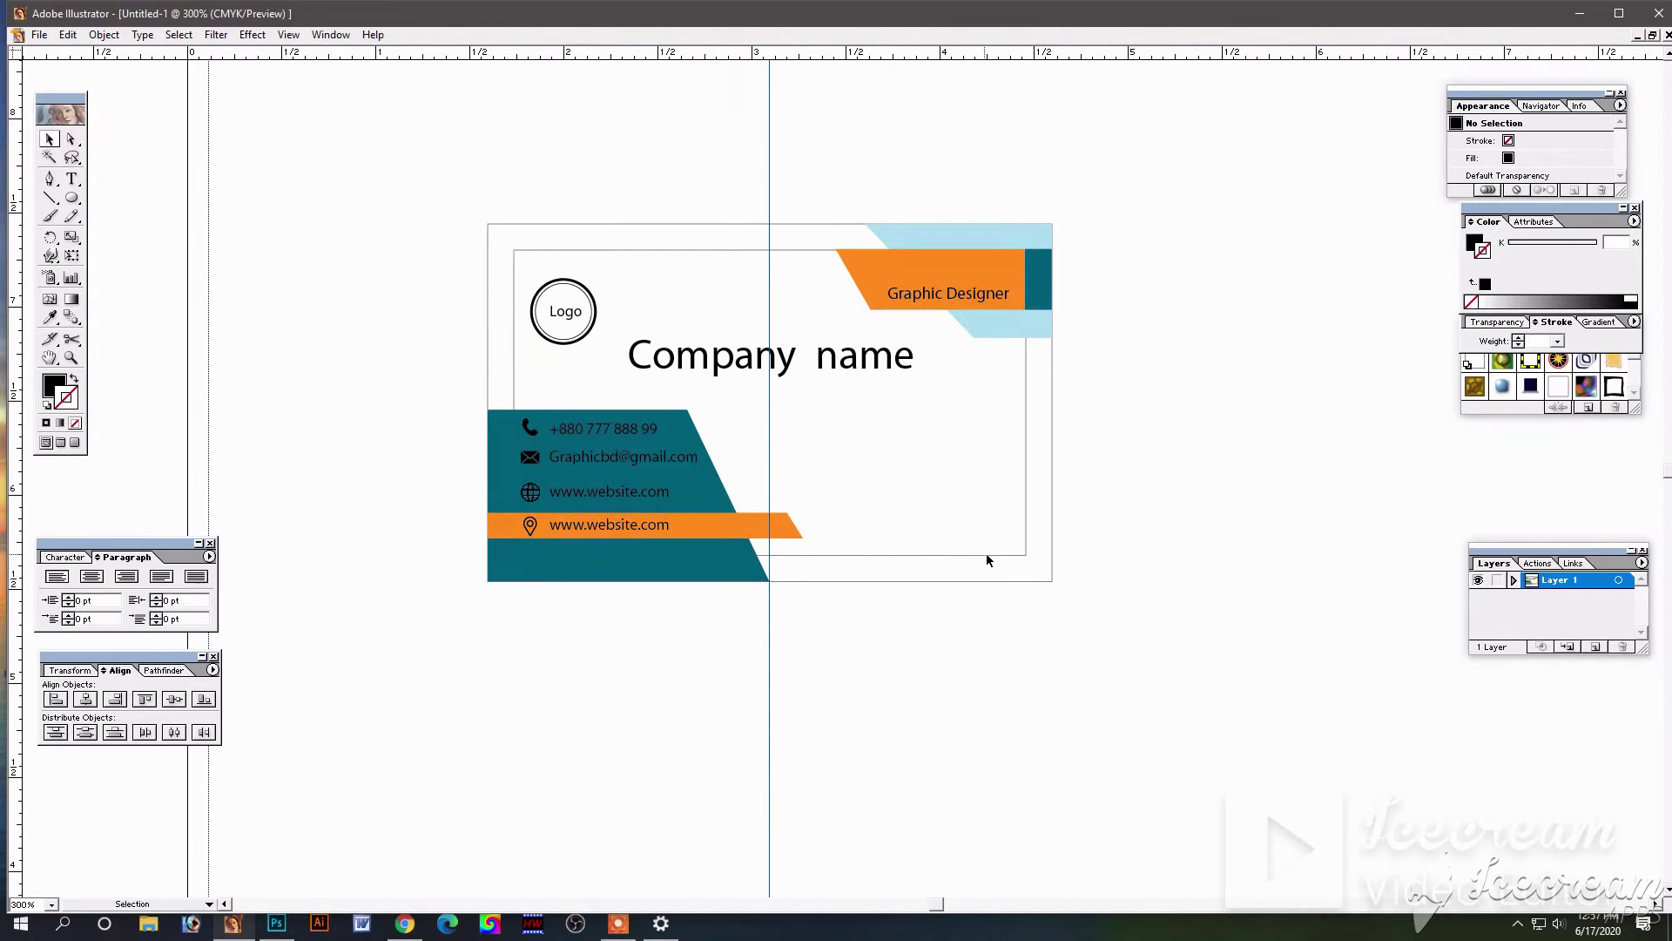
pyautogui.click(989, 554)
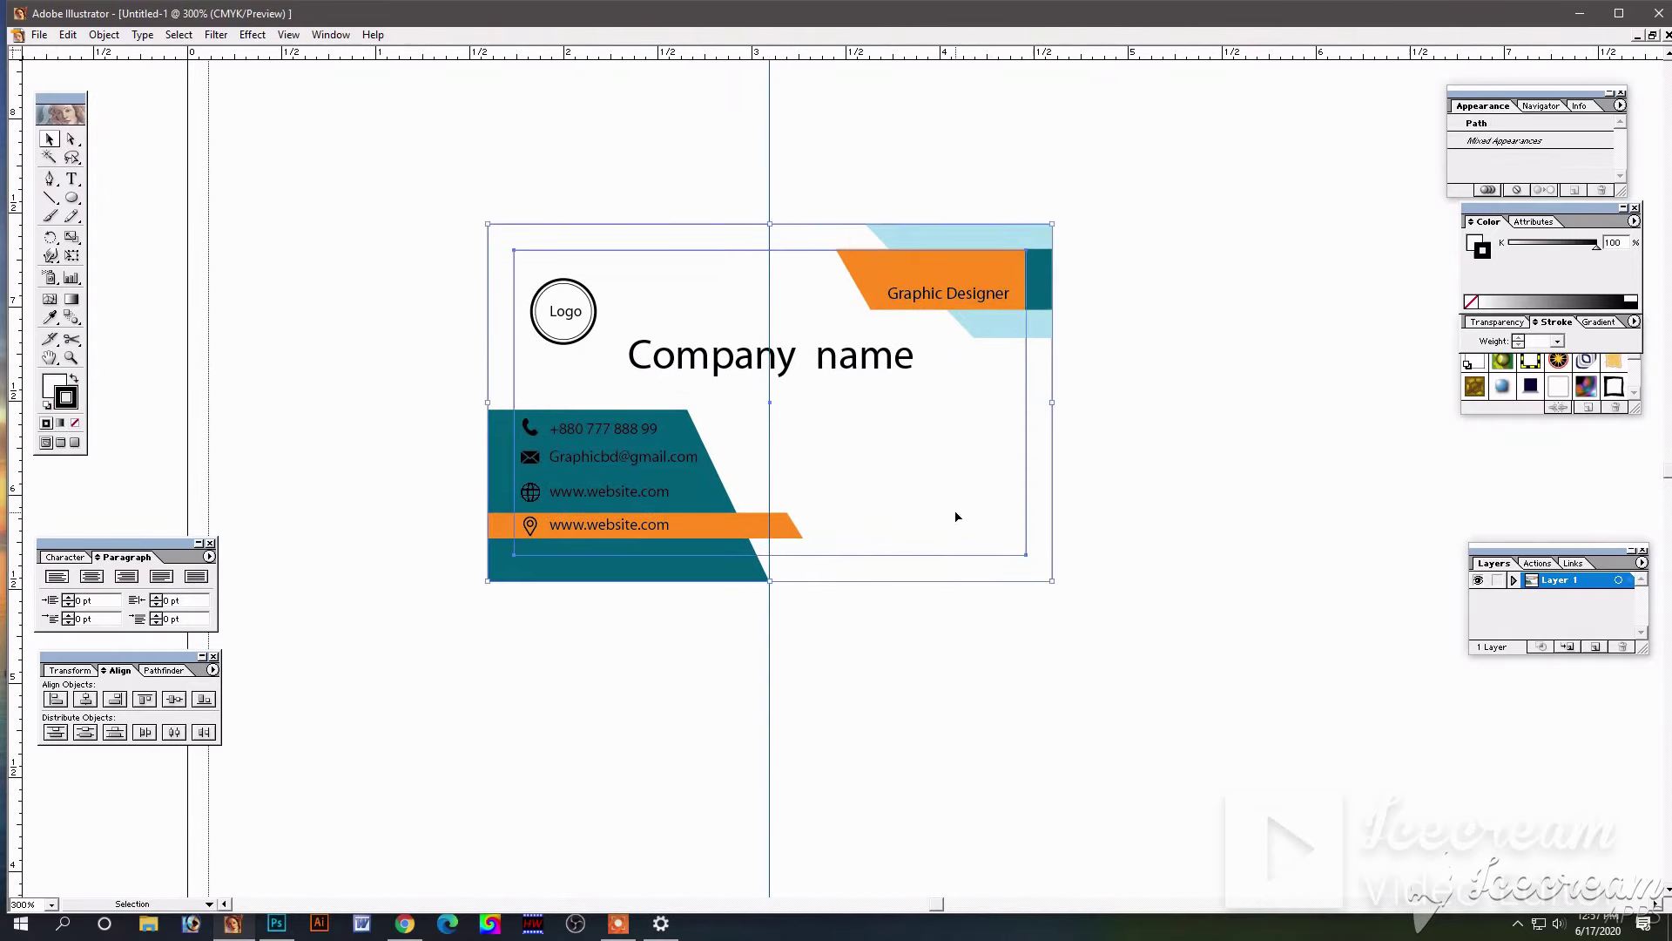
# Step: Duplicate both frame rectangles straight below the front card and bring the copy into view
pyautogui.keyDown('ctrl'); pyautogui.keyDown('alt'); pyautogui.click(918, 498); pyautogui.keyUp('alt'); pyautogui.keyUp('ctrl')
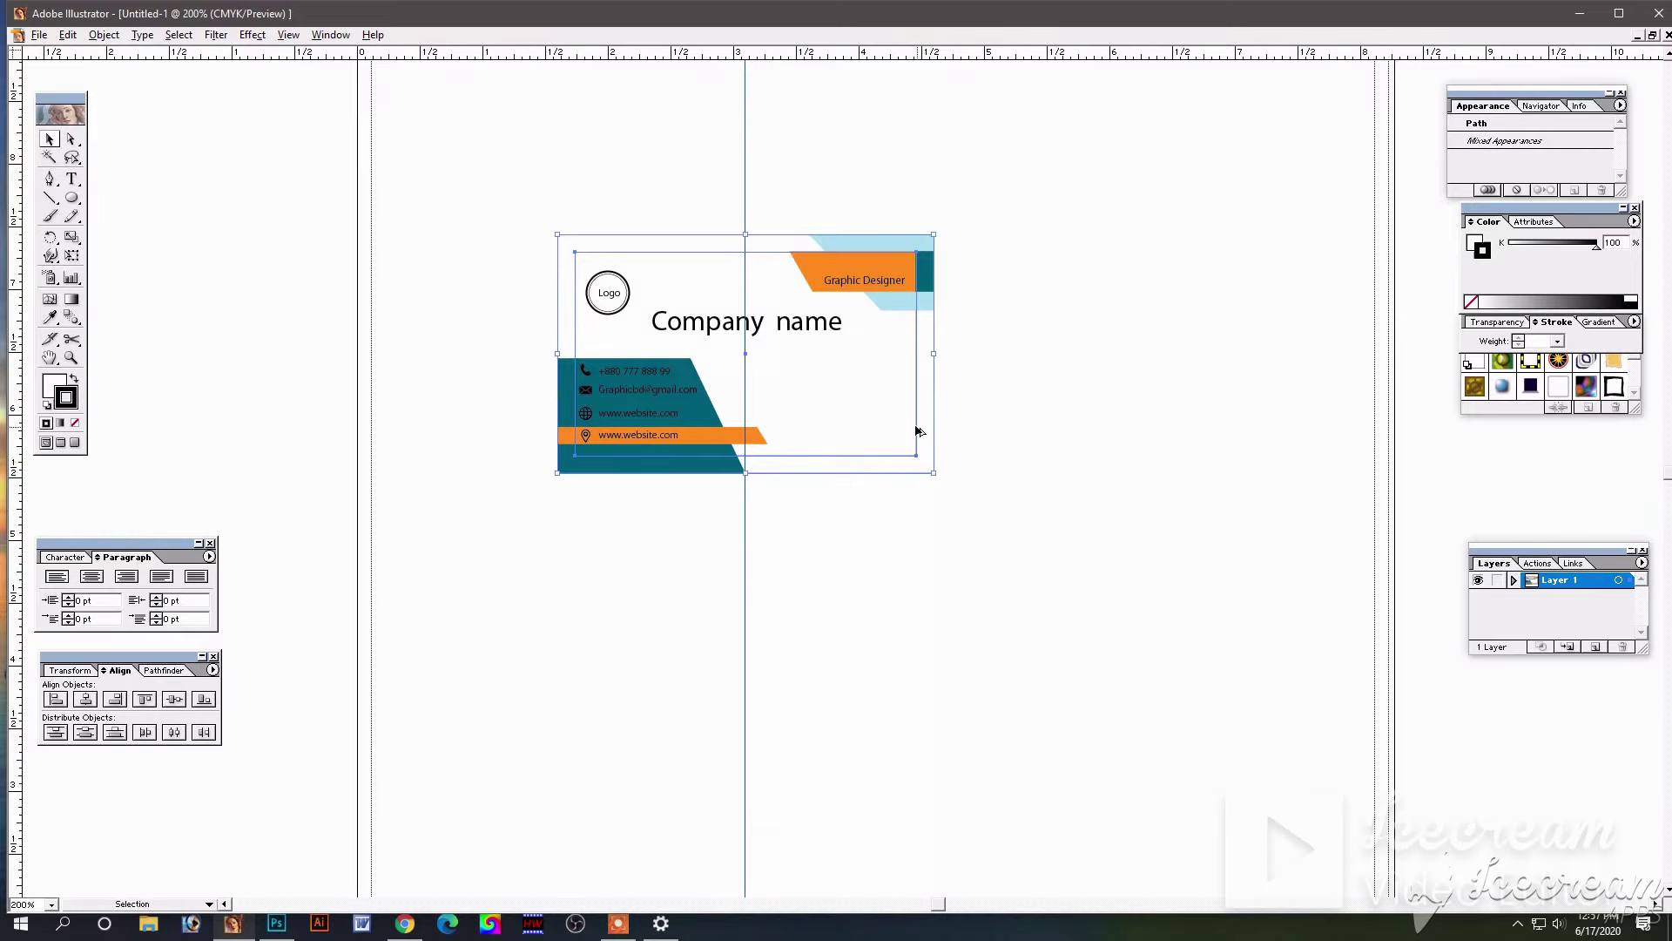
pyautogui.moveTo(919, 427); pyautogui.dragTo(919, 679)
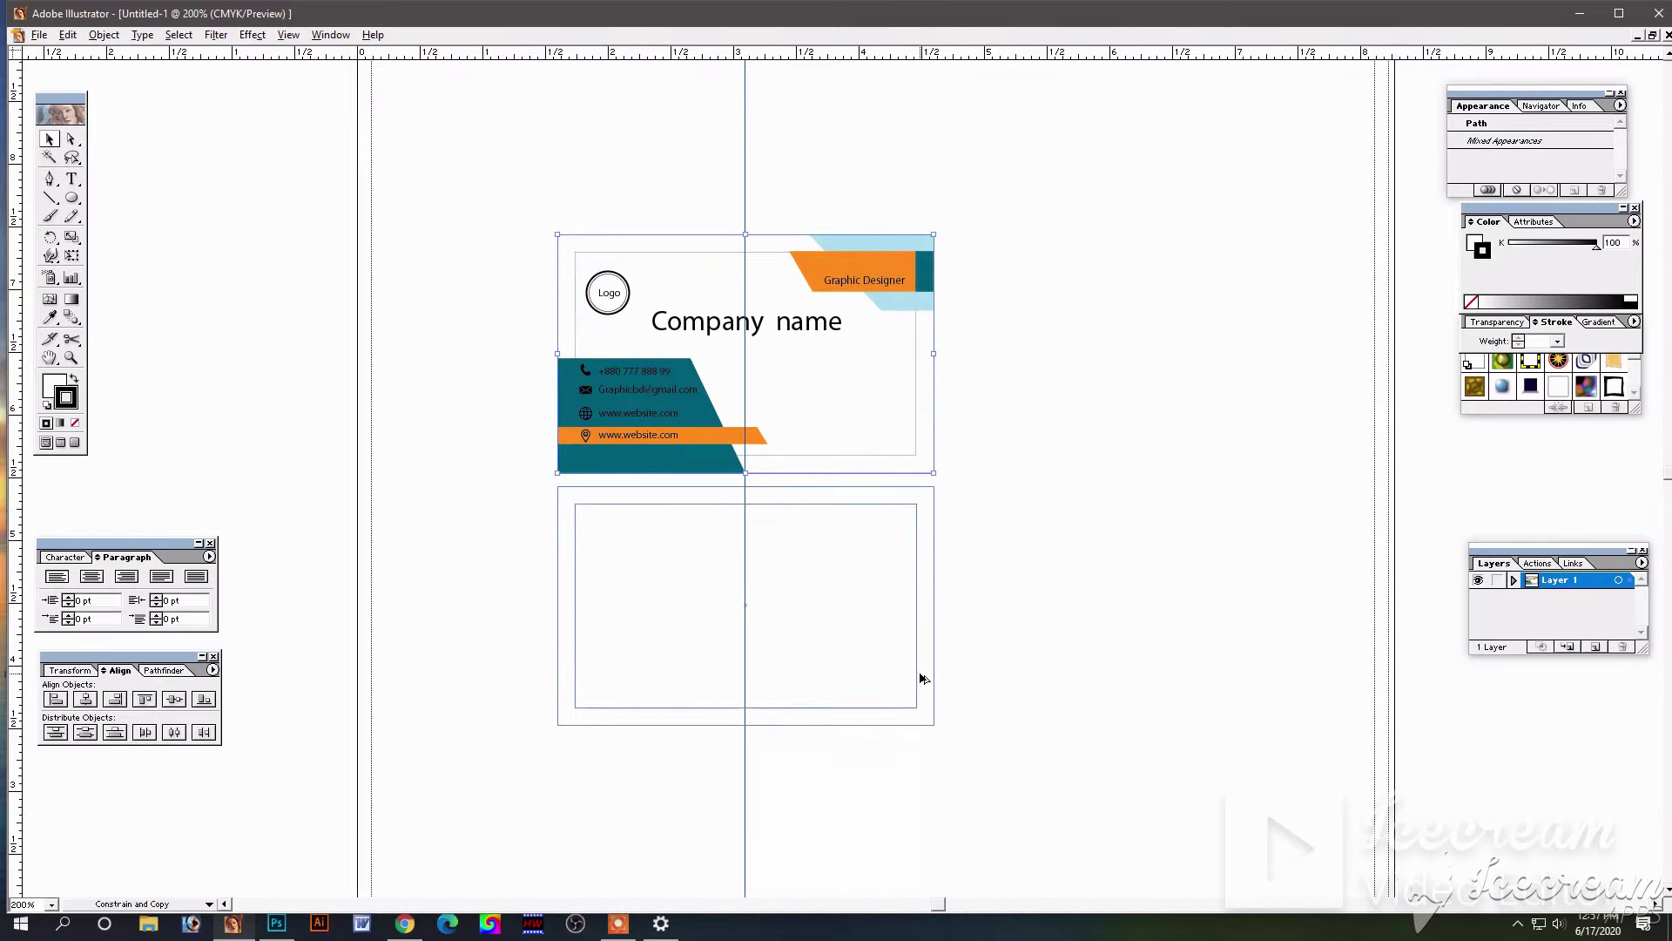
pyautogui.click(1006, 592)
pyautogui.keyDown('ctrl'); pyautogui.click(823, 567); pyautogui.keyUp('ctrl')
pyautogui.moveTo(817, 567); pyautogui.dragTo(830, 643)
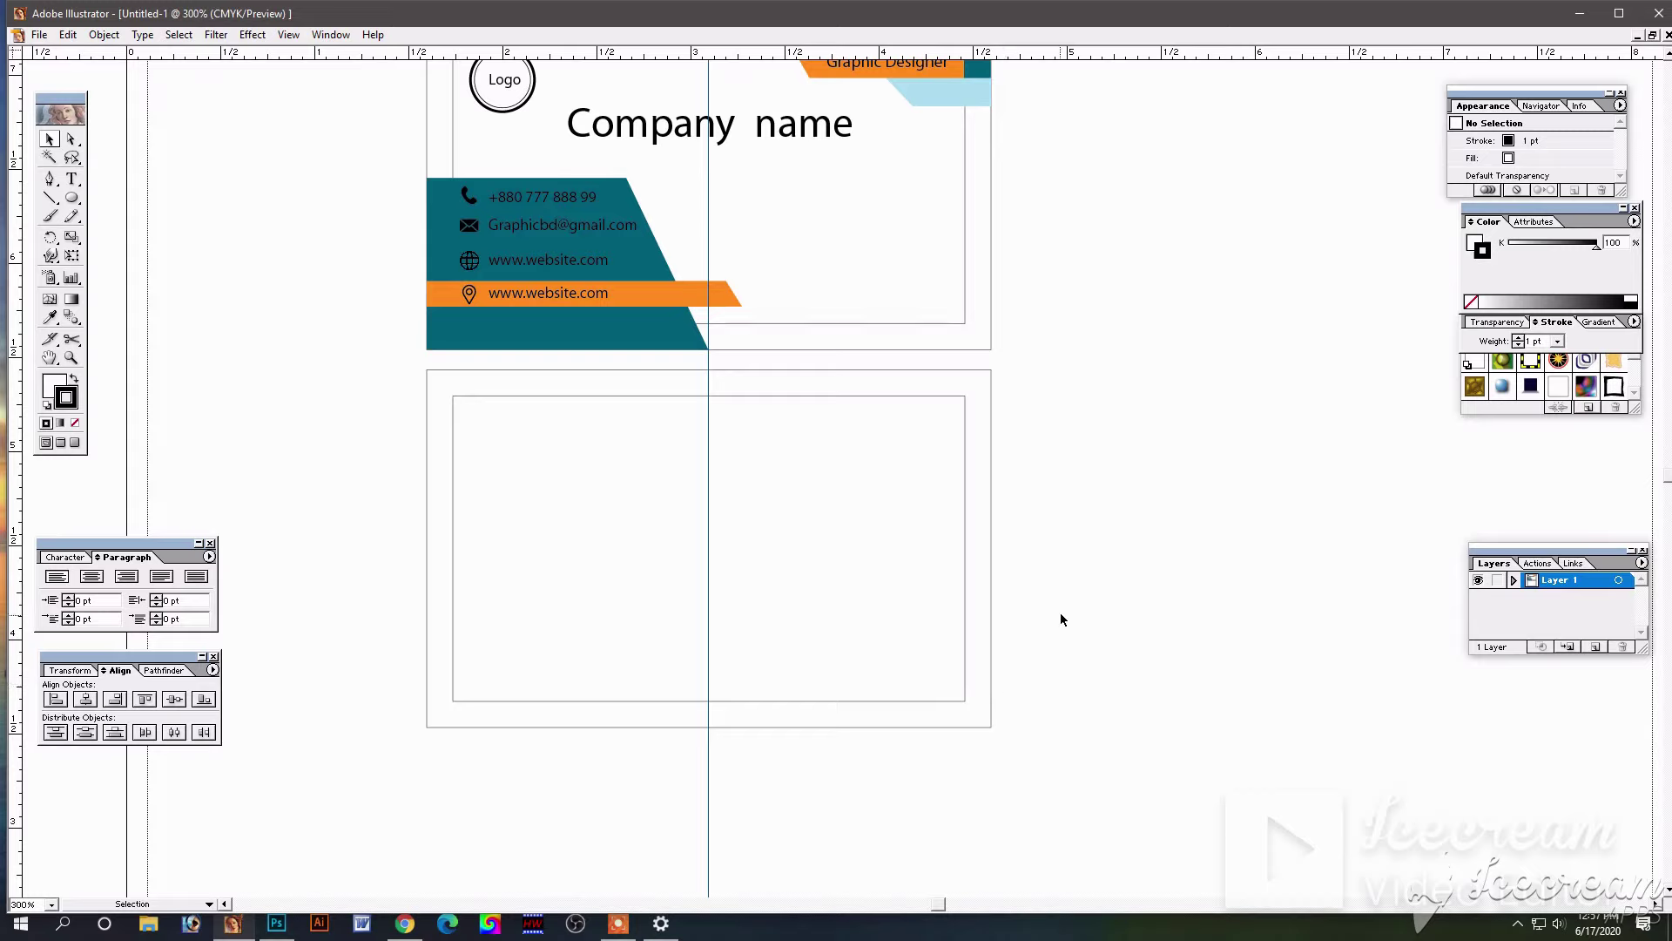
# Step: Draw a wide bar across the back card's top with no stroke and a C 39 cyan fill
pyautogui.moveTo(73, 199); pyautogui.dragTo(91, 202)
pyautogui.moveTo(495, 369); pyautogui.dragTo(898, 433)
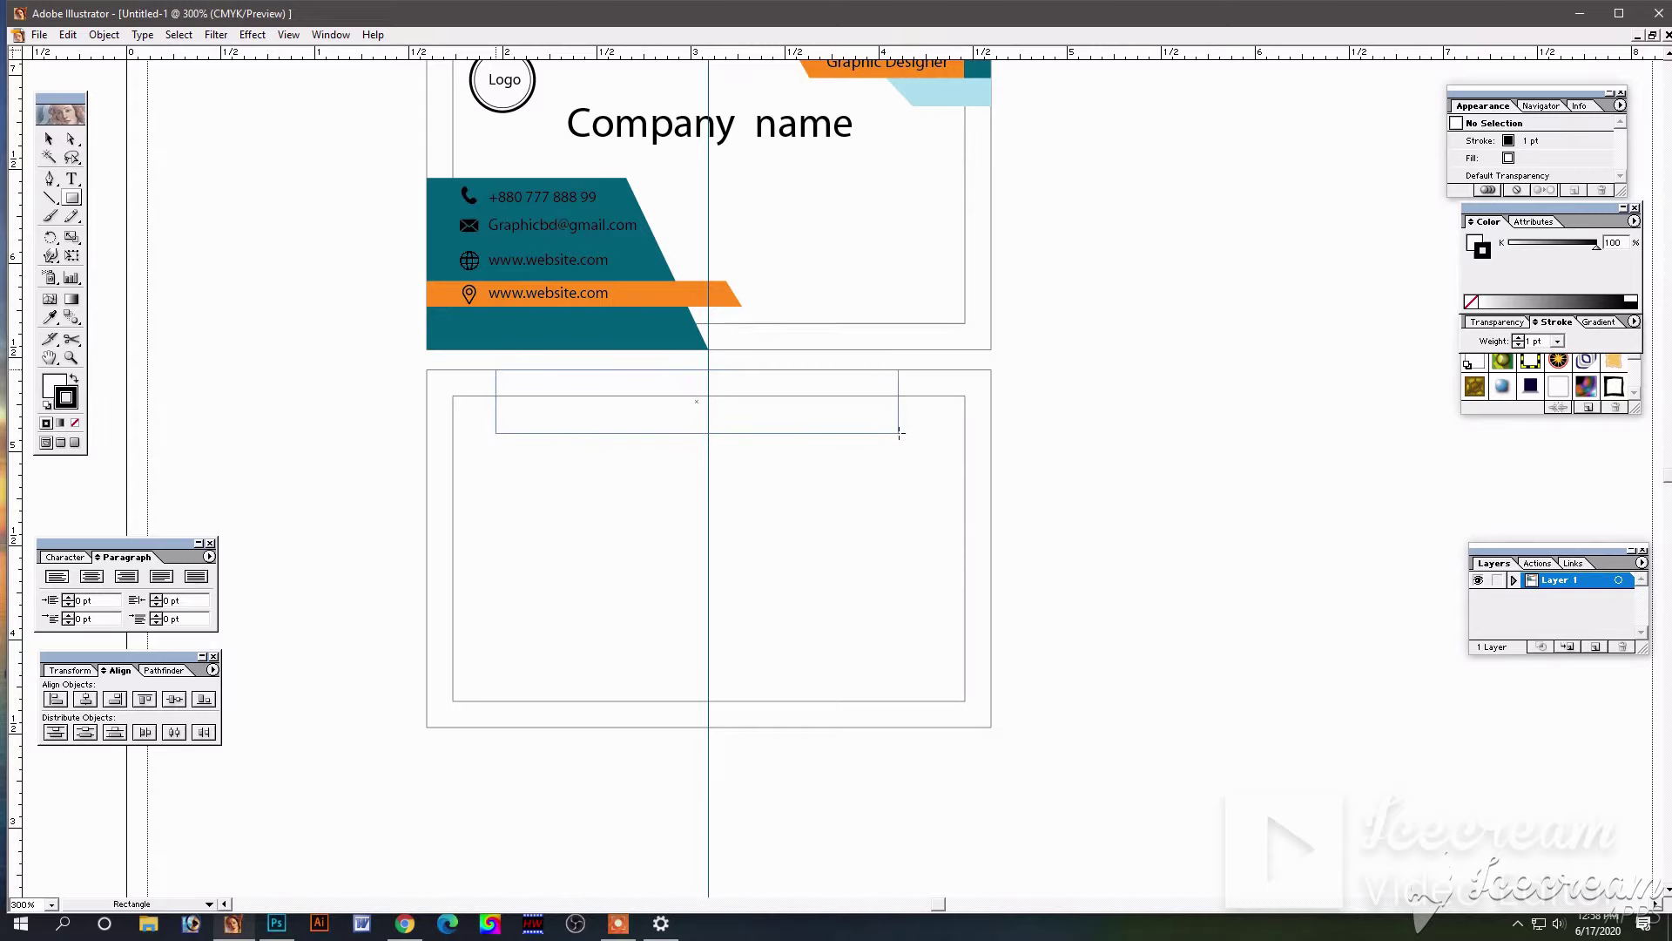
pyautogui.click(48, 140)
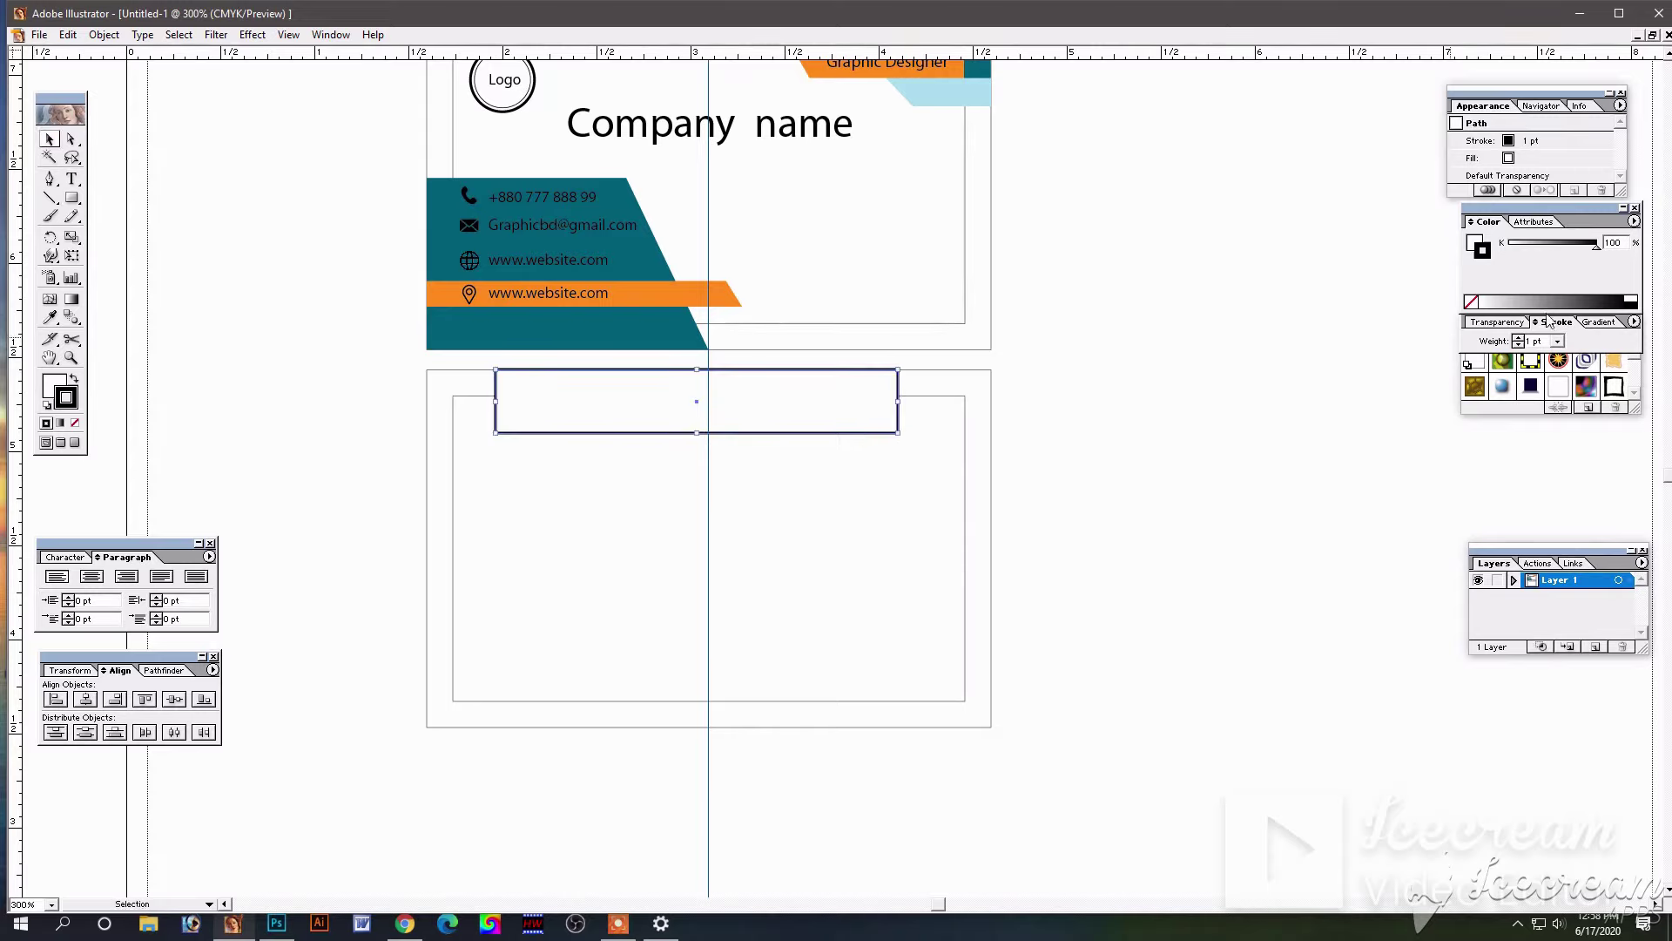
pyautogui.click(1471, 302)
pyautogui.click(1471, 241)
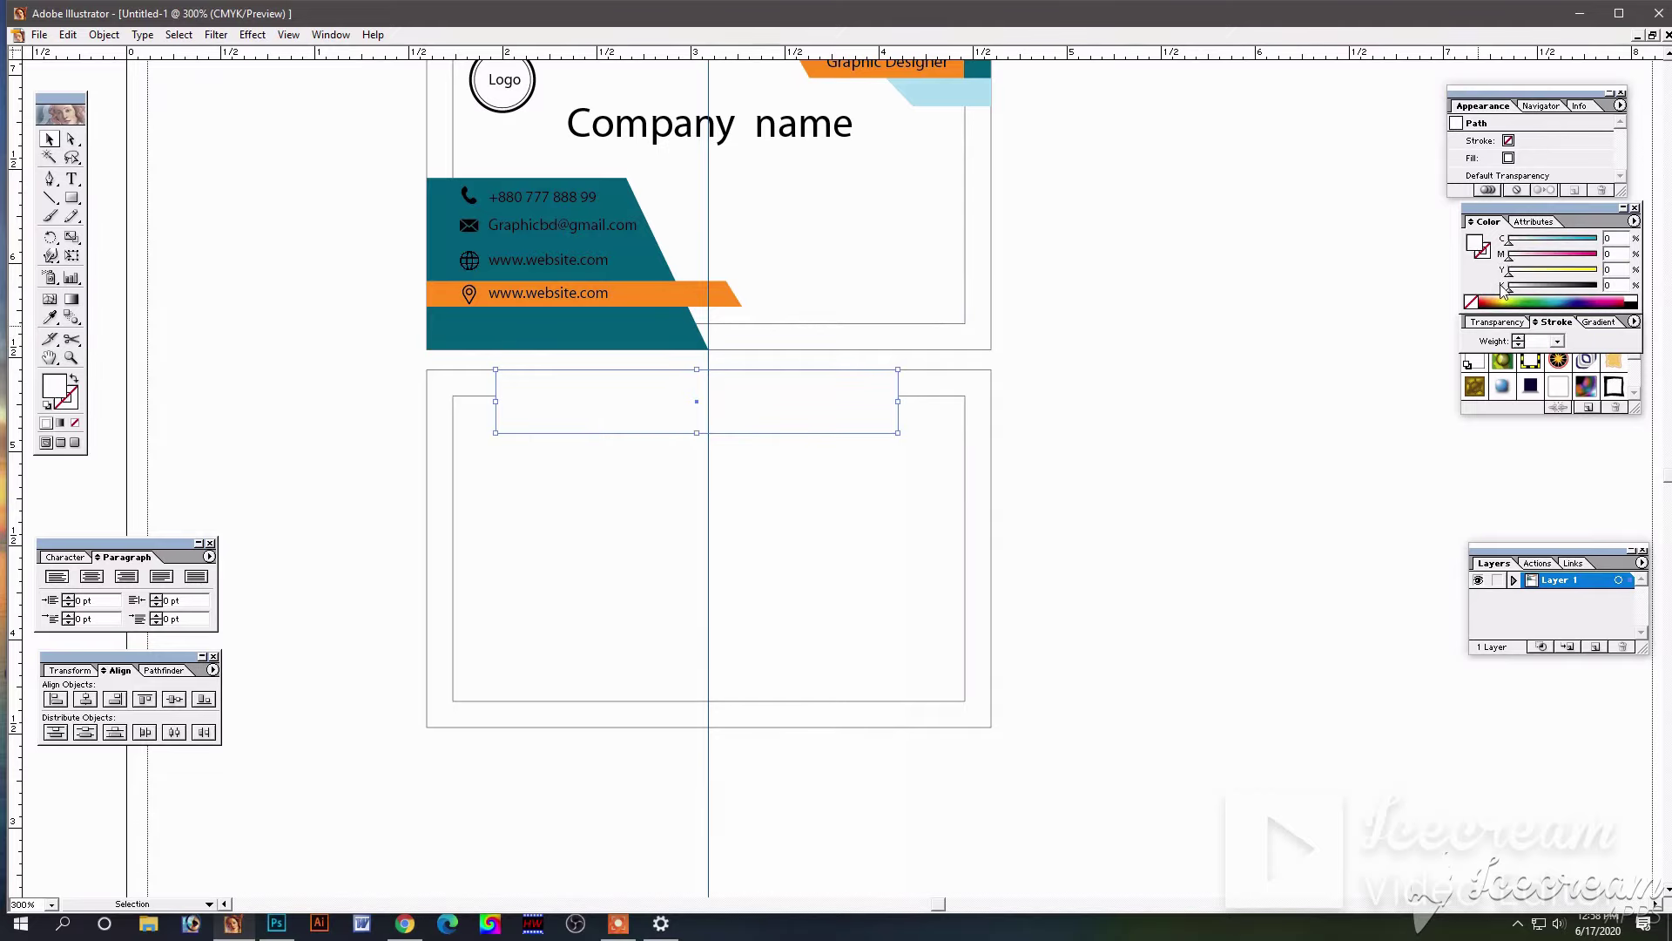
pyautogui.click(1542, 242)
pyautogui.click(1543, 245)
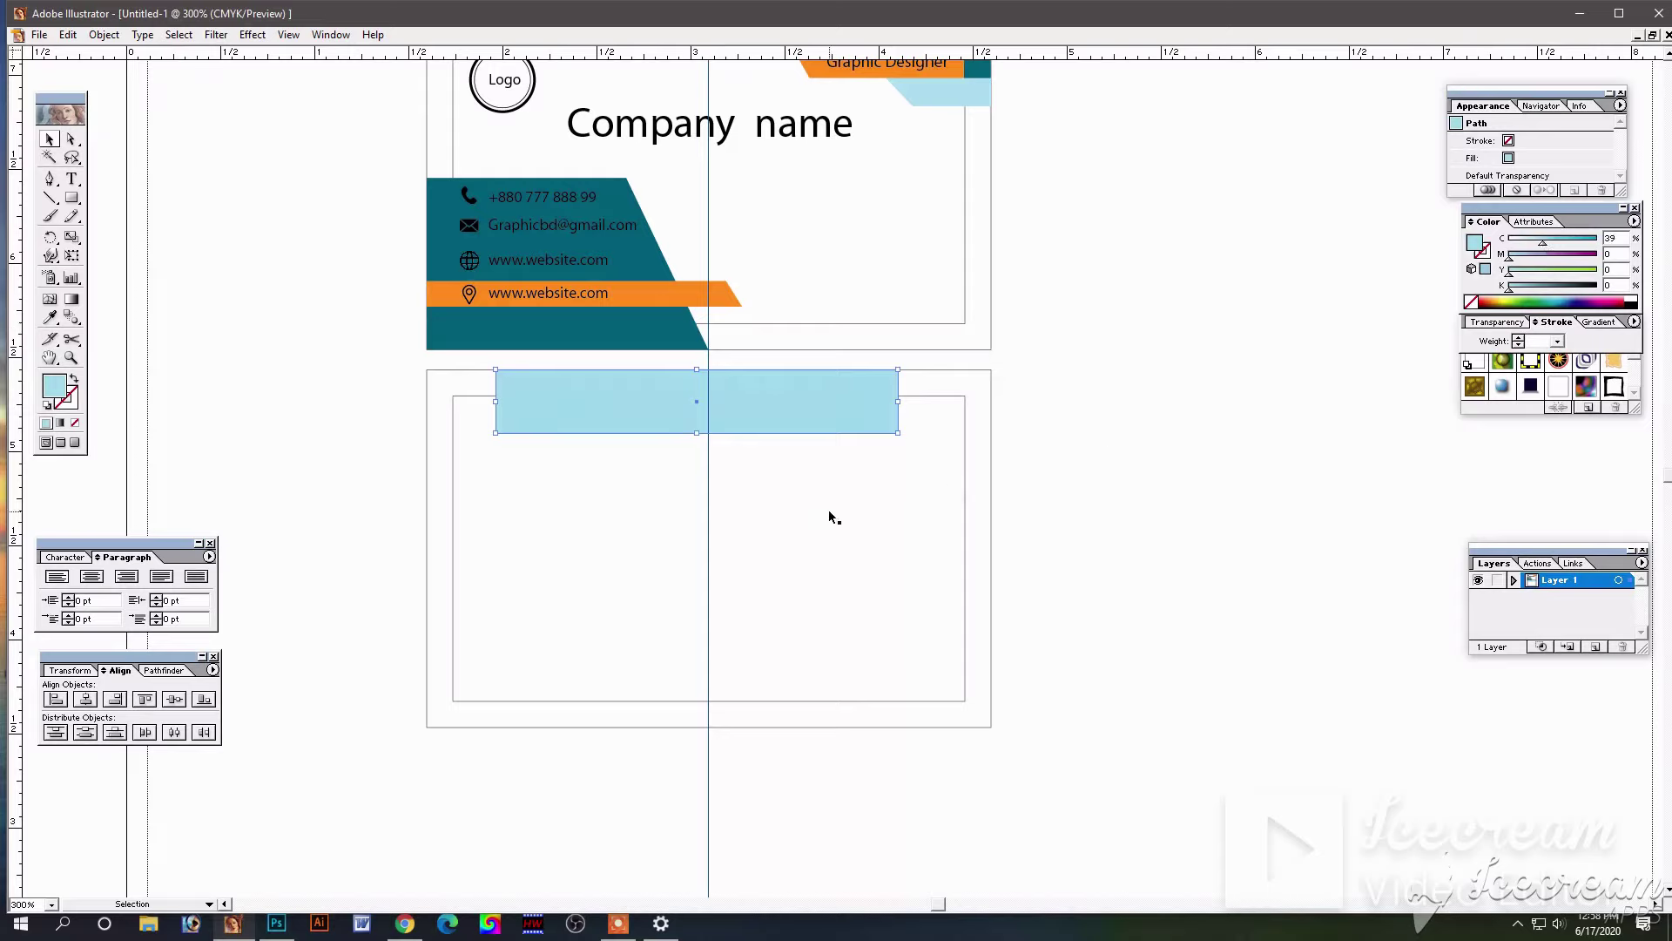
# Step: Undo an accidental frame move, nudge the cyan bar into place, and select its anchor points
pyautogui.moveTo(735, 474); pyautogui.dragTo(768, 427)
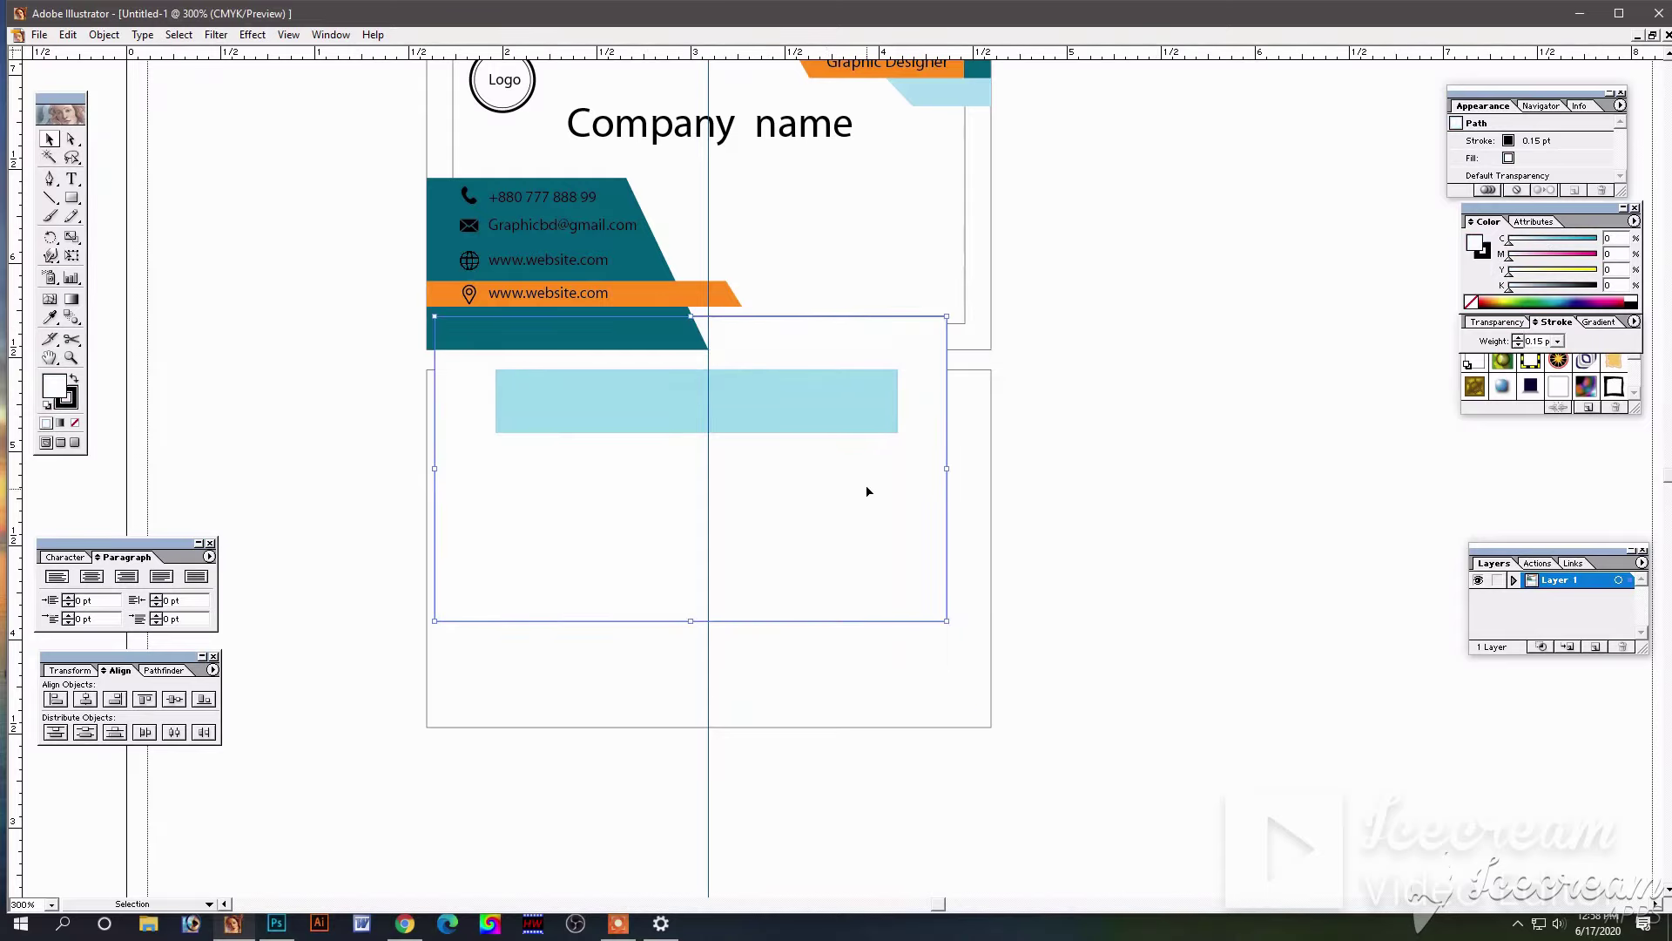
pyautogui.hotkey('ctrl', 'z')
pyautogui.click(852, 587)
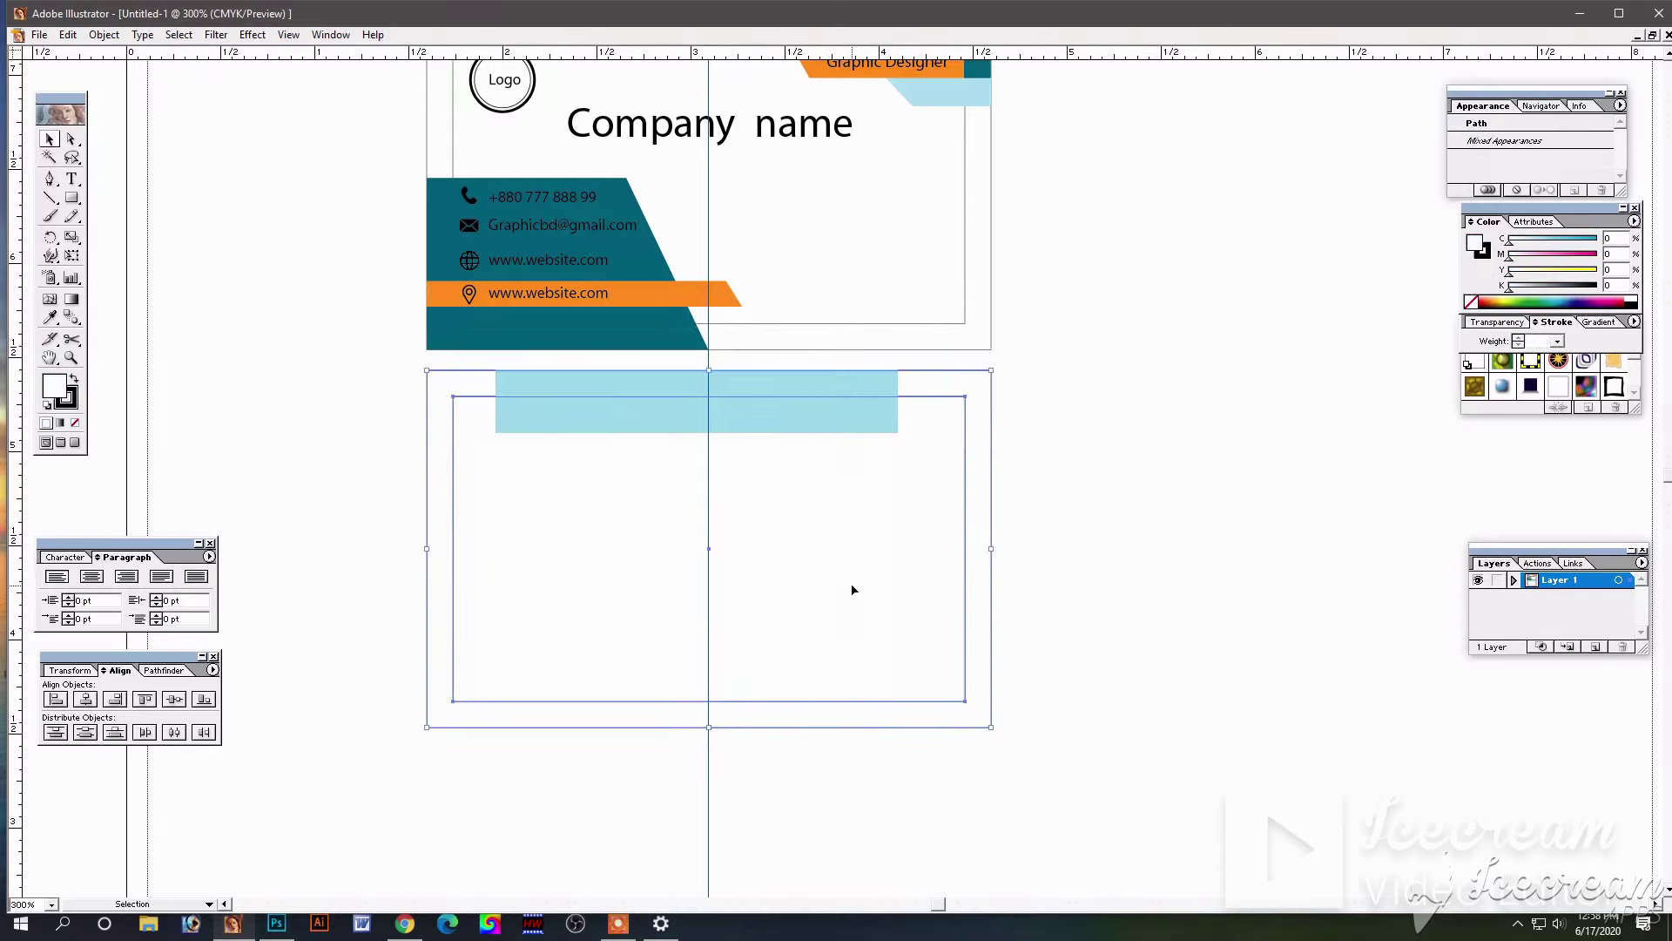
pyautogui.click(824, 430)
pyautogui.press('Right')
pyautogui.press('Right')
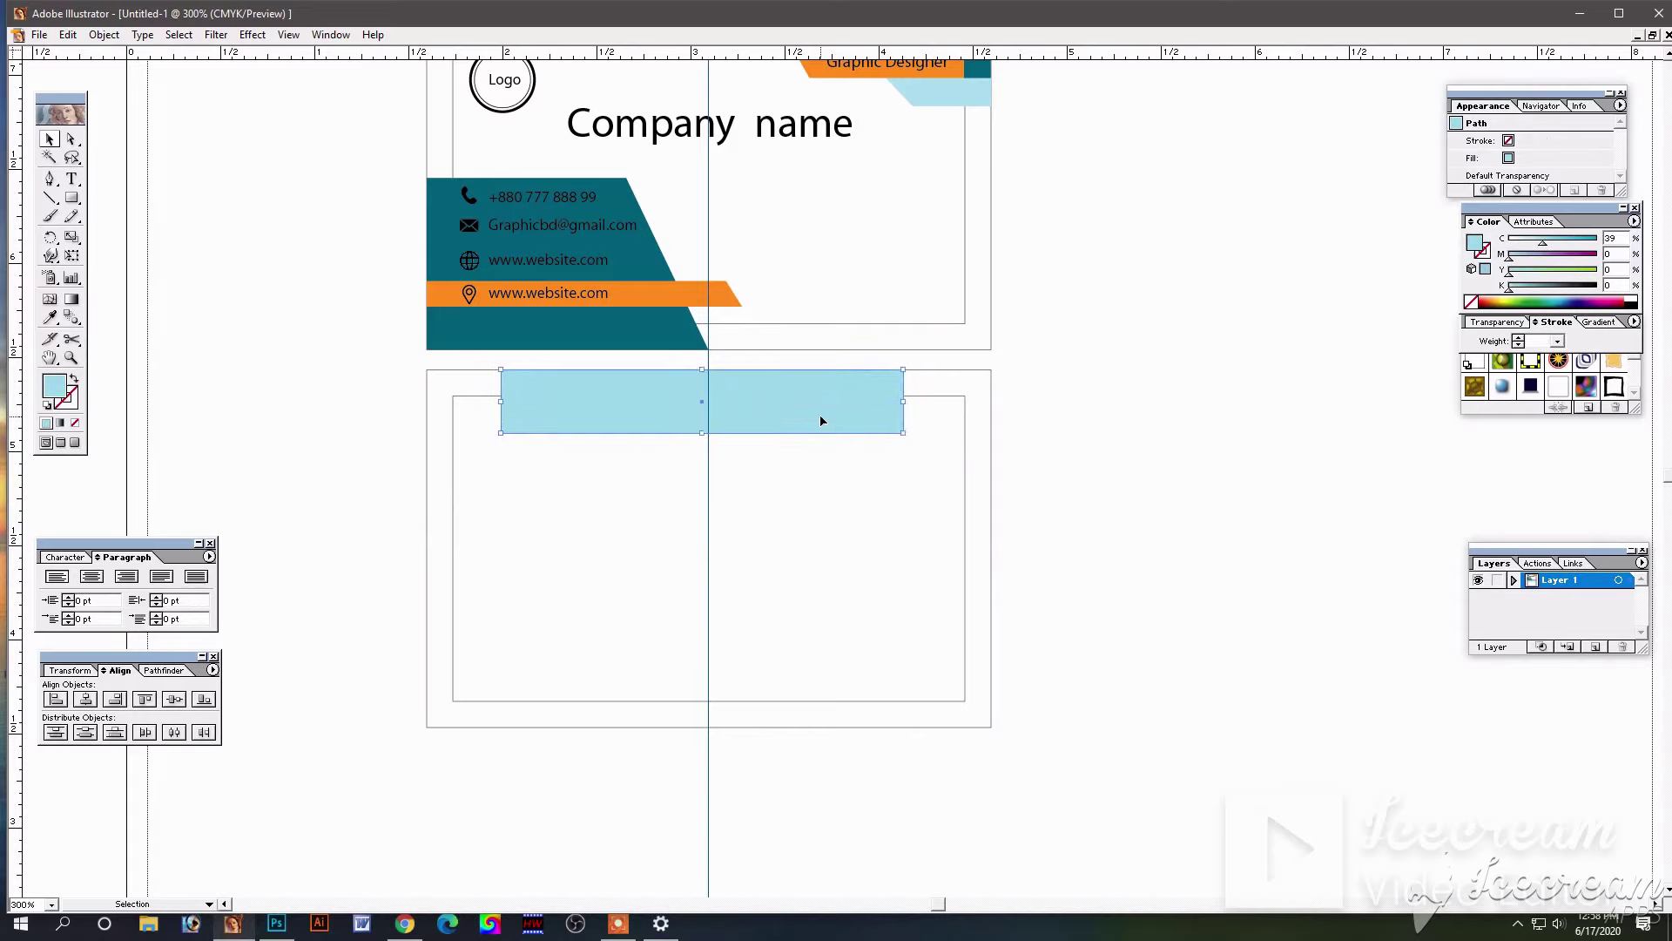
pyautogui.press('Right')
pyautogui.press('Right')
pyautogui.press('Right')
pyautogui.press('Left')
pyautogui.click(862, 526)
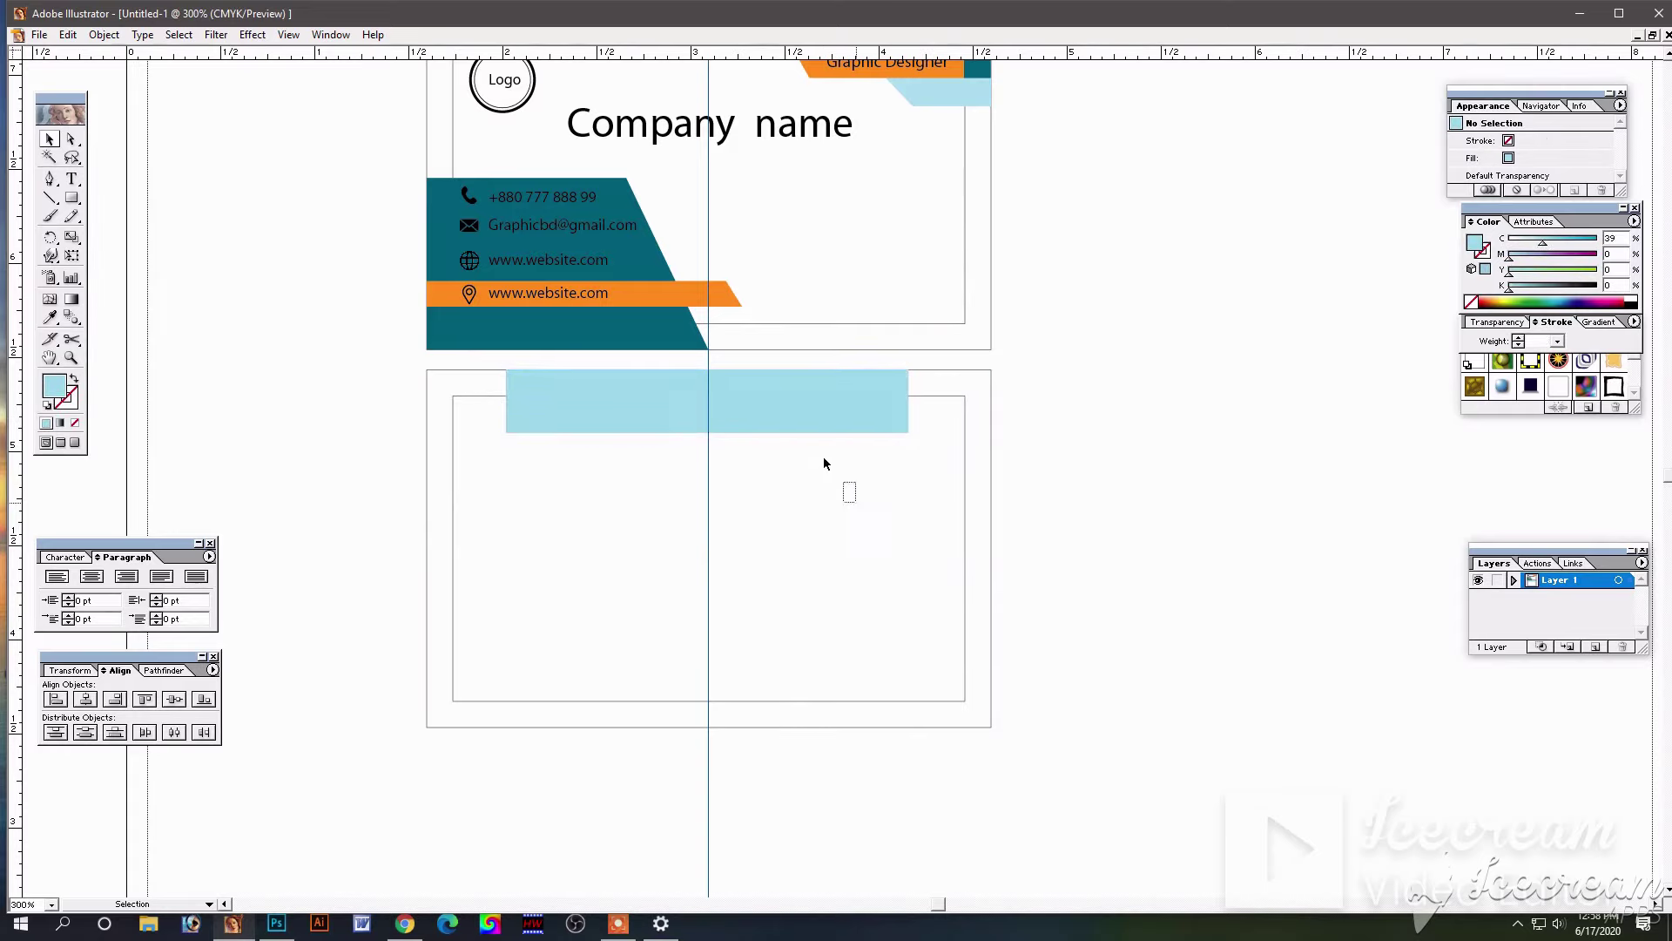
pyautogui.click(800, 422)
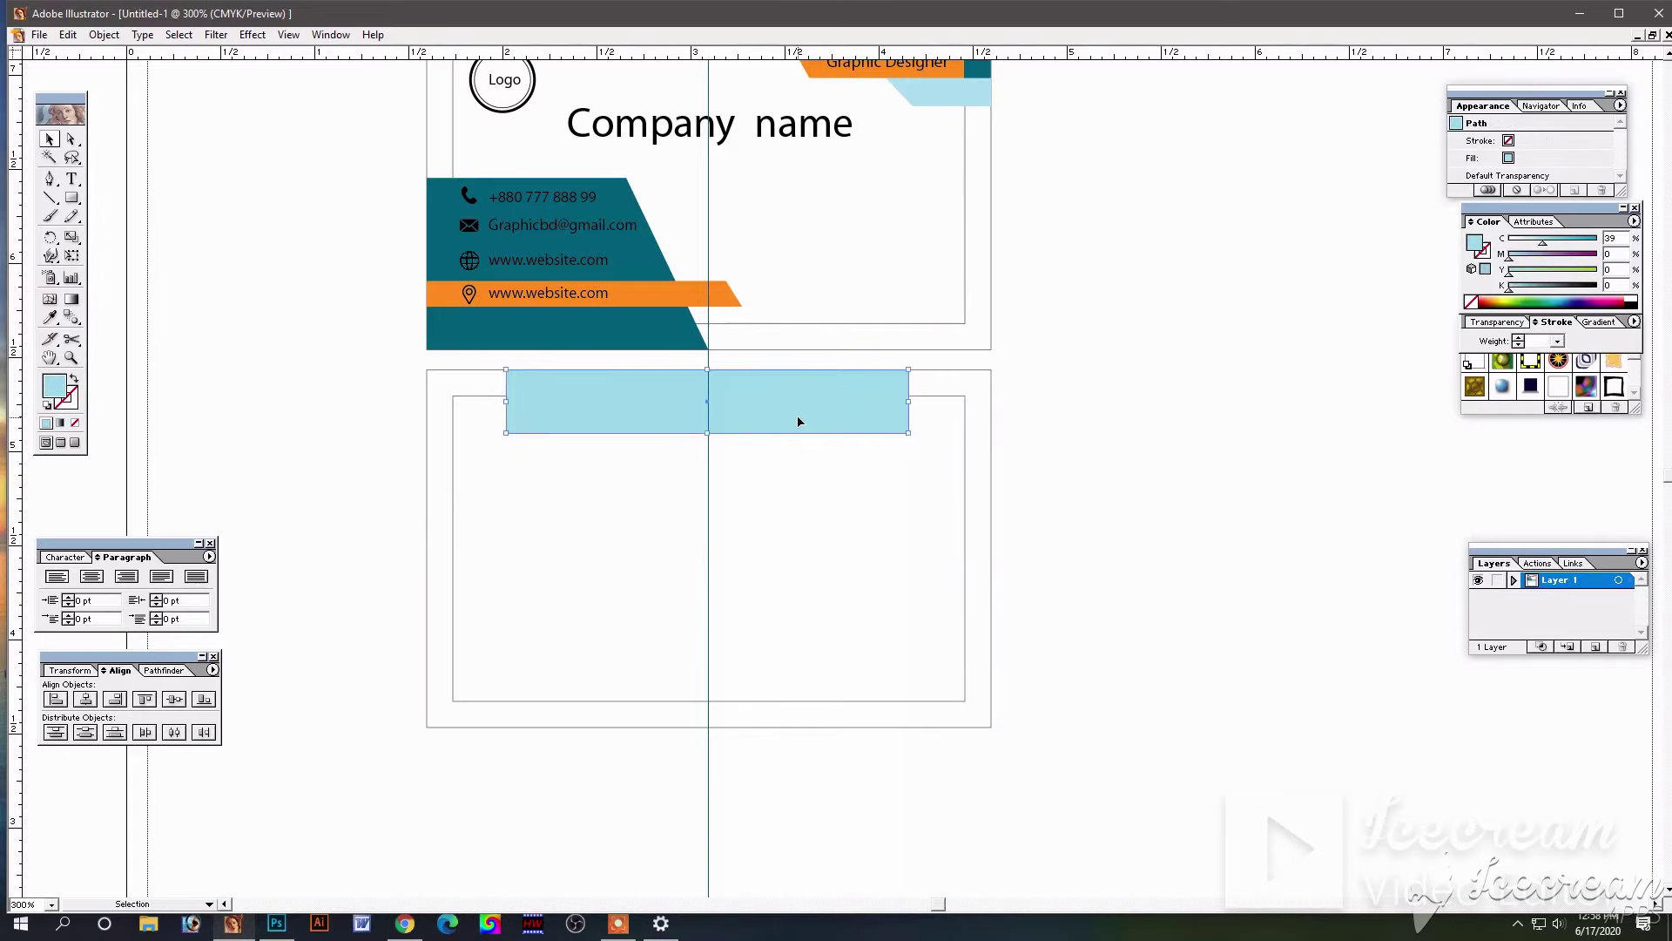
pyautogui.click(71, 139)
pyautogui.click(823, 527)
pyautogui.click(864, 427)
# Step: Pull the cyan bar's bottom corners outward into a trapezoid and copy it down to the card's bottom edge
pyautogui.moveTo(908, 433); pyautogui.dragTo(932, 433)
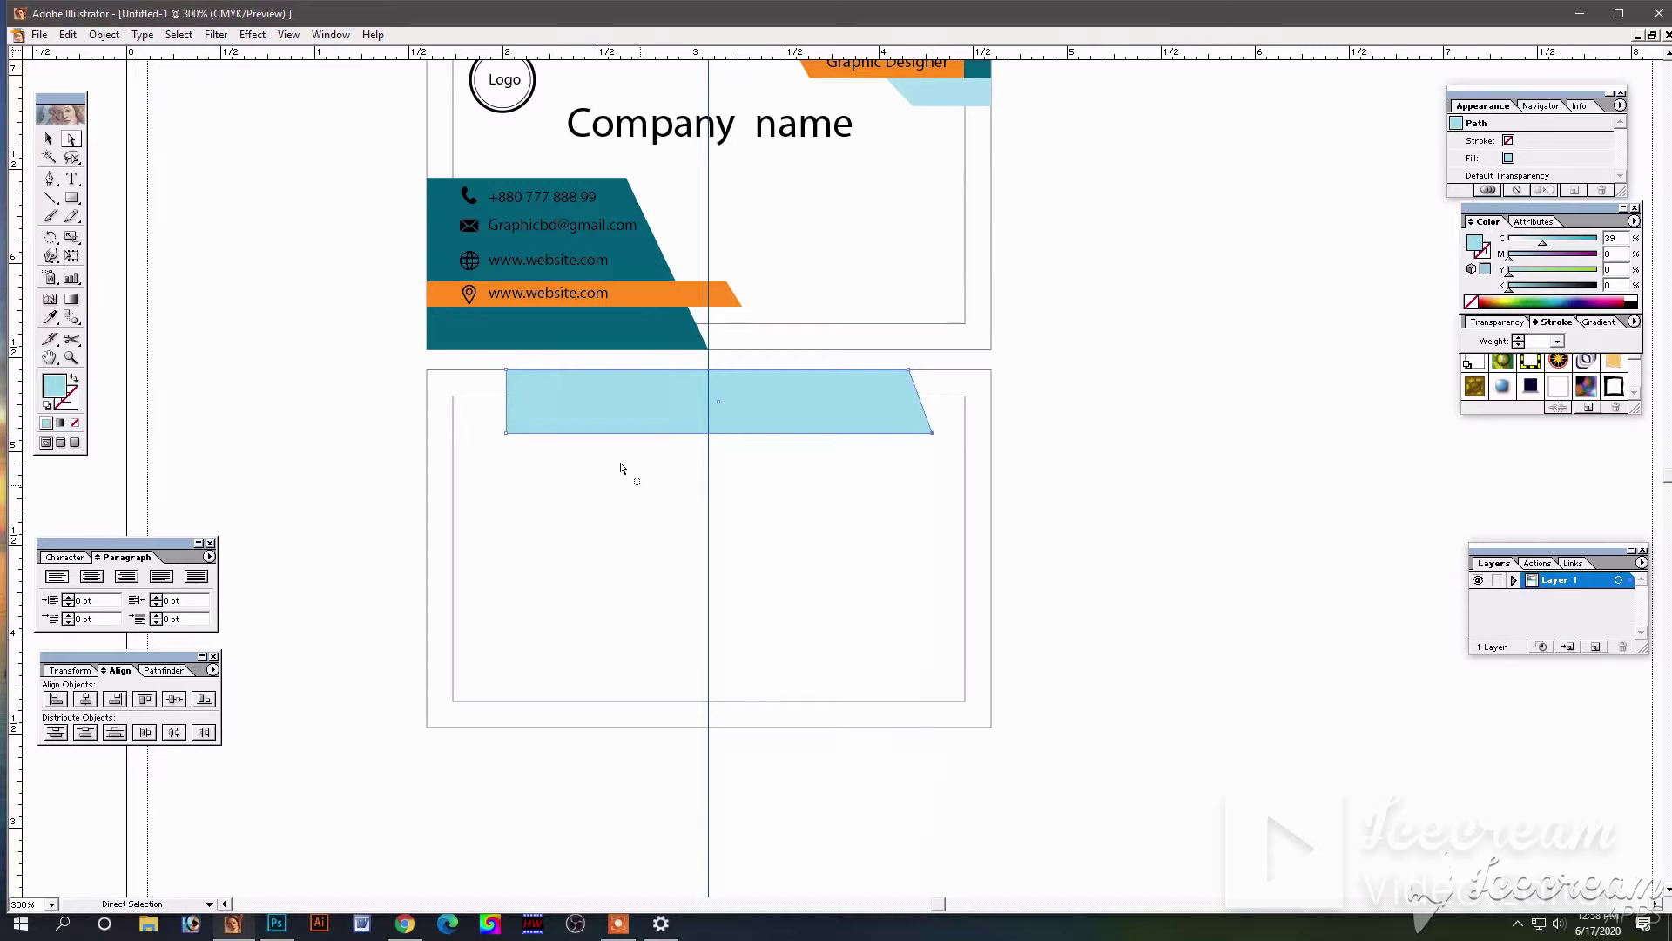
pyautogui.moveTo(506, 433); pyautogui.dragTo(486, 433)
pyautogui.click(858, 487)
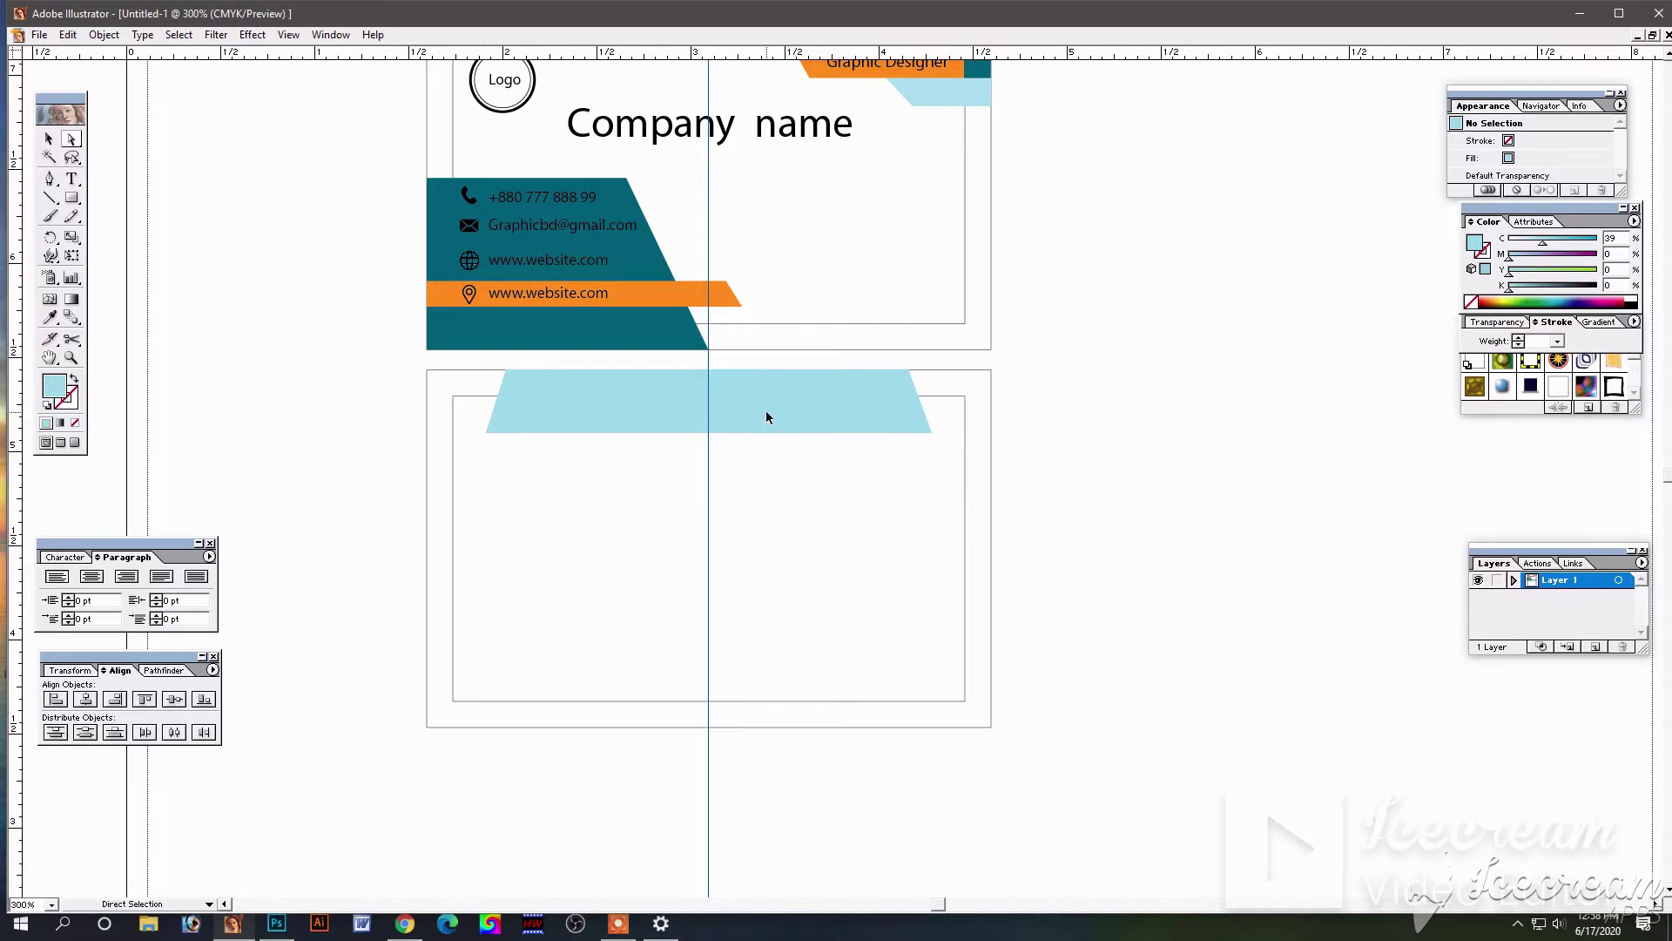
pyautogui.click(48, 139)
pyautogui.moveTo(754, 396); pyautogui.dragTo(743, 706)
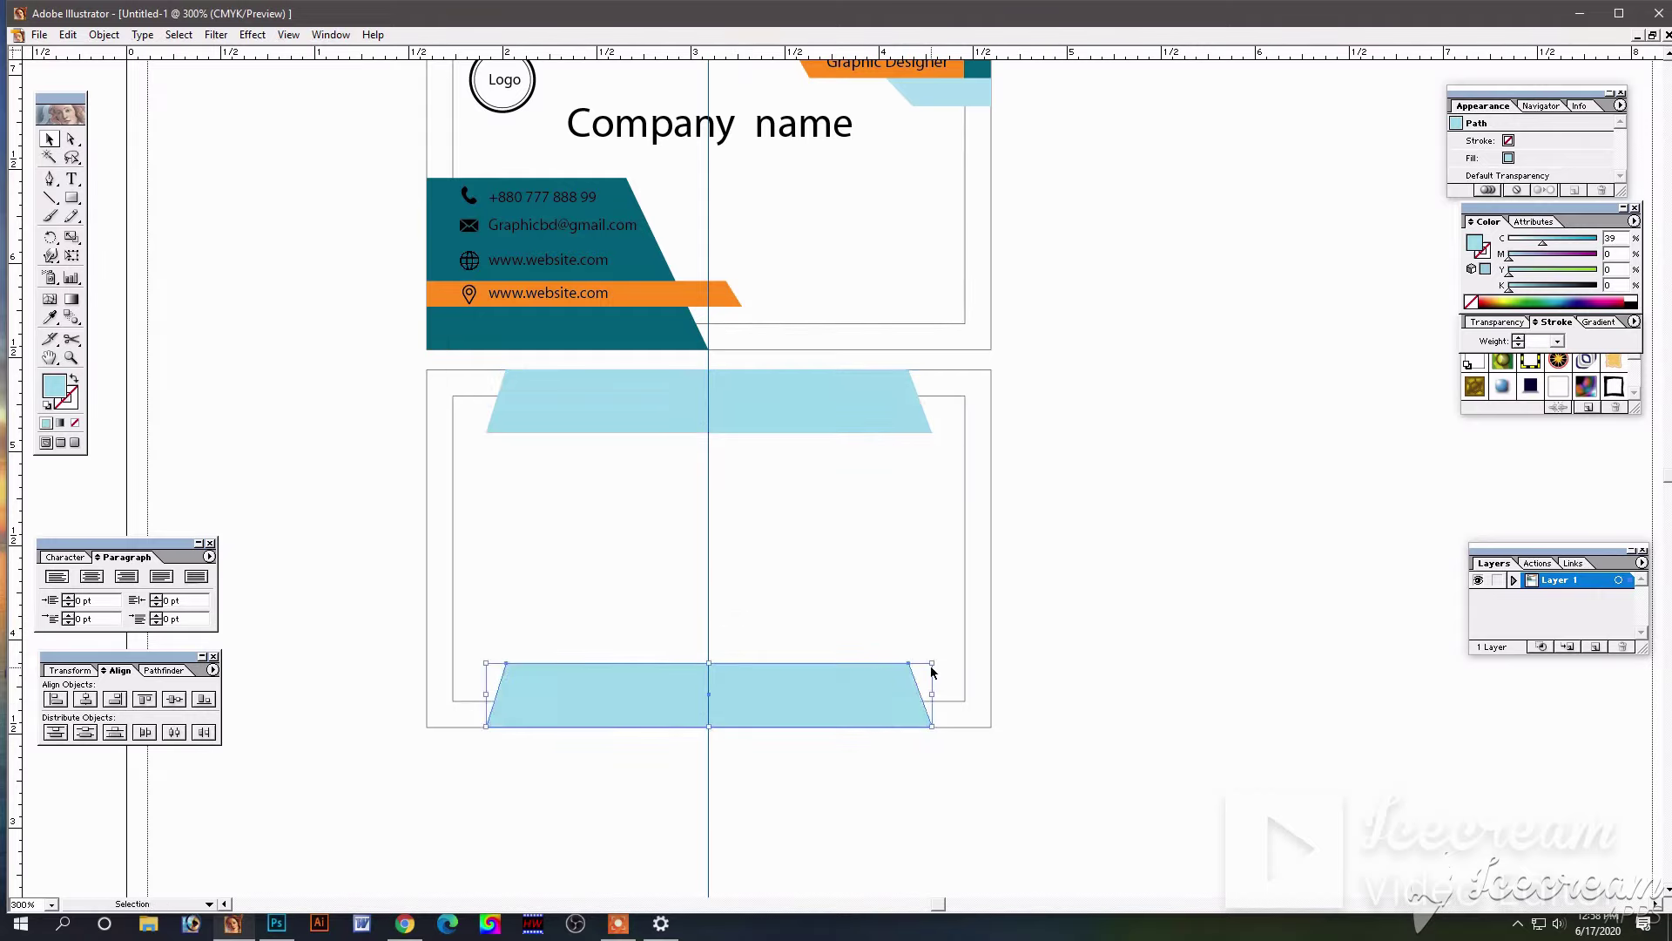
# Step: Shrink the bottom trapezoid, nudge it to the edge, and flip it upside down
pyautogui.moveTo(931, 671); pyautogui.dragTo(877, 671)
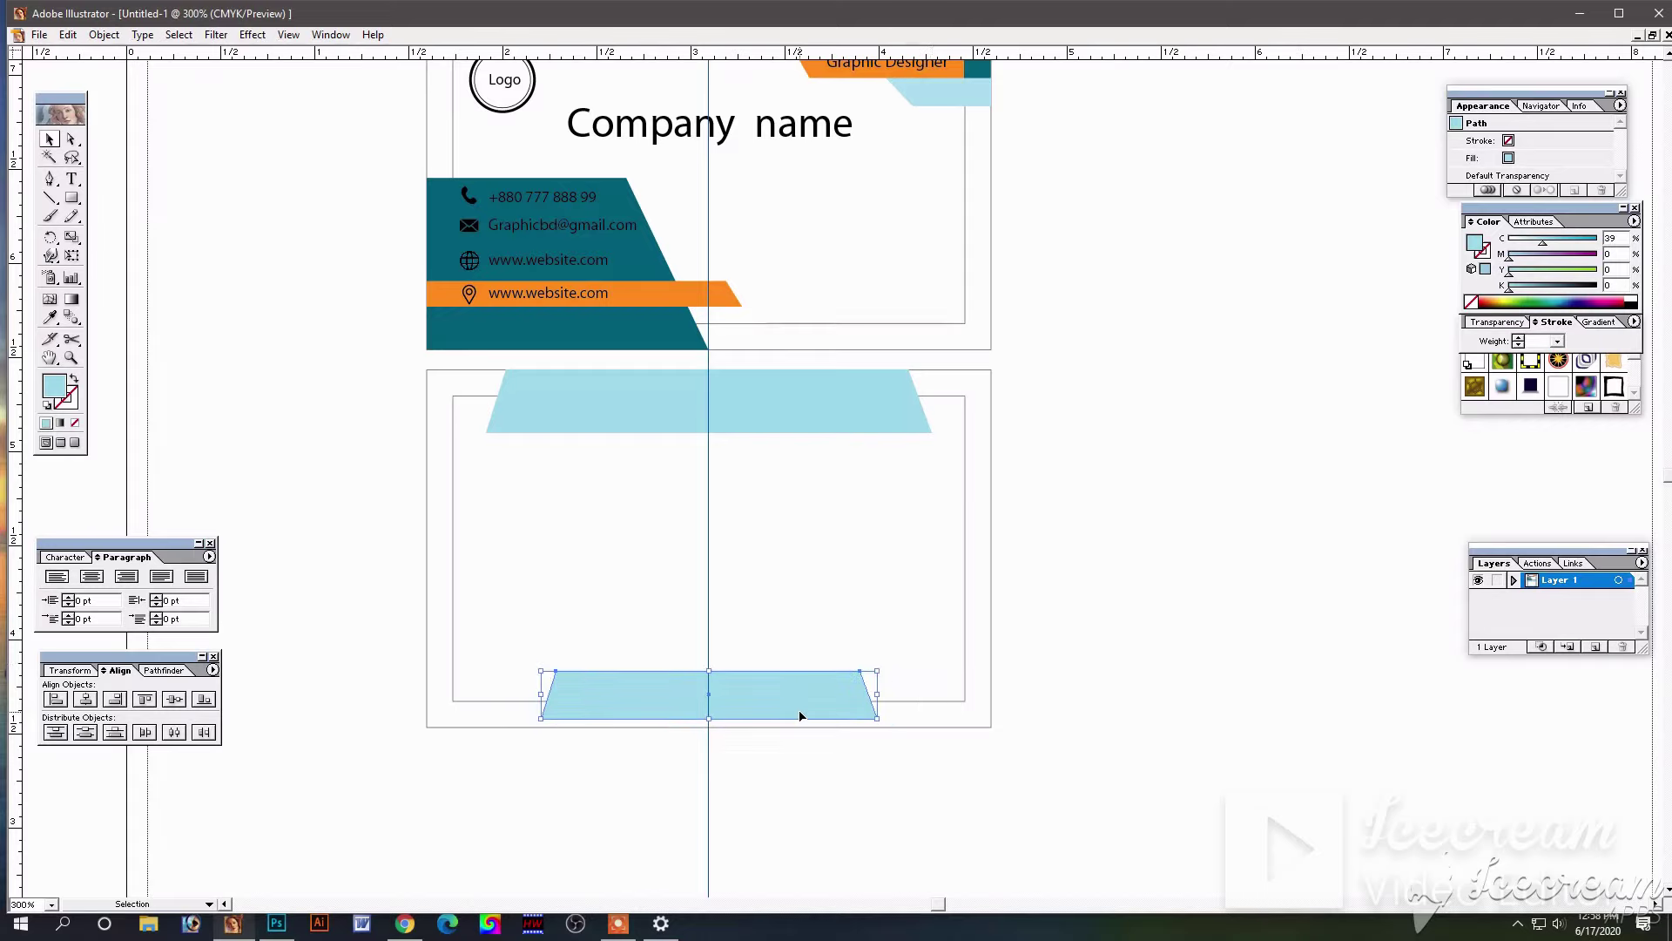
pyautogui.press('Down')
pyautogui.press('Down')
pyautogui.press('Down')
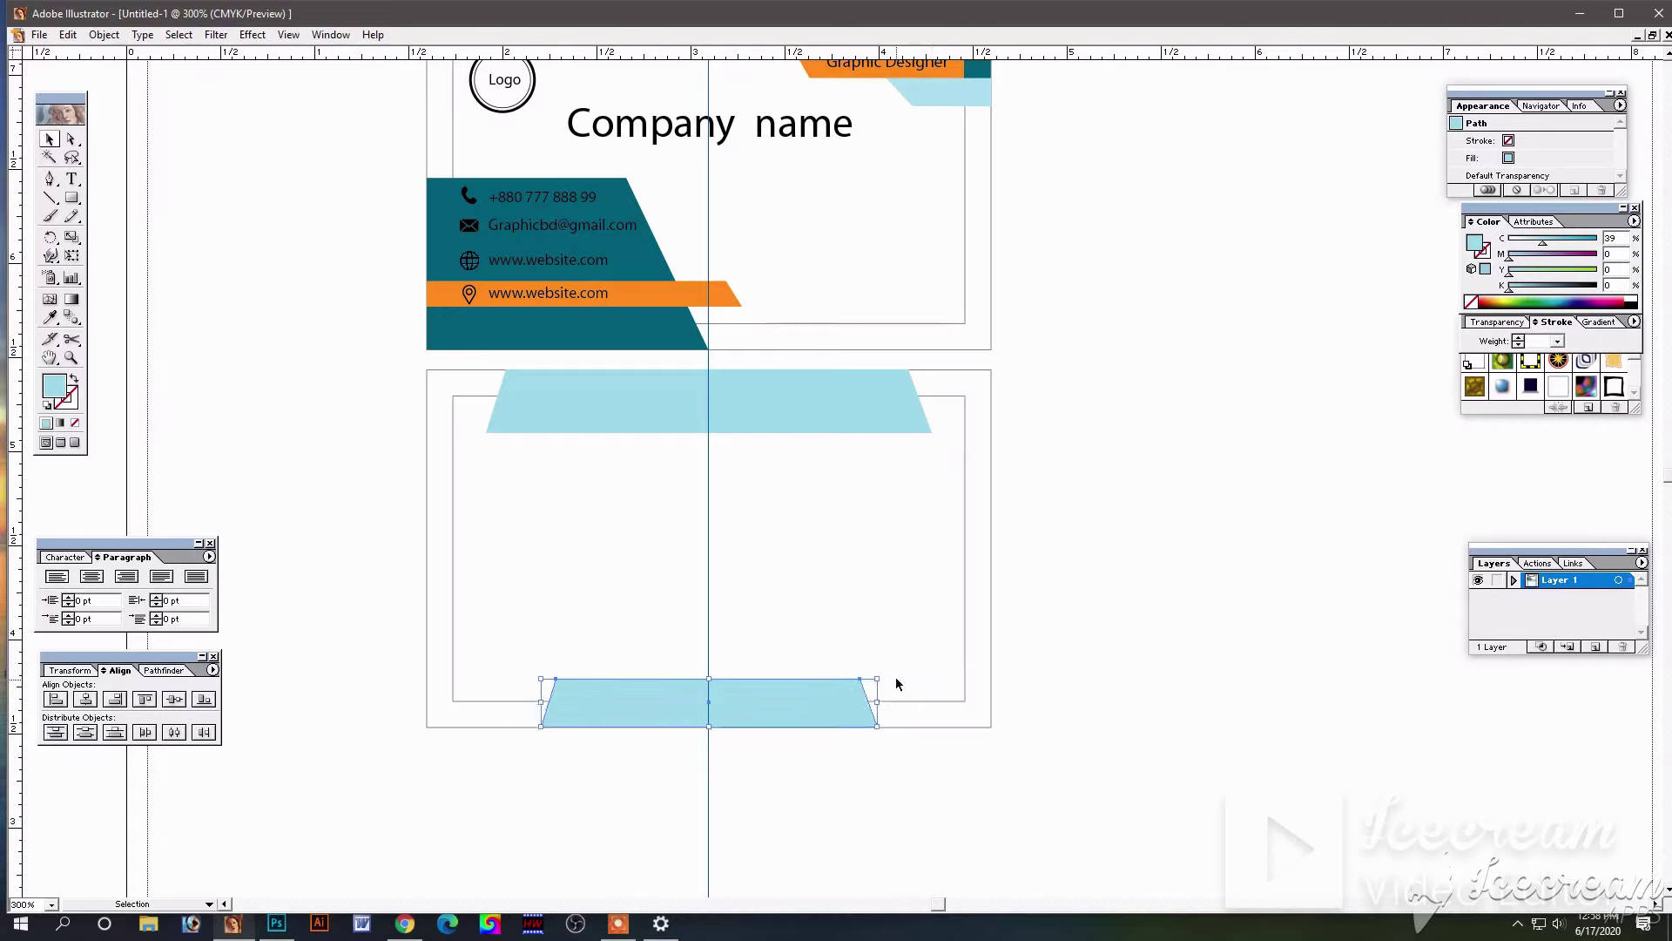
pyautogui.moveTo(882, 677); pyautogui.dragTo(587, 721)
pyautogui.click(821, 801)
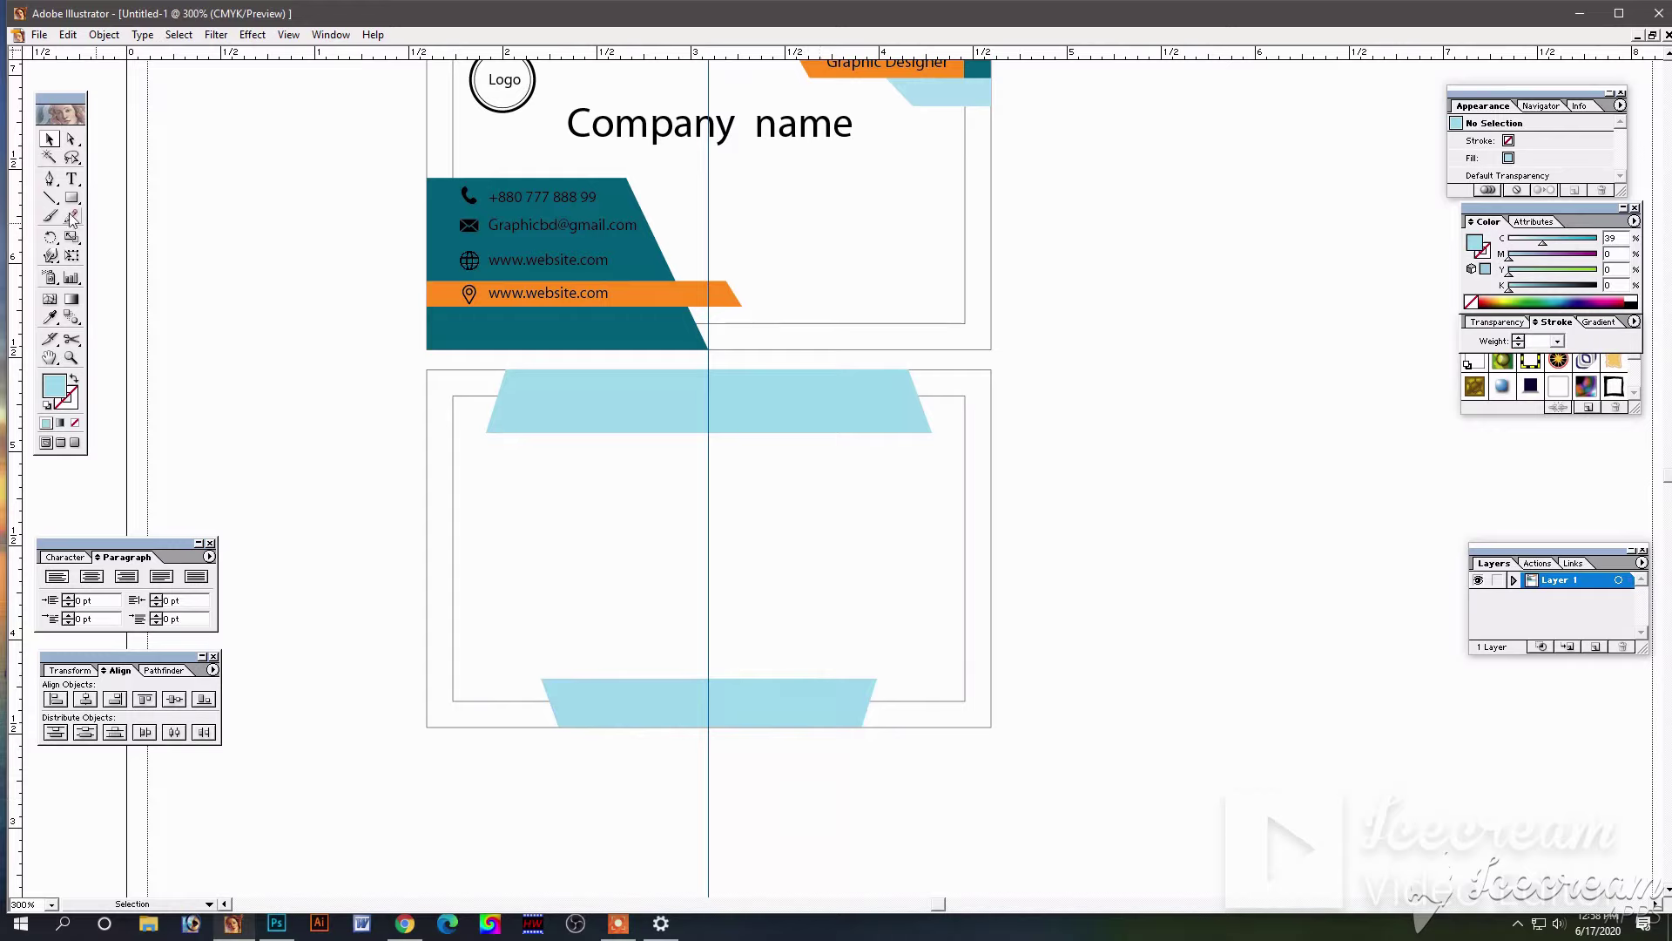
# Step: Draw a thin full-width band along the back card's bottom edge, behind the trapezoid
pyautogui.press('m')
pyautogui.moveTo(426, 674); pyautogui.dragTo(990, 723)
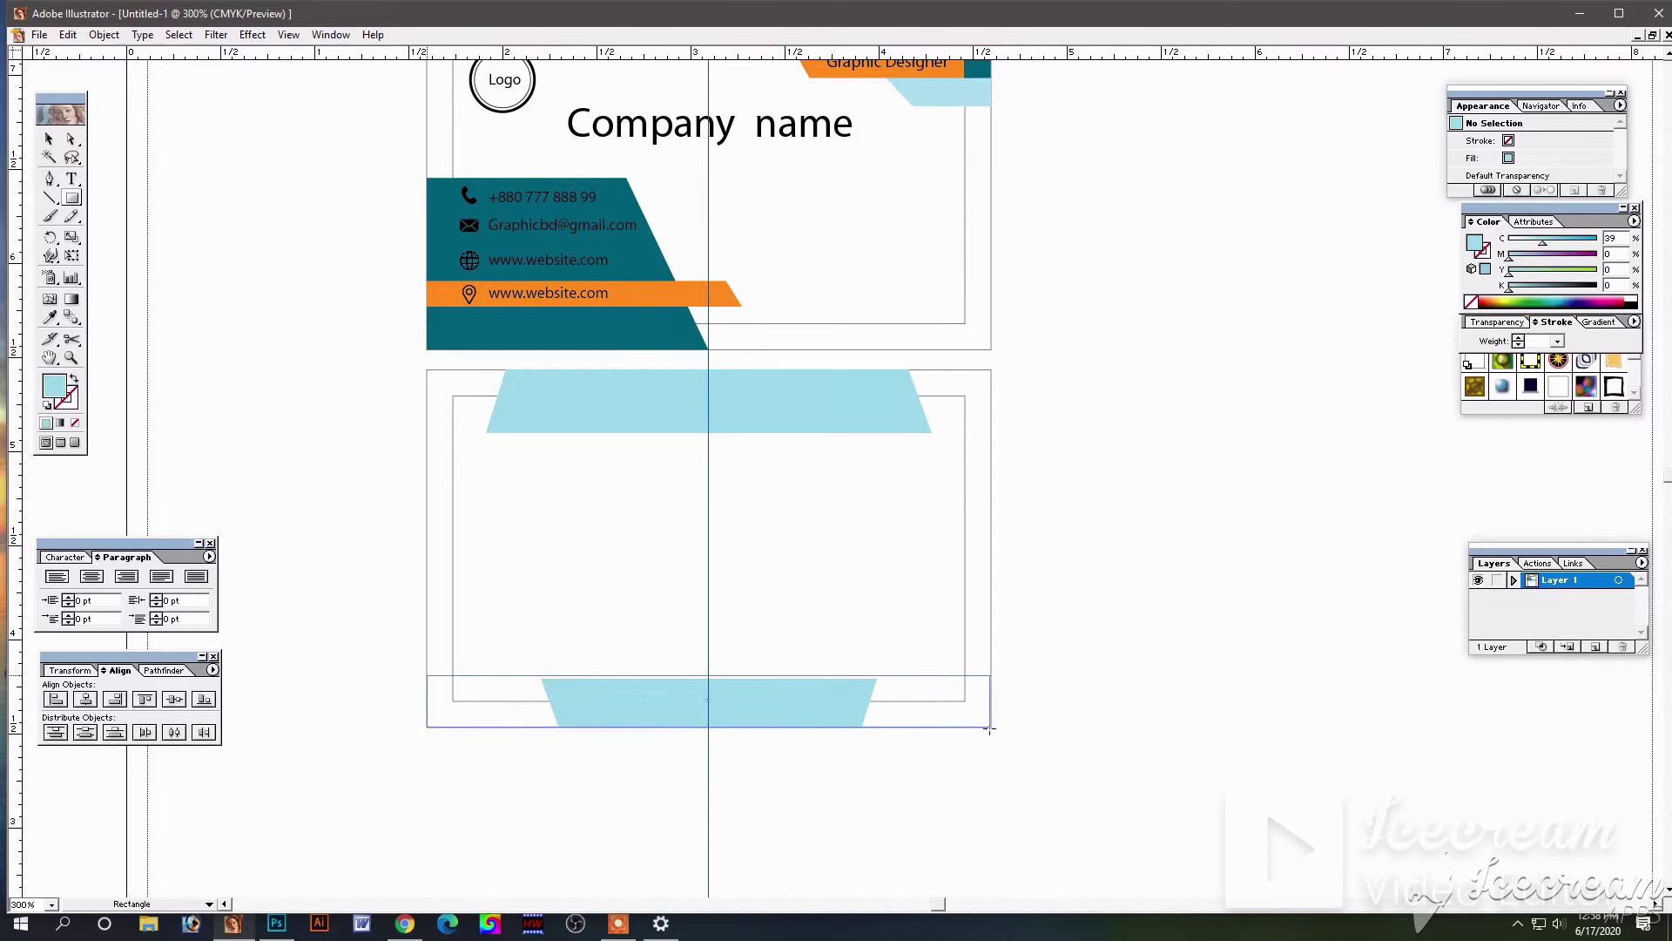
pyautogui.moveTo(990, 723); pyautogui.dragTo(990, 728)
pyautogui.press('v')
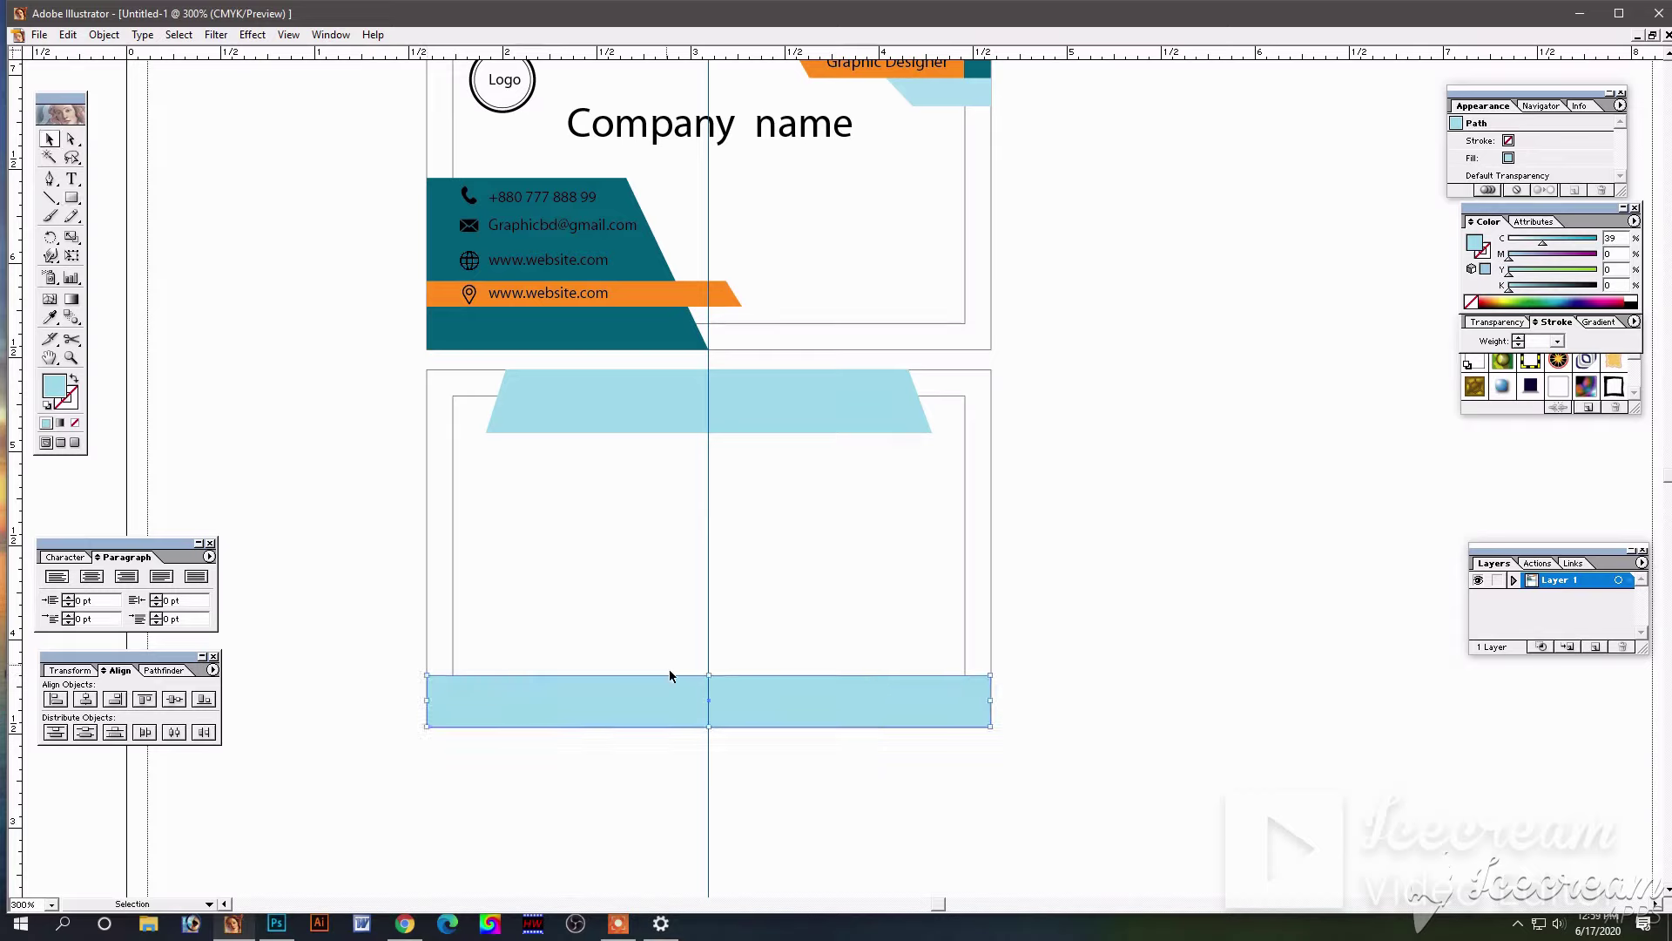
pyautogui.moveTo(709, 677); pyautogui.dragTo(710, 694)
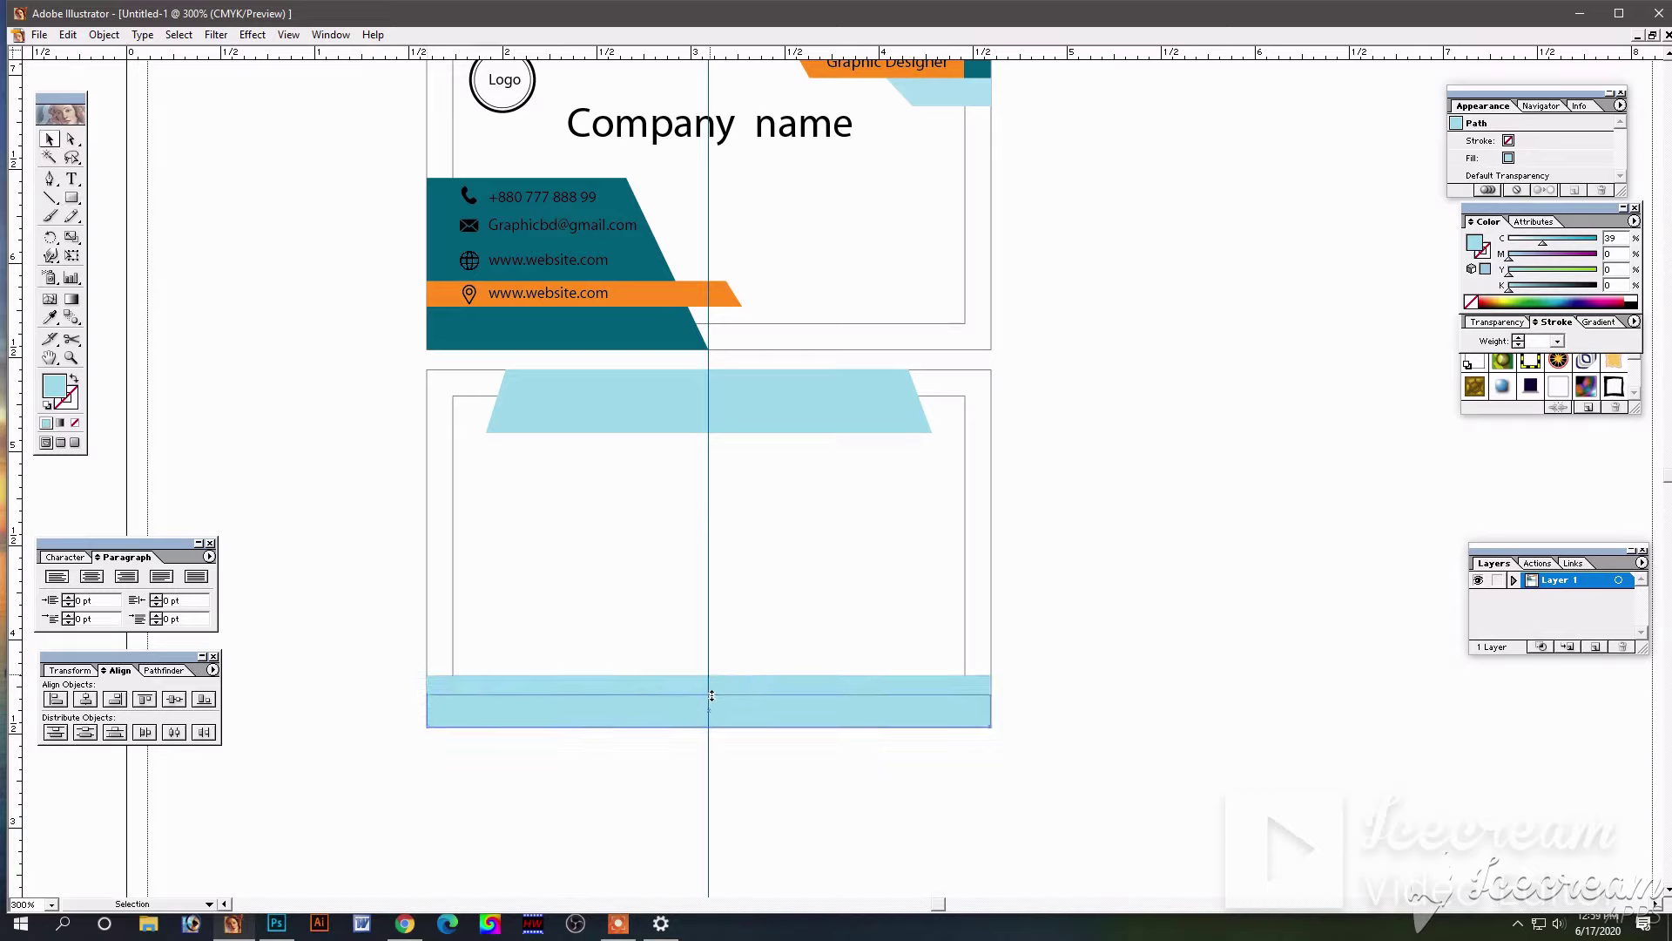
pyautogui.hotkey('ctrl', 'shift', '[')
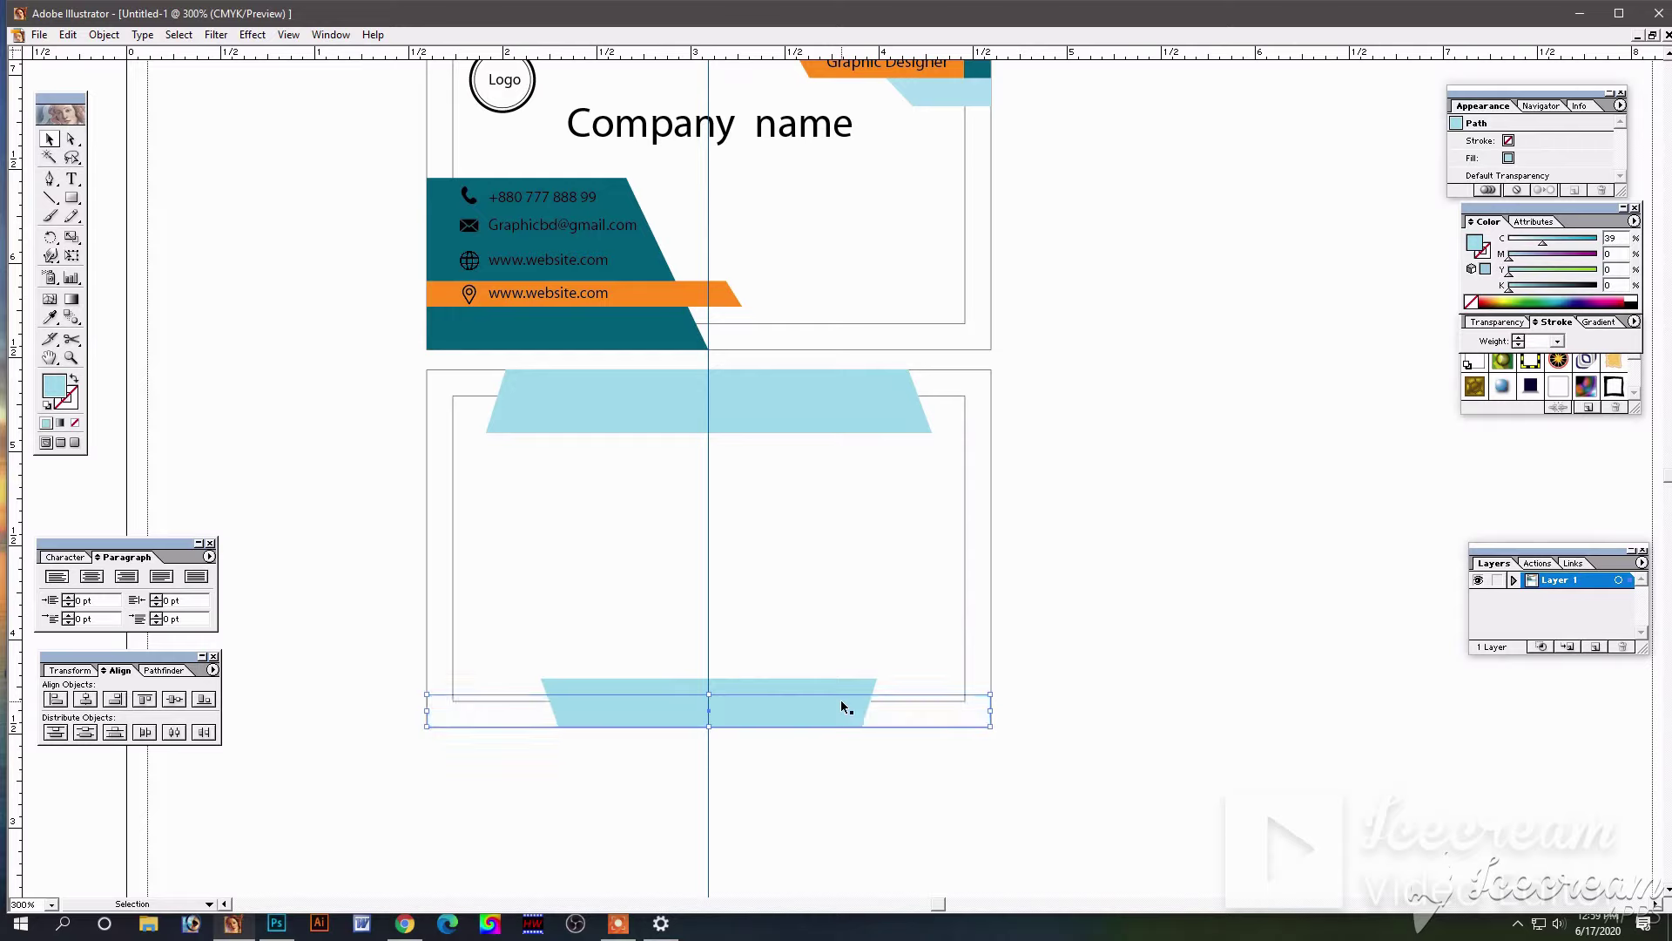
pyautogui.click(1099, 592)
# Step: Set both back card frame rectangles to no fill, then select the bottom band
pyautogui.click(993, 585)
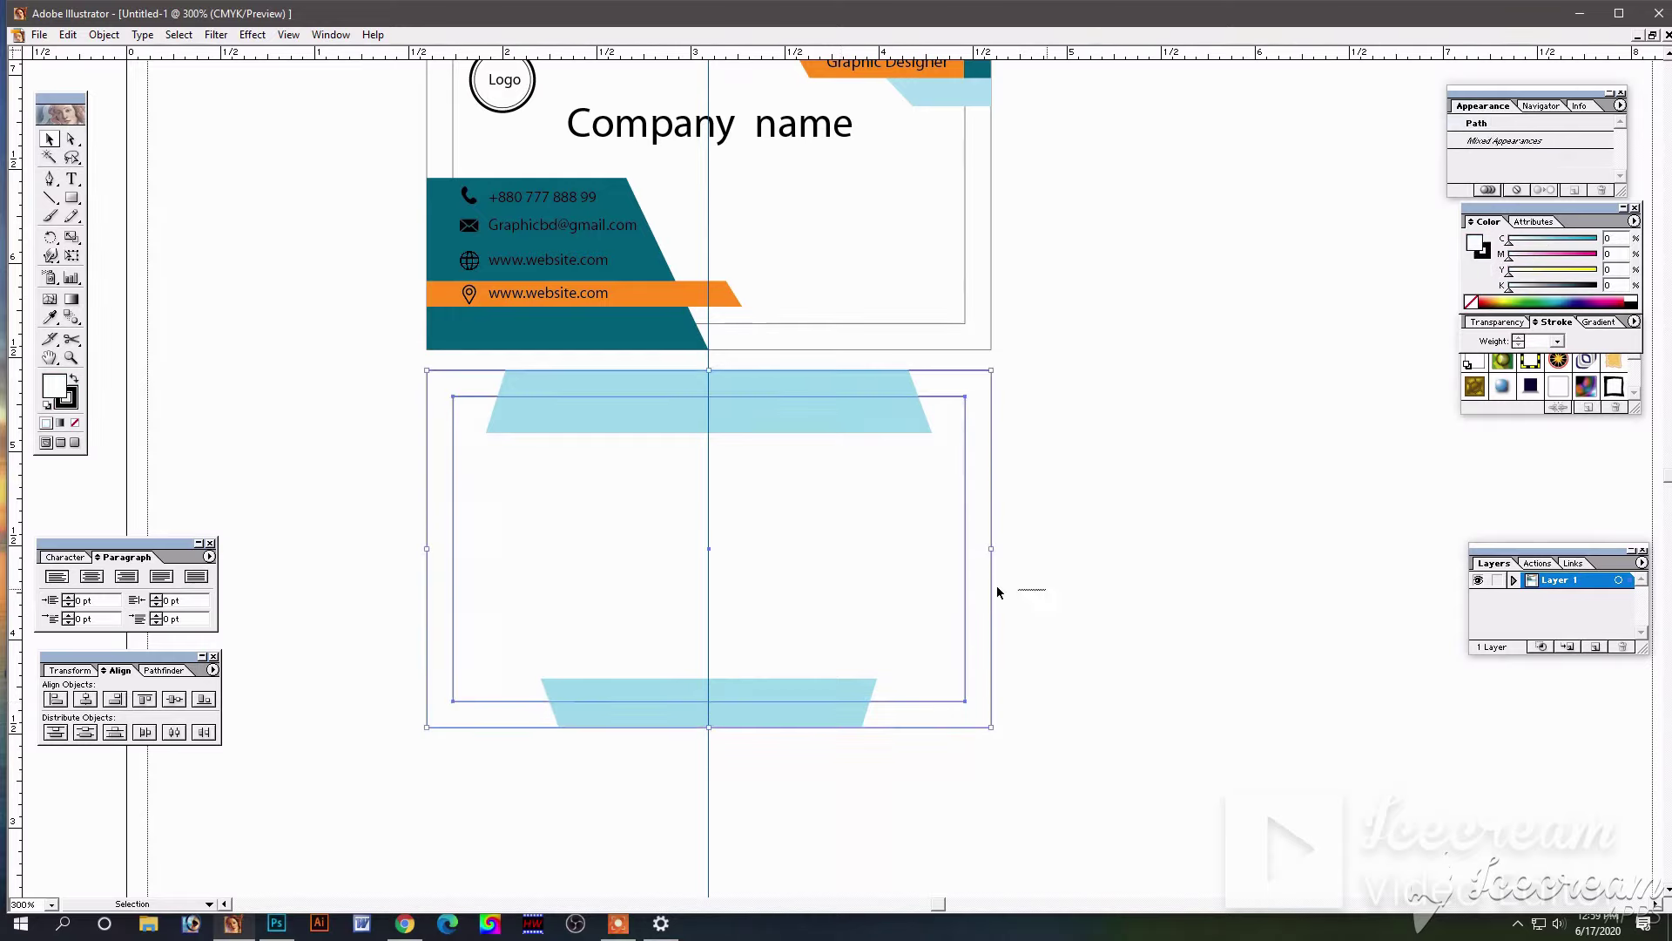
pyautogui.click(1020, 516)
pyautogui.moveTo(1020, 517); pyautogui.dragTo(921, 545)
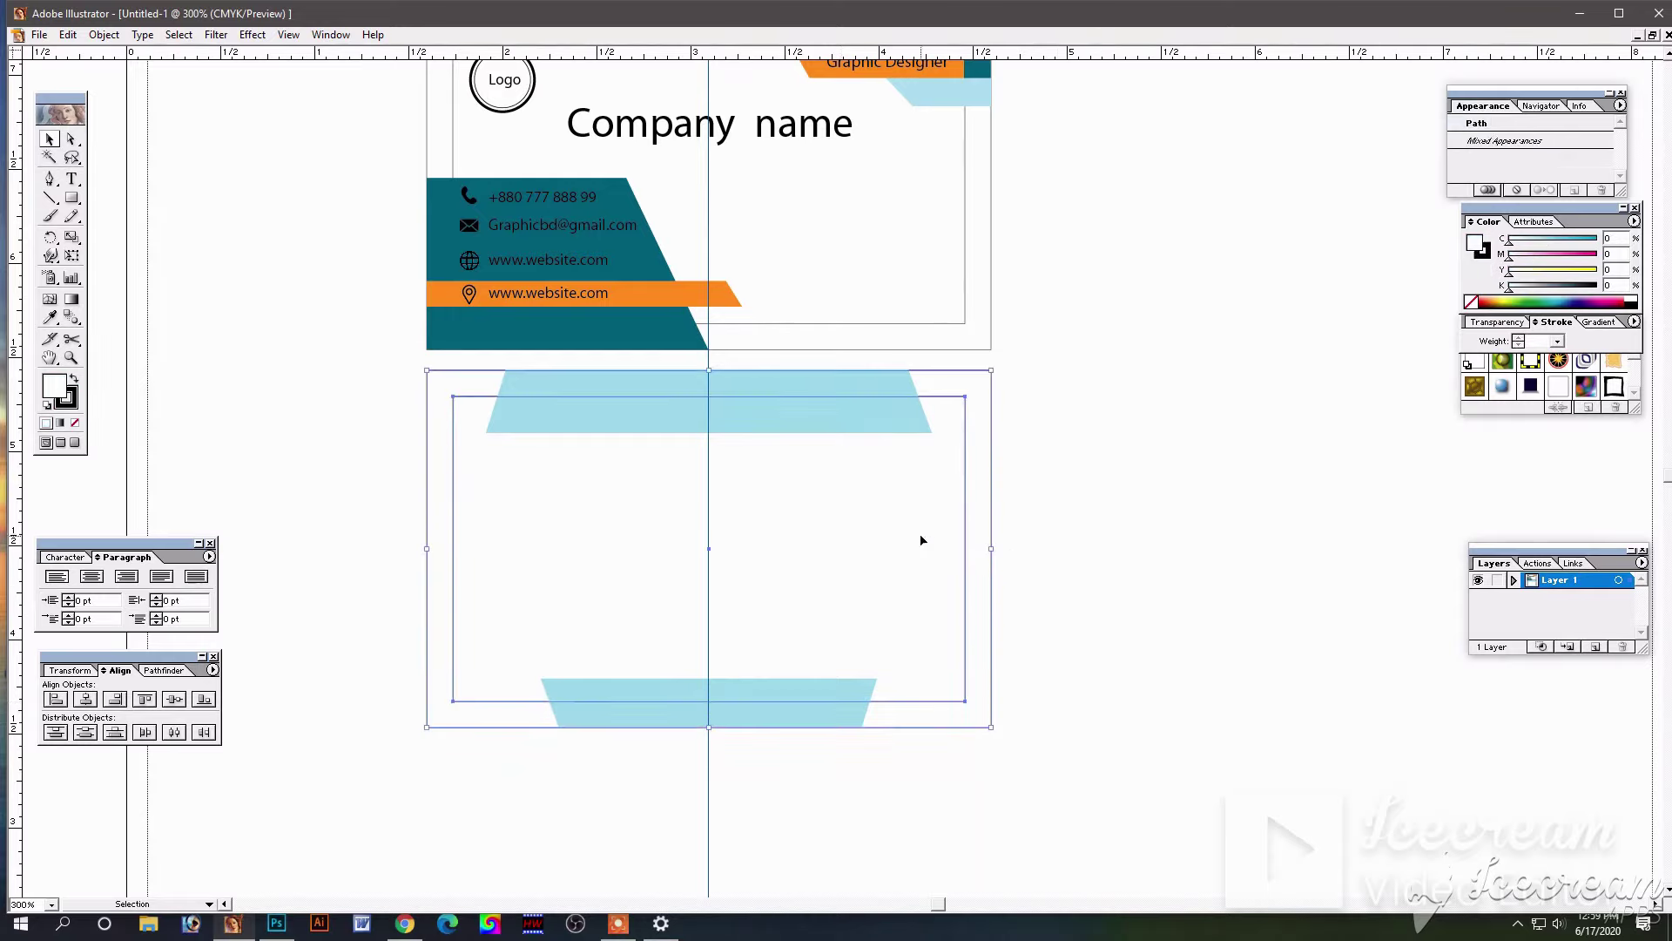
pyautogui.click(1471, 302)
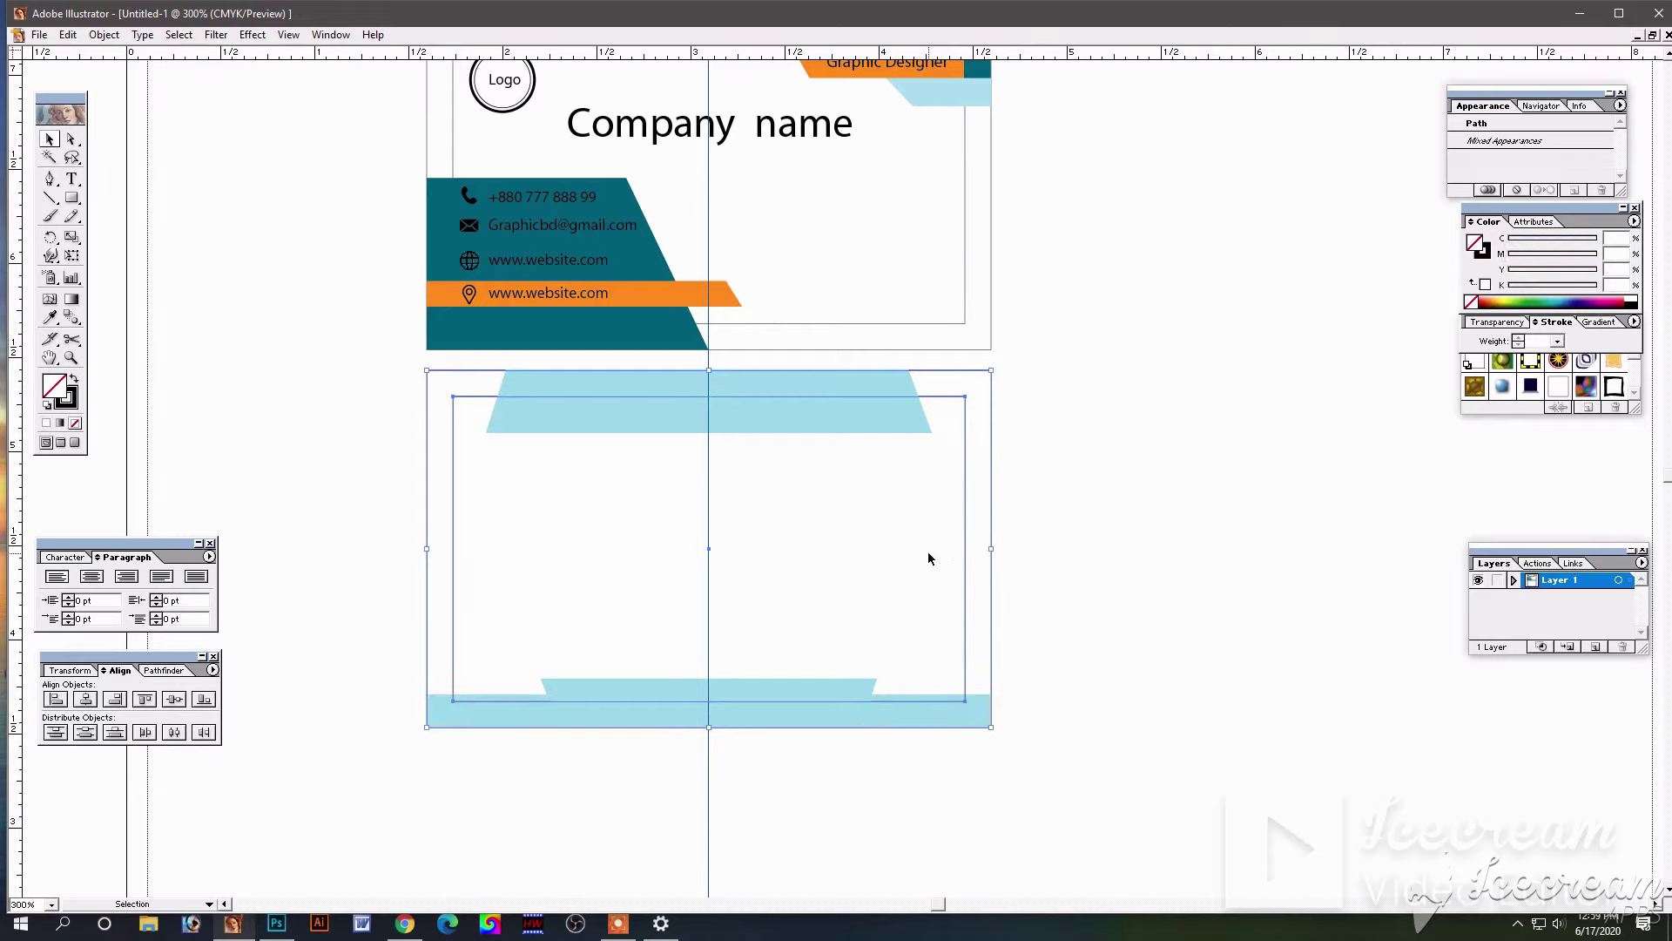
pyautogui.click(941, 623)
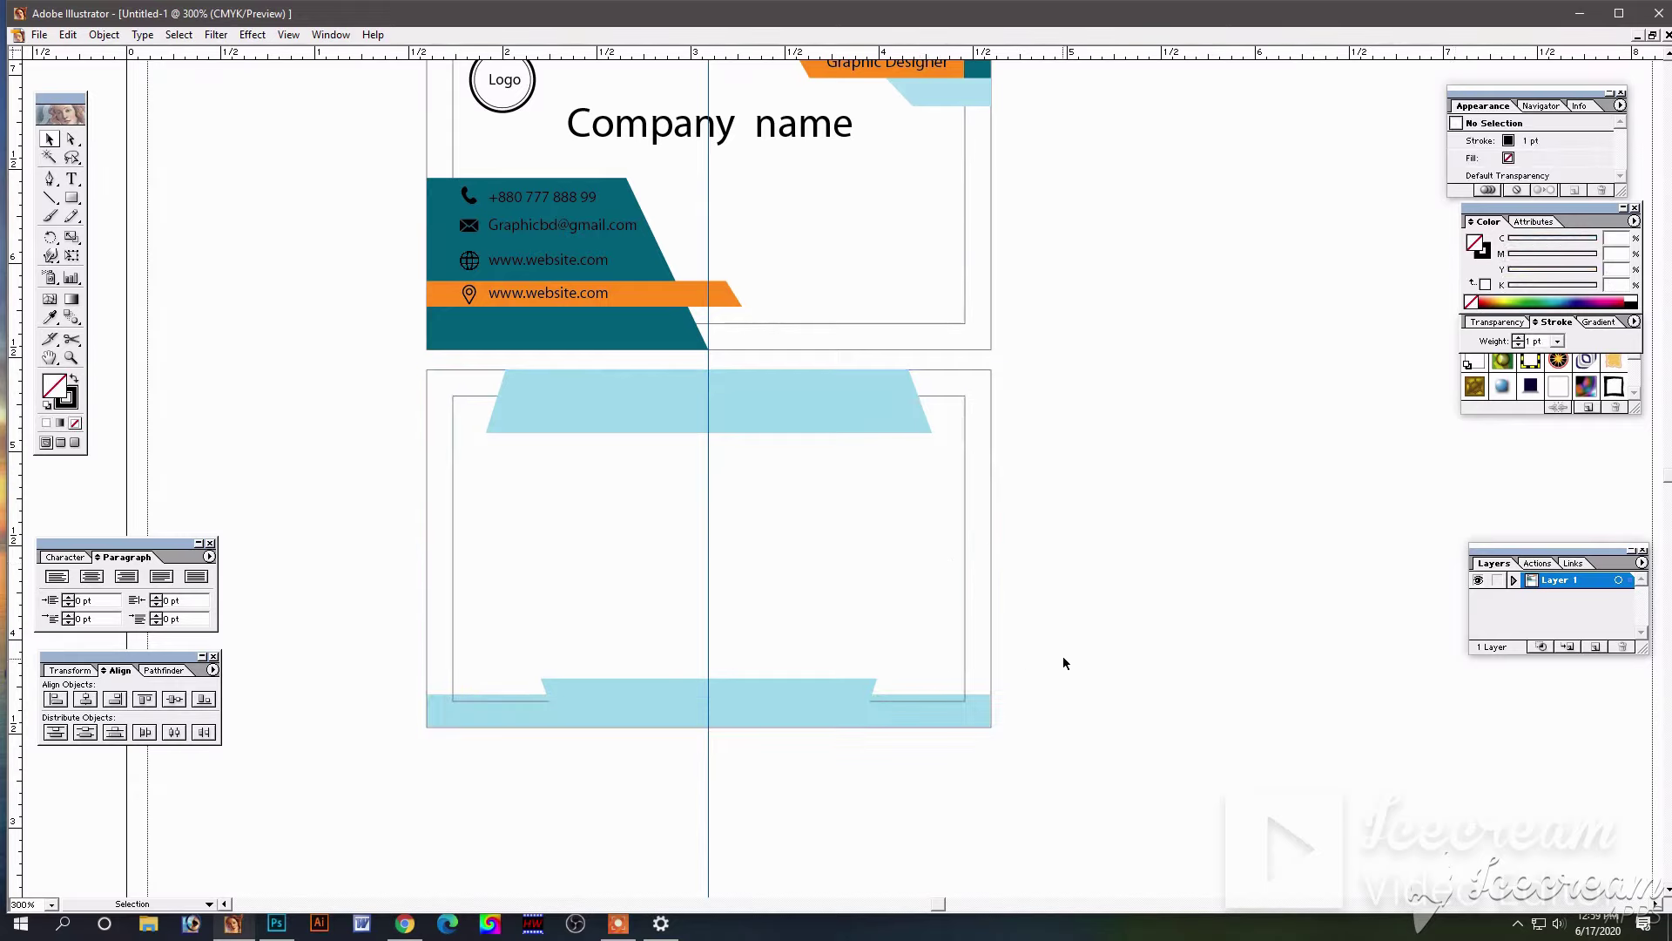
pyautogui.click(975, 713)
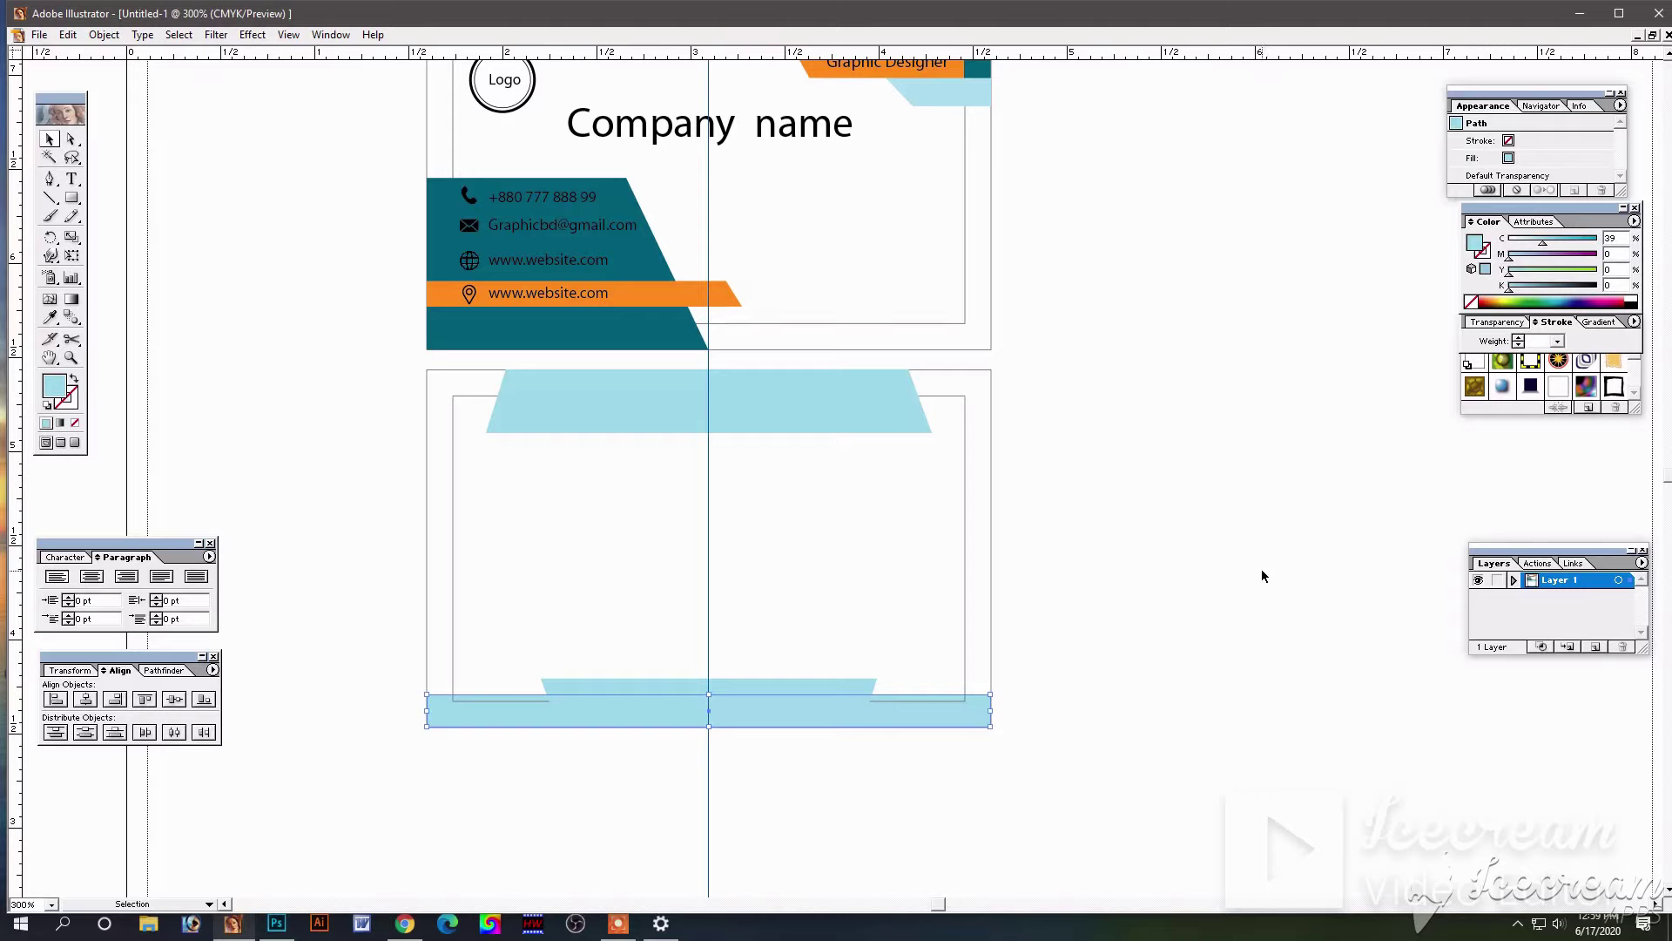
# Step: Colour the bottom band dark teal with C 100 and K 40
pyautogui.doubleClick(1610, 237)
pyautogui.write('100')
pyautogui.press('Tab')
pyautogui.press('Tab')
pyautogui.press('Tab')
pyautogui.write('40')
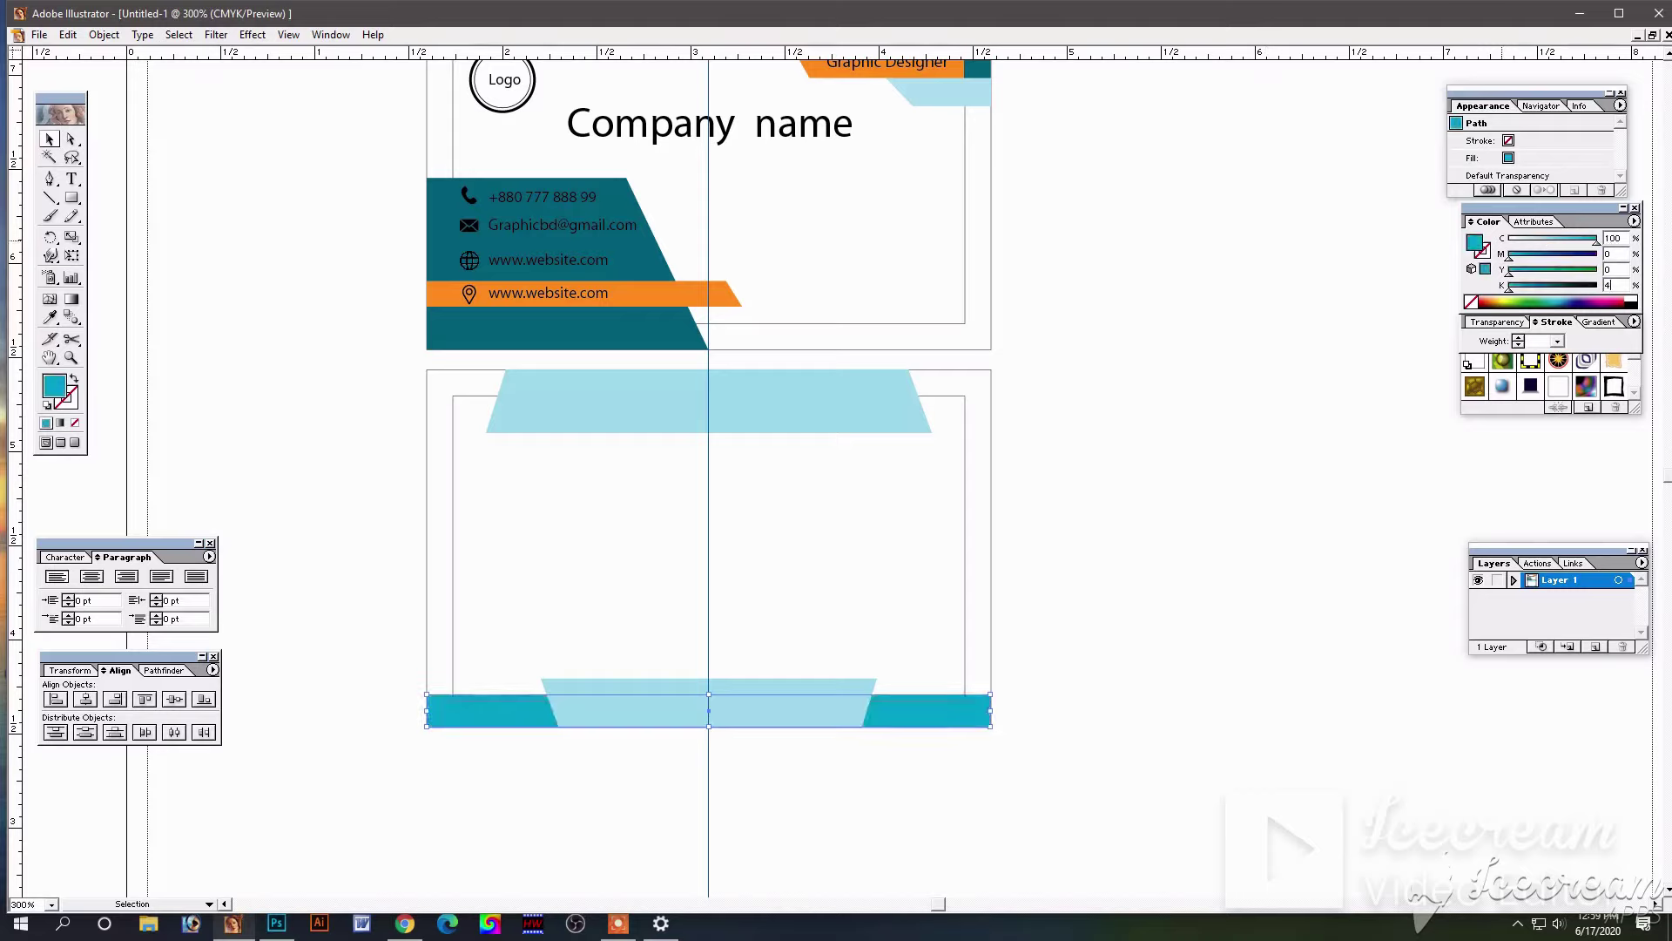
pyautogui.press('Return')
pyautogui.click(1225, 493)
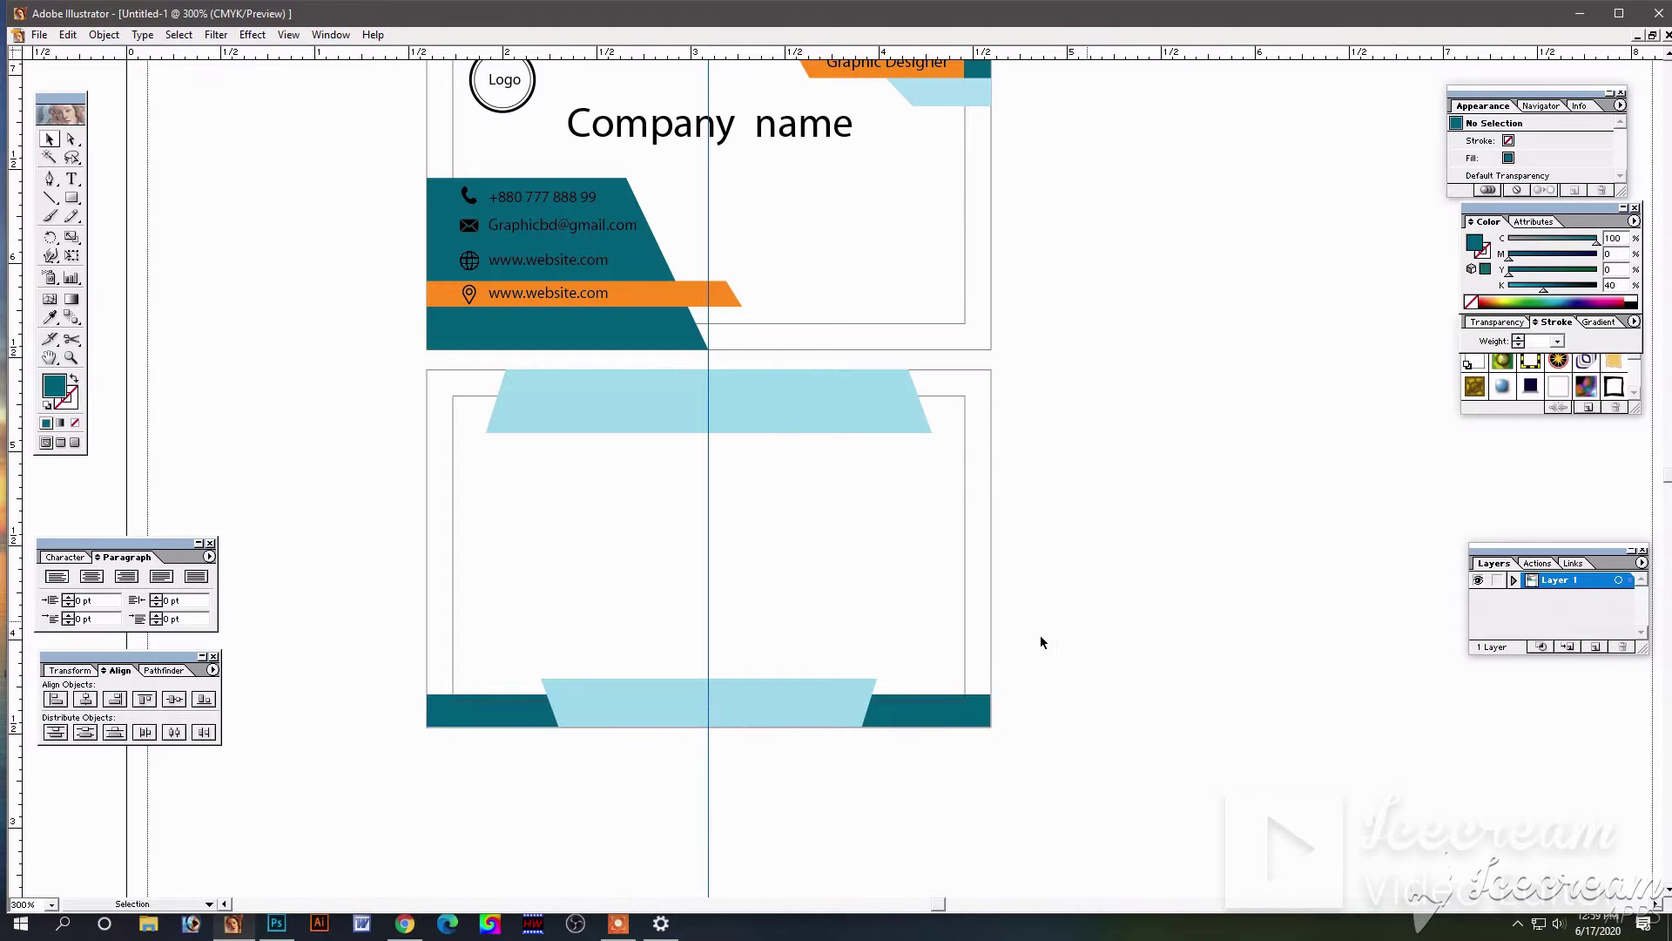
# Step: Turn the trapezoid orange with C 0, M 45, Y 87
pyautogui.click(747, 702)
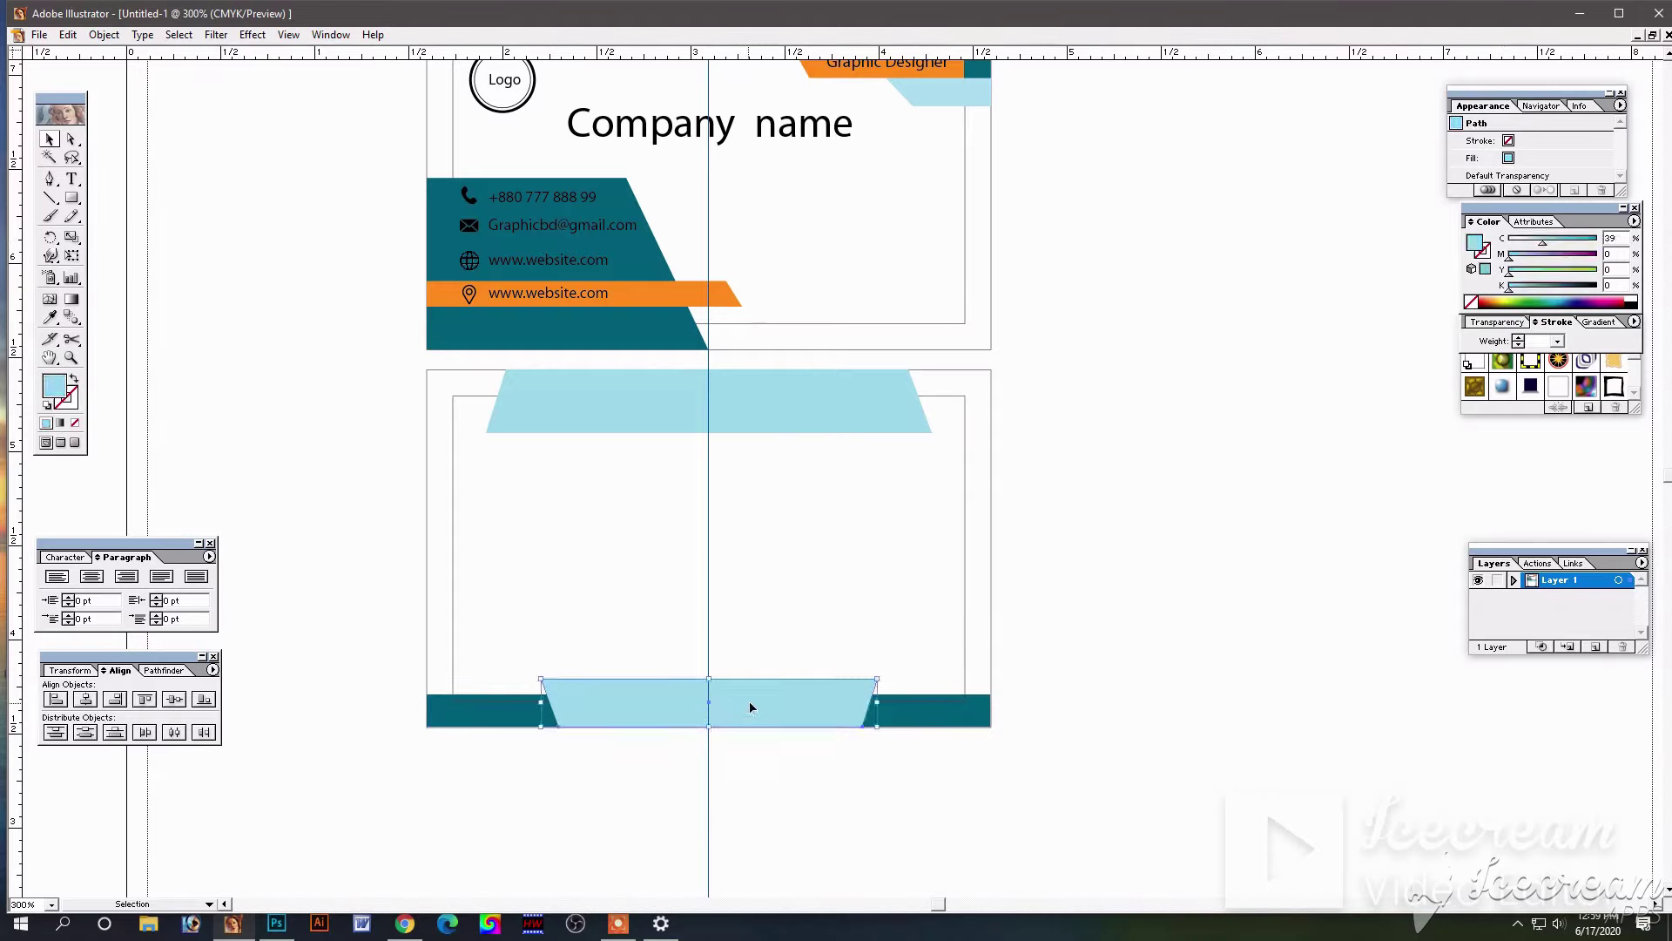
pyautogui.click(854, 771)
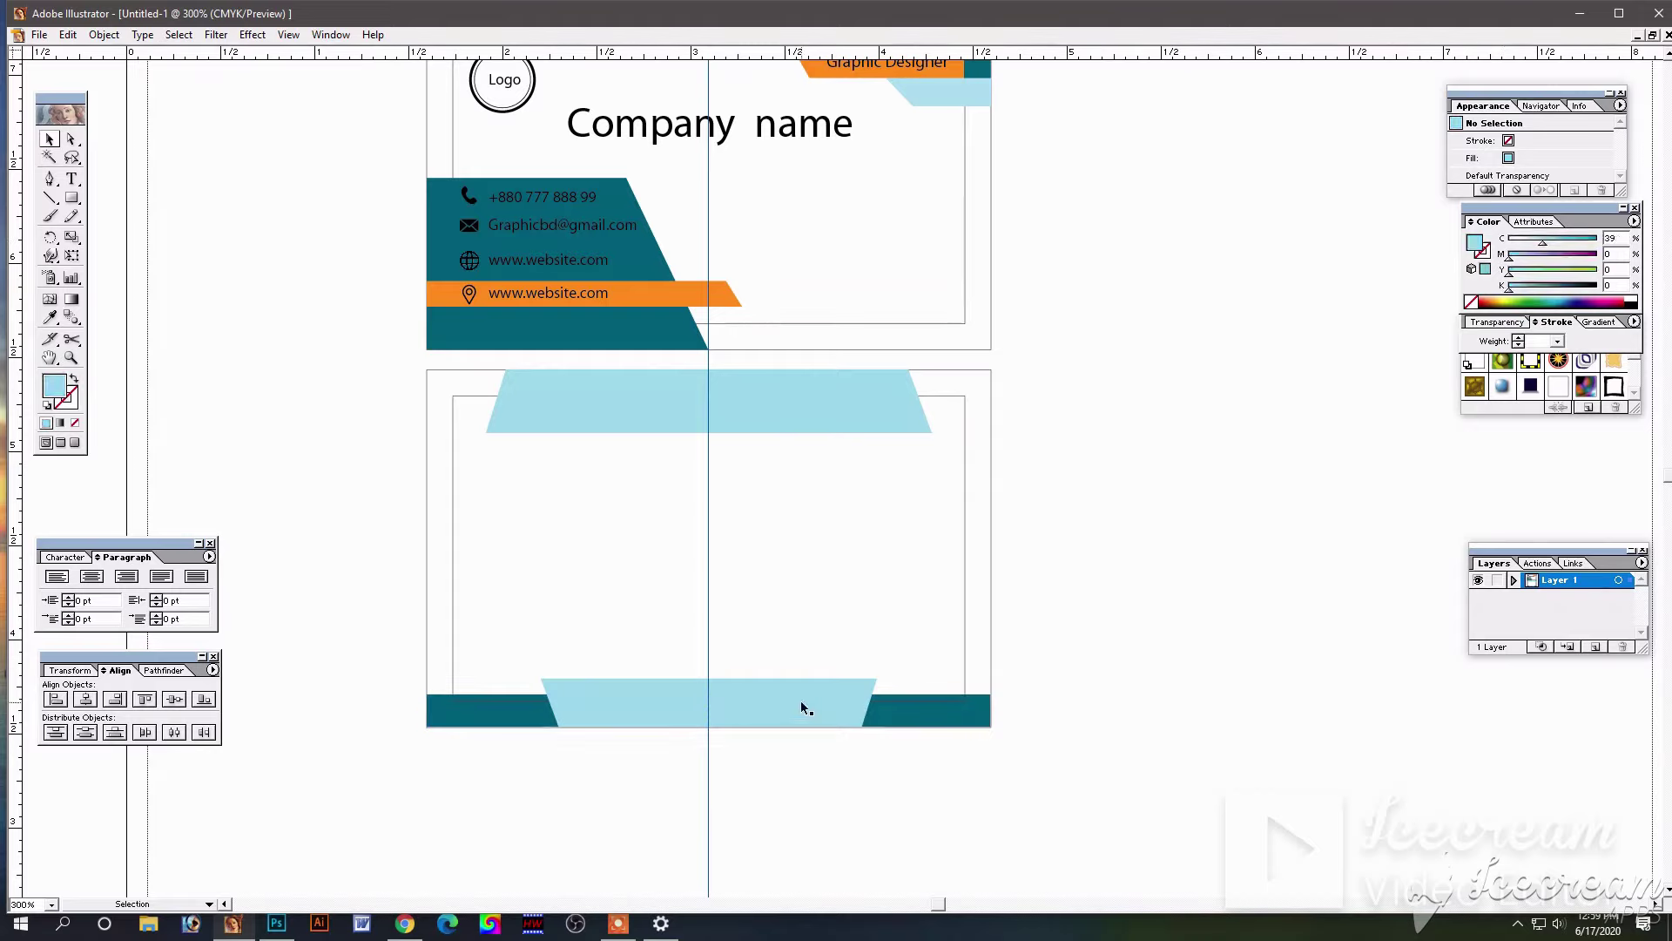
pyautogui.click(801, 700)
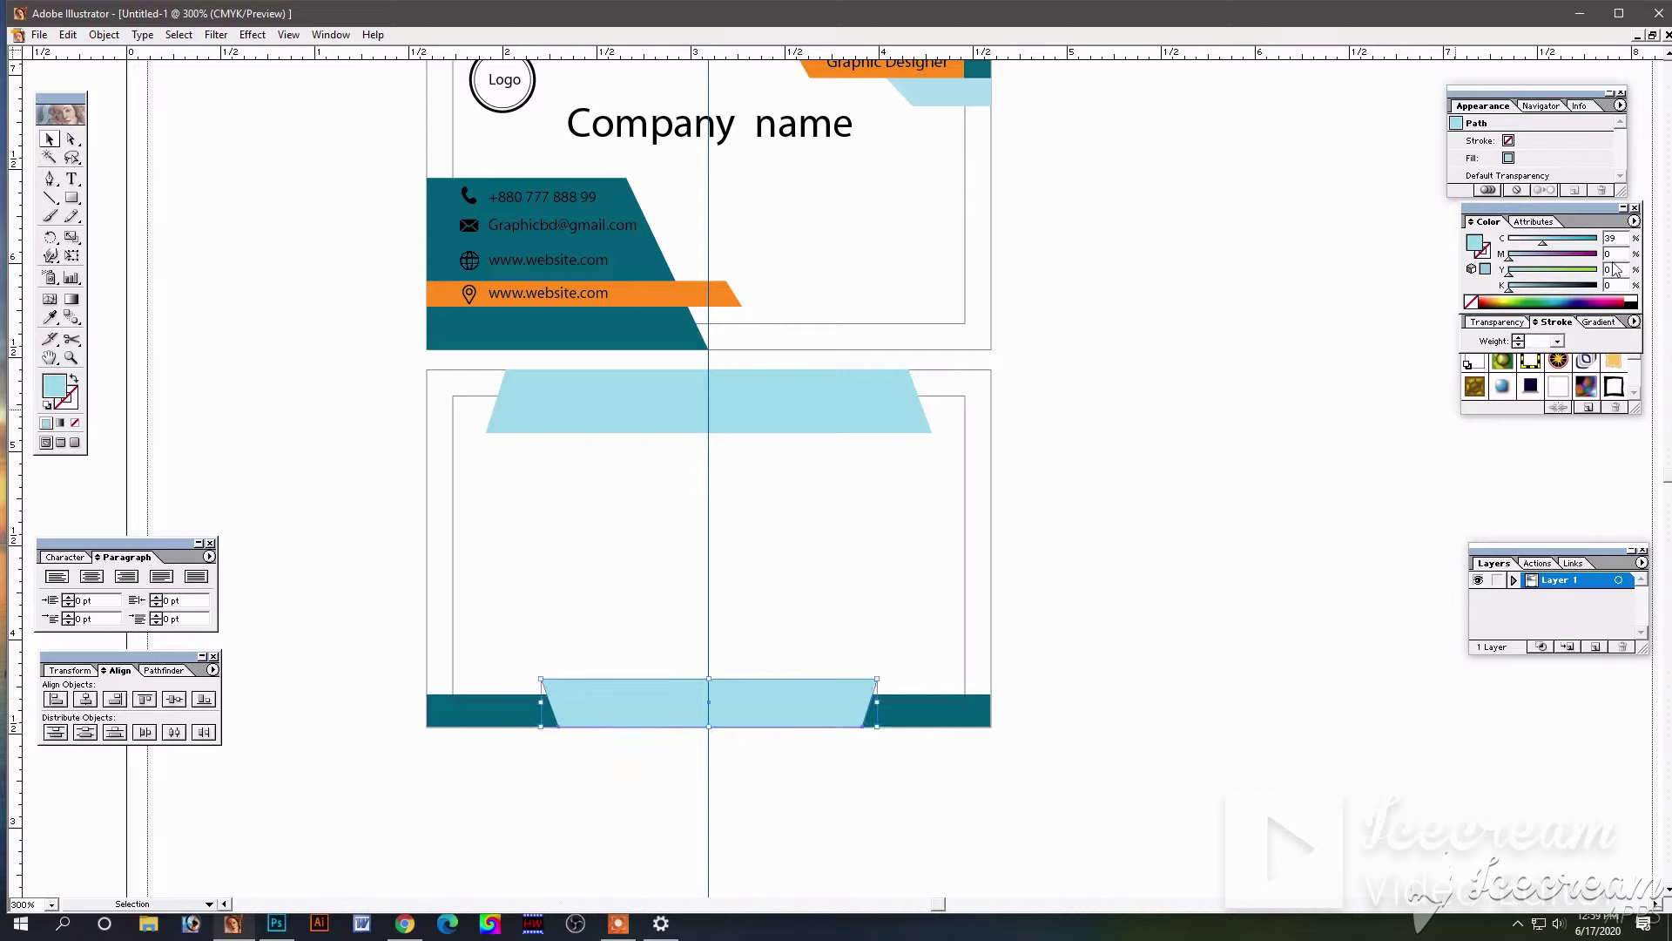
pyautogui.hotkey('shift', 'Tab')
pyautogui.write('0')
pyautogui.press('Tab')
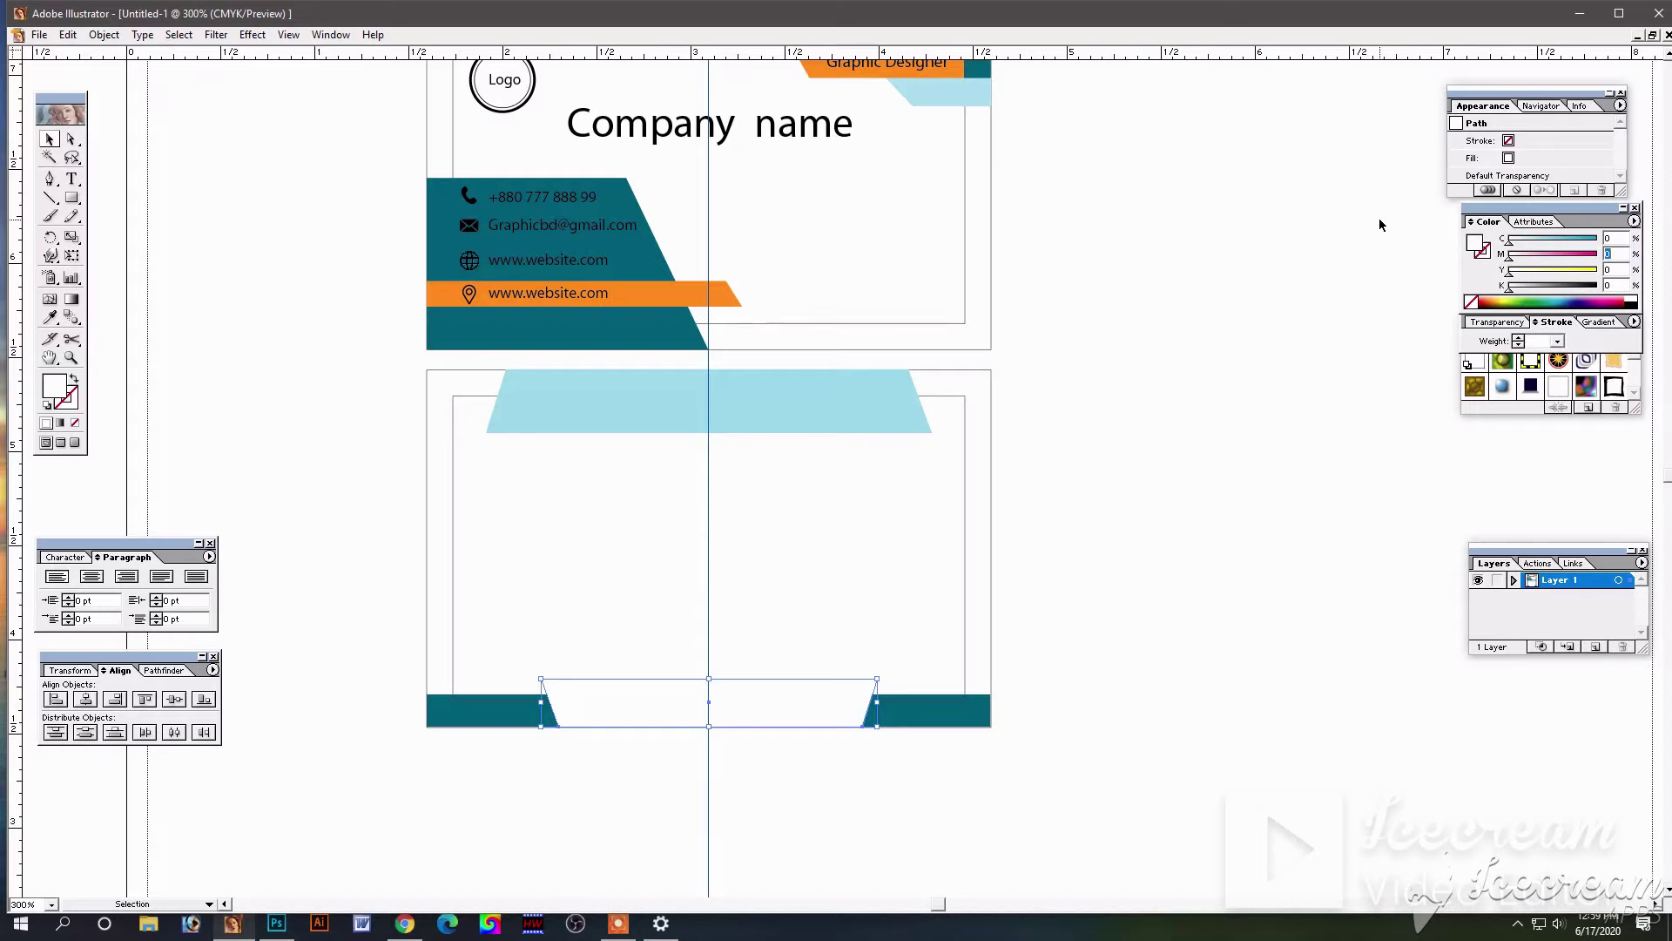
pyautogui.write('45')
pyautogui.press('Tab')
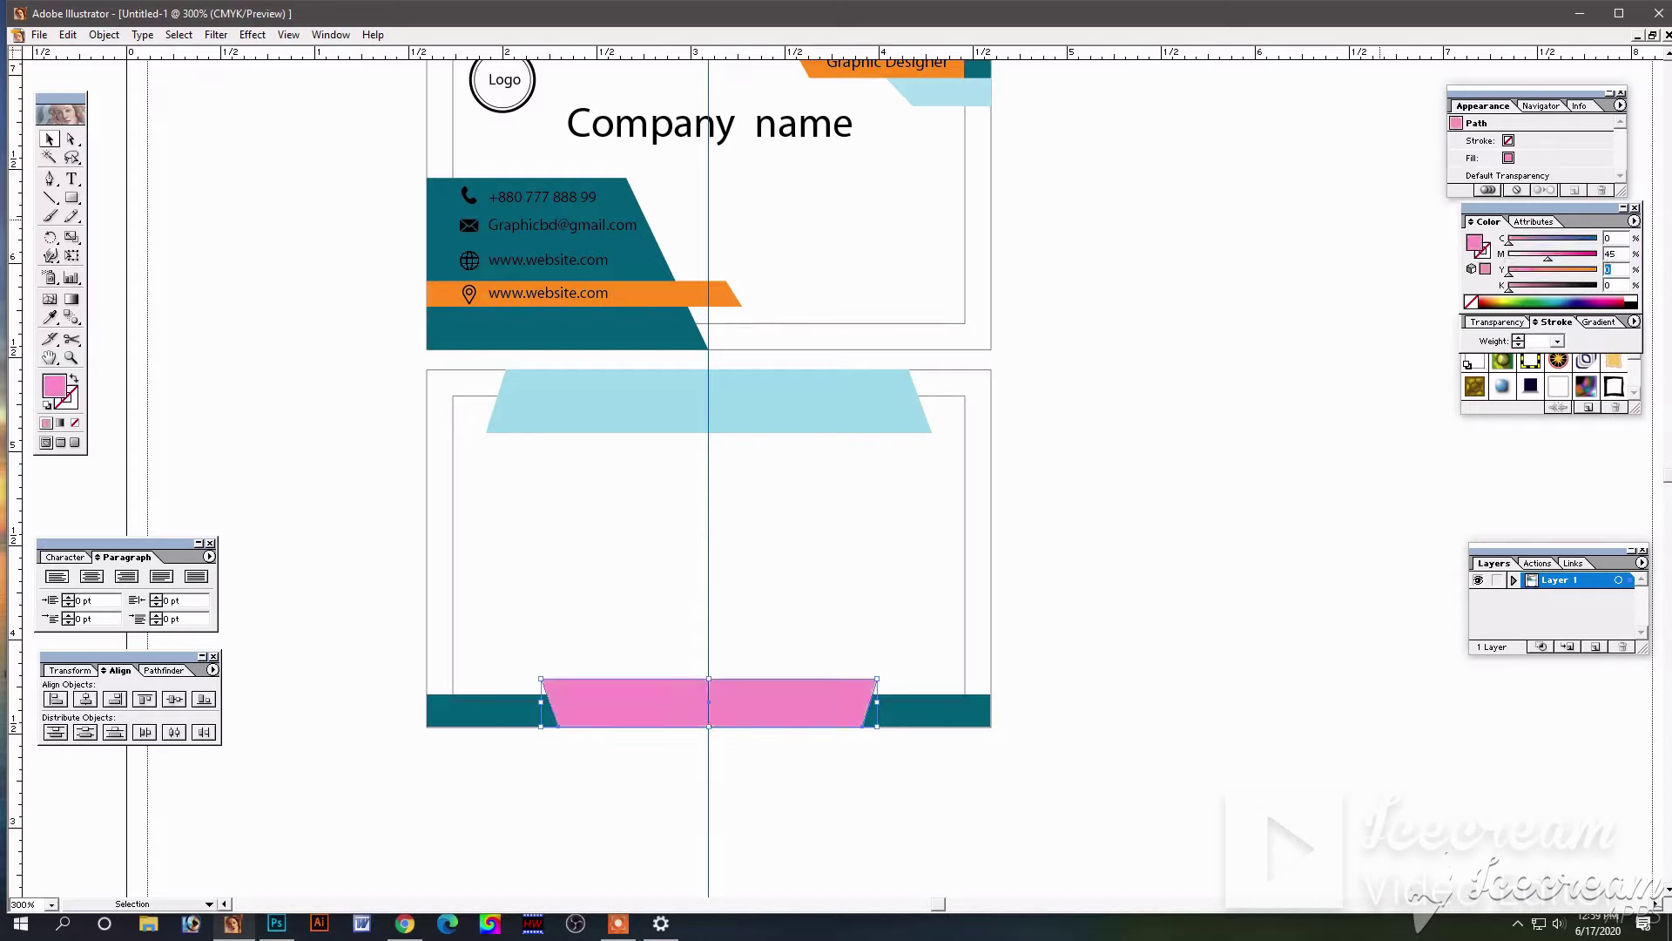
pyautogui.write('7')
pyautogui.press('Tab')
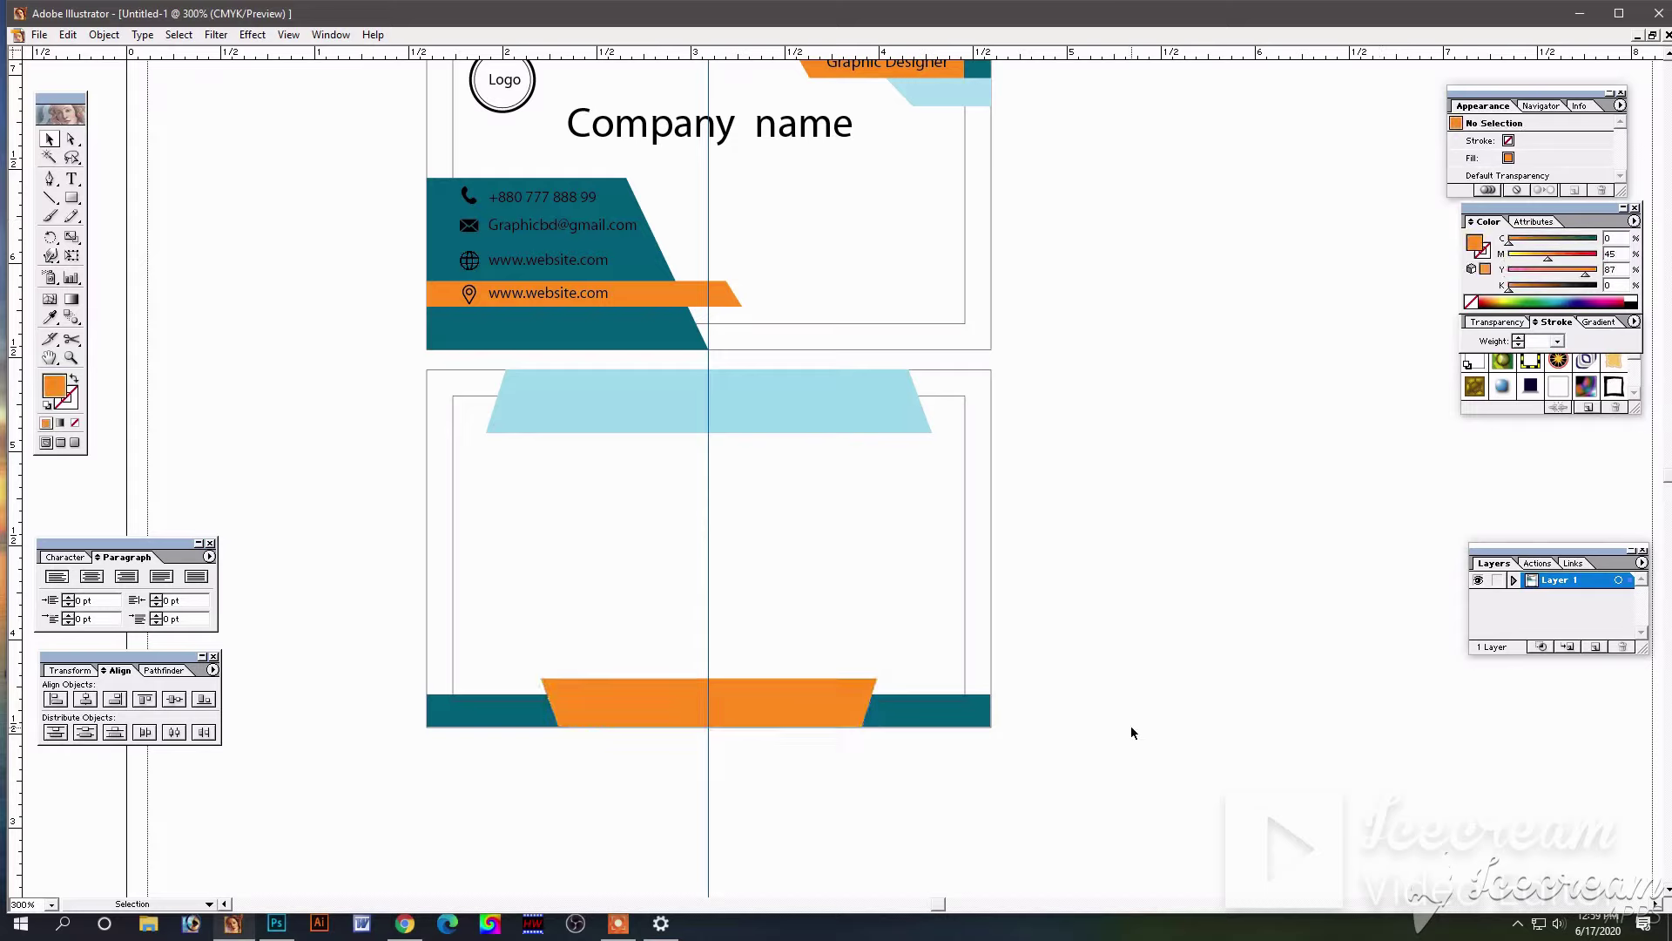
# Step: Correct the trapezoid's orange to M 46 and Y 88
pyautogui.doubleClick(1616, 253)
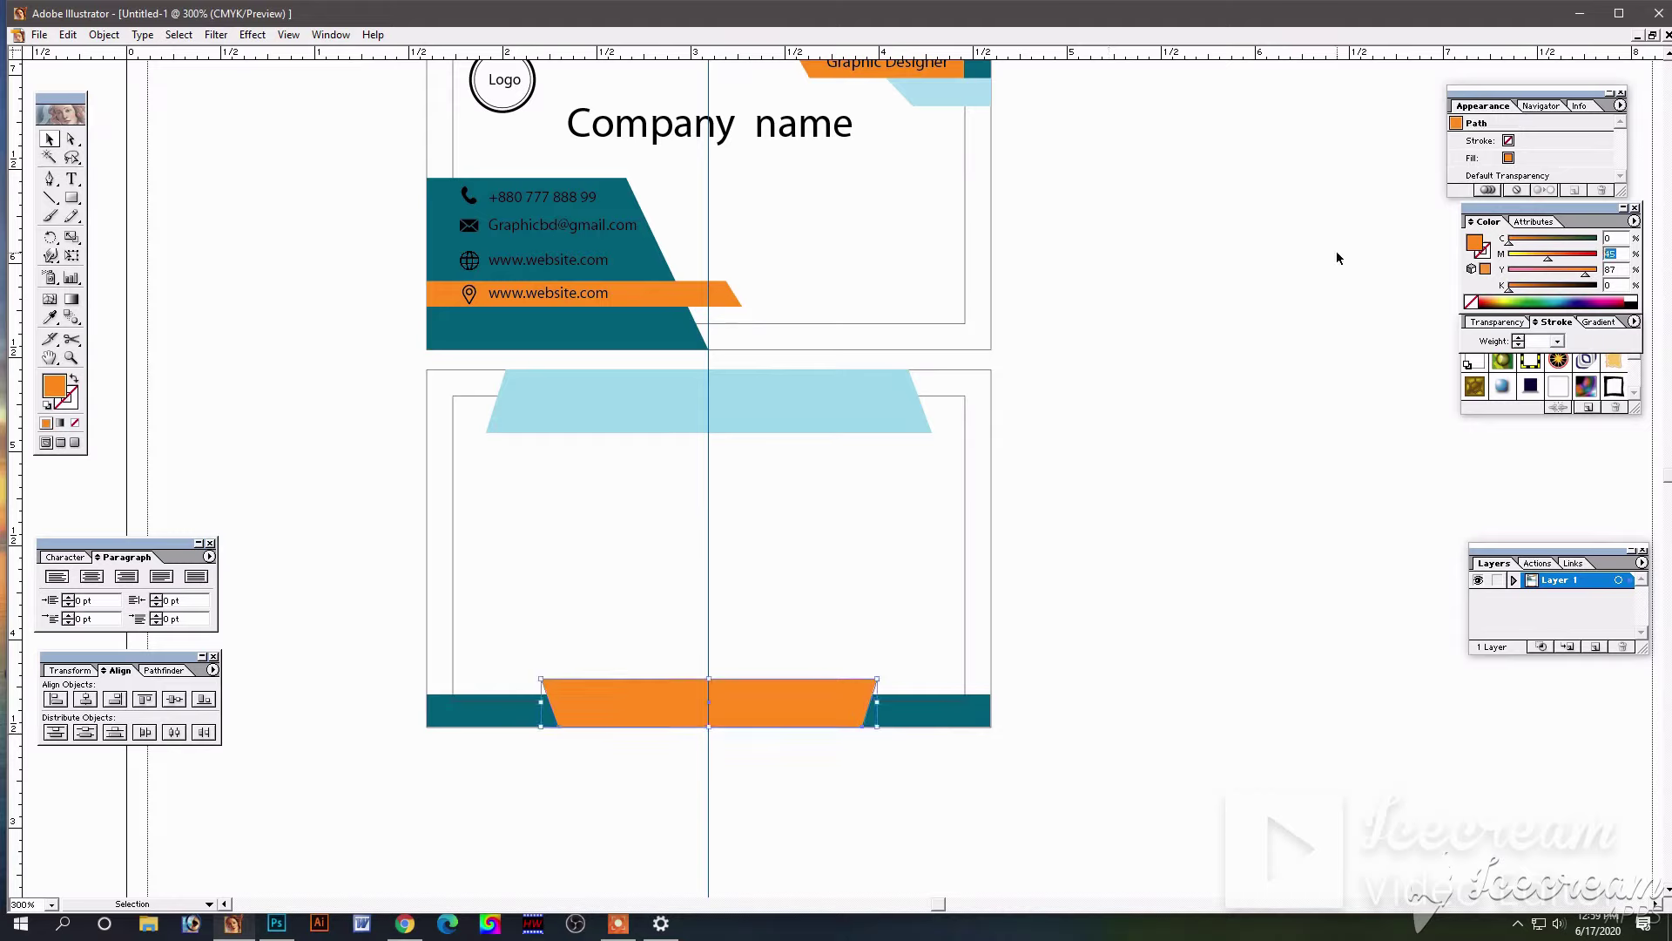
pyautogui.write('46')
pyautogui.press('Tab')
pyautogui.write('88')
pyautogui.press('Return')
pyautogui.click(869, 827)
pyautogui.click(604, 266)
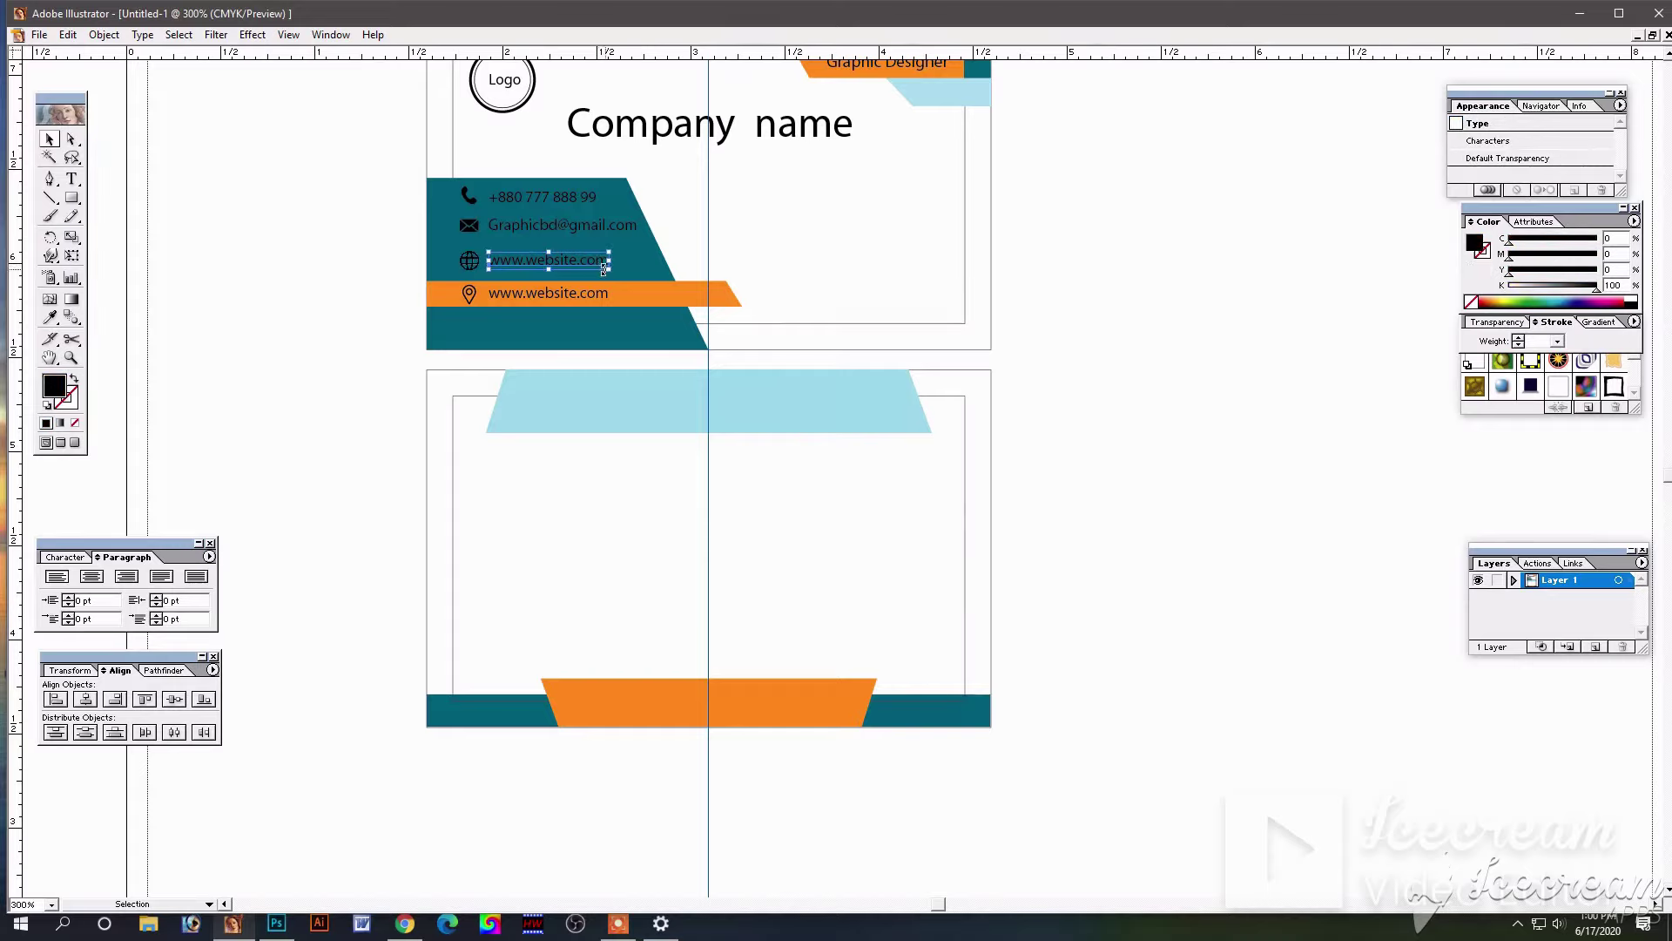
pyautogui.moveTo(603, 269)
pyautogui.mouseDown()
pyautogui.moveTo(754, 714)
pyautogui.moveTo(808, 689)
pyautogui.mouseUp()
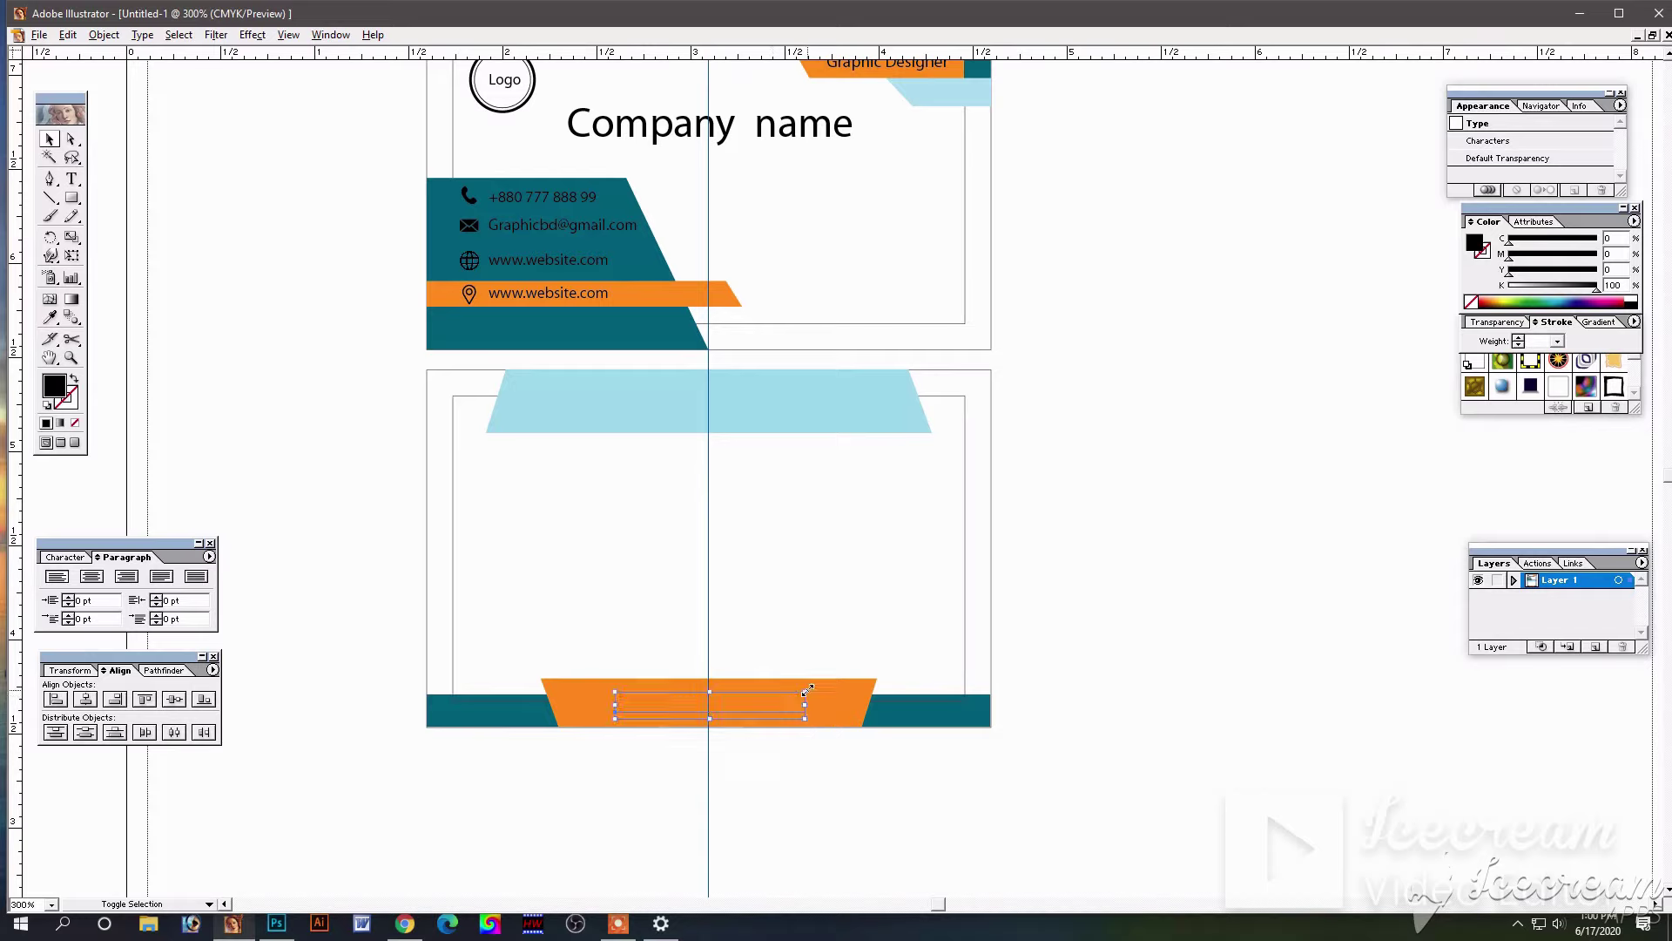
pyautogui.click(803, 819)
pyautogui.click(762, 709)
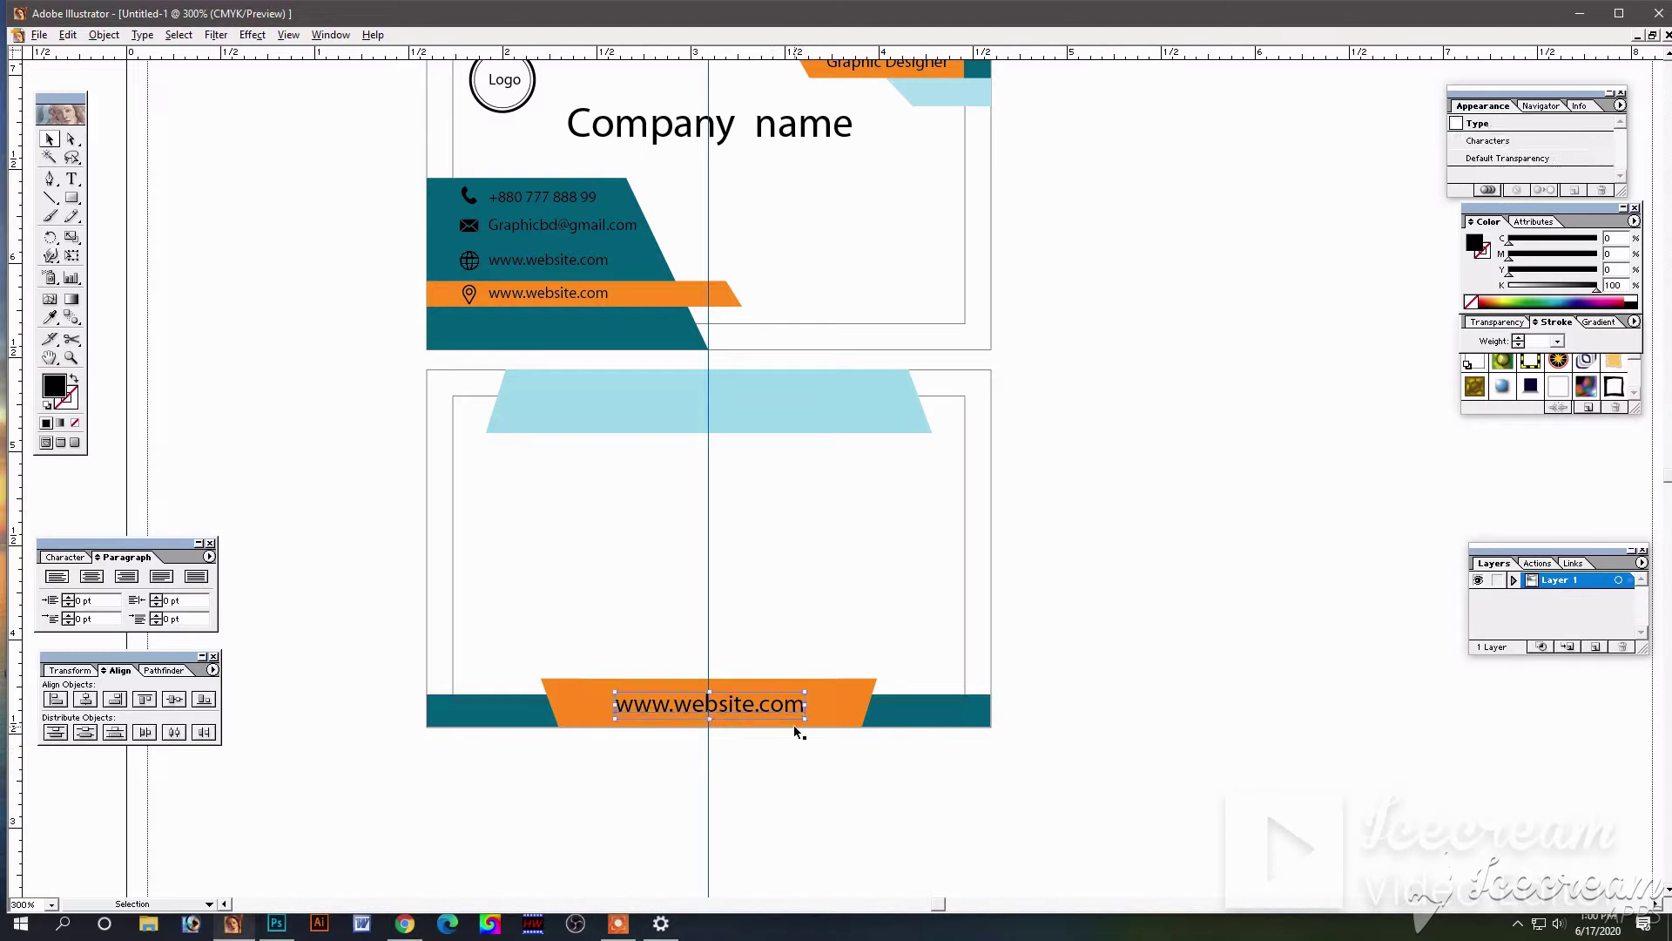
# Step: Copy the Company name heading into the middle of the back card and enlarge it
pyautogui.click(993, 770)
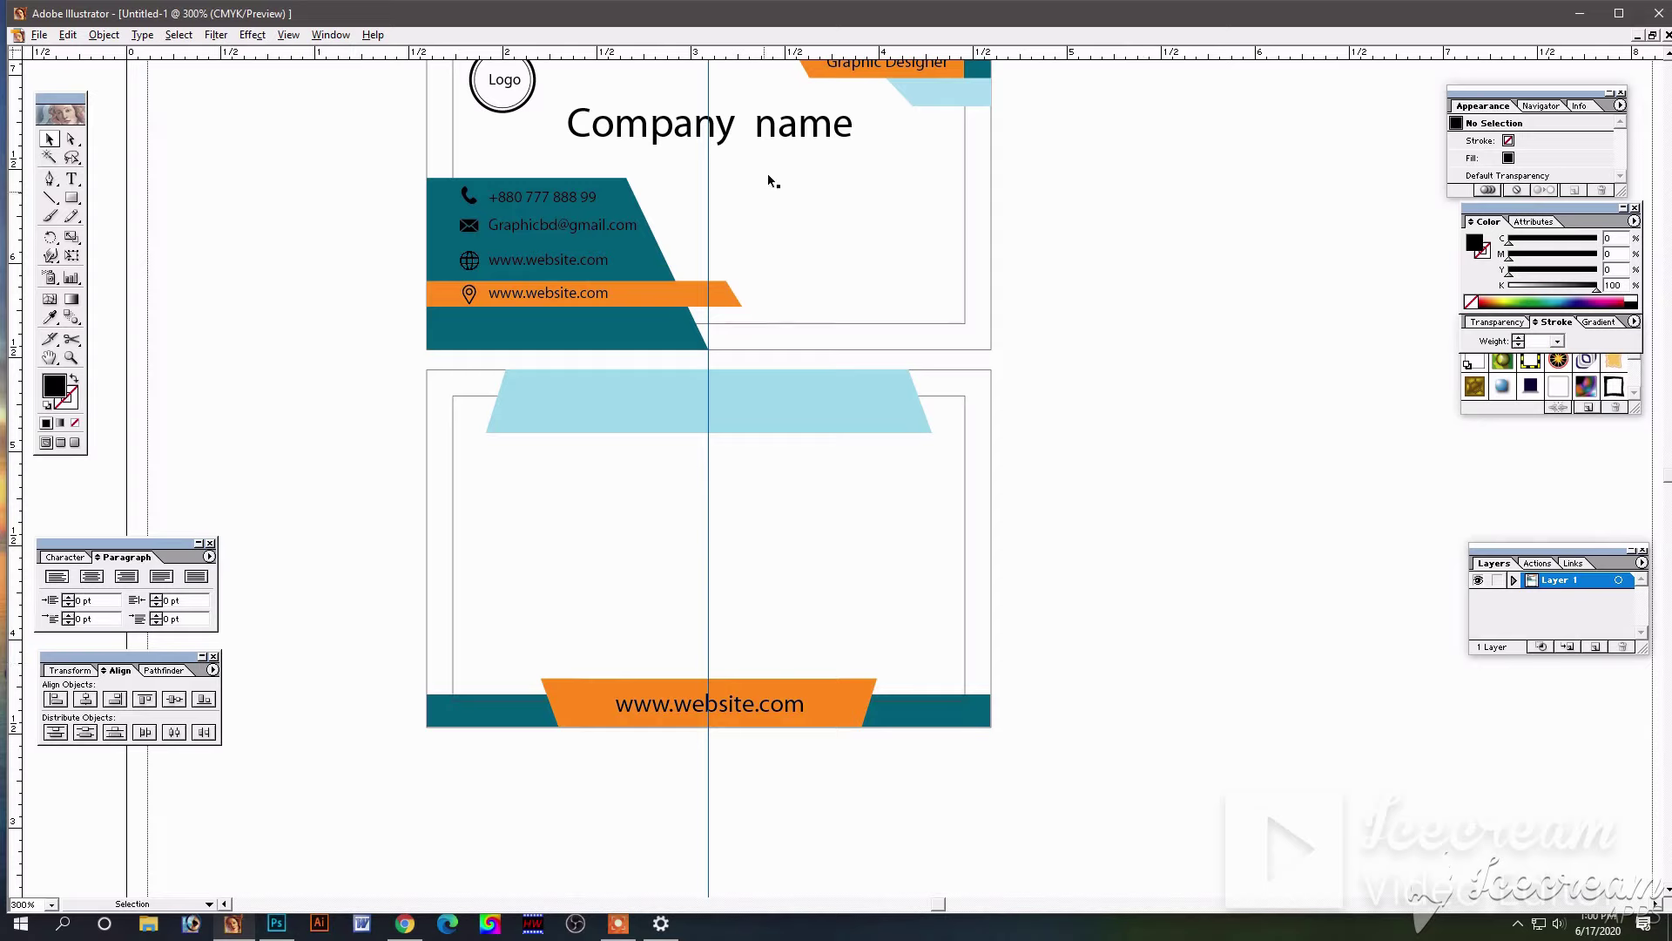
pyautogui.moveTo(801, 131); pyautogui.dragTo(800, 546)
pyautogui.click(1136, 514)
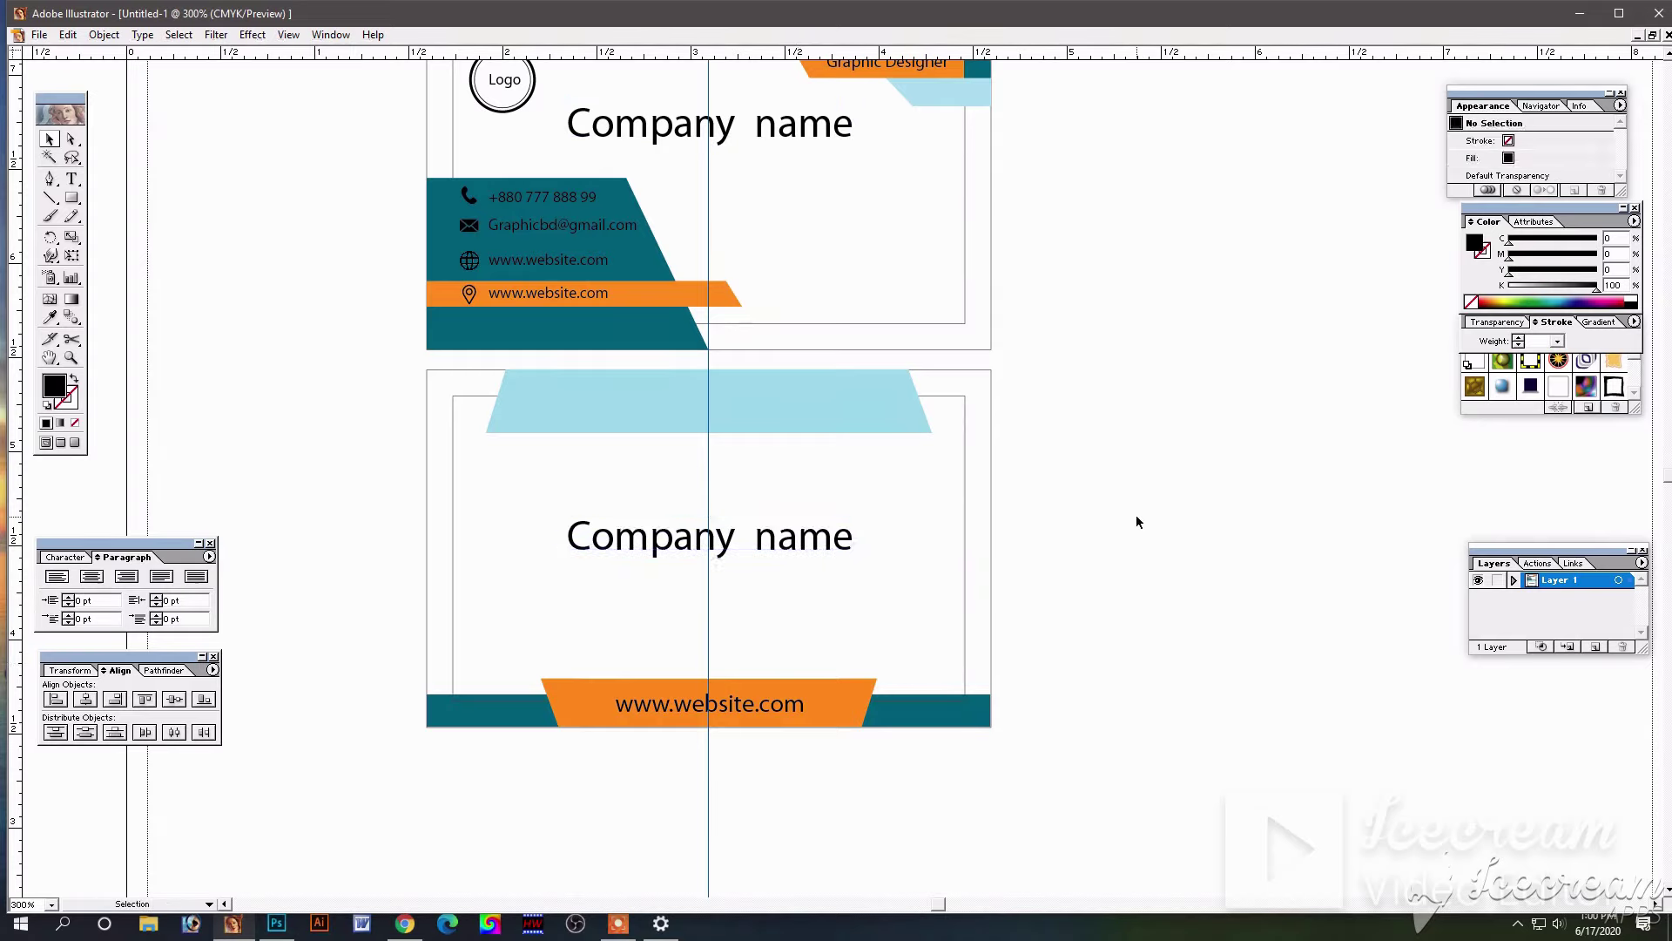
pyautogui.click(826, 542)
pyautogui.click(1069, 568)
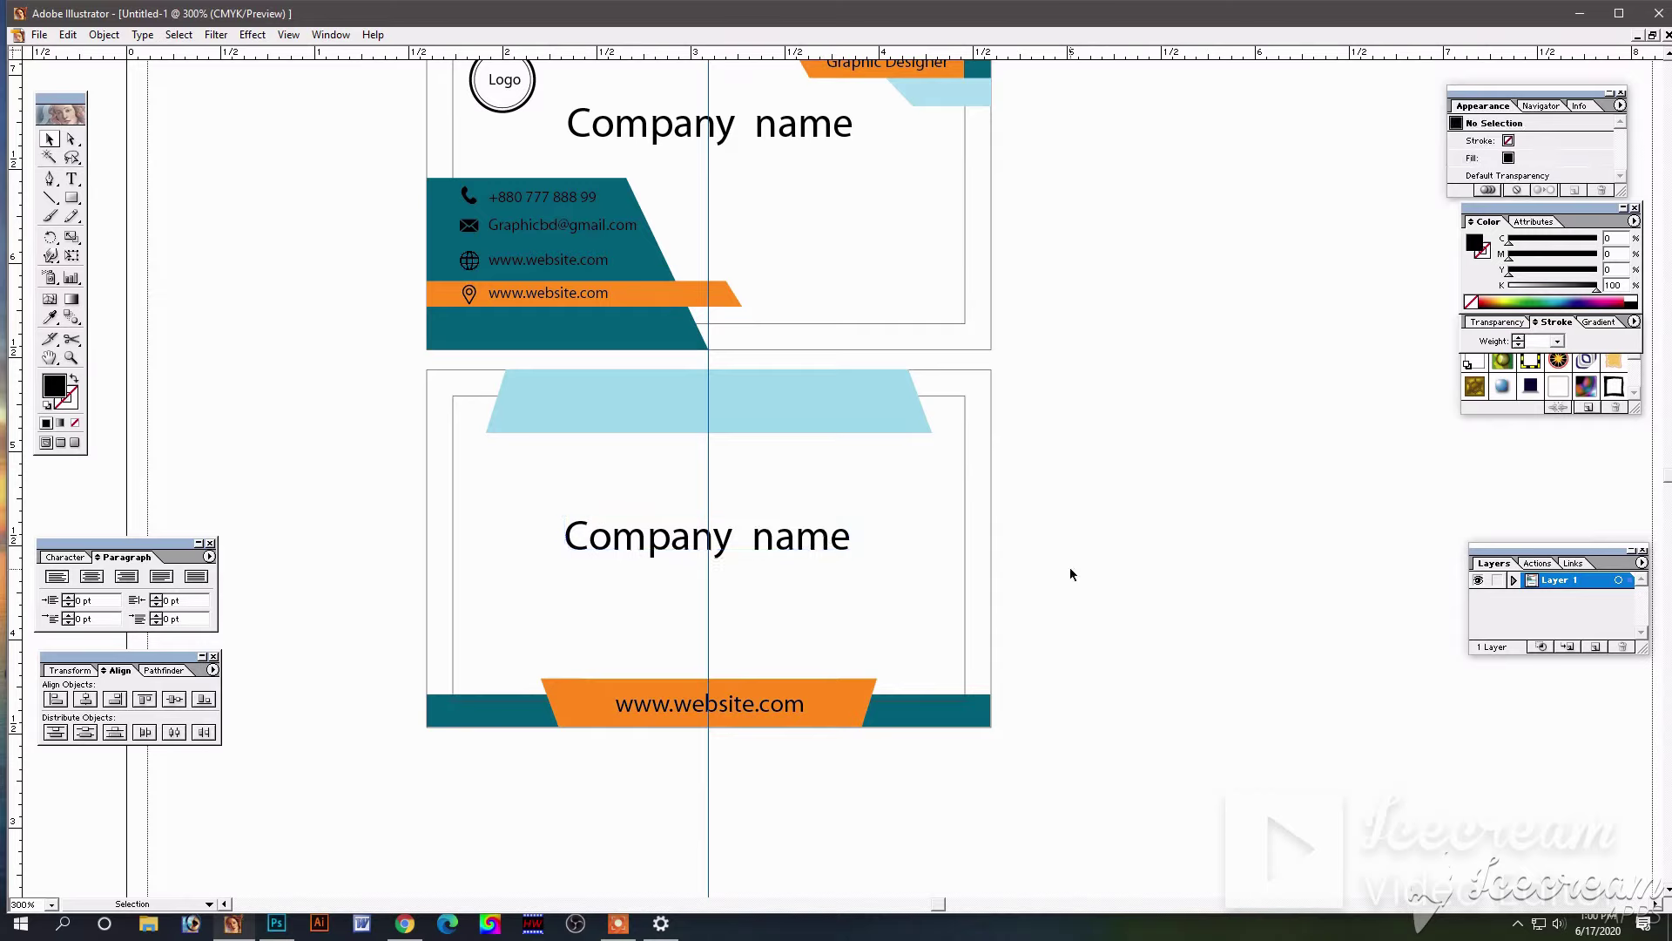
pyautogui.click(817, 535)
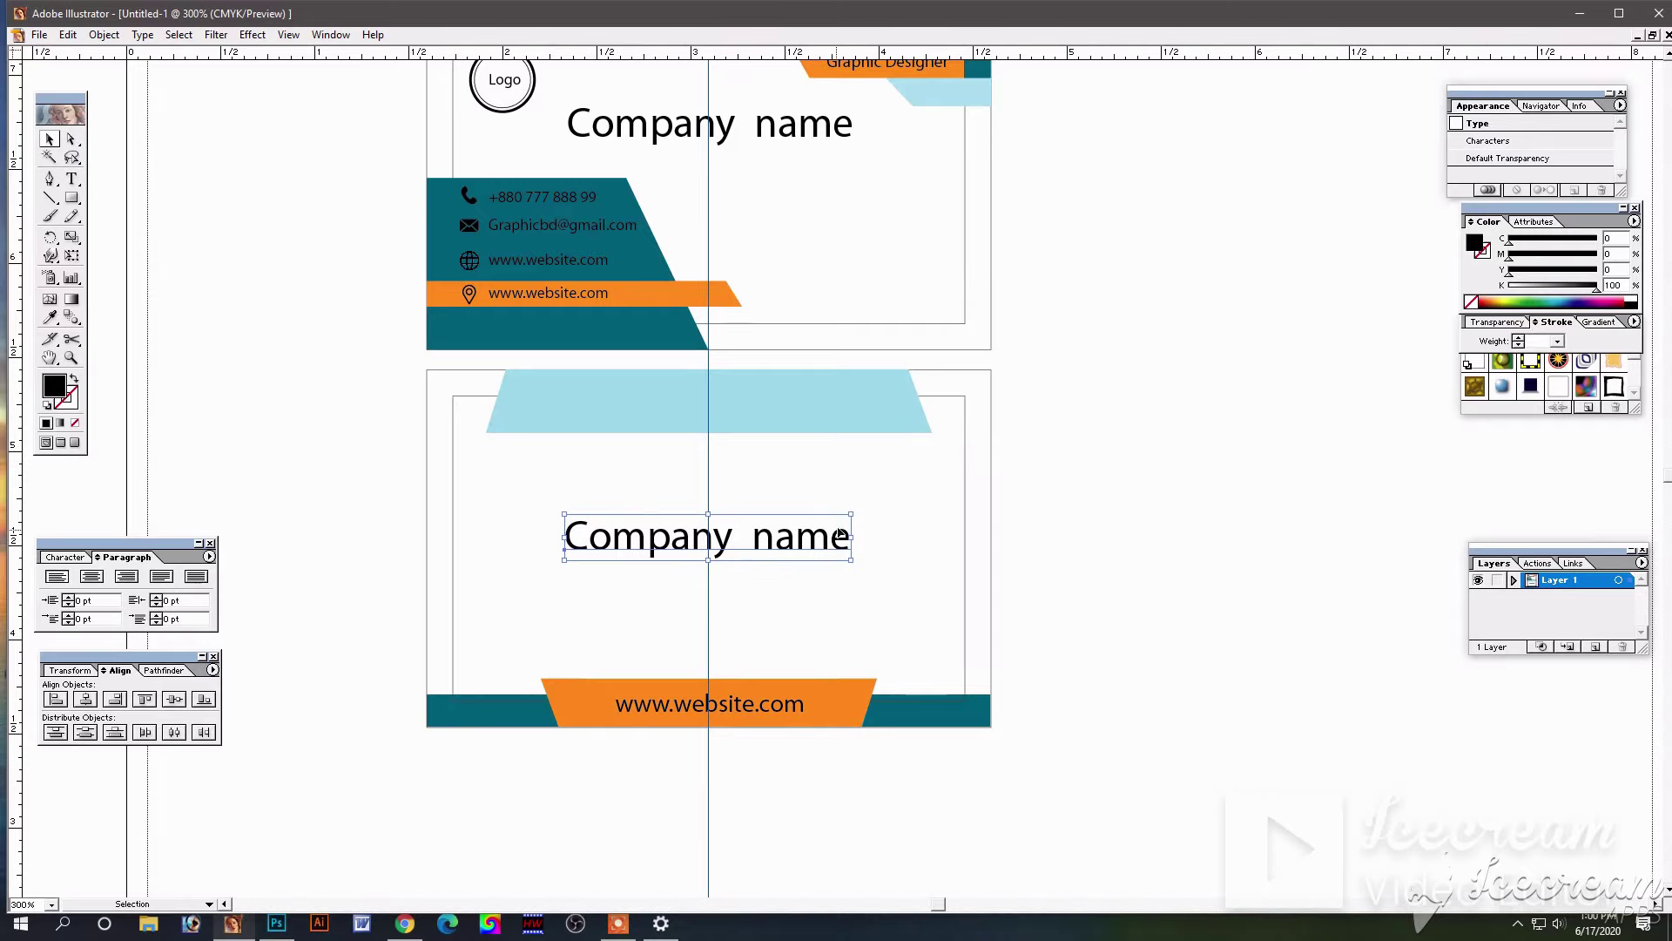
pyautogui.moveTo(853, 514); pyautogui.dragTo(888, 504)
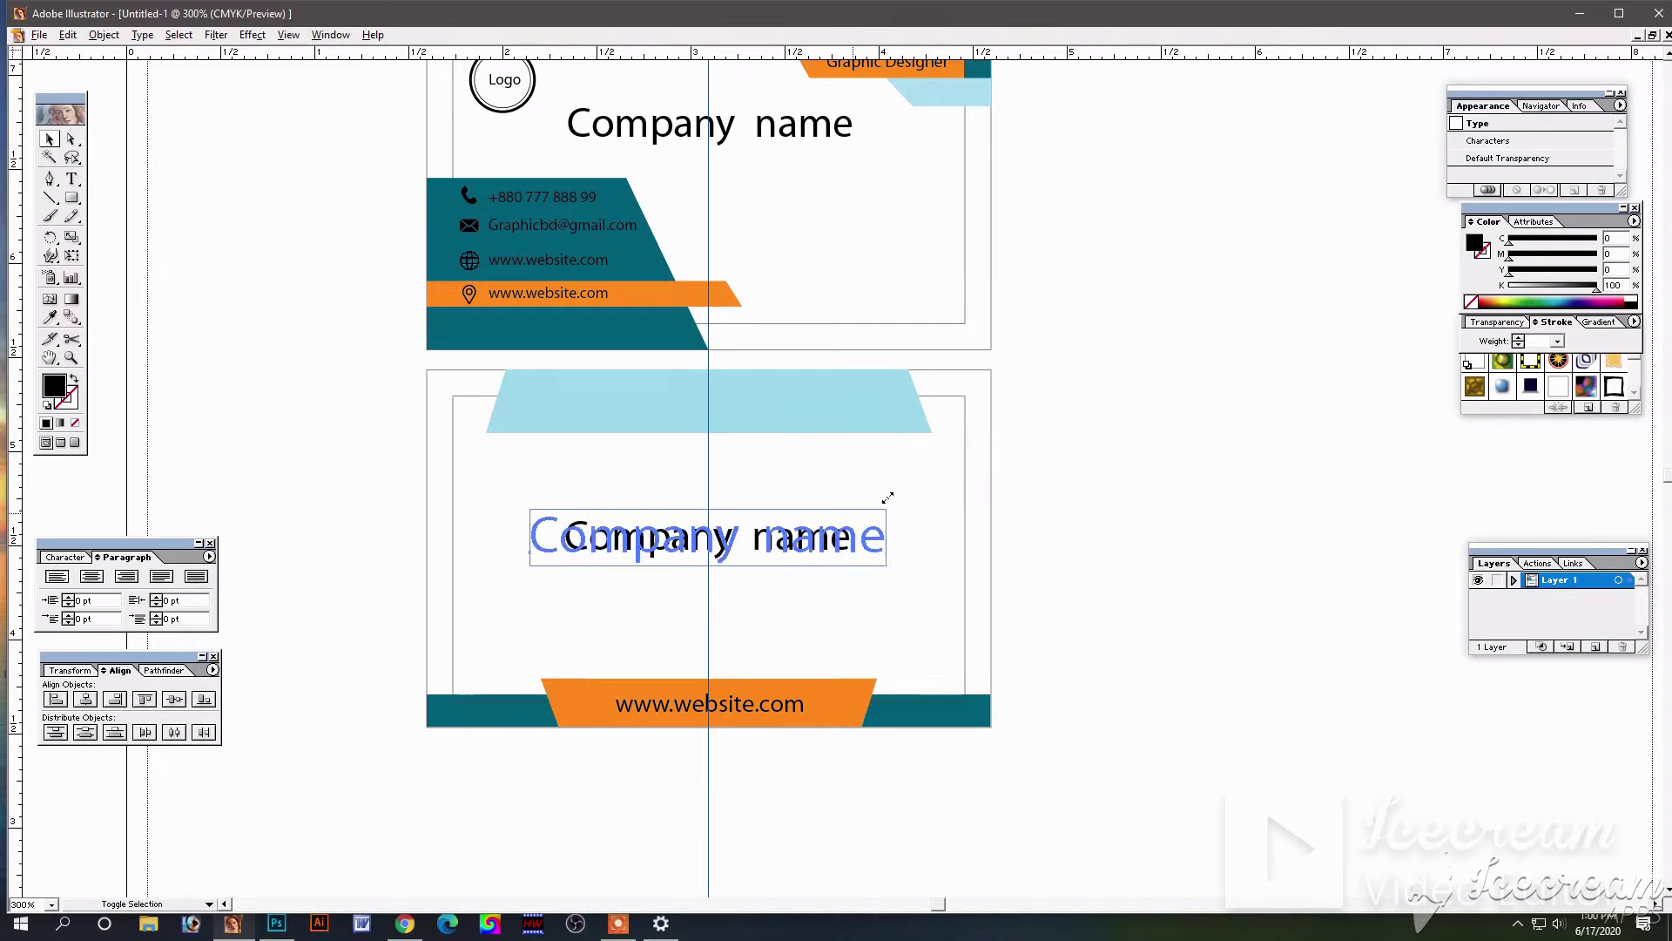
pyautogui.click(1085, 552)
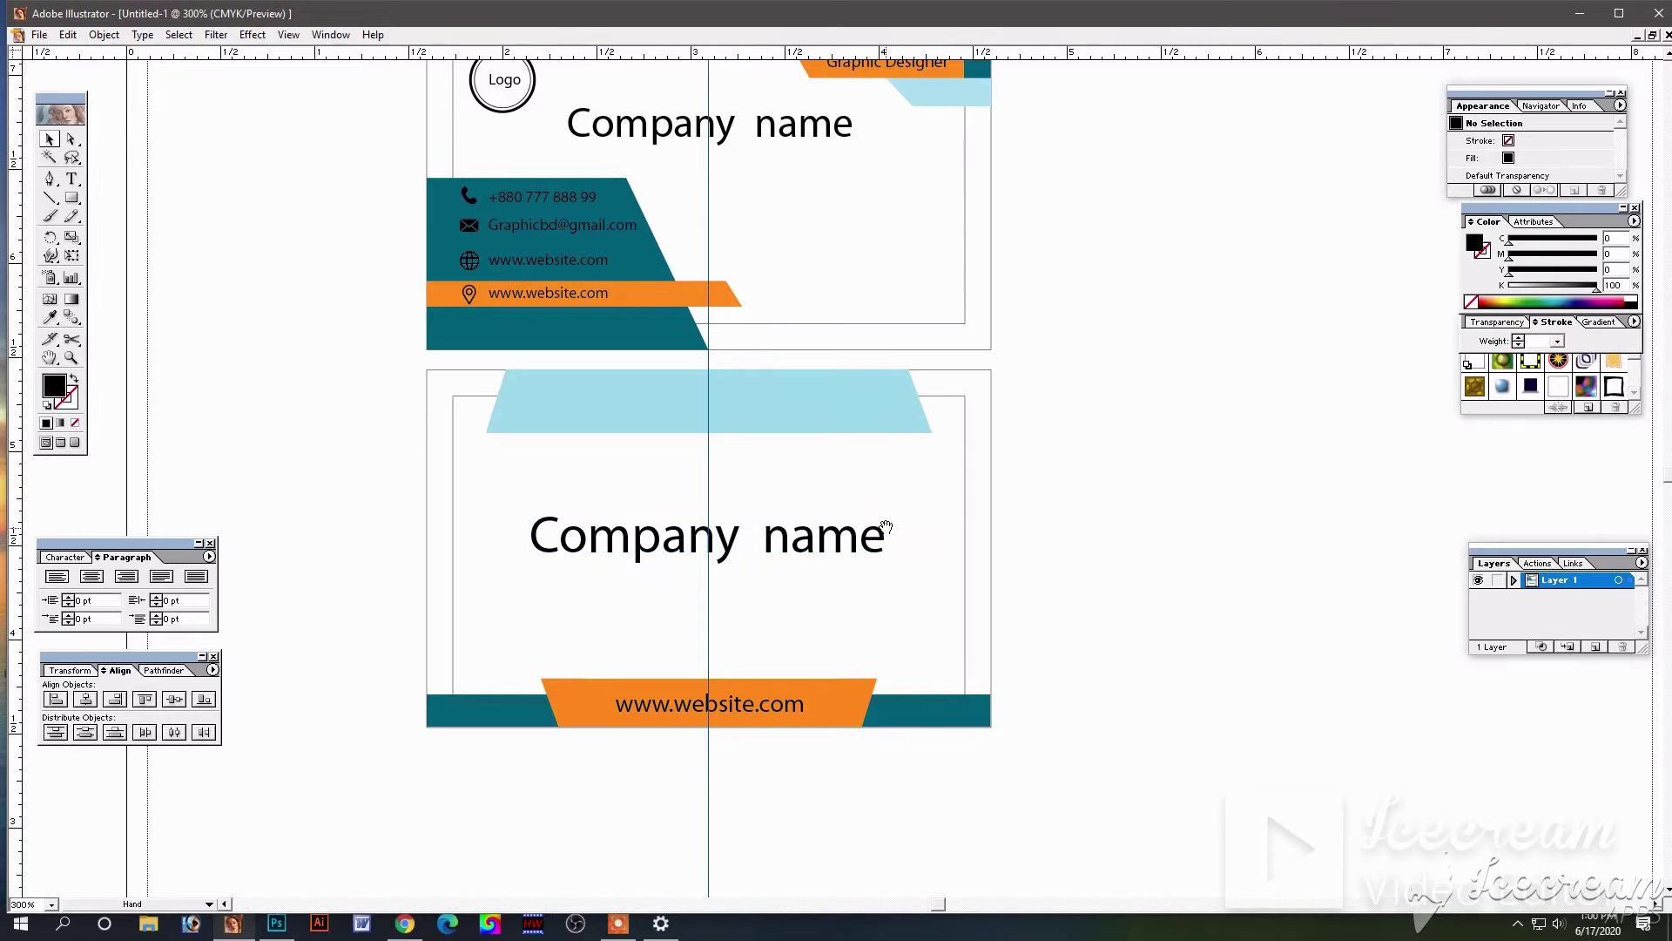
# Step: Delete the front card's Company name line and view the whole front card
pyautogui.moveTo(886, 531)
pyautogui.mouseDown()
pyautogui.moveTo(866, 586)
pyautogui.moveTo(914, 581)
pyautogui.mouseUp()
pyautogui.click(767, 140)
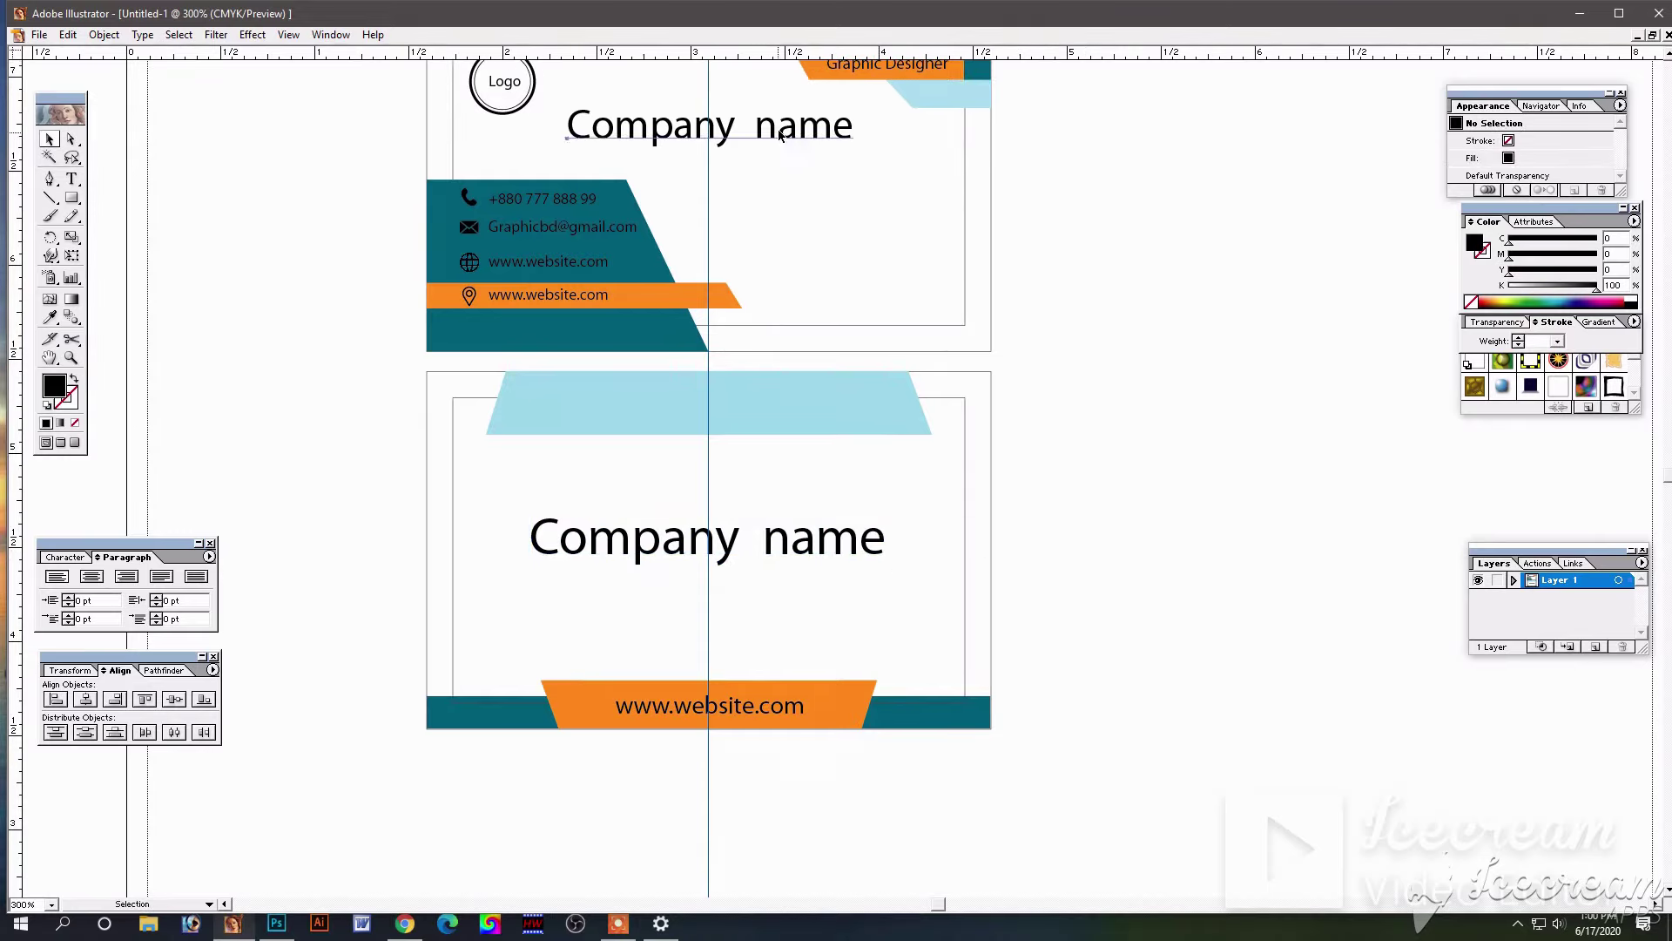
pyautogui.press('Delete')
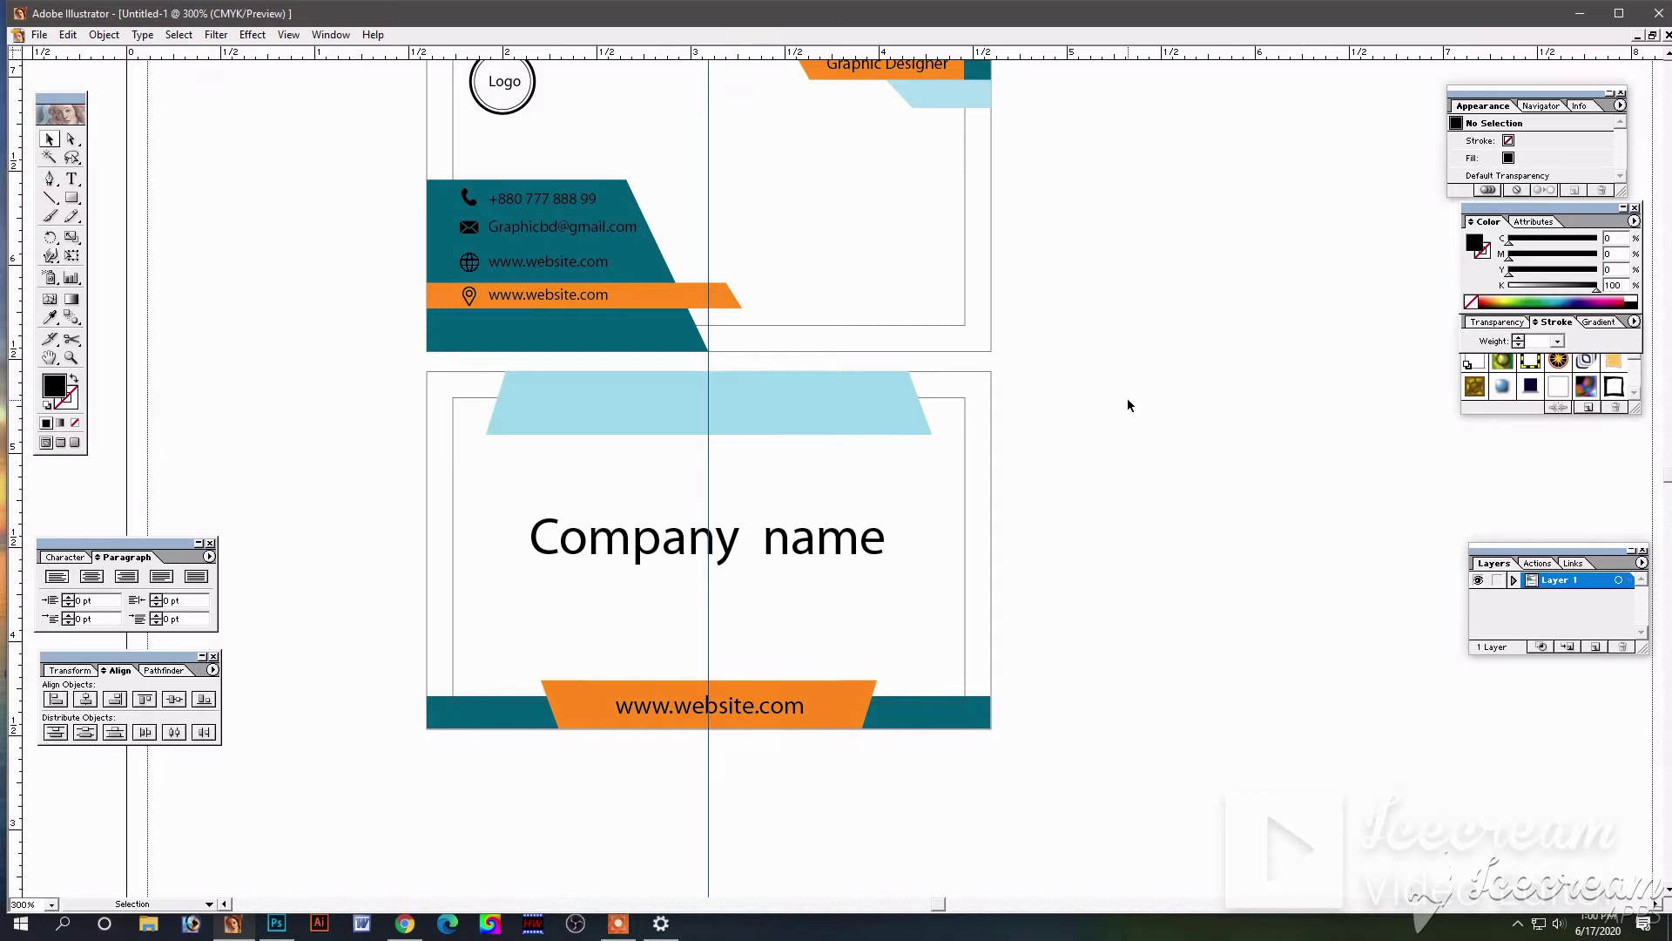
pyautogui.moveTo(814, 291); pyautogui.dragTo(833, 394)
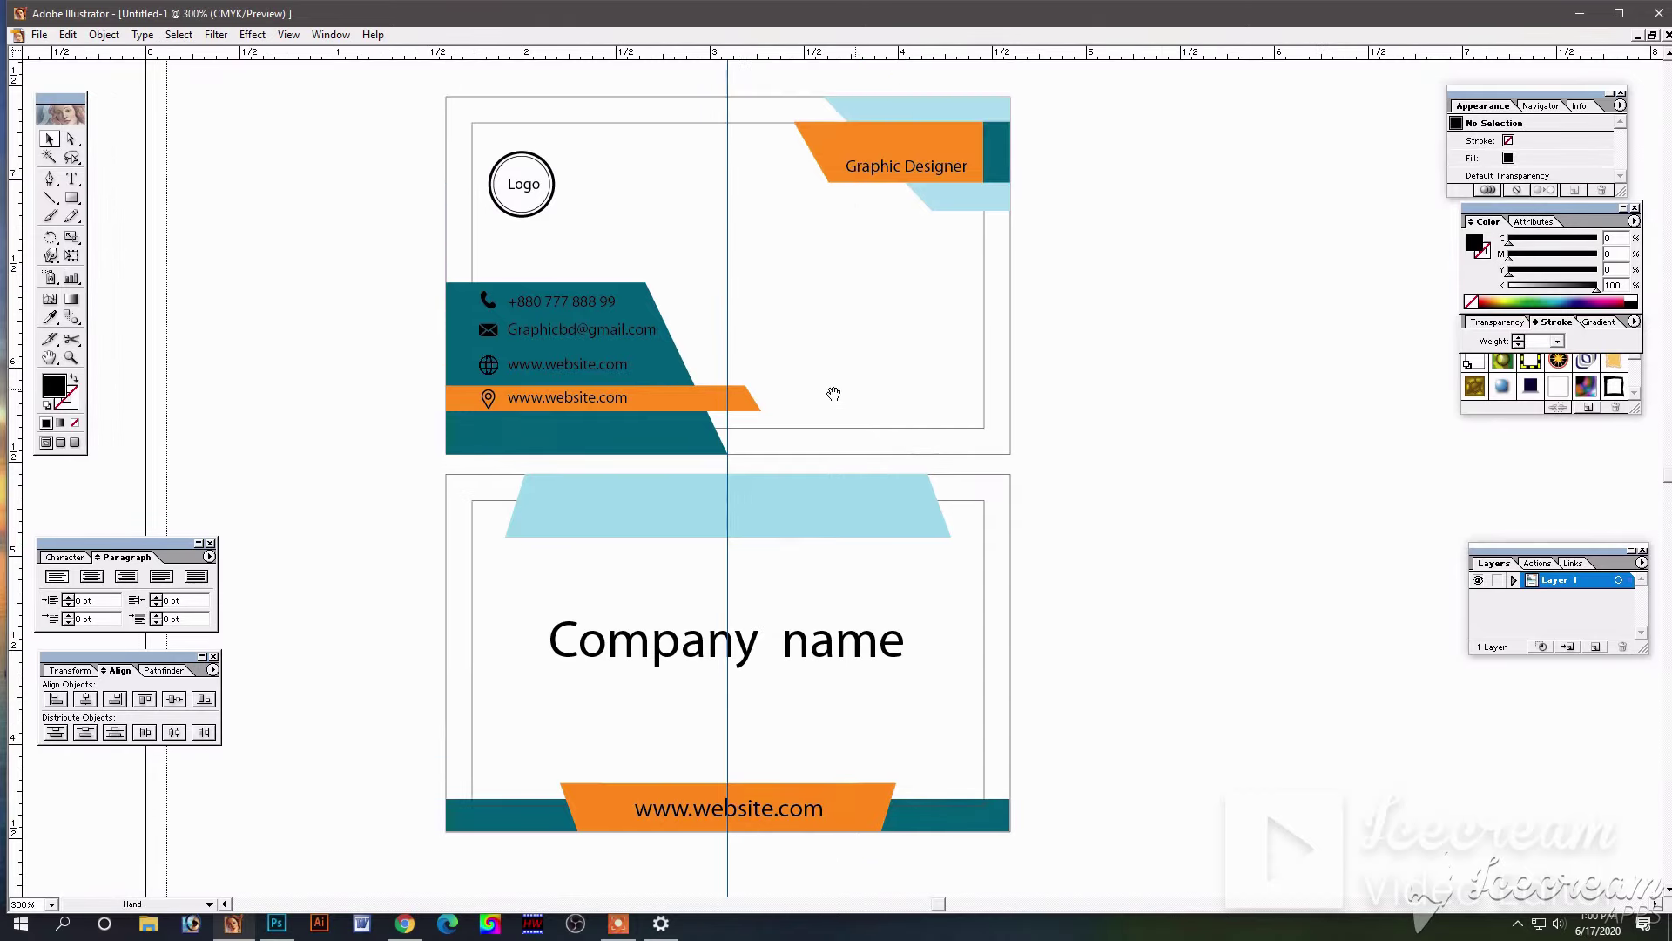
# Step: Select the front card's logo circle together with its text
pyautogui.click(587, 159)
pyautogui.click(666, 214)
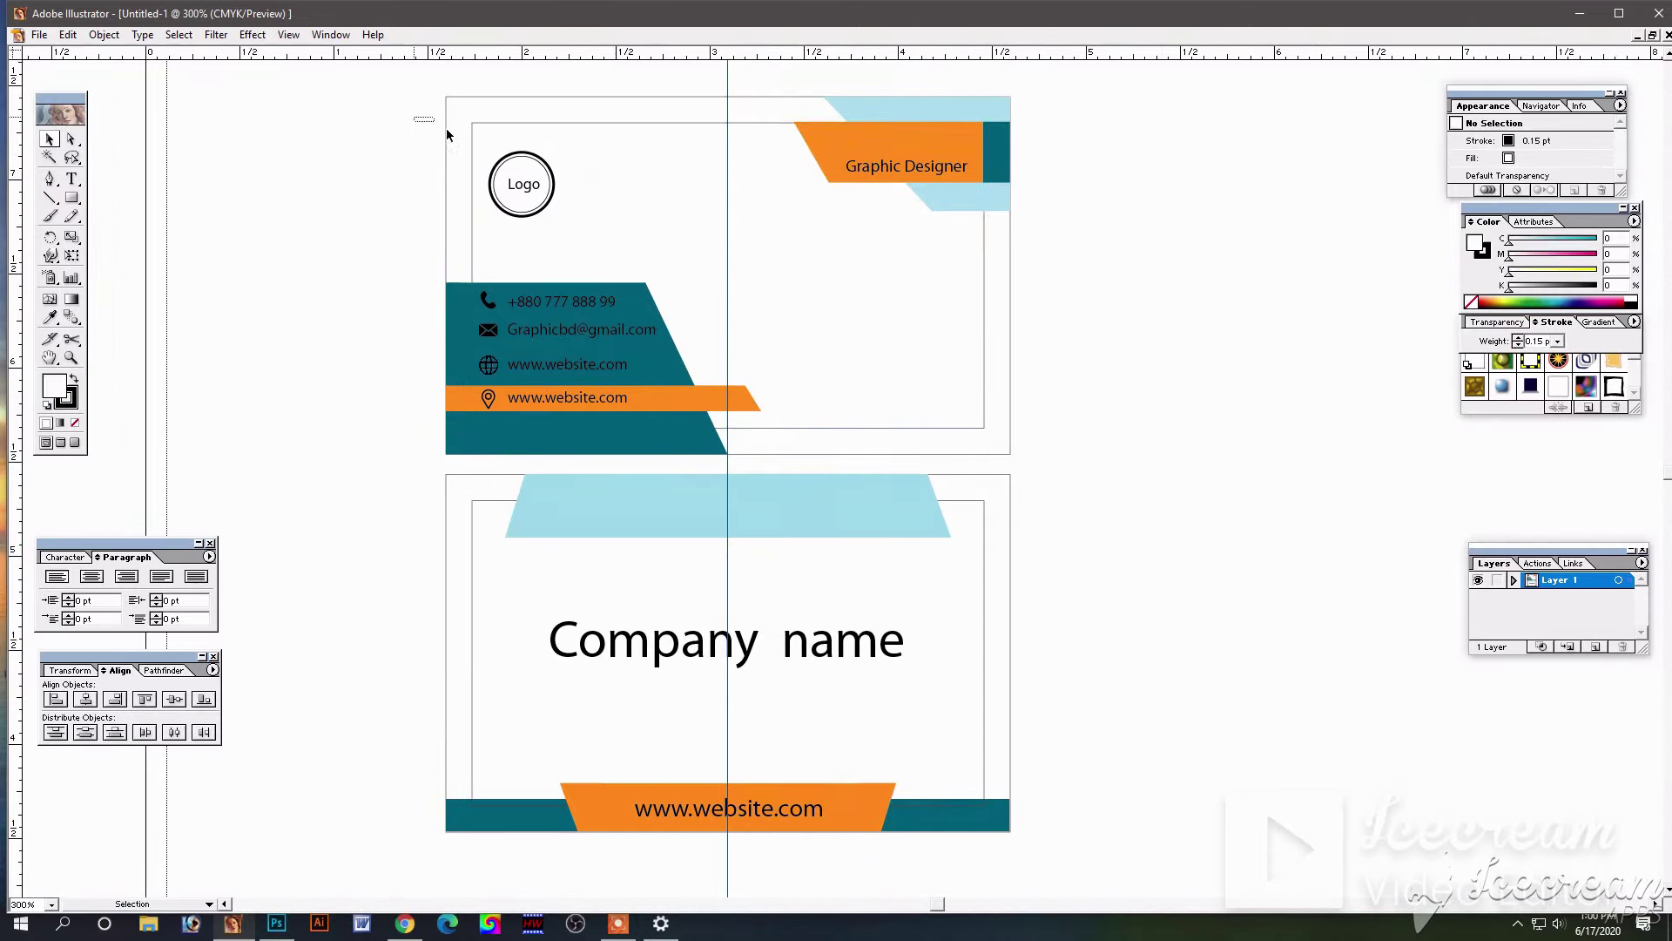
pyautogui.moveTo(413, 116); pyautogui.dragTo(478, 148)
pyautogui.click(433, 180)
pyautogui.moveTo(571, 155)
pyautogui.mouseDown()
pyautogui.moveTo(479, 244)
pyautogui.moveTo(557, 205)
pyautogui.moveTo(617, 213)
pyautogui.moveTo(623, 246)
pyautogui.mouseUp()
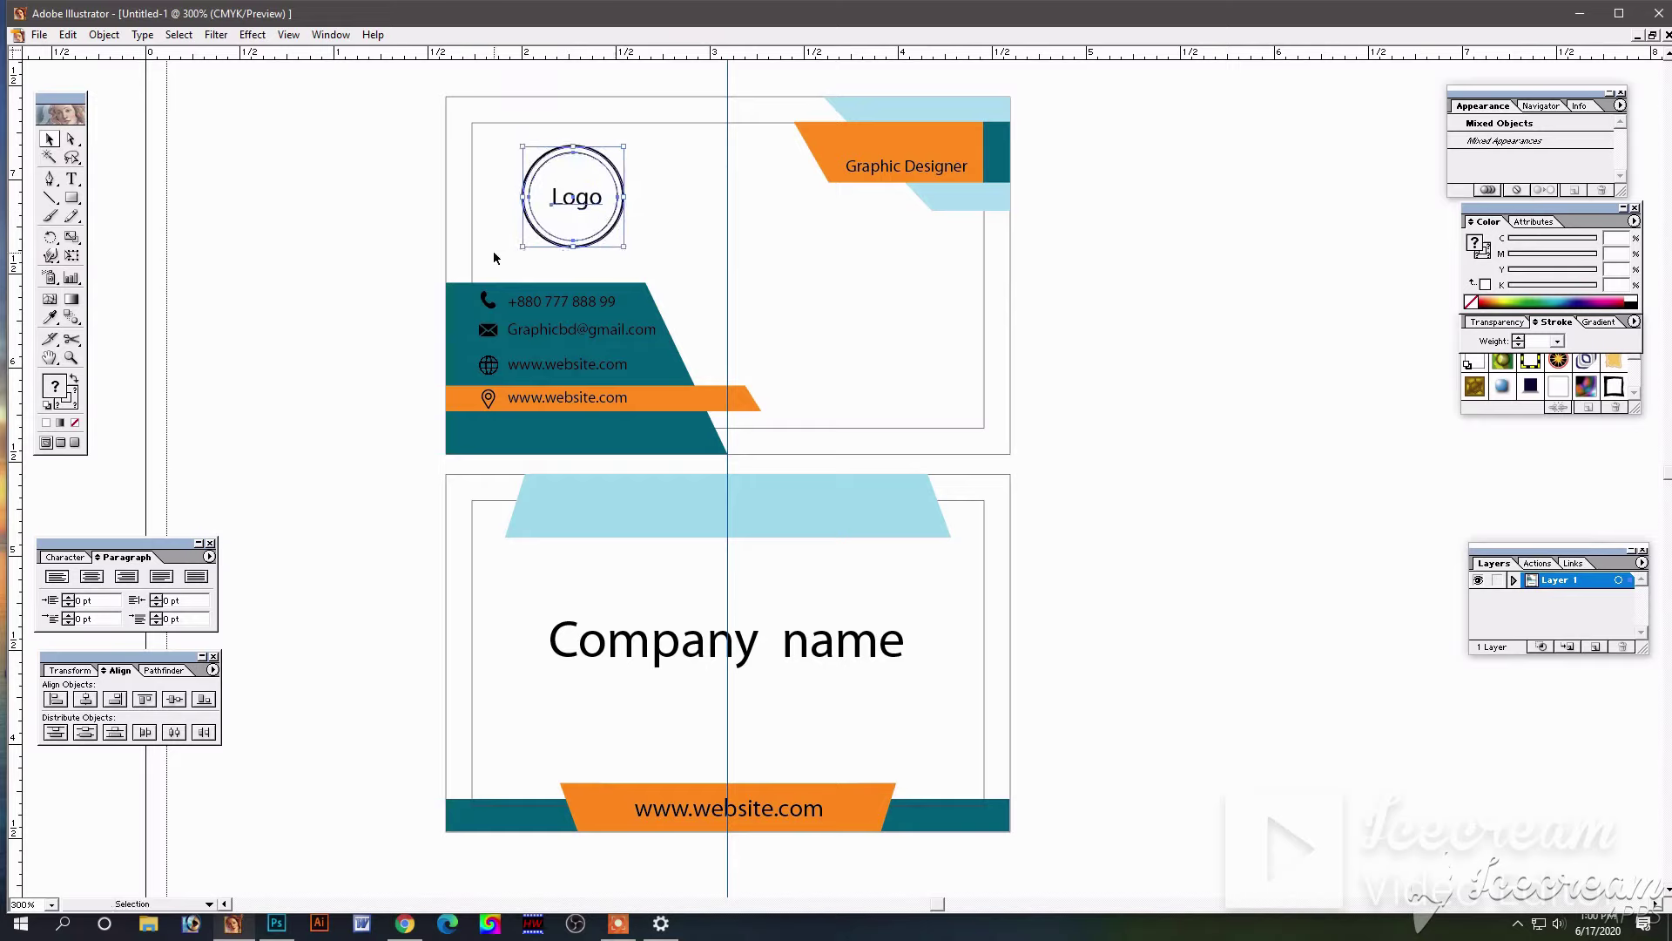
pyautogui.click(322, 250)
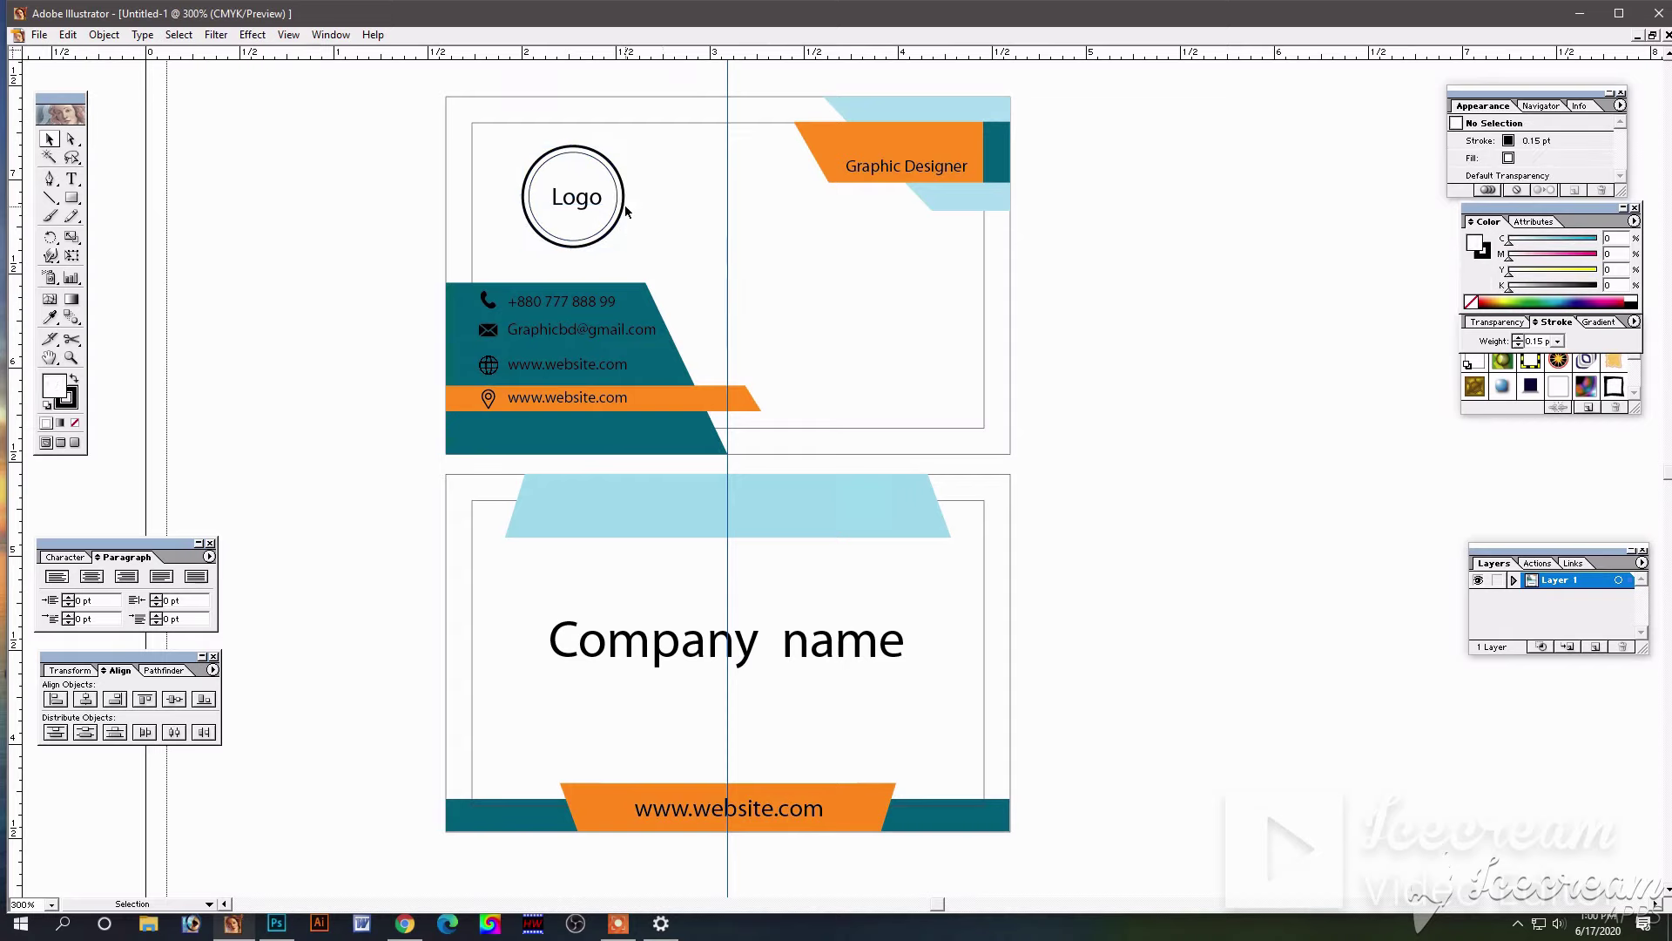
# Step: Copy the logo onto the back card, shrink it, and nudge the logo and Company name lower
pyautogui.moveTo(590, 209)
pyautogui.mouseDown()
pyautogui.moveTo(580, 448)
pyautogui.moveTo(541, 627)
pyautogui.mouseUp()
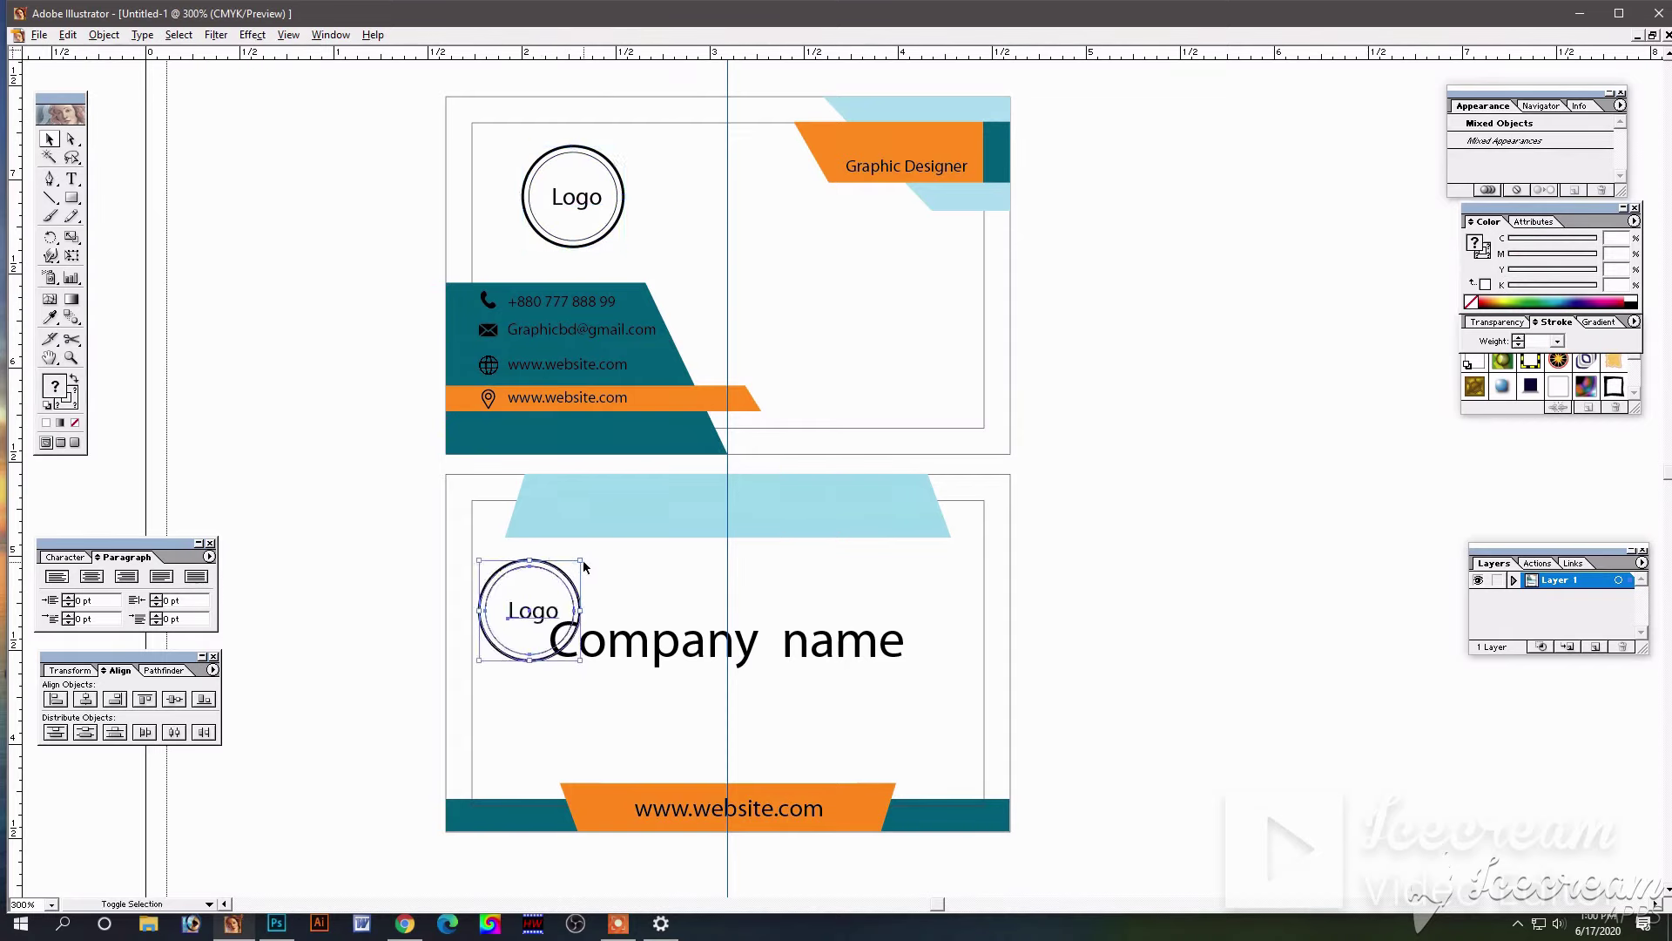
pyautogui.moveTo(581, 559)
pyautogui.mouseDown()
pyautogui.moveTo(557, 582)
pyautogui.moveTo(747, 562)
pyautogui.mouseUp()
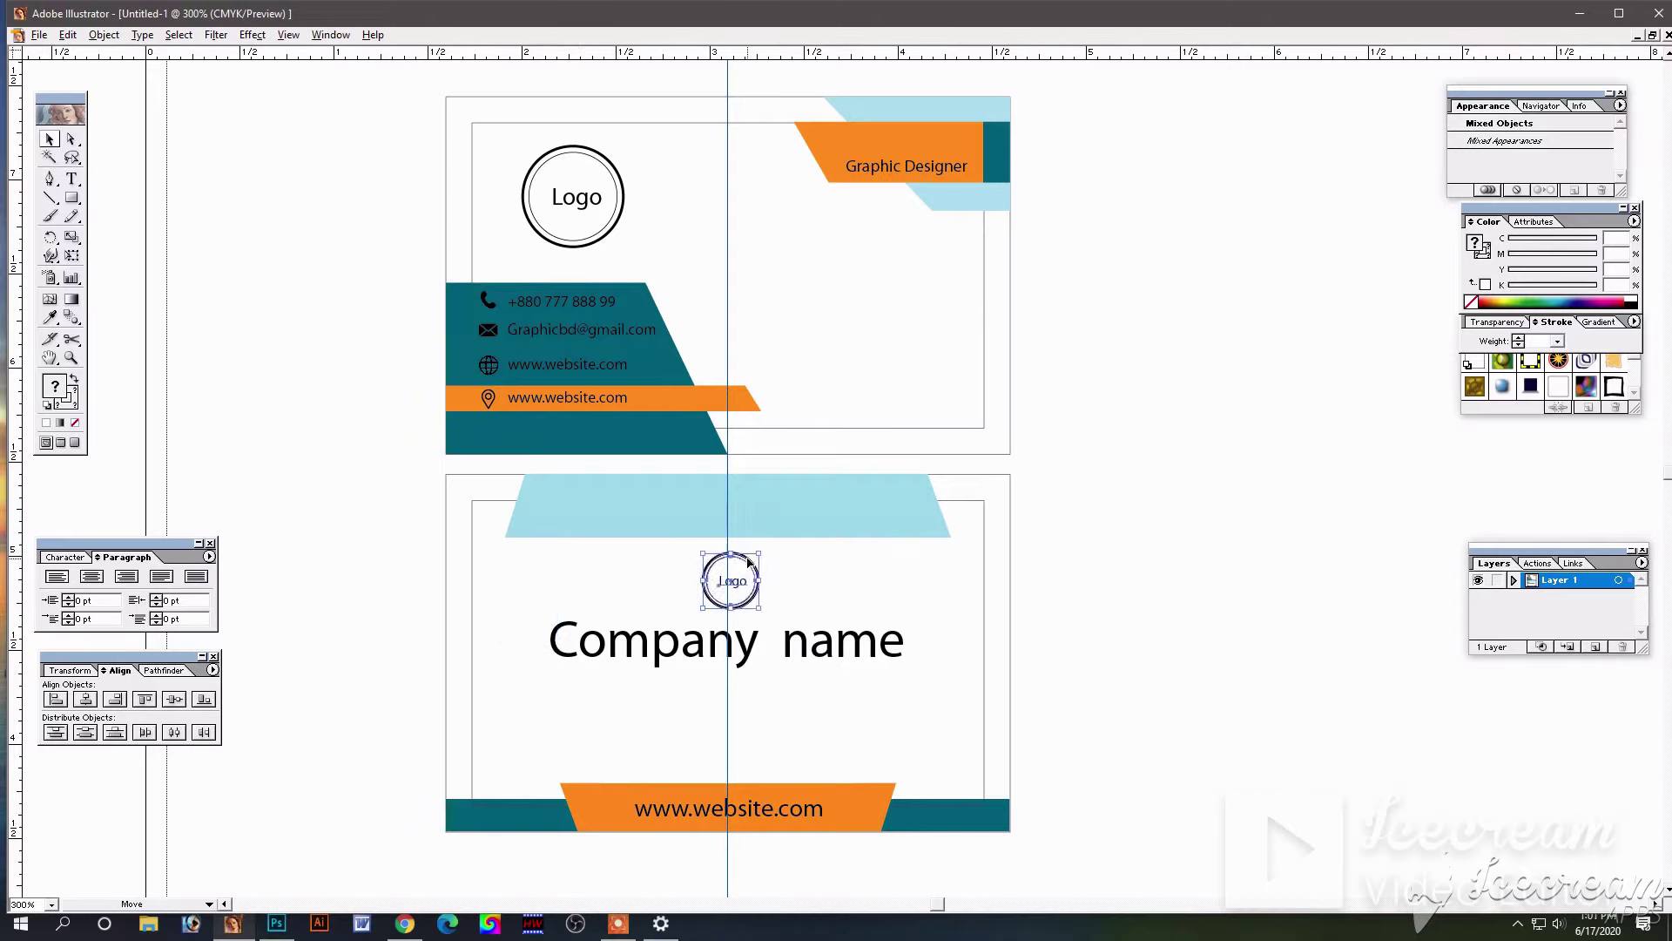
pyautogui.press('Left')
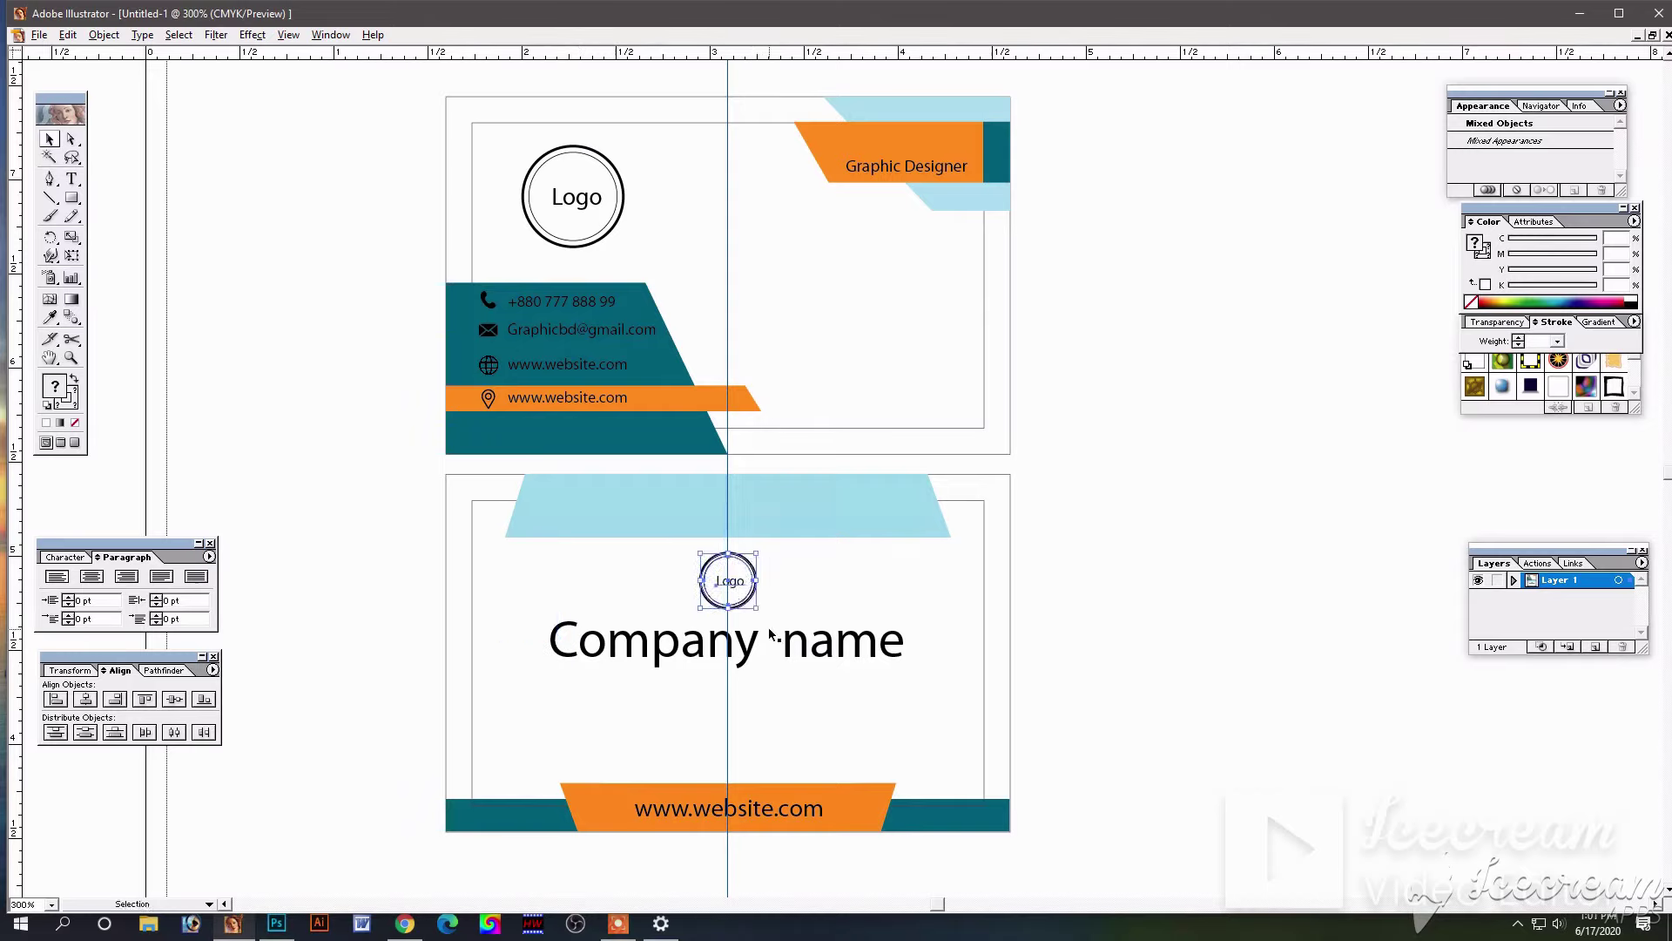
pyautogui.press('Down')
pyautogui.press('Down')
pyautogui.press('Down')
pyautogui.click(784, 649)
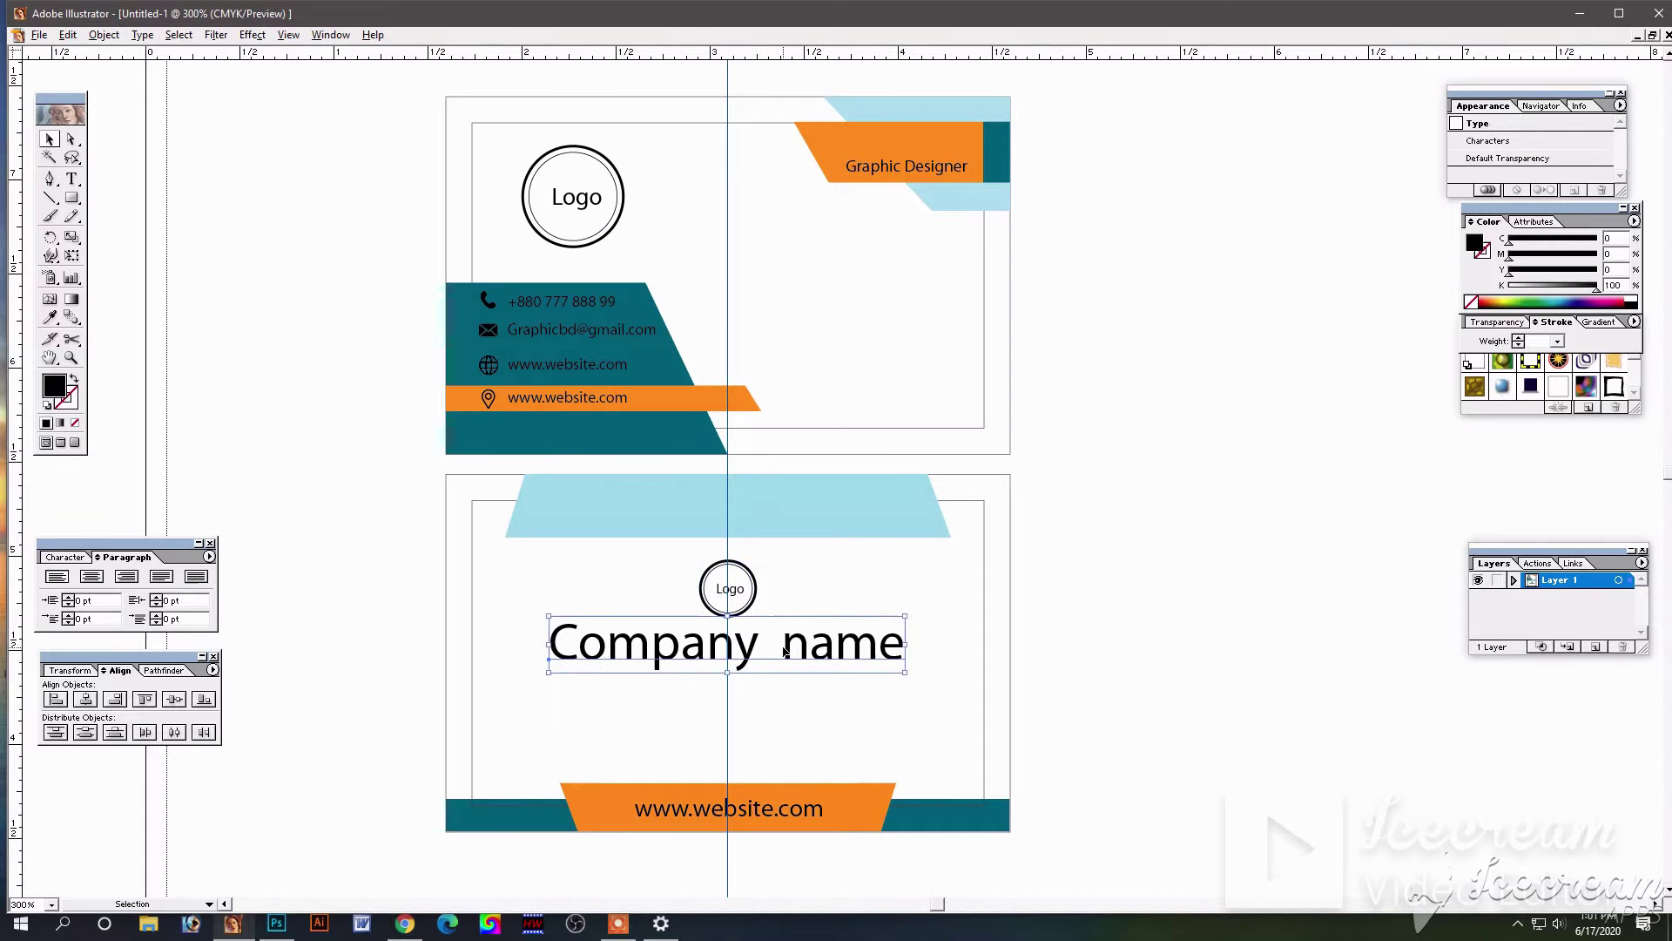
pyautogui.press('Down')
pyautogui.press('Down')
pyautogui.press('Down')
pyautogui.press('Down')
pyautogui.press('Down')
pyautogui.press('Down')
pyautogui.press('Down')
pyautogui.press('Down')
pyautogui.press('Down')
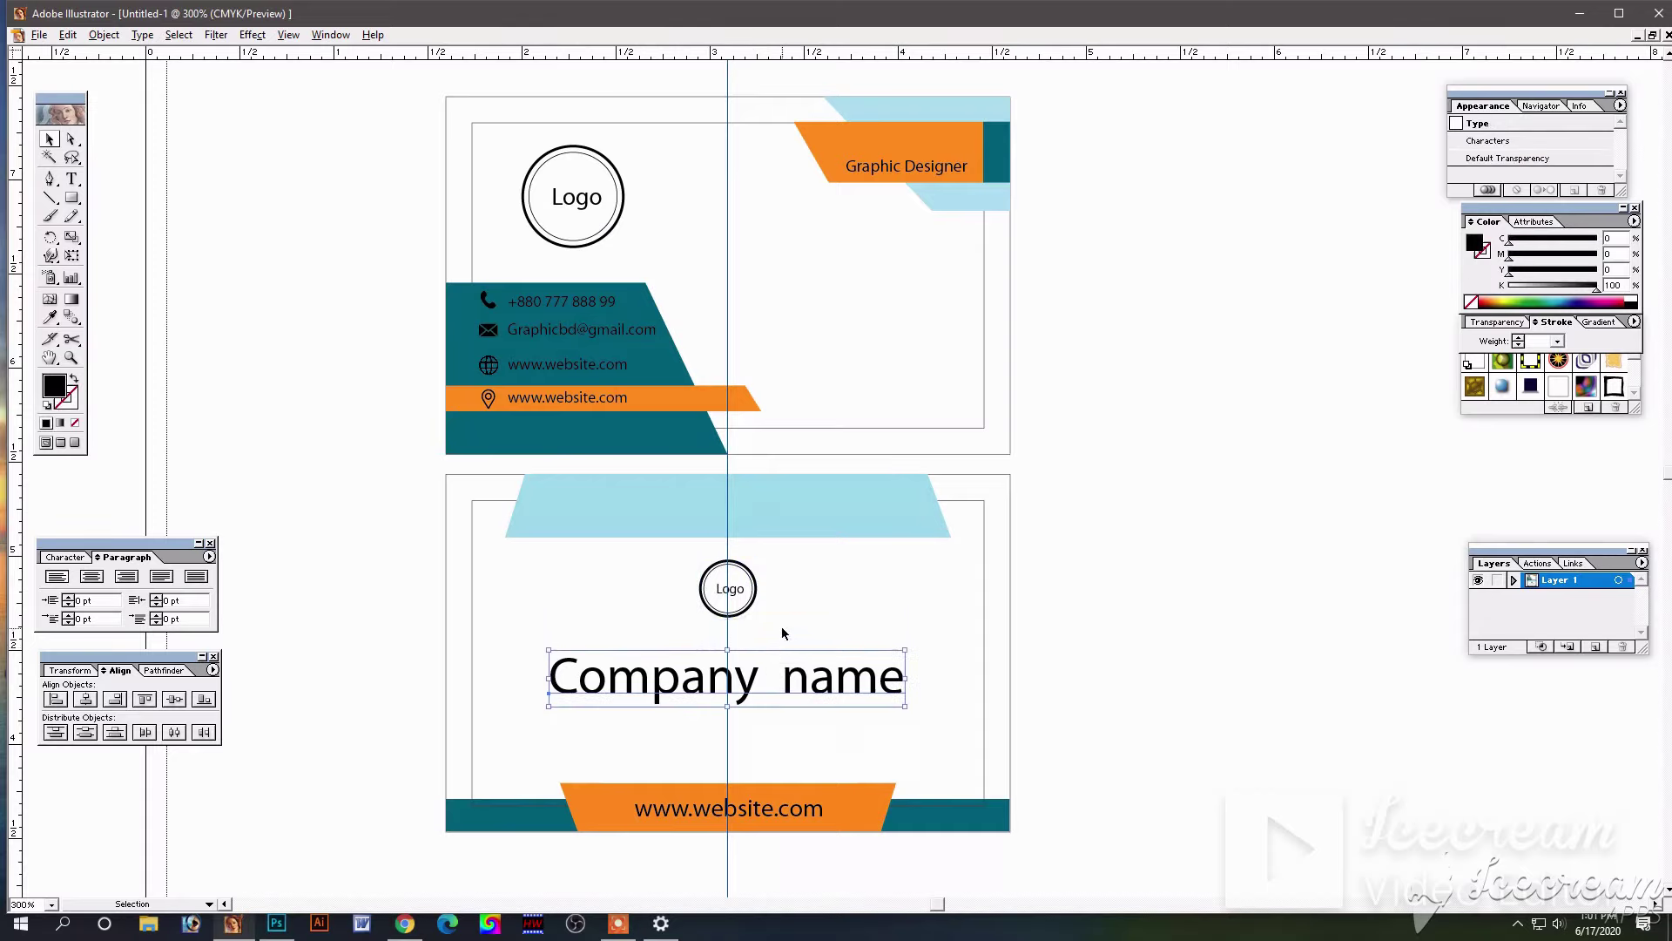
pyautogui.moveTo(770, 565); pyautogui.dragTo(697, 609)
pyautogui.press('Down')
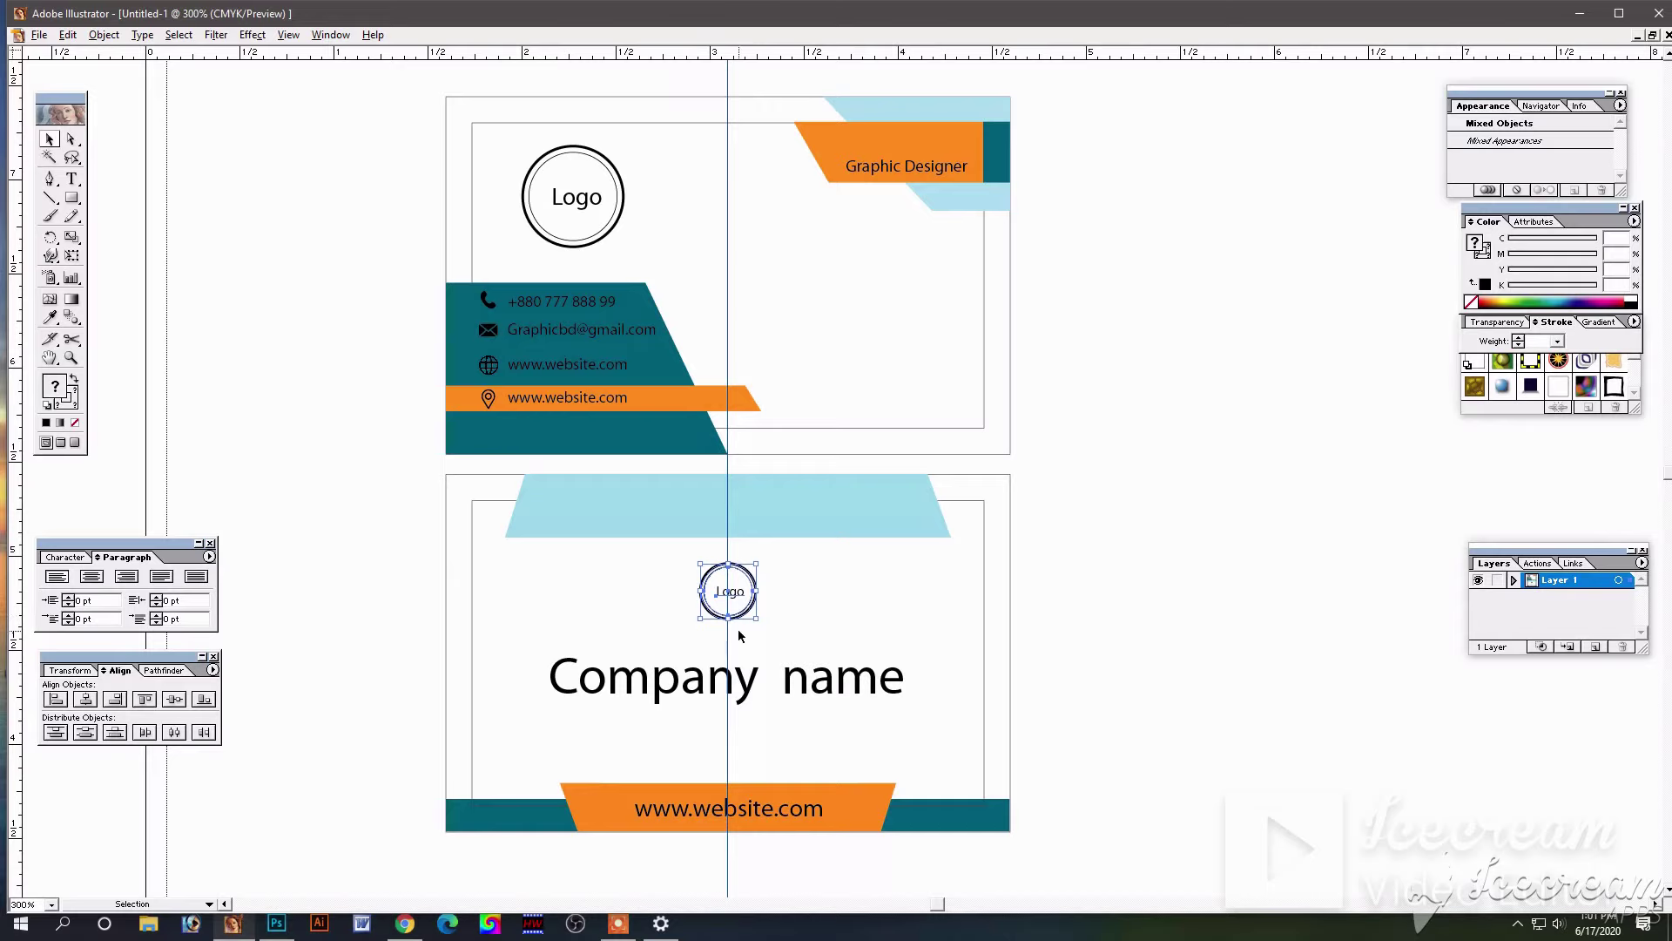
pyautogui.press('Down')
pyautogui.press('Down')
# Step: Sample the teal from the bottom bar and zoom in on the front card's contact block
pyautogui.click(757, 629)
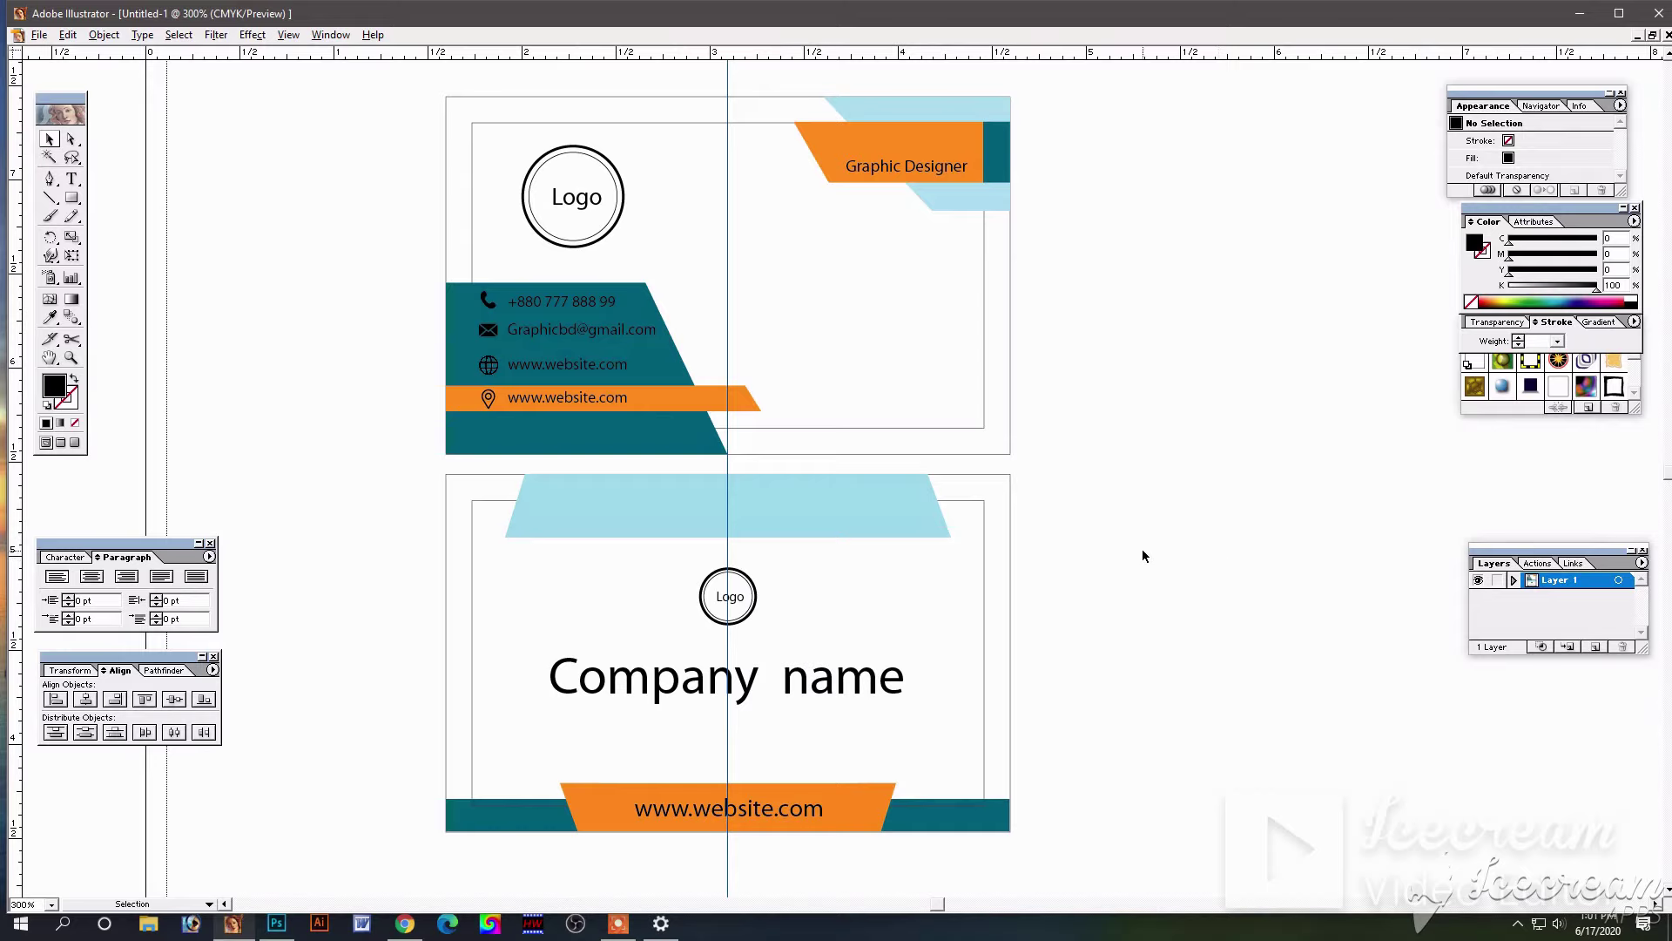
pyautogui.moveTo(1050, 341); pyautogui.dragTo(970, 375)
pyautogui.moveTo(1090, 385); pyautogui.dragTo(972, 415)
pyautogui.click(947, 816)
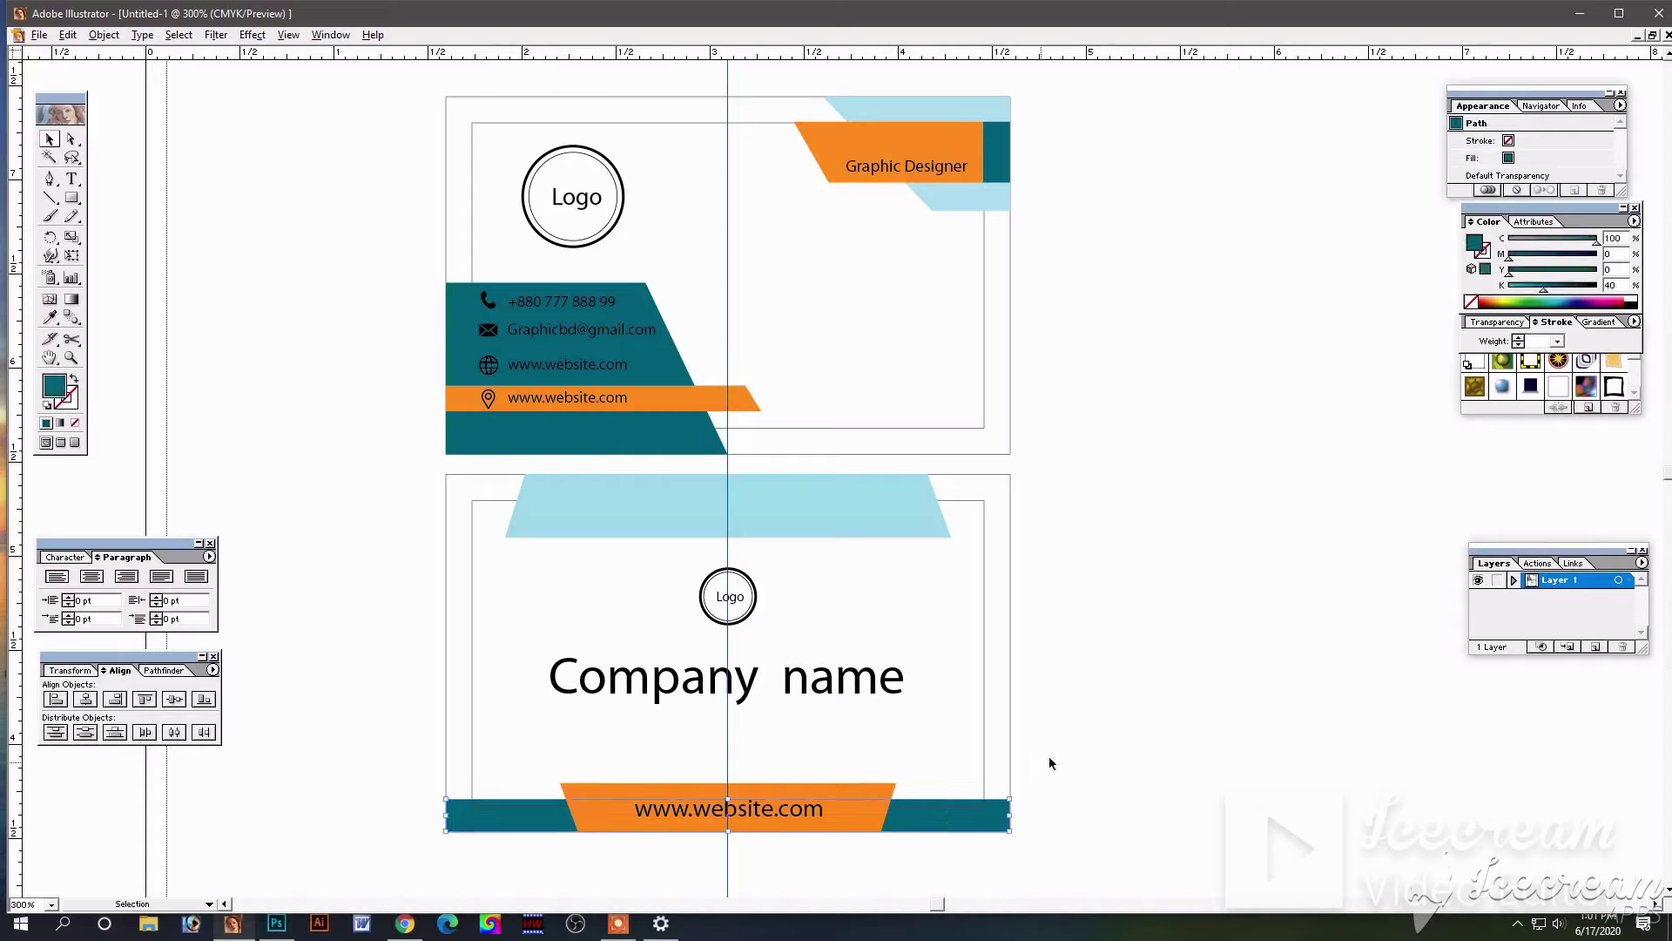
pyautogui.click(1073, 743)
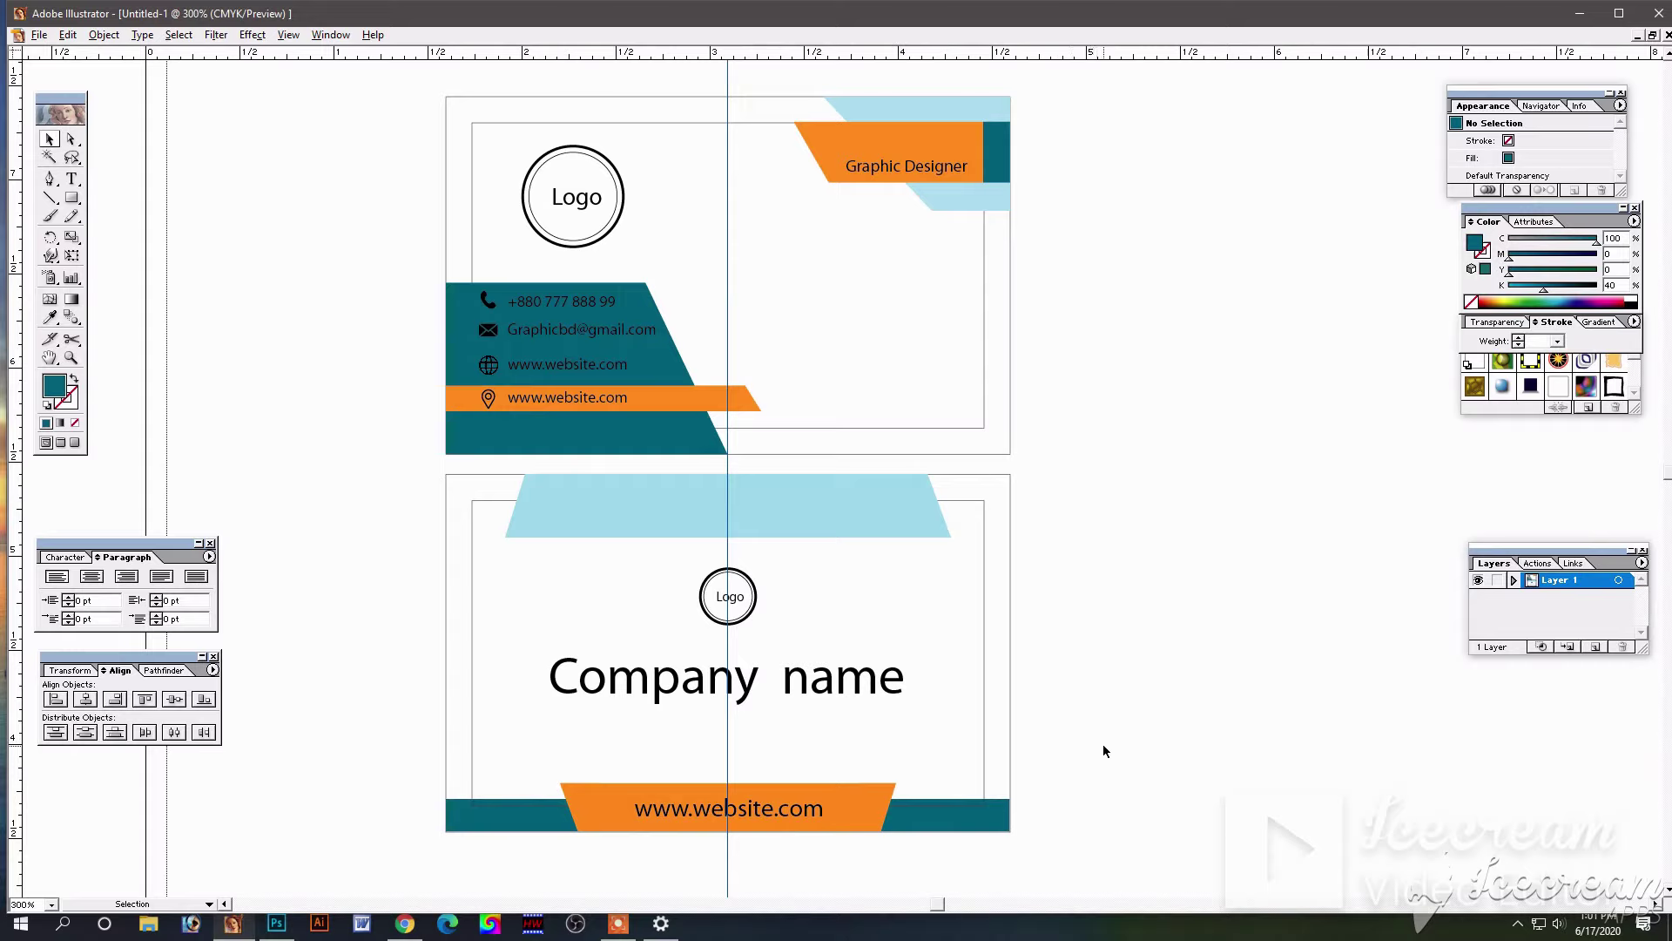
pyautogui.click(73, 198)
pyautogui.click(488, 324)
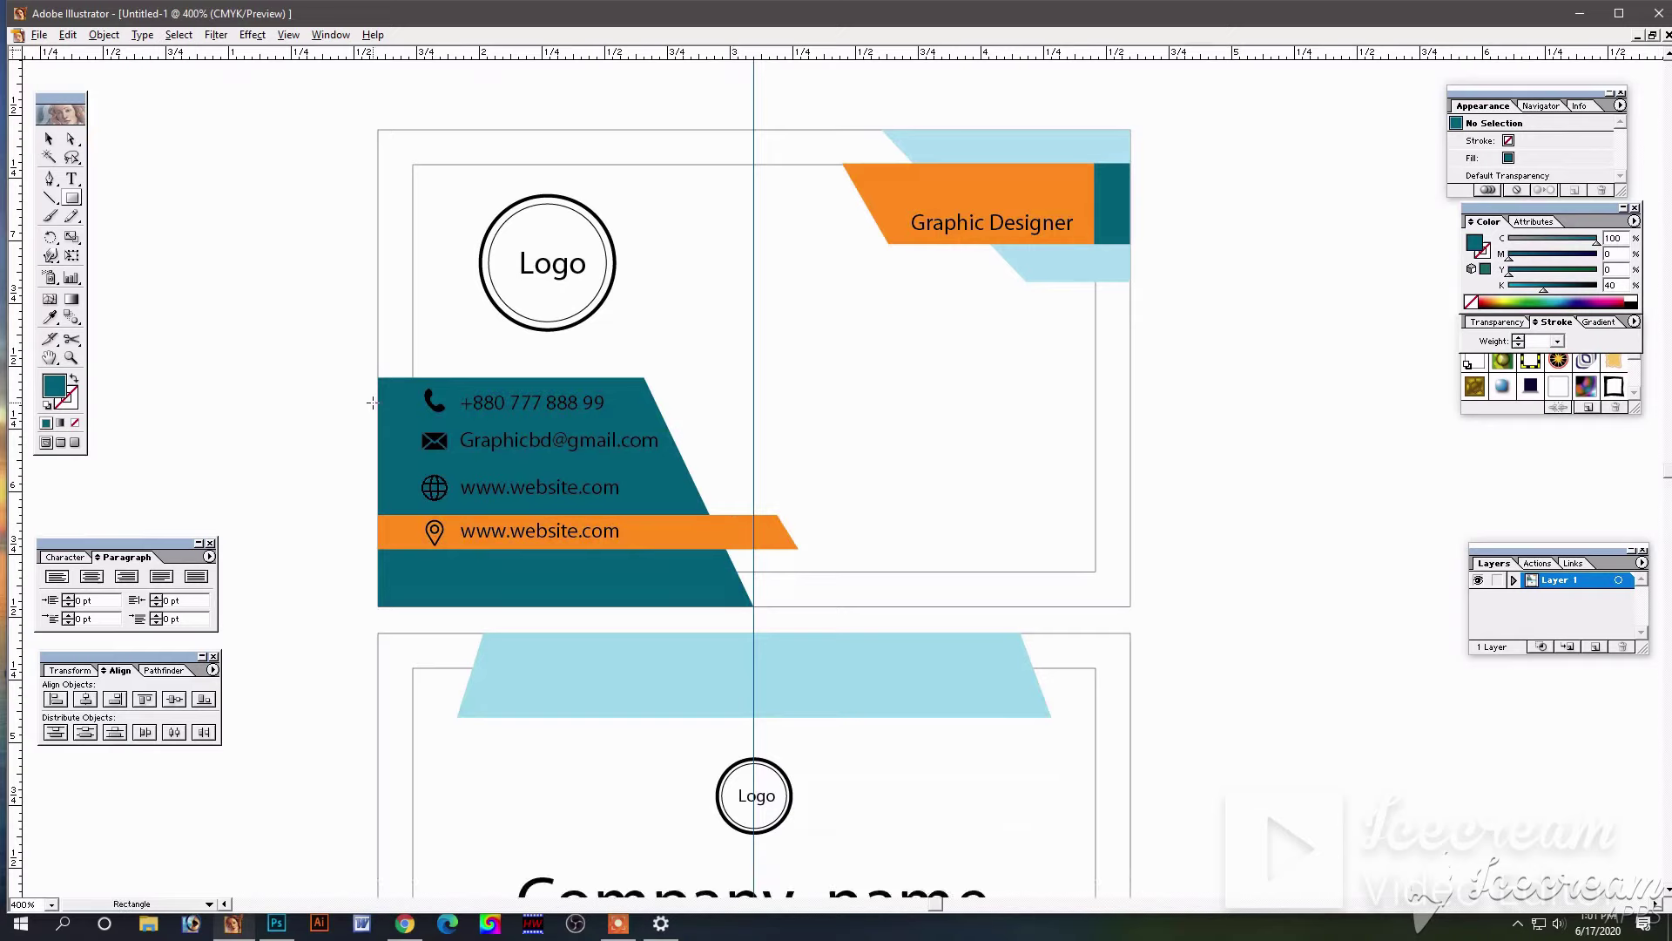
# Step: Draw a thin white bar and move it onto the teal panel's left edge
pyautogui.moveTo(286, 402); pyautogui.dragTo(342, 406)
pyautogui.click(1631, 296)
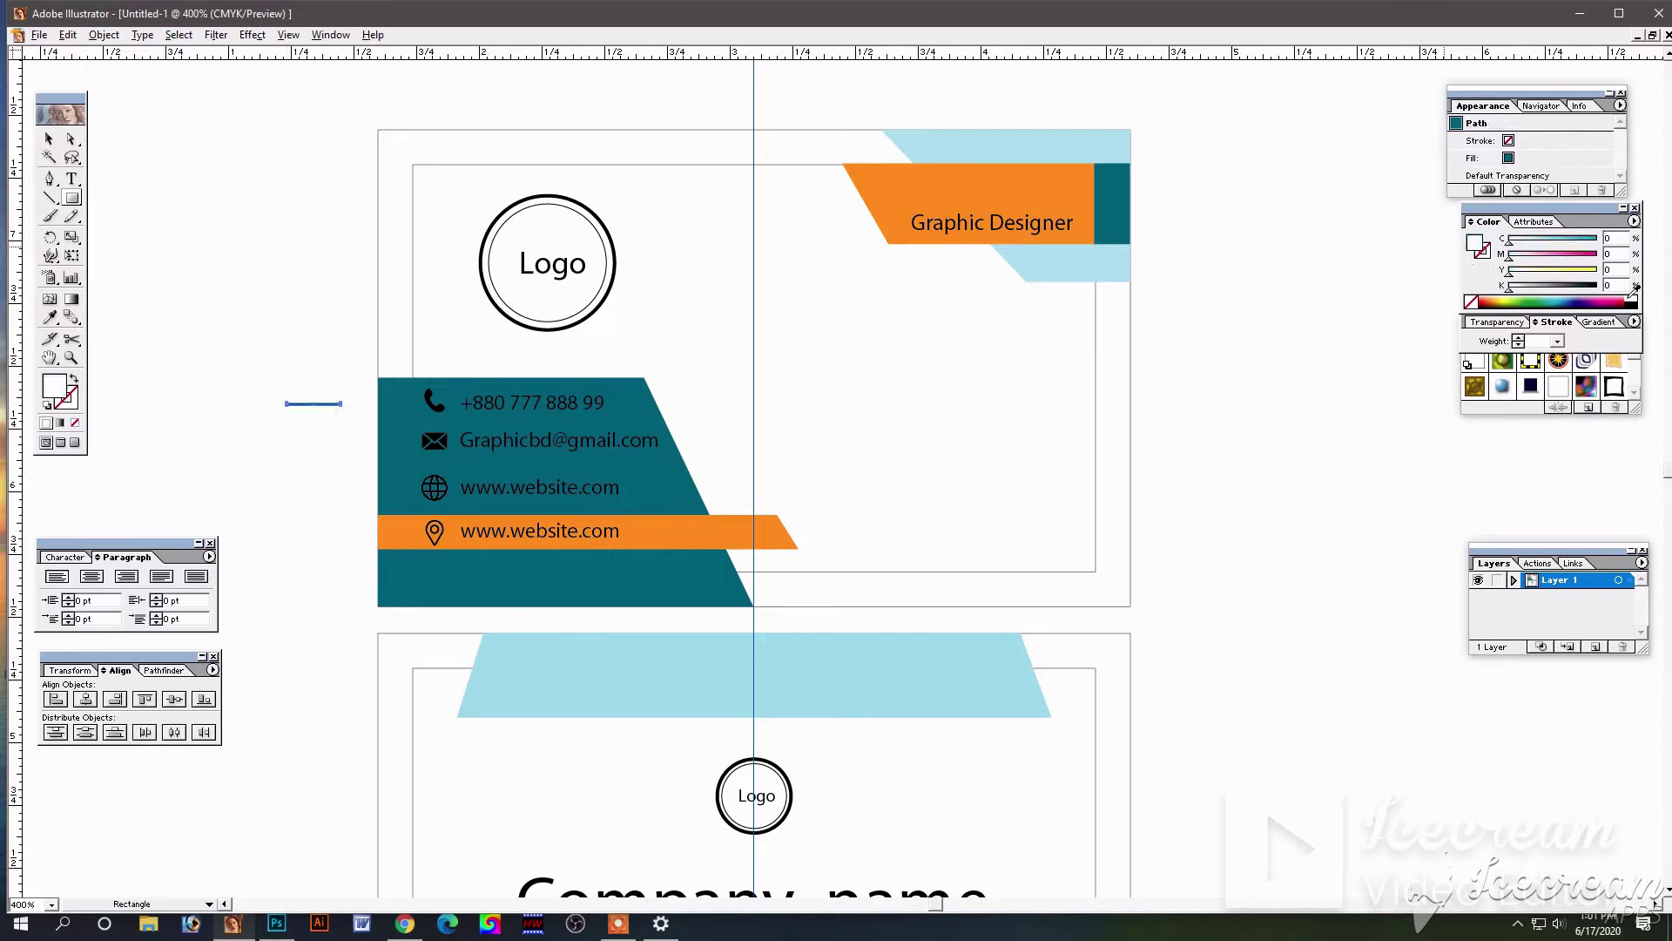
pyautogui.click(48, 140)
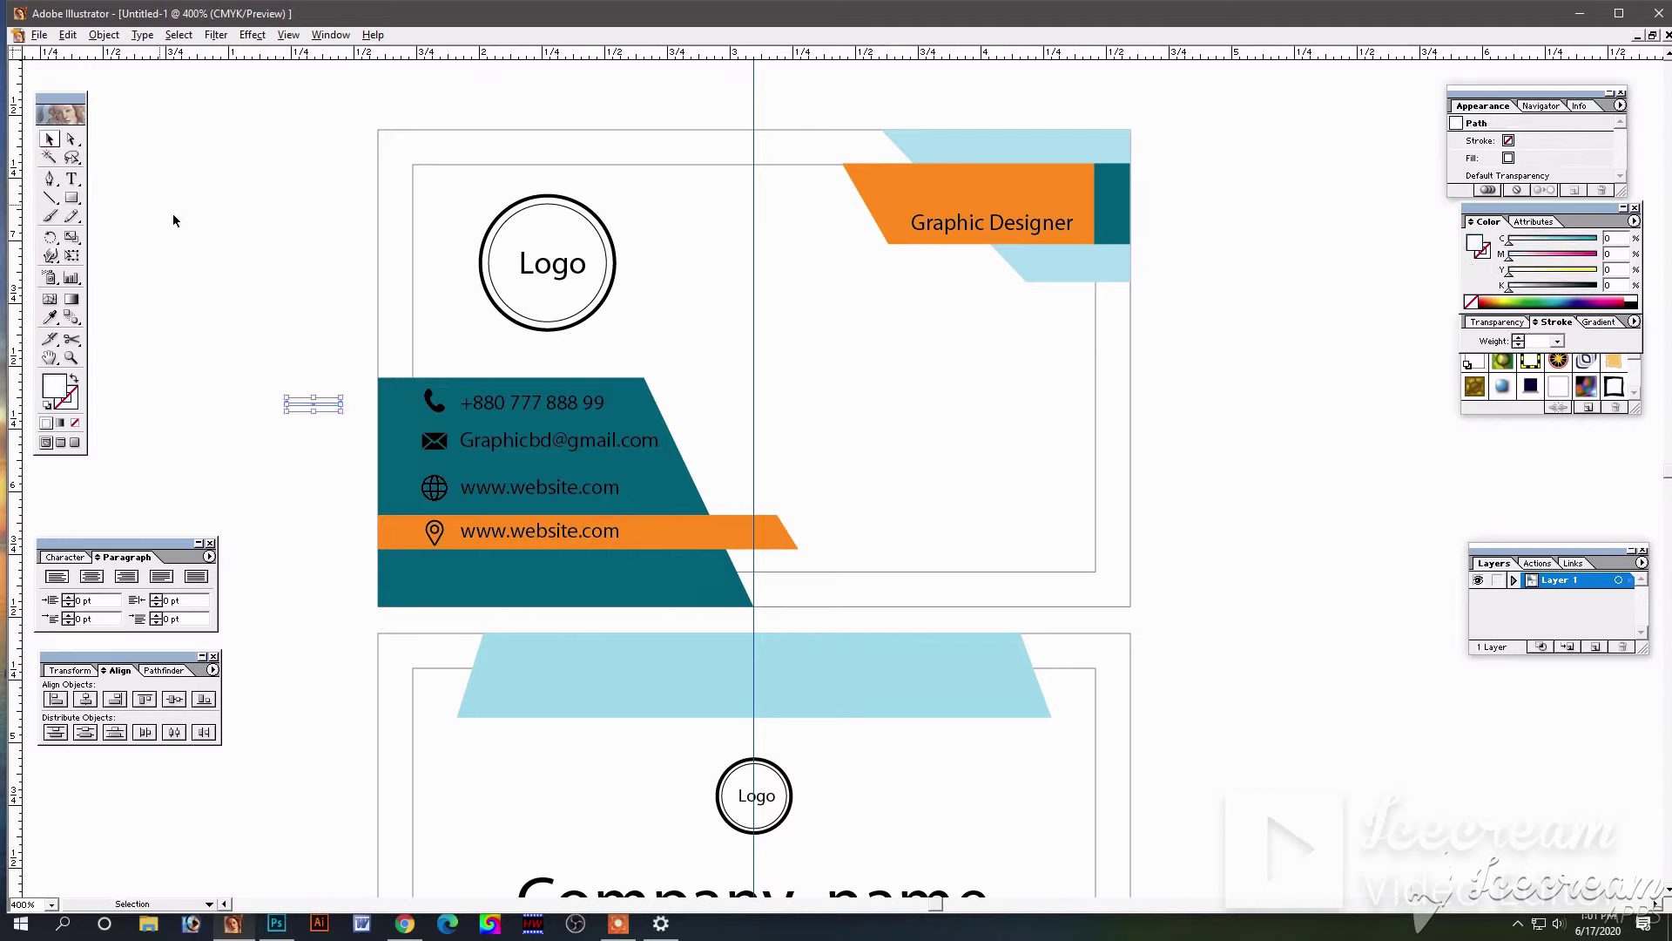
pyautogui.moveTo(330, 409); pyautogui.dragTo(403, 406)
pyautogui.click(265, 432)
pyautogui.hotkey('ctrl', '=')
pyautogui.moveTo(863, 521); pyautogui.dragTo(654, 521)
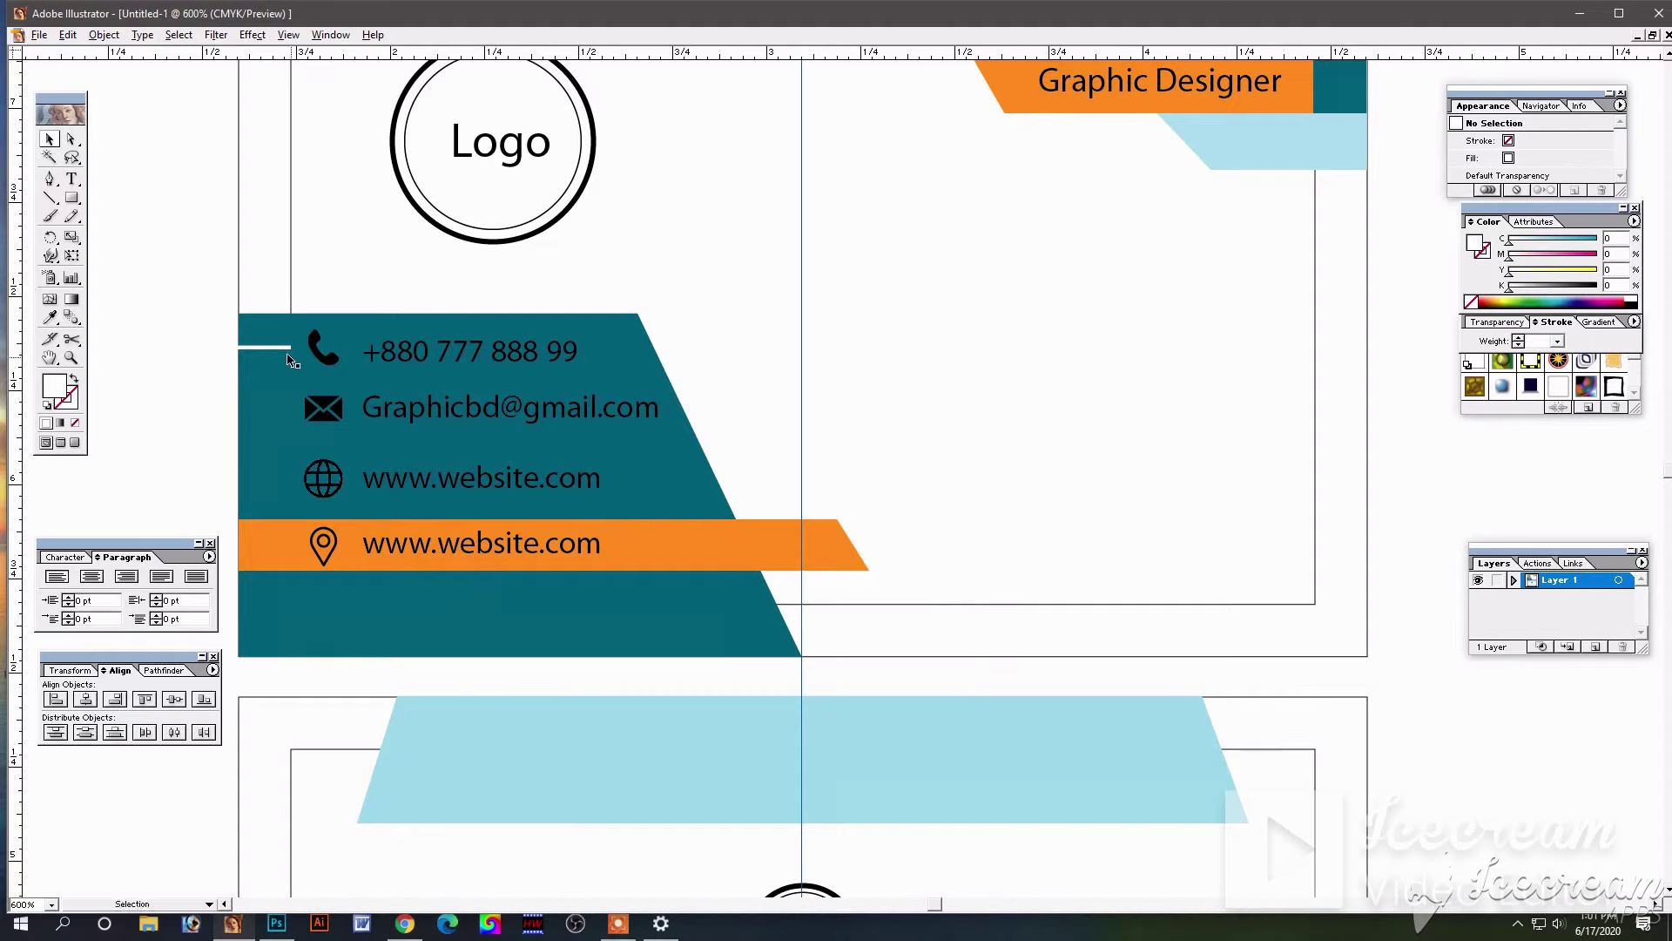
# Step: Centre the white bar on the phone icon and copy it down to the email and globe rows
pyautogui.click(285, 349)
pyautogui.keyDown('shift'); pyautogui.click(321, 349); pyautogui.keyUp('shift')
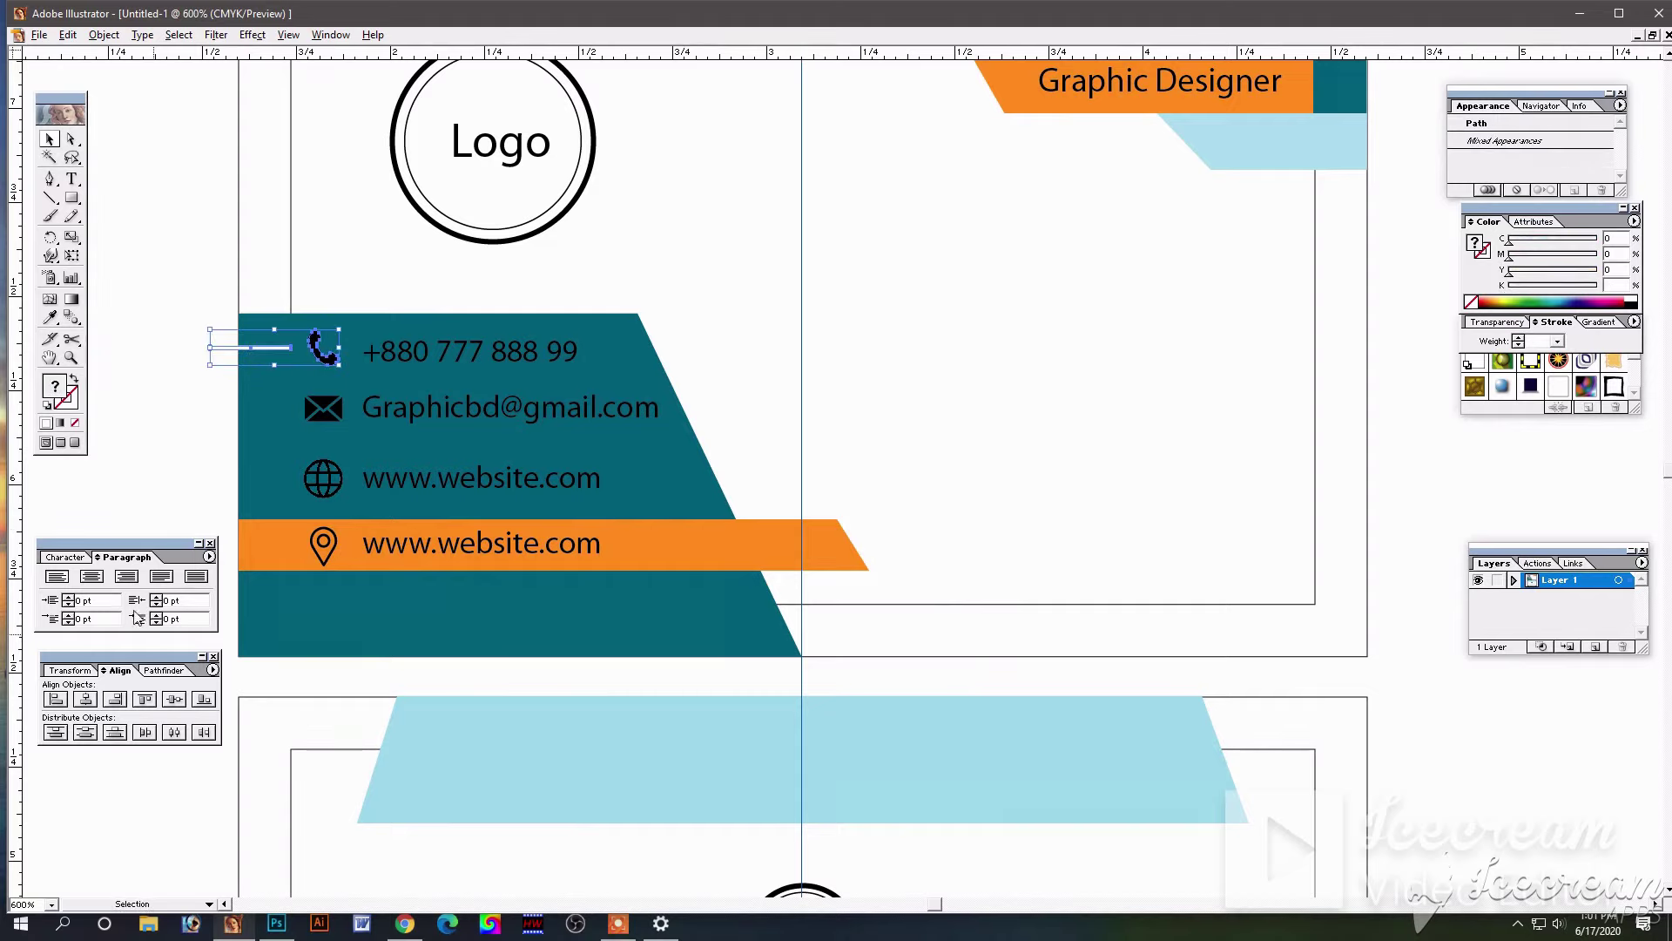
pyautogui.click(174, 698)
pyautogui.click(186, 476)
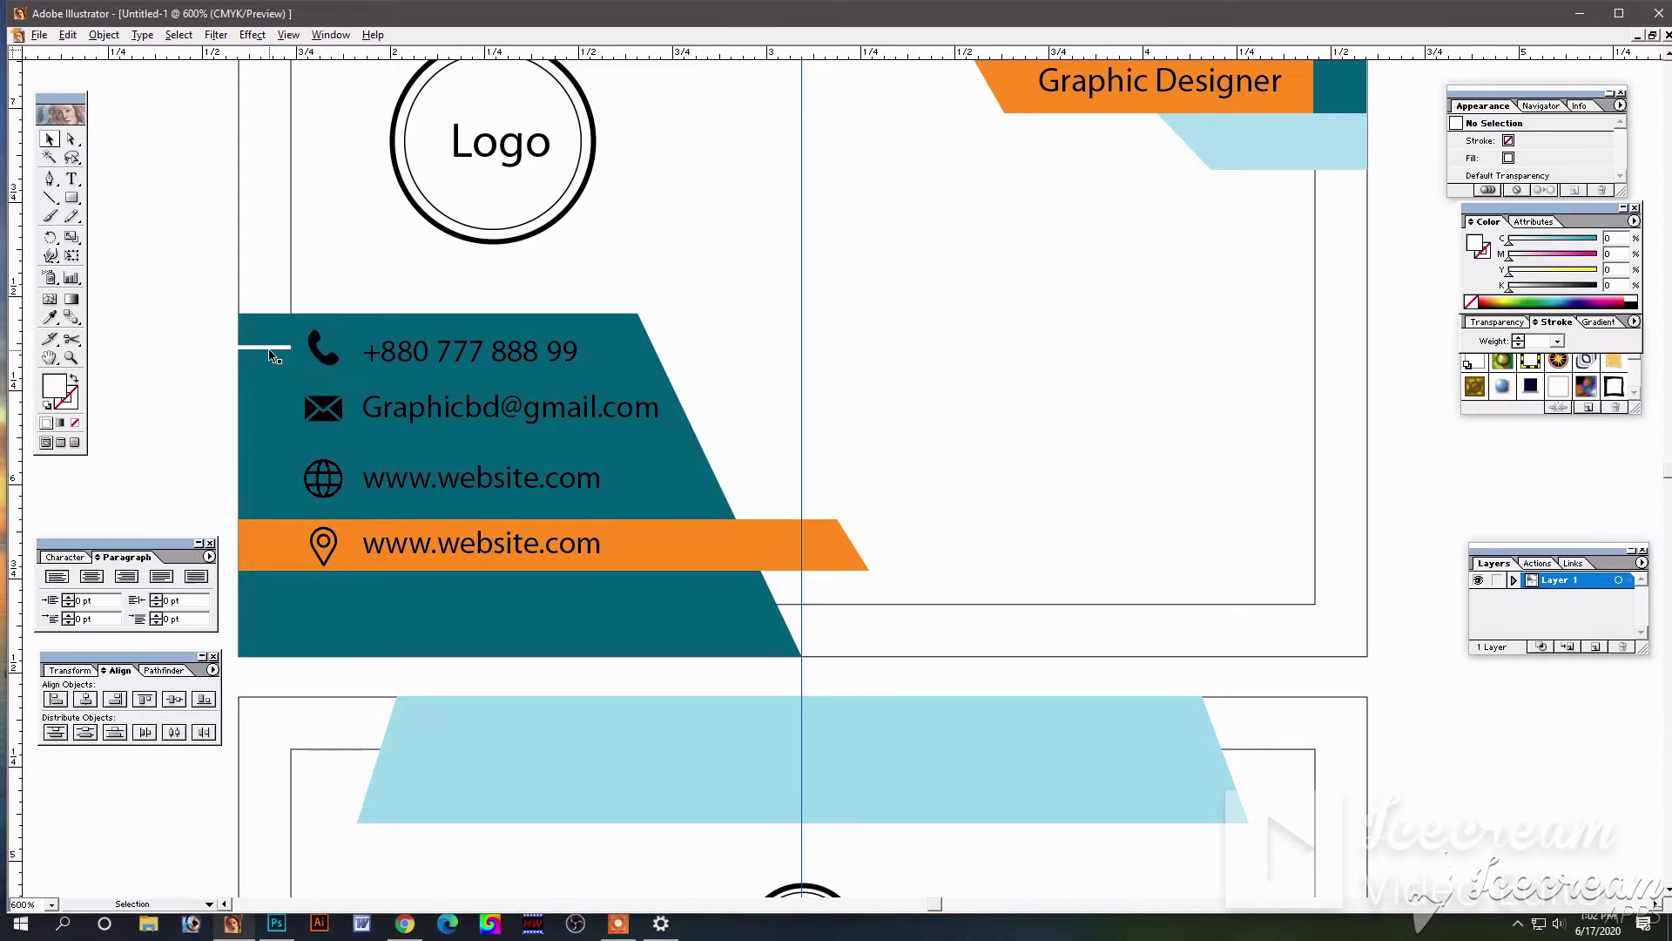
pyautogui.moveTo(266, 348); pyautogui.dragTo(264, 484)
pyautogui.click(167, 431)
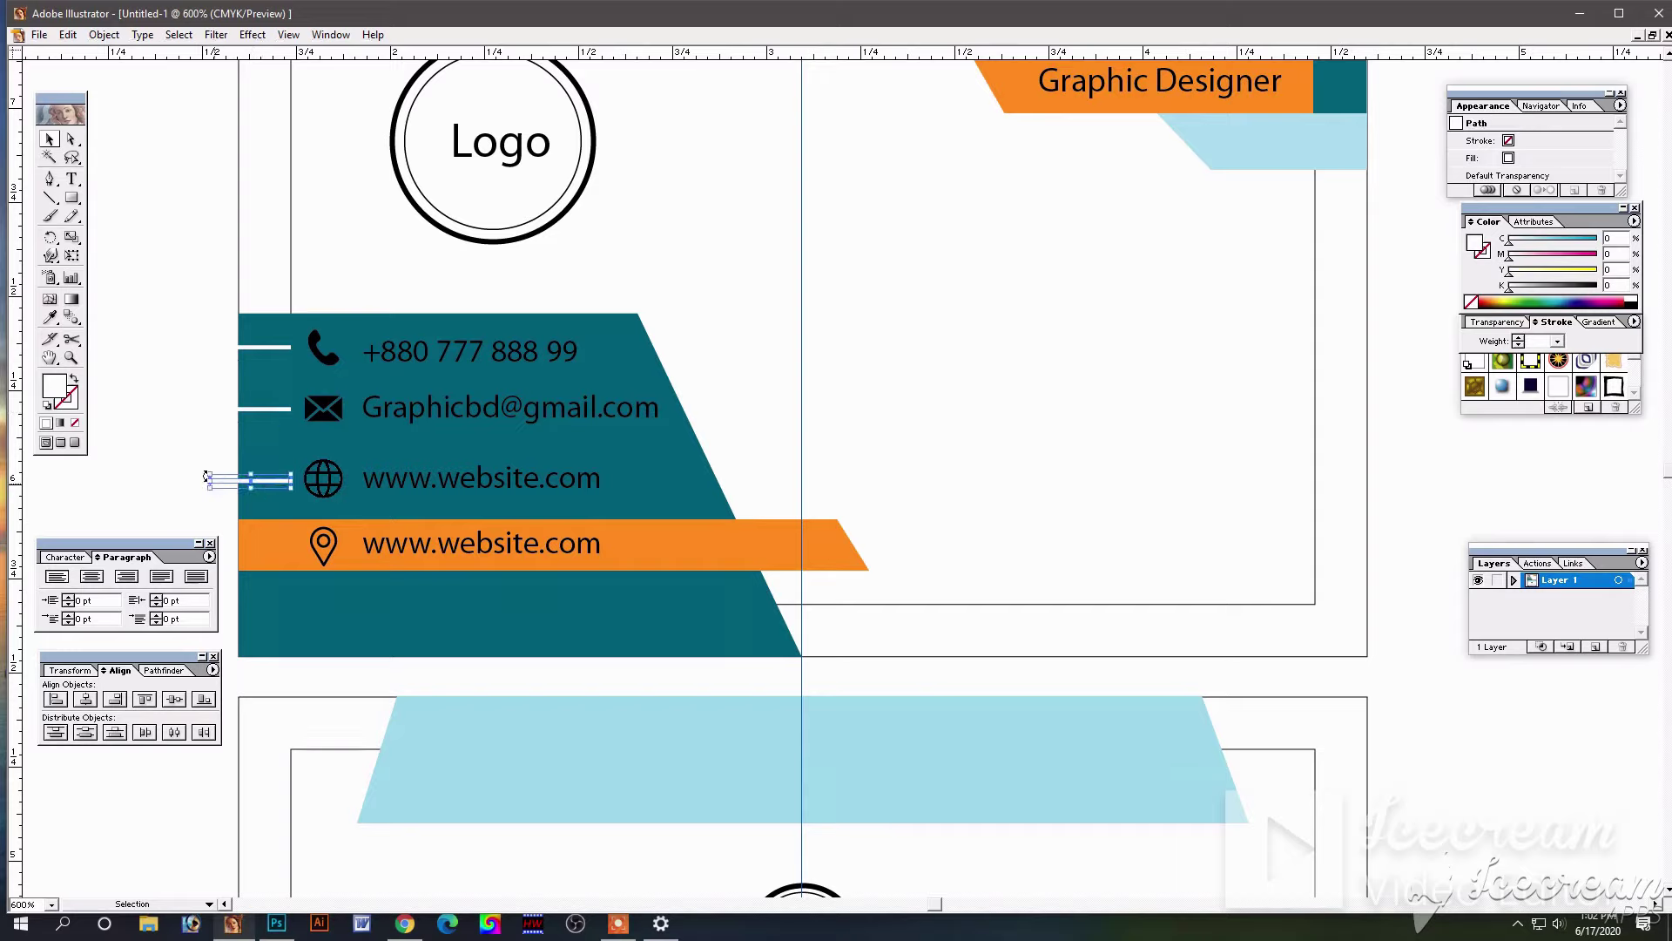
pyautogui.click(180, 460)
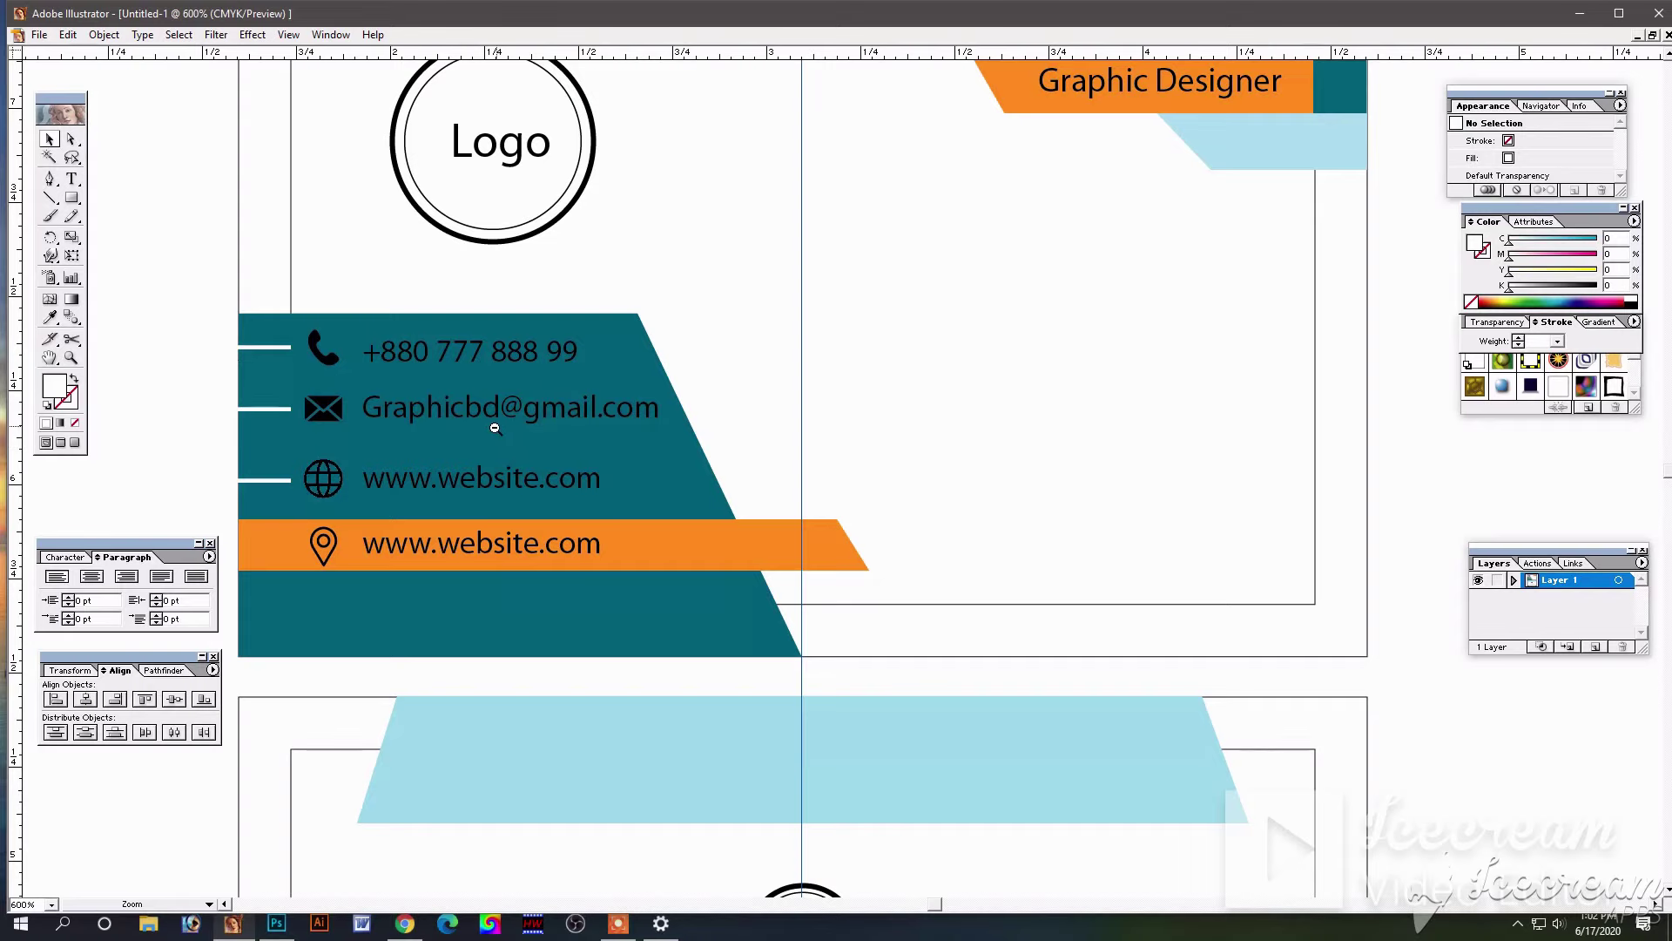
pyautogui.hotkey('ctrl', '-')
pyautogui.moveTo(827, 541); pyautogui.dragTo(719, 542)
pyautogui.moveTo(549, 631); pyautogui.dragTo(652, 547)
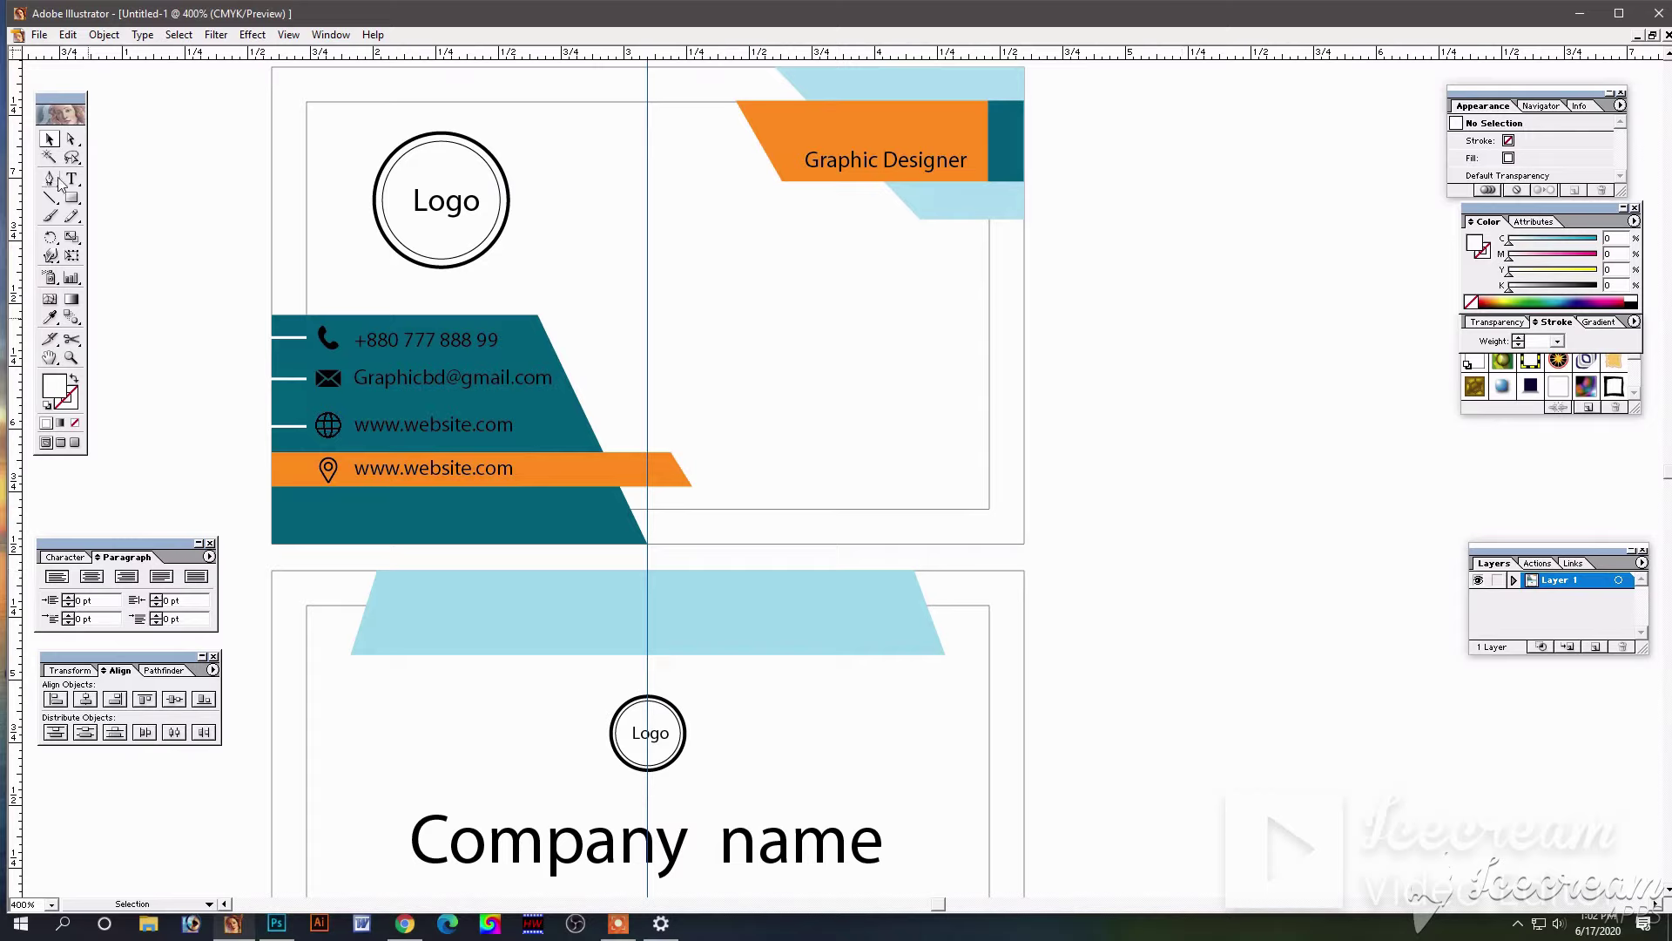
# Step: Duplicate a website text line beside the orange bar and retype it as 'Company Name'
pyautogui.click(71, 198)
pyautogui.click(49, 138)
pyautogui.moveTo(466, 444)
pyautogui.mouseDown()
pyautogui.moveTo(803, 548)
pyautogui.moveTo(865, 480)
pyautogui.moveTo(955, 446)
pyautogui.mouseUp()
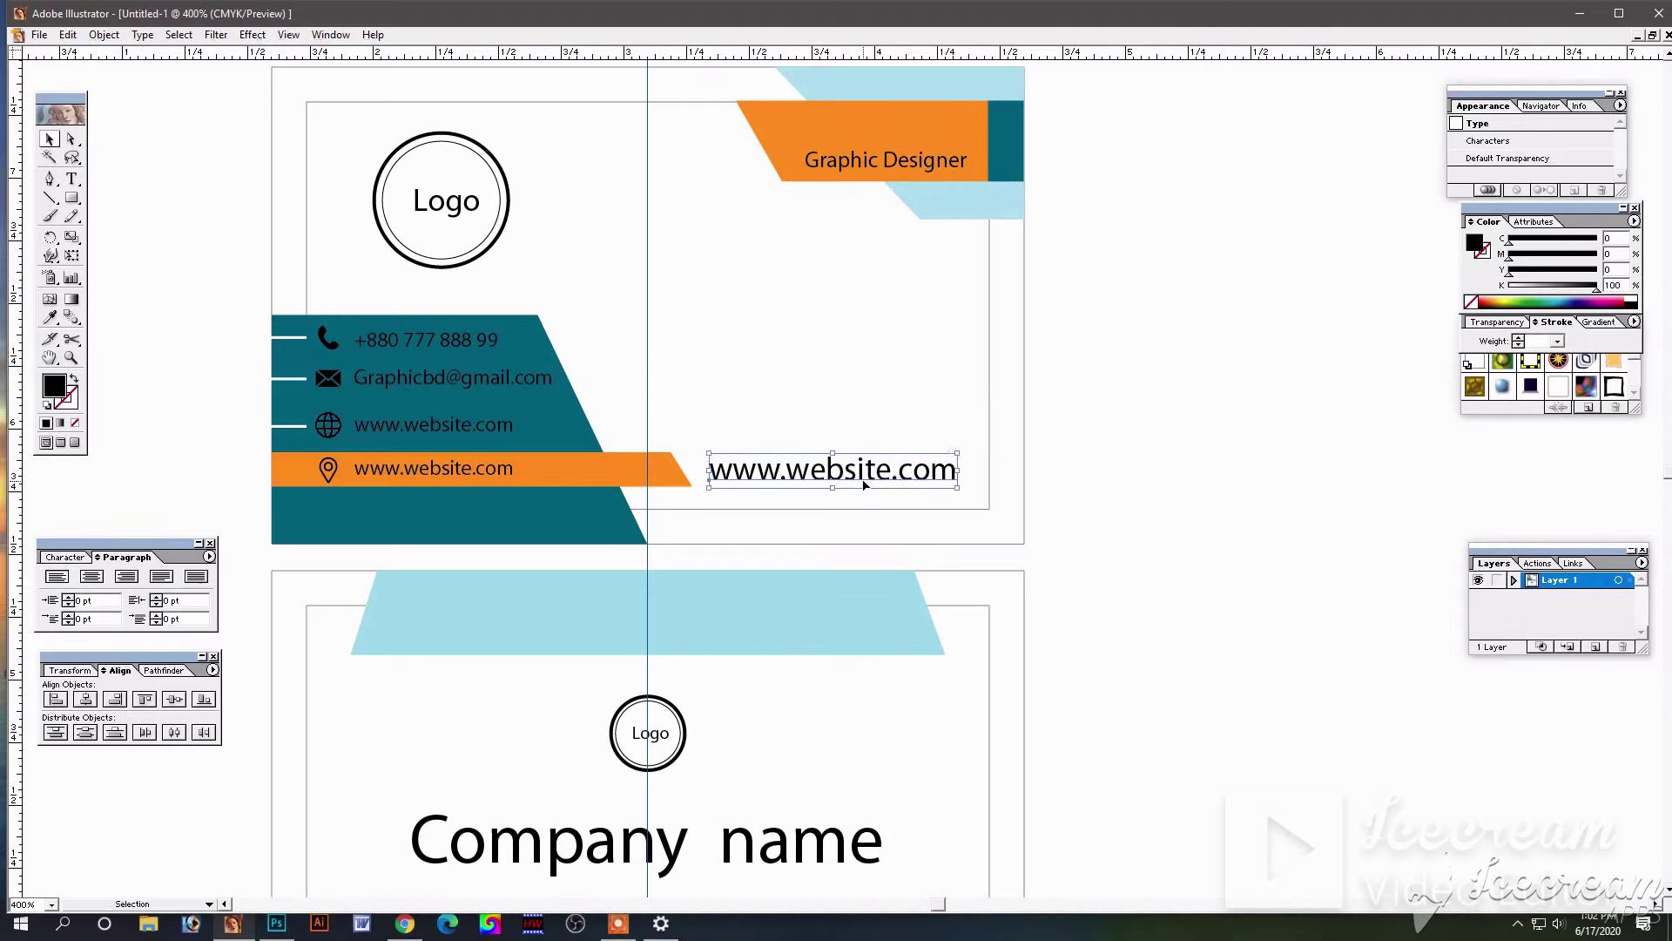
pyautogui.doubleClick(865, 480)
pyautogui.doubleClick(862, 475)
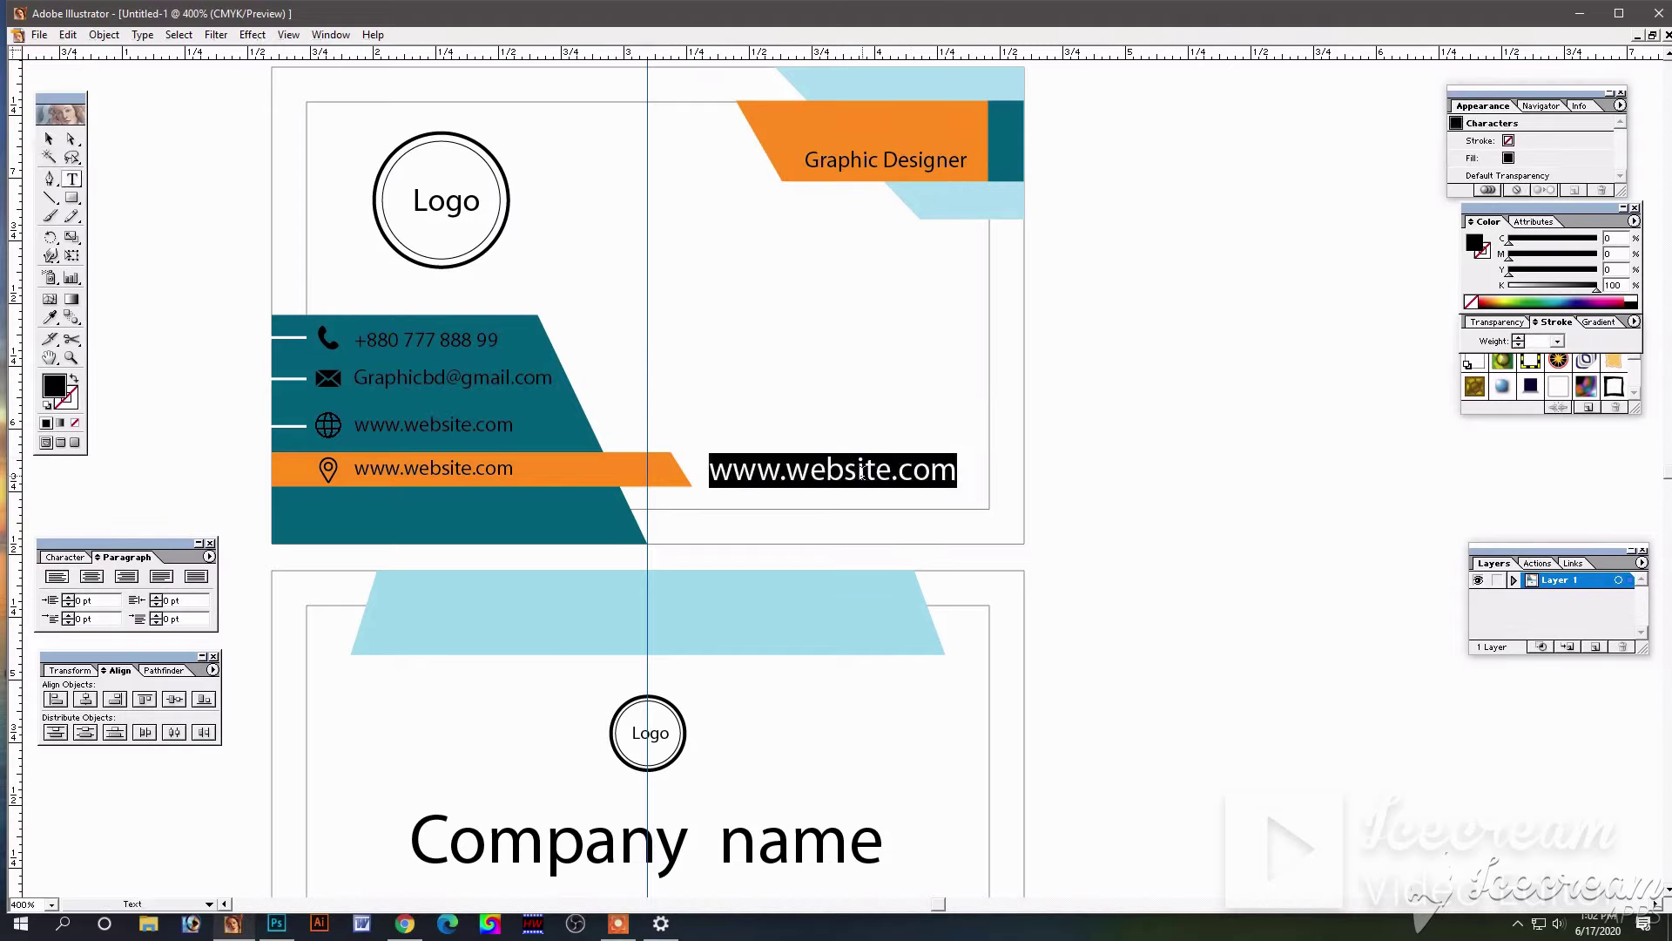
pyautogui.write('Co')
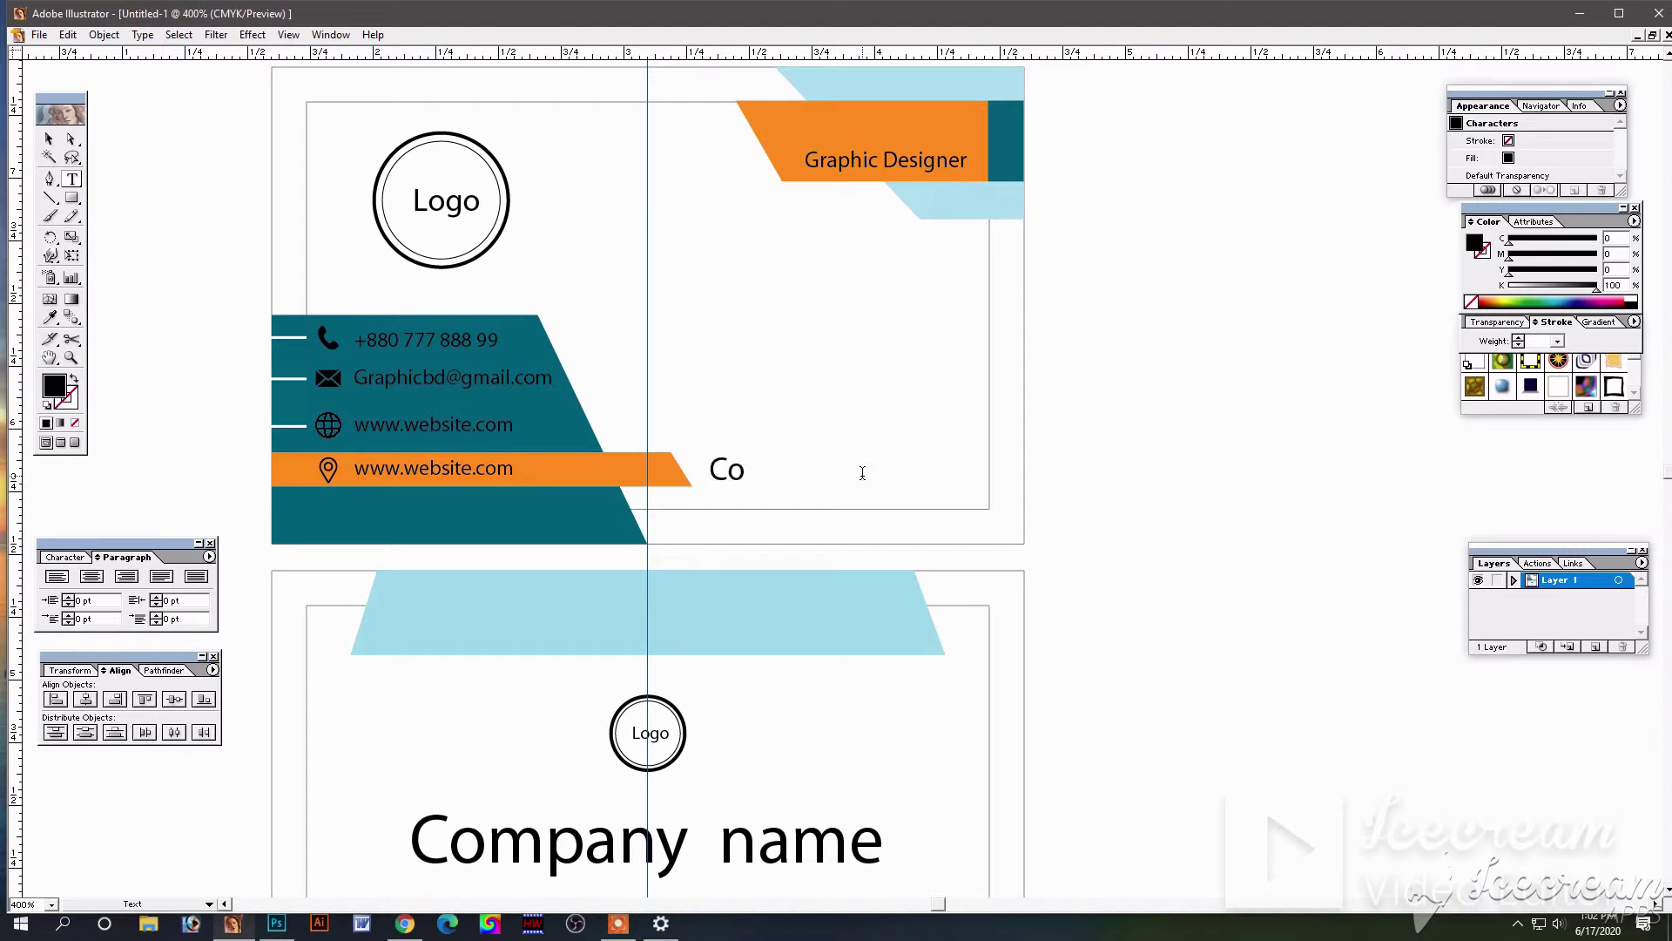
pyautogui.write('mpany')
pyautogui.write(' N')
pyautogui.write('ame')
pyautogui.press('Escape')
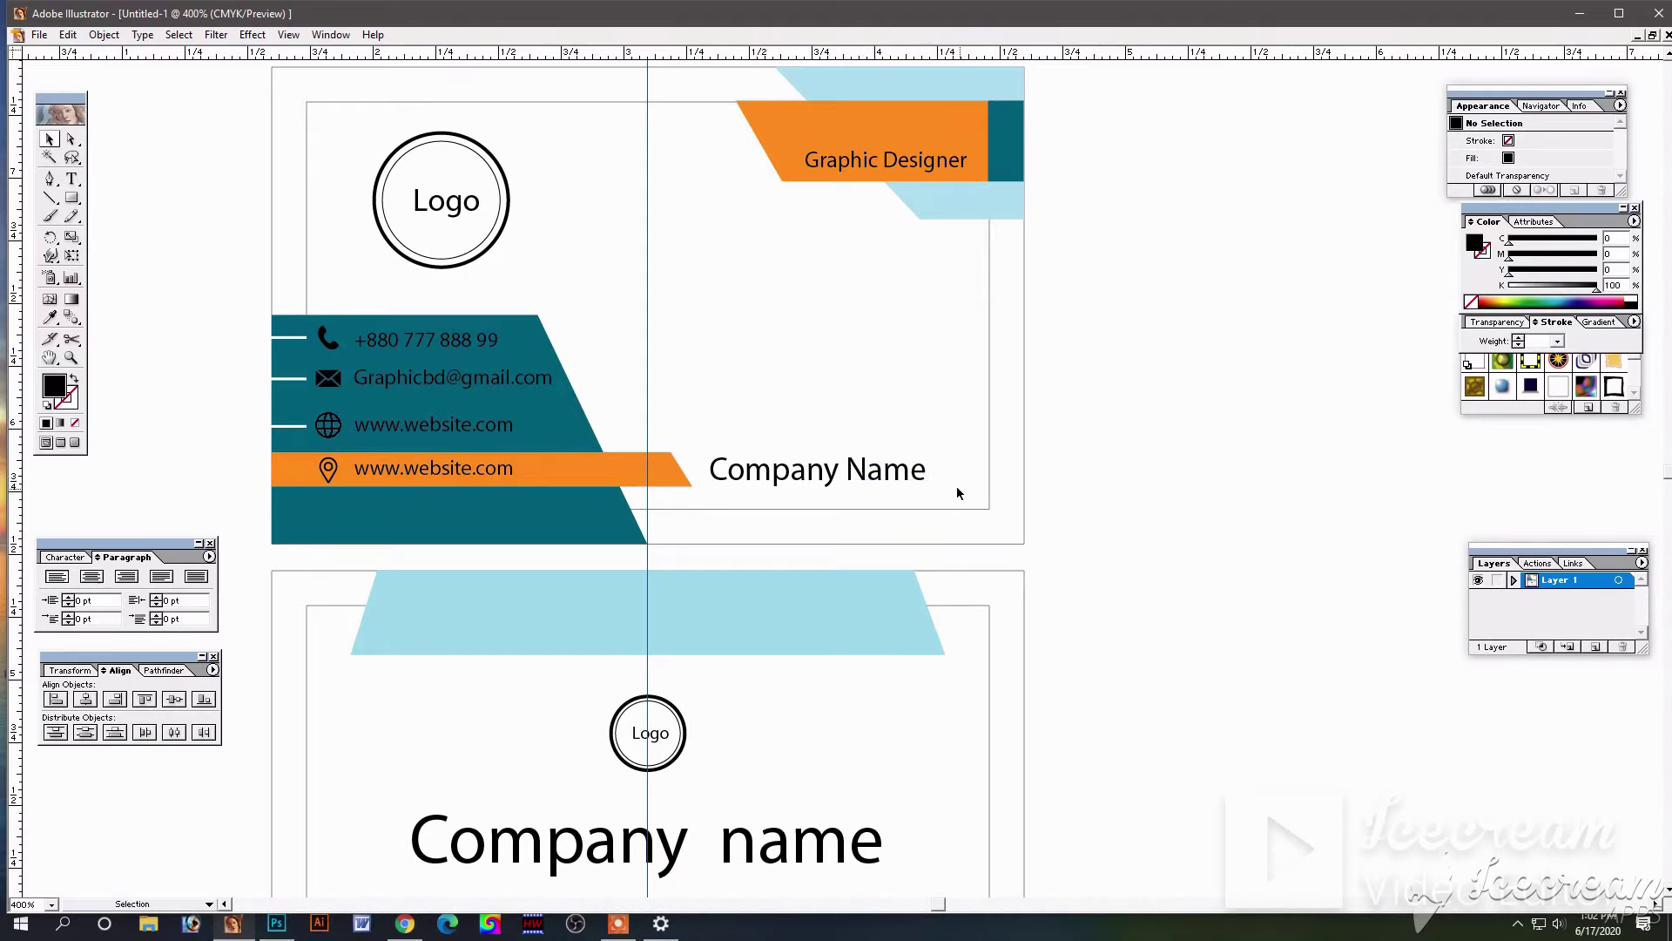
# Step: Enlarge the Company Name text and nudge it right, then view both card sides
pyautogui.moveTo(912, 475); pyautogui.dragTo(922, 476)
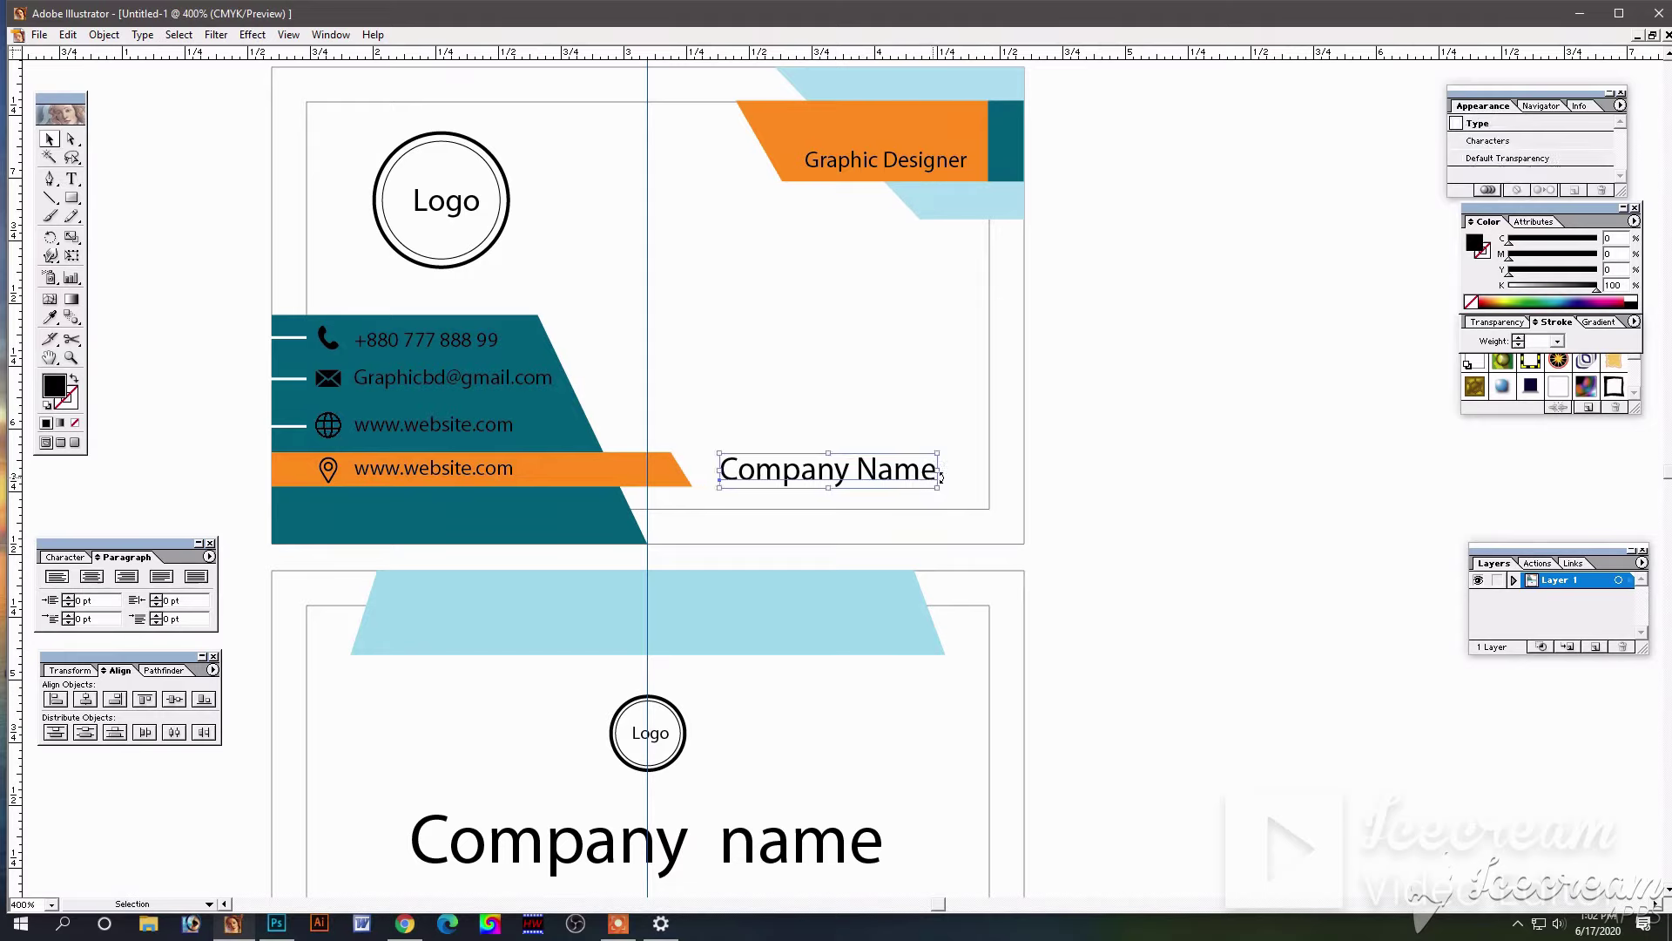
pyautogui.click(1074, 470)
pyautogui.click(894, 479)
pyautogui.moveTo(943, 451); pyautogui.dragTo(965, 448)
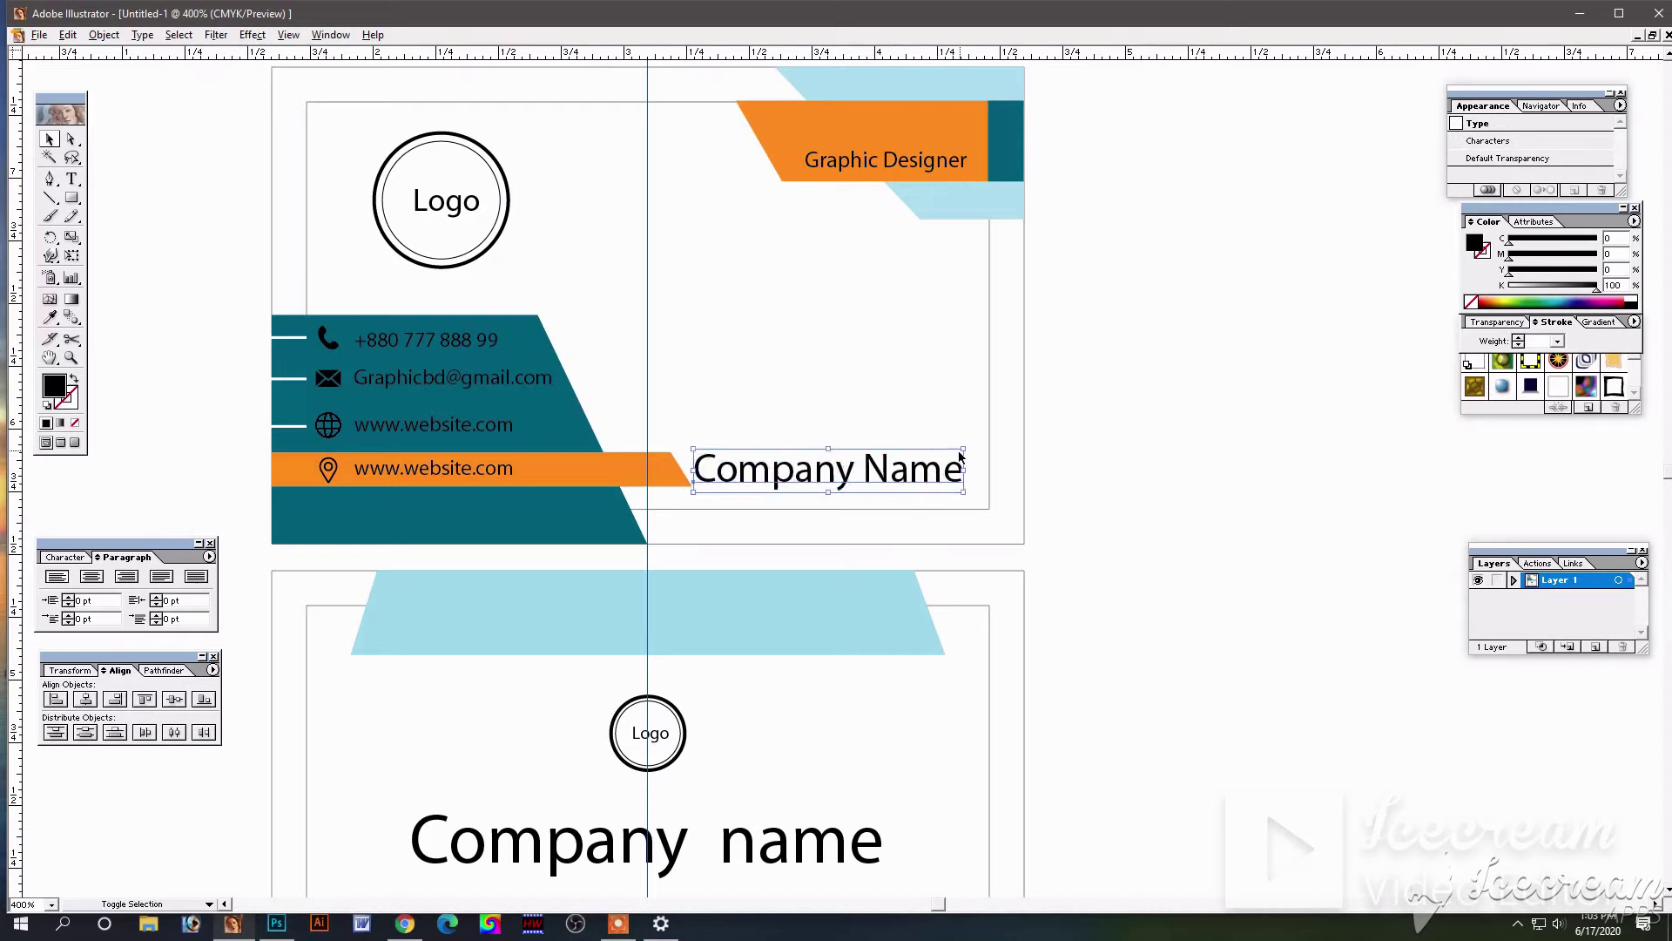
pyautogui.click(1095, 477)
pyautogui.click(884, 474)
pyautogui.click(1132, 470)
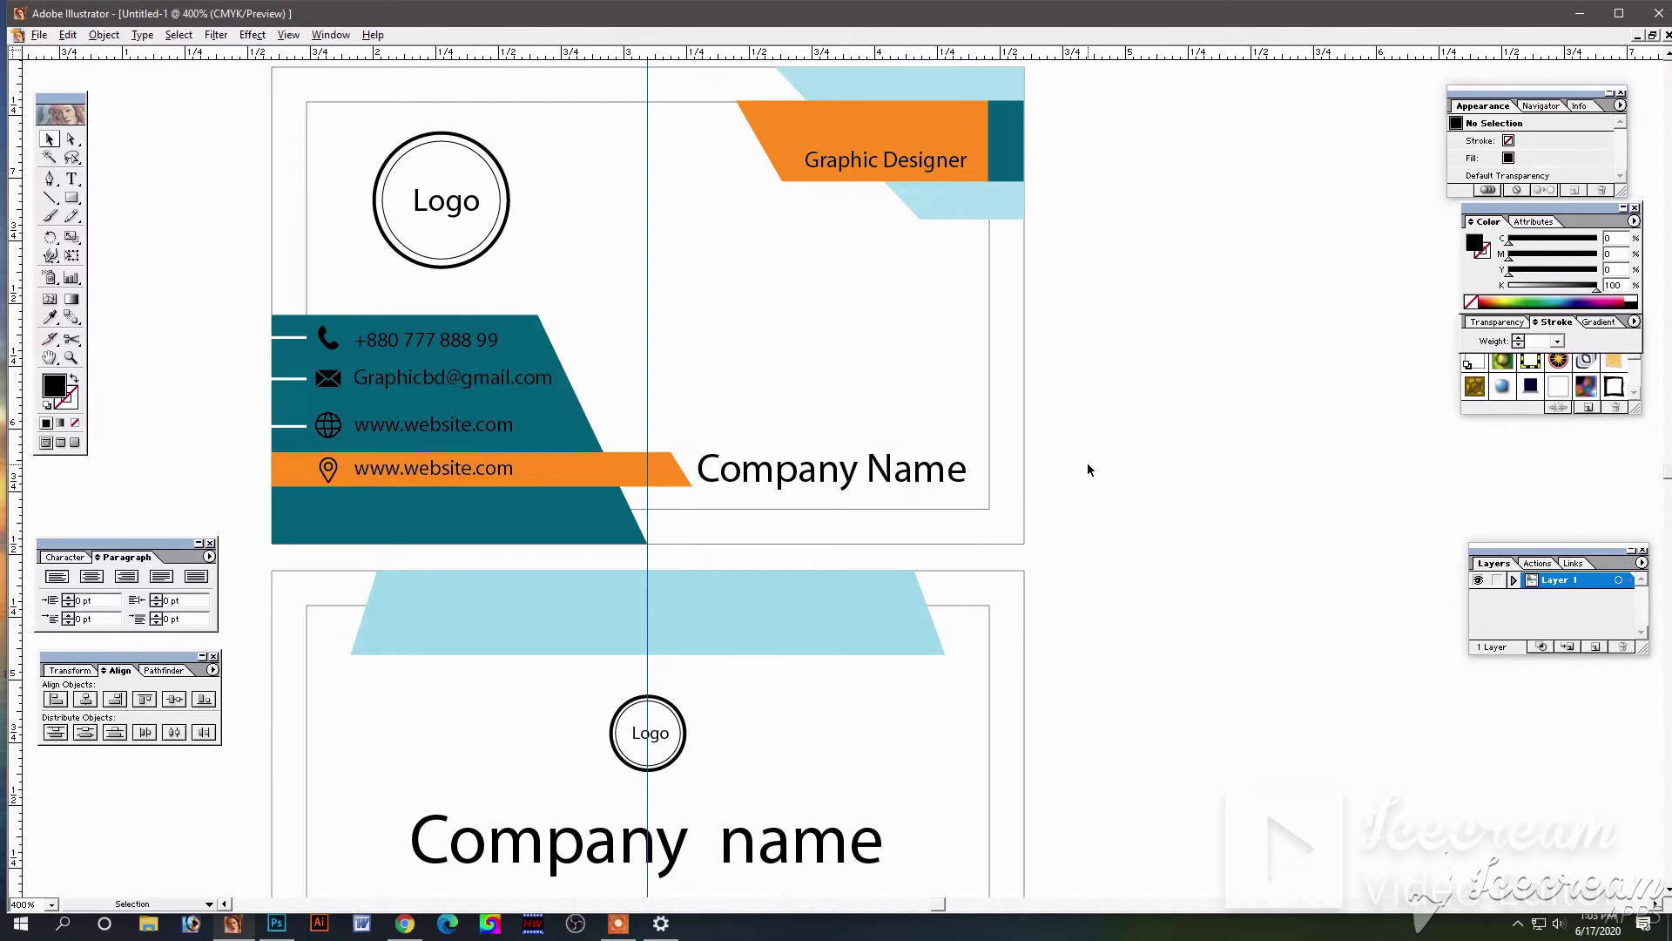
pyautogui.keyDown('ctrl'); pyautogui.keyDown('alt'); pyautogui.click(777, 418); pyautogui.keyUp('alt'); pyautogui.keyUp('ctrl')
pyautogui.moveTo(869, 614); pyautogui.dragTo(874, 509)
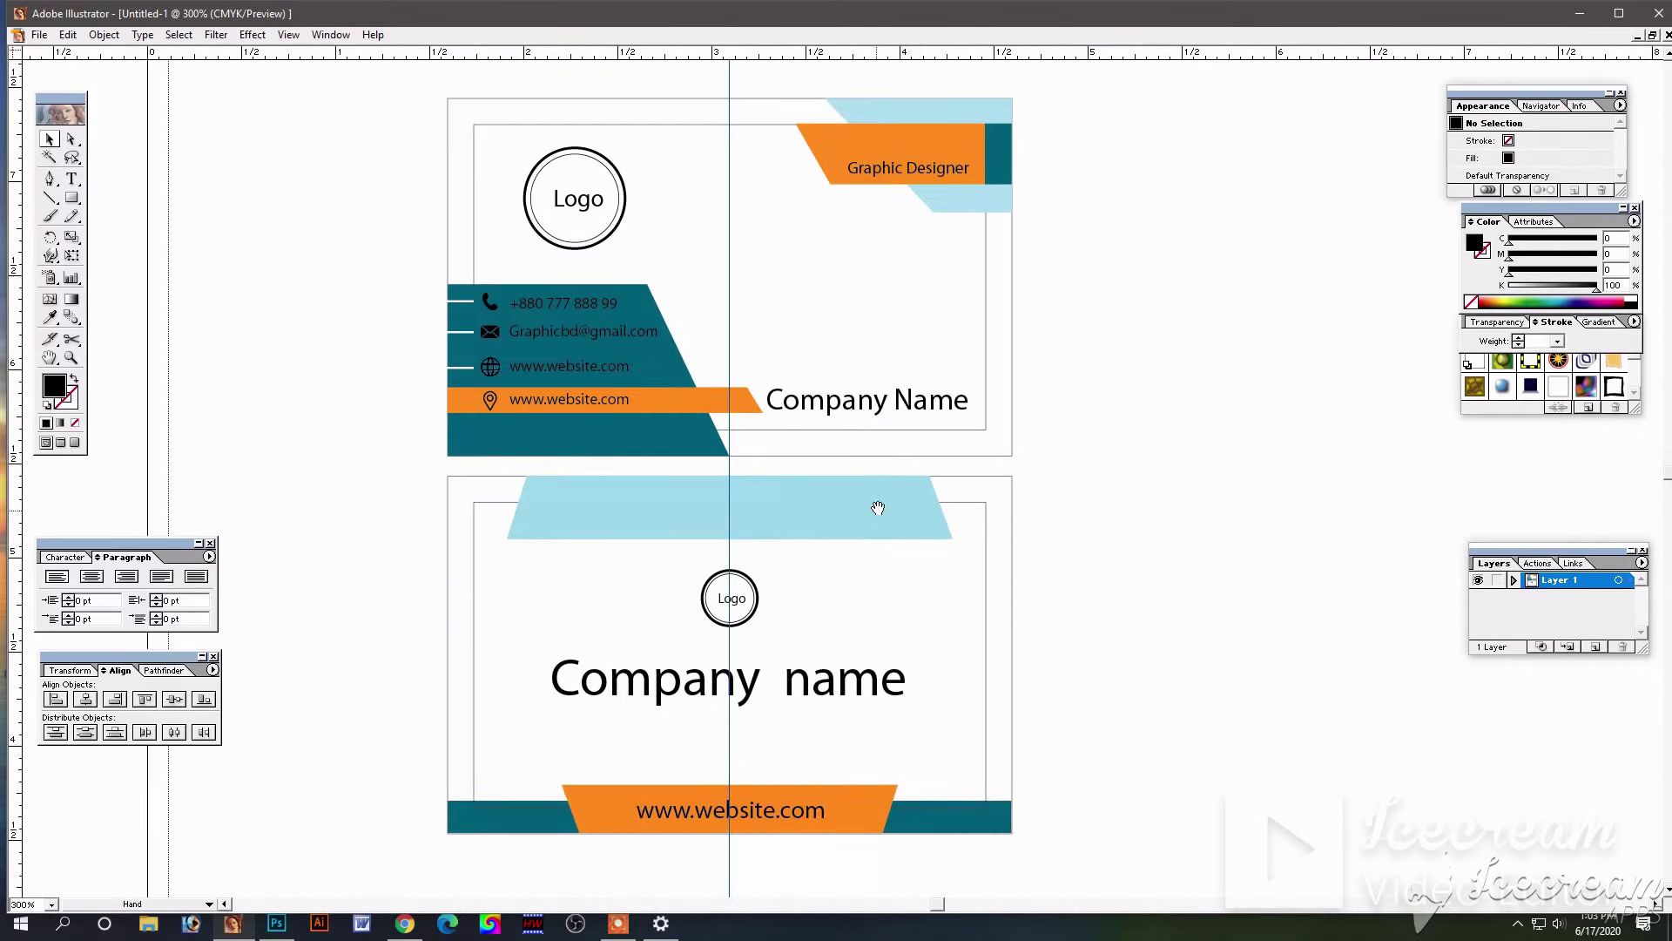
pyautogui.moveTo(896, 444); pyautogui.dragTo(912, 455)
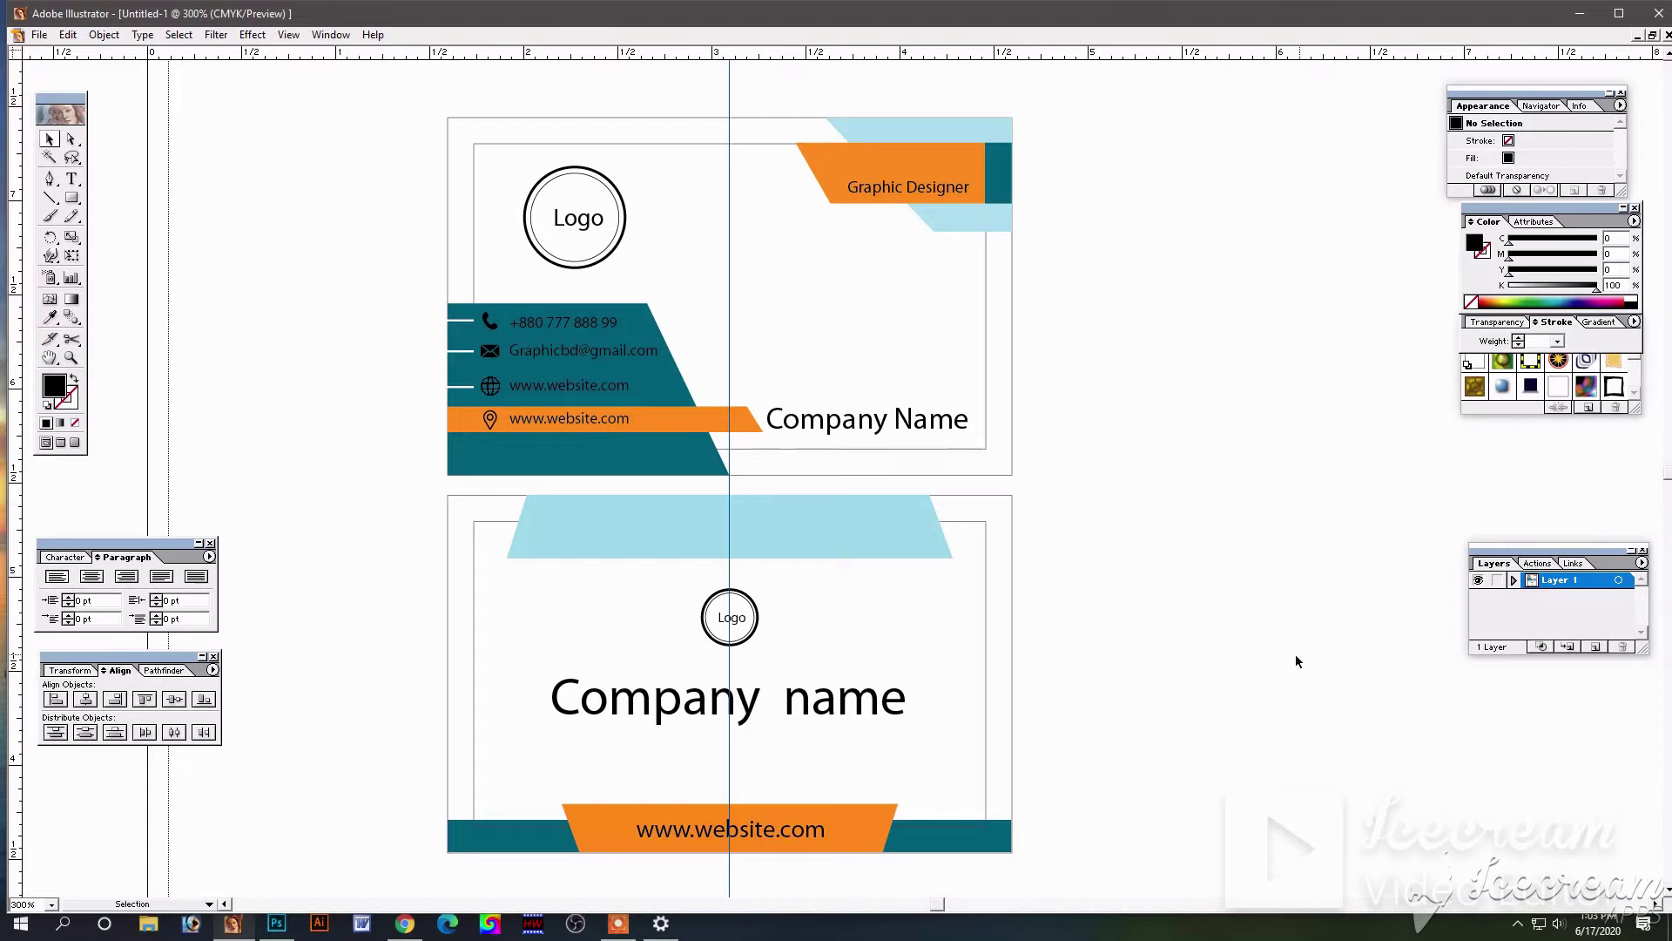
pyautogui.click(1520, 933)
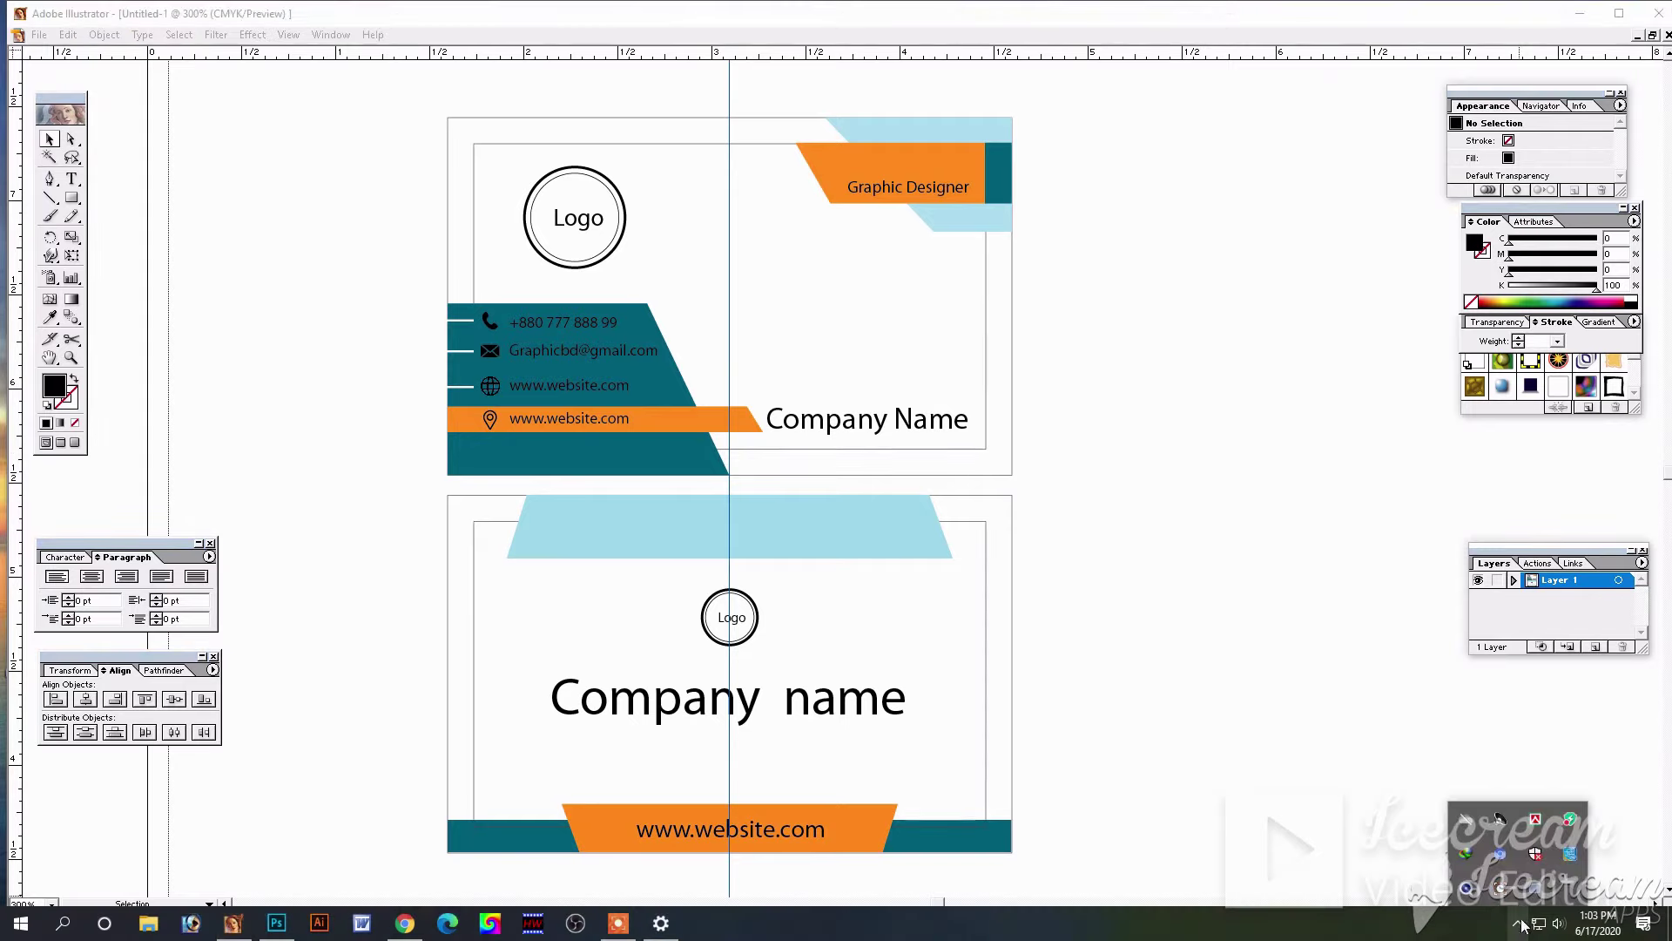
pyautogui.click(1489, 895)
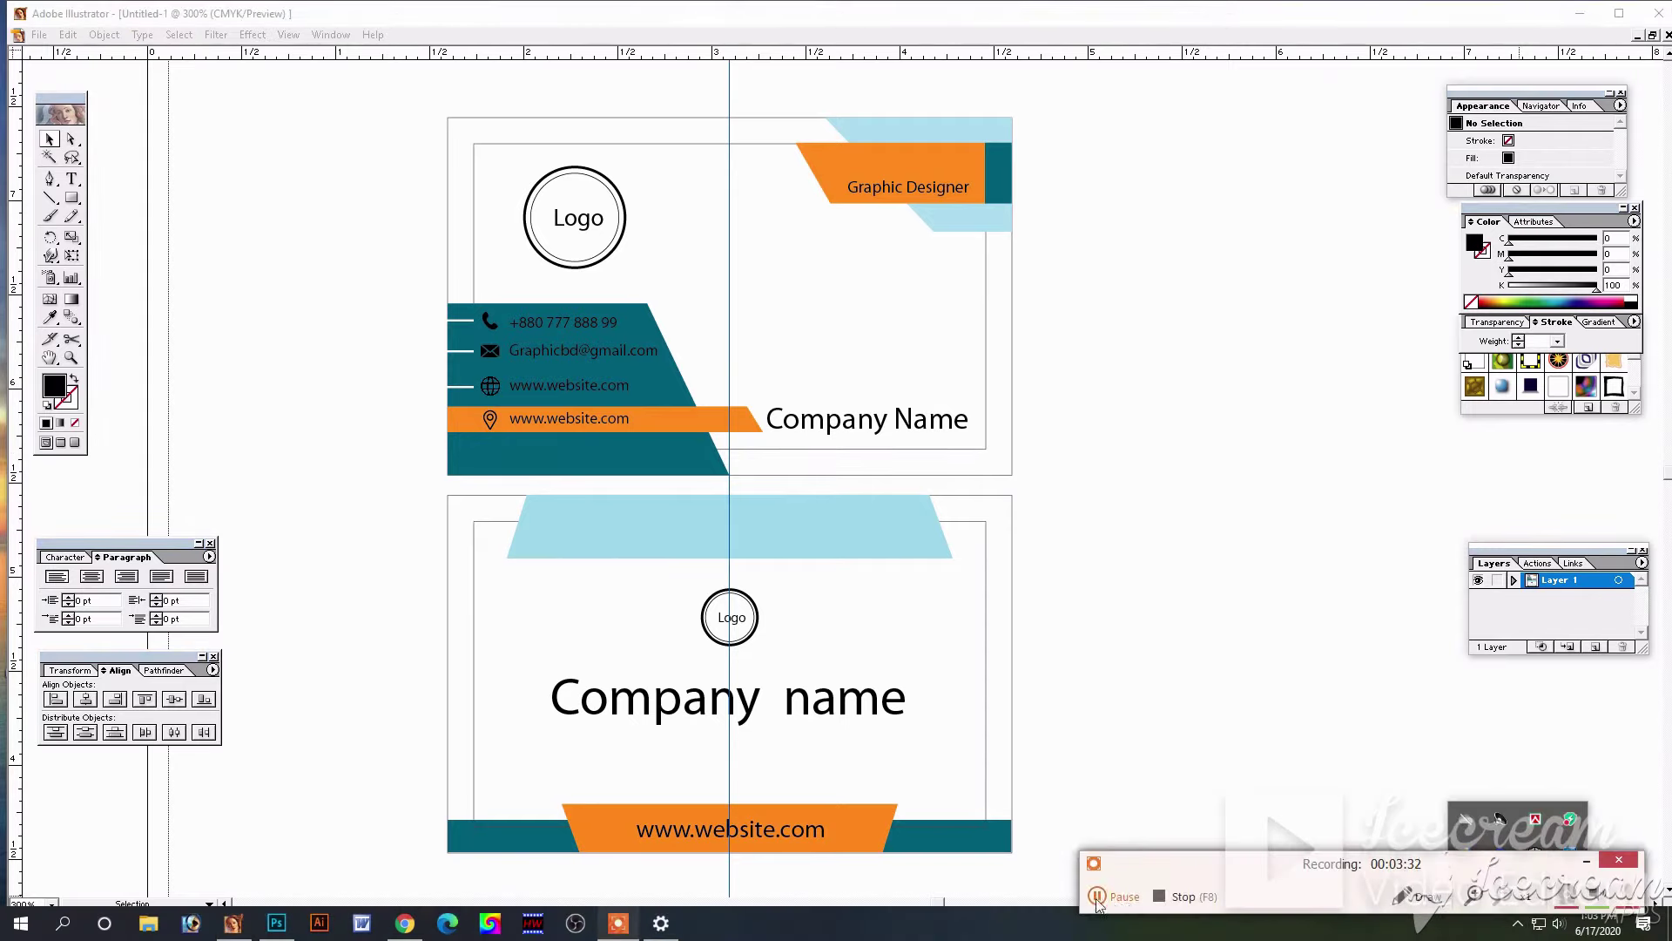